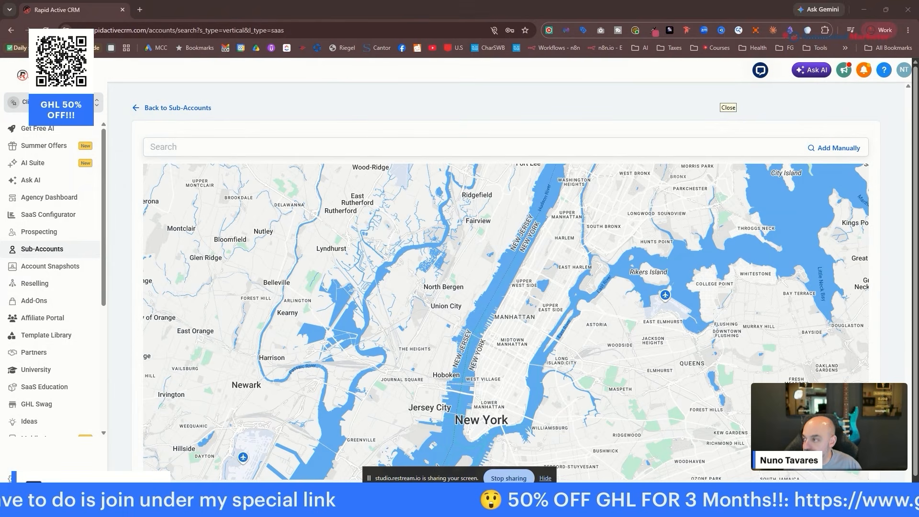
Dock the Cloudflare window as a tab beside the Rapid Active CRM tab.
left_click_drag(230, 154, 204, 13)
Go to Cloudflare's Domains list and open the nunoscompany.com overview page.
scroll(268, 153, "down", 3)
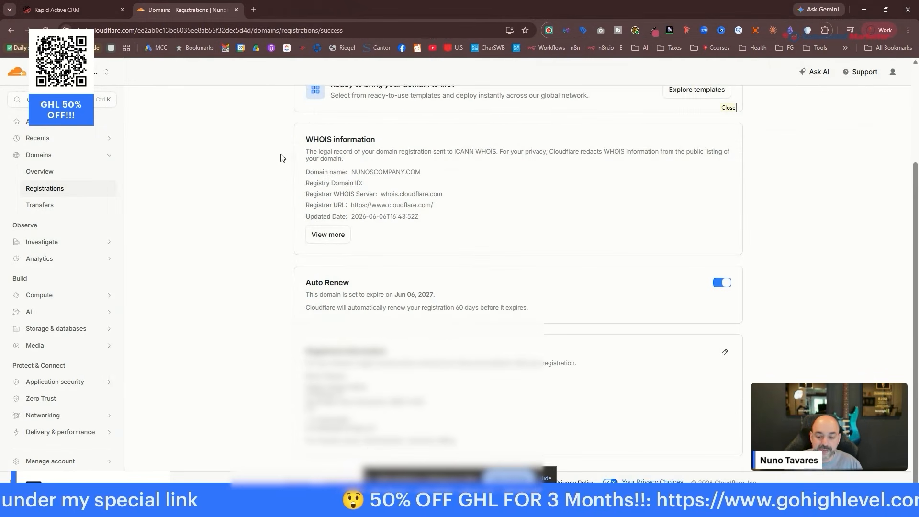
scroll(281, 158, "up", 3)
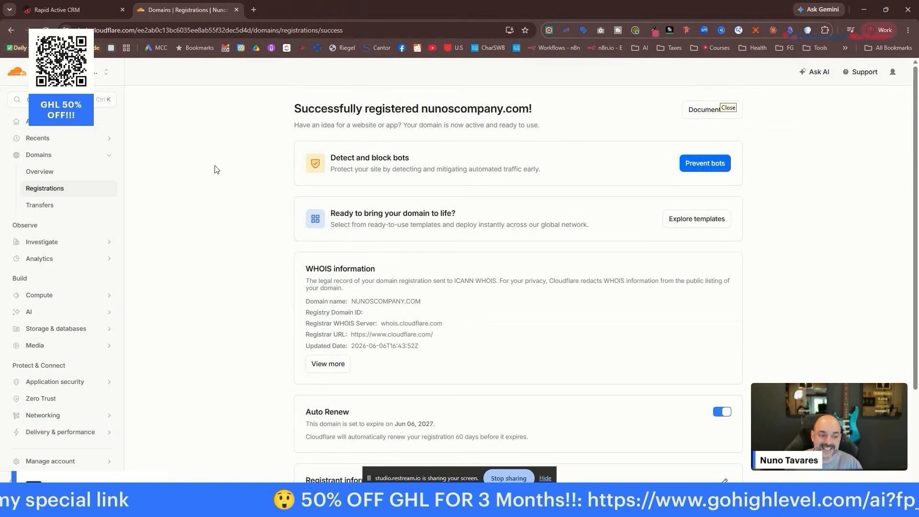
left_click(56, 156)
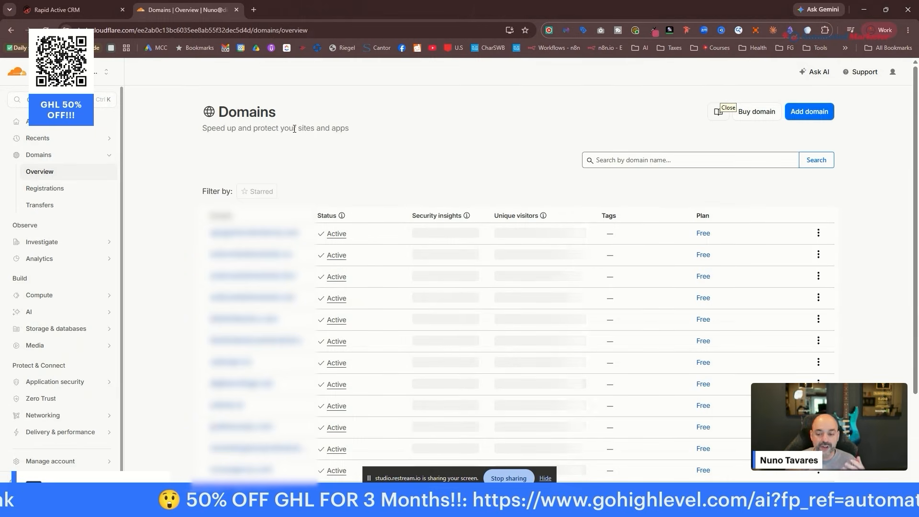
scroll(369, 222, "down", 3)
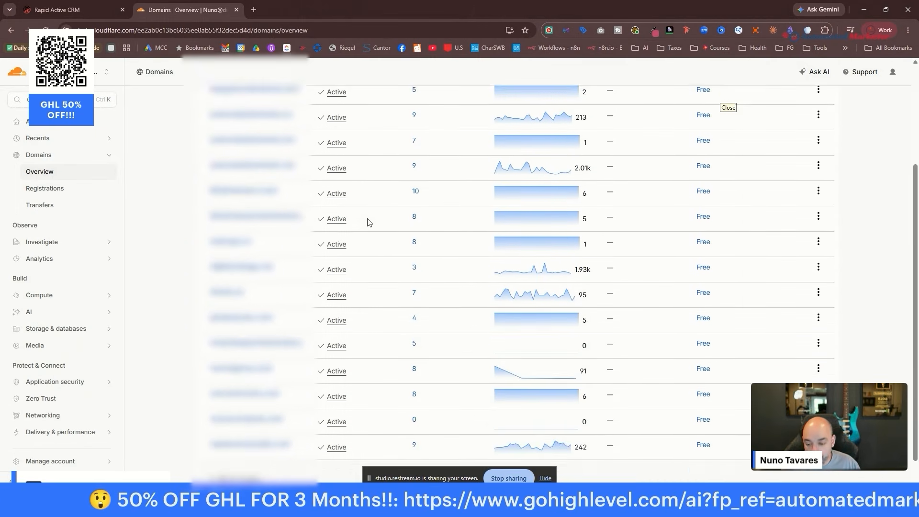
left_click(368, 222)
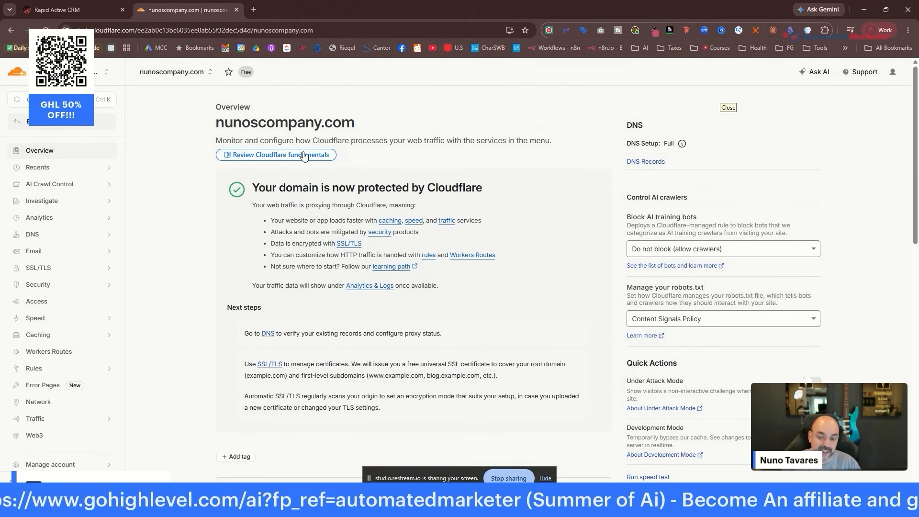
Highlight the .com ending of nunoscompany.com, then open a new Google start-page tab.
left_click_drag(357, 123, 325, 121)
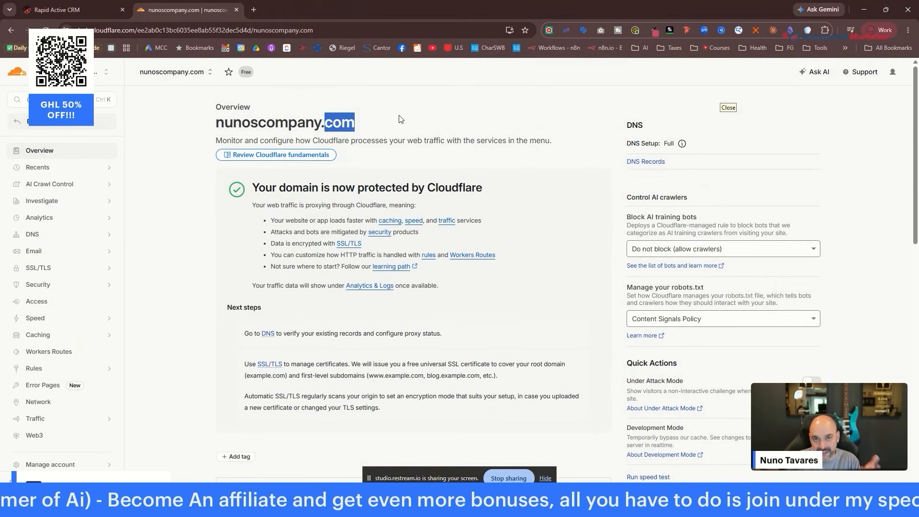
left_click(373, 123)
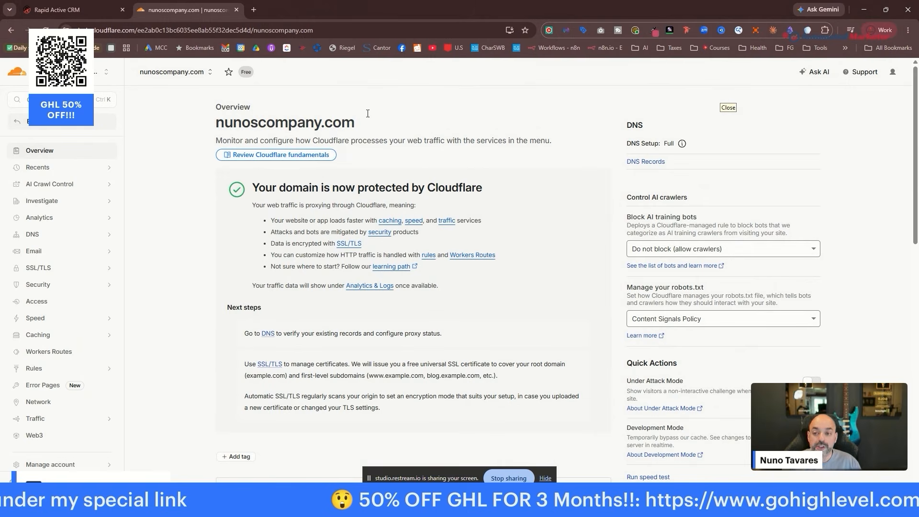
left_click(257, 10)
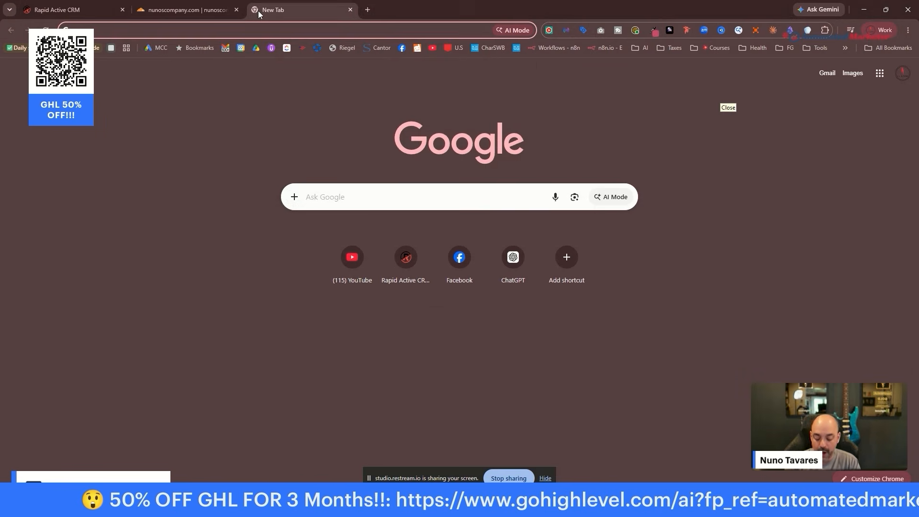
Search 'google workspace' and open the sponsored Google Workspace business page.
type("google w")
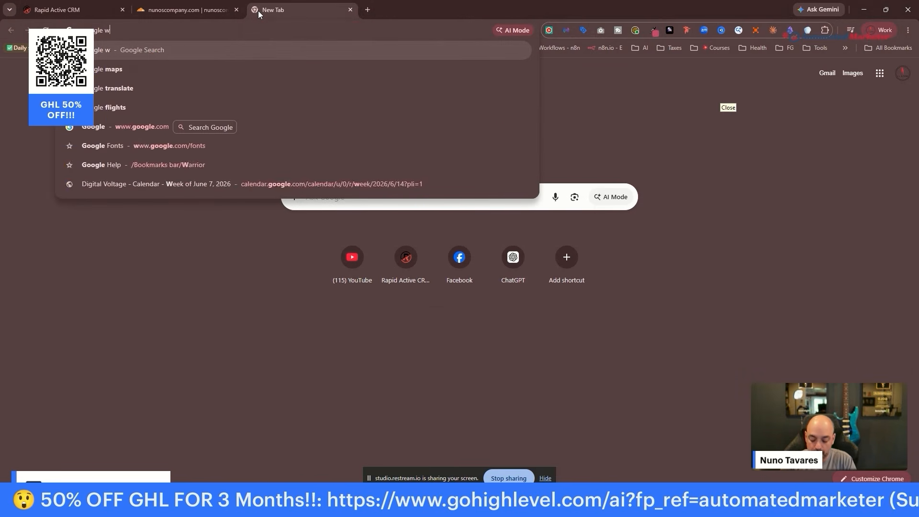
type("orkspace")
key("Return")
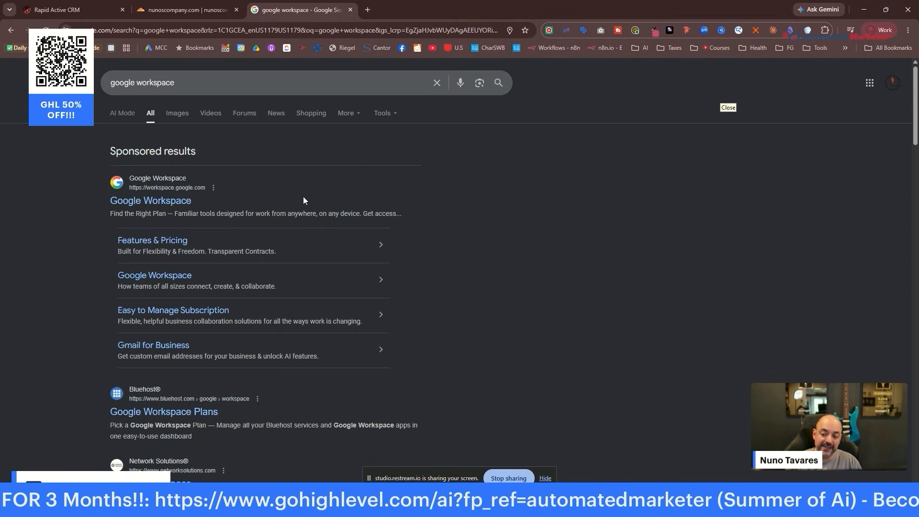
left_click(178, 204)
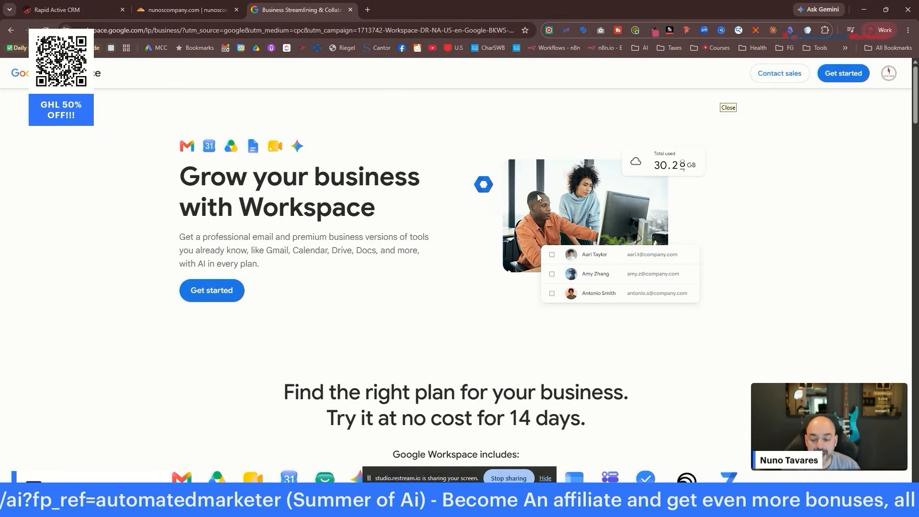
Choose the $7-per-user Starter plan to reach the business details sign-up form.
scroll(509, 191, "down", 8)
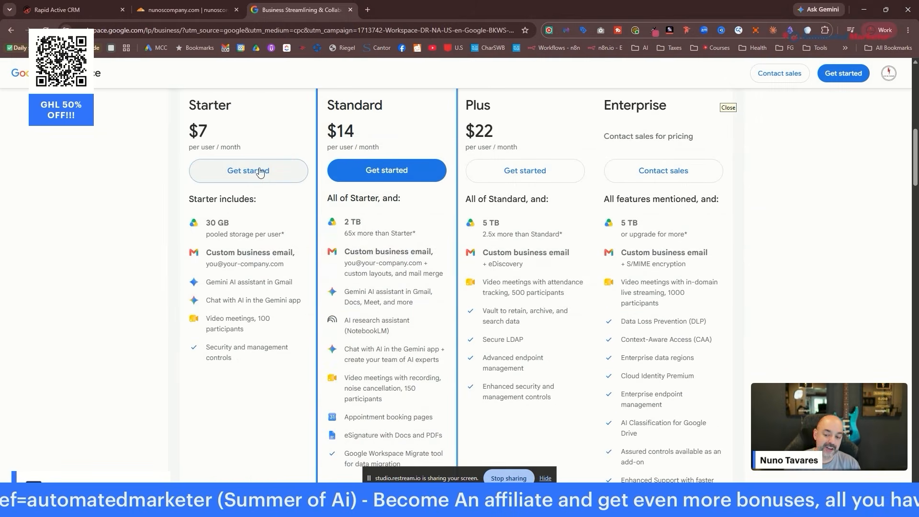
scroll(234, 277, "up", 4)
scroll(235, 277, "down", 2)
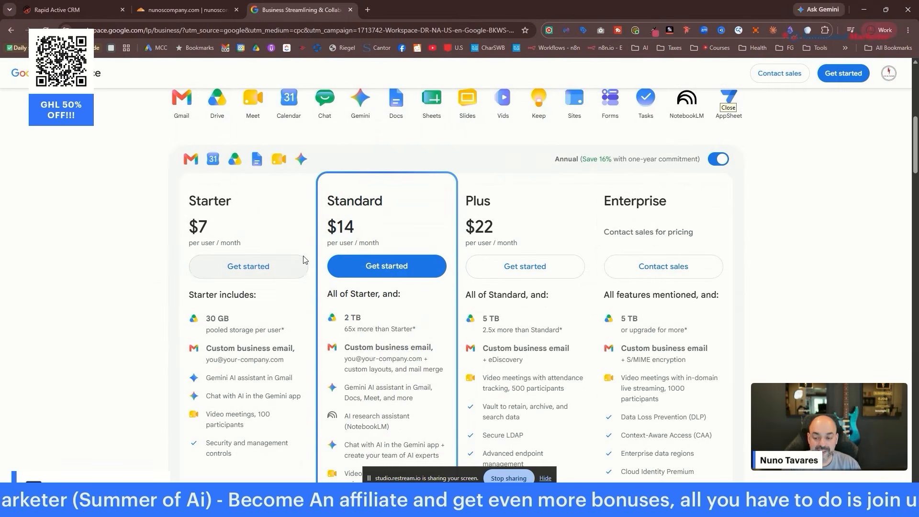
left_click(288, 273)
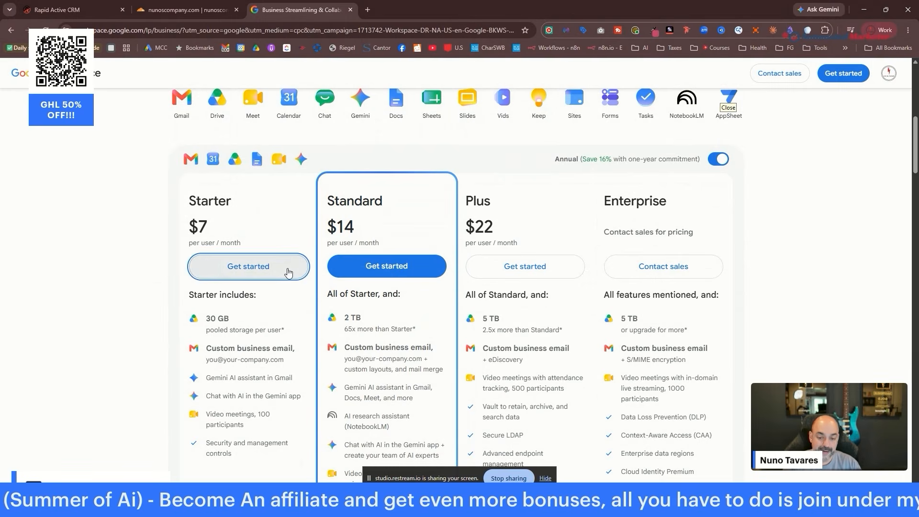
left_click(313, 152)
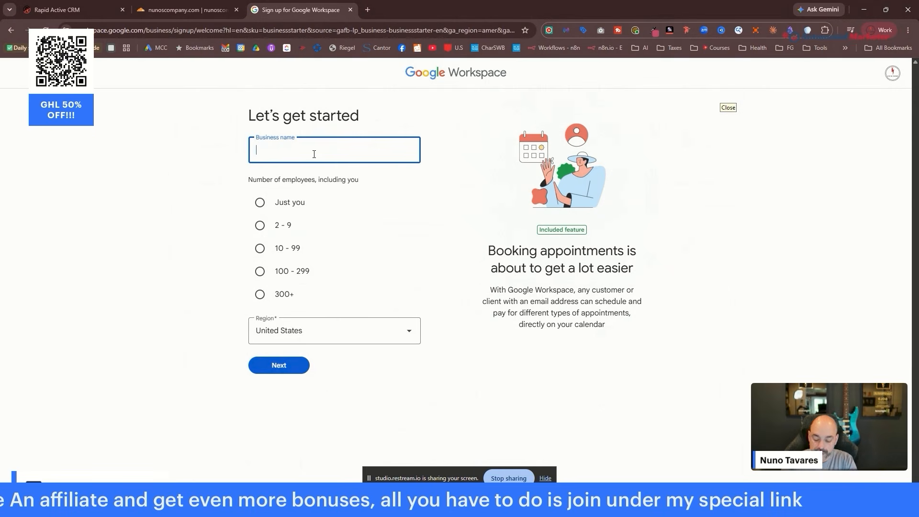
Enter business name 'Nuno's Company', set employees to Just you in United States, and continue.
type("Nuno")
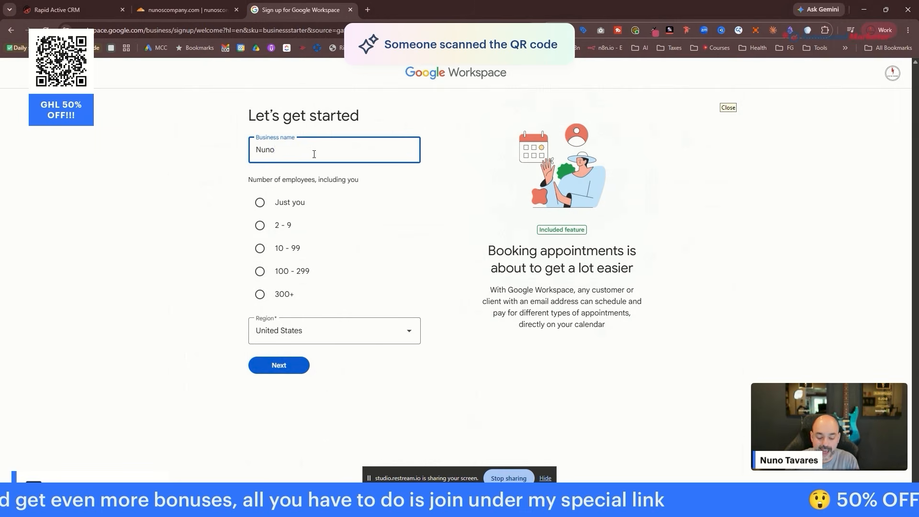
type("'s Company")
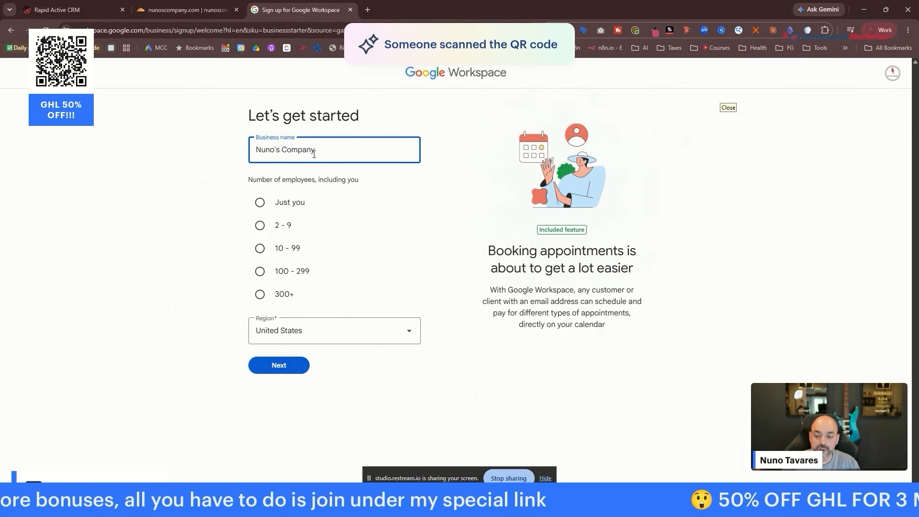
left_click(260, 225)
left_click(354, 145)
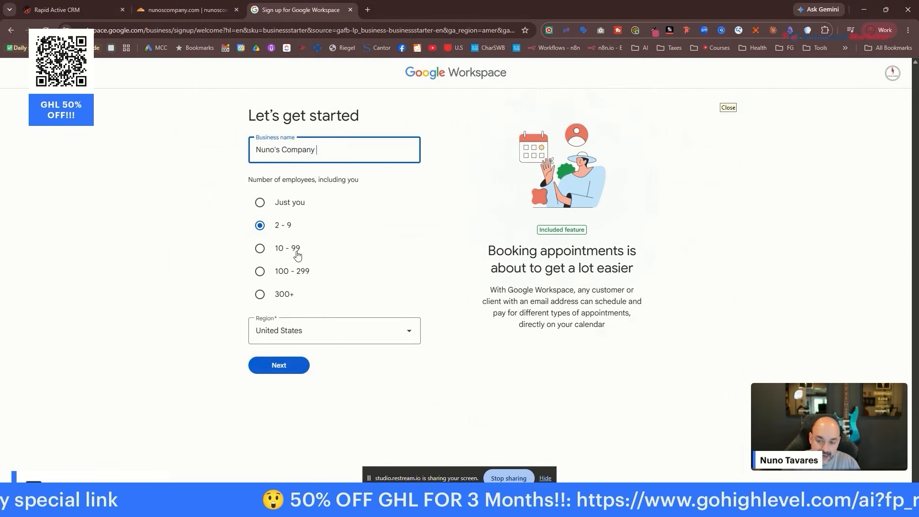
left_click(267, 207)
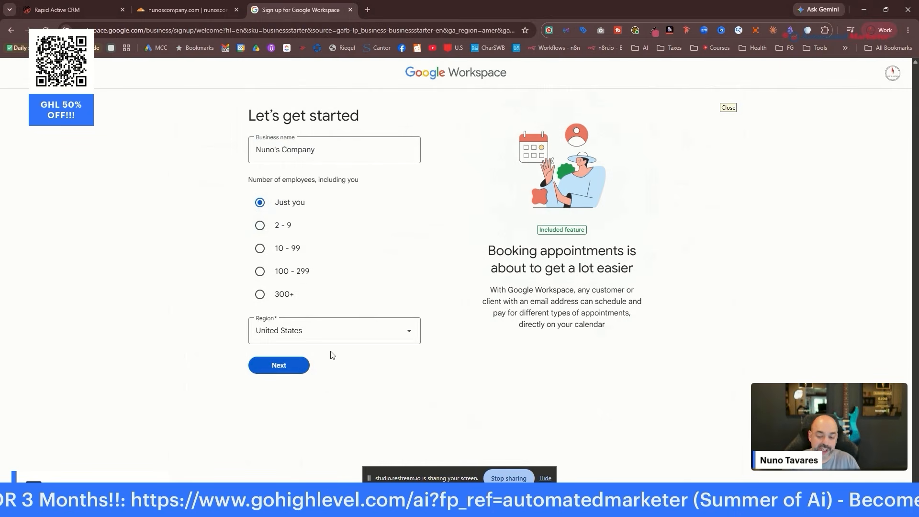
left_click(307, 366)
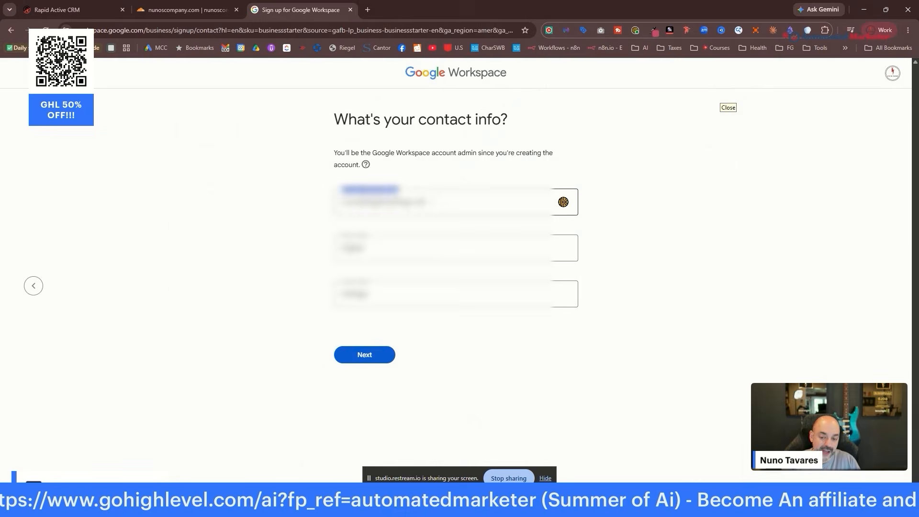
Autofill the admin's email, enter their first and last name, and submit the contact details.
left_click(375, 210)
key("Tab")
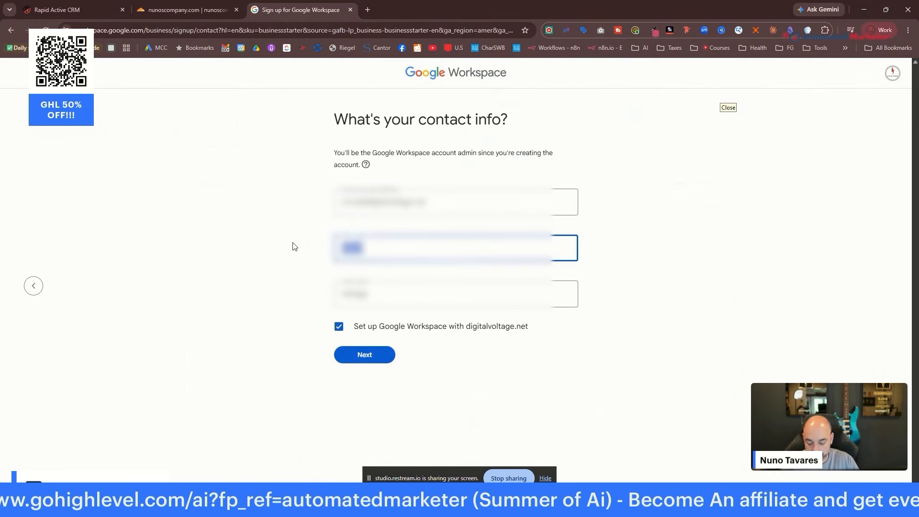
key("Tab")
type("Tav")
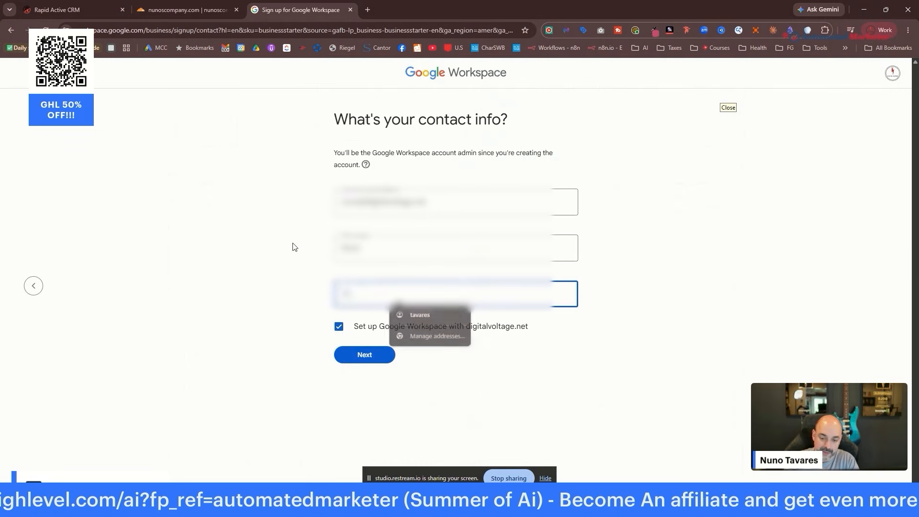
key("BackSpace")
type("va")
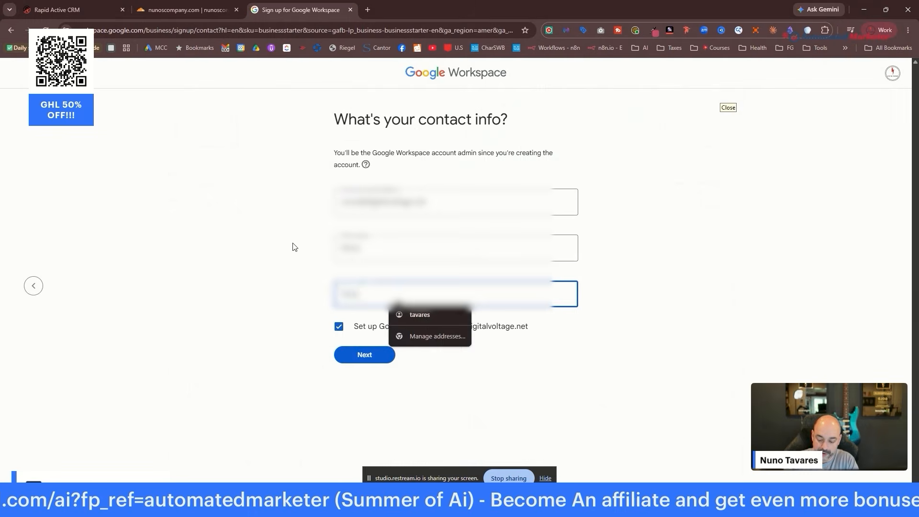
key("BackSpace")
key("BackSpace")
type("vares")
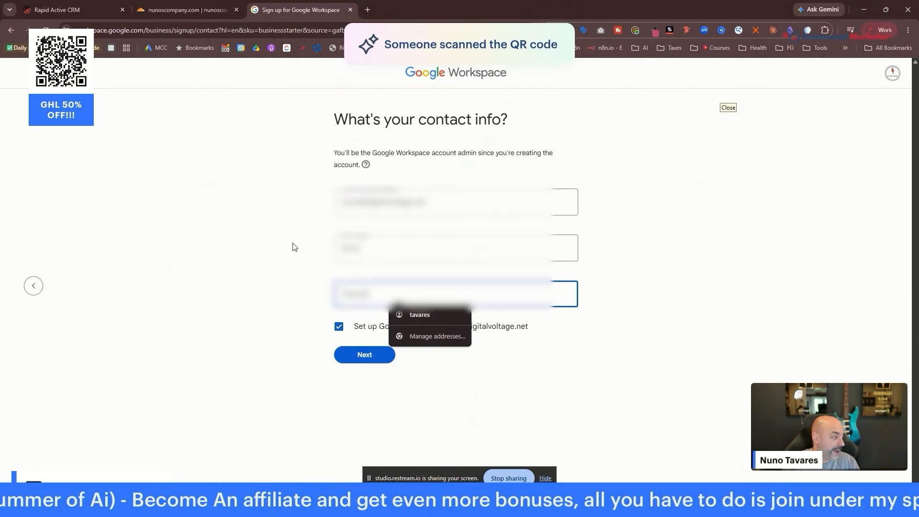
left_click(379, 364)
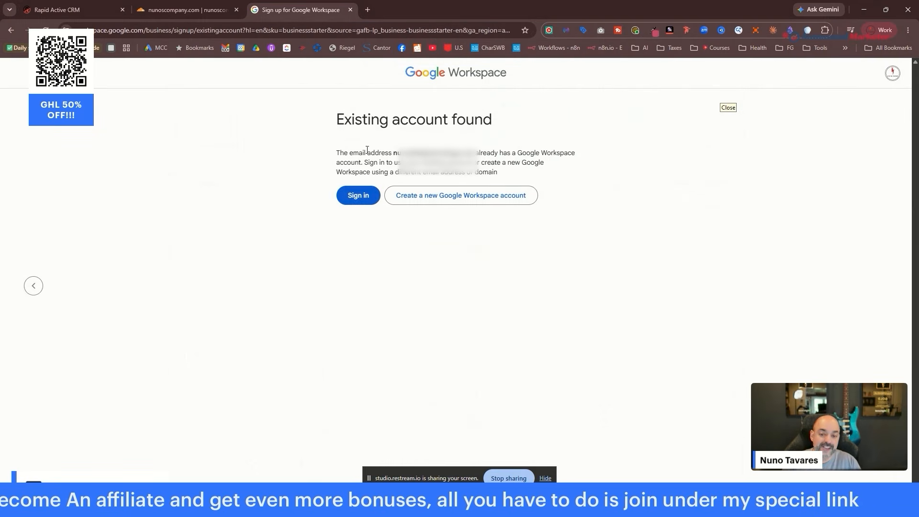
Start a new account using an existing domain and copy nunoscompany.com from Cloudflare.
left_click(469, 199)
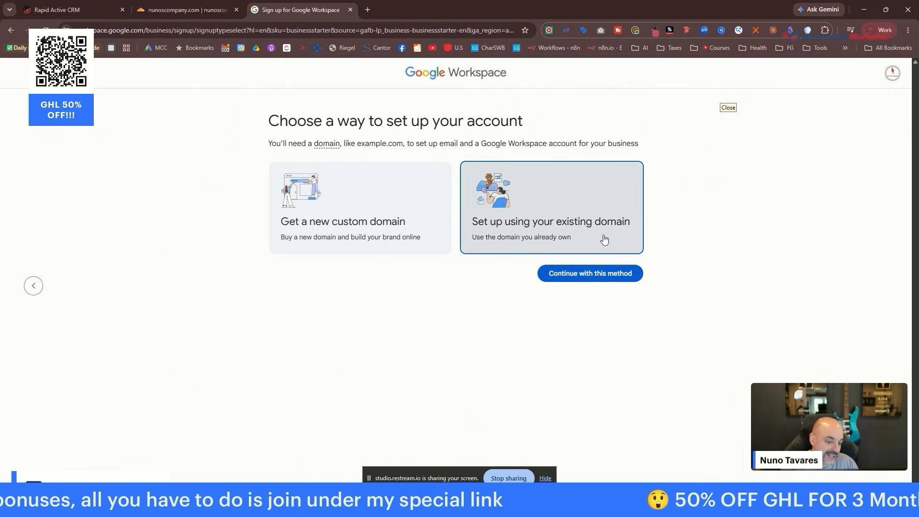
left_click(603, 280)
left_click(186, 9)
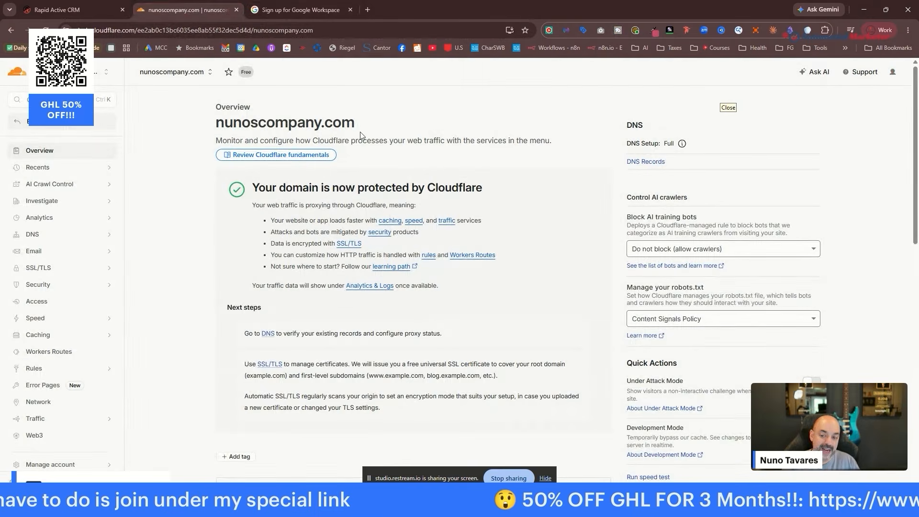
left_click_drag(359, 122, 211, 128)
key("ctrl+c")
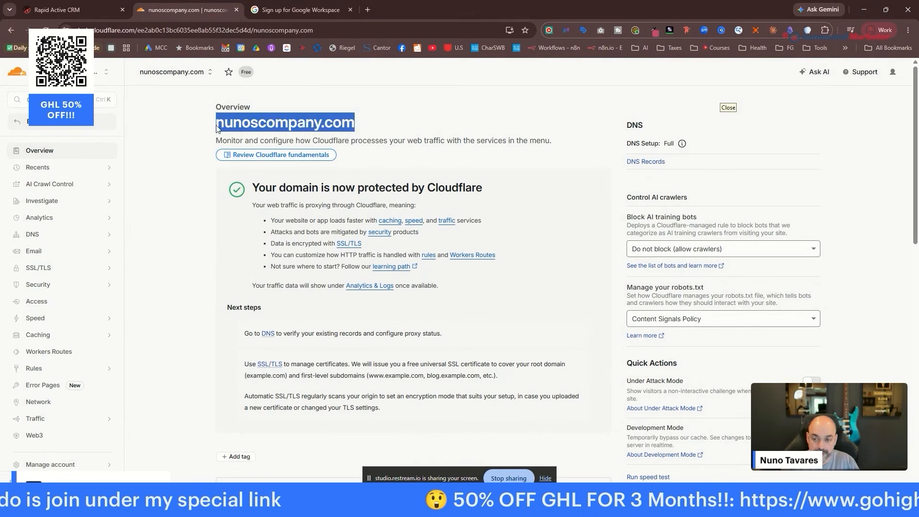
left_click(293, 11)
Paste nunoscompany.com as the business domain and confirm using it for the account.
left_click(377, 216)
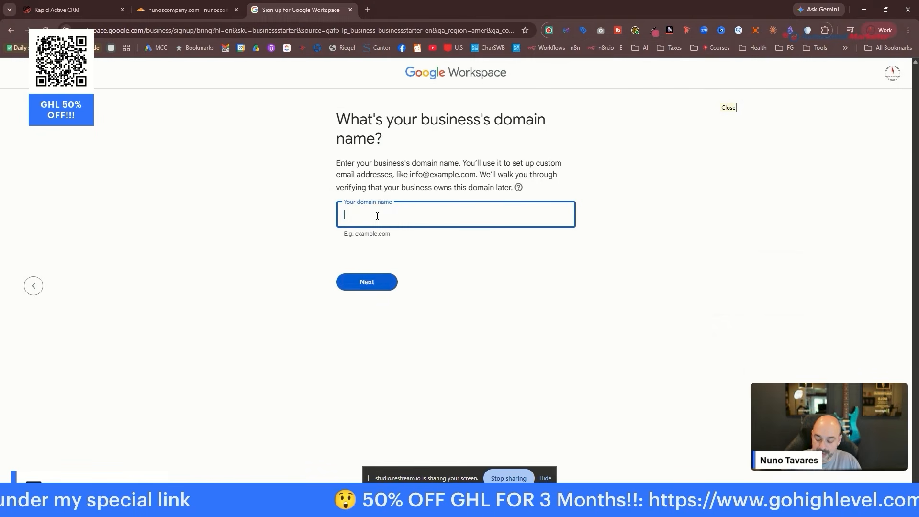
key("ctrl+v")
left_click(378, 285)
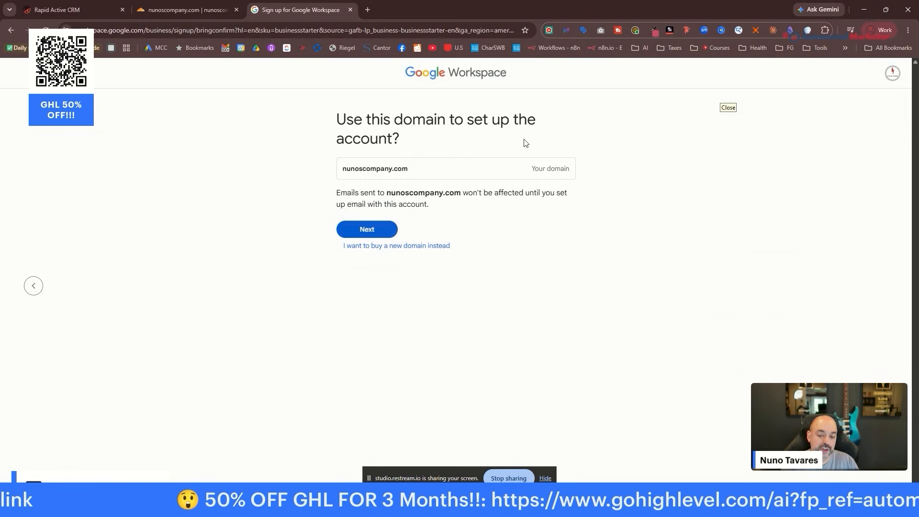
left_click(380, 237)
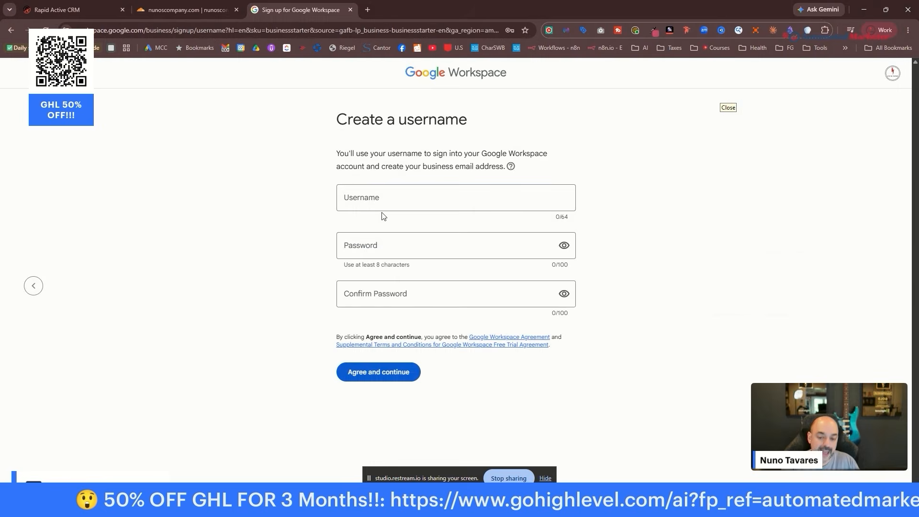
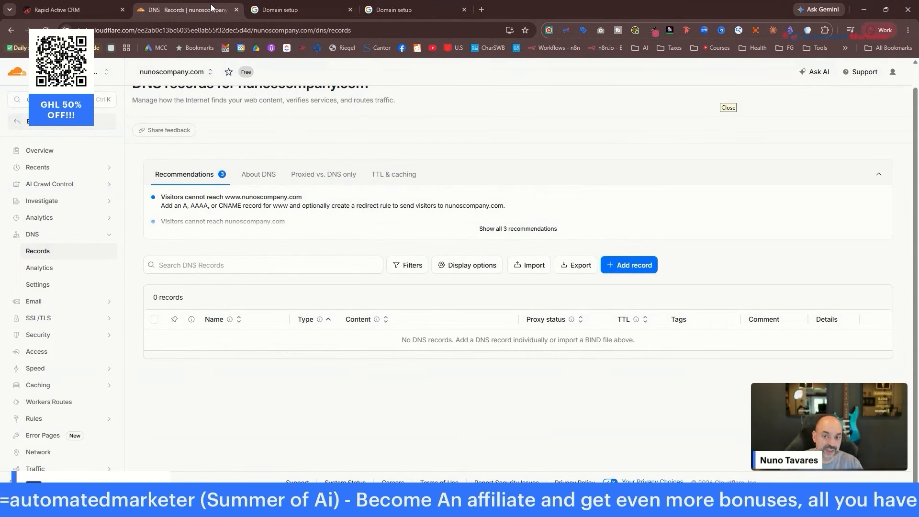
Move past the nunoscompany.com verification confirmation and start activating Gmail for the domain.
left_click(436, 7)
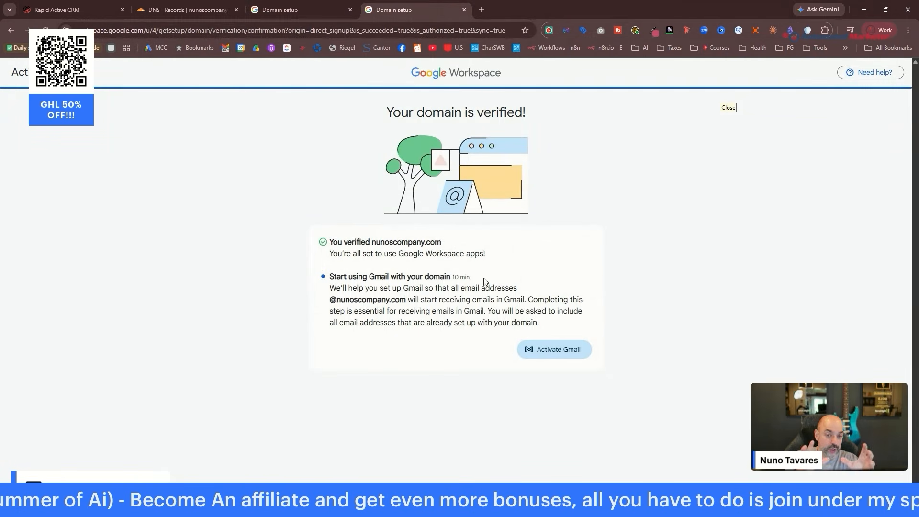
left_click_drag(167, 9, 279, 17)
left_click(367, 12)
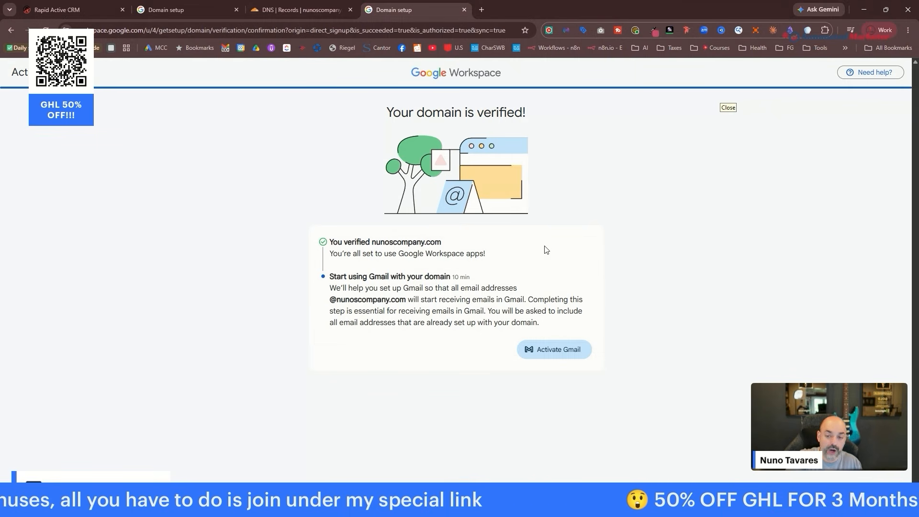
left_click(558, 349)
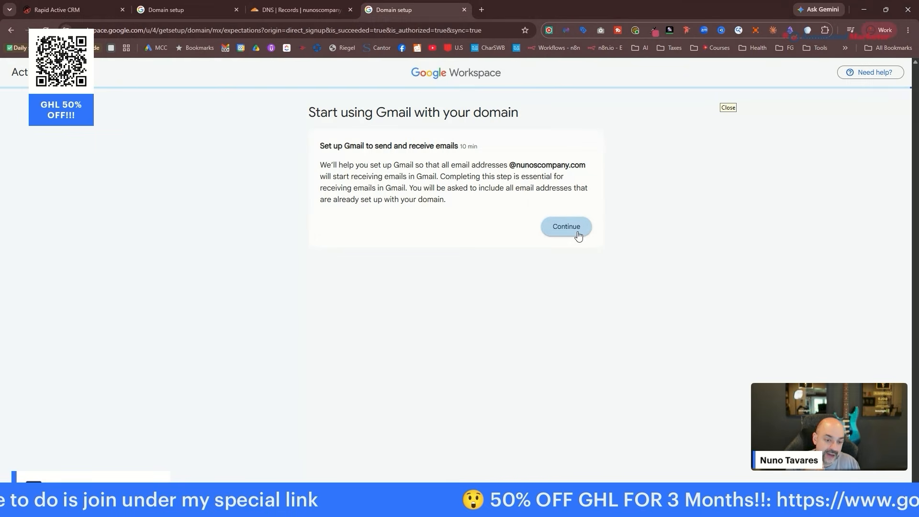
Proceed with Gmail activation to the MX code page, then open Cloudflare in a new tab.
left_click(578, 235)
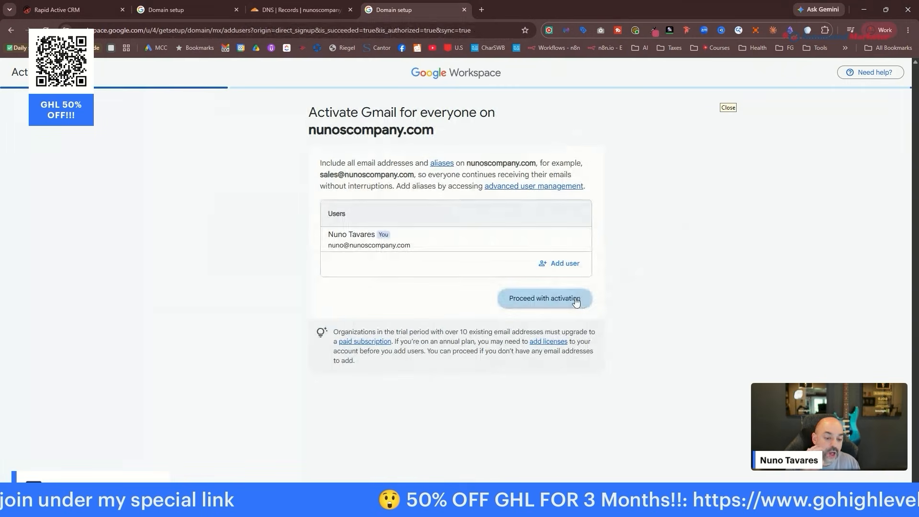
left_click(573, 302)
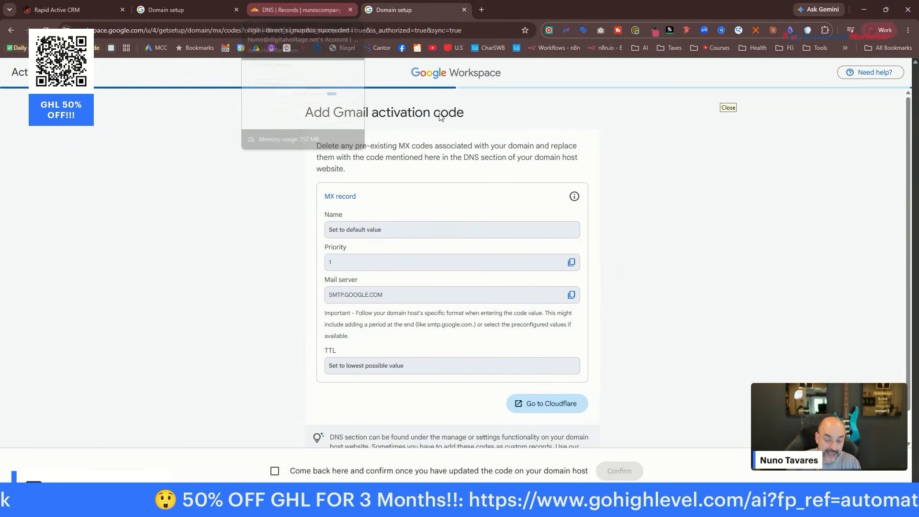
left_click(564, 411)
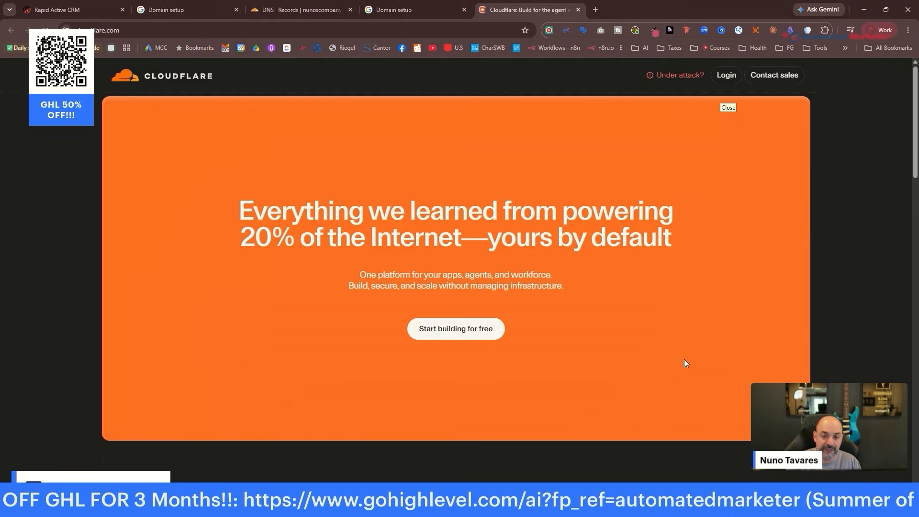
Sign in to Cloudflare, choose the account, and open the nunoscompany.com domain from Domains.
left_click(726, 75)
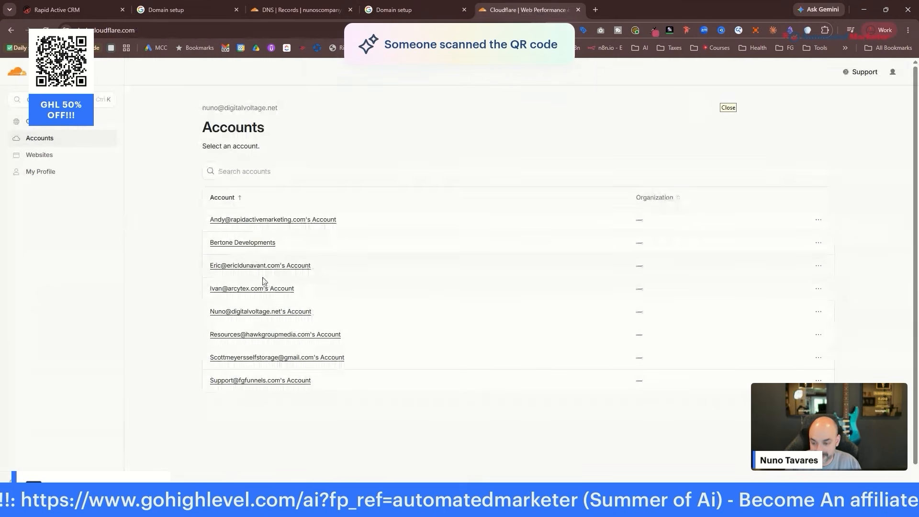
left_click(251, 312)
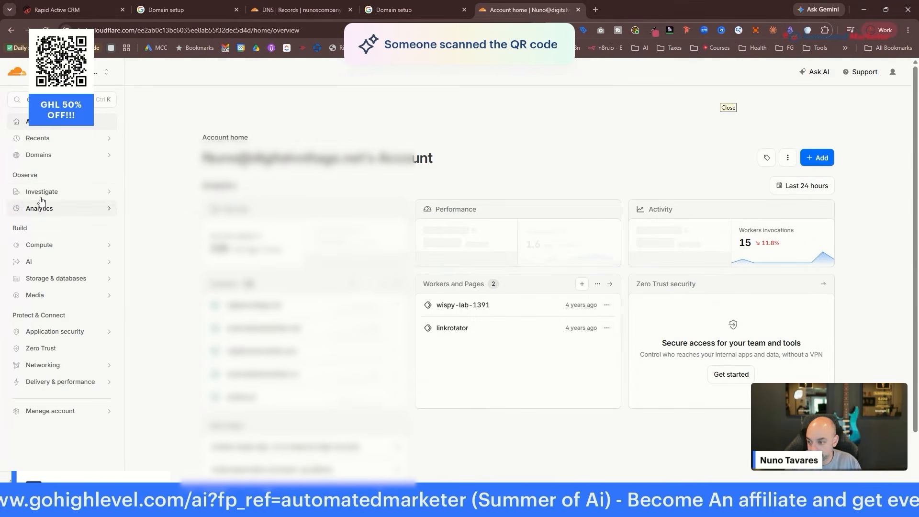
left_click(43, 155)
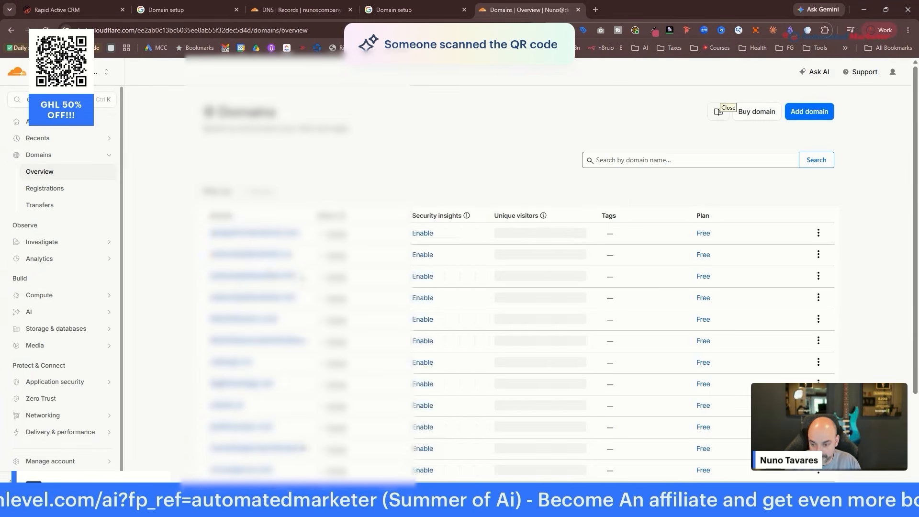
scroll(270, 270, "down", 2)
left_click(261, 419)
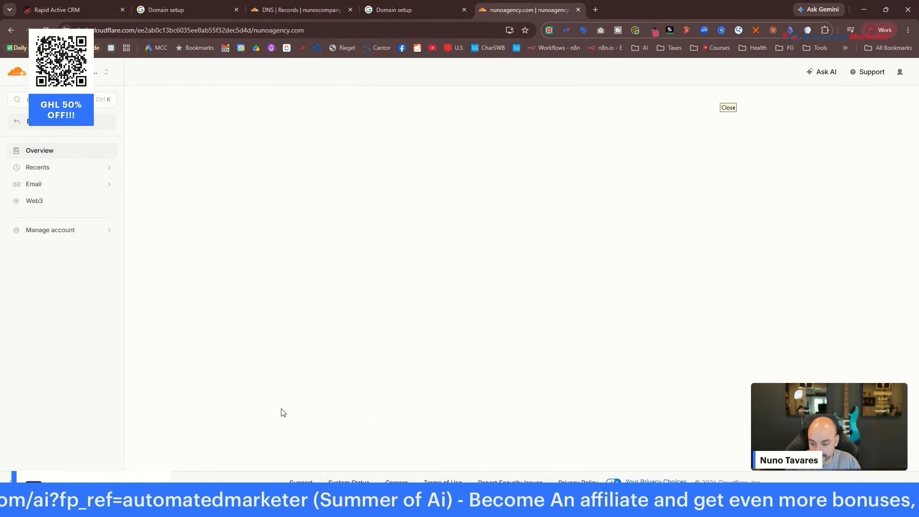
left_click(12, 30)
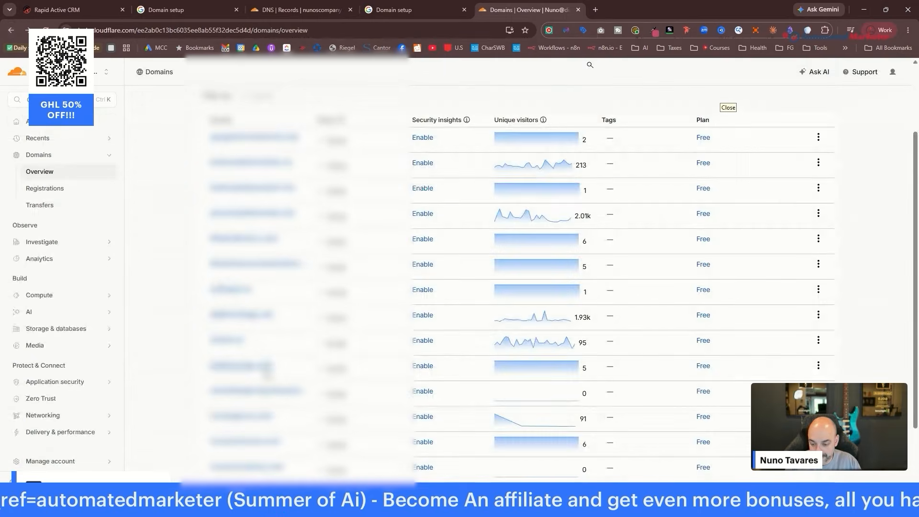
left_click(12, 30)
Return to the Workspace MX instructions and close the spare Cloudflare homepage tab.
left_click(429, 6)
scroll(572, 358, "down", 1)
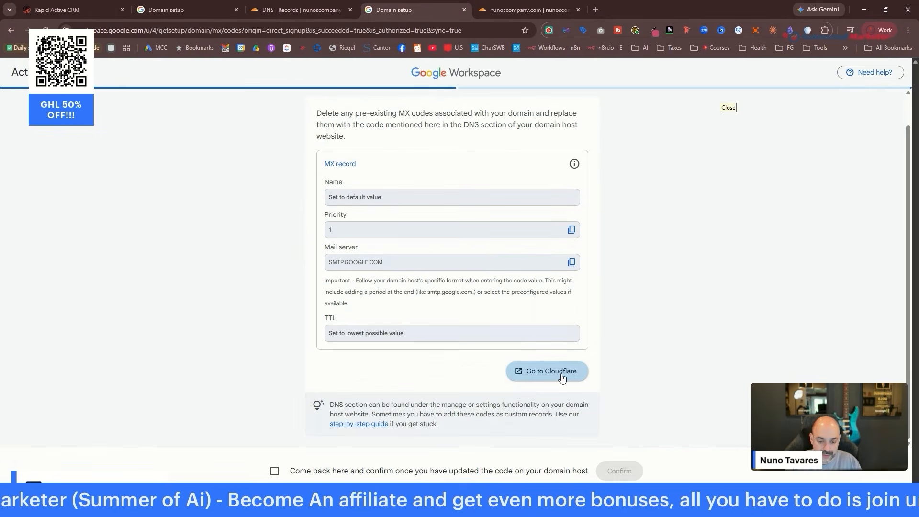
left_click(561, 375)
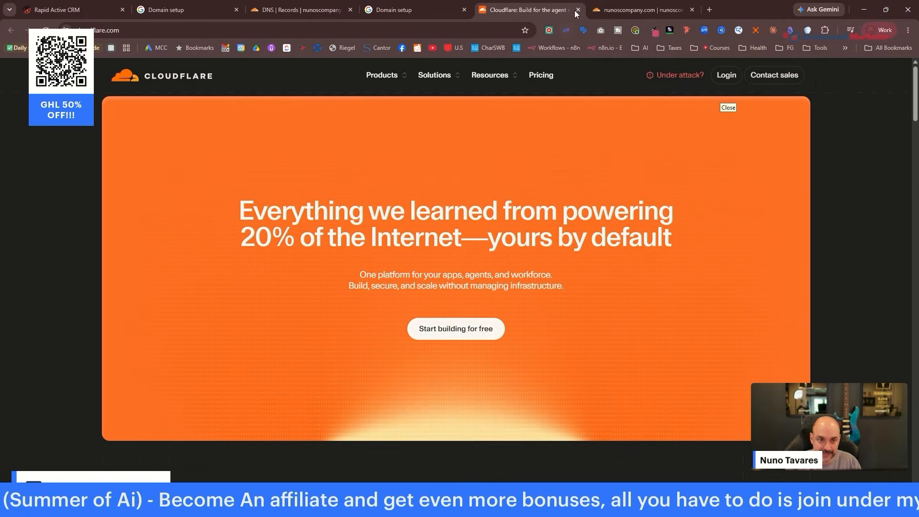
left_click(576, 8)
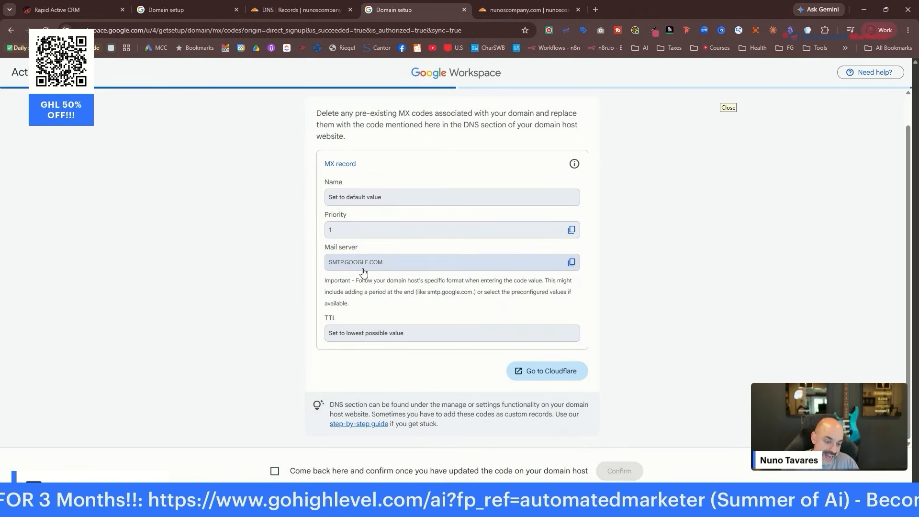
Open an empty Add record form from nunoscompany.com's DNS Records list in Cloudflare.
left_click(542, 10)
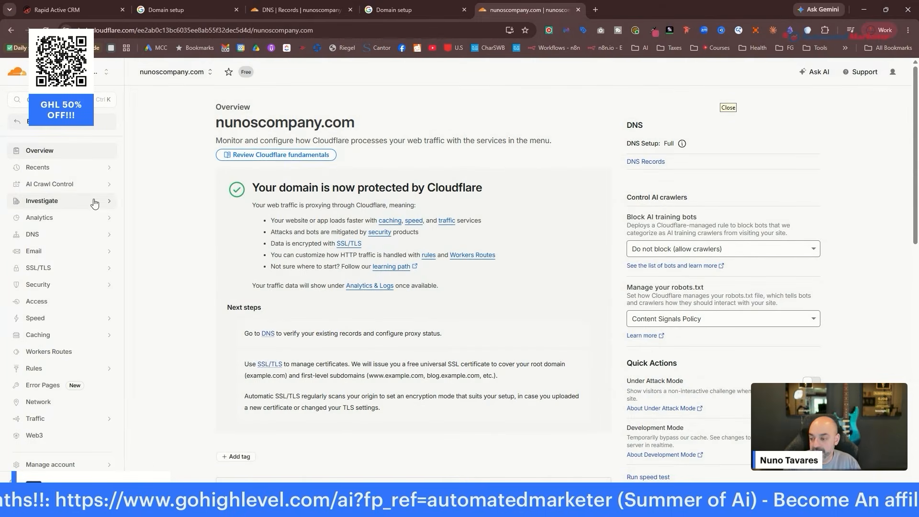
left_click(44, 236)
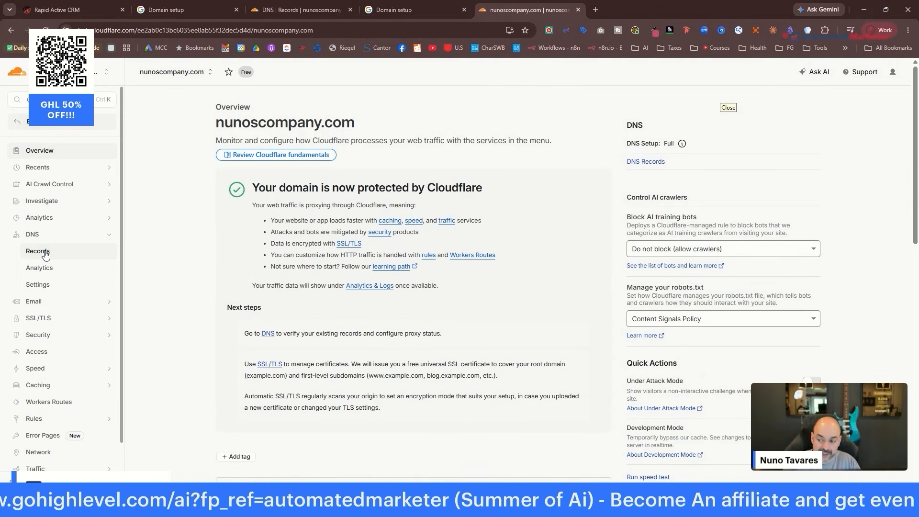
left_click(45, 252)
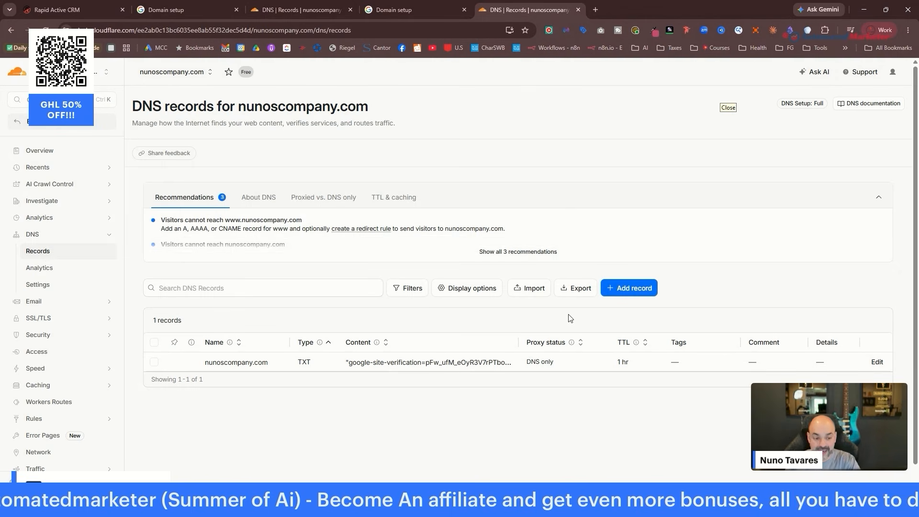
left_click(630, 290)
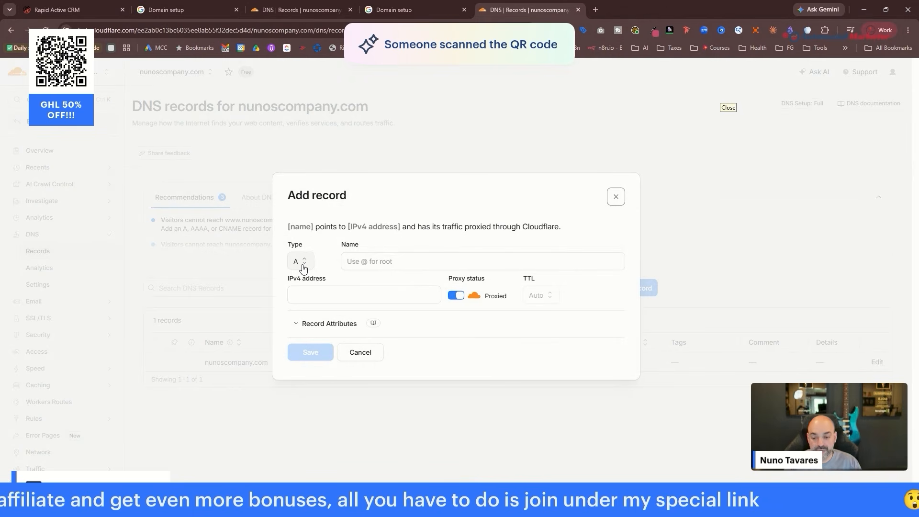
Set the new Cloudflare DNS record's type to MX and move to its Name field.
left_click(303, 264)
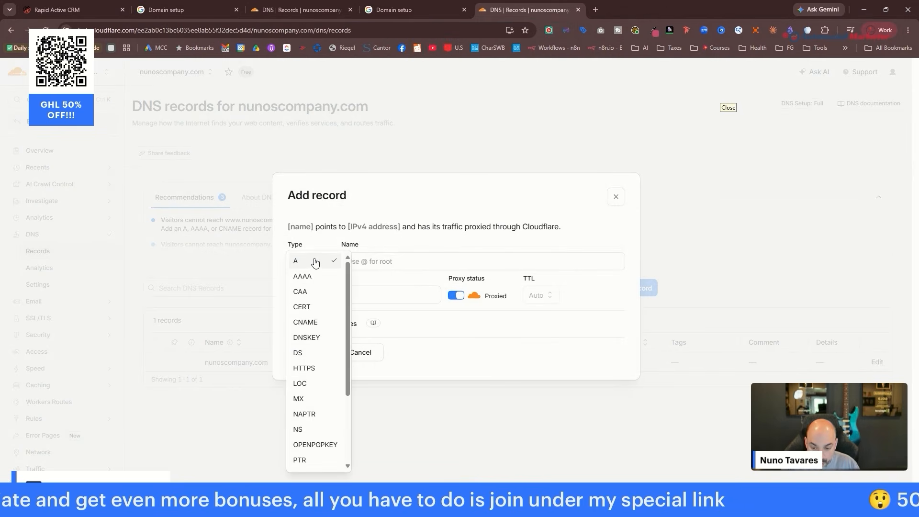
left_click(318, 403)
left_click(407, 261)
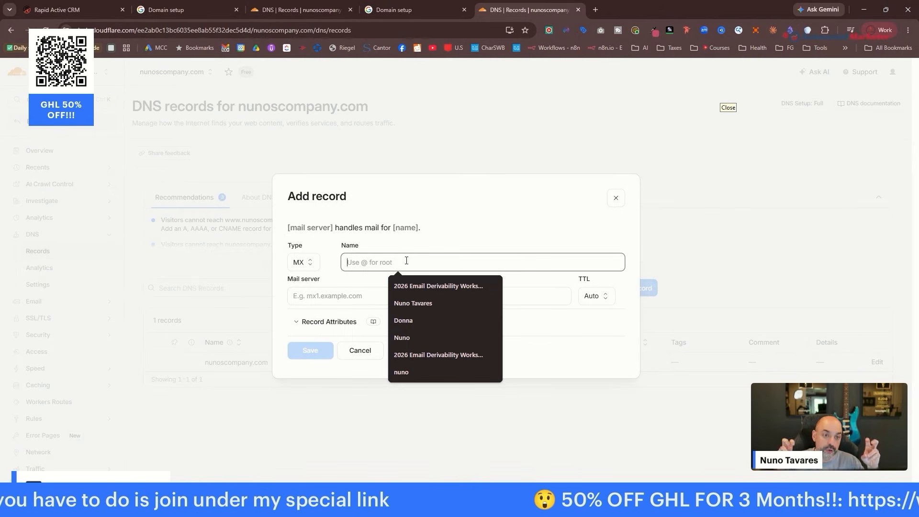
Open a blank browser tab with nuno.com in the address bar, then return to the MX form.
left_click(592, 13)
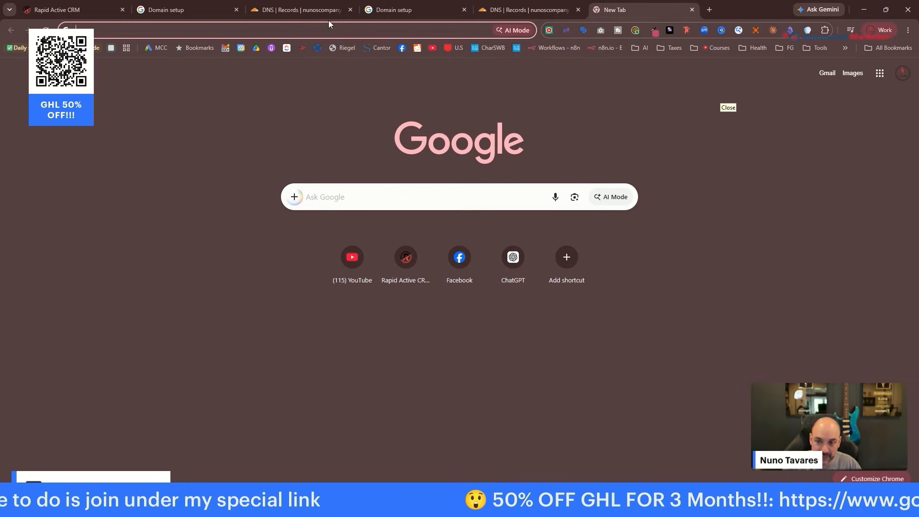
left_click(329, 30)
type("nuno")
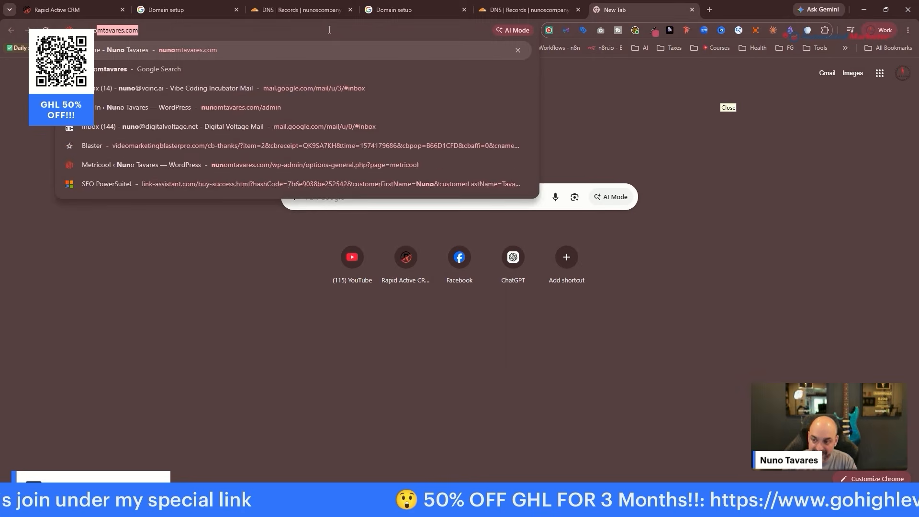
type(".com")
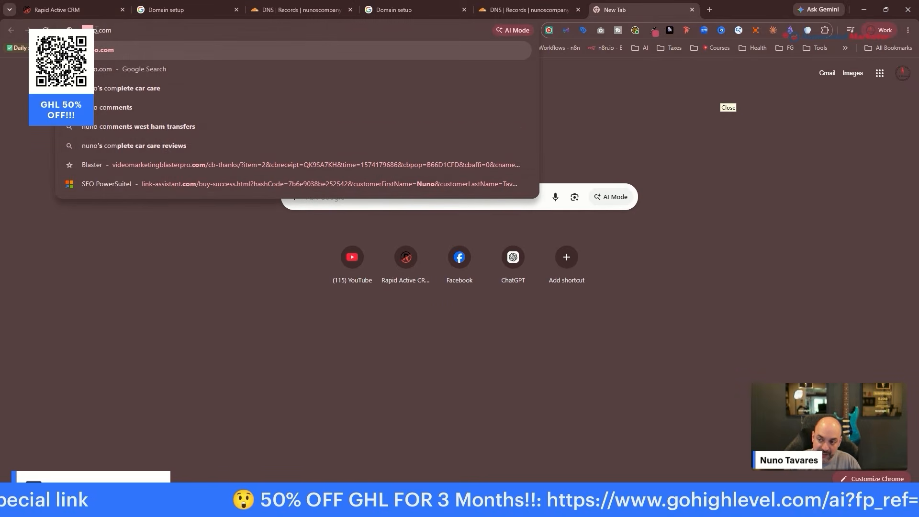
left_click_drag(96, 29, 79, 29)
left_click(528, 9)
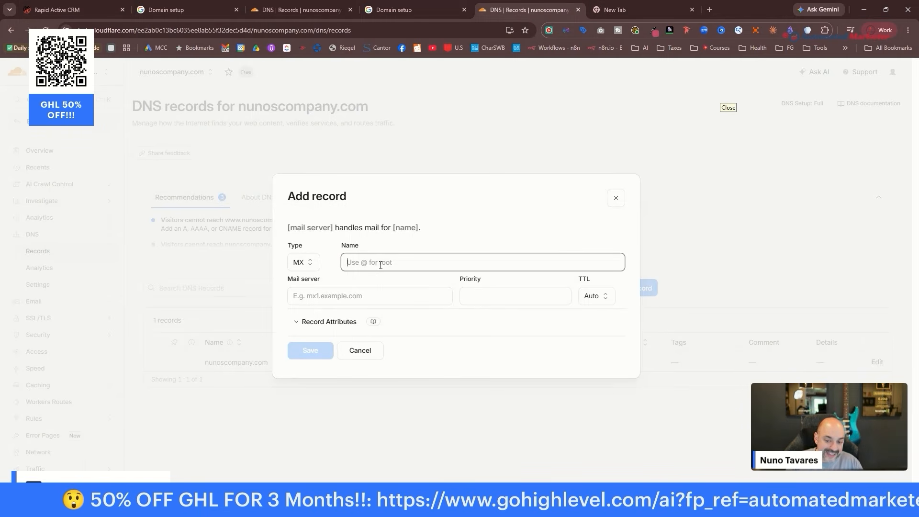
Enter @ as the MX record name and paste SMTP.GOOGLE.COM as the mail server.
type("@")
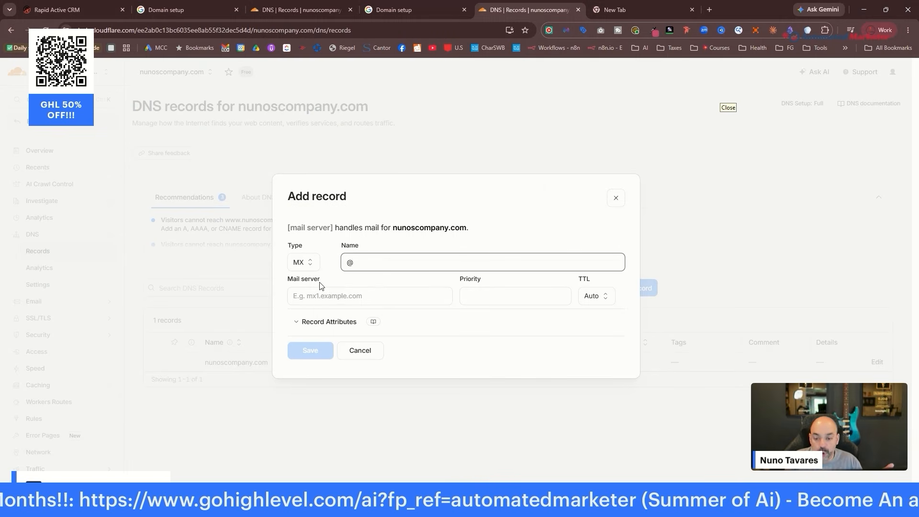
left_click(433, 11)
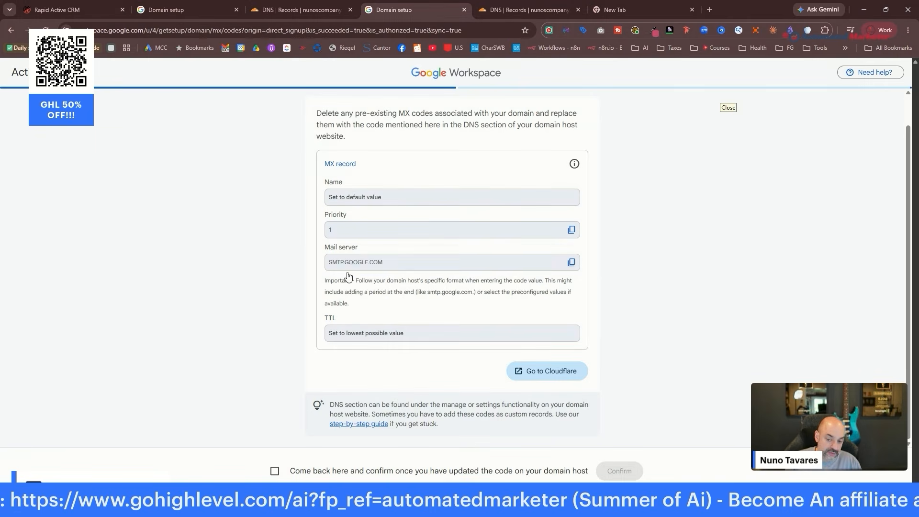
left_click(527, 10)
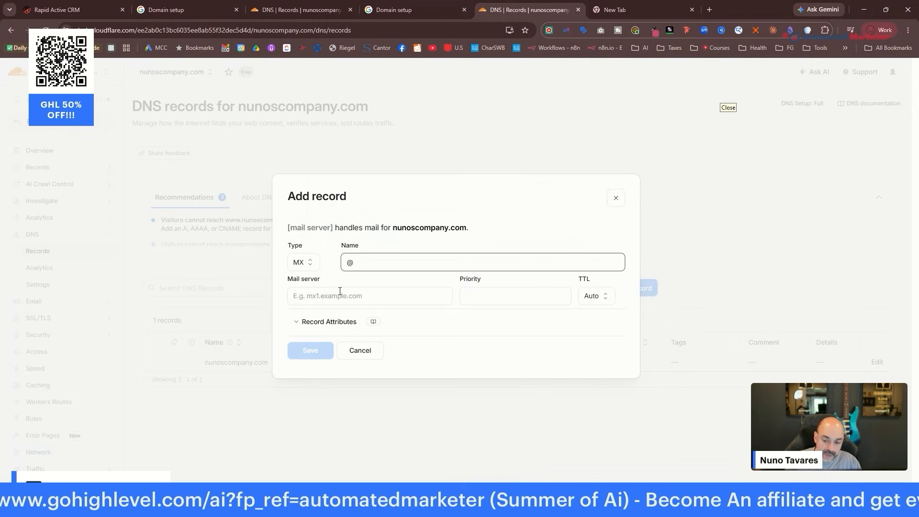
left_click(340, 295)
type("SMTP.GOOGLE.COM")
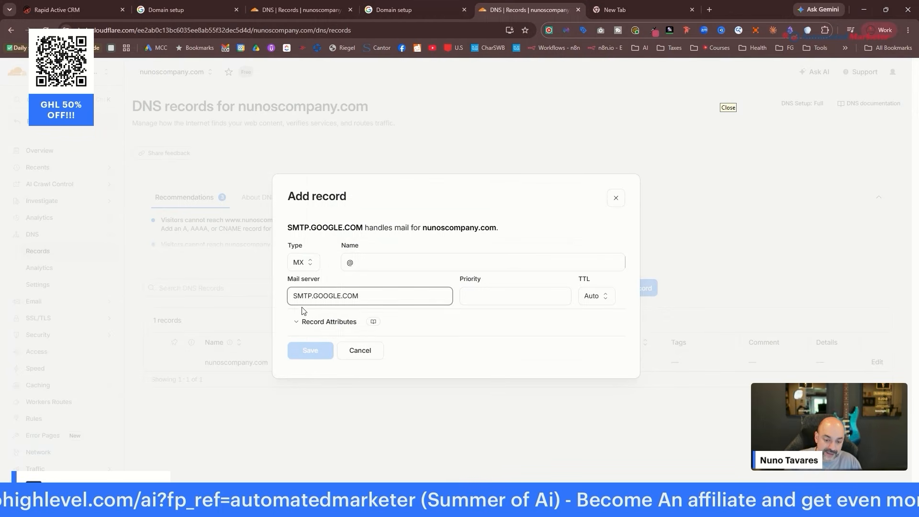
left_click(458, 277)
Set the MX record's priority to 1 and save it.
left_click(419, 11)
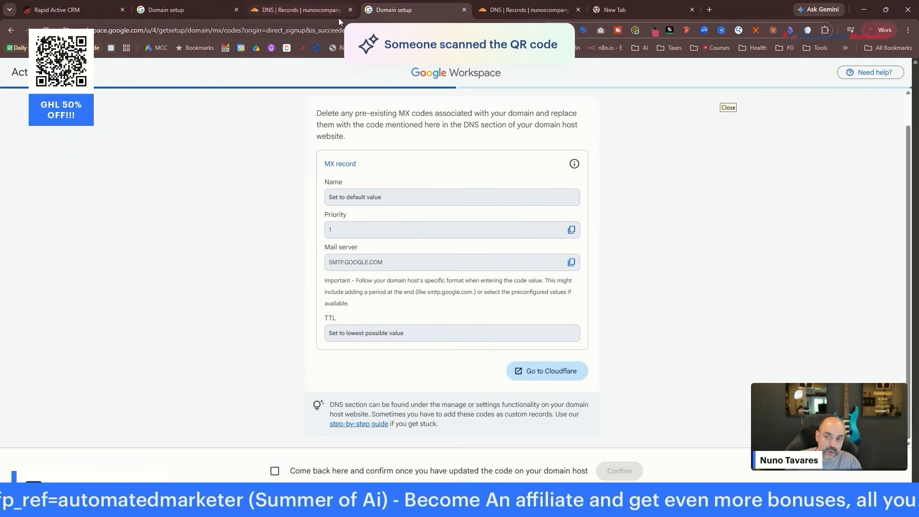
left_click(507, 14)
left_click(499, 298)
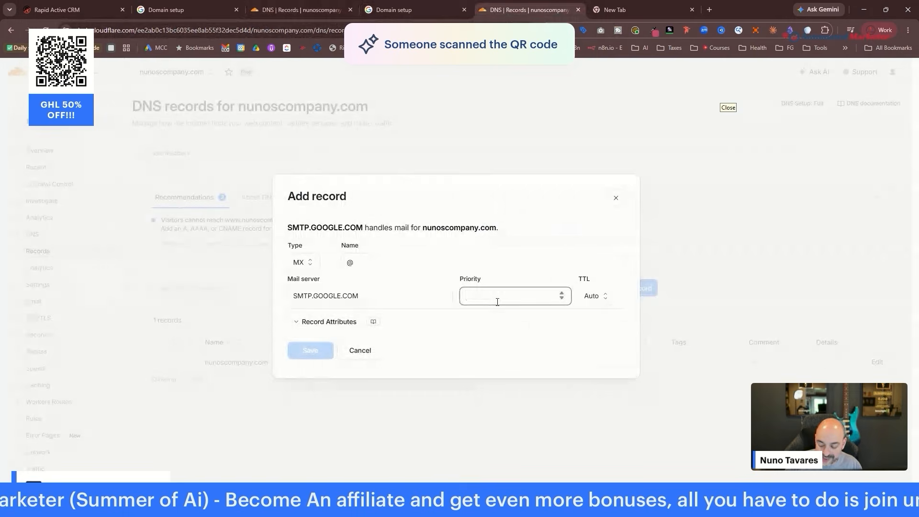
left_click(562, 294)
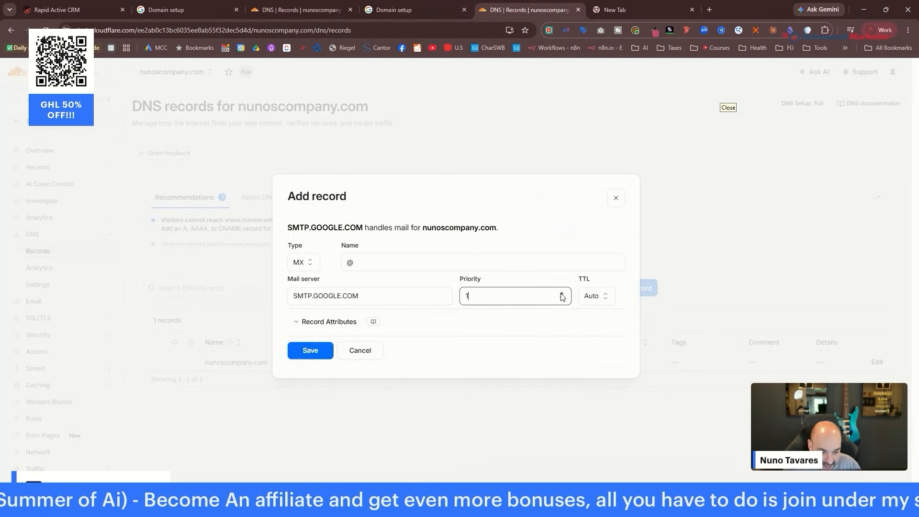
left_click(310, 351)
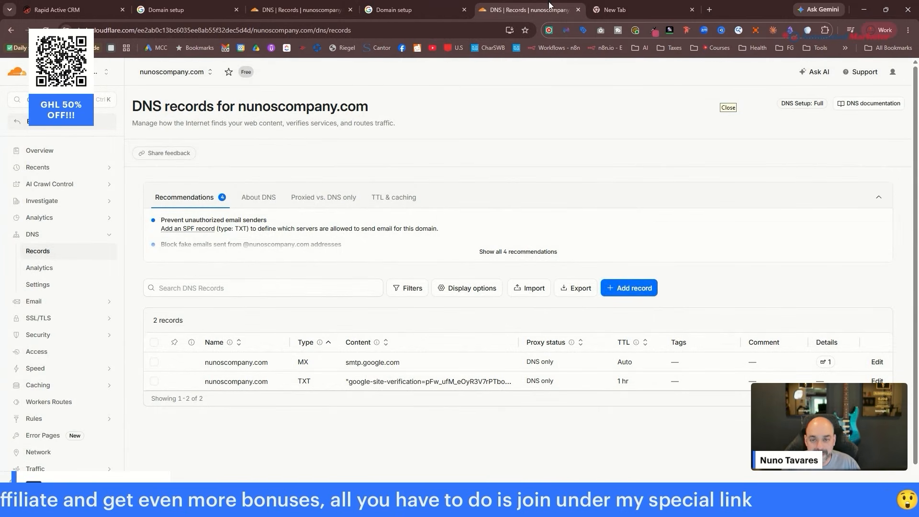
Close the duplicate DNS records tab and confirm the MX record is updated to activate Gmail.
left_click(315, 16)
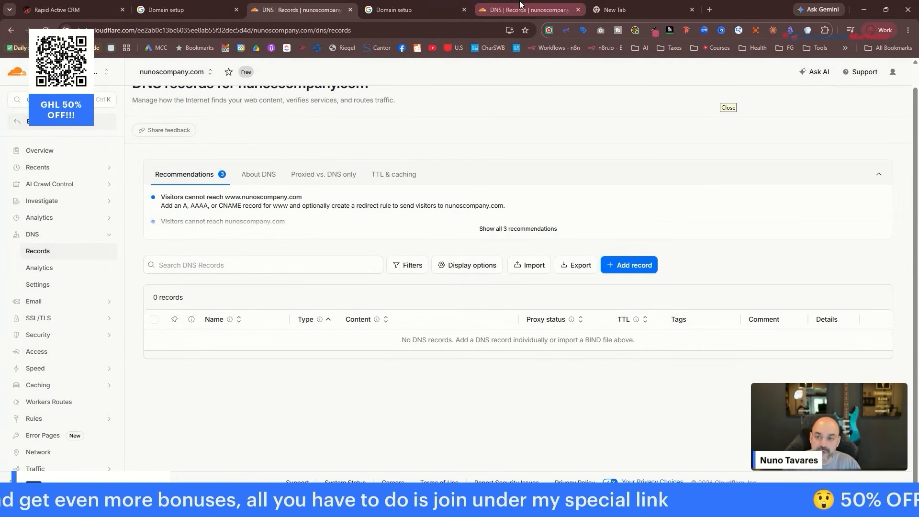
left_click(351, 10)
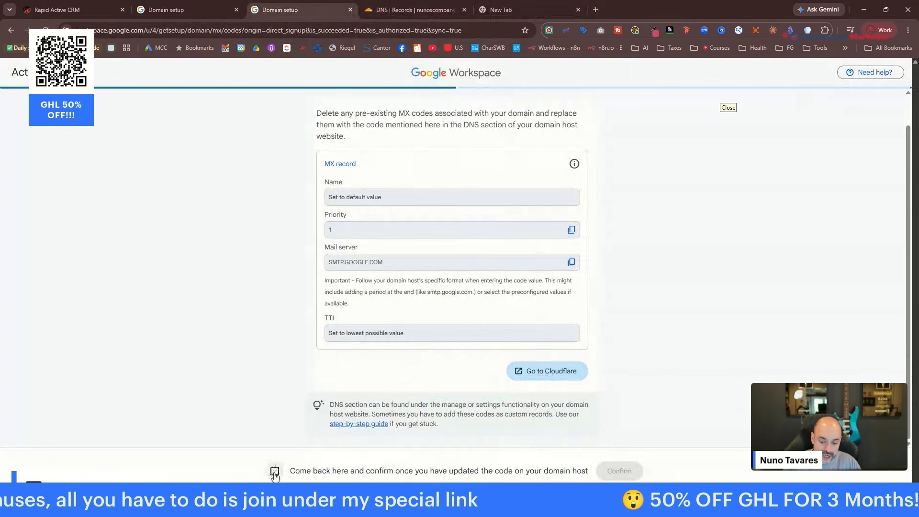
left_click(620, 470)
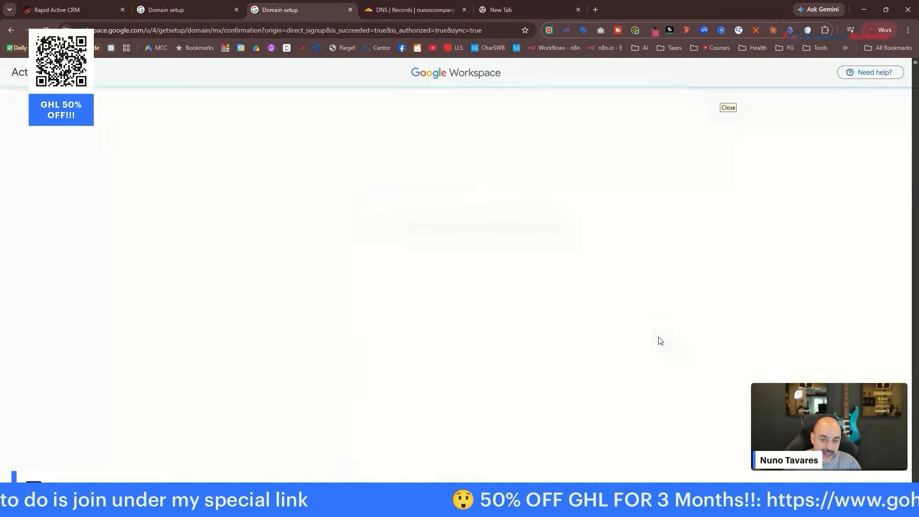
Open the Authenticate outgoing emails (DKIM) step.
scroll(538, 291, "down", 3)
scroll(467, 250, "up", 3)
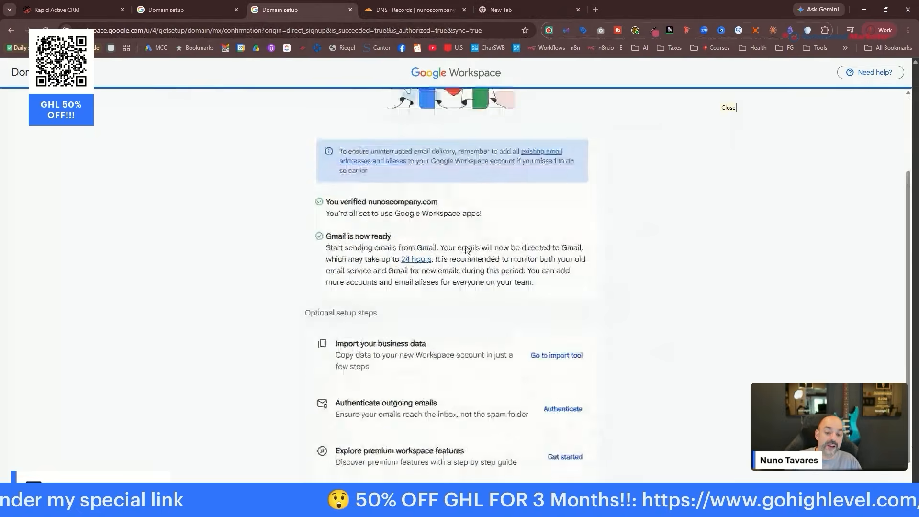
scroll(466, 250, "down", 3)
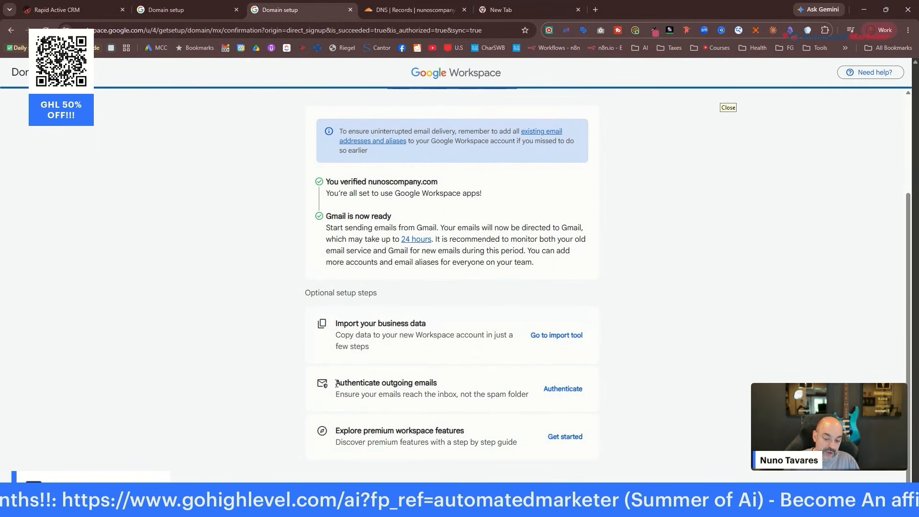
left_click_drag(335, 382, 535, 393)
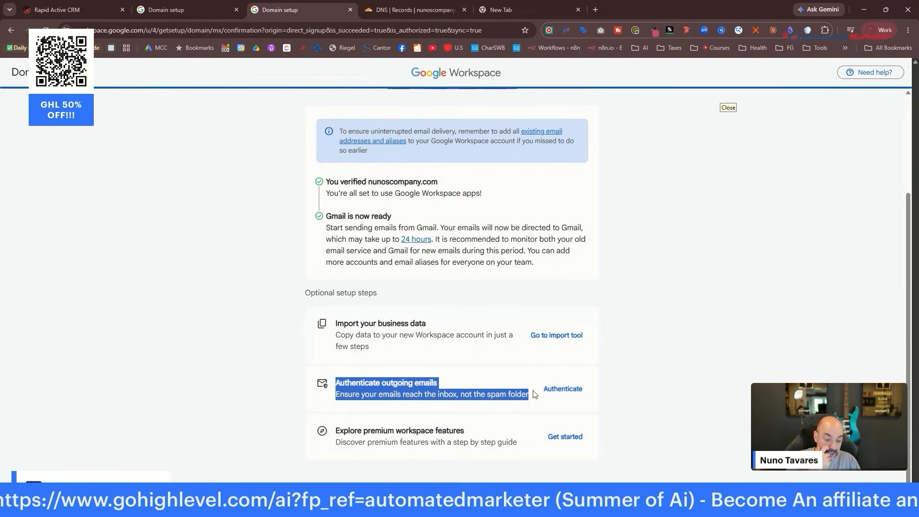
left_click(568, 390)
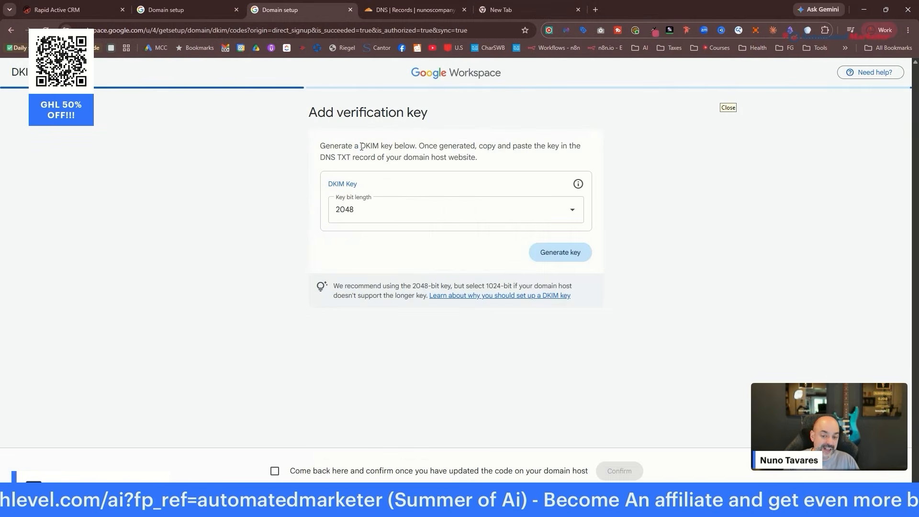
Generate a DKIM key at the default 2048-bit length for nunoscompany.com.
left_click_drag(361, 146, 494, 147)
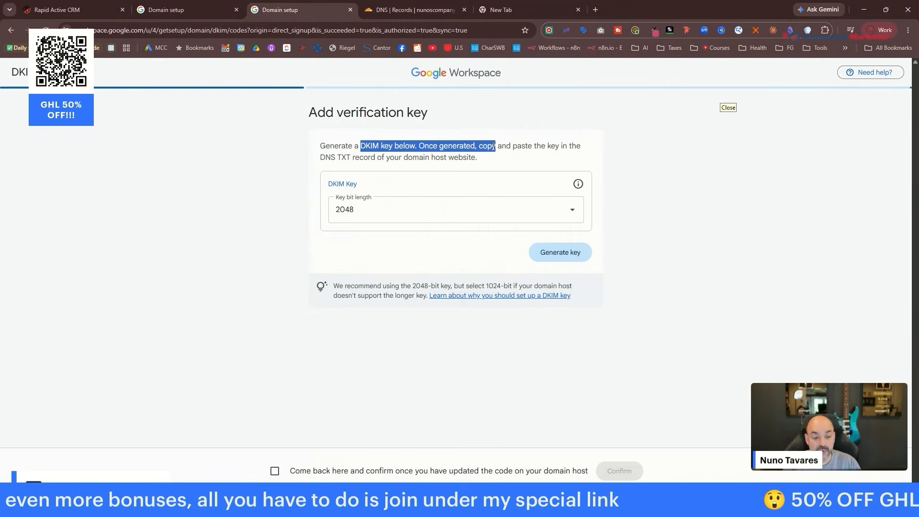
left_click(556, 253)
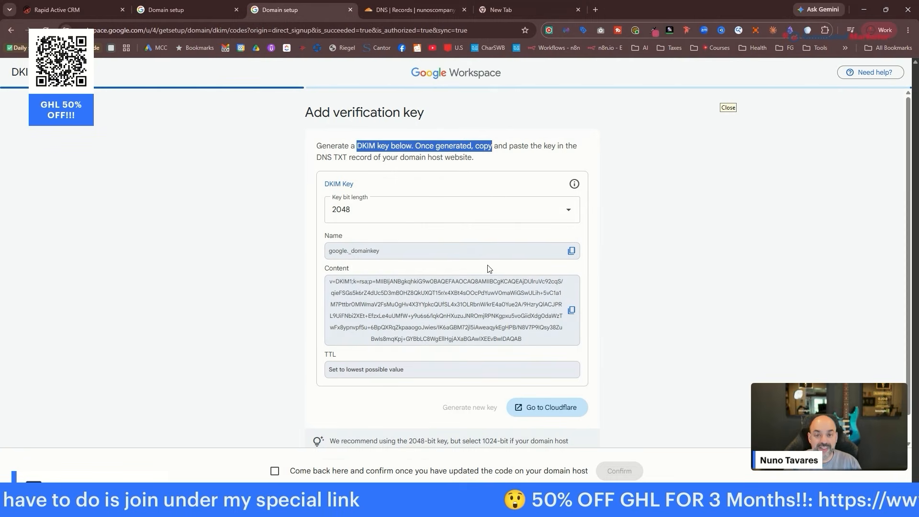
Return to nunoscompany.com's Cloudflare DNS records and start another new record.
left_click(399, 7)
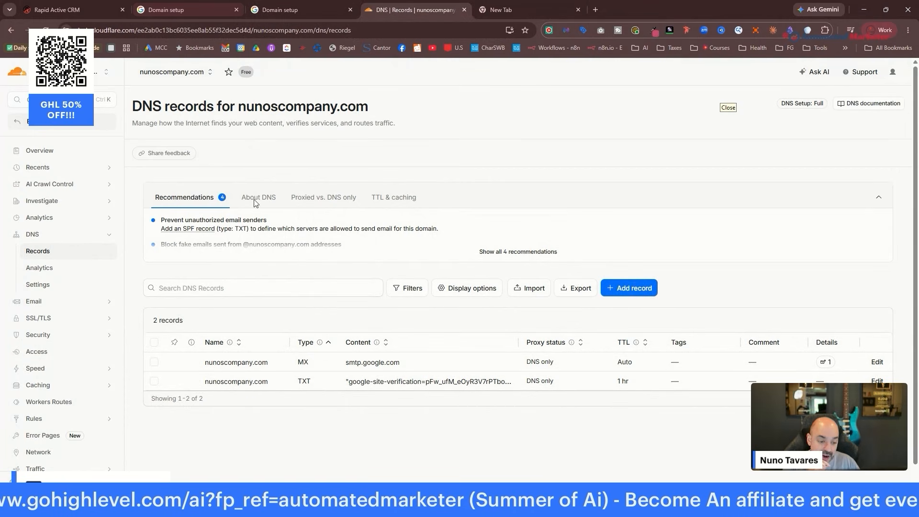
left_click(641, 291)
Start a TXT record named google._domainkey, copying the name from the Workspace DKIM page.
left_click(303, 263)
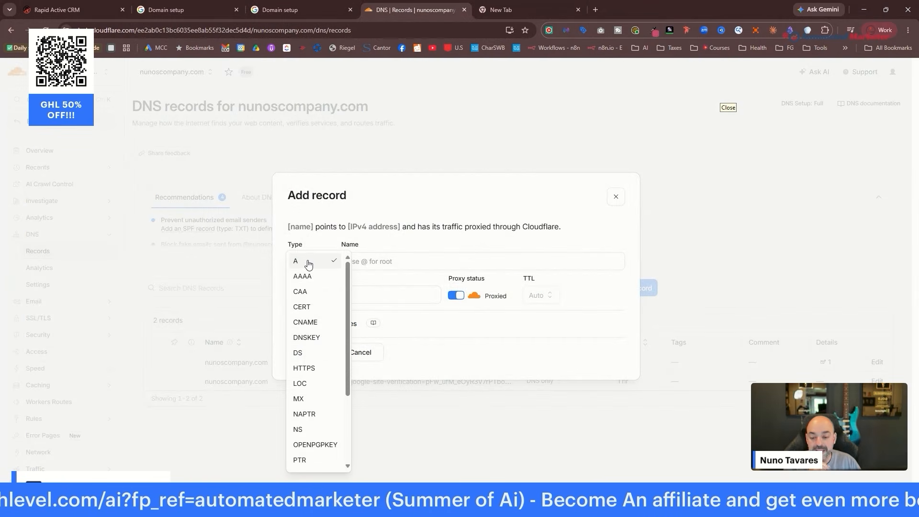
scroll(318, 420, "down", 3)
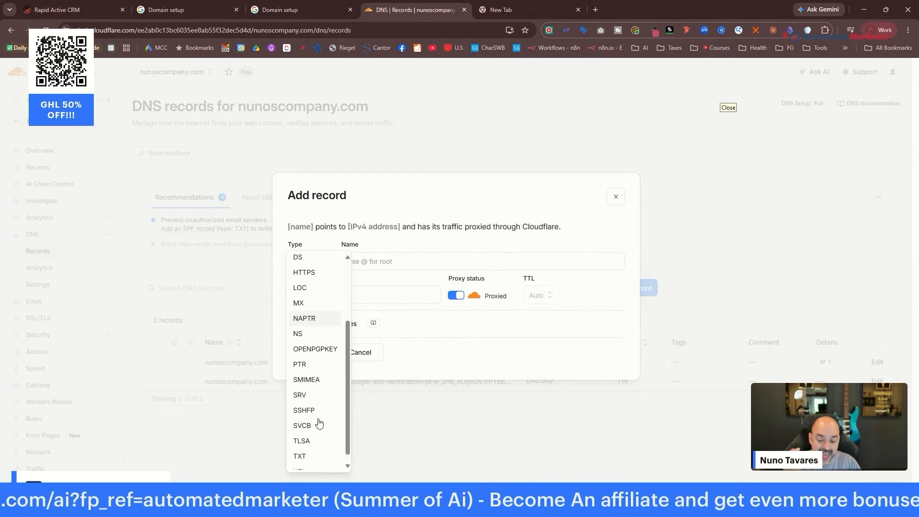
scroll(314, 445, "down", 1)
left_click(310, 447)
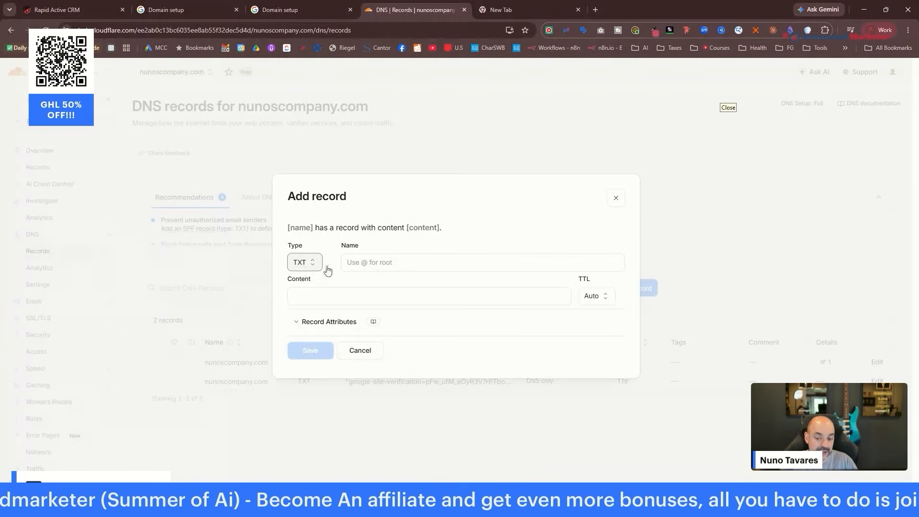
left_click(301, 10)
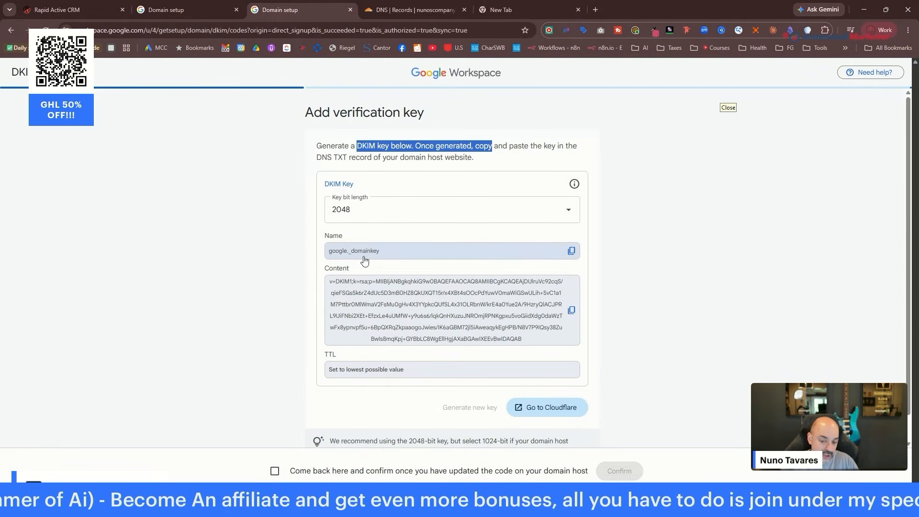
left_click(572, 252)
left_click(428, 12)
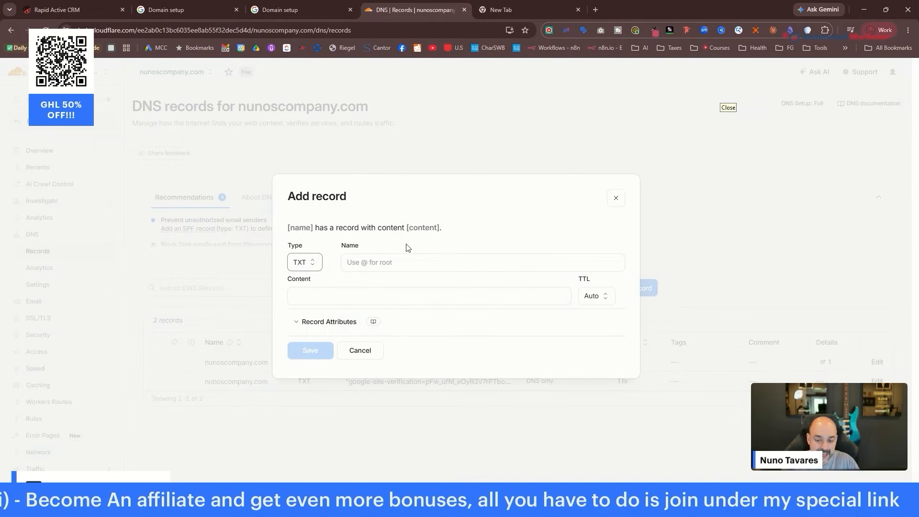
left_click(406, 262)
key("ctrl+v")
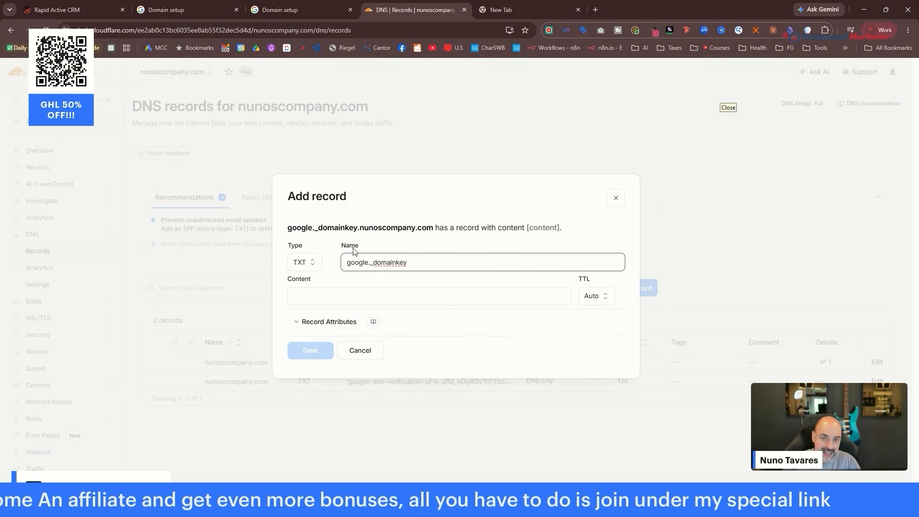
Paste the Google DKIM key as the record content and save the TXT record.
left_click(301, 10)
left_click(572, 312)
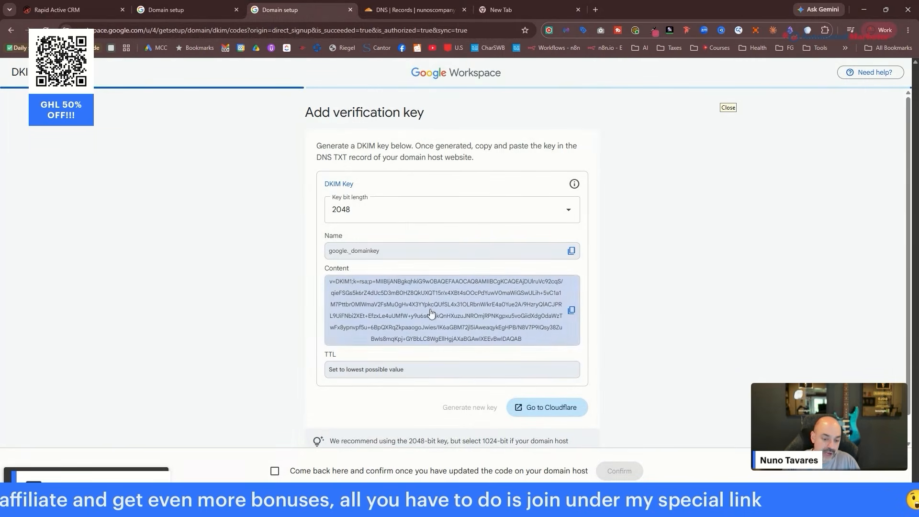
left_click(412, 4)
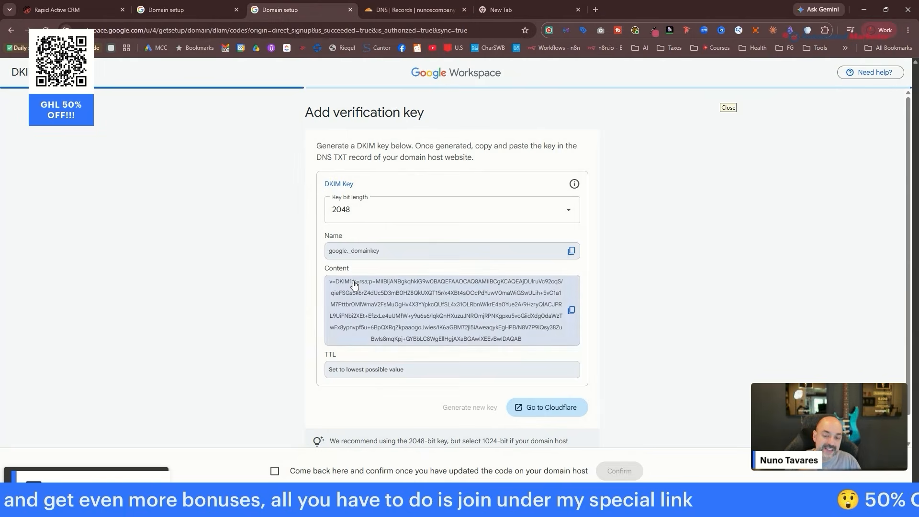
left_click(349, 295)
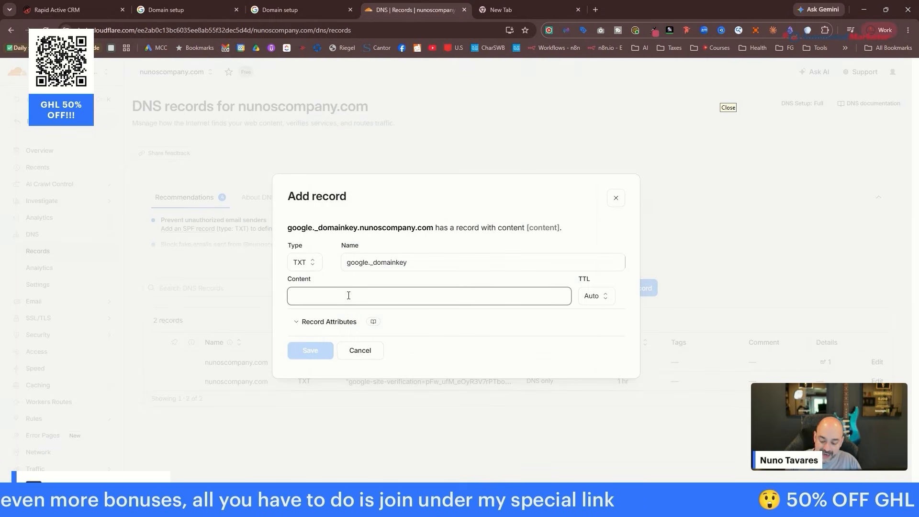
key("ctrl+v")
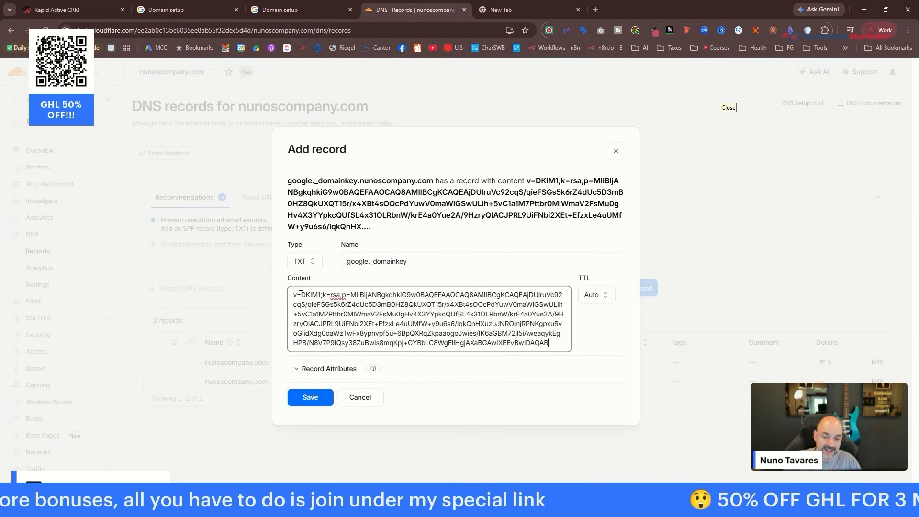
left_click(316, 398)
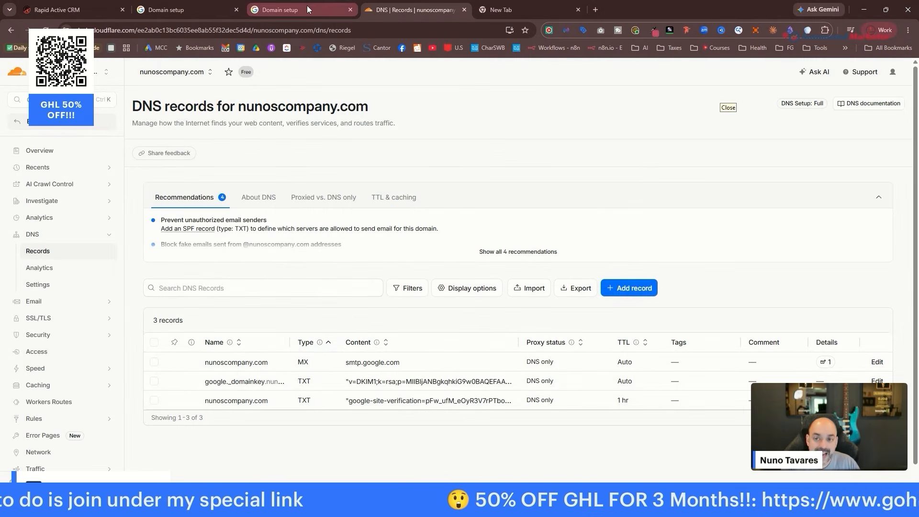
In the Workspace domain setup, confirm the google._domainkey DKIM record has been added.
left_click(283, 10)
scroll(438, 340, "down", 1)
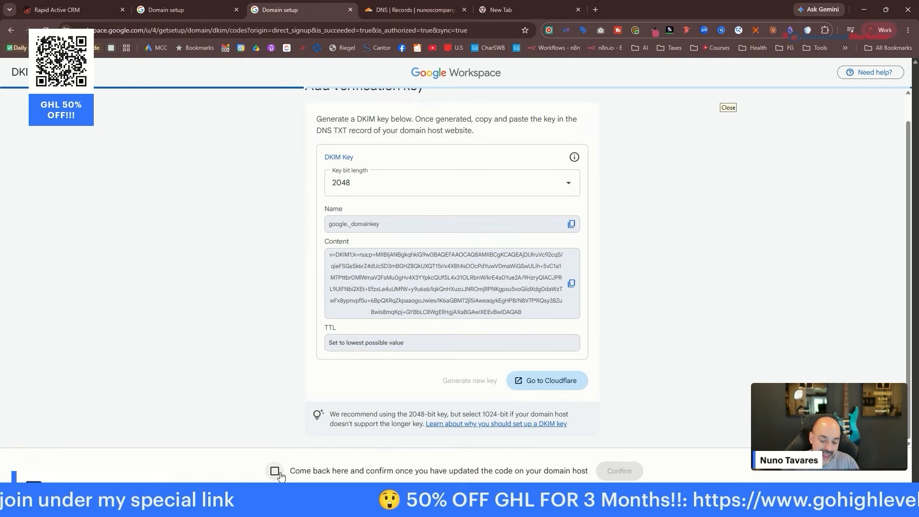
left_click(620, 471)
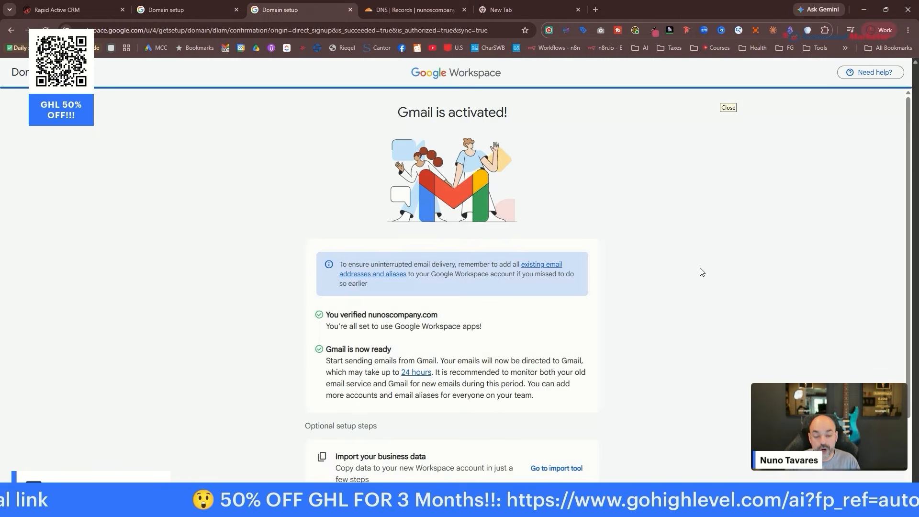
scroll(607, 228, "down", 2)
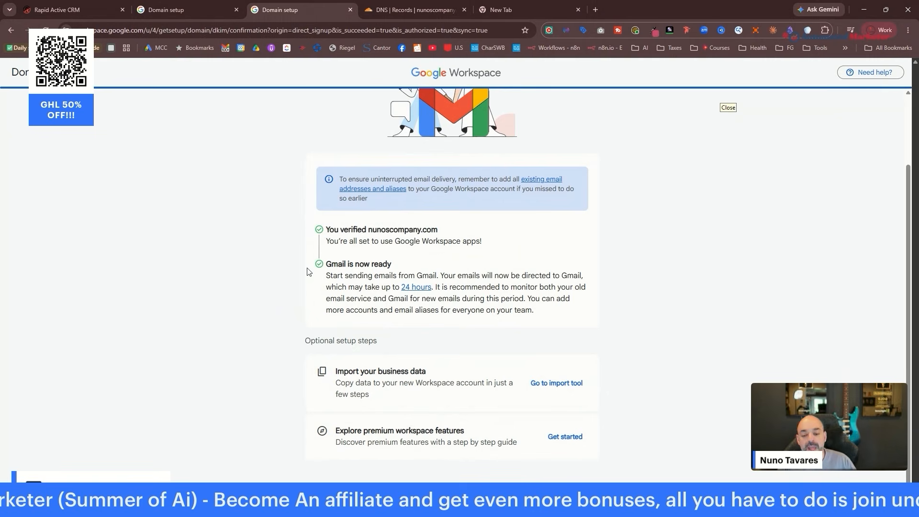
Search Google for 'google spf record' in a new tab.
left_click(507, 8)
left_click(287, 33)
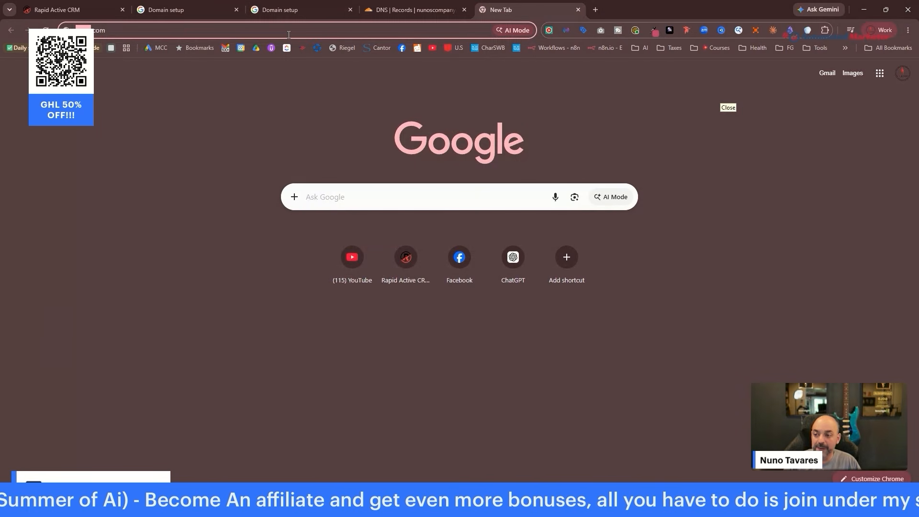
type("yahoo.co")
key("BackSpace")
key("BackSpace")
key("BackSpace")
key("BackSpace")
key("BackSpace")
key("BackSpace")
key("BackSpace")
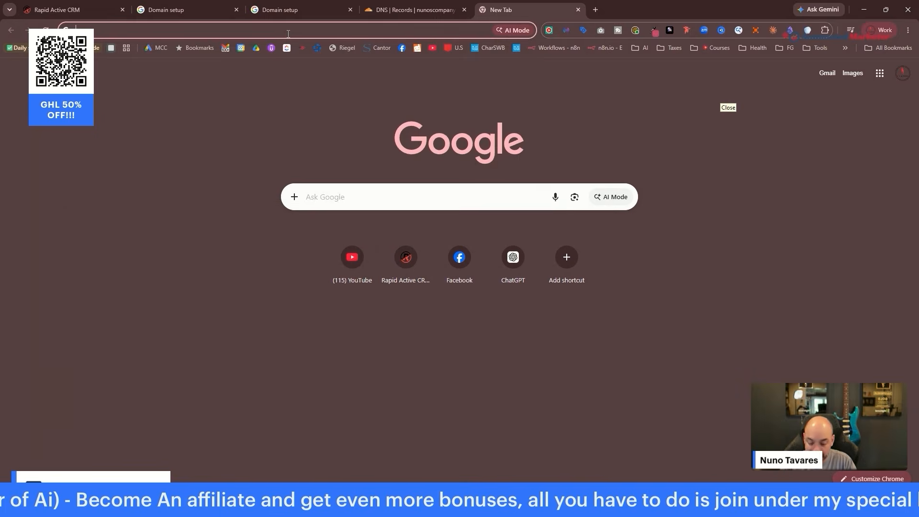
type("google spf")
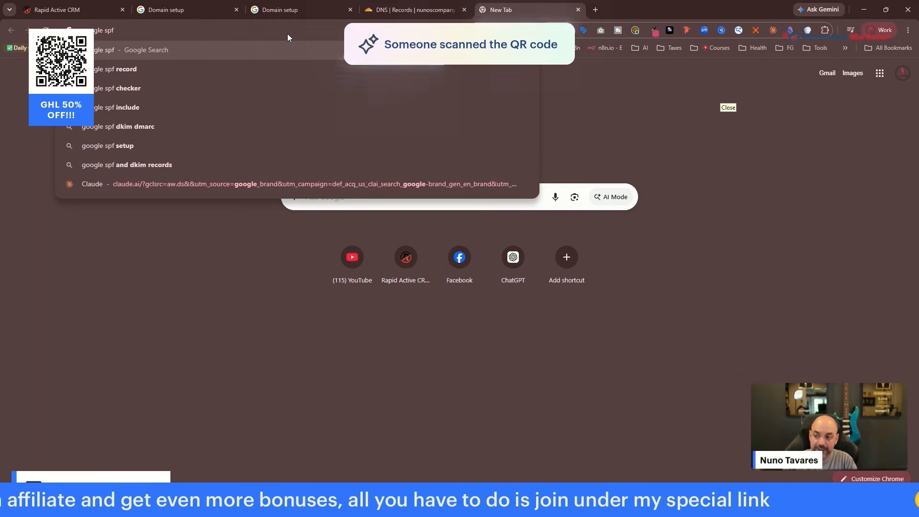
type(" record")
key("Return")
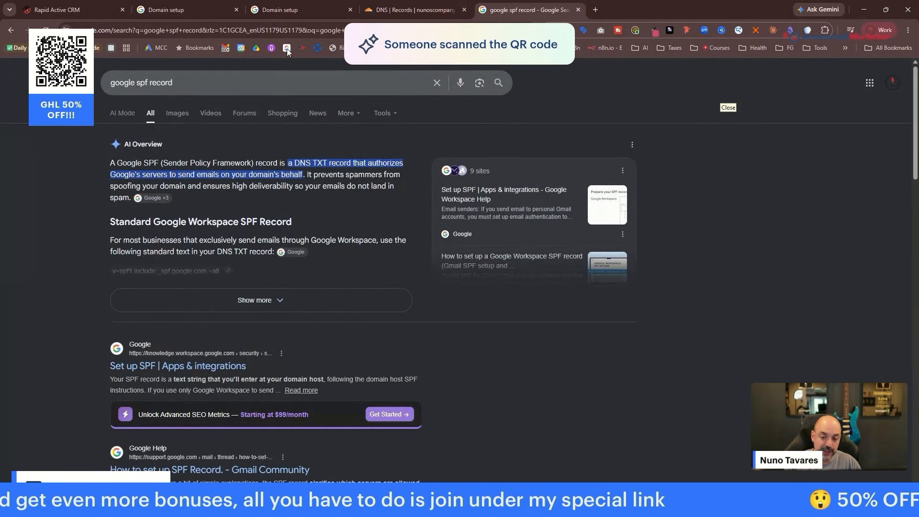
Copy the SPF value v=spf1 include:_spf.google.com ~all from the expanded AI Overview.
left_click(285, 300)
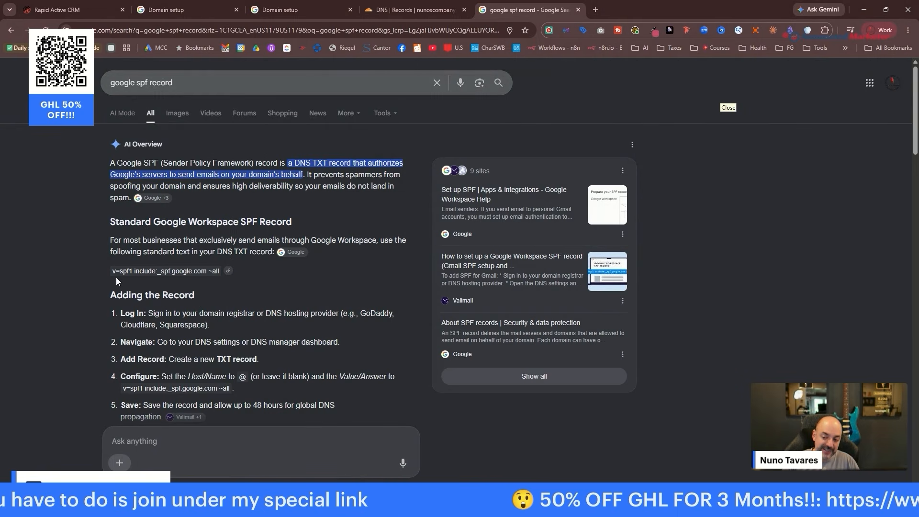
left_click_drag(110, 271, 217, 273)
right_click(216, 272)
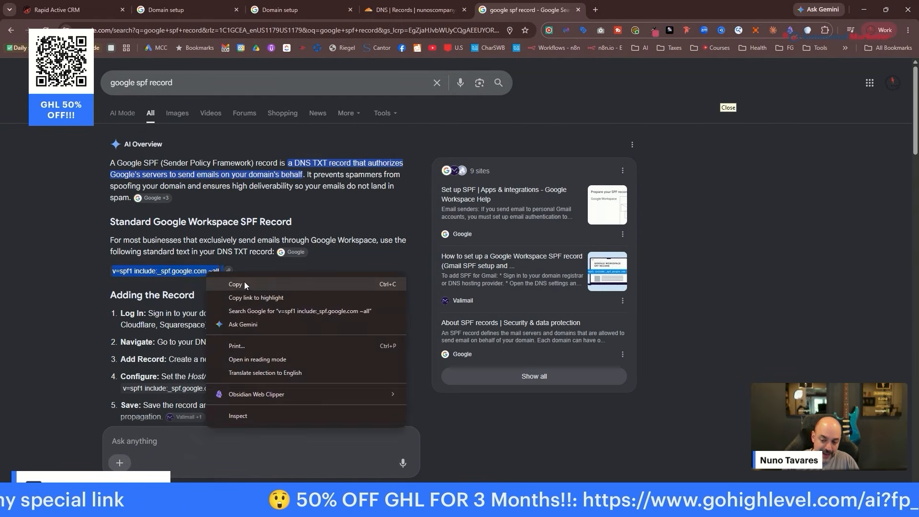
left_click(235, 281)
left_click(412, 10)
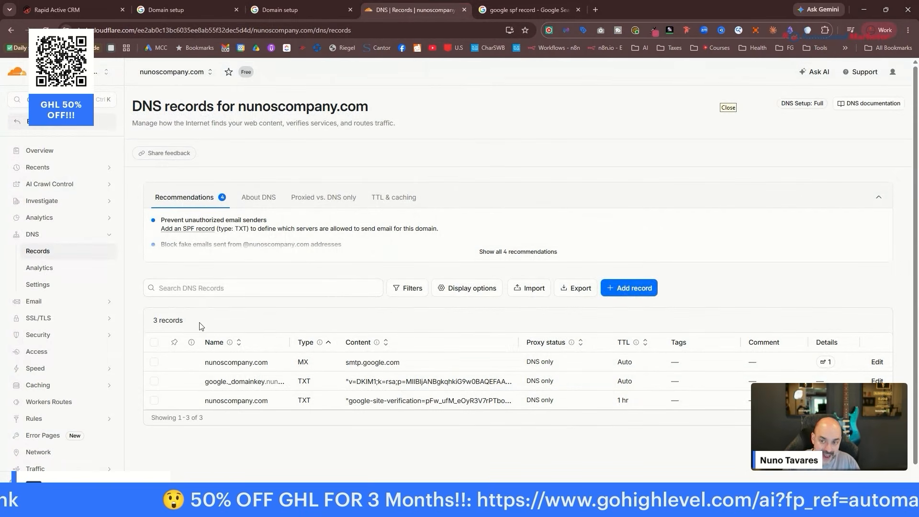
Add a new Cloudflare TXT record with @ as its name.
left_click(643, 290)
left_click(307, 268)
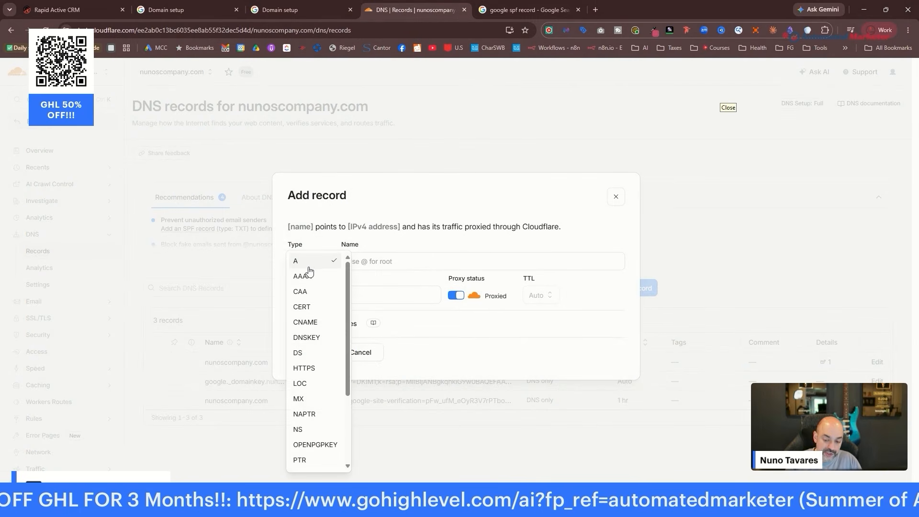
scroll(331, 431, "down", 5)
left_click(316, 444)
left_click(412, 263)
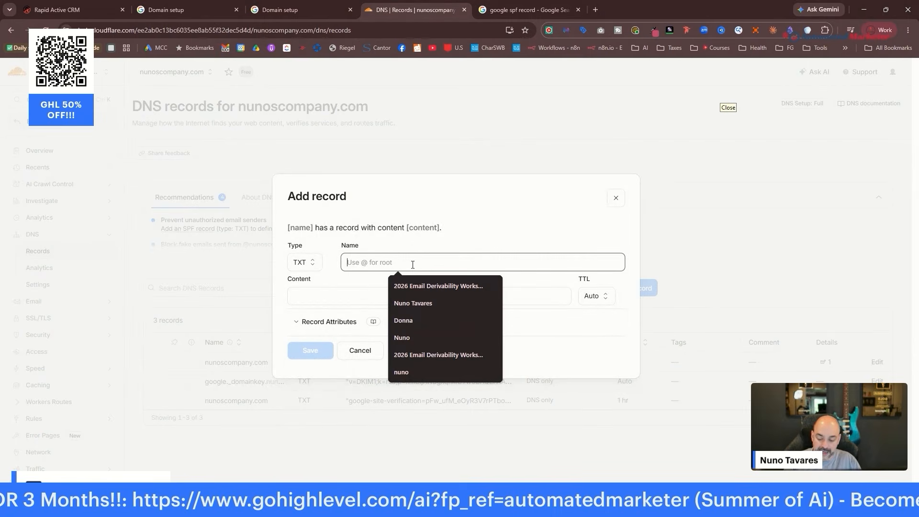
type("@")
key("BackSpace")
type("@")
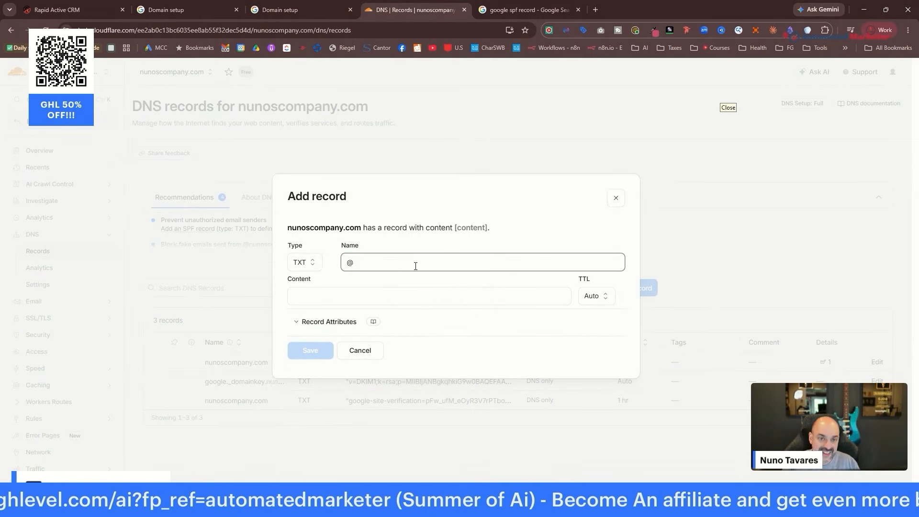
Paste v=spf1 include:_spf.google.com ~all as the content and save the record.
left_click(527, 9)
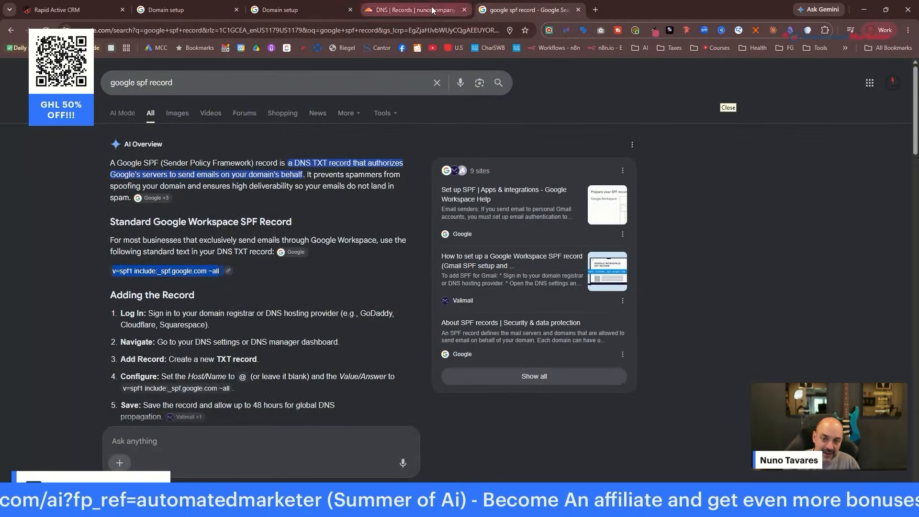
left_click(412, 10)
left_click(311, 293)
key("ctrl+v")
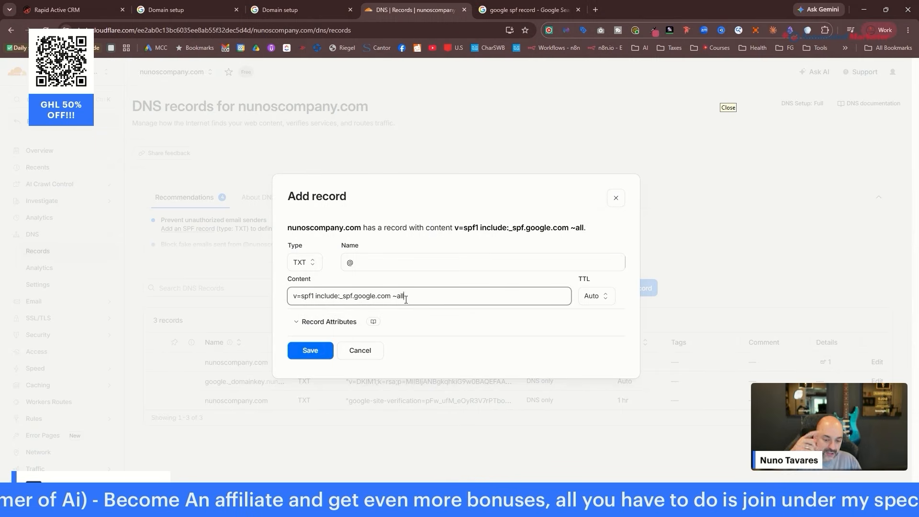
left_click(310, 351)
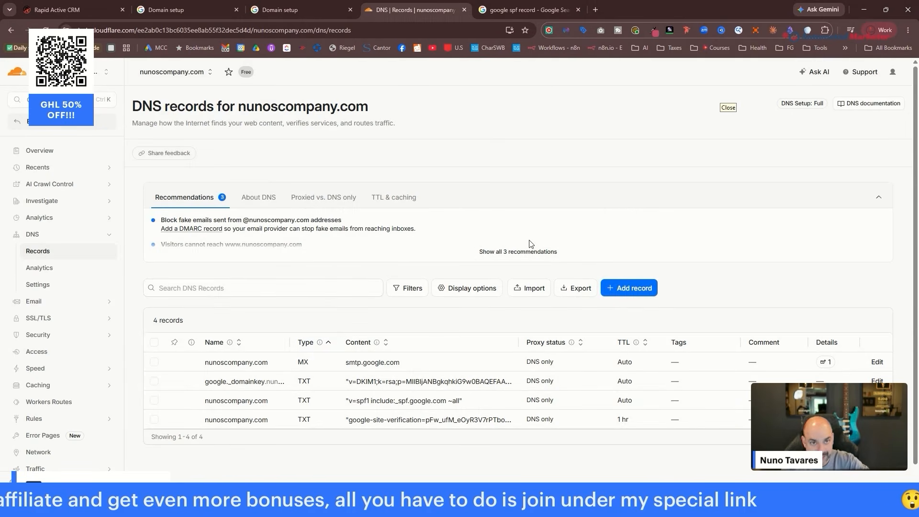
Search 'google dmarc record' and select the v=DMARC1; p=none sample value in the AI Overview.
left_click(536, 4)
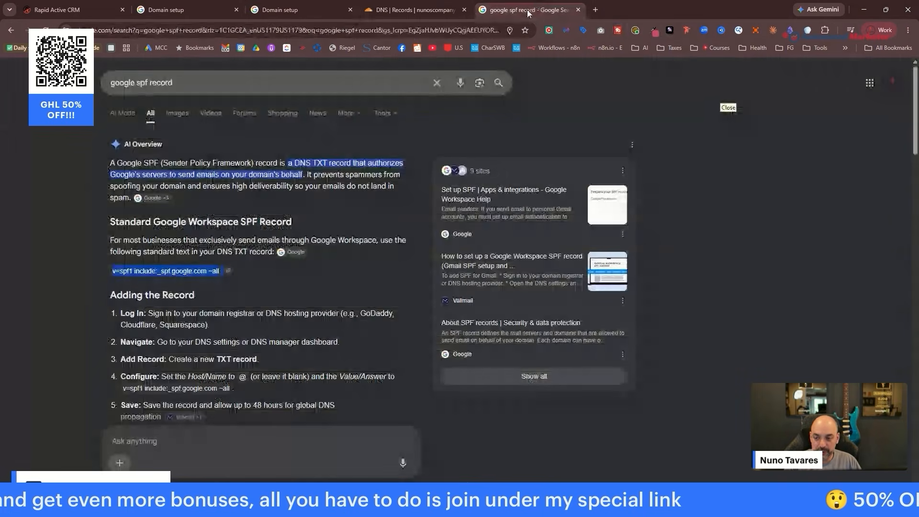
left_click_drag(177, 83, 107, 86)
type("g")
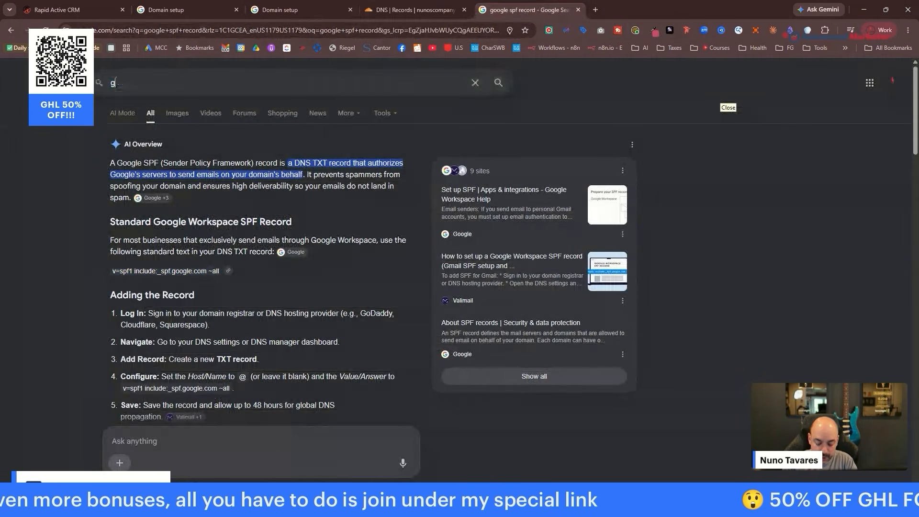
type("oogle dmarc ")
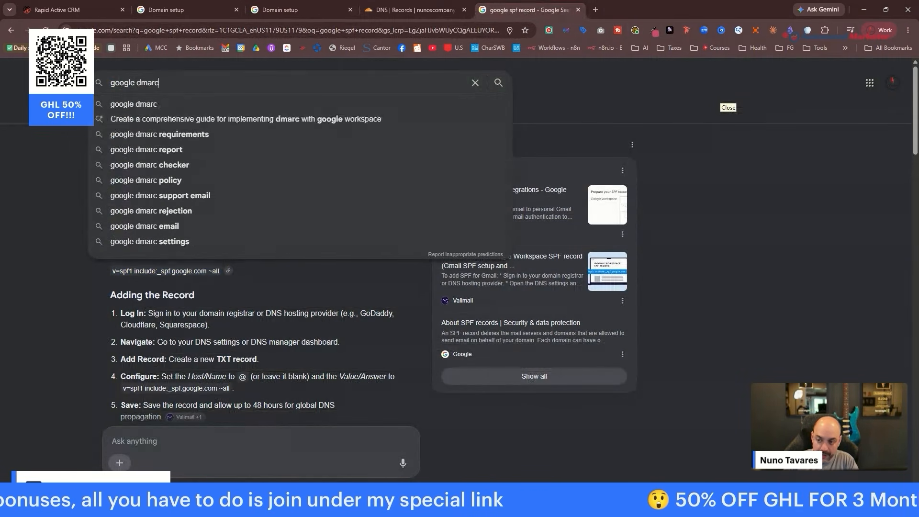
type("record")
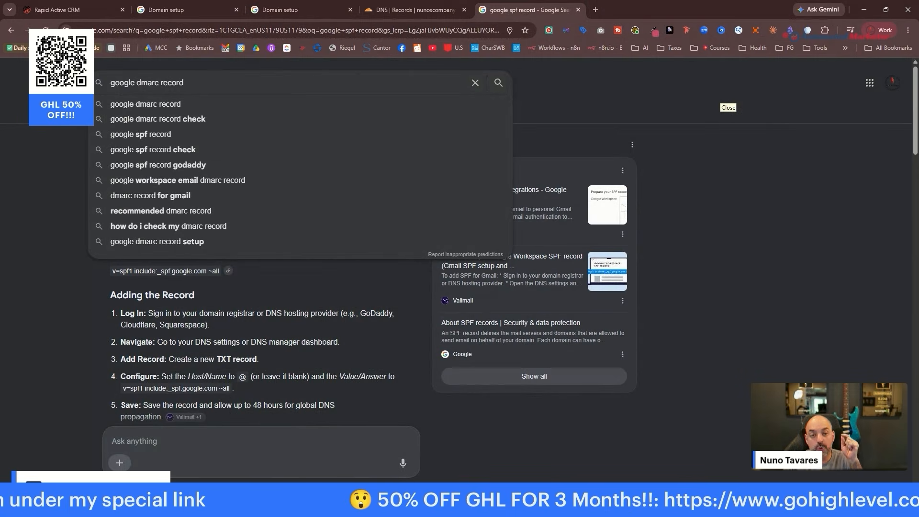
key("Return")
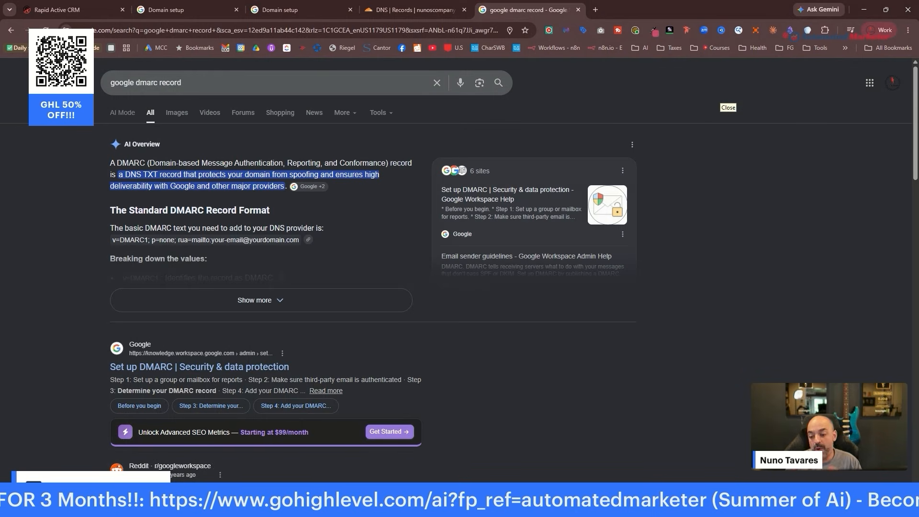
left_click(239, 299)
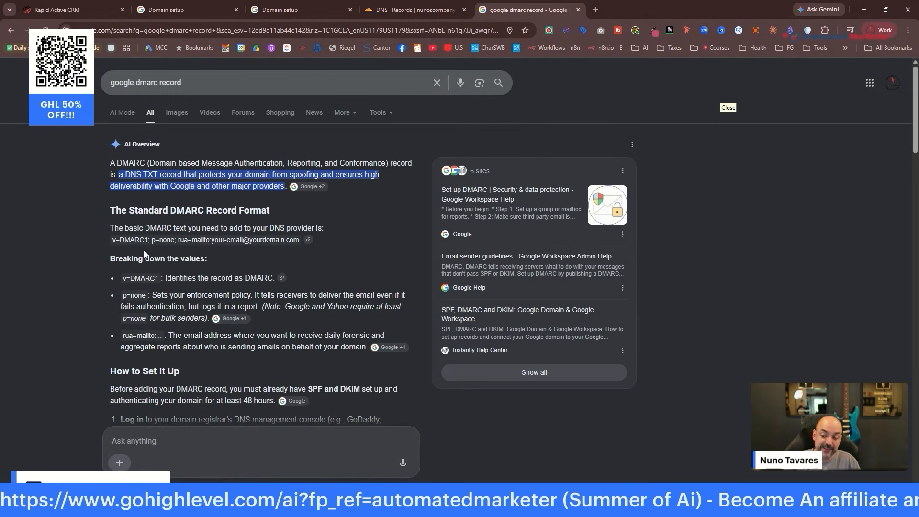
left_click_drag(114, 243, 299, 244)
key("ctrl+c")
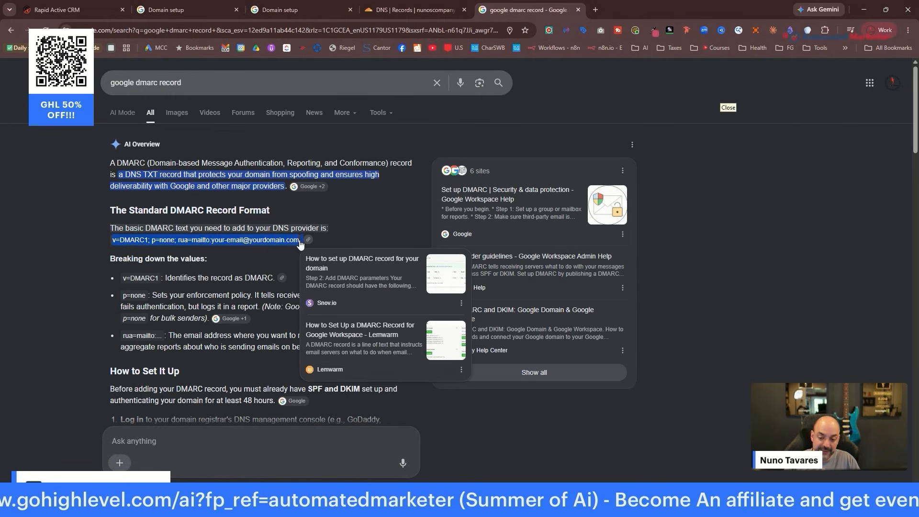
left_click(424, 10)
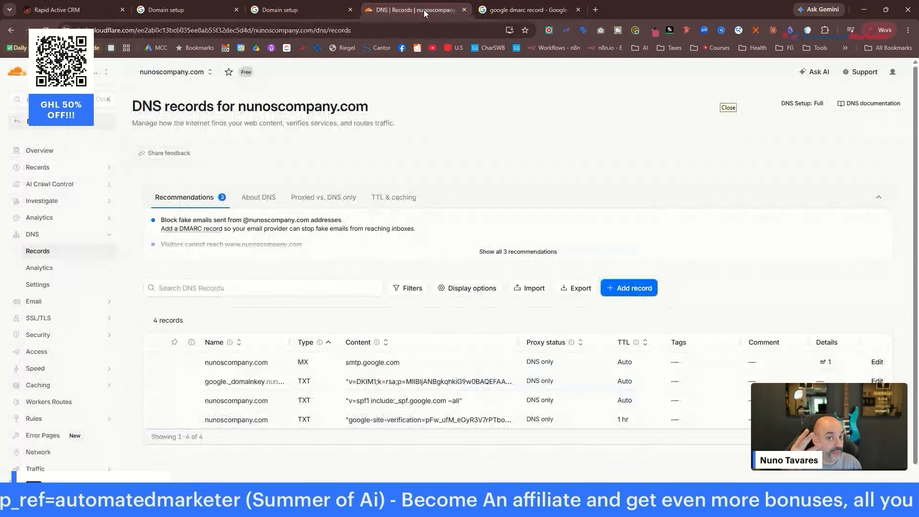
Add a TXT record named _dmarc with the pasted v=DMARC1 value as content.
left_click(632, 288)
left_click(301, 261)
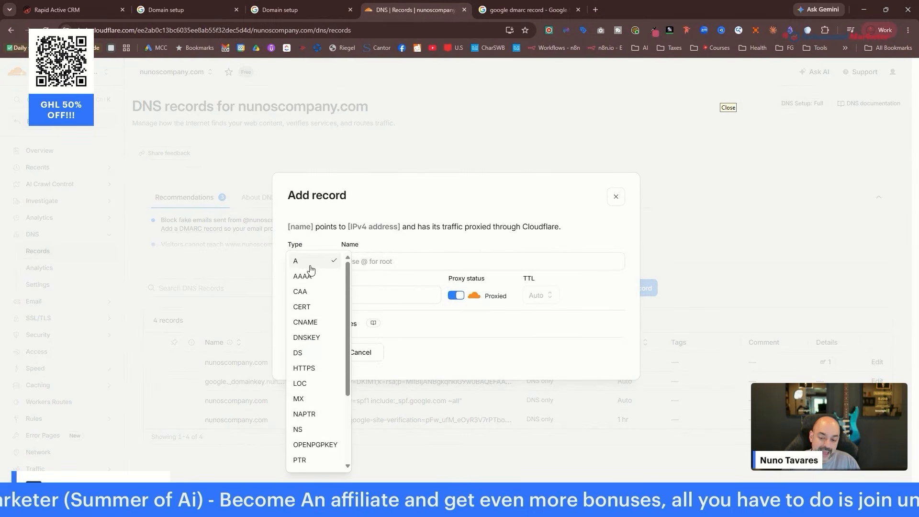
scroll(318, 410, "down", 1)
scroll(318, 411, "down", 2)
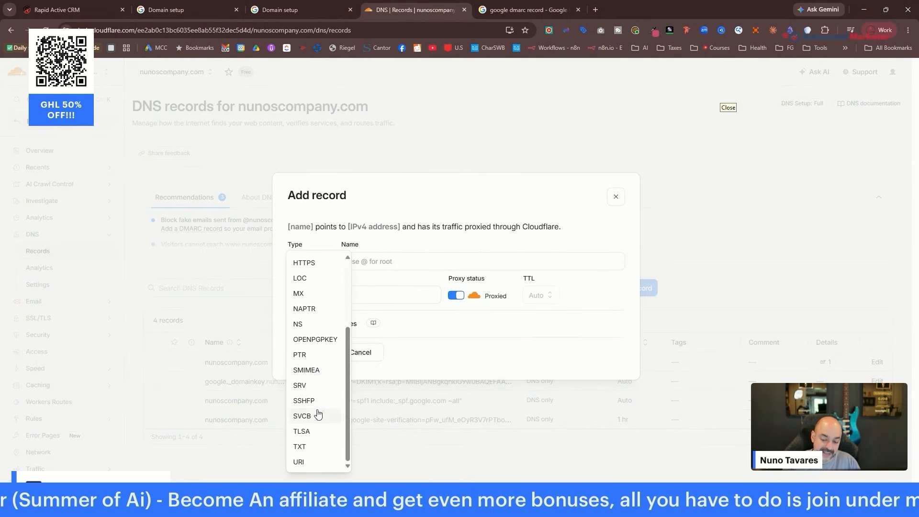
left_click(314, 447)
left_click(386, 262)
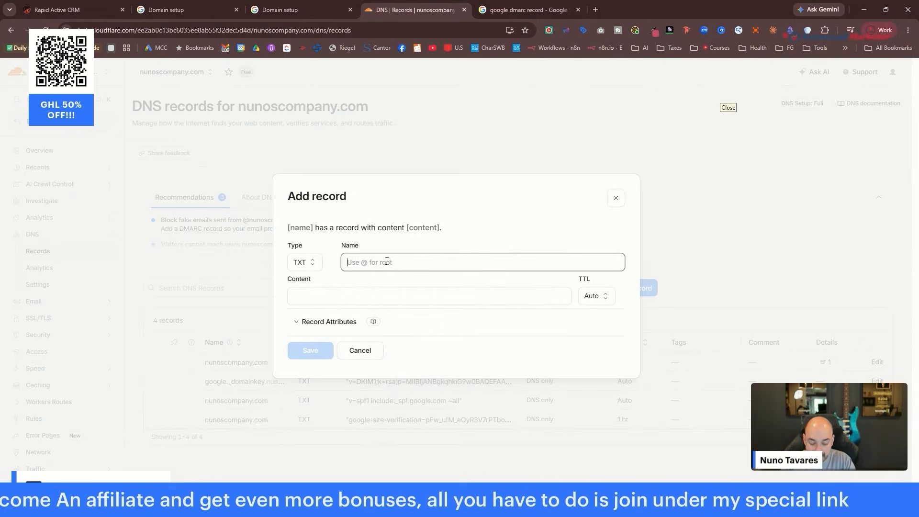
type("_dmarc")
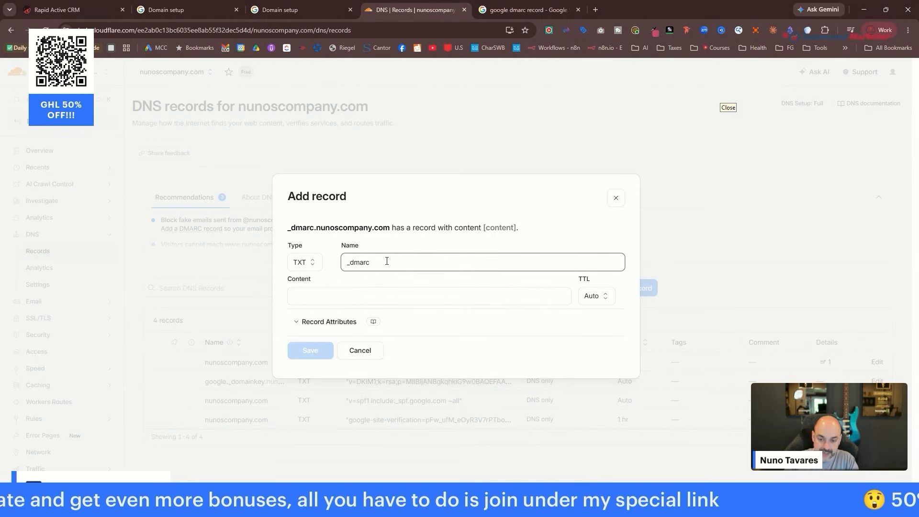
left_click(391, 298)
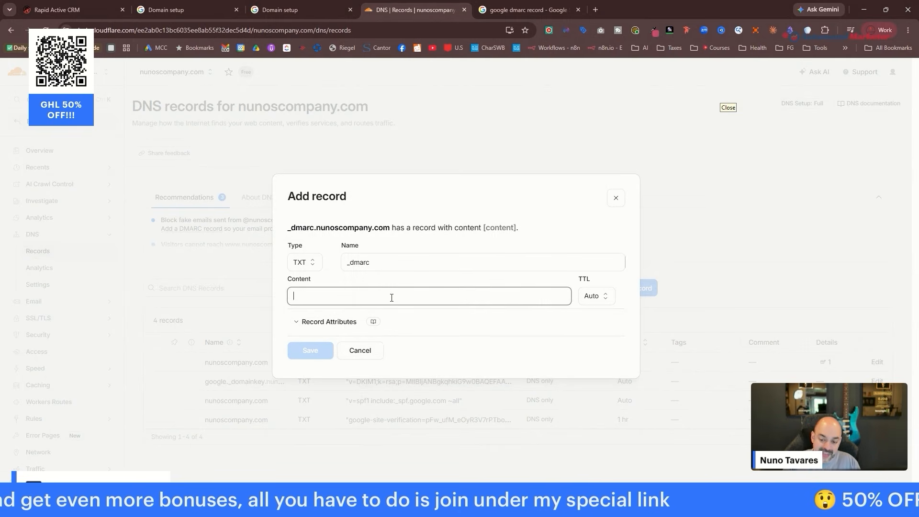
key("ctrl+v")
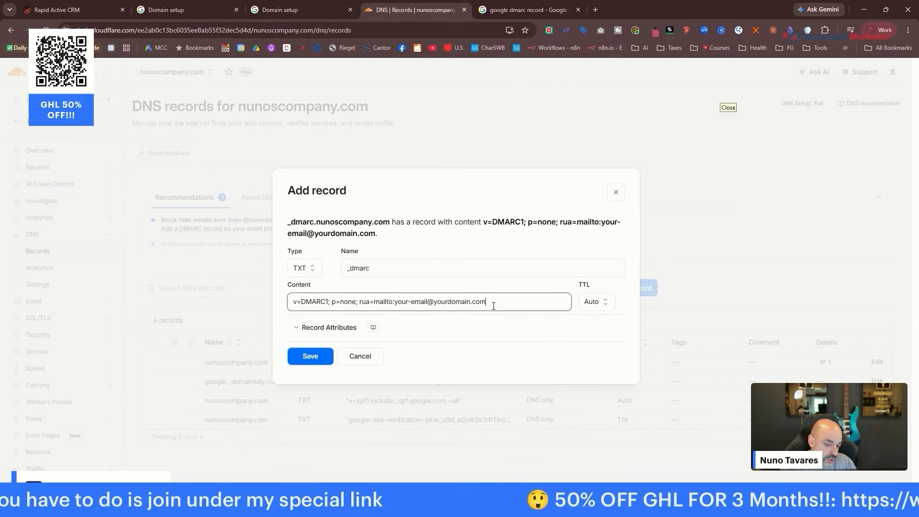
Replace the report-address placeholders with dmarc and nunoscompany, keep p=none, and save.
left_click_drag(427, 302, 394, 301)
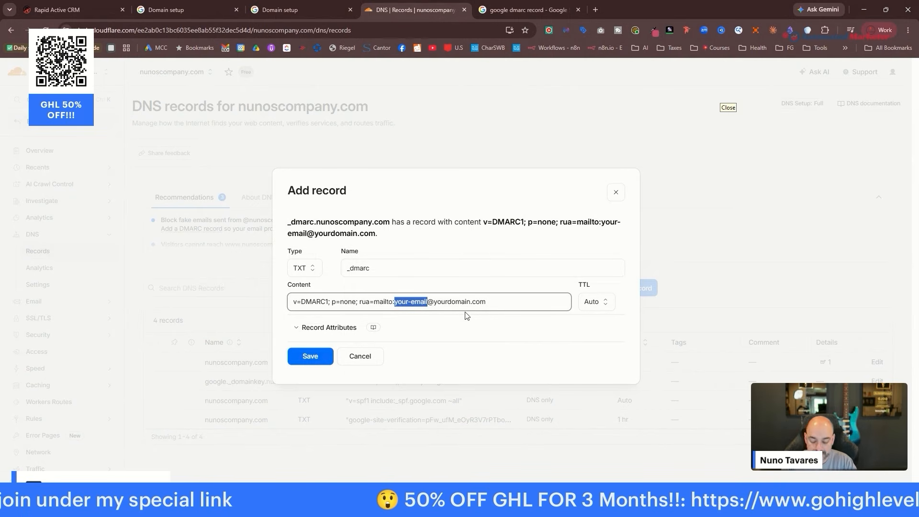
type("dmarc")
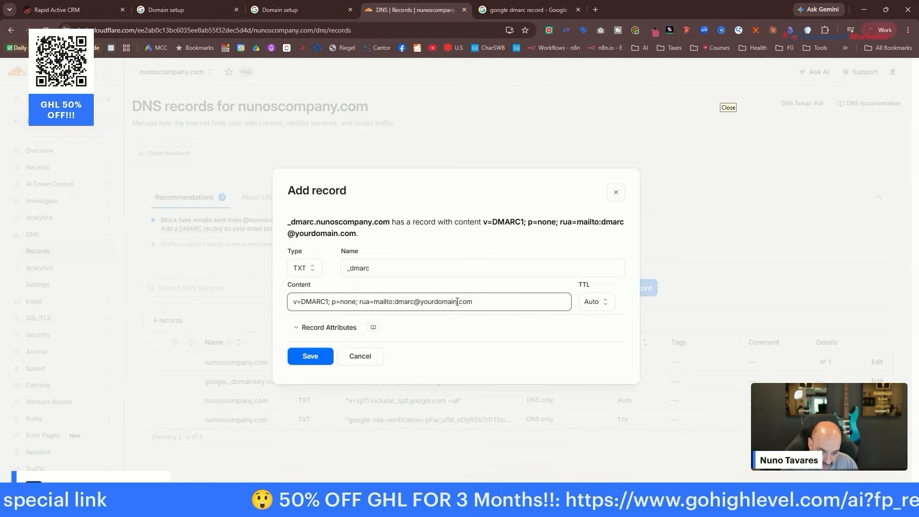
left_click_drag(457, 301, 414, 301)
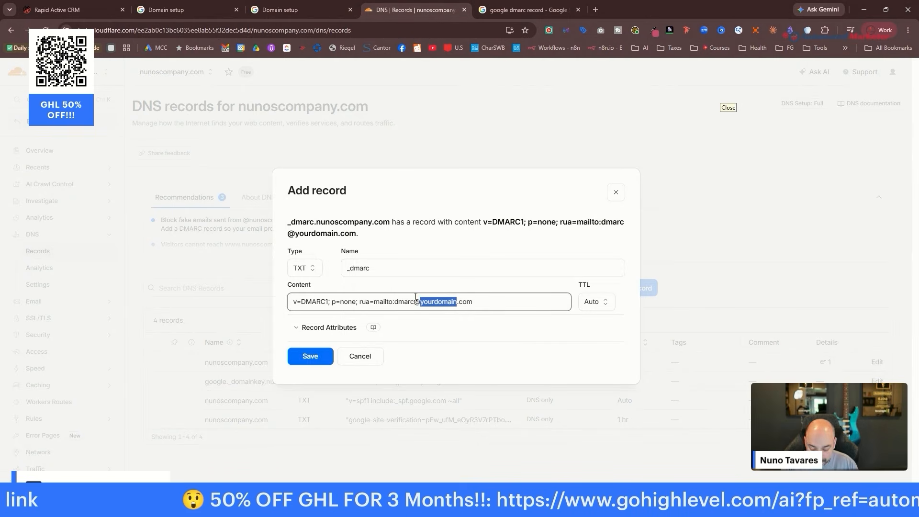
type("nunoscompany")
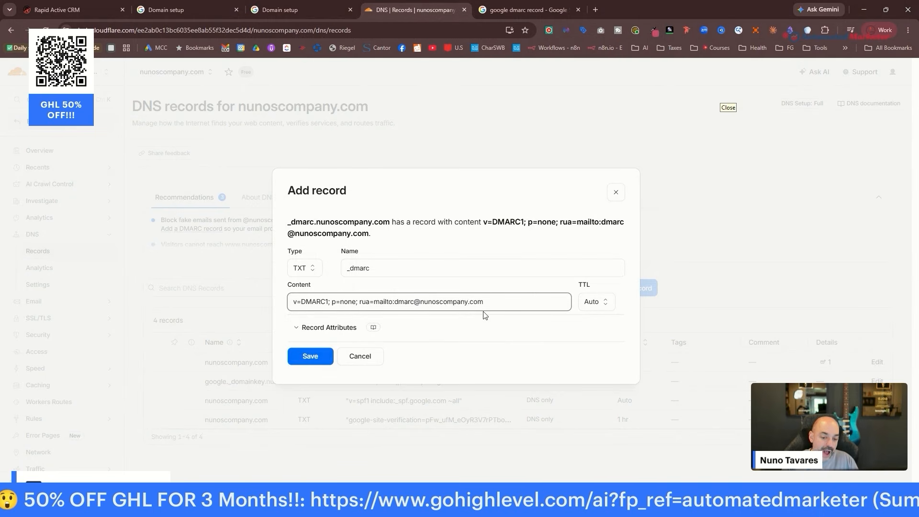
left_click_drag(394, 302, 494, 302)
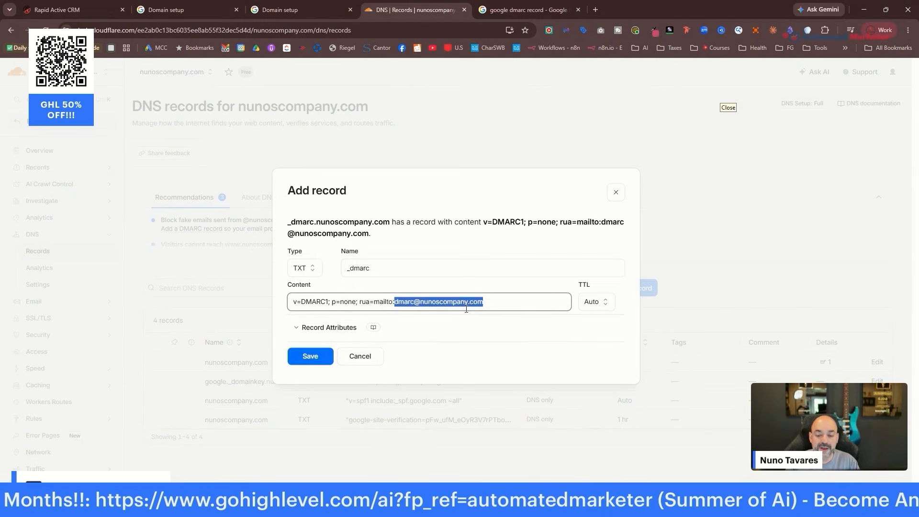
left_click(341, 301)
double_click(341, 301)
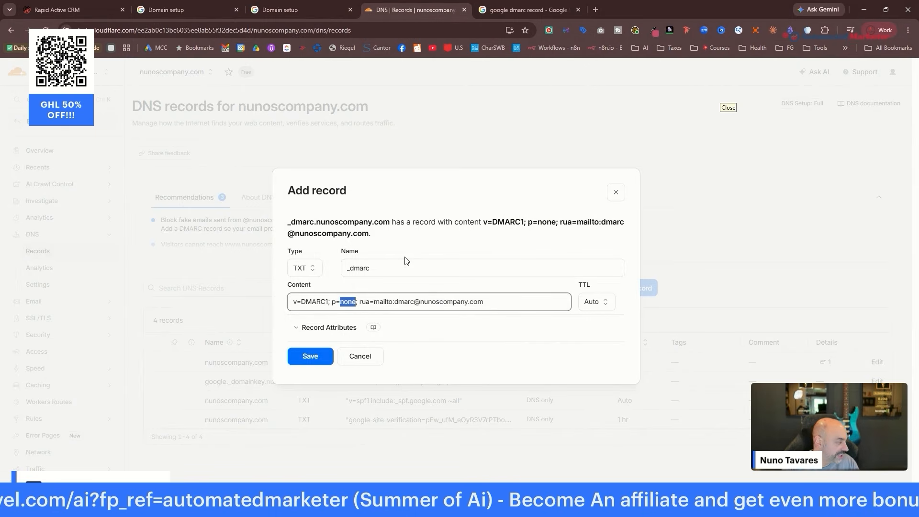
left_click(320, 356)
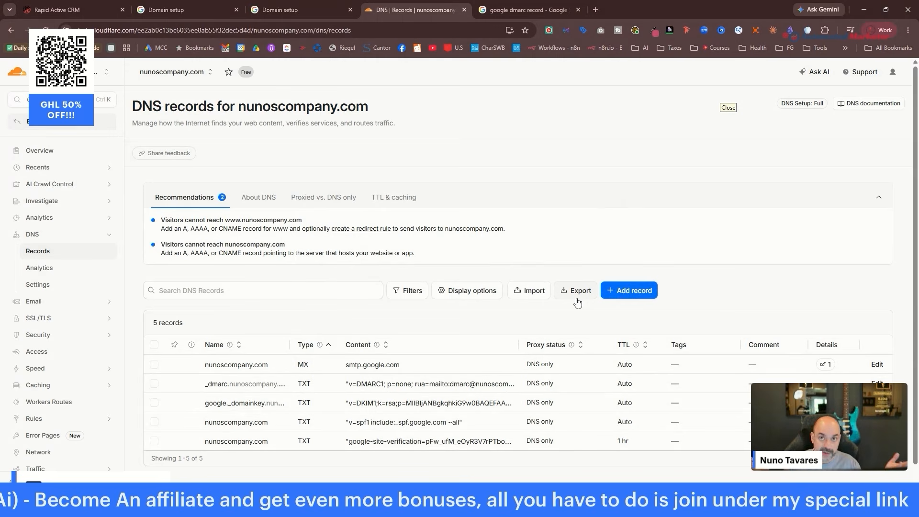
Close the DMARC search results and the duplicate domain setup page.
left_click(542, 4)
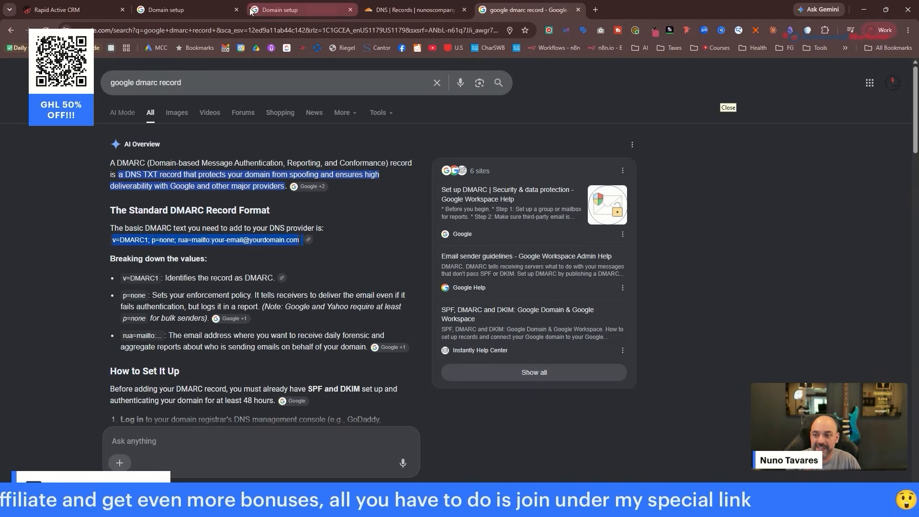
left_click(287, 10)
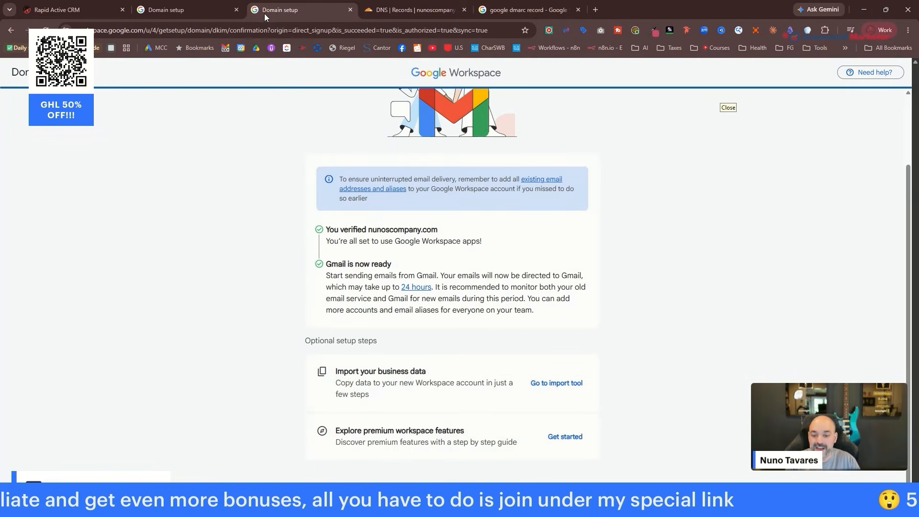
left_click(541, 10)
left_click(578, 10)
left_click(211, 12)
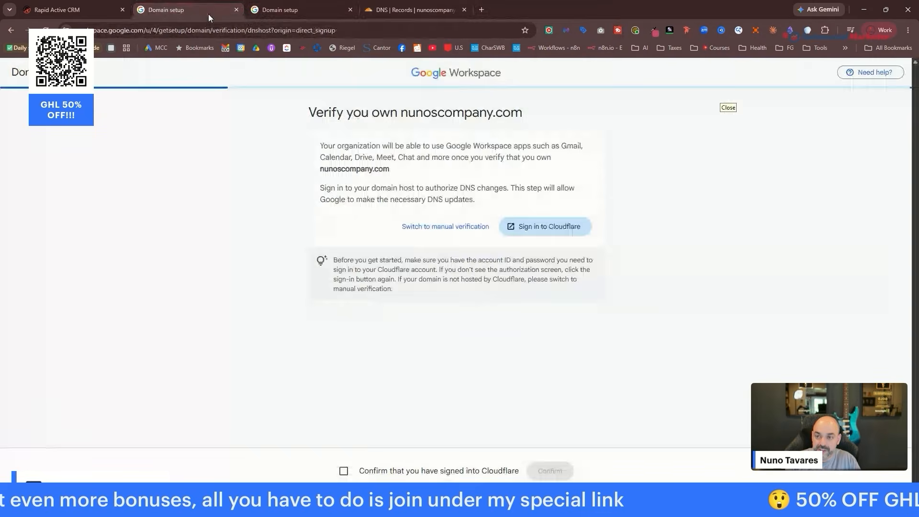
left_click(237, 9)
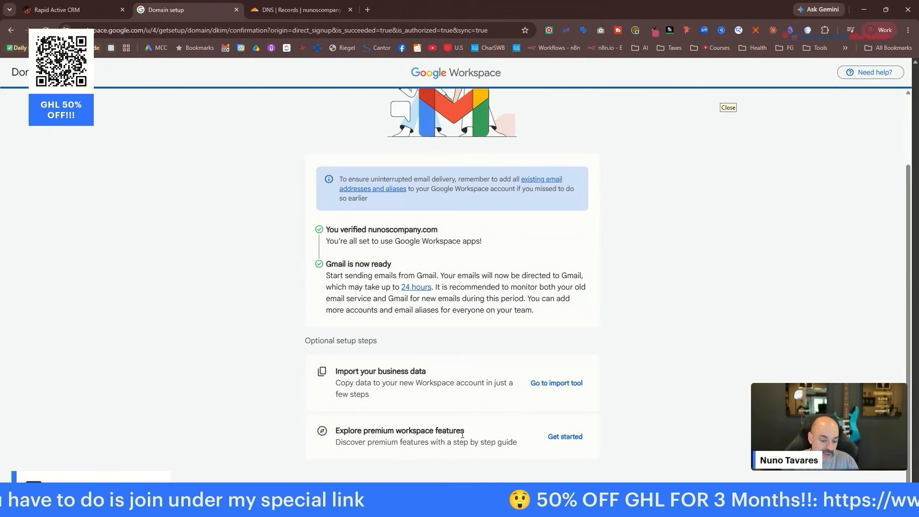
Start the guided Workspace setup and answer 'I'm not sure yet' to all four questions.
left_click(577, 436)
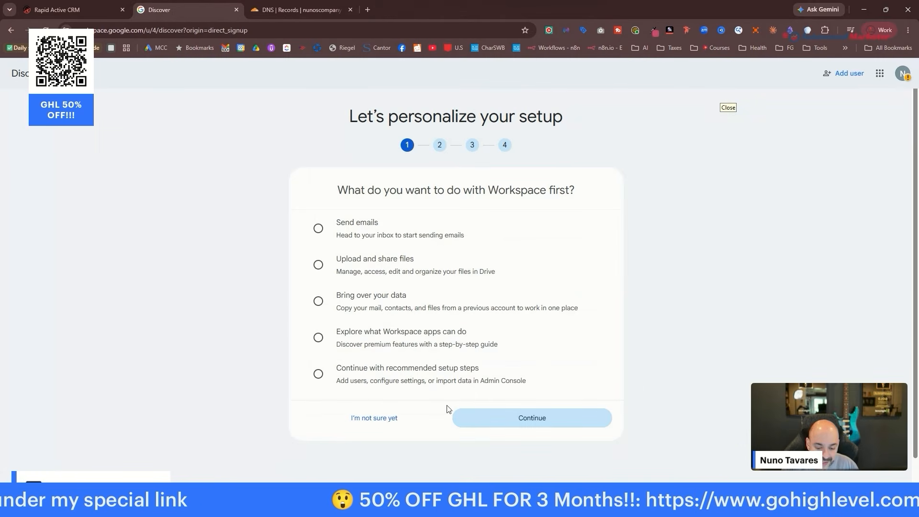
left_click(383, 417)
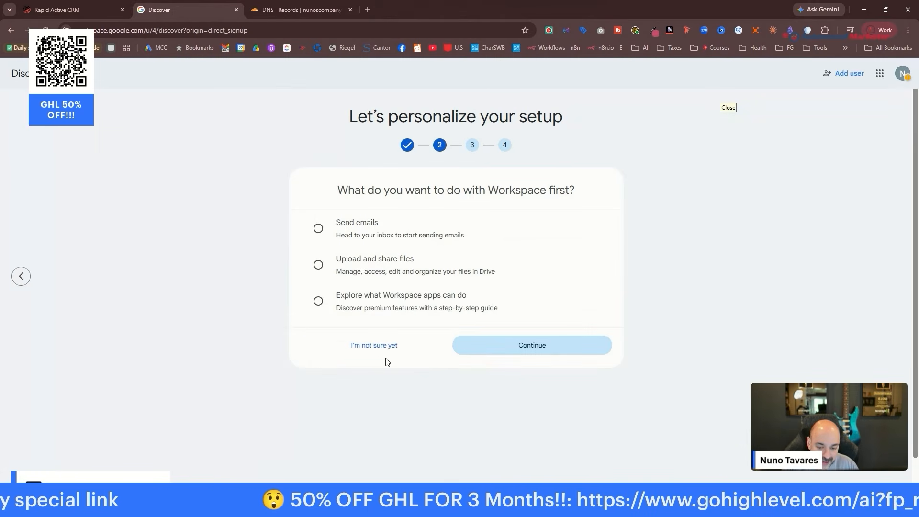
left_click(438, 344)
left_click(388, 388)
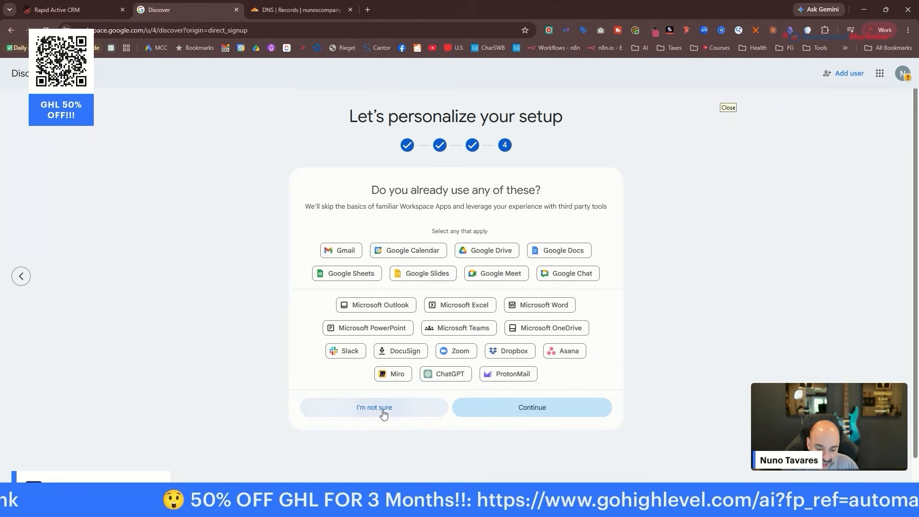
left_click(386, 407)
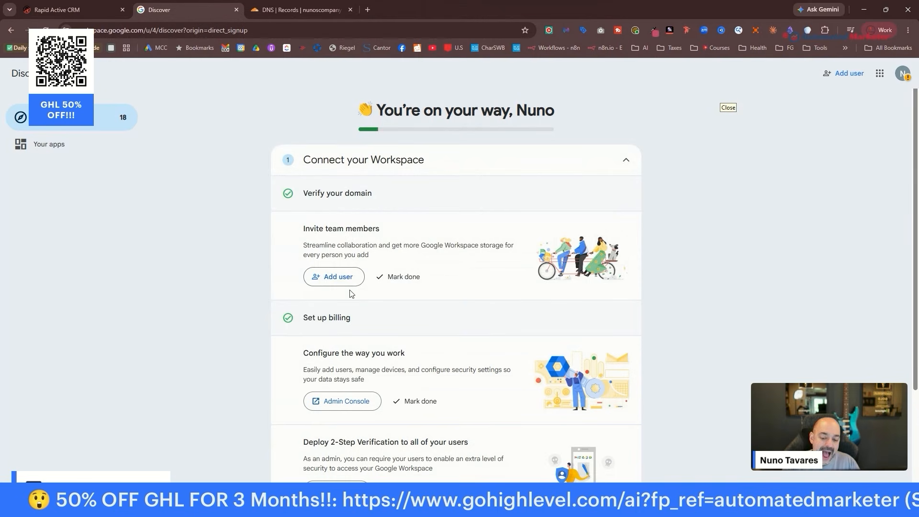
Open the Google apps launcher grid at the top right of the onboarding checklist.
scroll(486, 267, "down", 2)
scroll(488, 266, "up", 2)
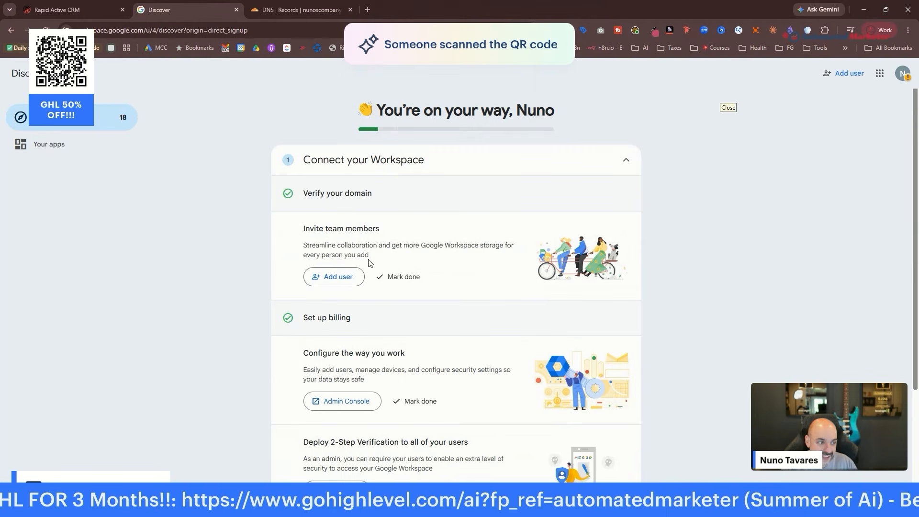
left_click(882, 75)
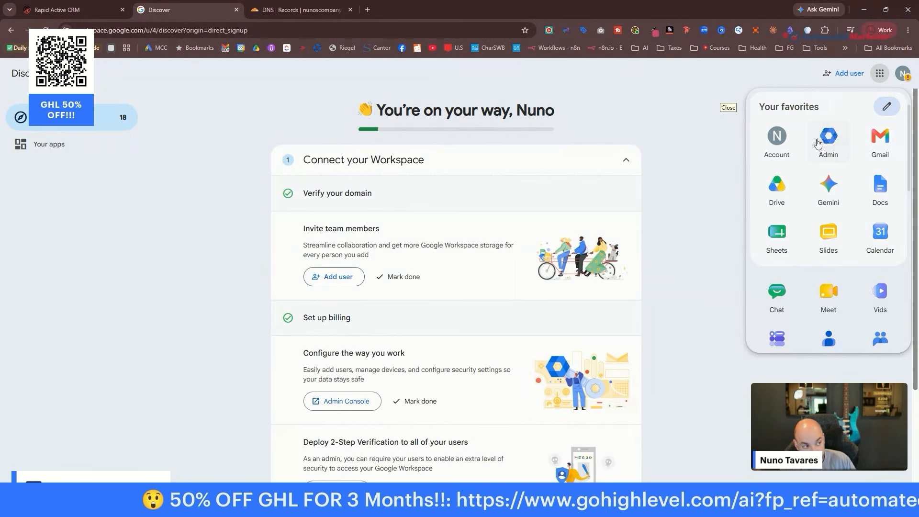
Open Admin console, dismiss the AI prompt, and open the only user's page from Directory > Users.
left_click(833, 142)
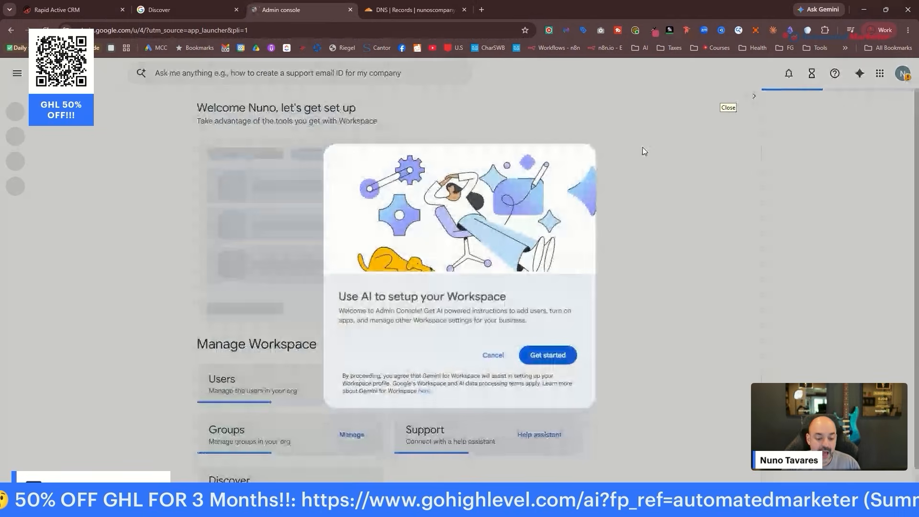
left_click(483, 357)
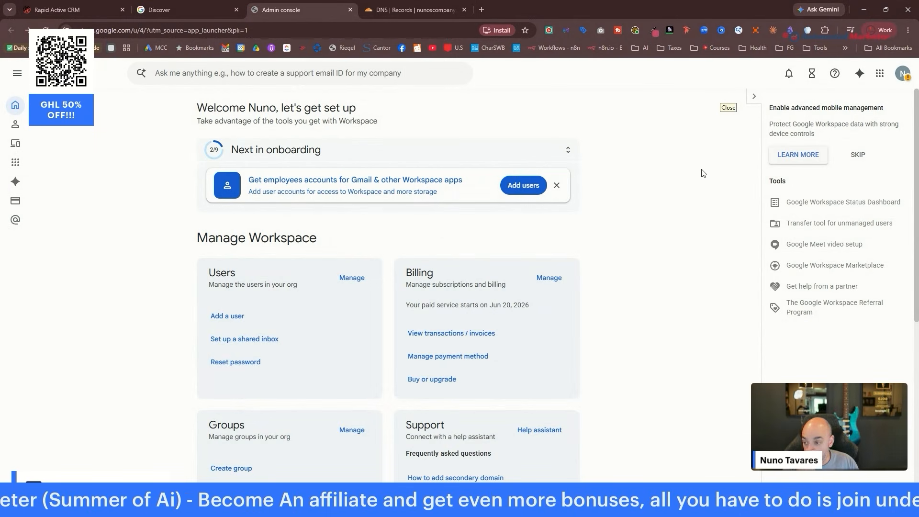
mouse_move(16, 130)
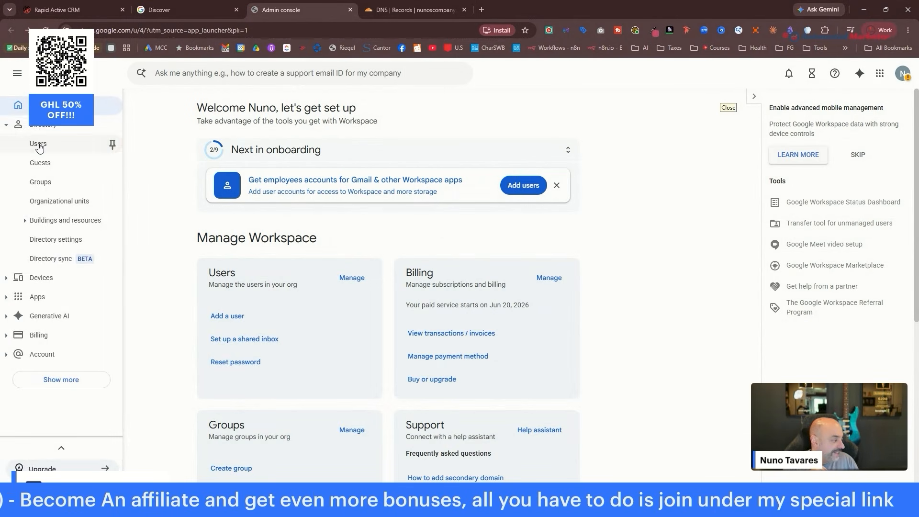
left_click(39, 144)
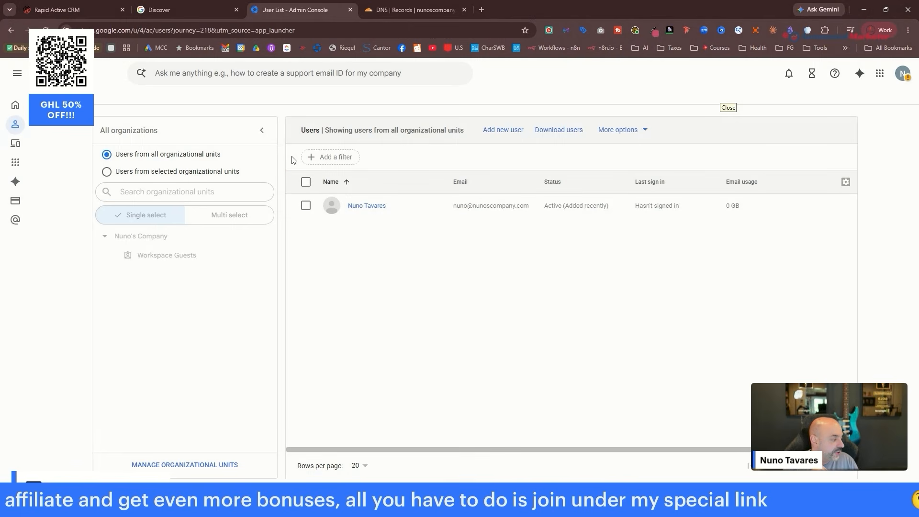
left_click(370, 207)
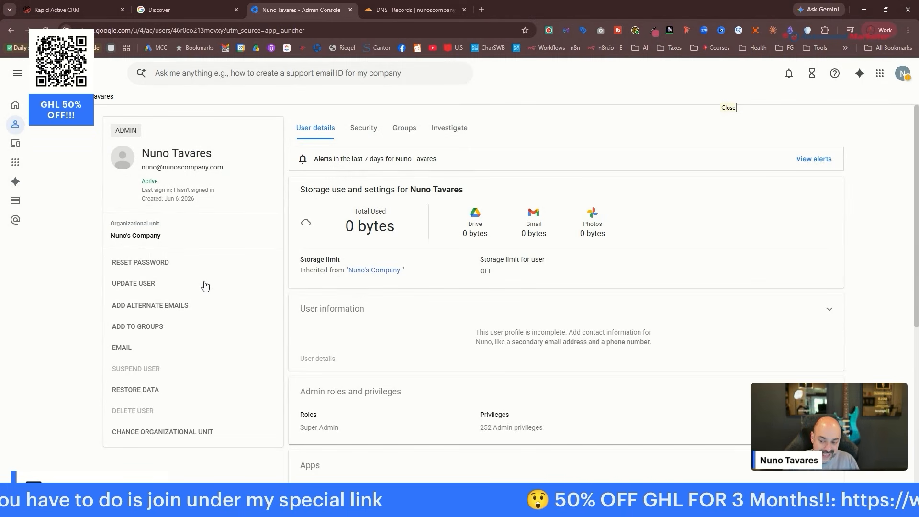
Add sales and team as alternate email aliases for the admin user.
left_click(157, 313)
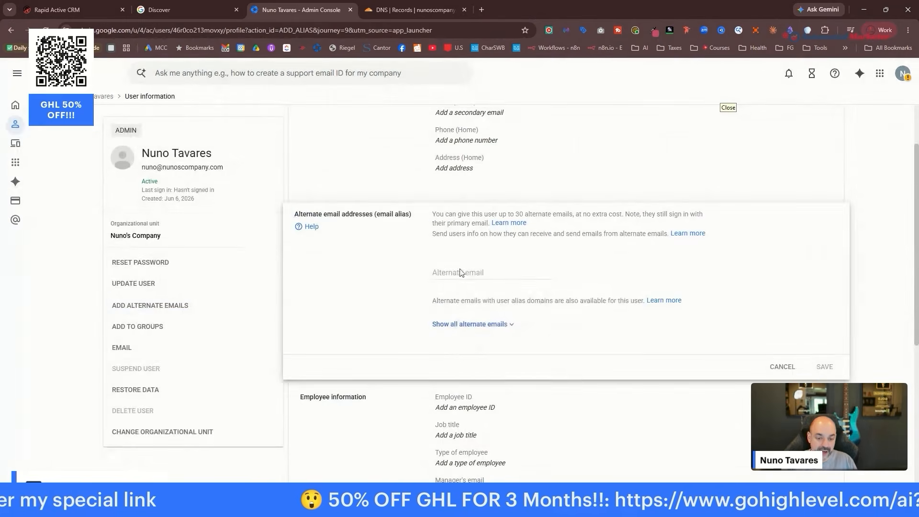
left_click(461, 270)
type("sales")
left_click(468, 318)
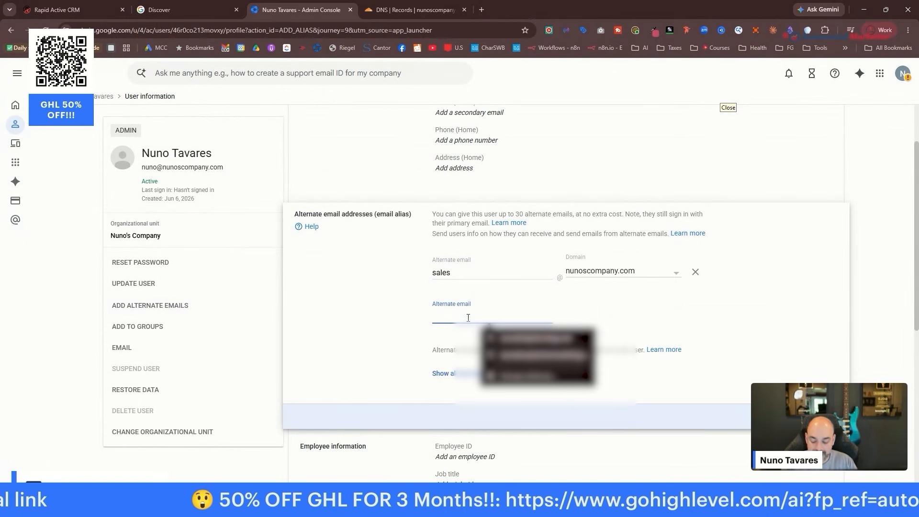
type("t")
key("BackSpace")
type("t")
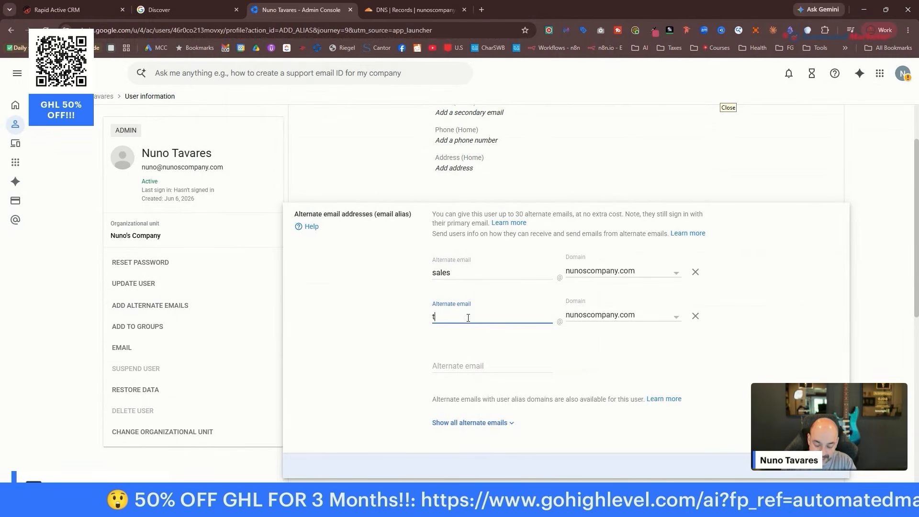
type("eam")
Add admin and dmarc aliases, then save all four alternate emails.
left_click(470, 369)
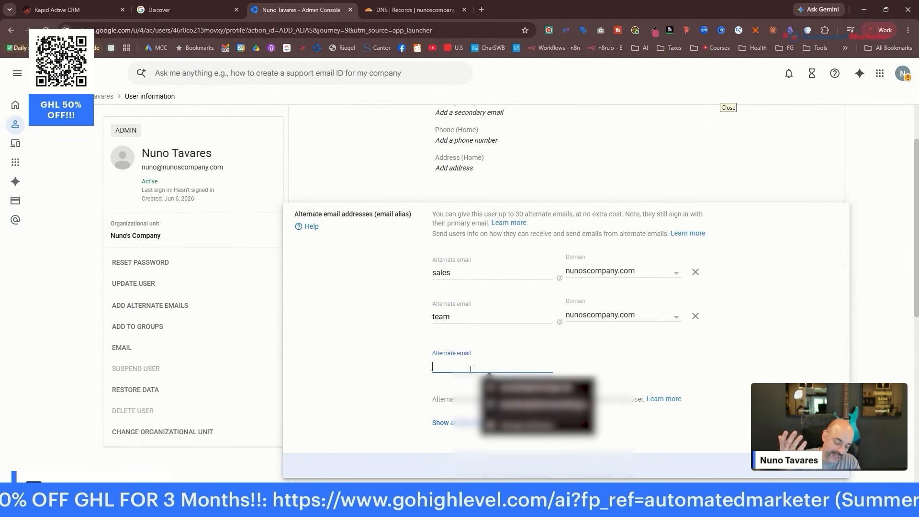
type("admin")
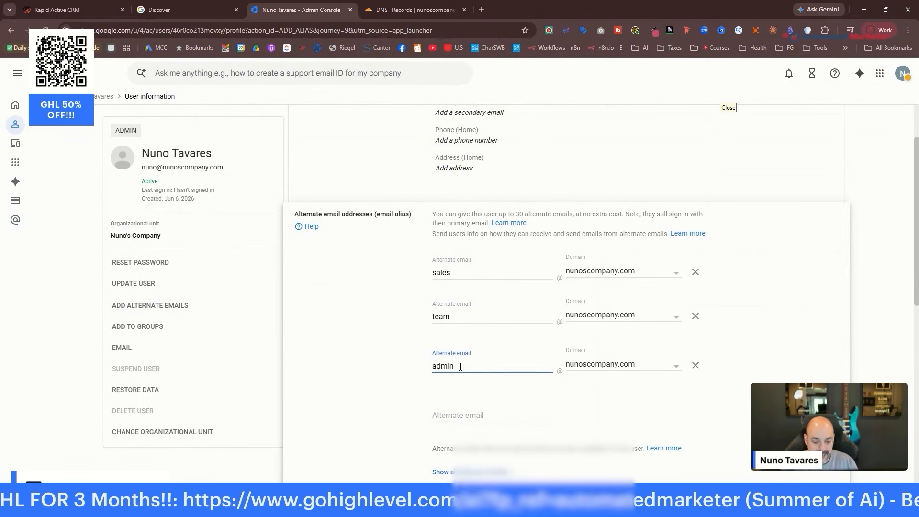
left_click(515, 420)
type("dnarc")
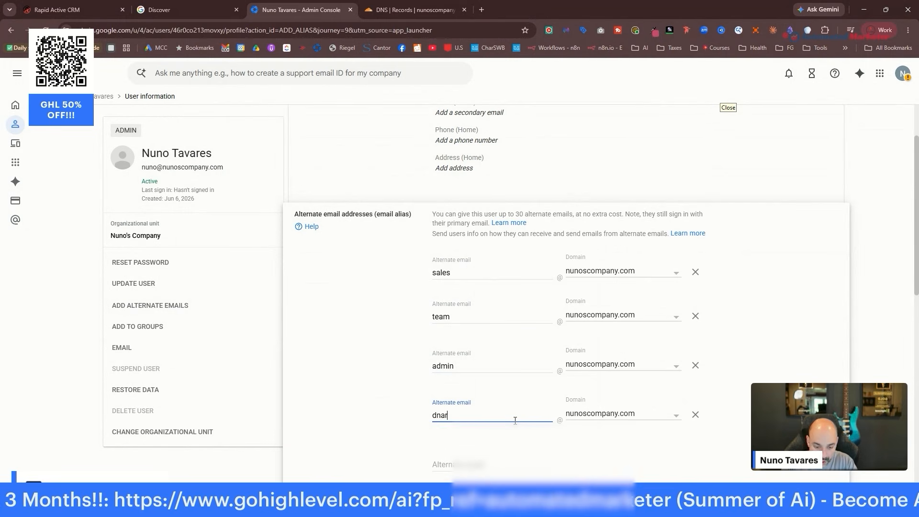
key("BackSpace")
key("BackSpace")
key("BackSpace")
key("BackSpace")
type("marc")
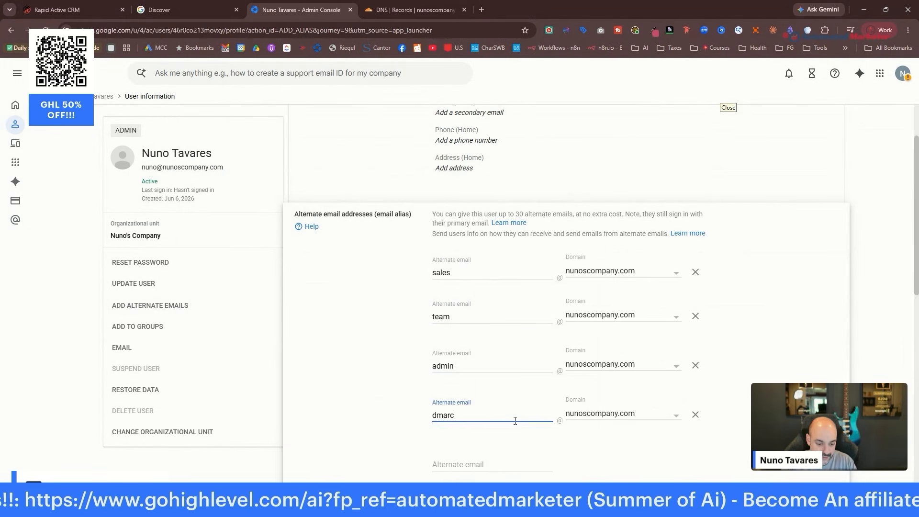
scroll(862, 302, "down", 3)
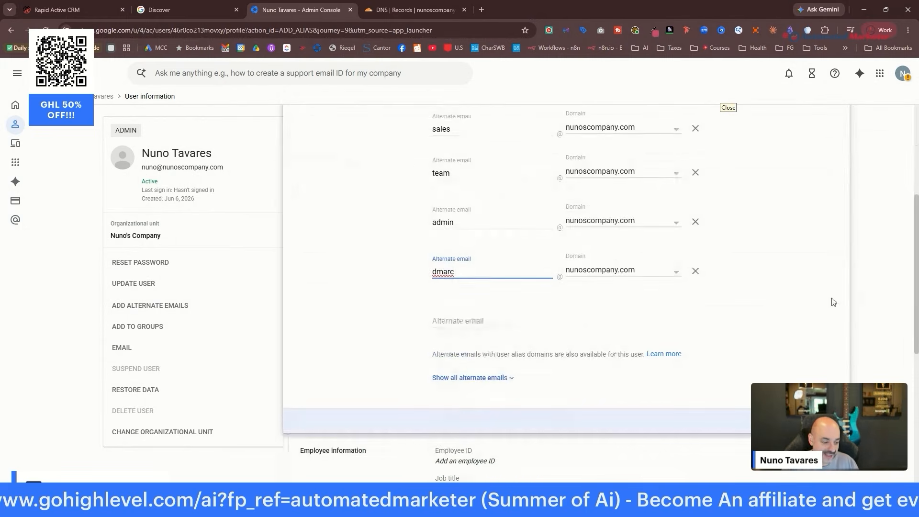
scroll(579, 234, "up", 3)
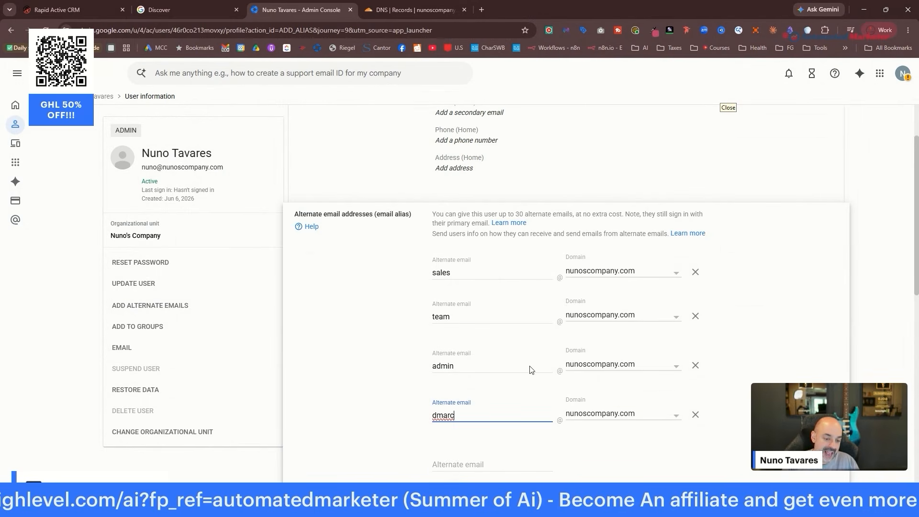
scroll(578, 349, "down", 5)
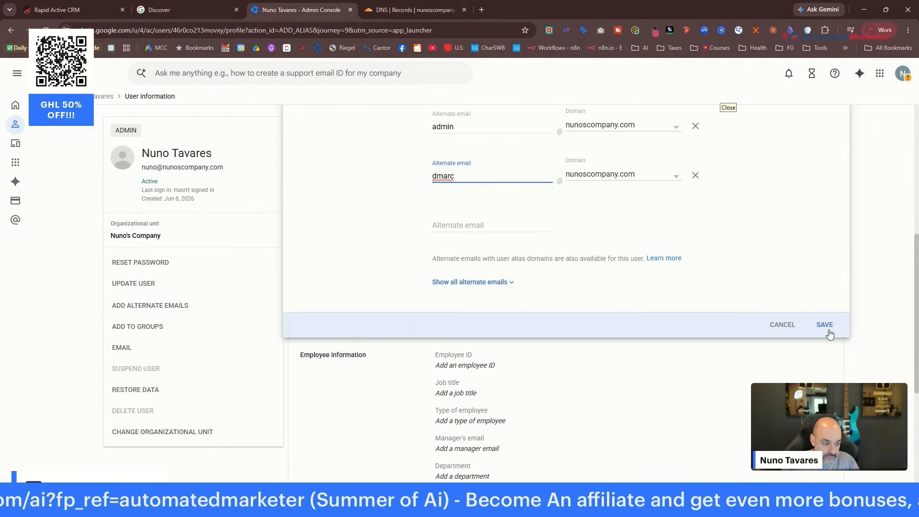
left_click(829, 332)
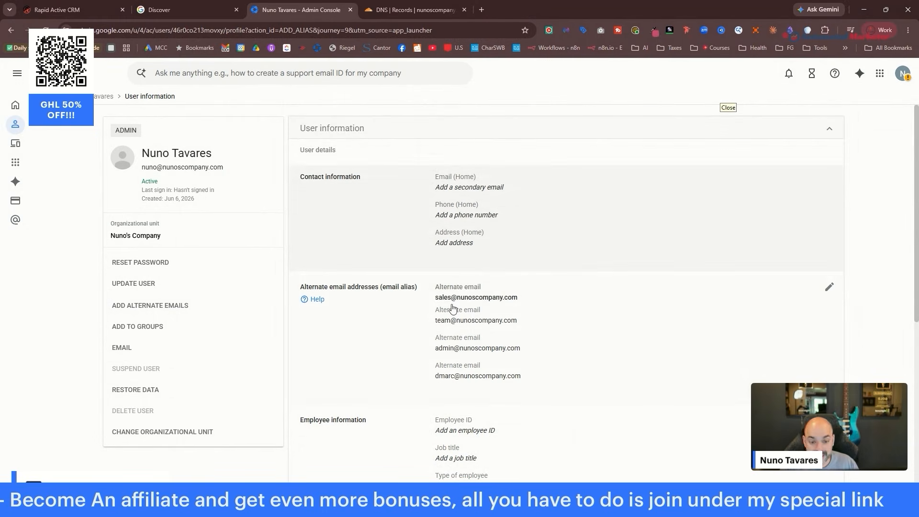
Open the nunoscompany.com Gmail and go to Settings, Accounts tab, to see the Send mail as address.
left_click(881, 73)
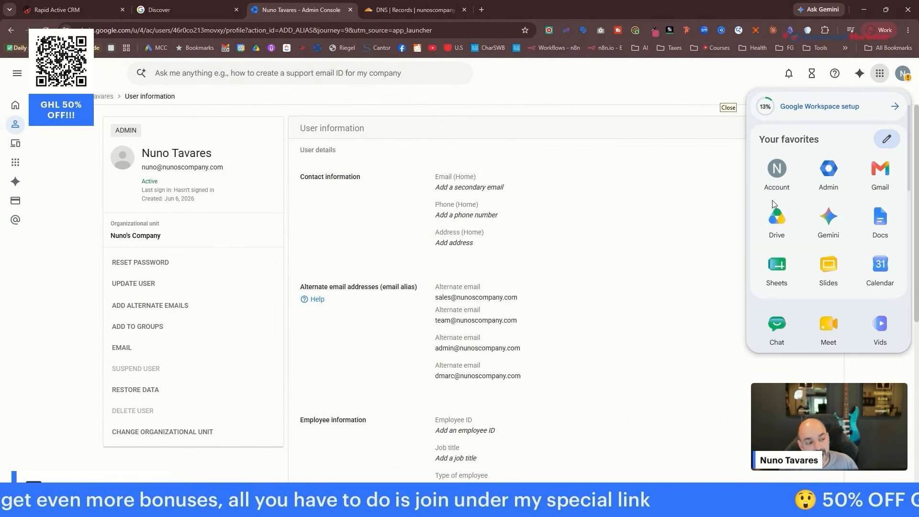
left_click(879, 173)
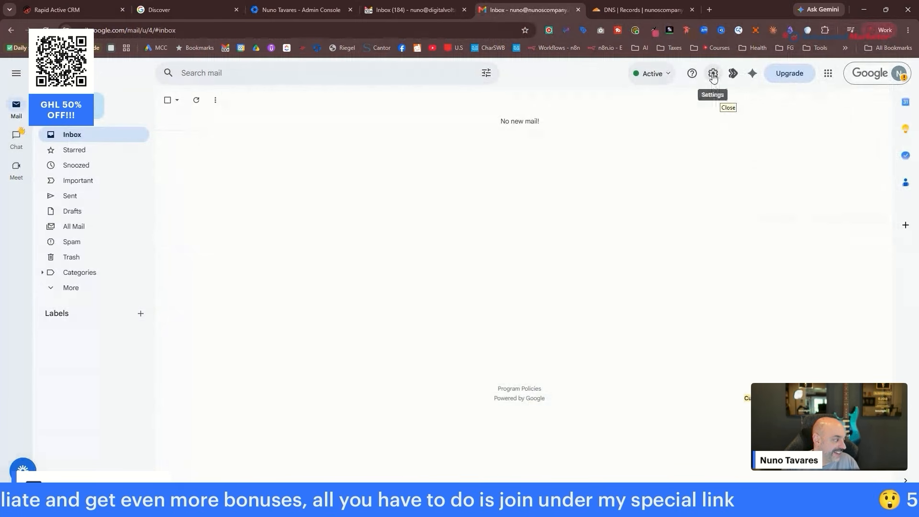
left_click(714, 75)
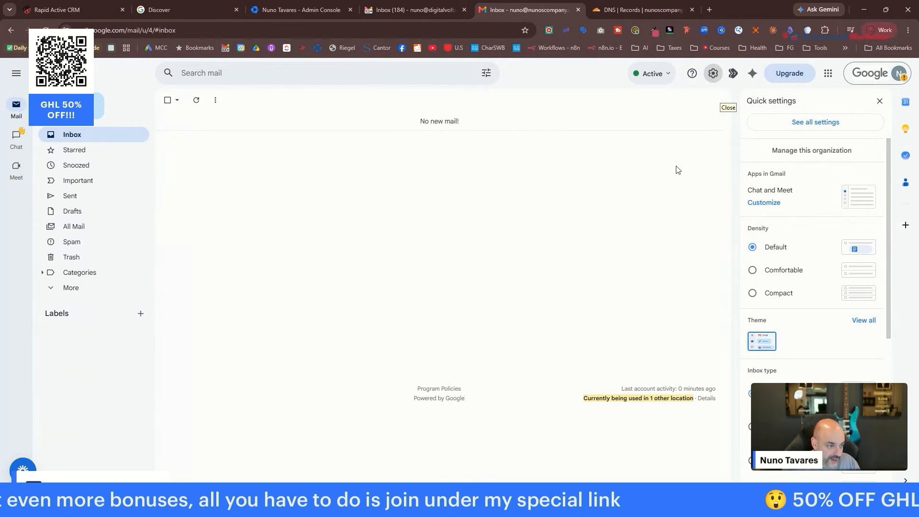
left_click(828, 124)
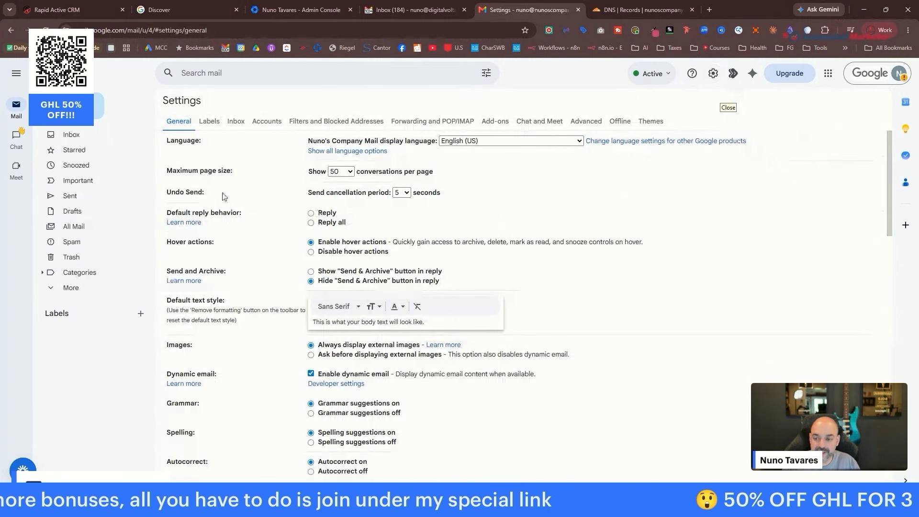
left_click(235, 123)
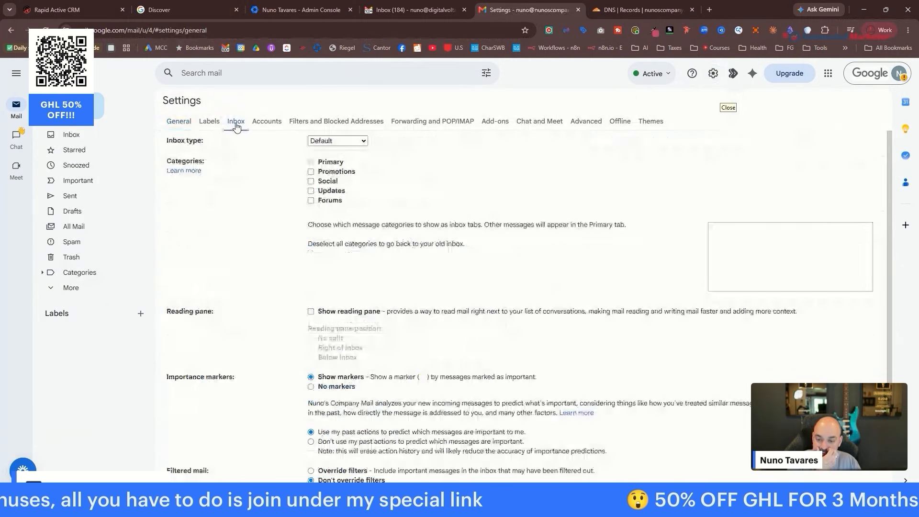
left_click(267, 122)
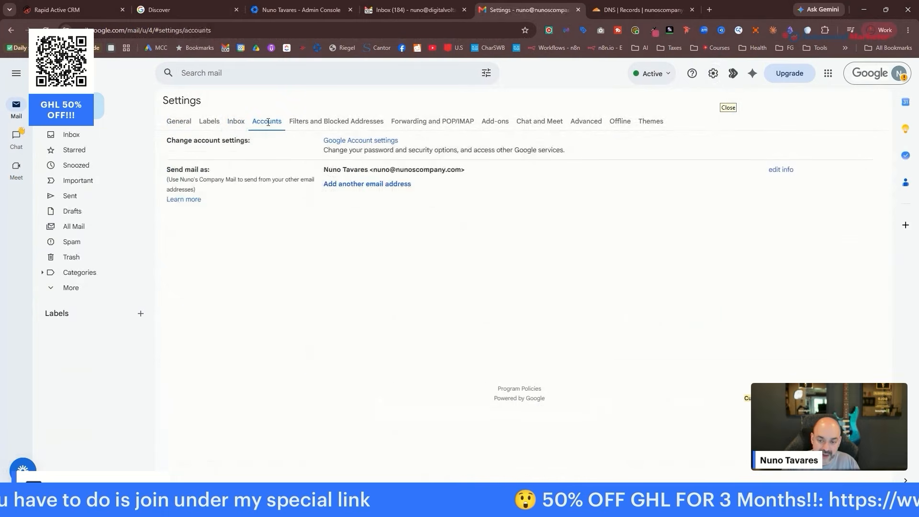
left_click(381, 186)
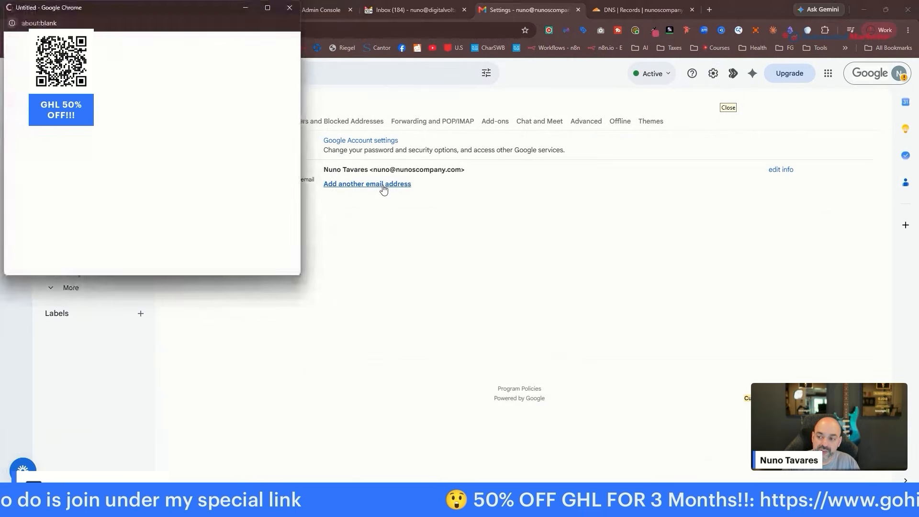
left_click(135, 89)
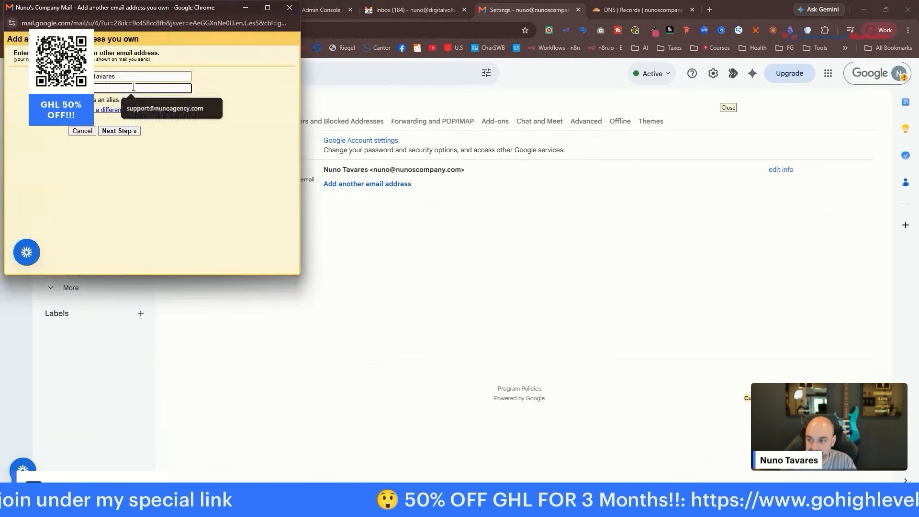
left_click(134, 88)
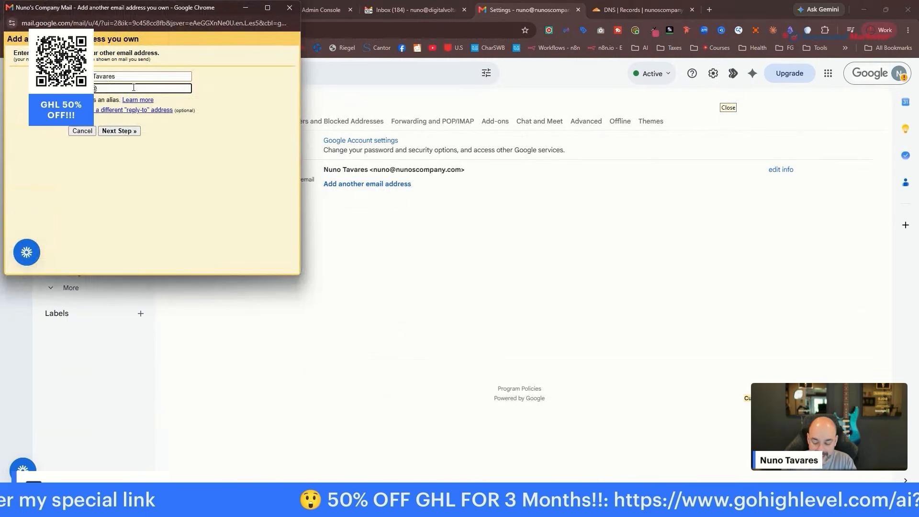
type("ompany.com")
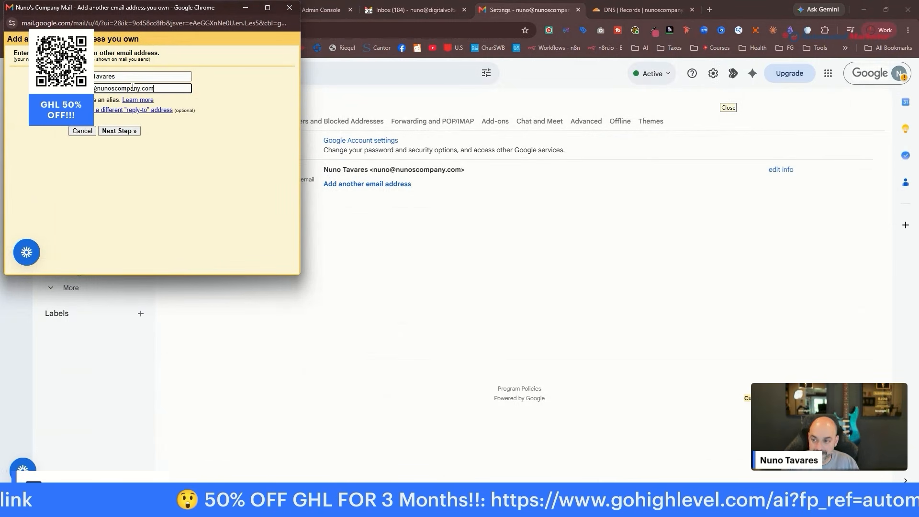
left_click(122, 131)
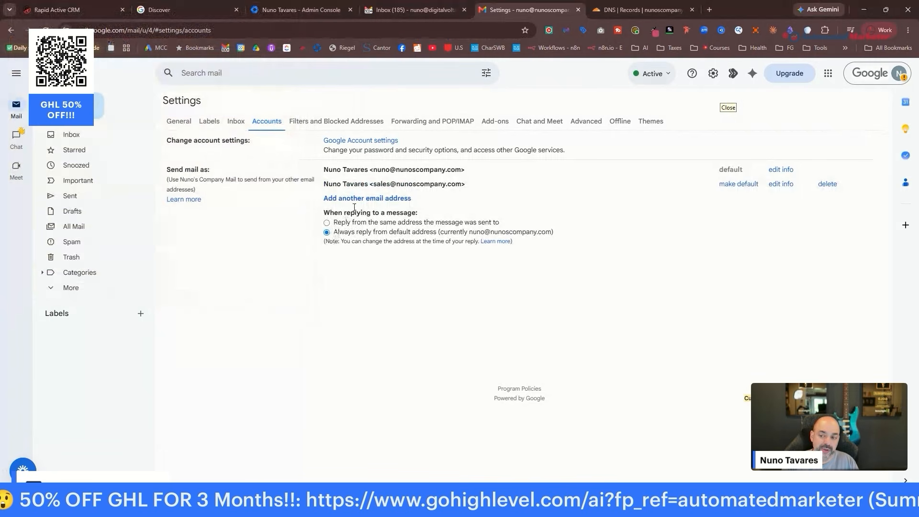
left_click(75, 107)
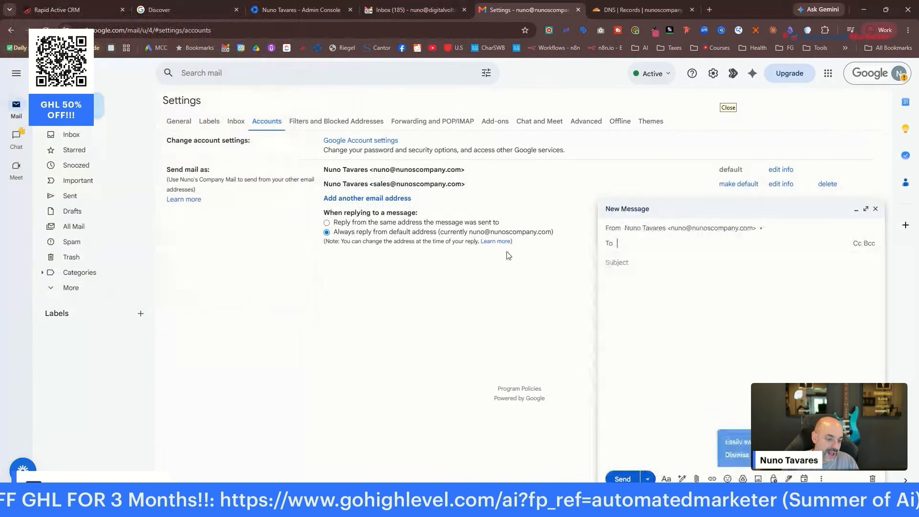
left_click(746, 228)
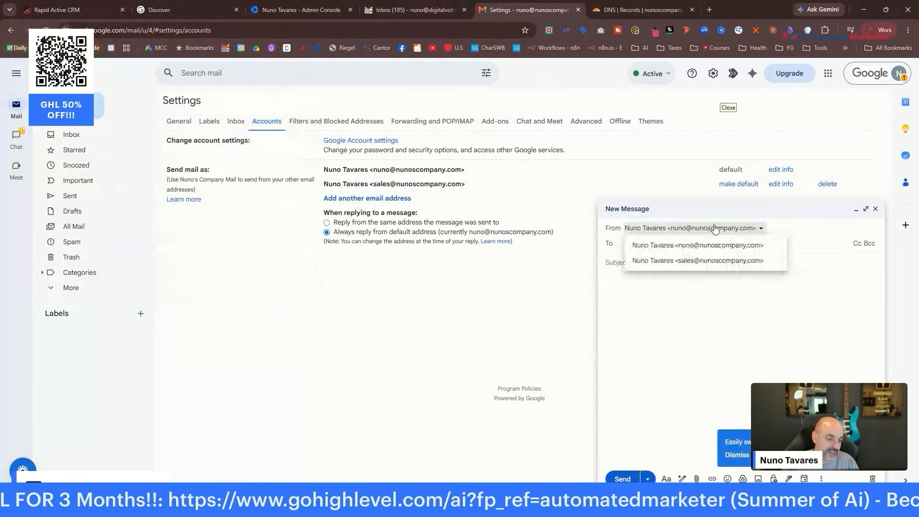
left_click(691, 260)
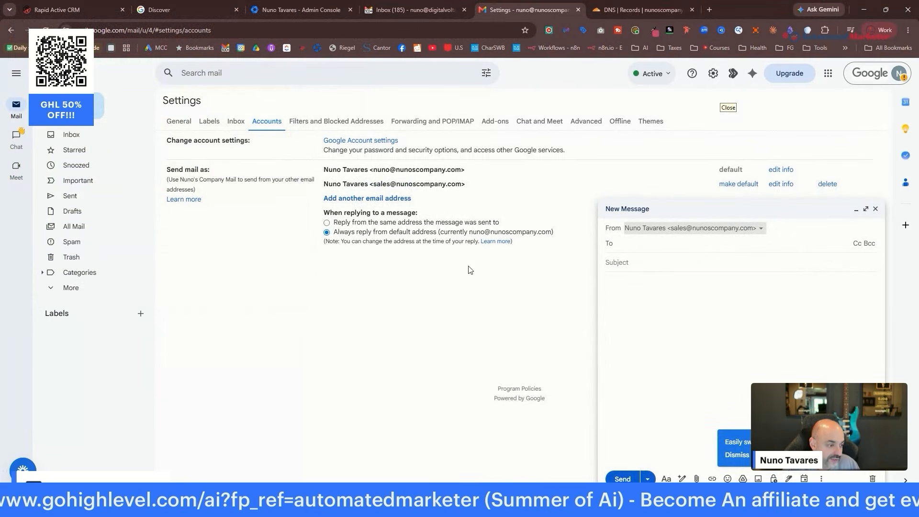
left_click(875, 209)
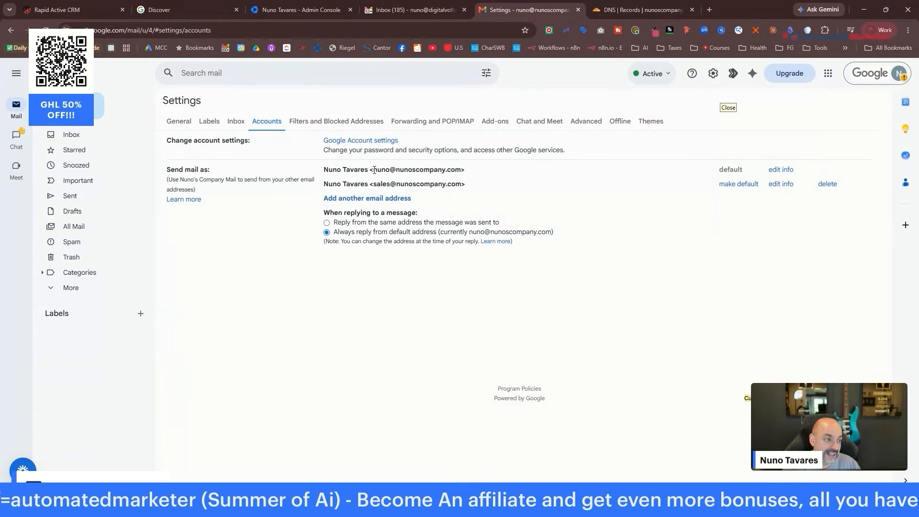
left_click(899, 75)
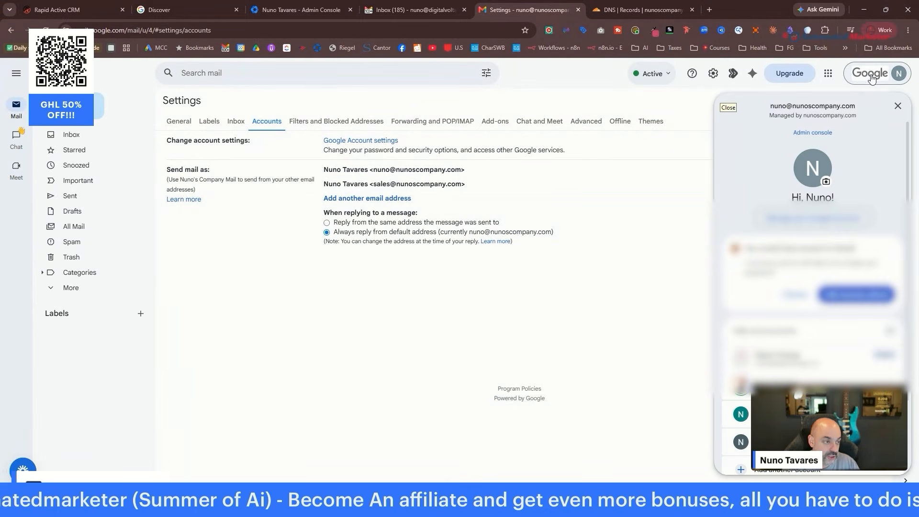
left_click(833, 75)
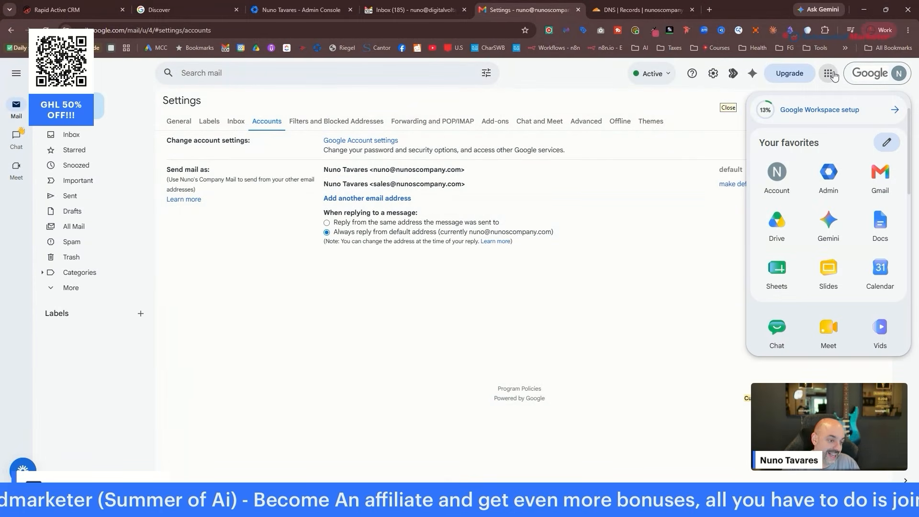
In Google Drive, create the Brand, Taxes and Clients folders in My Drive.
left_click(777, 223)
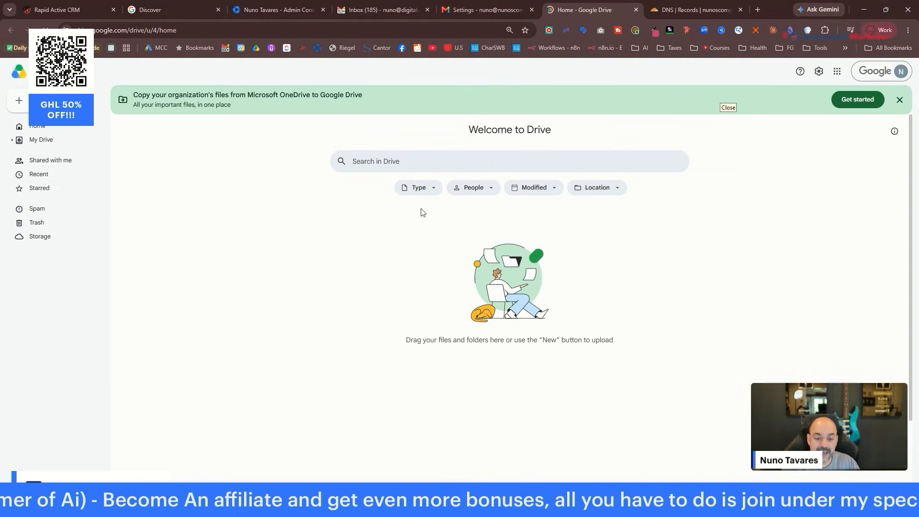
left_click(34, 100)
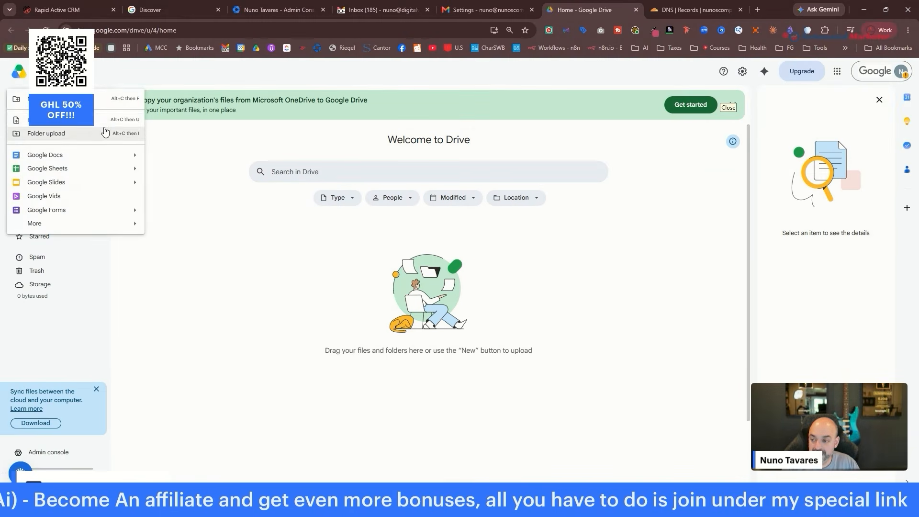
left_click(103, 99)
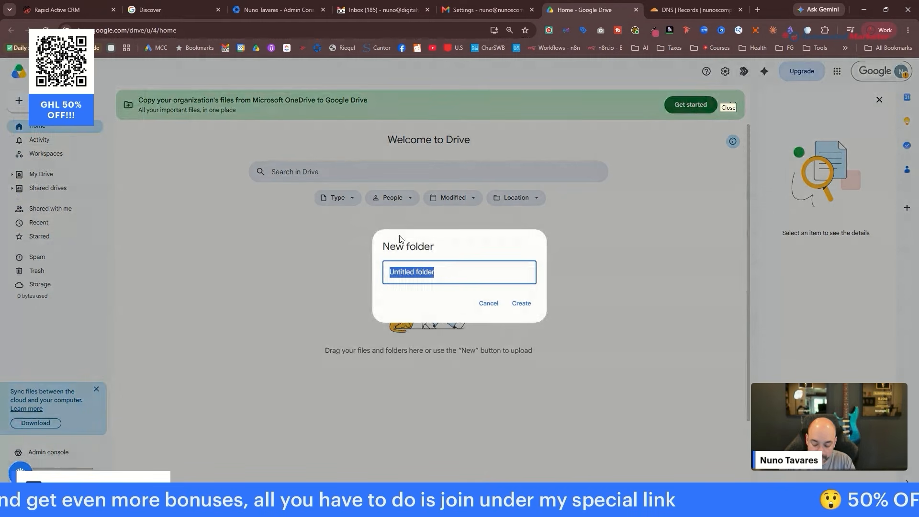
type("Brand")
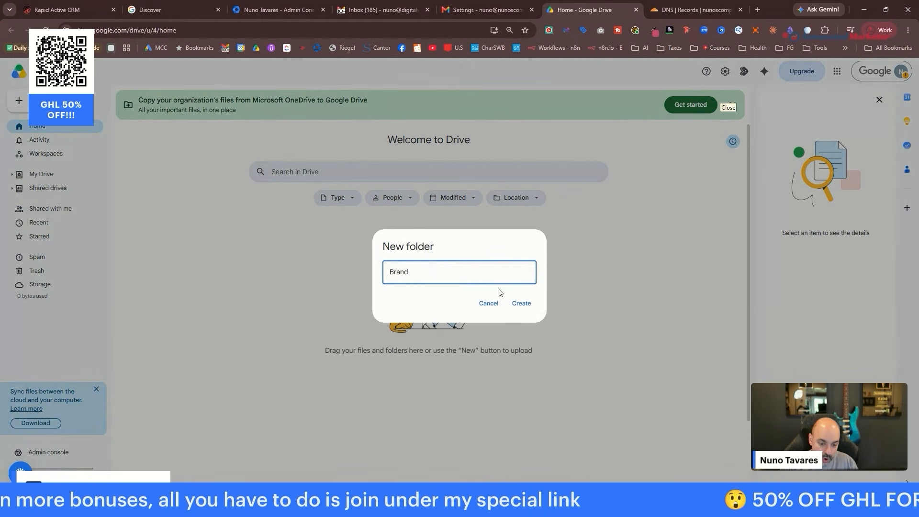
left_click(521, 303)
left_click(39, 102)
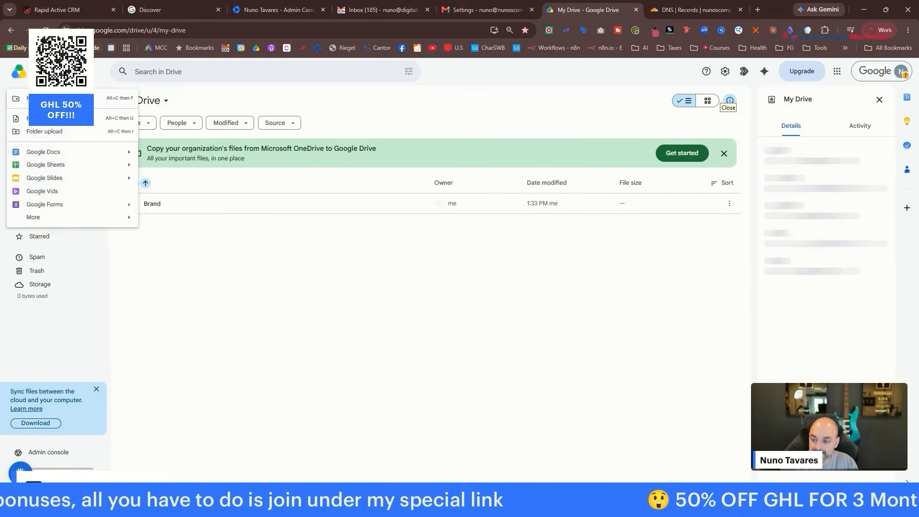
left_click(43, 99)
type("T")
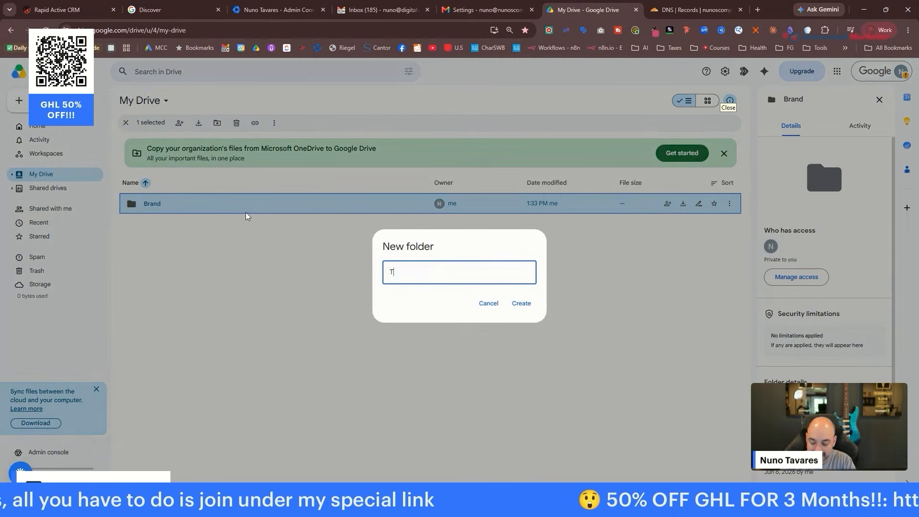
type("axes")
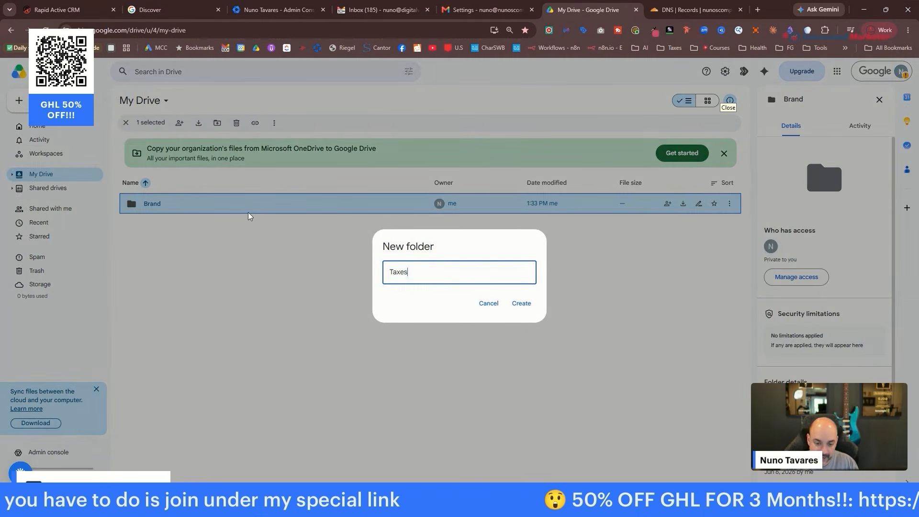
left_click(522, 304)
left_click(19, 101)
left_click(43, 99)
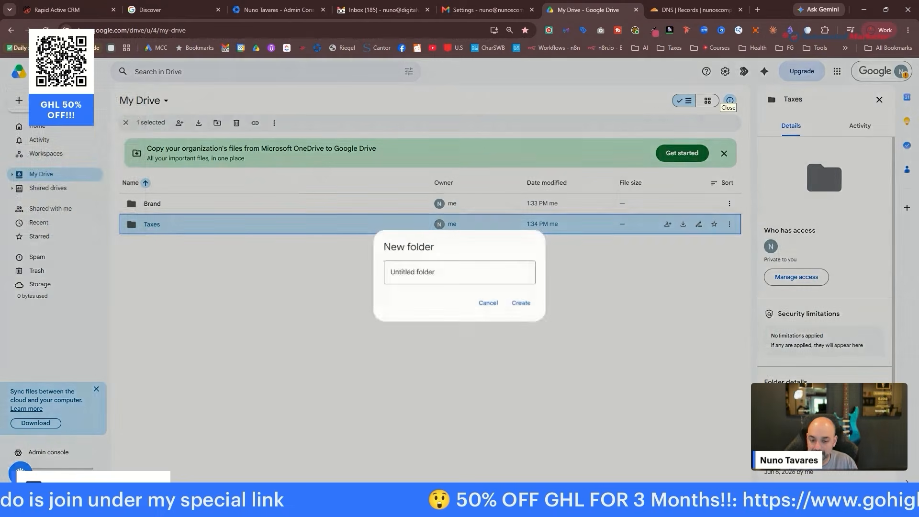
type("Clients")
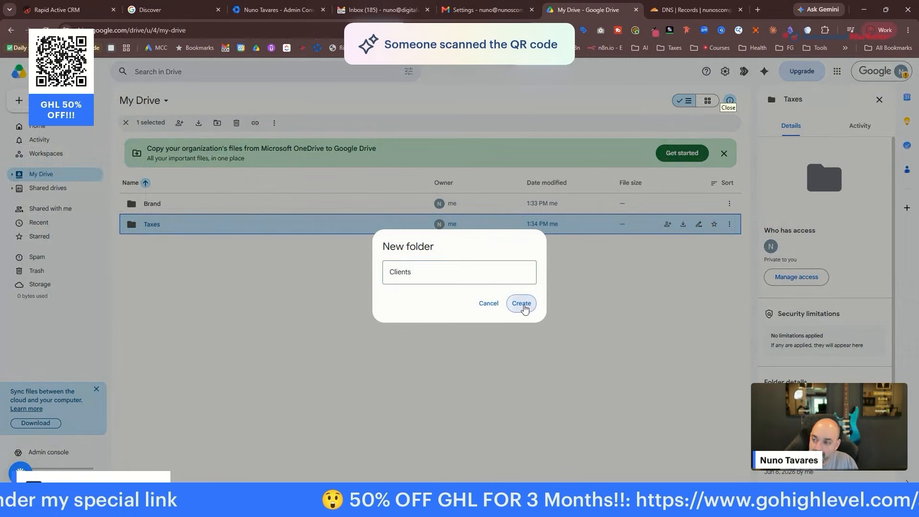
left_click(521, 304)
Create two more folders named Personal and Images & Logo.
left_click(19, 101)
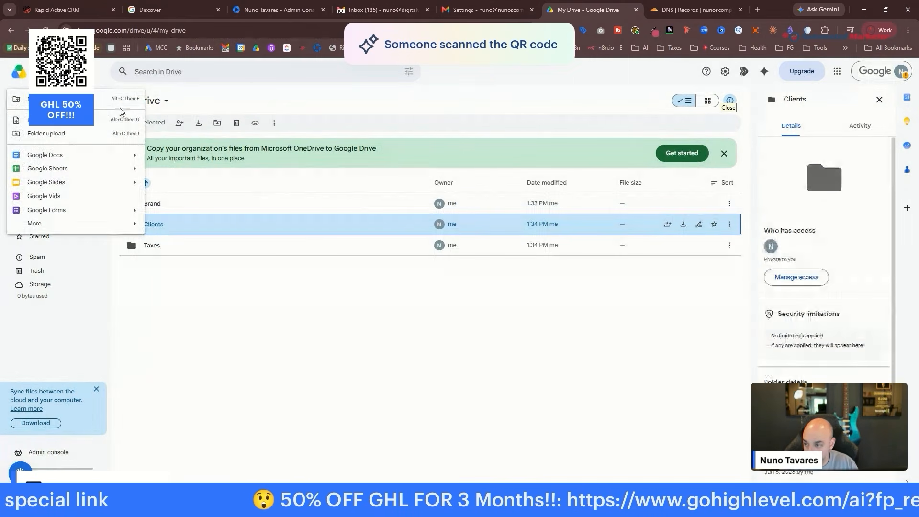
left_click(120, 110)
type("Pers")
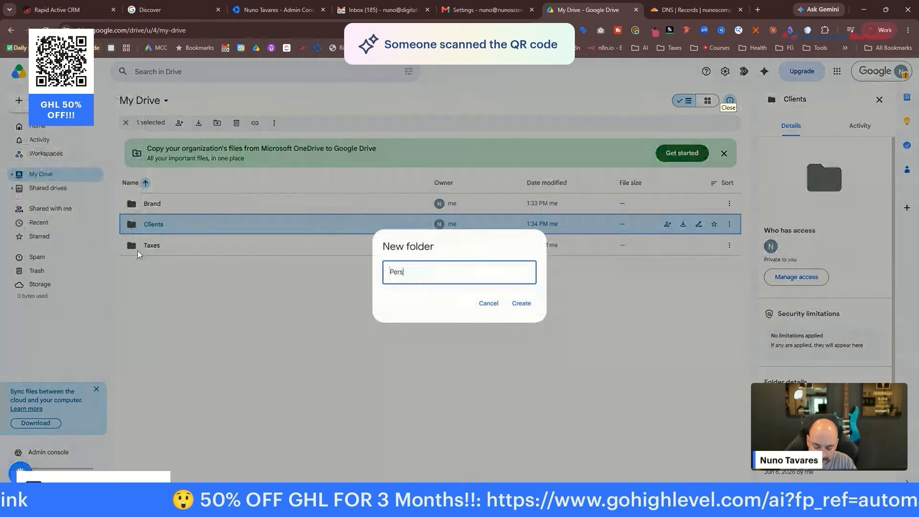
type("onal")
left_click(523, 302)
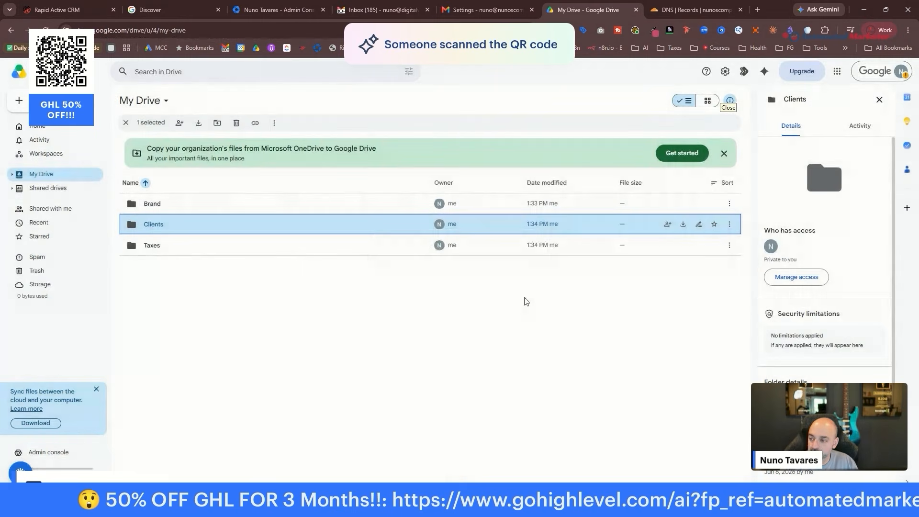
left_click(19, 100)
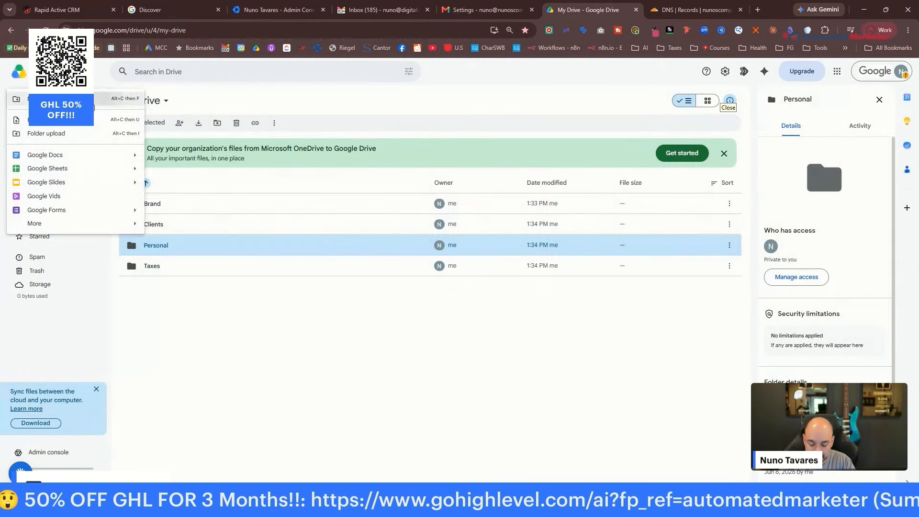
left_click(96, 100)
type("Images")
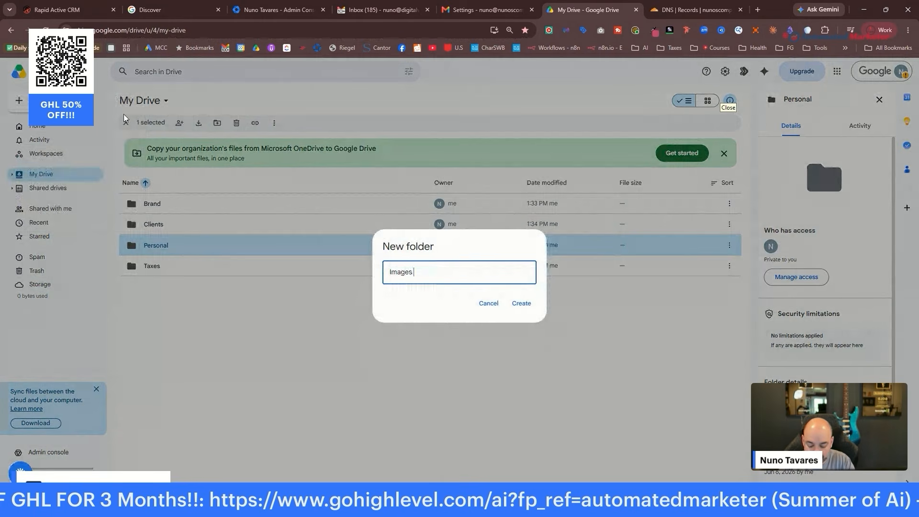
type(" & Nuno")
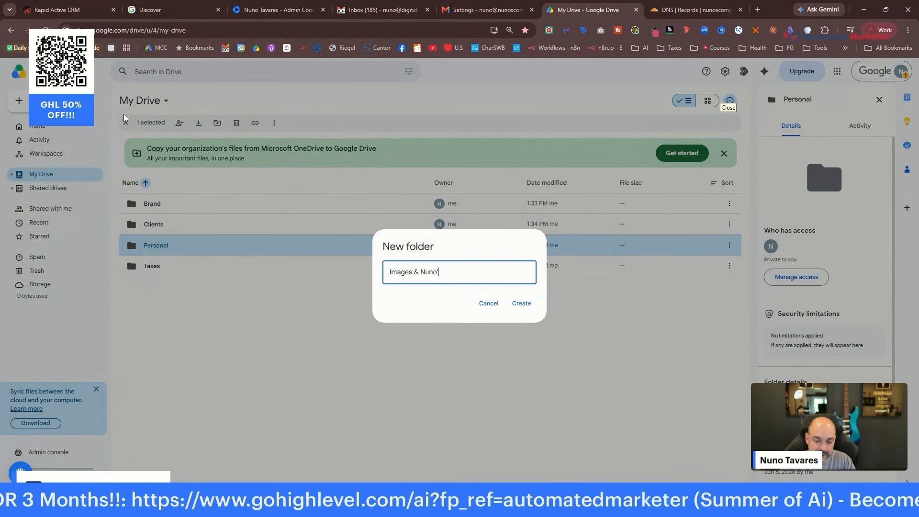
key("BackSpace")
key("BackSpace")
key("BackSpace")
key("BackSpace")
key("BackSpace")
type("Lo")
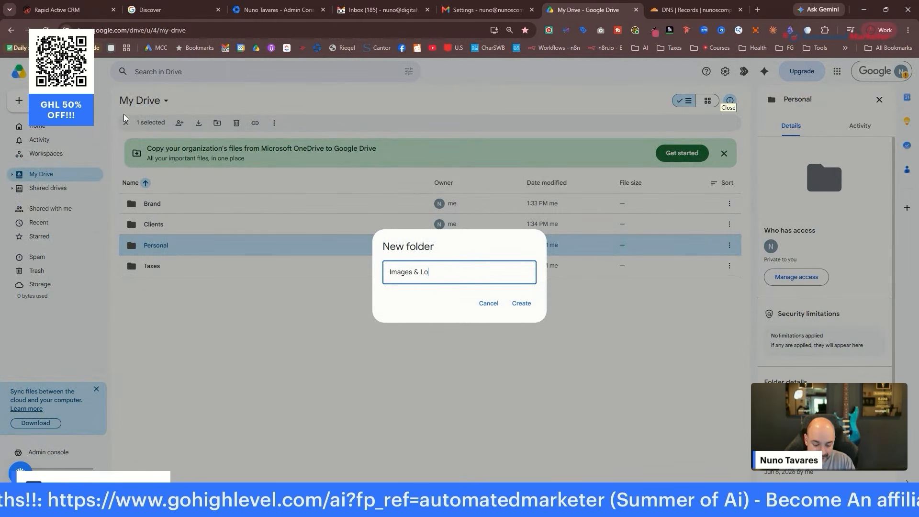
type("go")
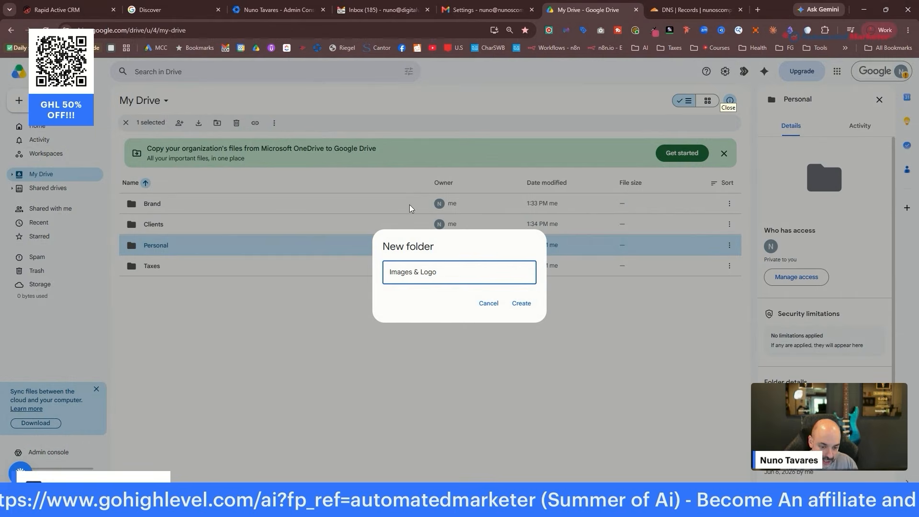
left_click(521, 303)
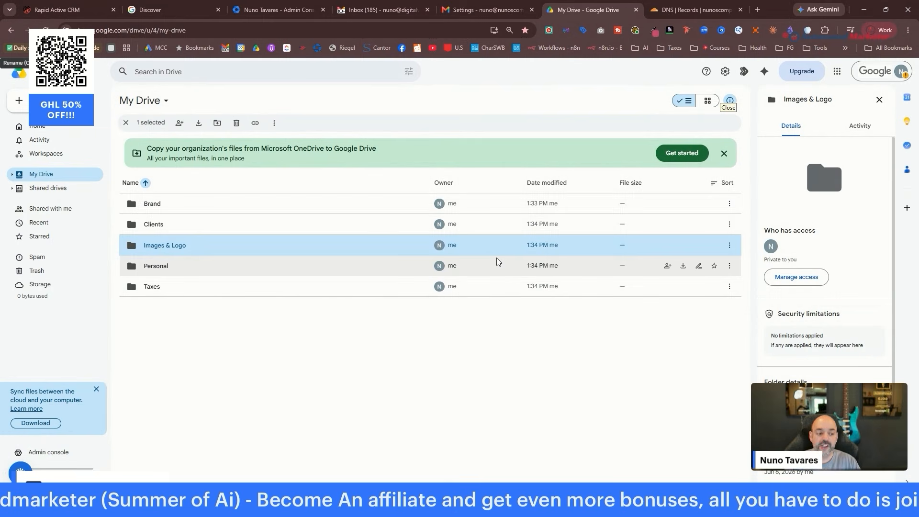
Close the Drive, DNS, Gmail, Admin Console and Workspace setup tabs, plus a stray new tab.
left_click(636, 10)
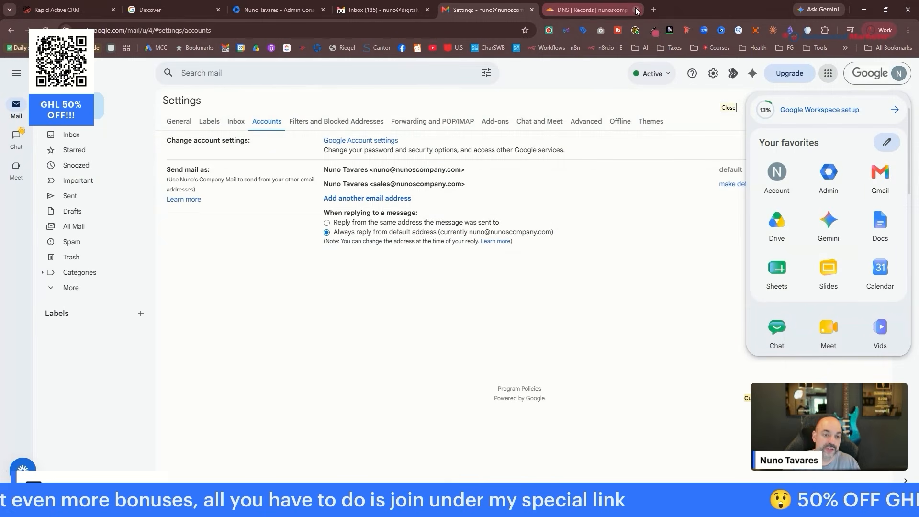
left_click(635, 10)
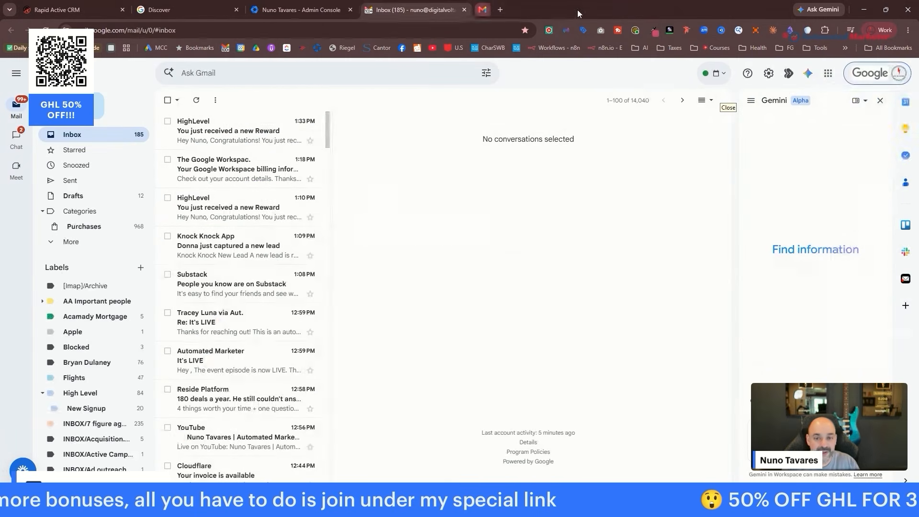
left_click(578, 9)
left_click(463, 10)
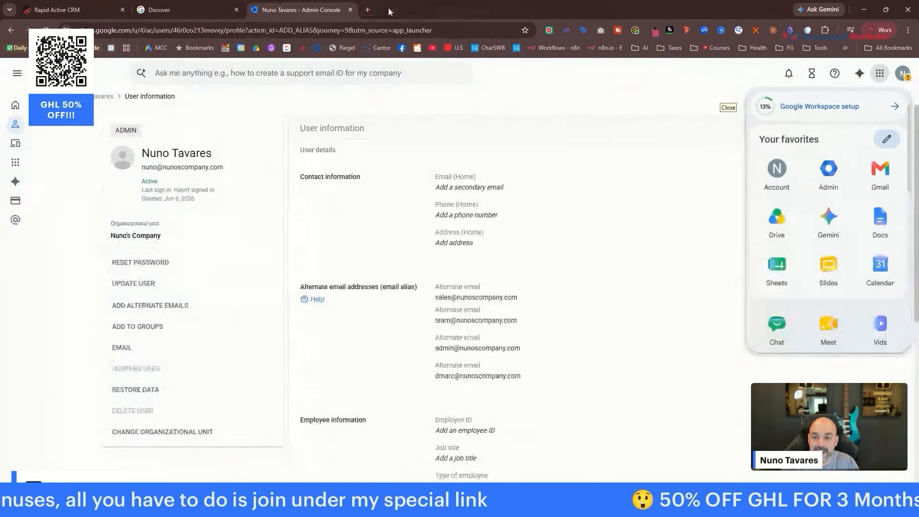
left_click(351, 10)
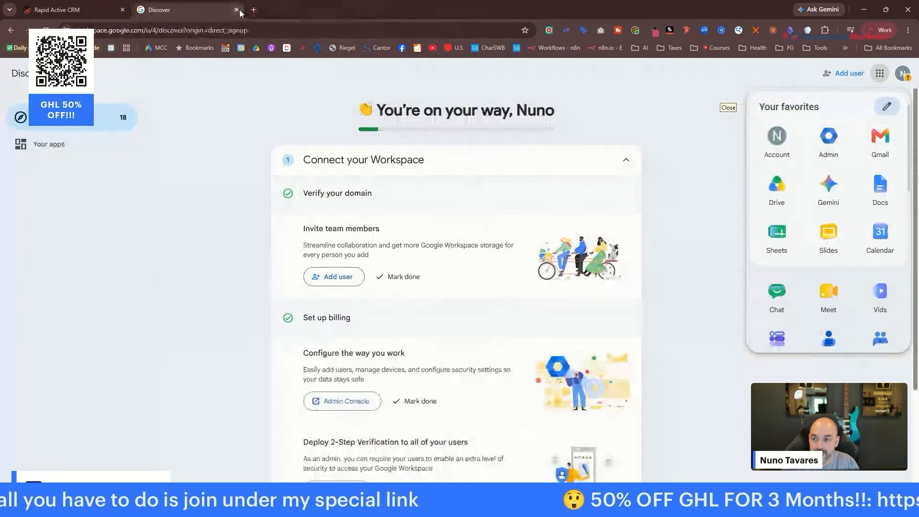
left_click(236, 10)
left_click(139, 10)
type("claude.ai")
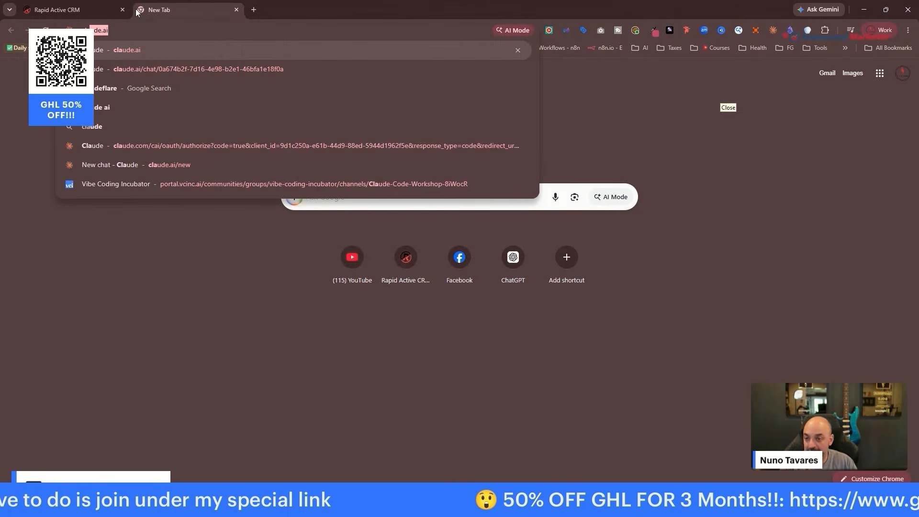
left_click(235, 11)
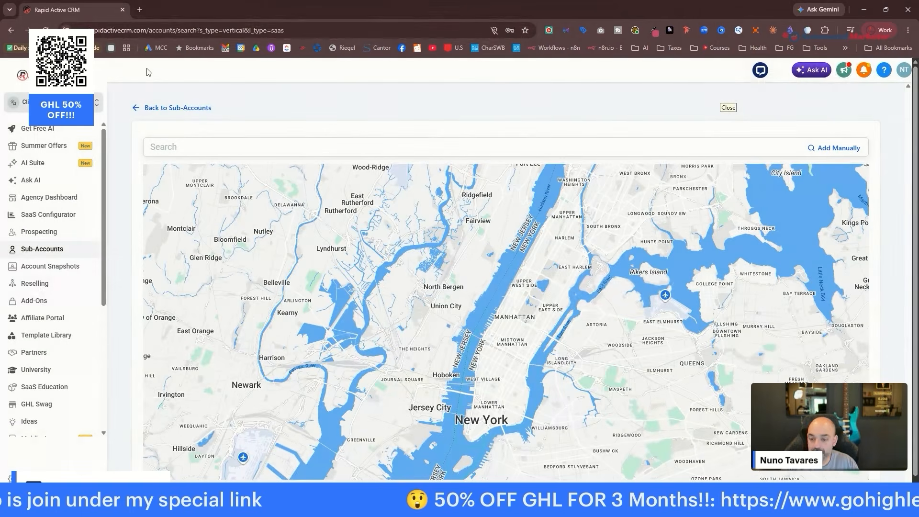
Search for the home service company's business name in the sub-account location search.
left_click(302, 149)
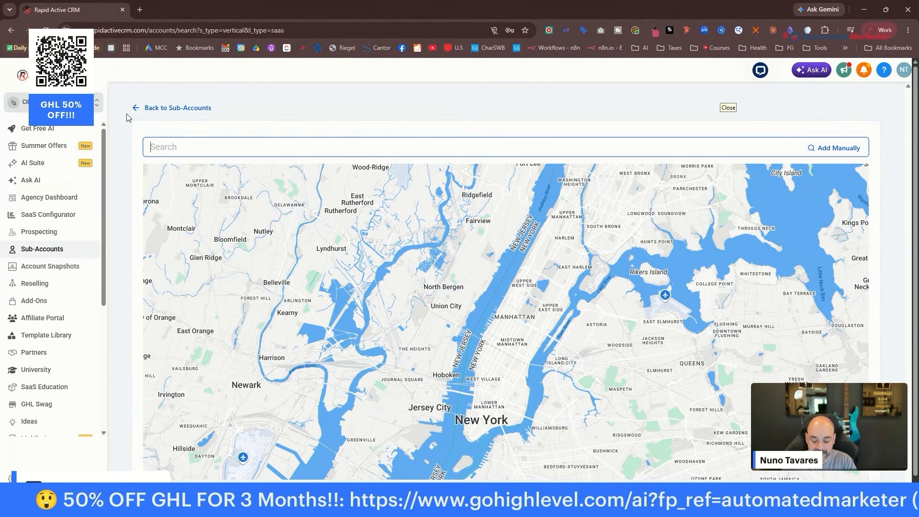
type("Nuno ")
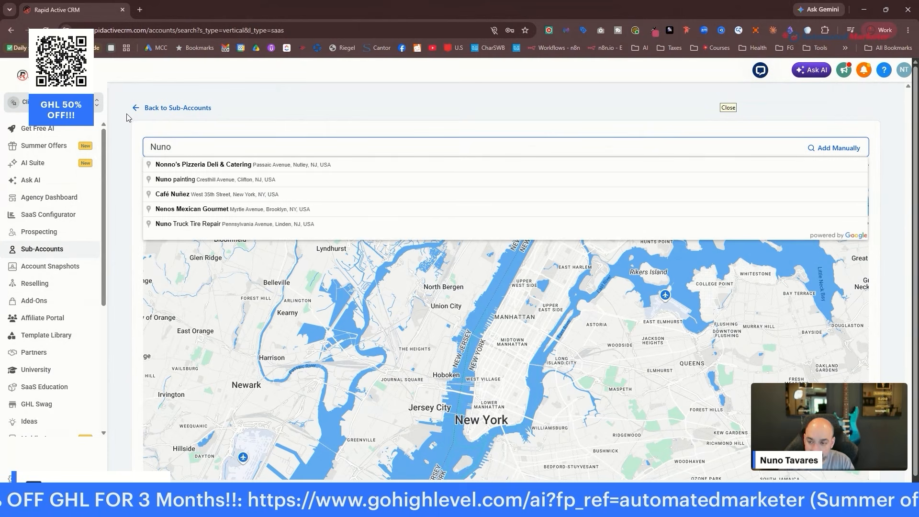
type("'s Hom")
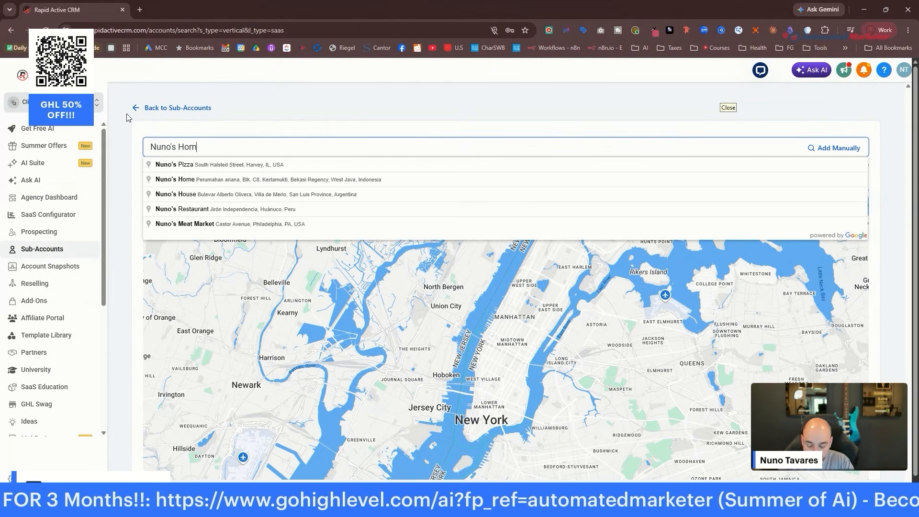
type("e Ser")
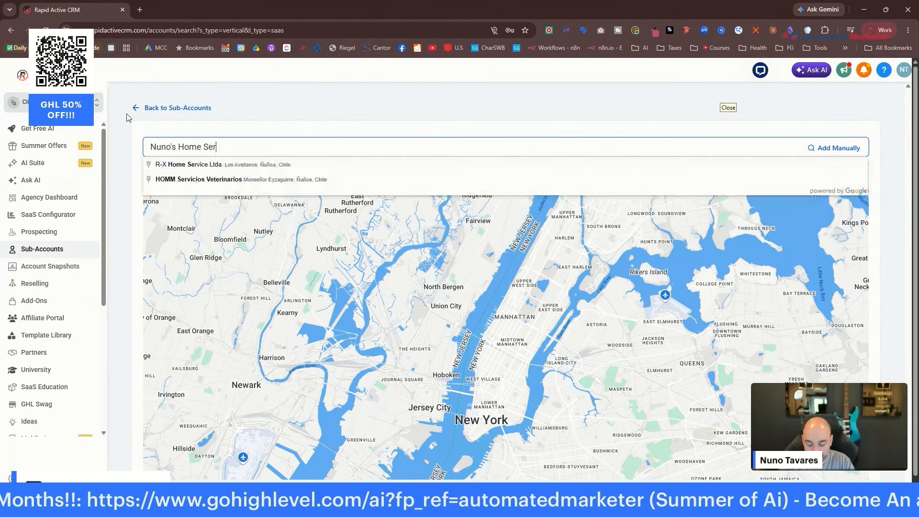
type("vice Comapny")
key("BackSpace")
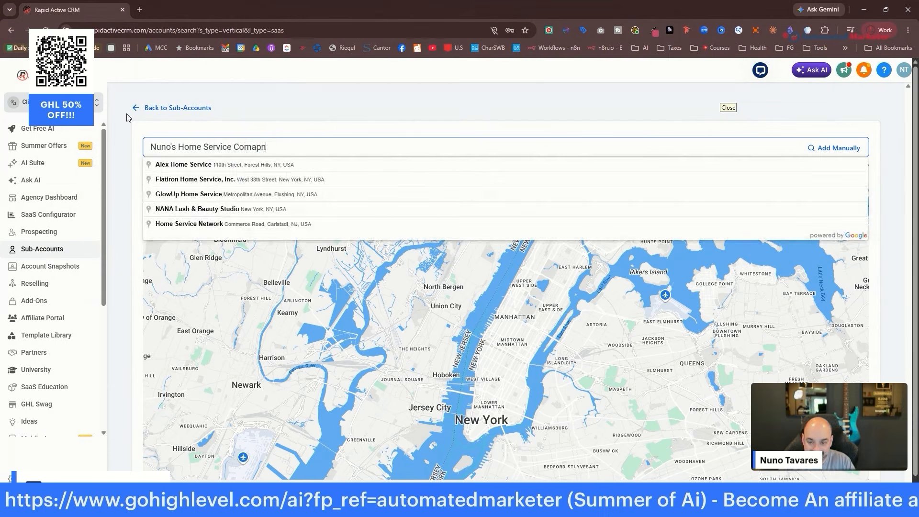
key("BackSpace")
key("BackSpace")
key("BackSpace")
type("pany")
left_click(389, 92)
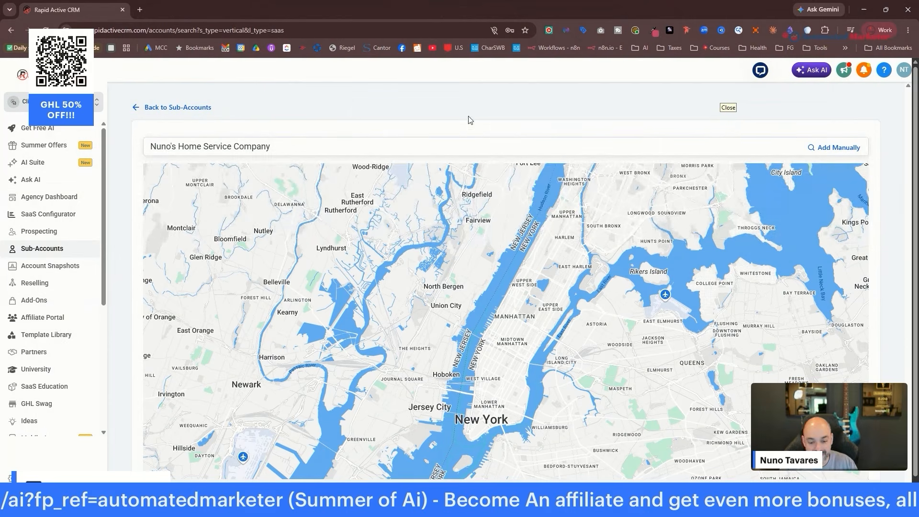
scroll(469, 119, "down", 3)
scroll(634, 247, "down", 2)
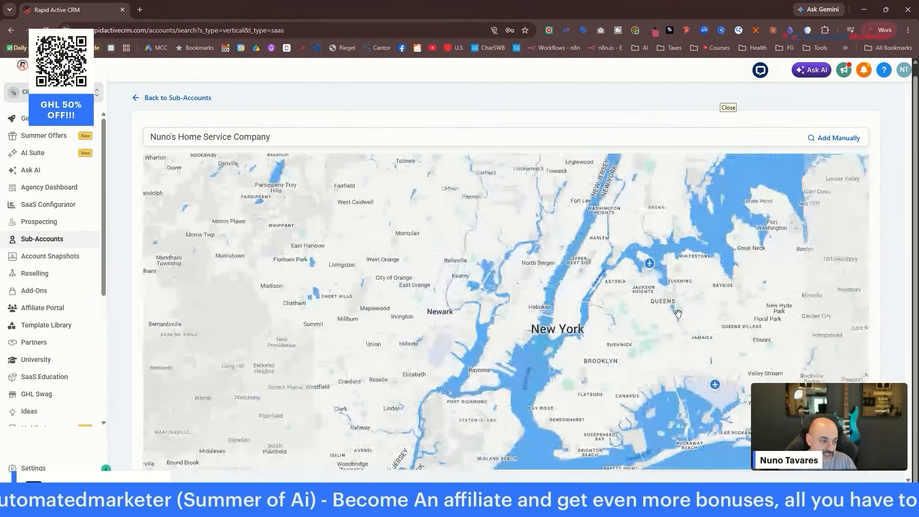
scroll(660, 302, "up", 1)
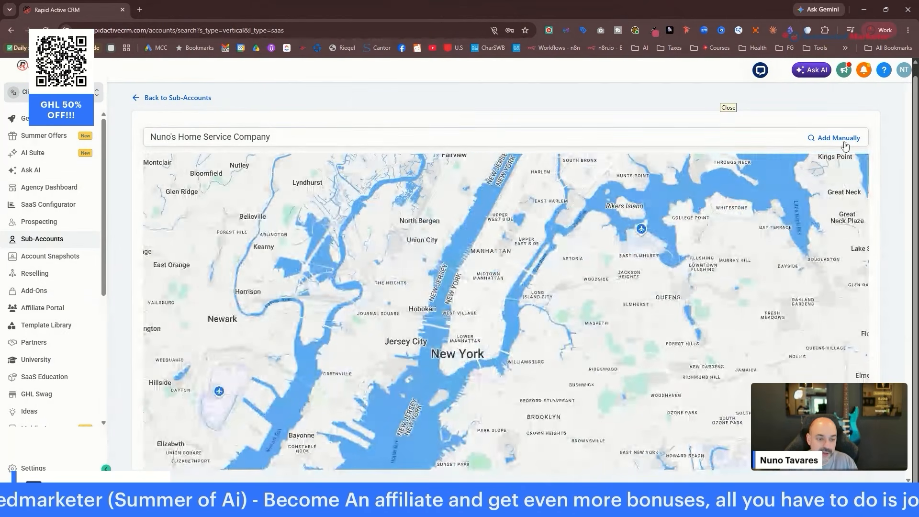
Choose Add Manually and enter the owner's first and last name, then begin the email address.
left_click(842, 139)
left_click(473, 190)
type("Nuno")
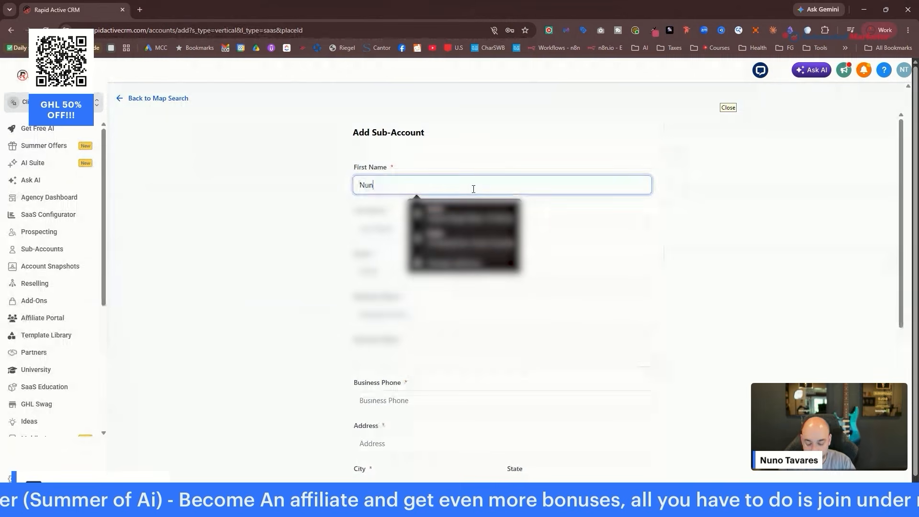
key("Tab")
type("Tavare")
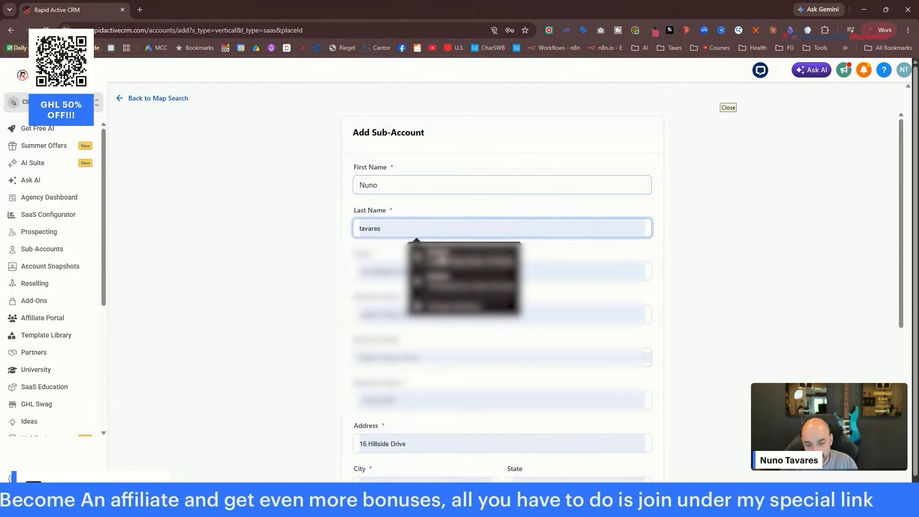
left_click(390, 271)
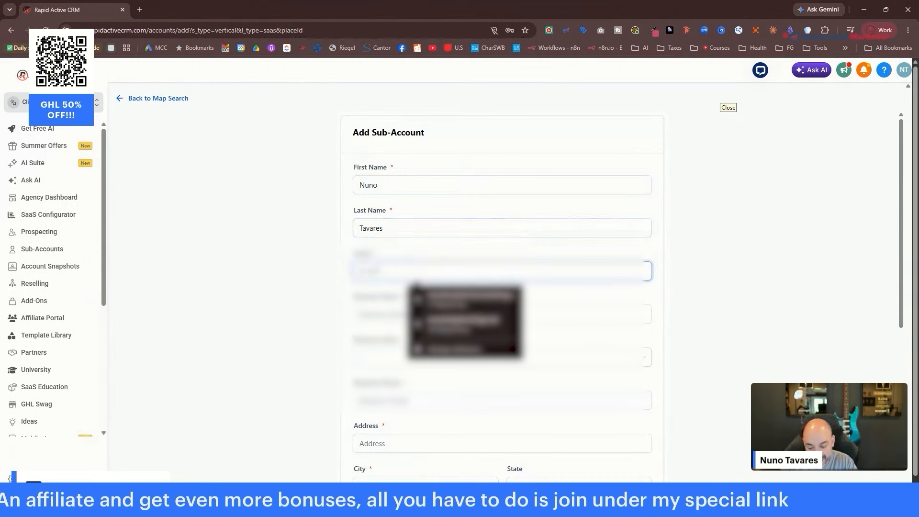
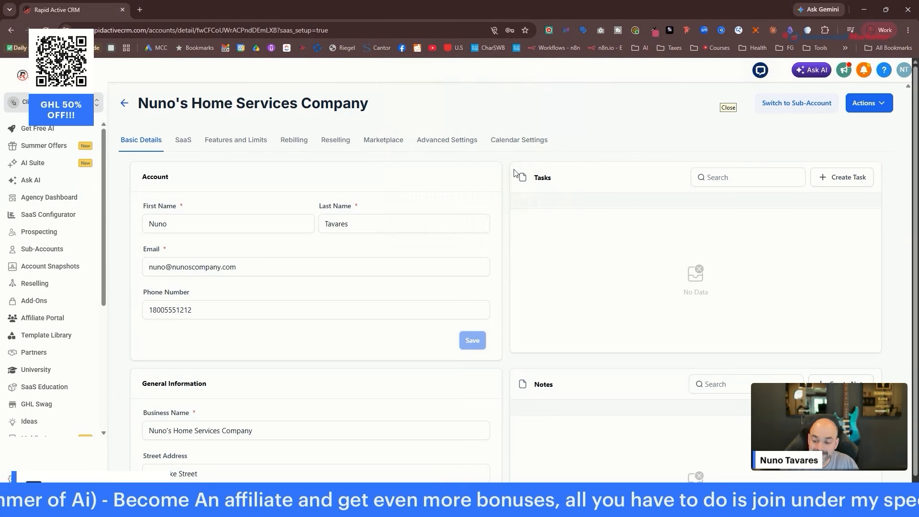
Review the home services sub-account's basic details, then bring up the sub-account list.
scroll(401, 187, "down", 10)
scroll(421, 302, "up", 10)
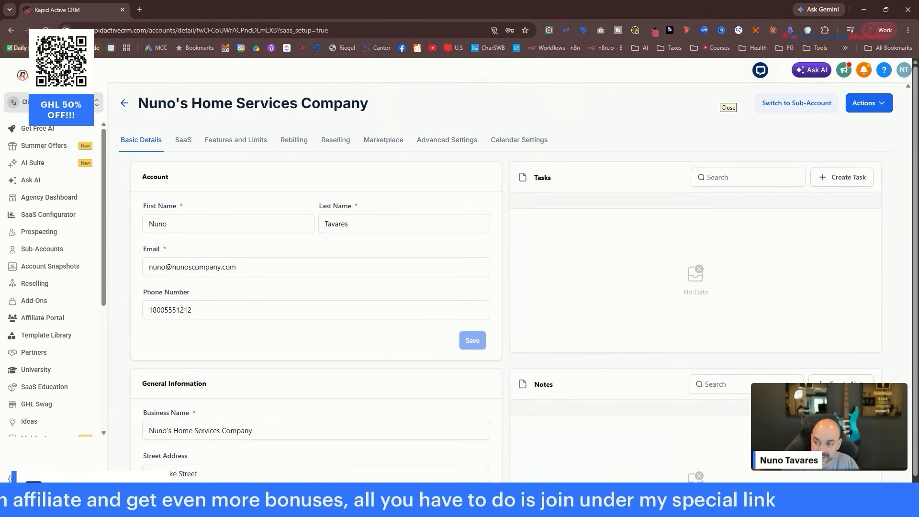
left_click(62, 103)
Switch into Nuno's sub-account by searching 'nuno'.
left_click(180, 101)
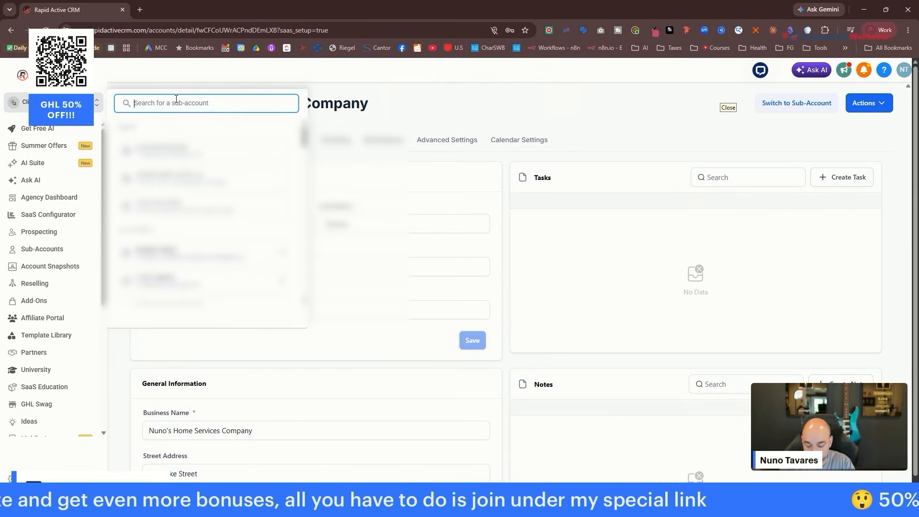
type("nuno")
key("Return")
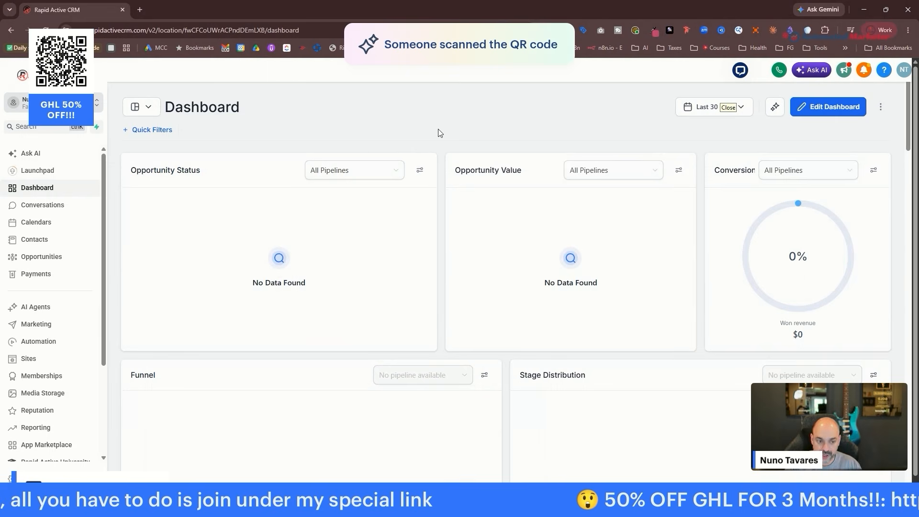
Go to the sub-account's Settings > Domains & URL Redirects page.
scroll(432, 147, "down", 1)
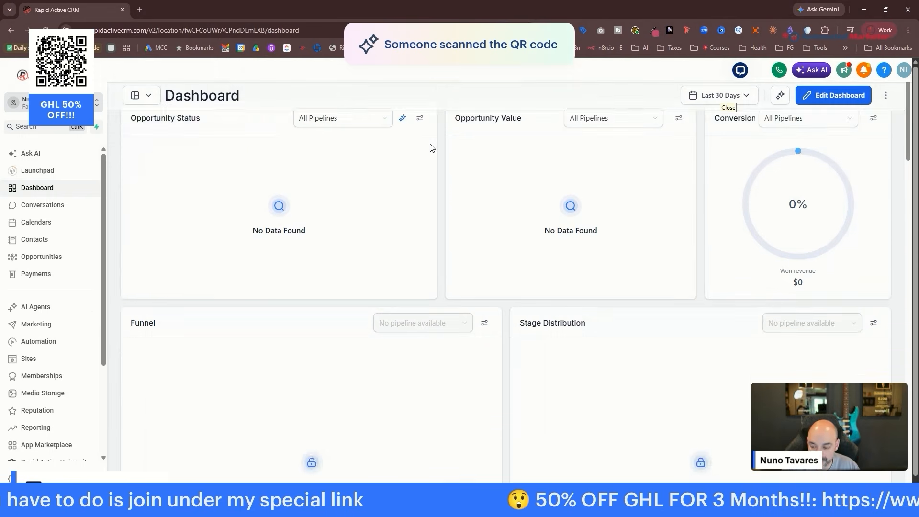
scroll(430, 147, "down", 4)
scroll(59, 261, "down", 3)
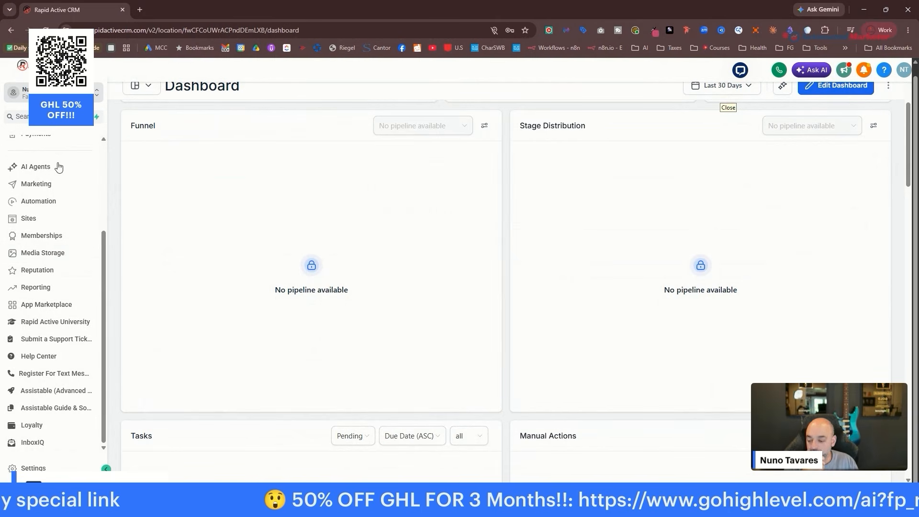
left_click(49, 470)
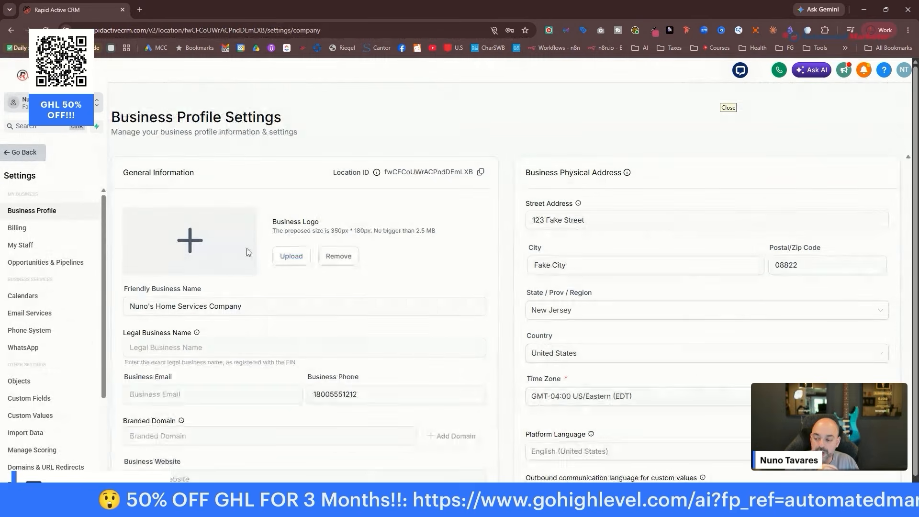
scroll(50, 244, "down", 3)
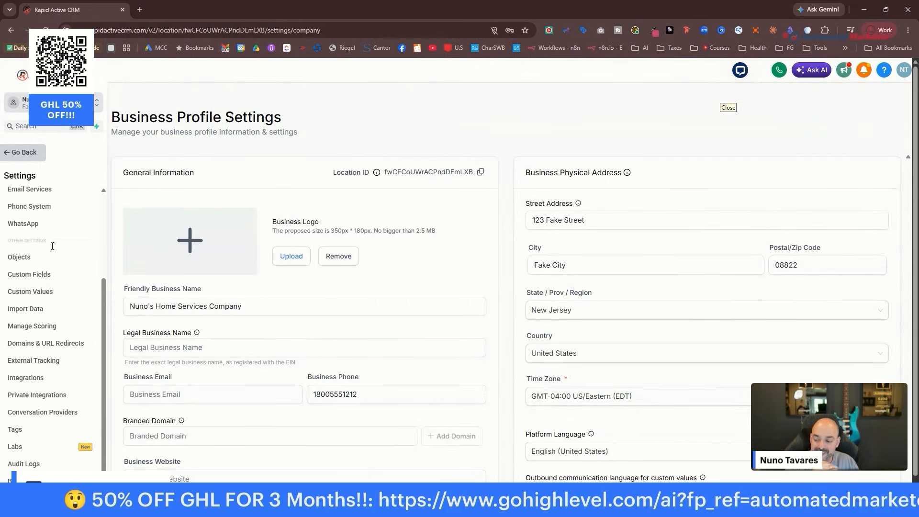
left_click(54, 345)
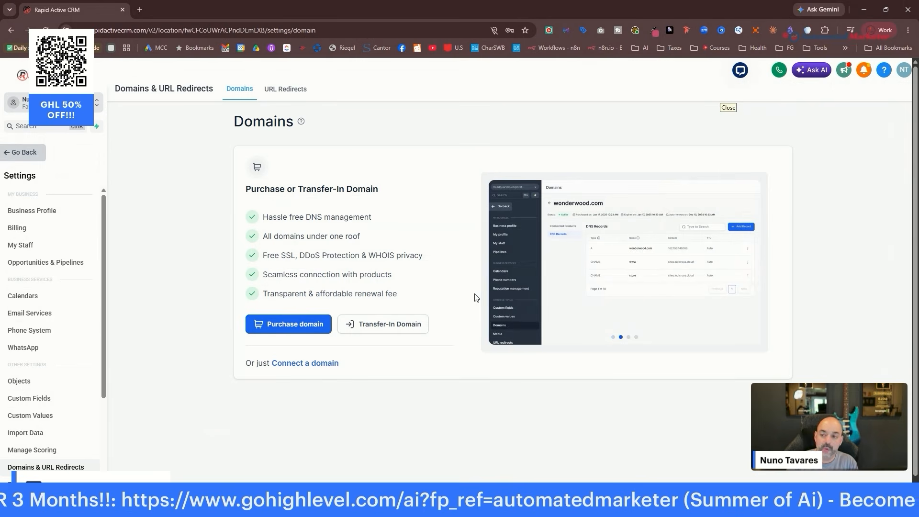
Load cloudflare.com in a new tab and dock it beside the CRM as a second tab.
left_click(135, 10)
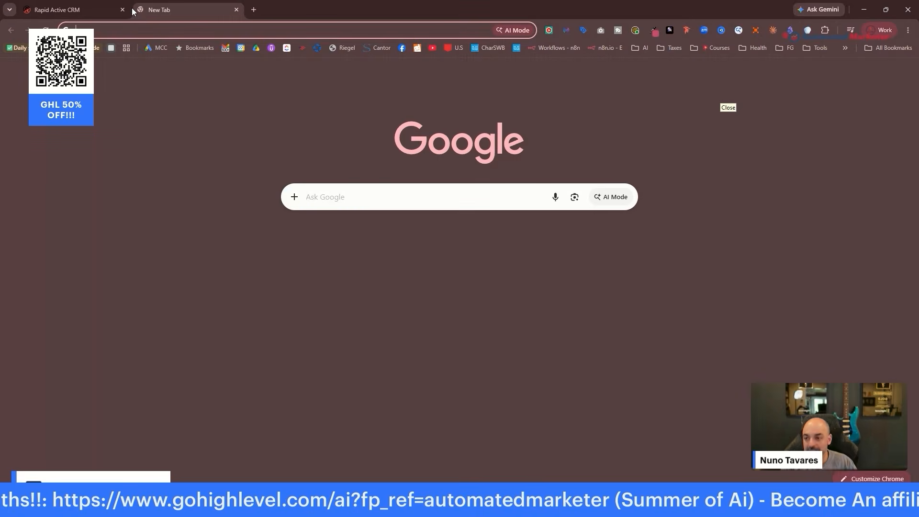
type("cl")
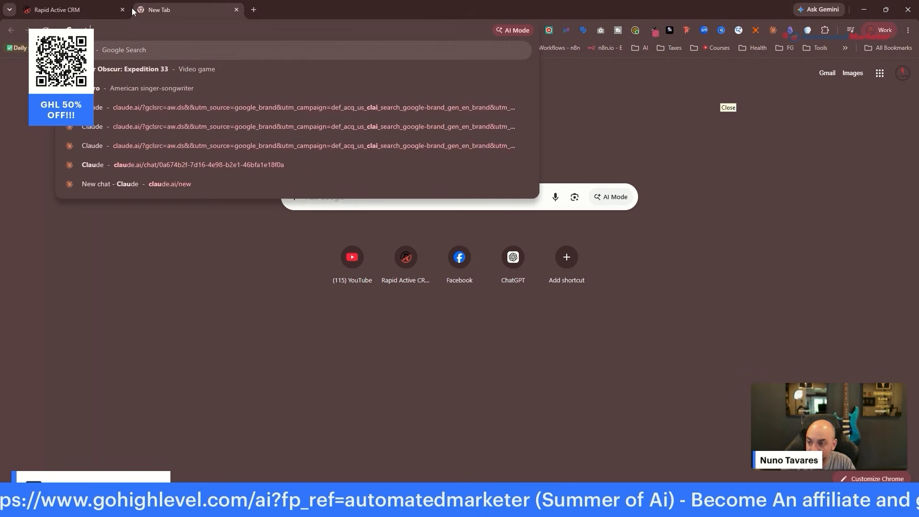
type("oudl")
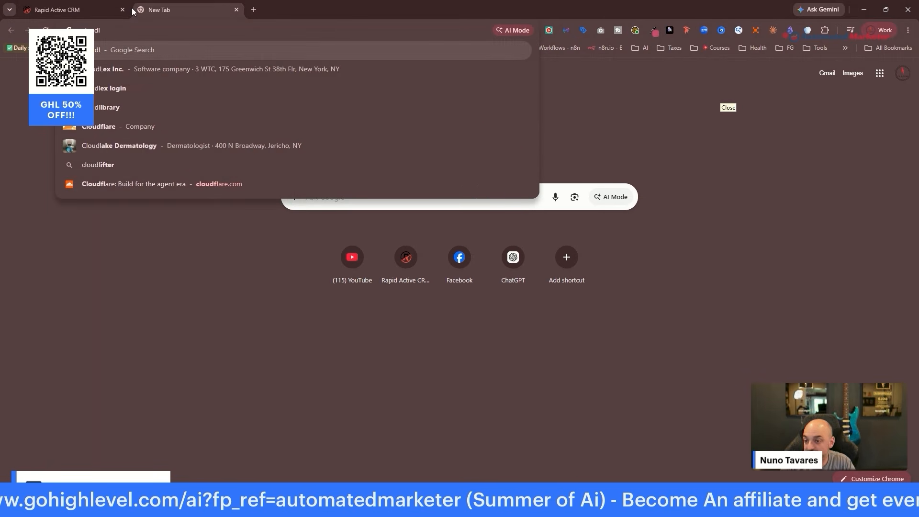
key("BackSpace")
type("flare")
key("Return")
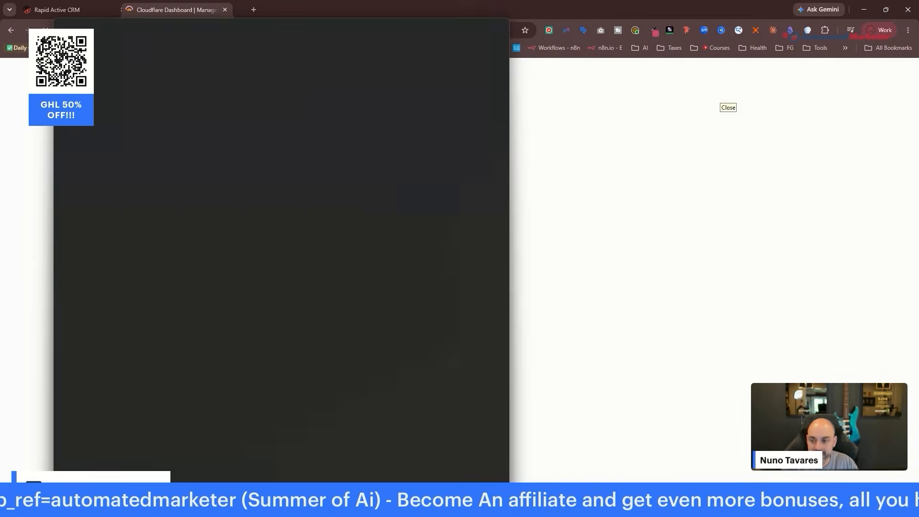
left_click(236, 10)
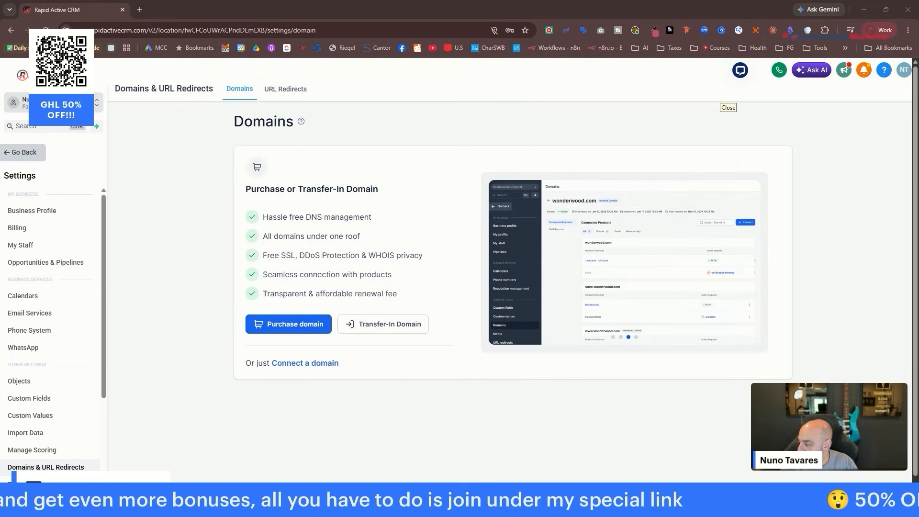
left_click_drag(207, 73, 171, 15)
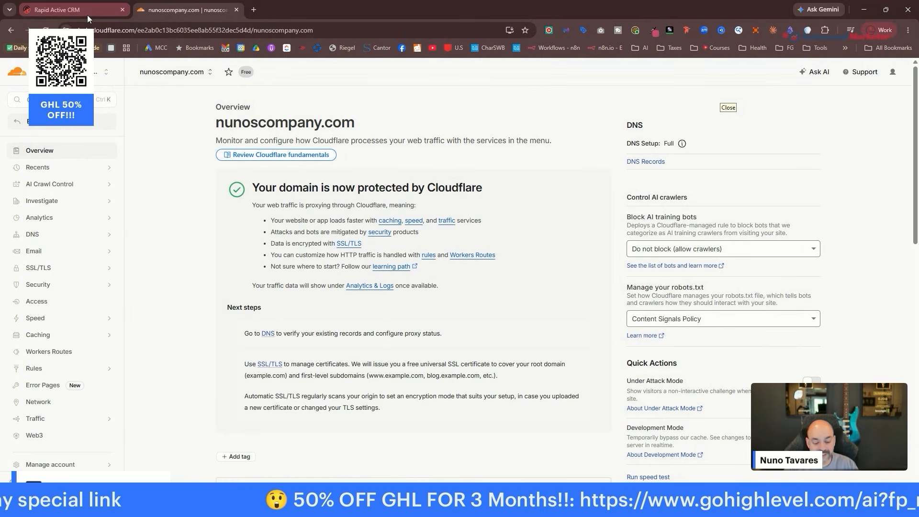
mouse_move(87, 15)
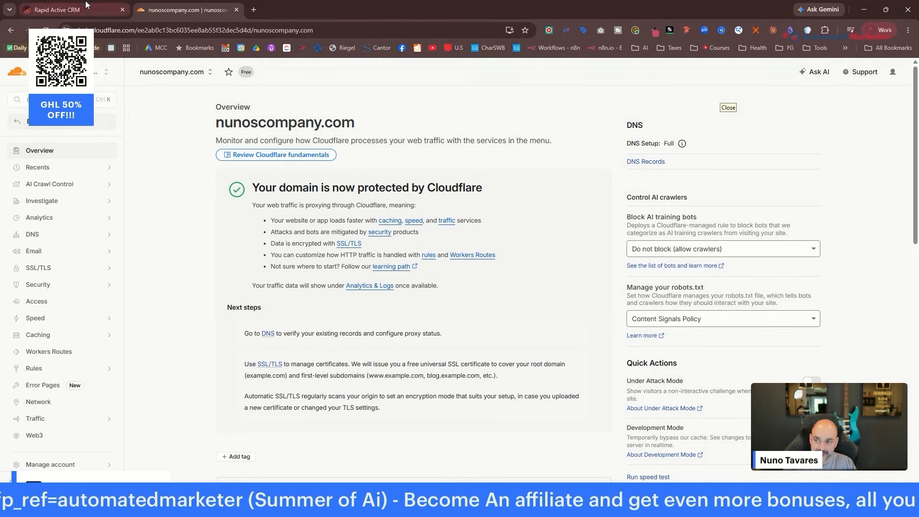
Back in the CRM, return to Settings > Domains & URL Redirects.
left_click(86, 6)
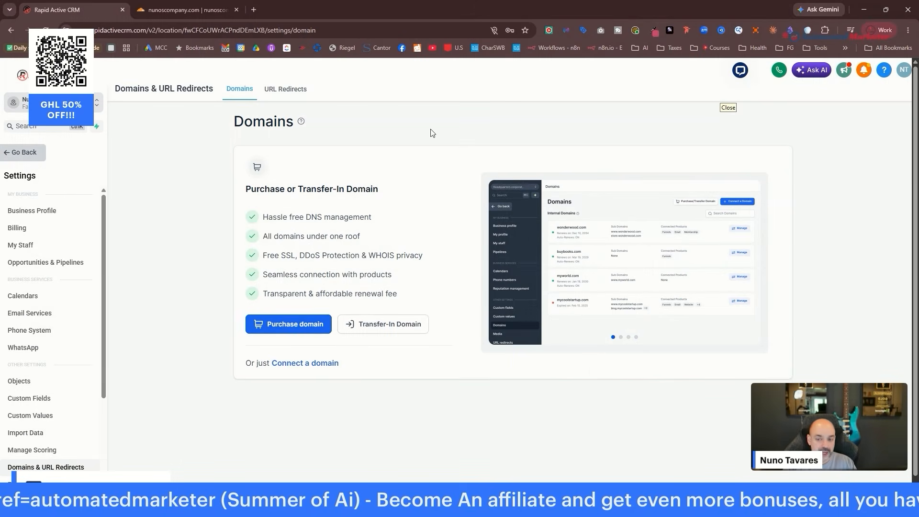
left_click(25, 152)
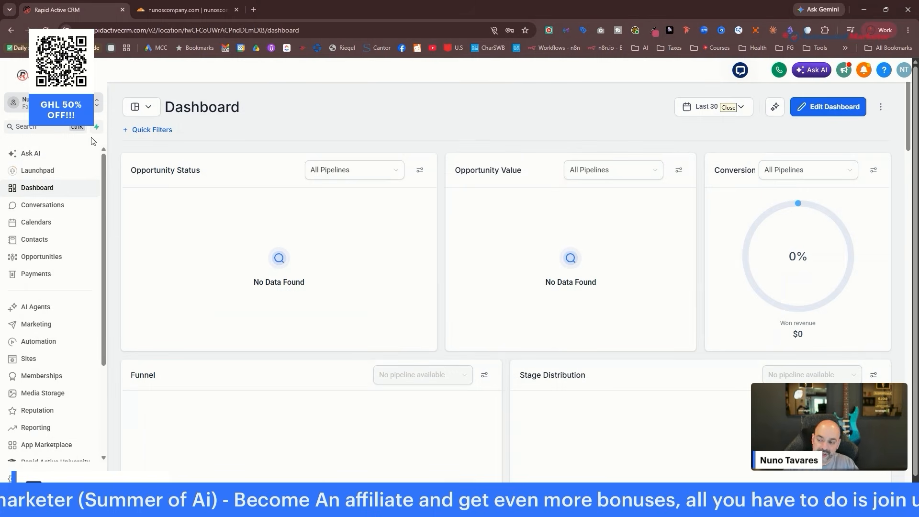
scroll(58, 220, "down", 5)
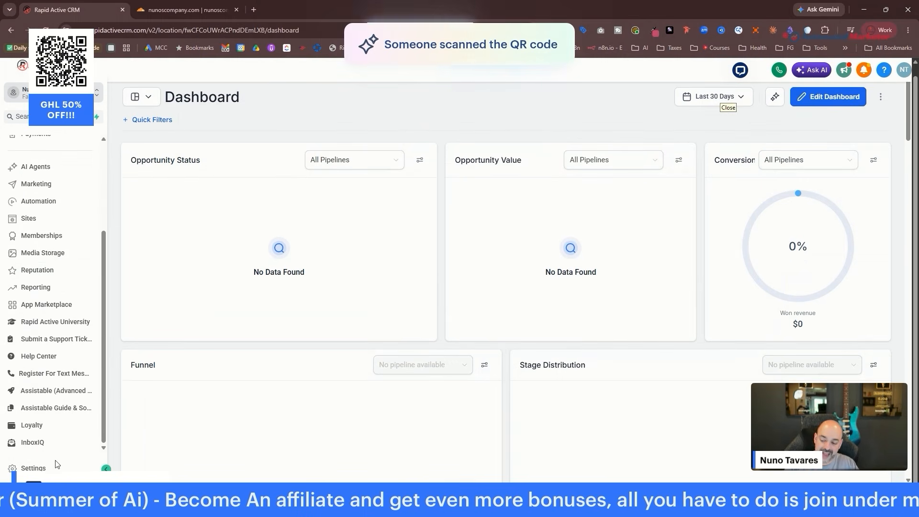
left_click(53, 467)
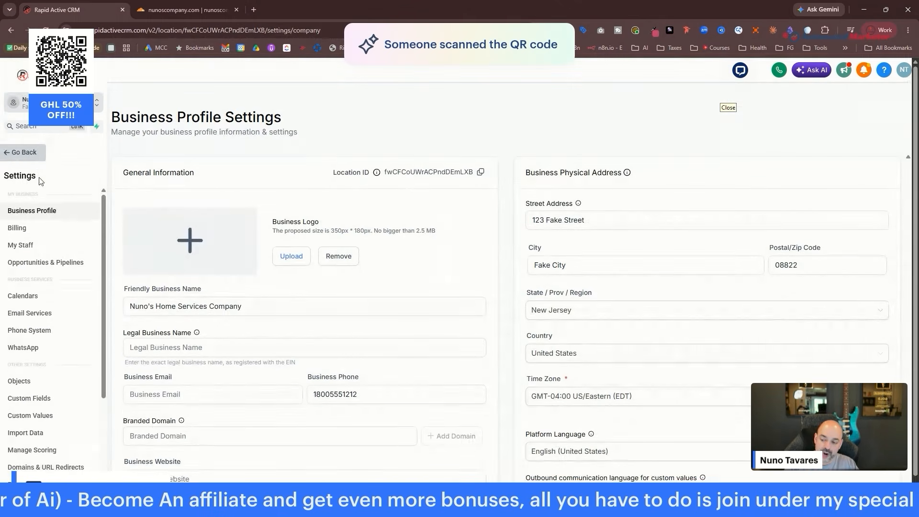
scroll(50, 237, "down", 5)
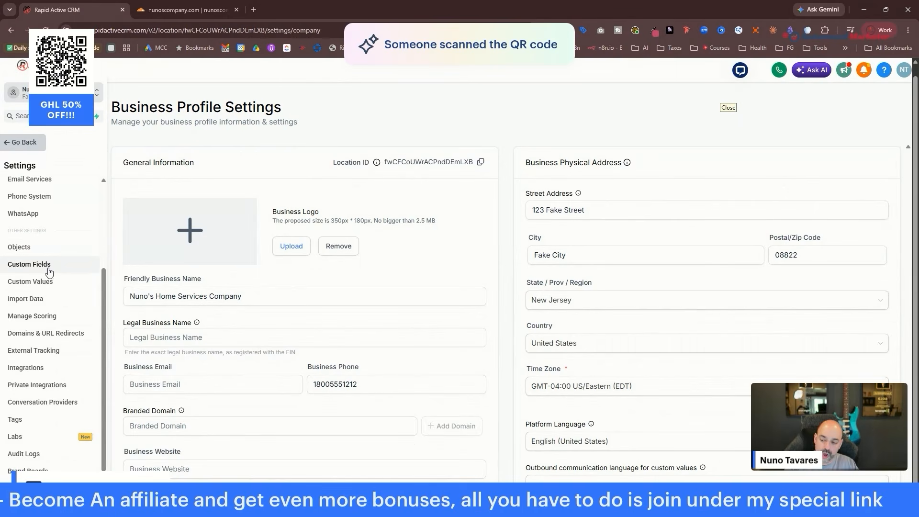
left_click(43, 336)
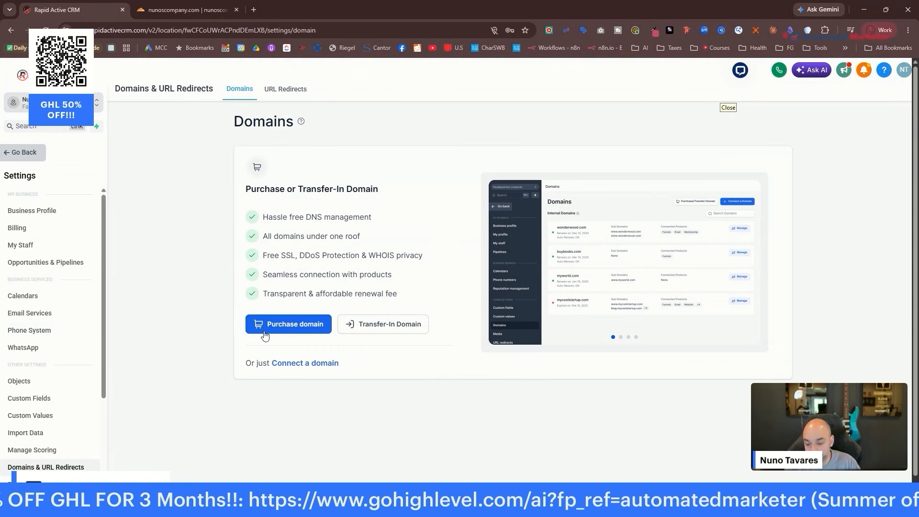
Choose Connect a domain for Funnel/Website/Store/Blog/Webinar.
left_click(322, 364)
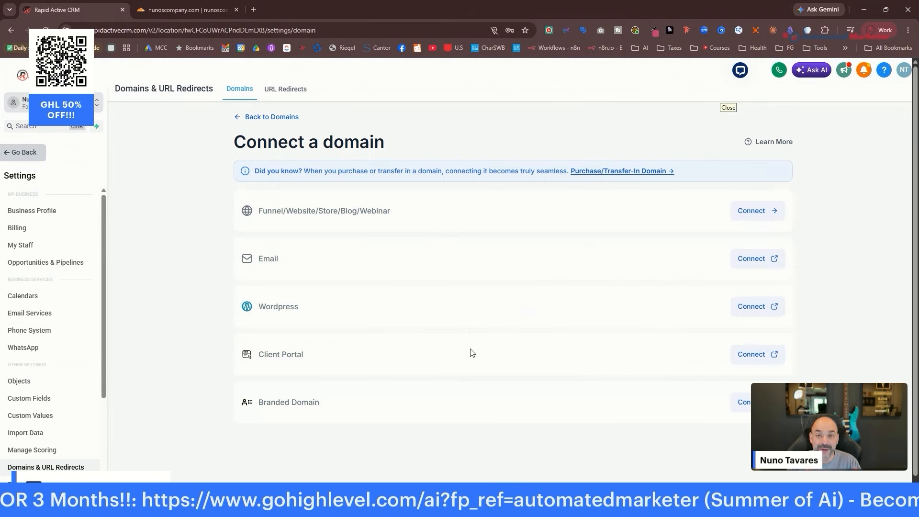
left_click(237, 117)
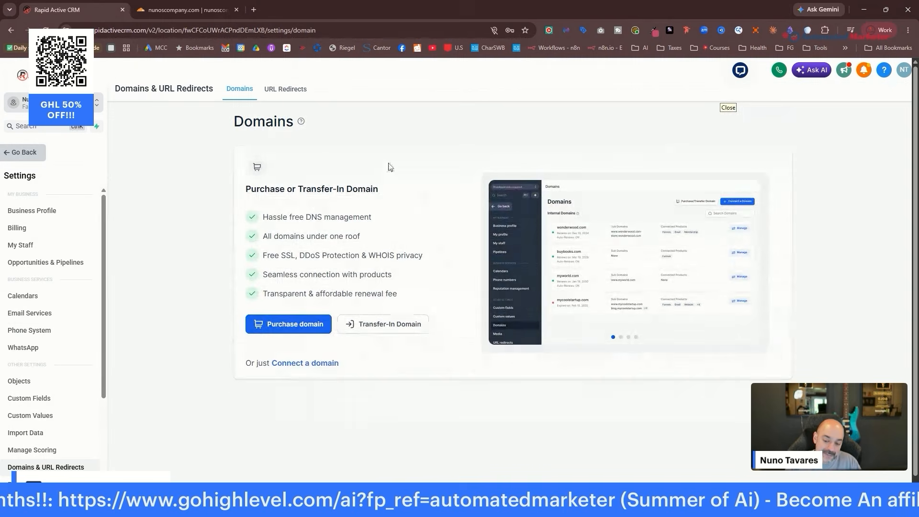
left_click(305, 365)
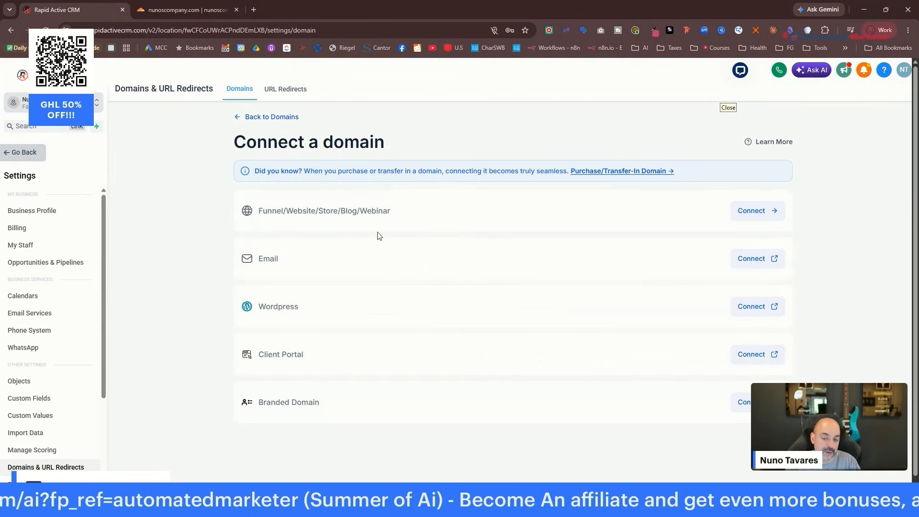
left_click(761, 214)
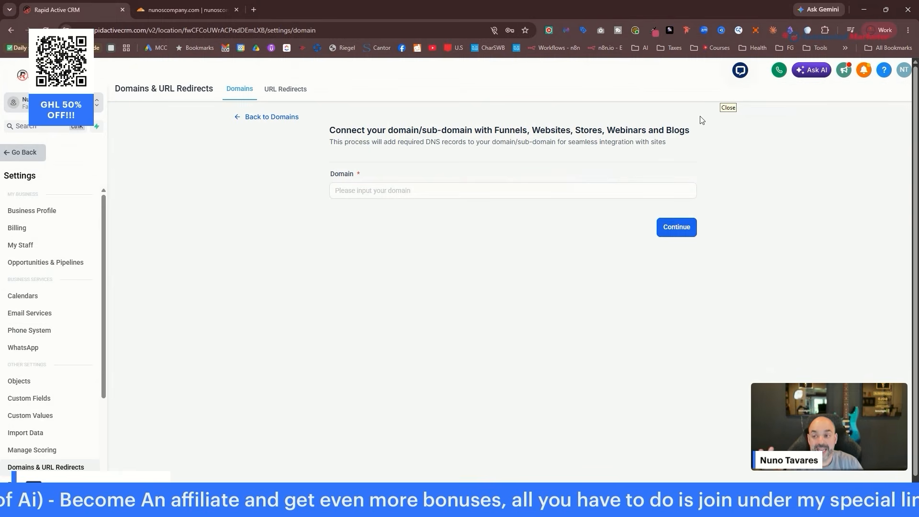
After checking it in Cloudflare, enter nunoscompany.com as the domain and continue.
left_click(223, 8)
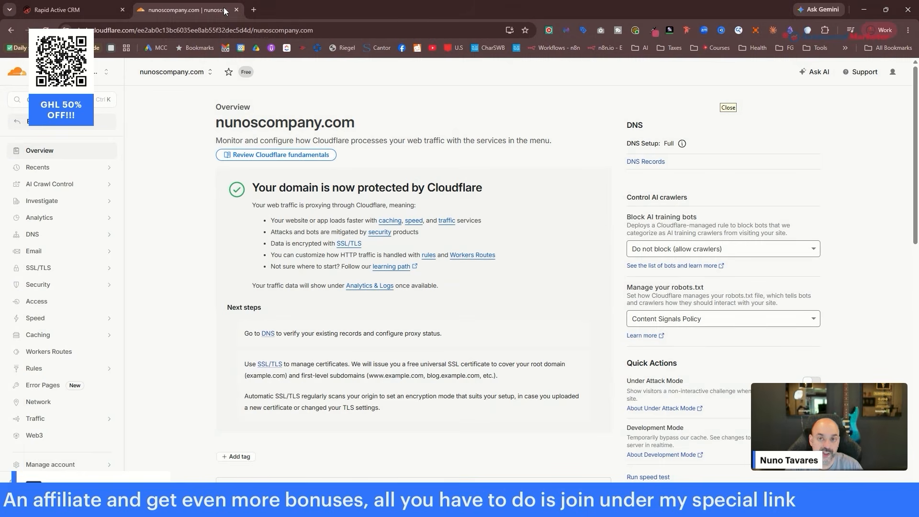
left_click(57, 9)
left_click(425, 190)
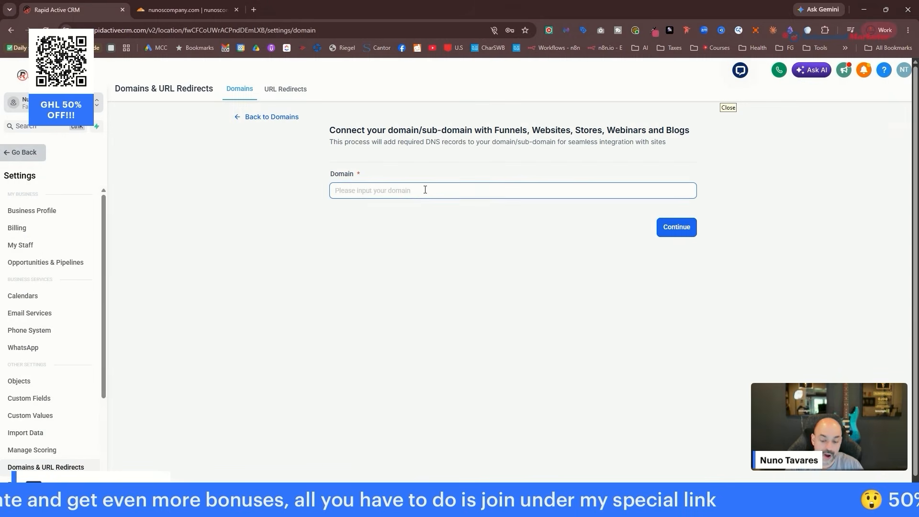
type("nunos")
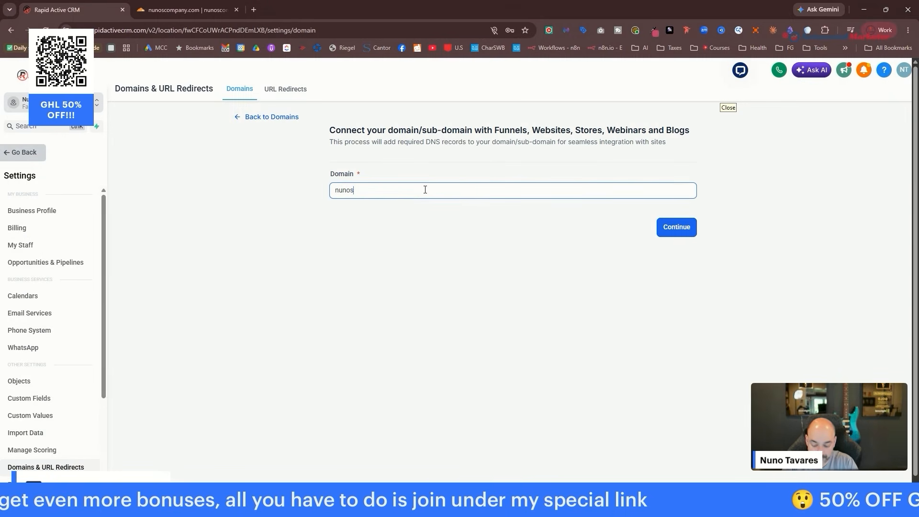
type("company.com")
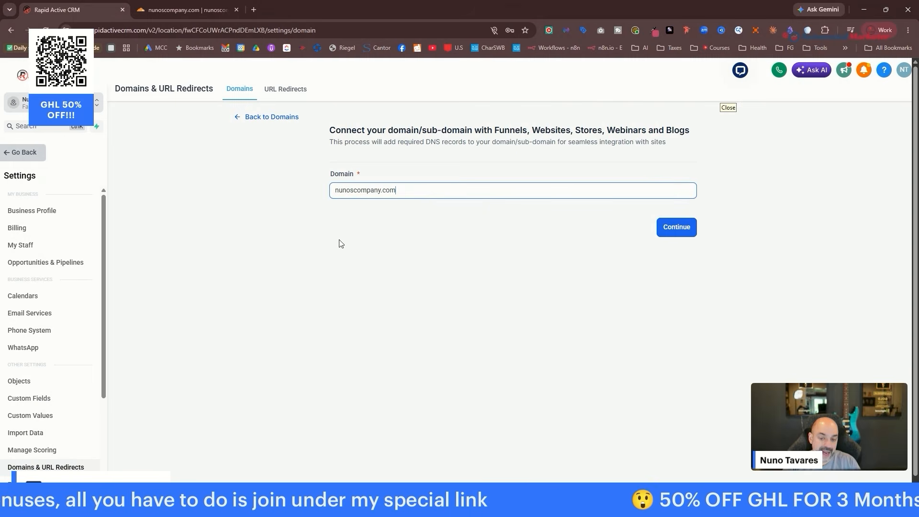
left_click(675, 228)
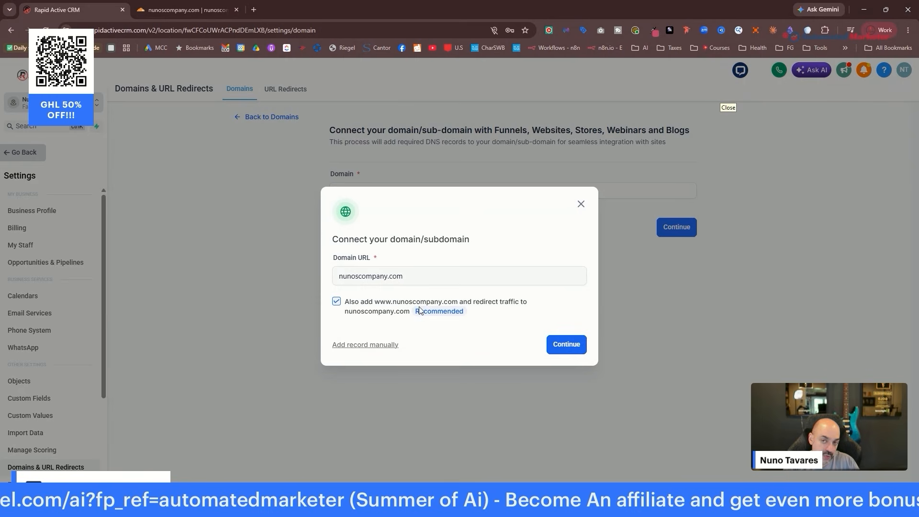
Keep the www redirect and authorize Cloudflare to add the A and CNAME records.
left_click(575, 348)
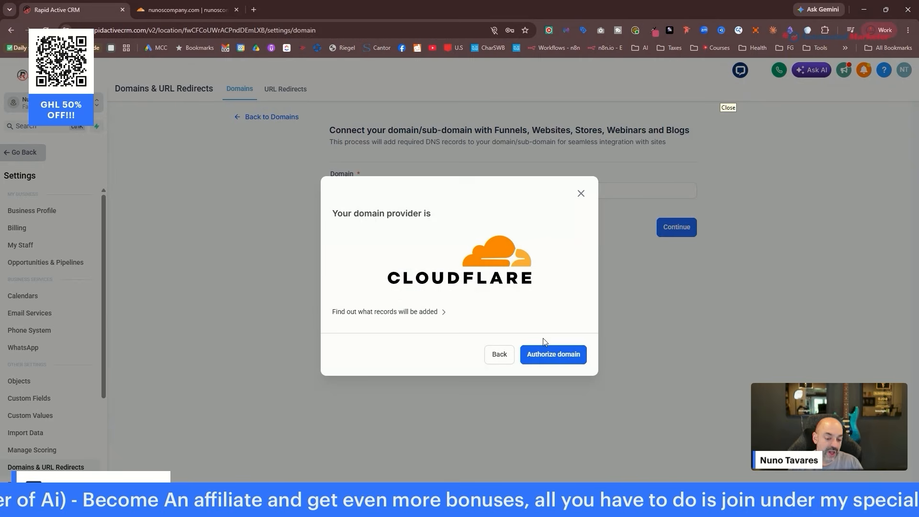
left_click(561, 364)
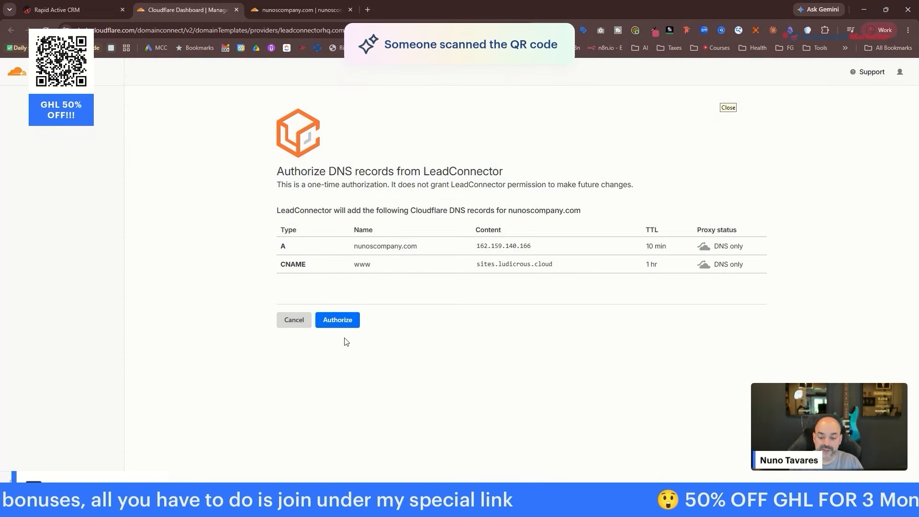
left_click(337, 320)
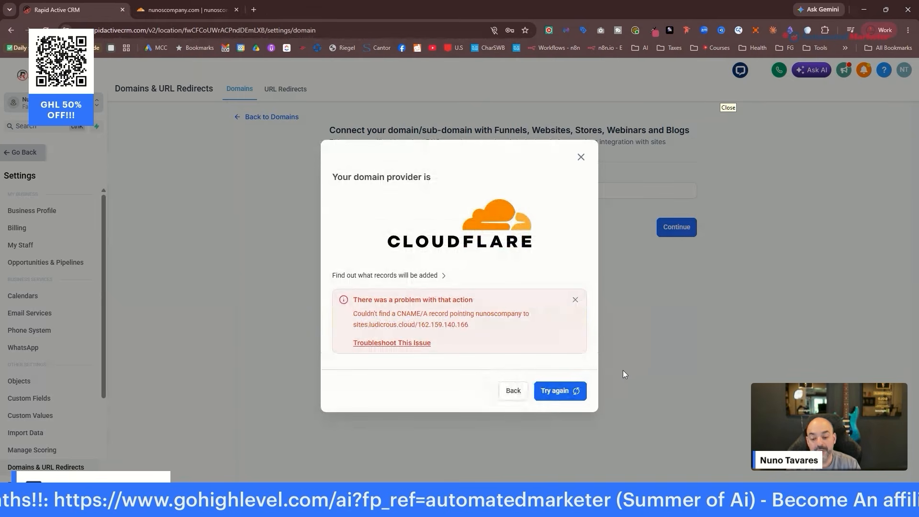
Retry DNS verification and finish connecting nunoscompany.com as a Funnel domain.
left_click(565, 390)
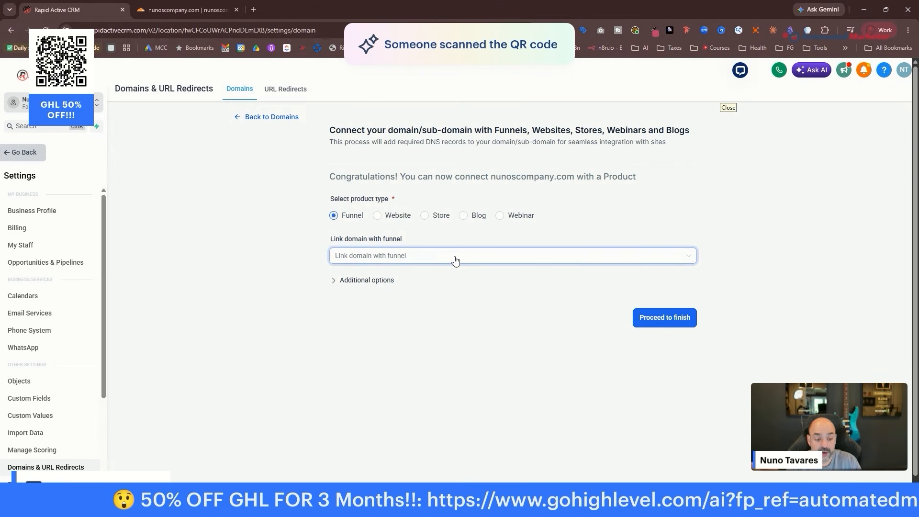
left_click(672, 320)
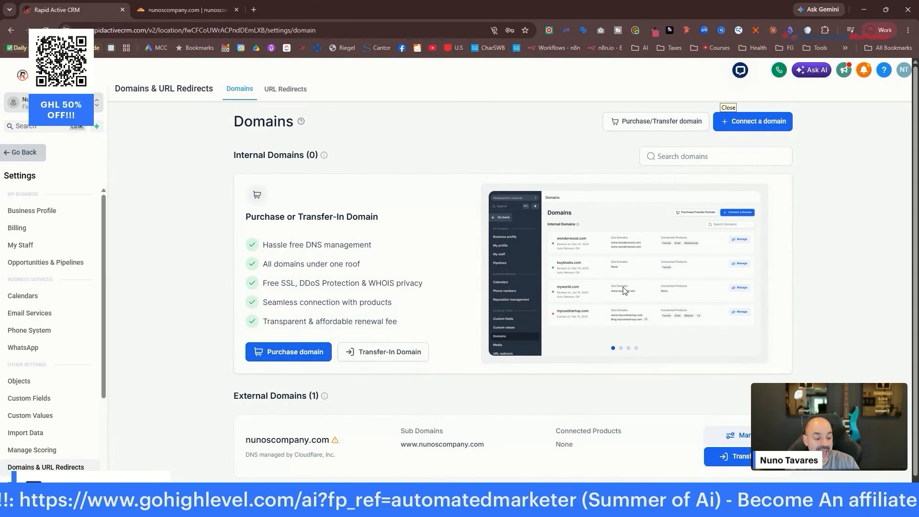
From nunoscompany.com's Manage page, connect Email and select the empty sending domain field.
left_click(730, 435)
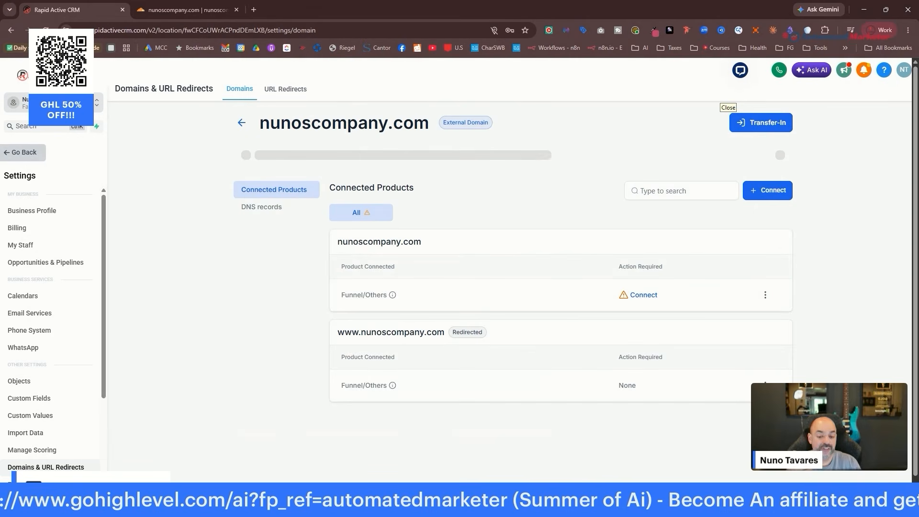
left_click(241, 123)
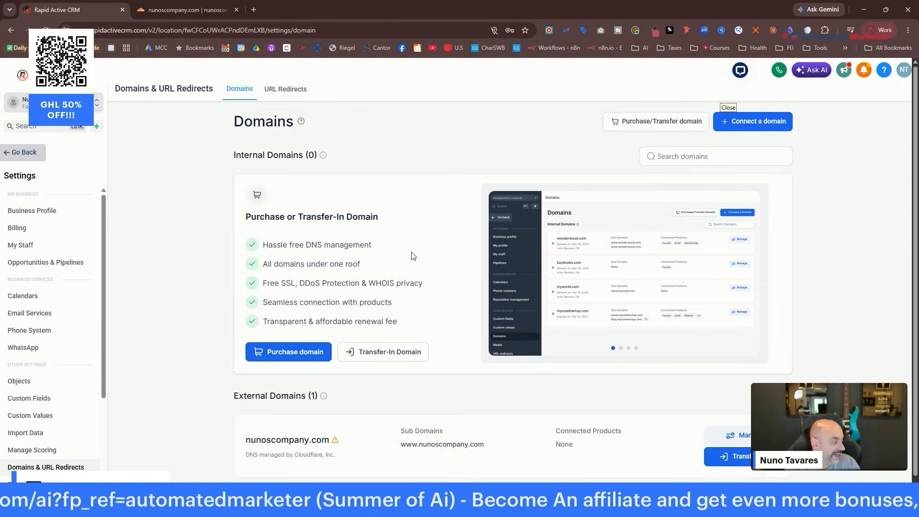
scroll(451, 262, "down", 2)
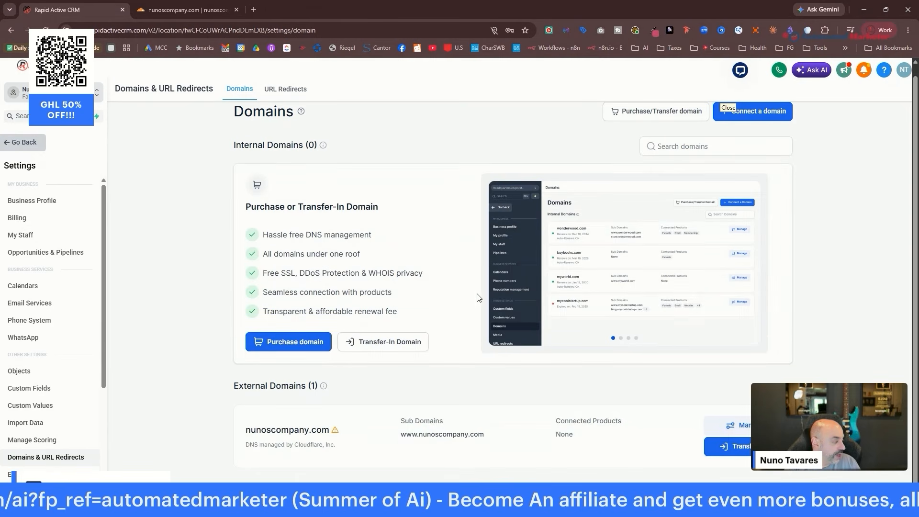
left_click(740, 429)
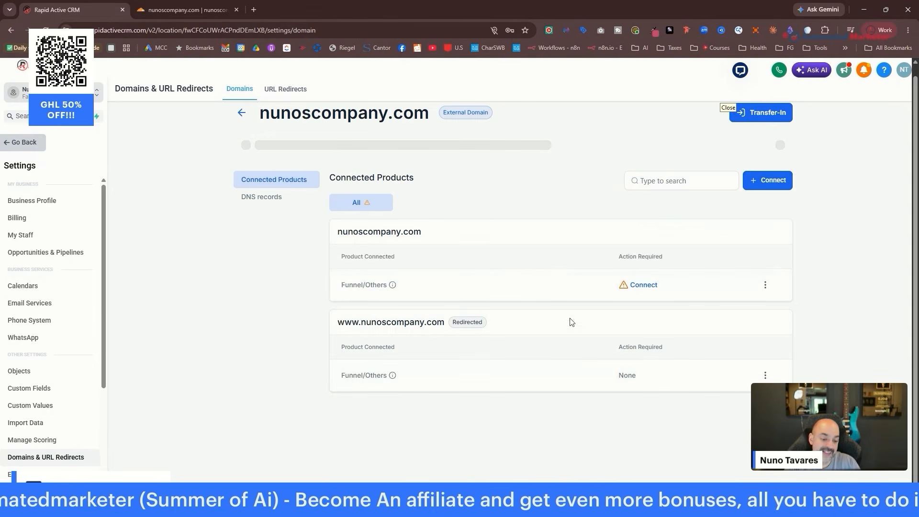
left_click(768, 189)
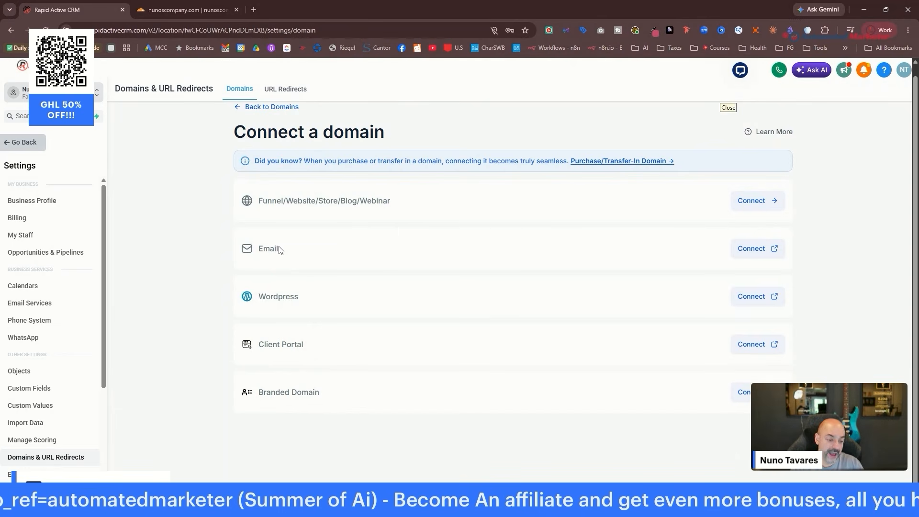
left_click(769, 253)
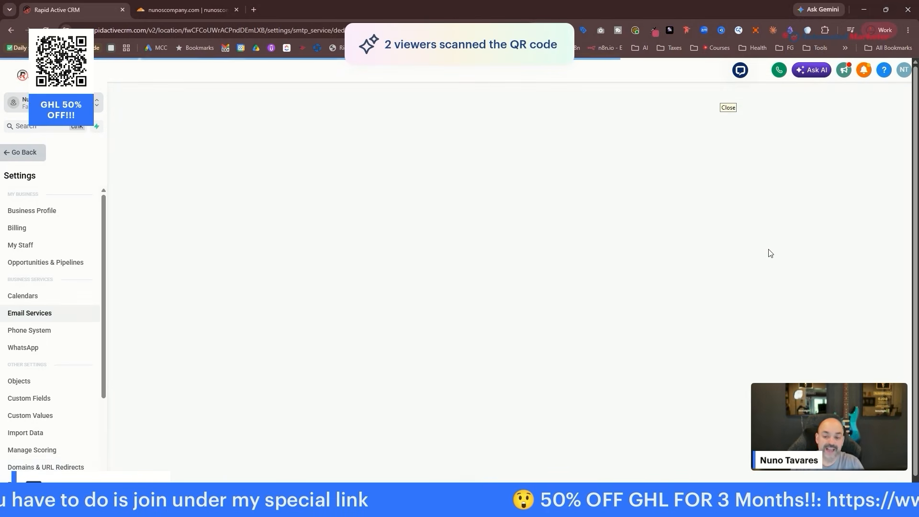
left_click(311, 196)
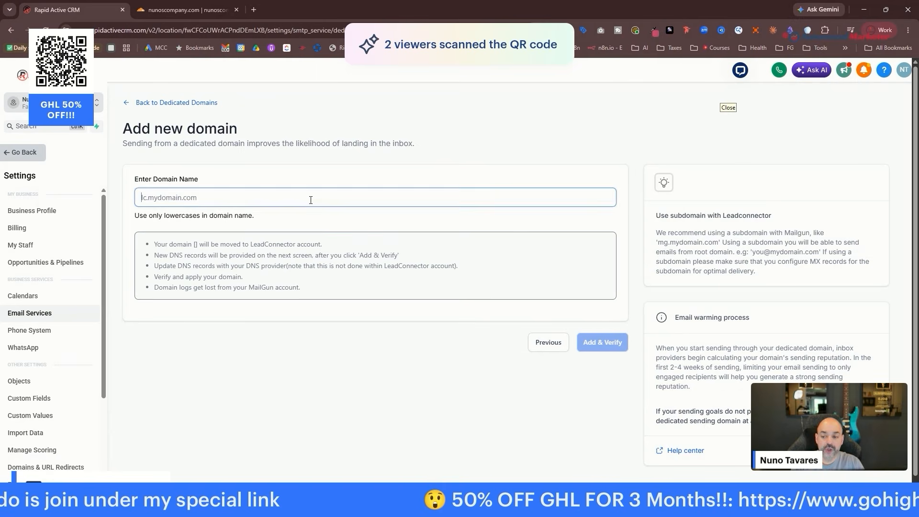
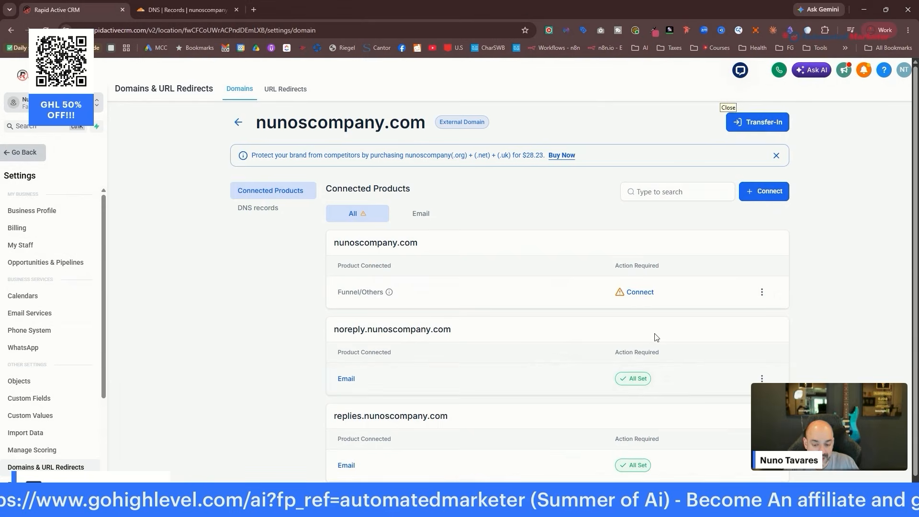
Open the Connect a domain options for nunoscompany.com, whose noreply and replies subdomains show All Set.
scroll(622, 378, "down", 2)
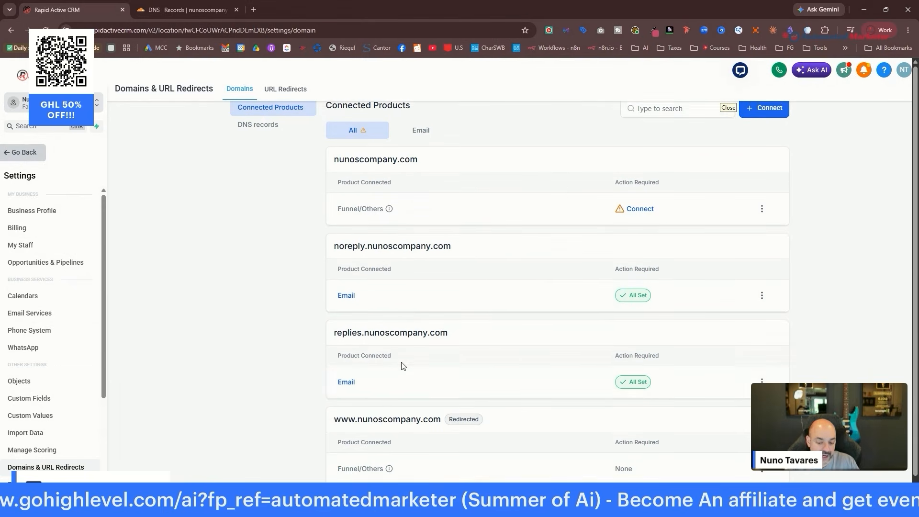
scroll(443, 454, "up", 2)
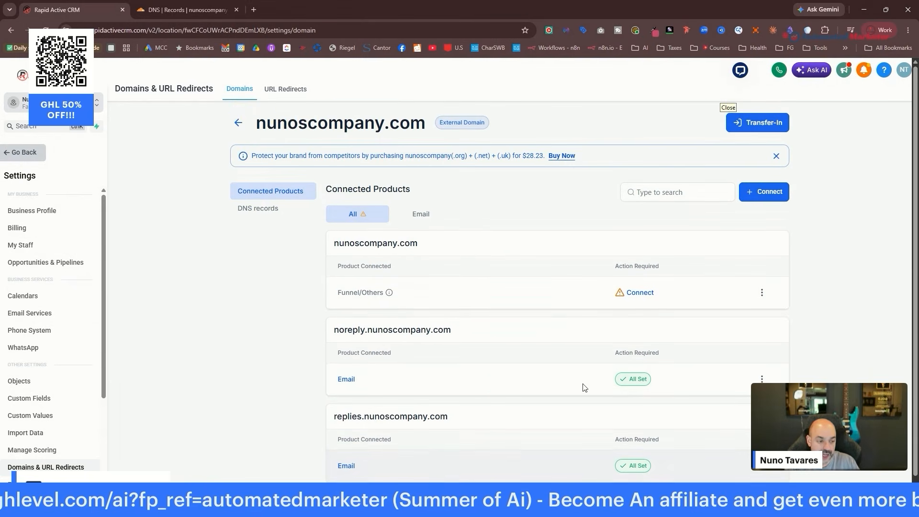
left_click(772, 194)
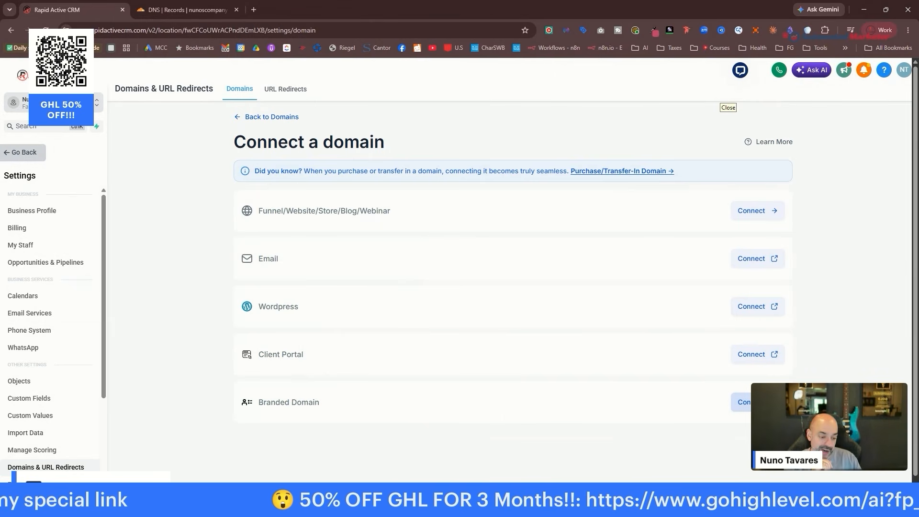
Choose Connect for Branded Domain to reach Business Profile Settings.
left_click(746, 398)
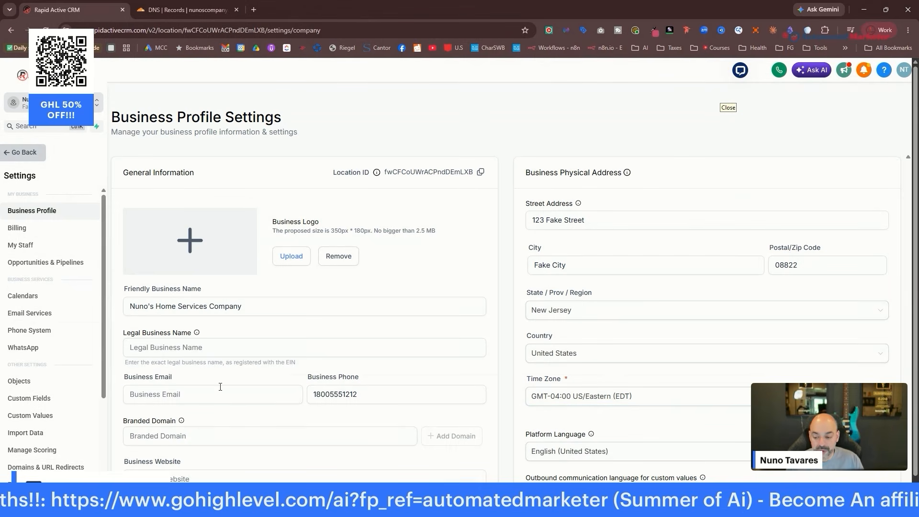
Add link.nunoscompany.com as the branded domain and send it to Cloudflare for authorization.
scroll(209, 384, "down", 1)
left_click(175, 388)
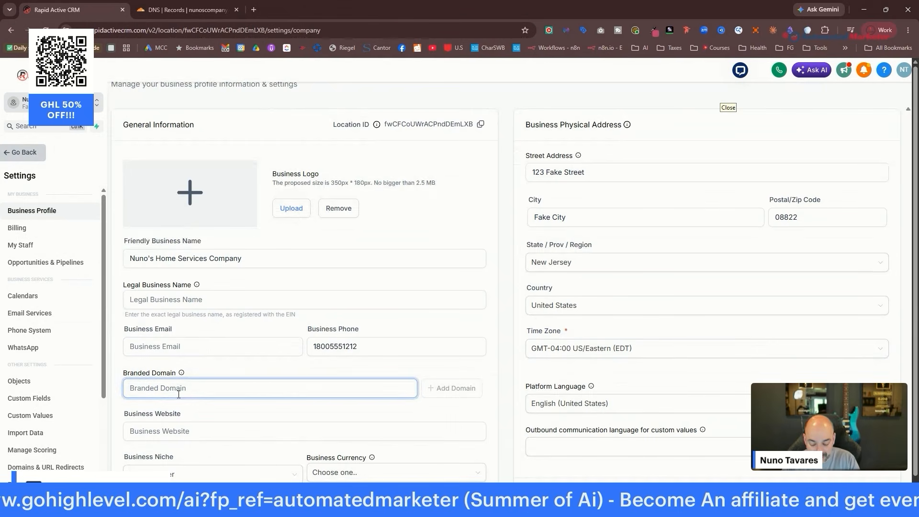
type("link")
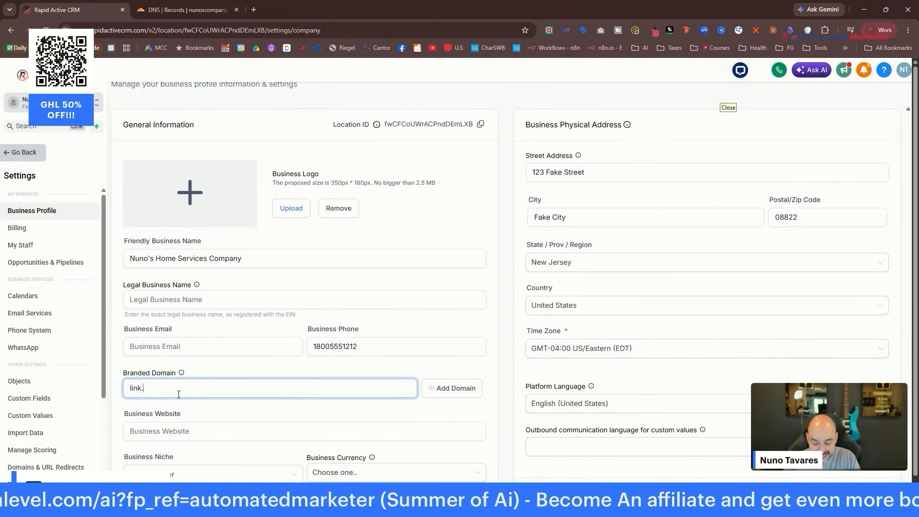
type(".nunoscompany.com")
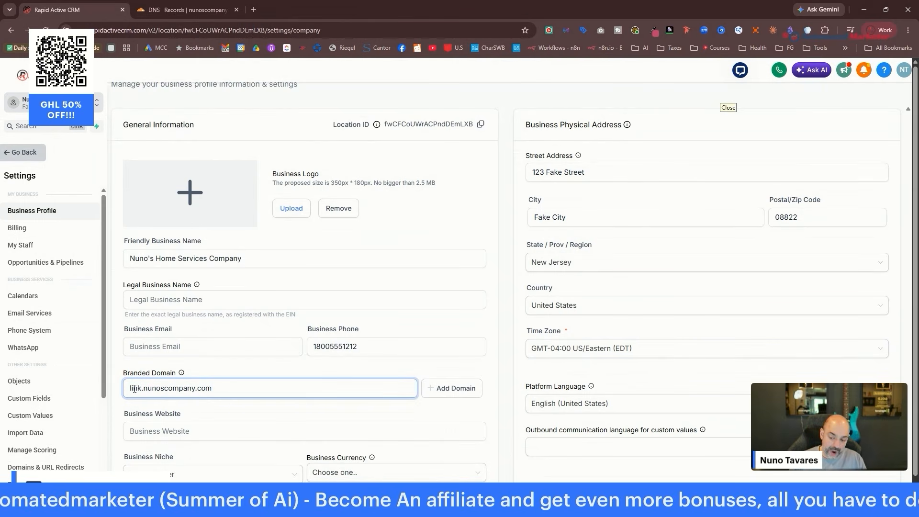
left_click_drag(142, 387, 129, 386)
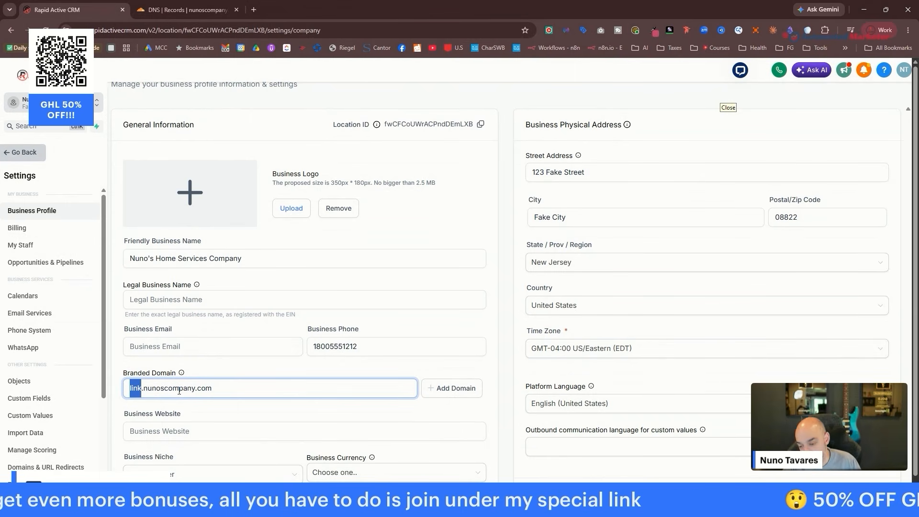
left_click(457, 388)
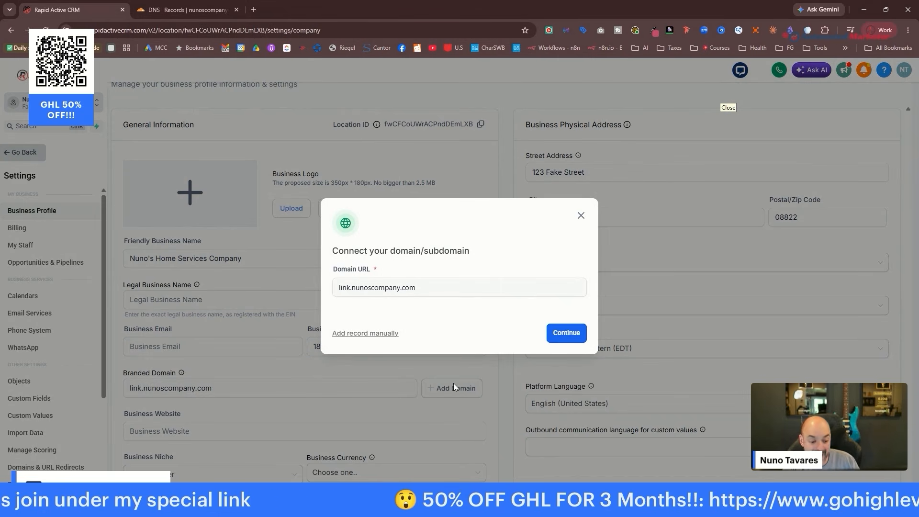
left_click(565, 333)
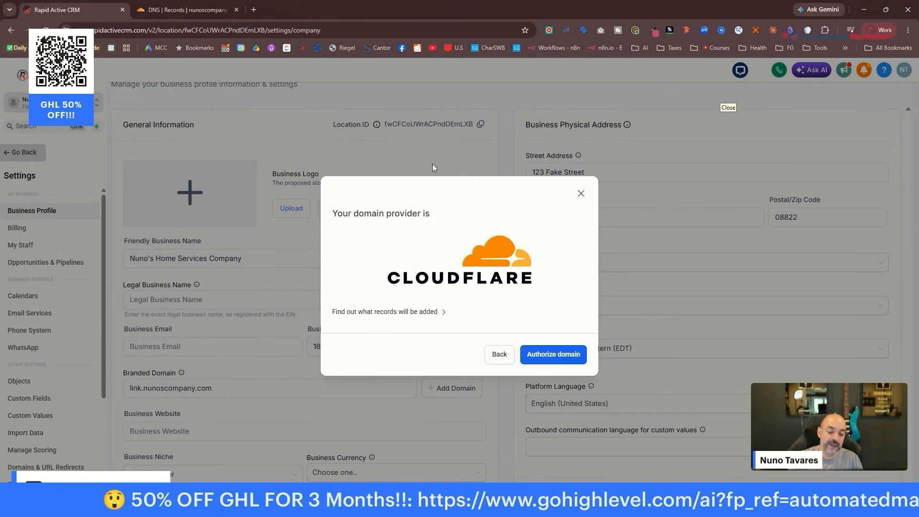
left_click(558, 358)
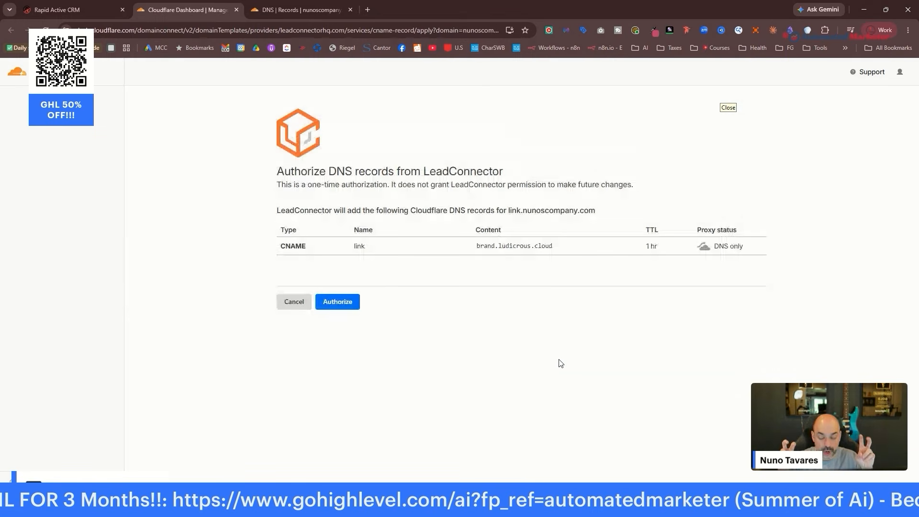
Approve the Cloudflare CNAME record link pointing to brand.ludicrous.cloud.
left_click(347, 304)
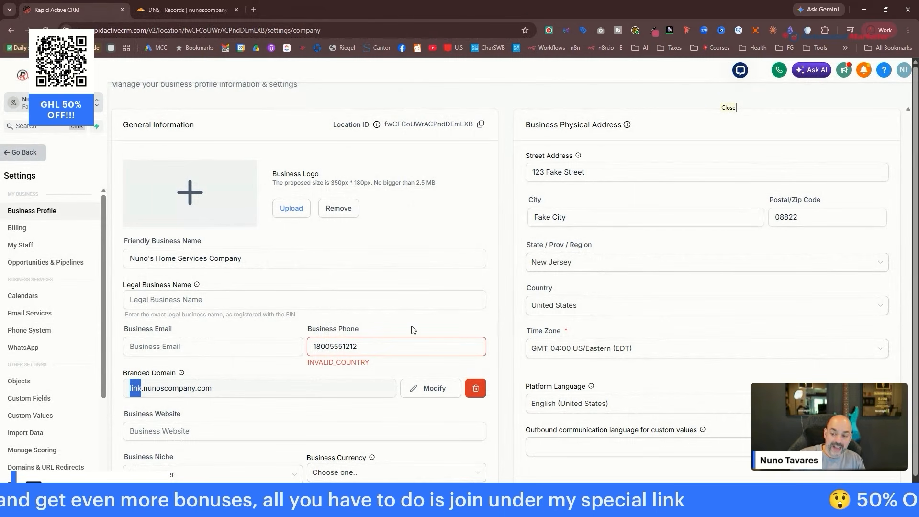
Return through Domains & URL Redirects to the Connect a domain options for nunoscompany.com.
scroll(416, 242, "down", 4)
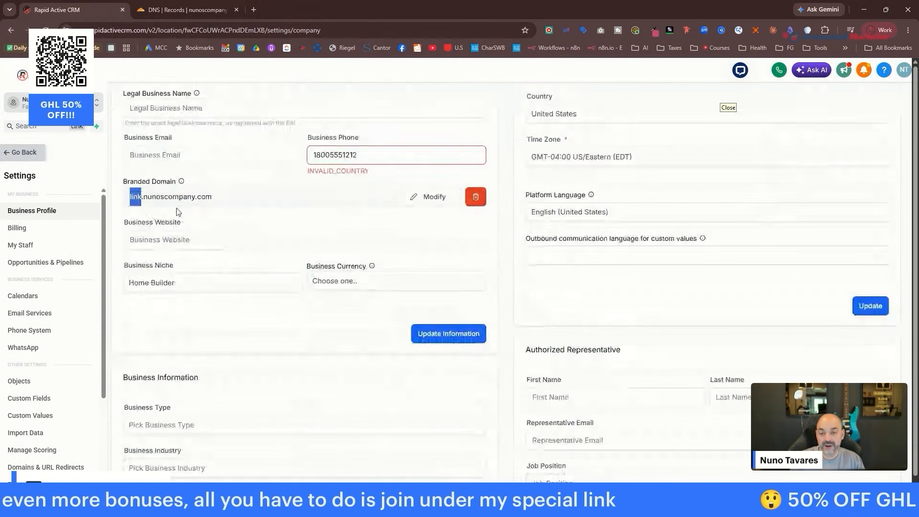
left_click(178, 212)
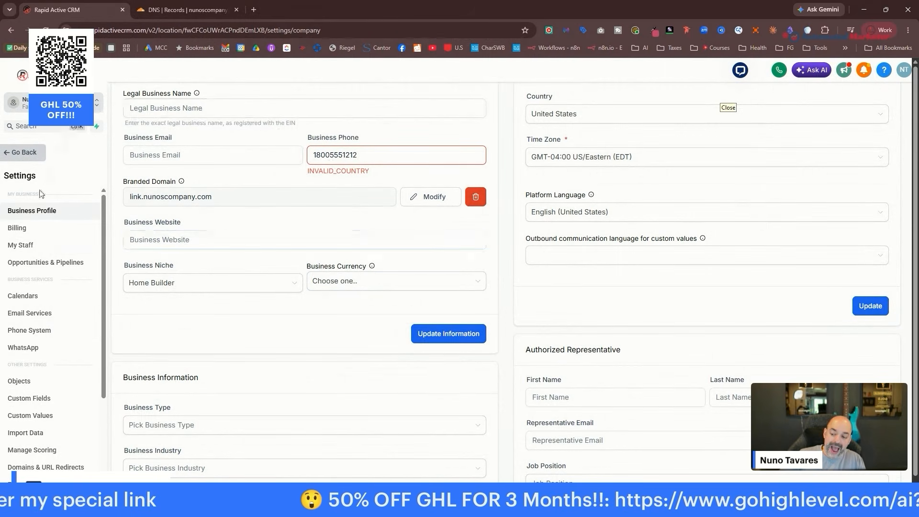
scroll(33, 273, "down", 3)
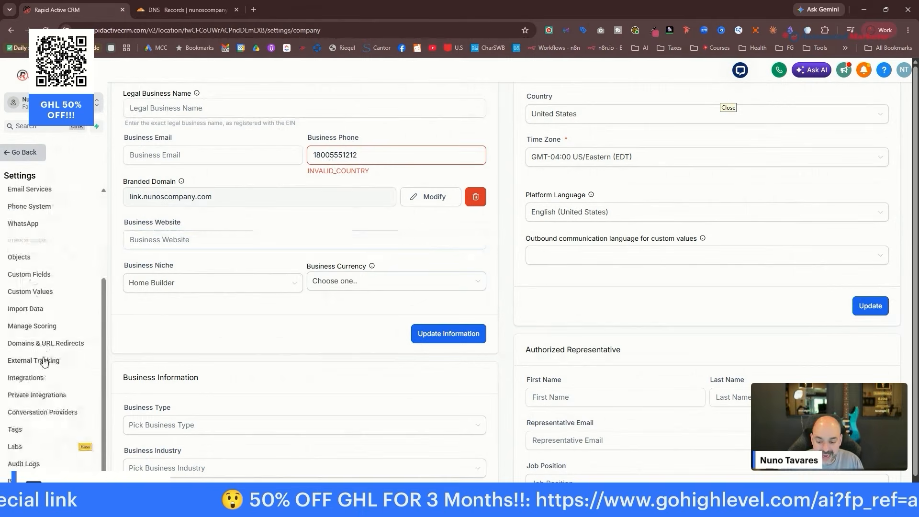
left_click(47, 343)
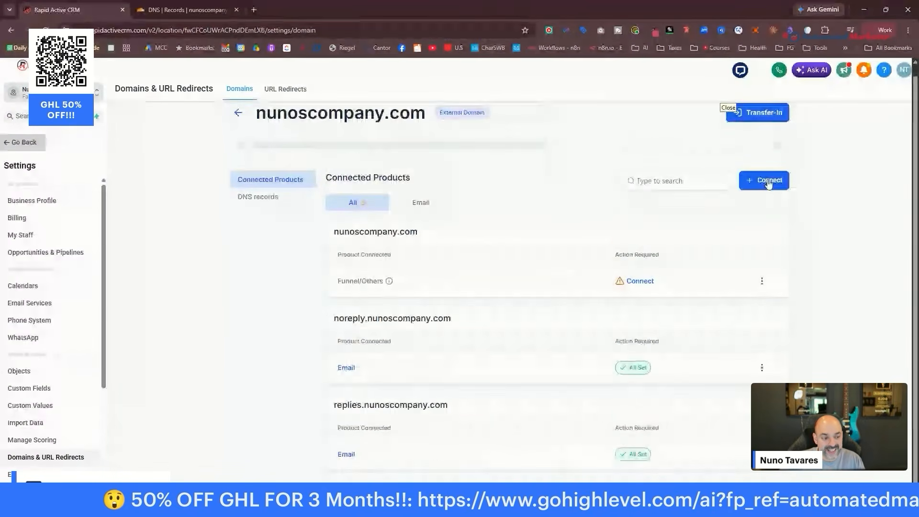
left_click(763, 179)
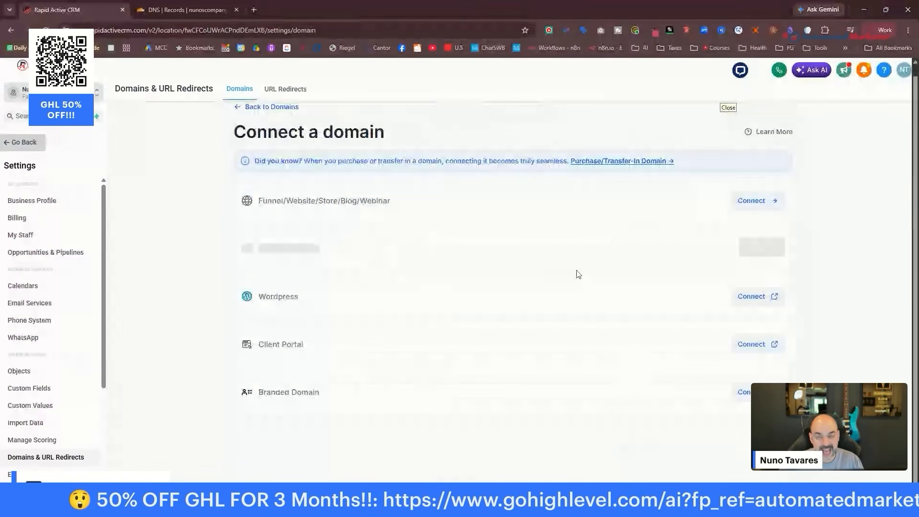
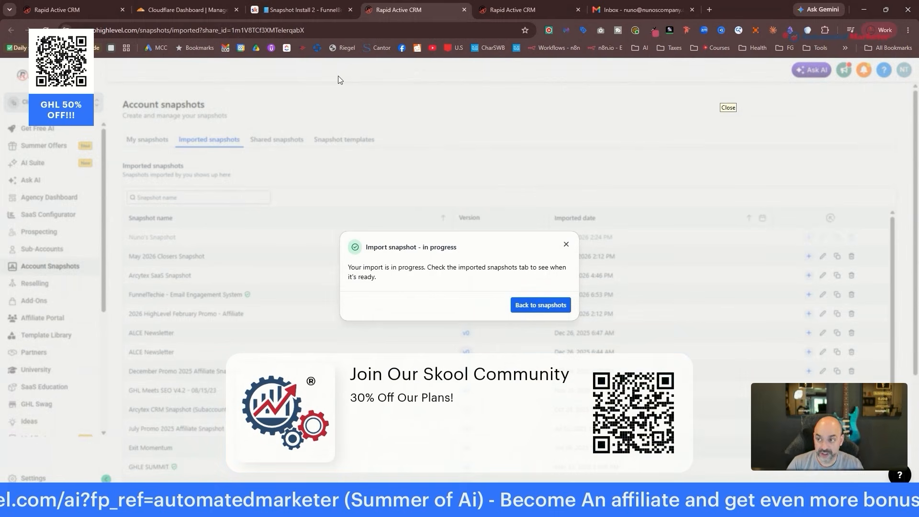
Select the domain in the page address, then move to the Skool Snapshot Install 2 lesson.
left_click_drag(138, 29, 58, 27)
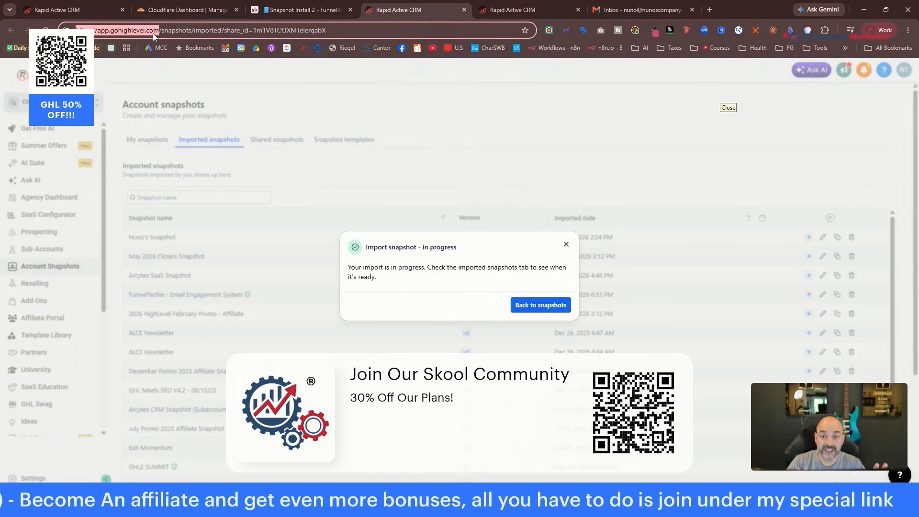
left_click(312, 8)
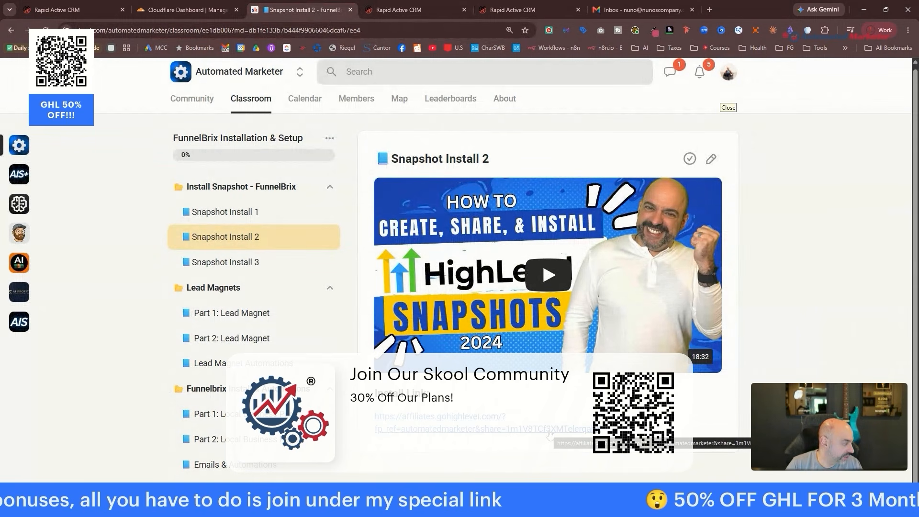
Cycle through the Cloudflare and Gmail tabs back to the HighLevel Summer of AI page.
left_click(177, 14)
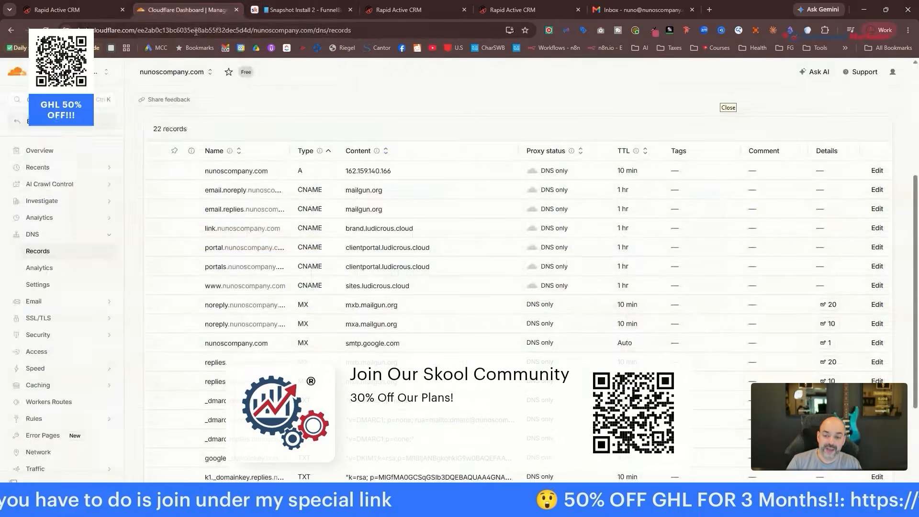
left_click(632, 9)
left_click(505, 10)
left_click(622, 11)
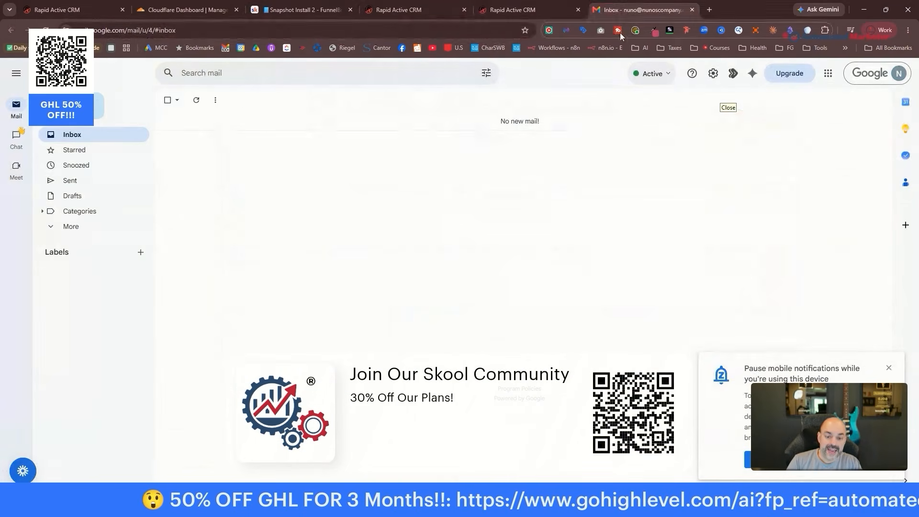
left_click(494, 10)
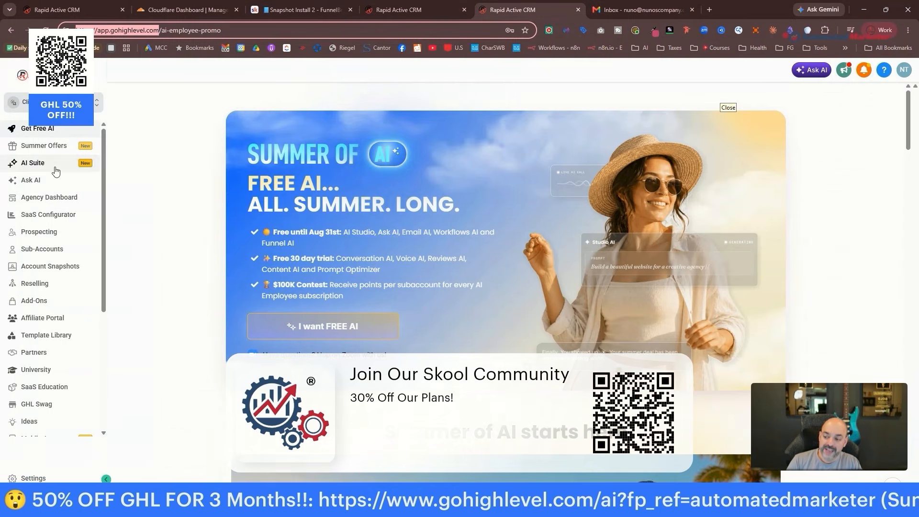
Show the imported snapshots list with Nuno's Snapshot at the top, then briefly search 'nuno' in the sub-account switcher.
left_click(49, 267)
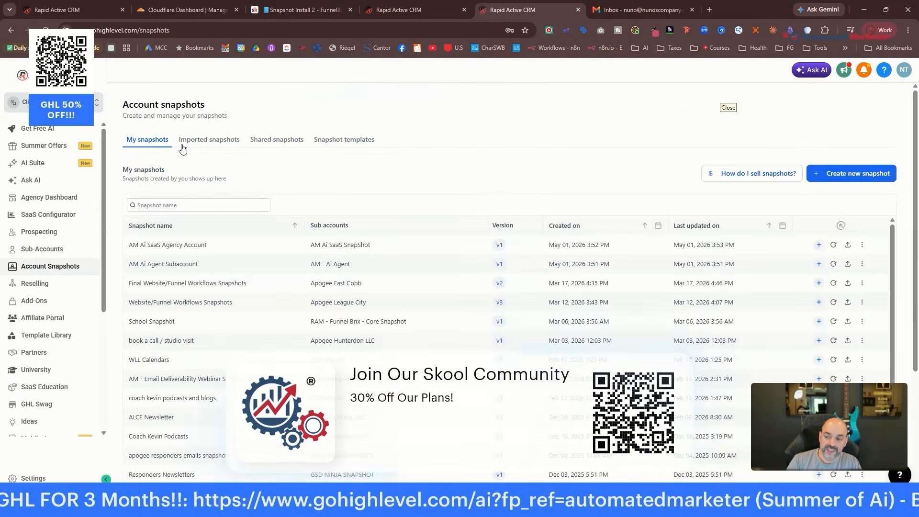
left_click(206, 141)
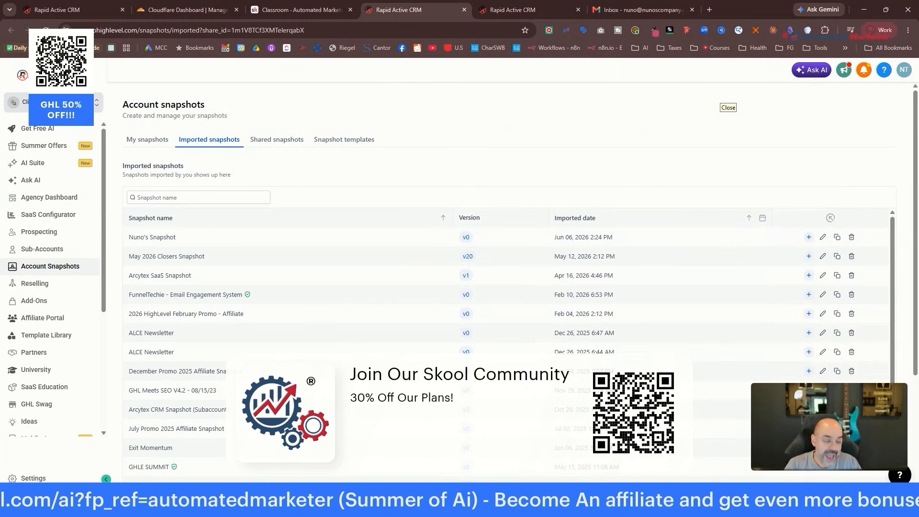
left_click(57, 103)
left_click(258, 104)
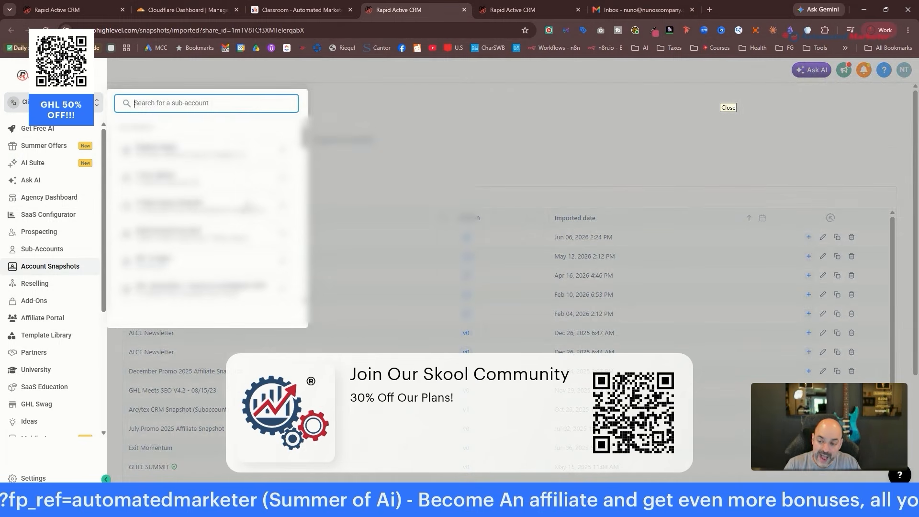
type("n")
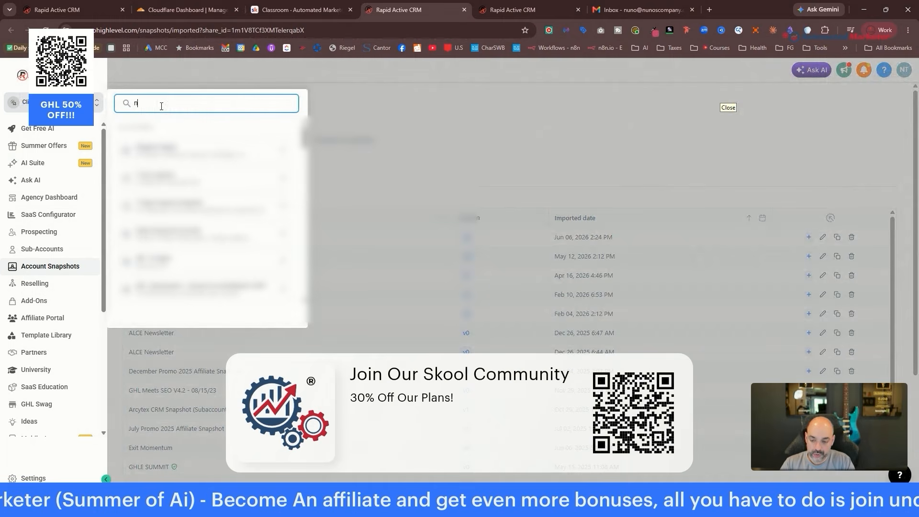
type("u")
key("BackSpace")
key("BackSpace")
type("nuno")
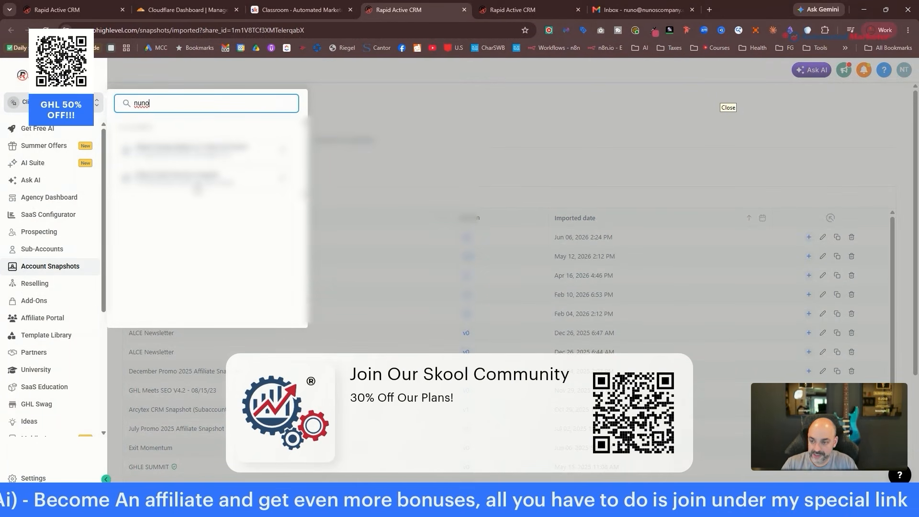
left_click(427, 109)
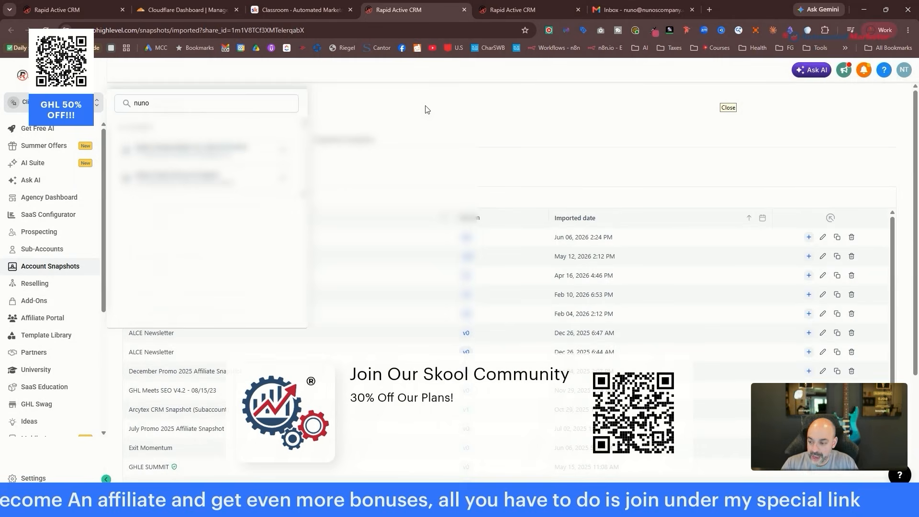
left_click(50, 252)
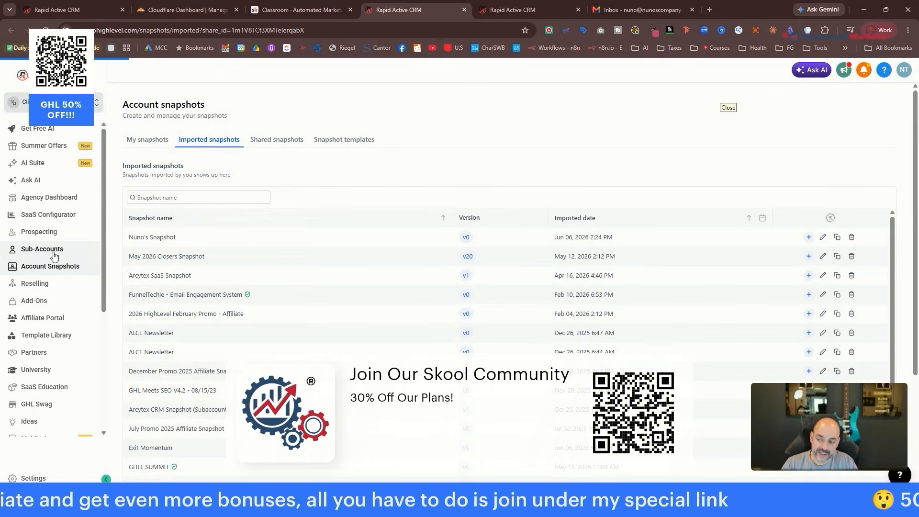
type("nuno h")
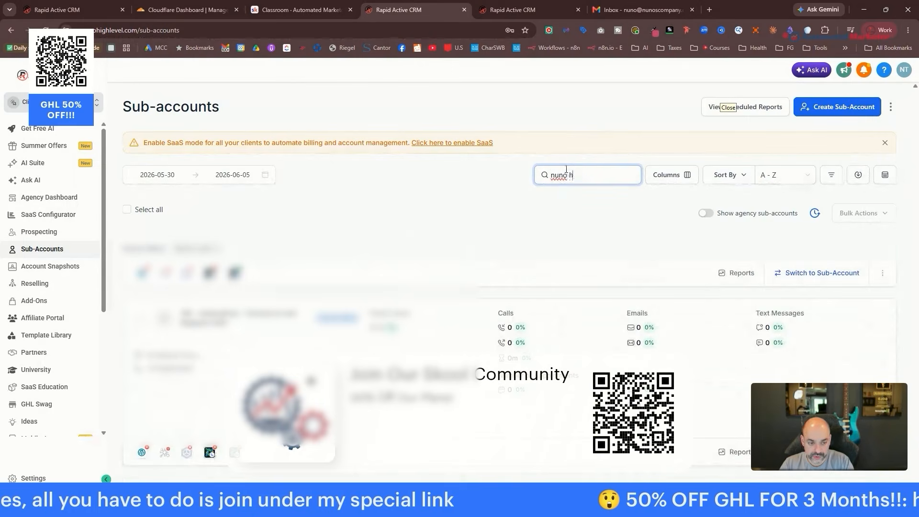
type("om")
key("BackSpace")
key("BackSpace")
key("BackSpace")
key("BackSpace")
type("'s")
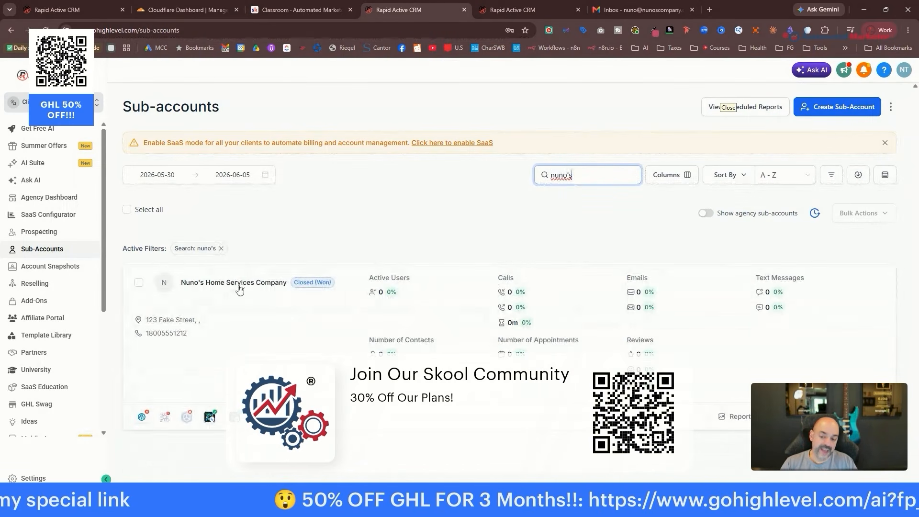
left_click(239, 286)
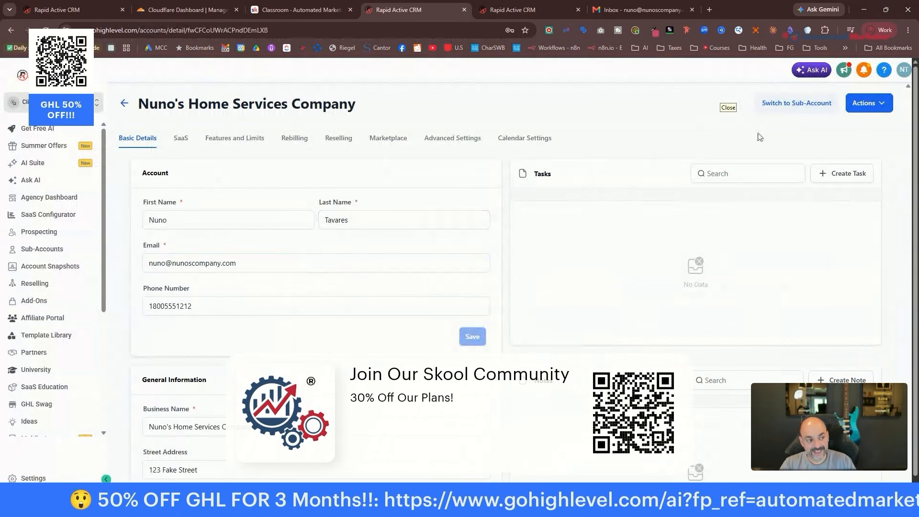
Start loading Imported - Nuno's Snapshot into the account and proceed past asset selection.
left_click(882, 104)
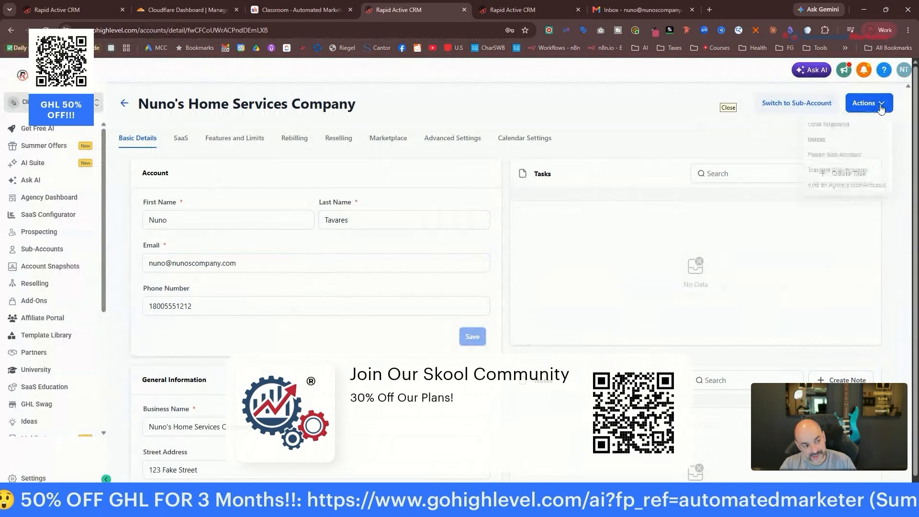
left_click(859, 125)
left_click(504, 297)
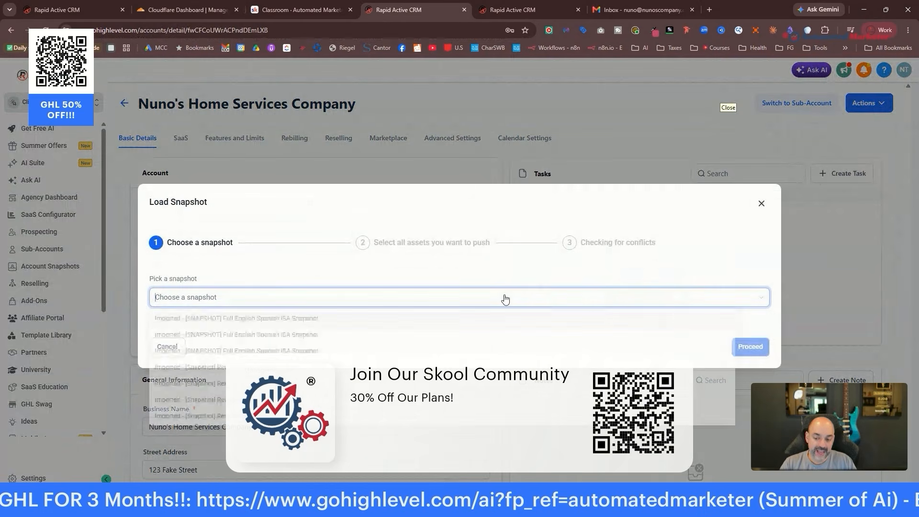
type("nuno")
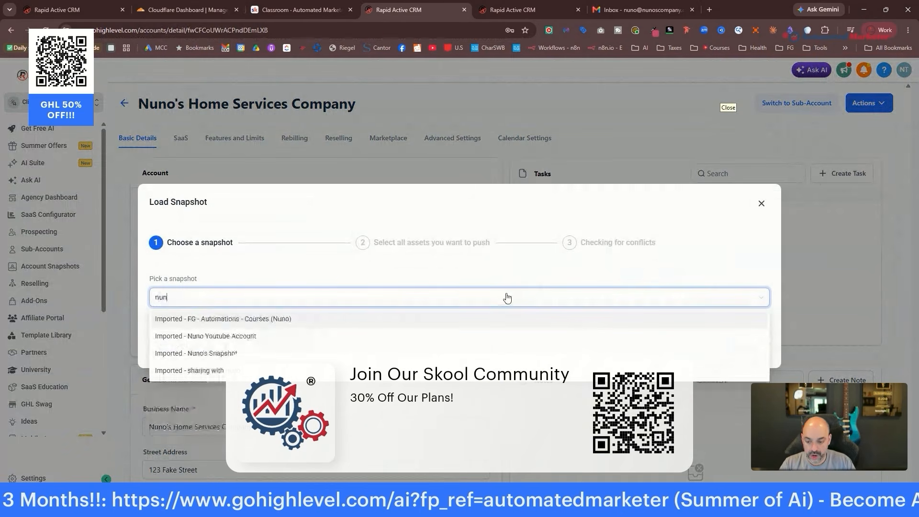
left_click(274, 353)
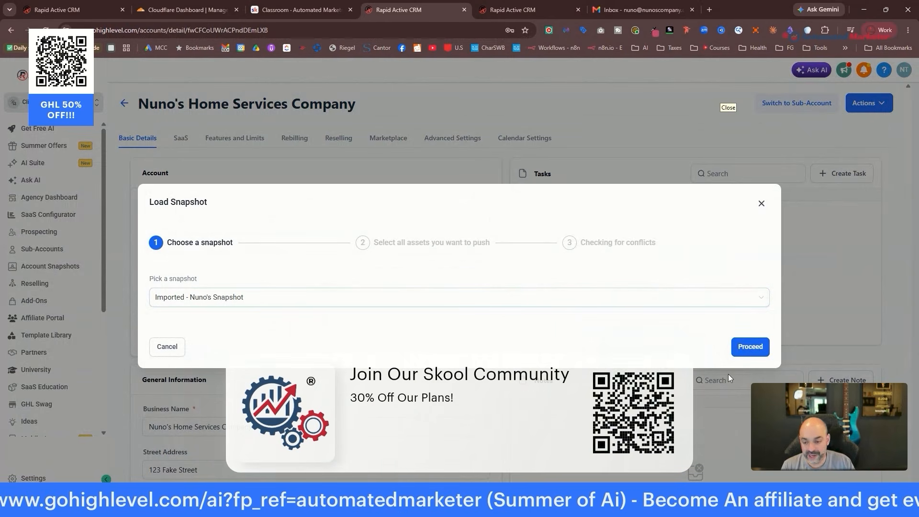
left_click(751, 355)
scroll(761, 348, "down", 6)
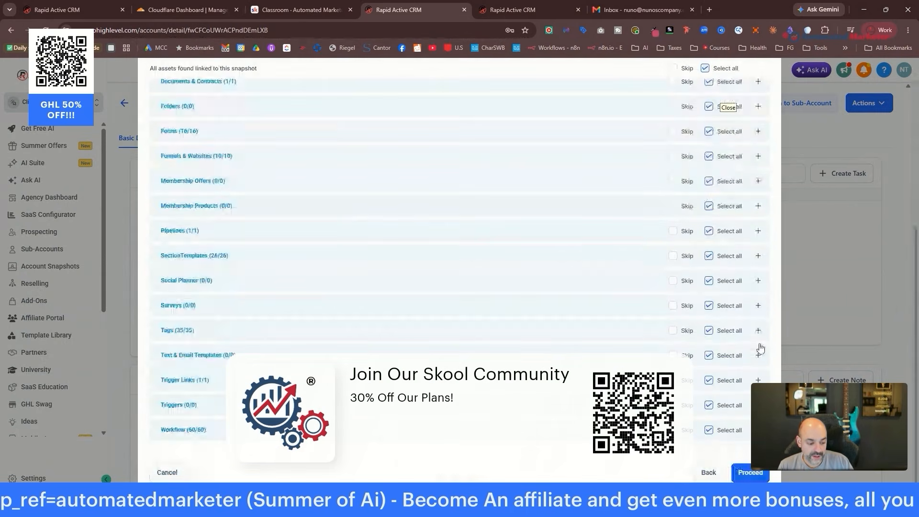
left_click(748, 474)
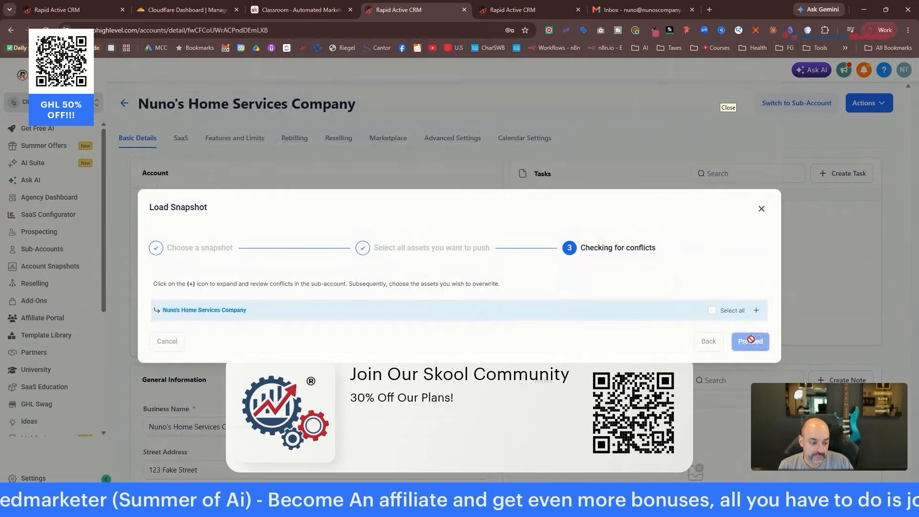
Overwrite all conflicting assets, confirm with 'Confirm', and close the finished snapshot load.
left_click(712, 310)
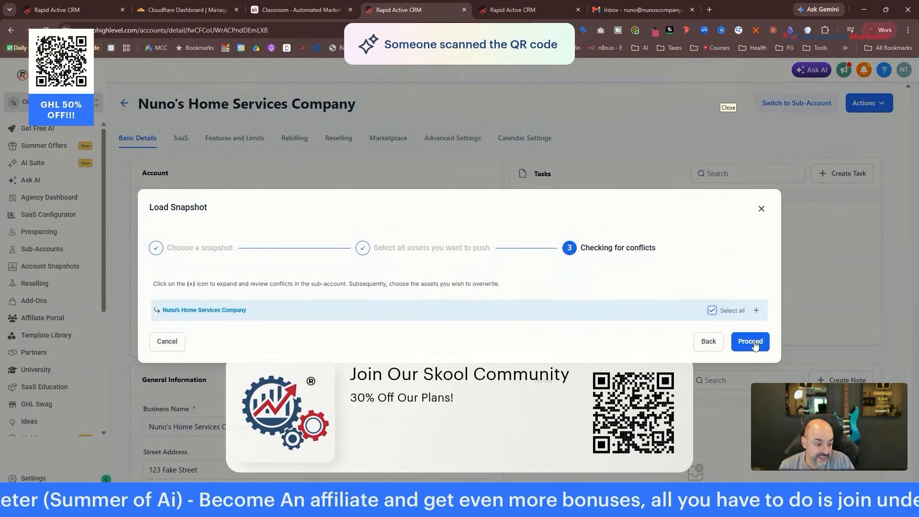
left_click(753, 342)
left_click(468, 311)
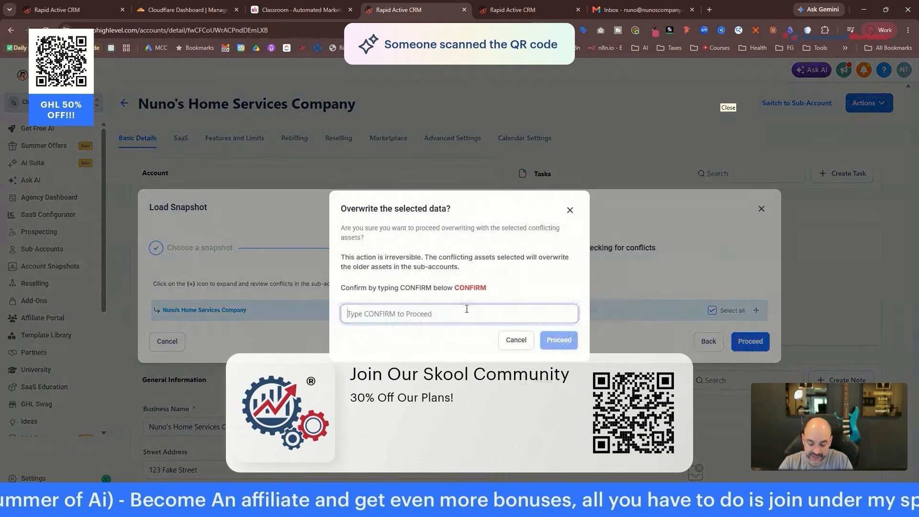
type("Confirm")
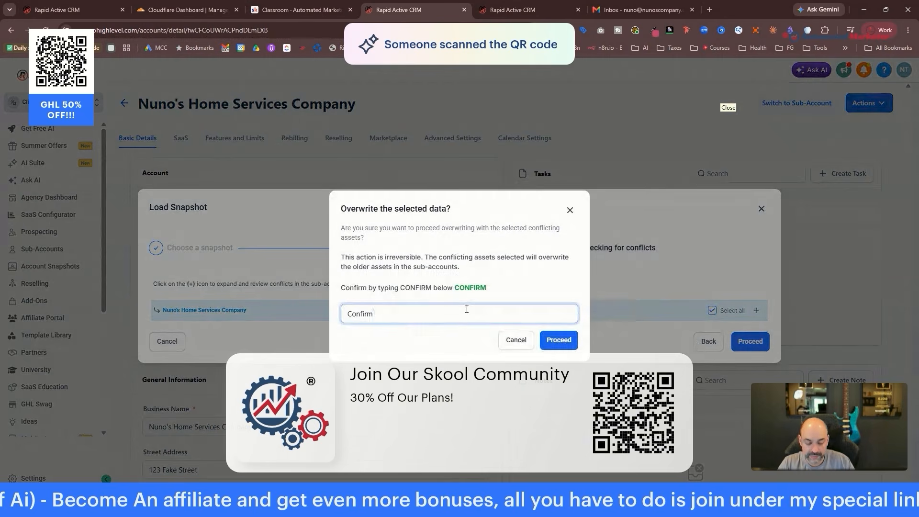
key("Return")
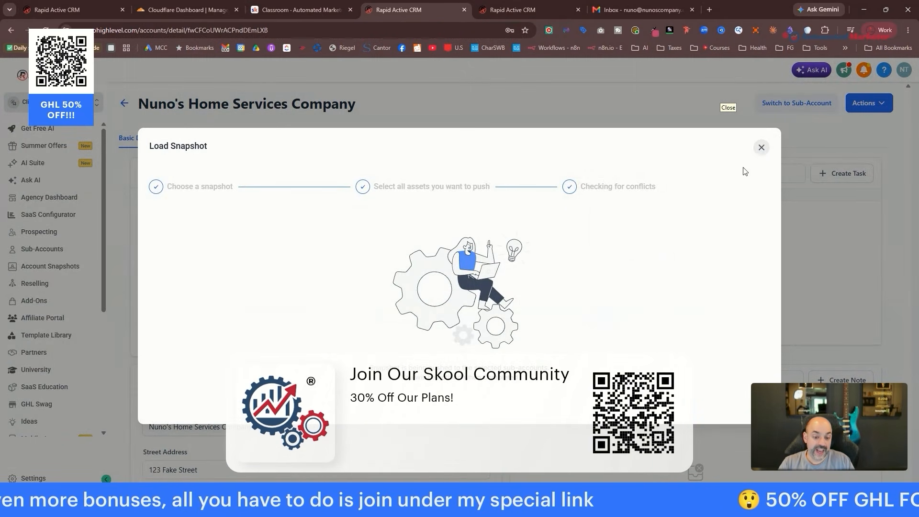
left_click(761, 147)
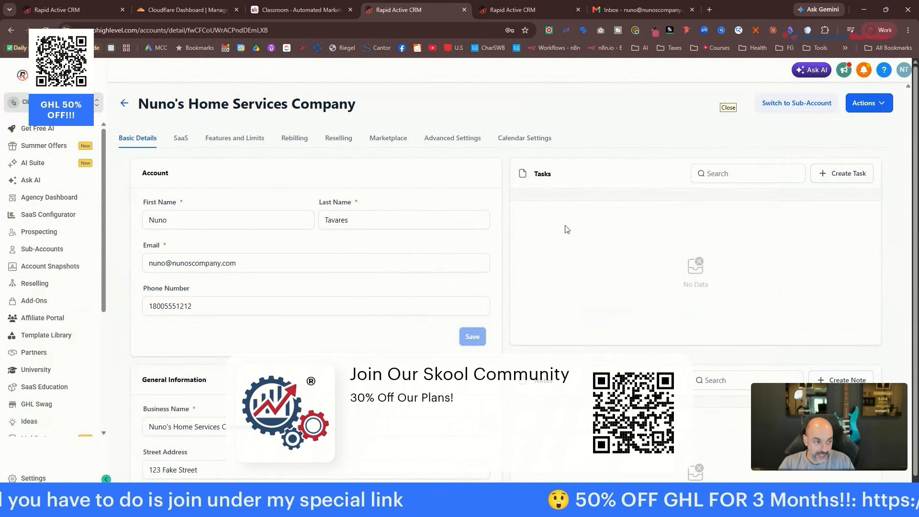
left_click(62, 102)
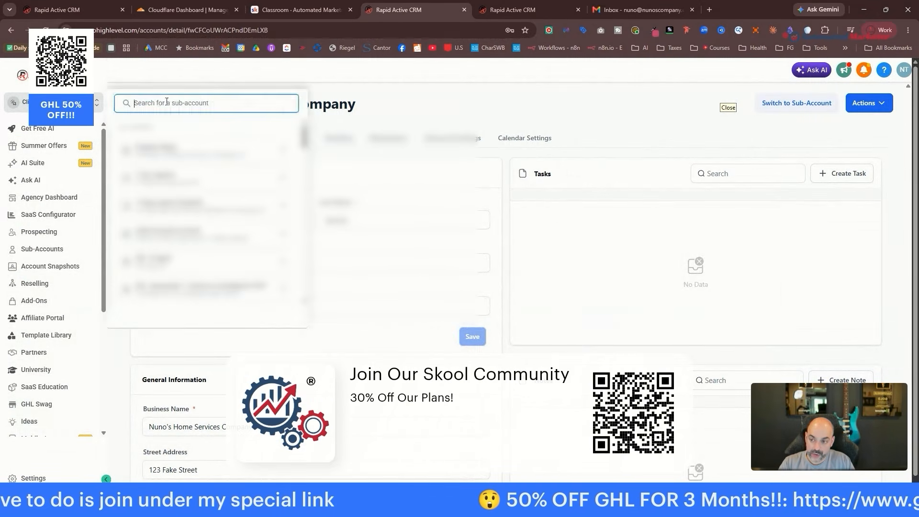
Switch into the home services sub-account and check its imported pipelines under Opportunities.
type("nuno")
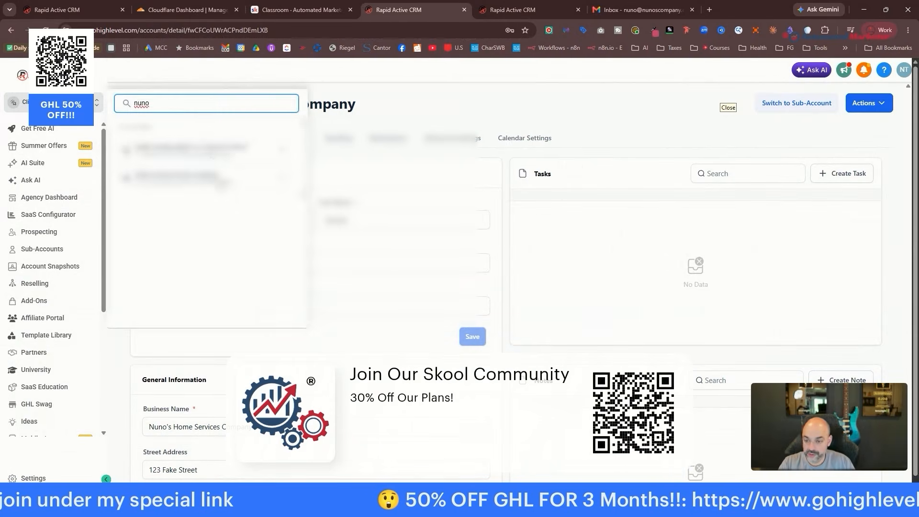
left_click(219, 184)
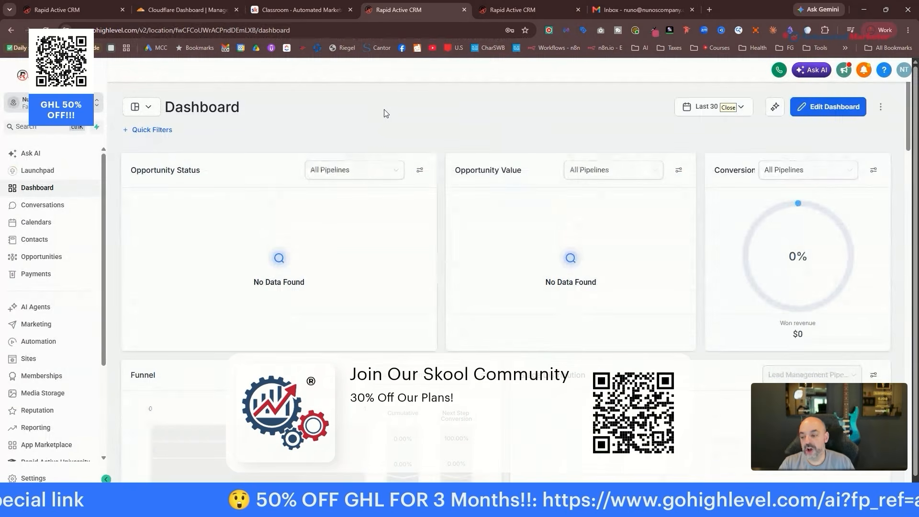
left_click(56, 261)
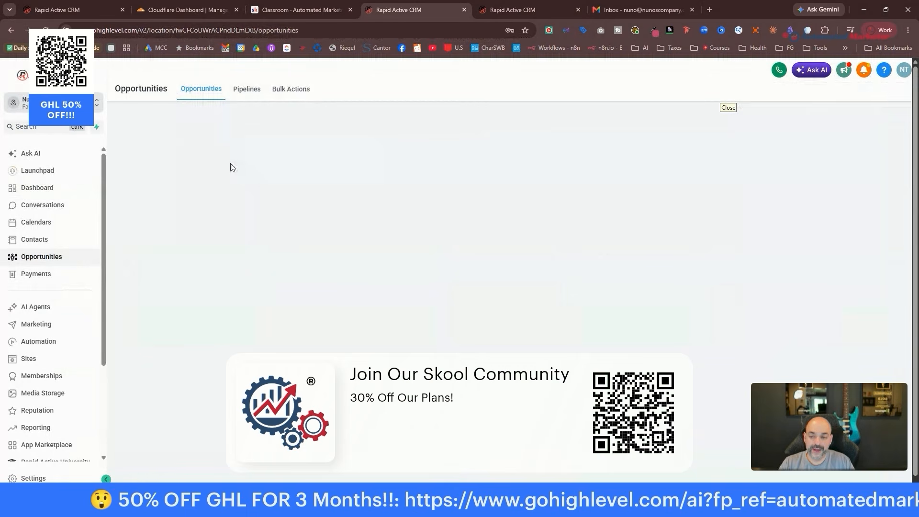
left_click(223, 120)
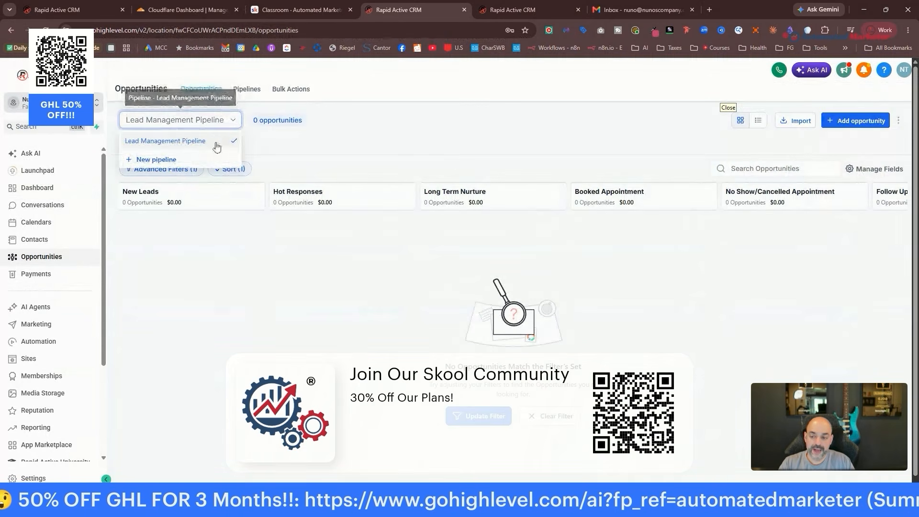
left_click(373, 107)
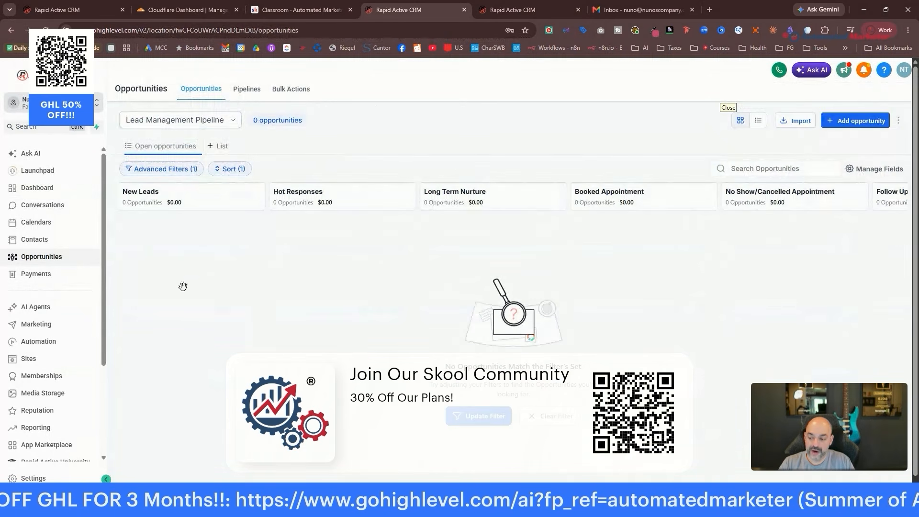
Review the imported workflows and funnels, ending on the workflows list.
left_click(45, 342)
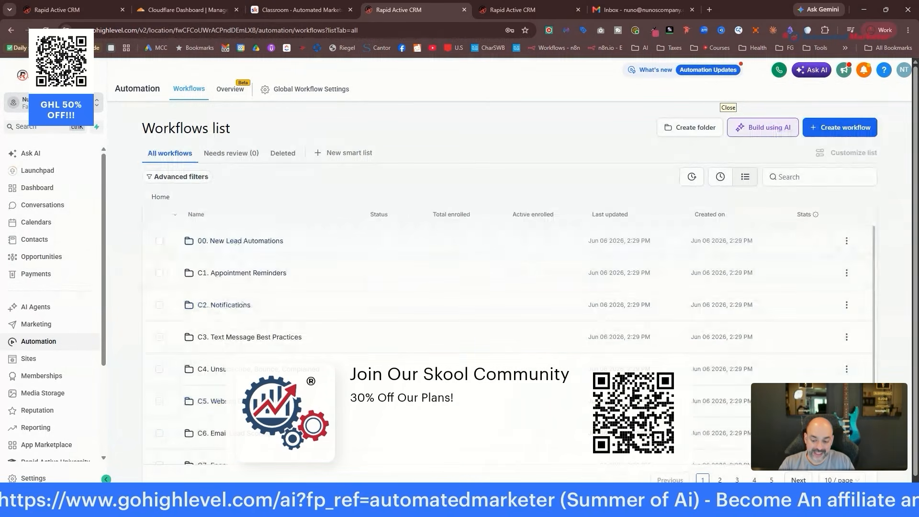
scroll(247, 335, "down", 2)
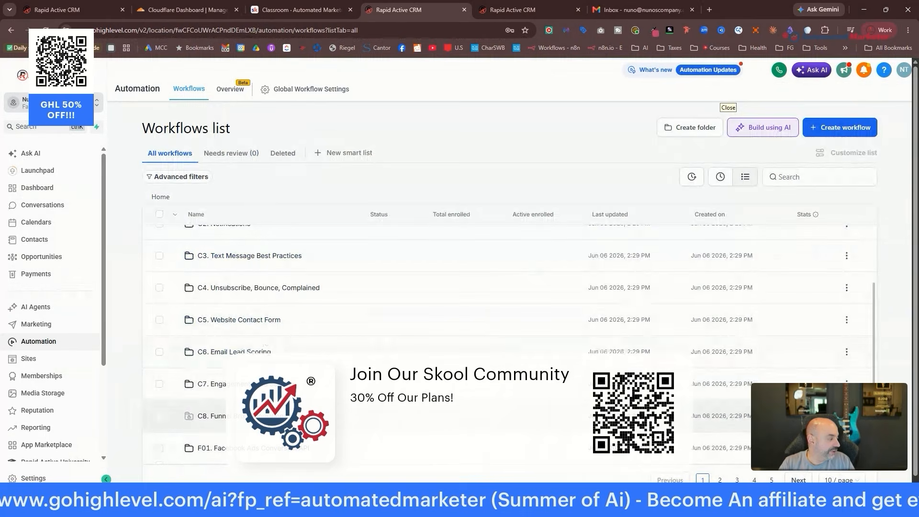
scroll(418, 292, "up", 2)
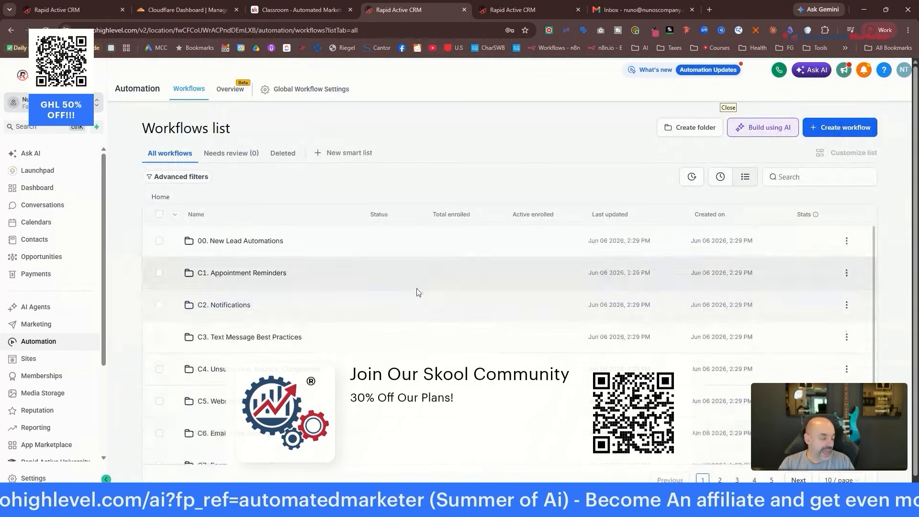
left_click(68, 363)
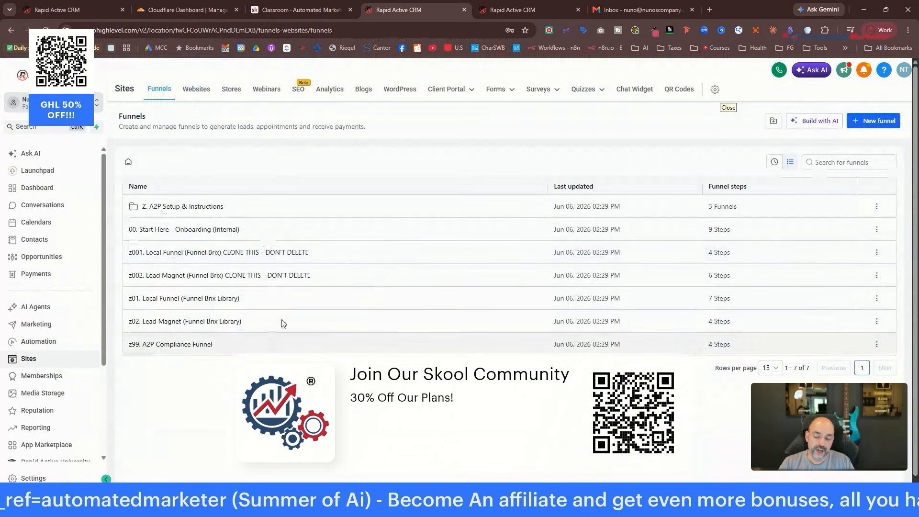
left_click(55, 348)
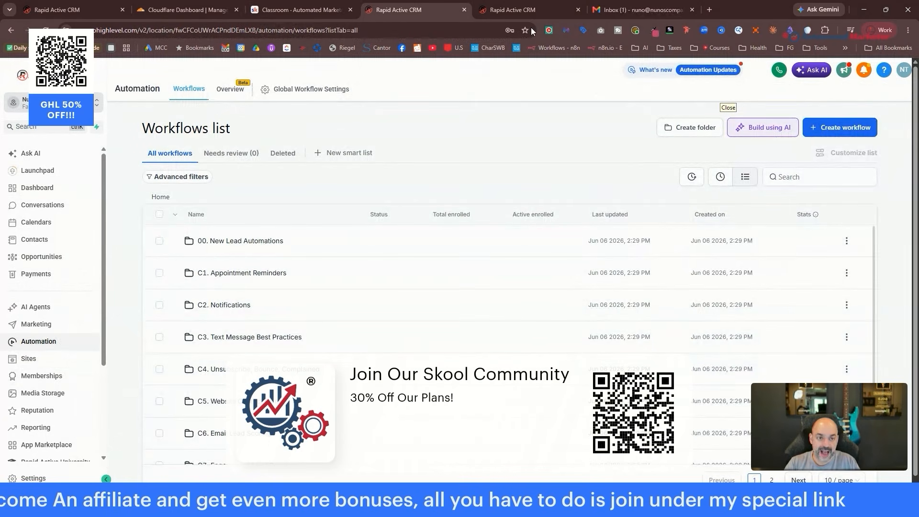
Close the Gmail tab, load chatgpt.com in a new tab, and return to the CRM tab.
left_click(692, 9)
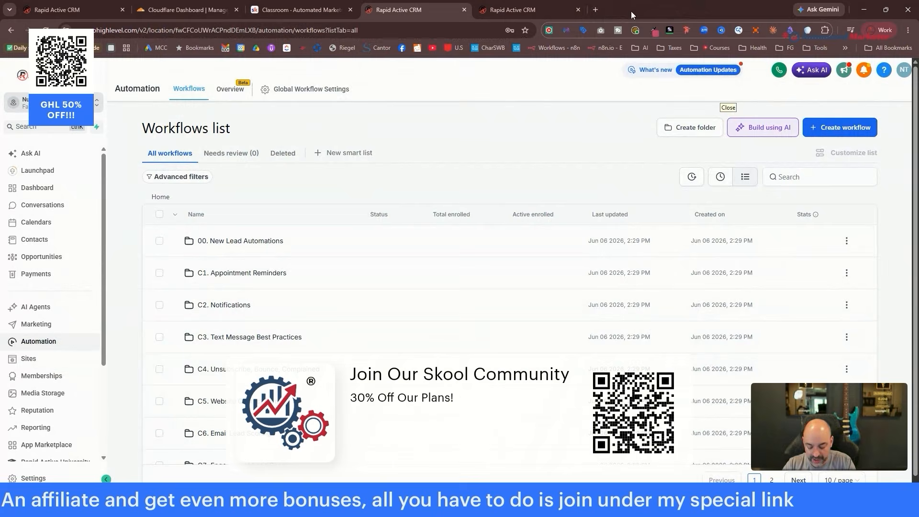
left_click(595, 10)
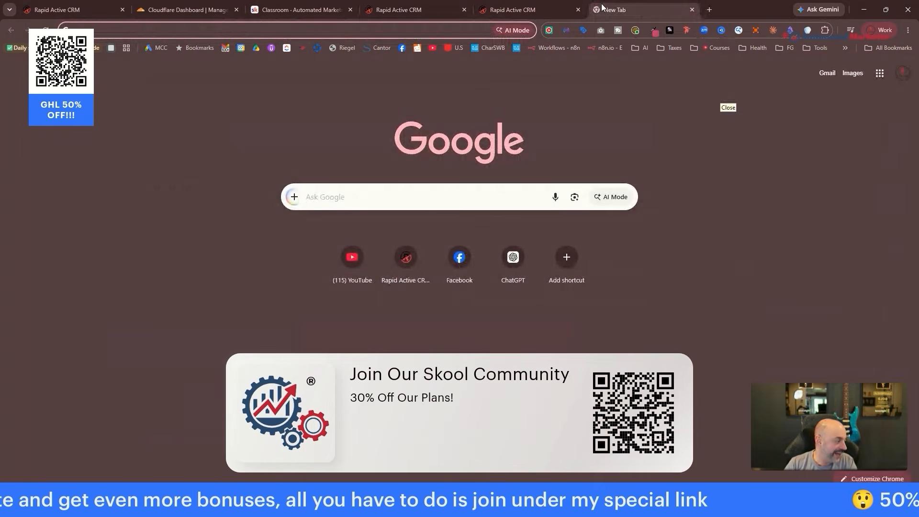
type("cha")
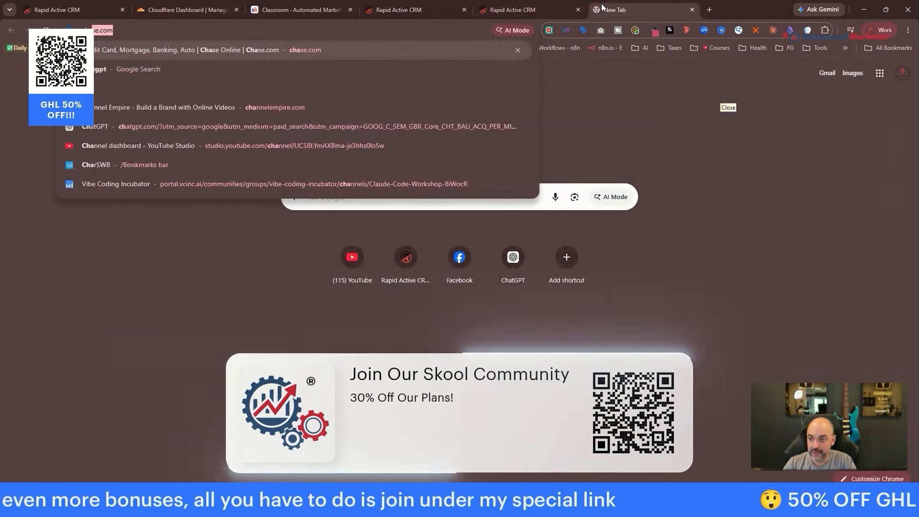
type("tgpt")
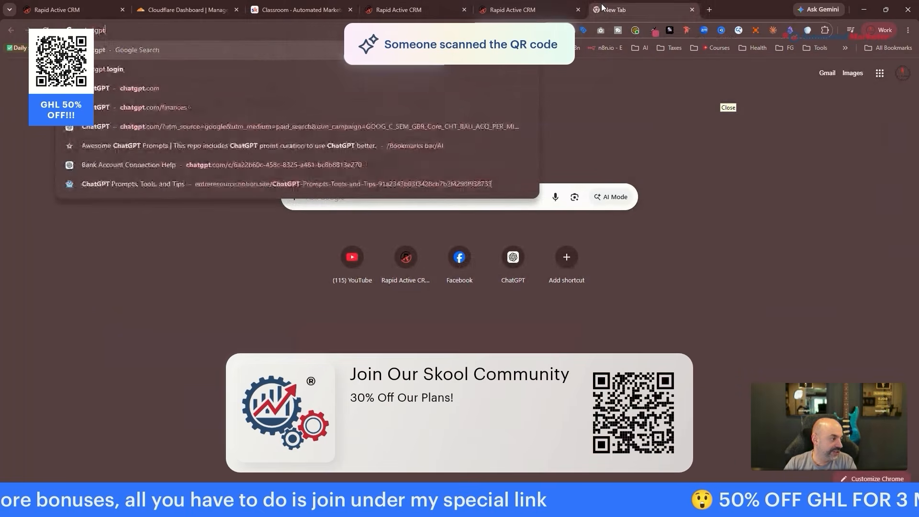
type(".com")
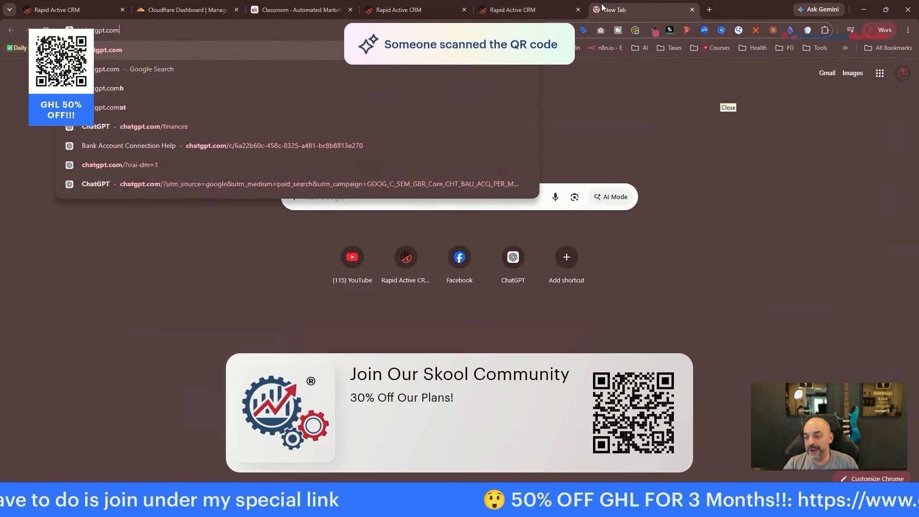
key("Return")
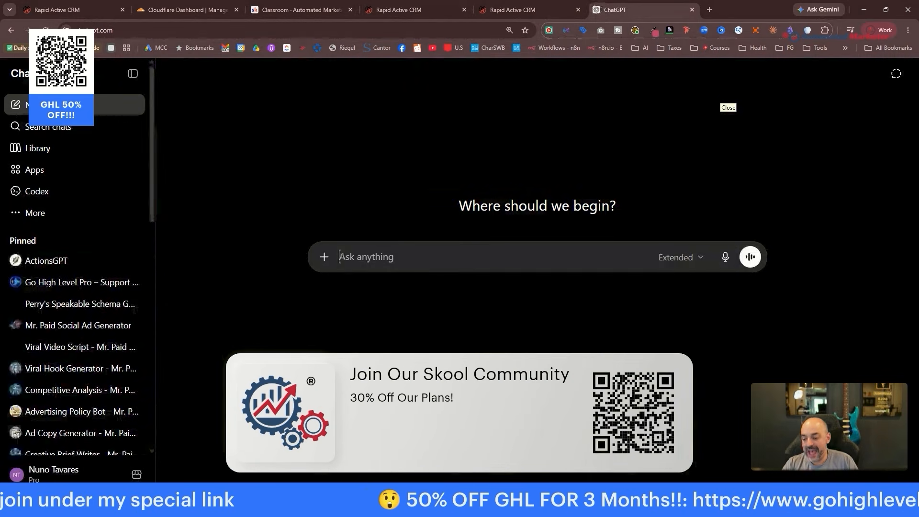
scroll(106, 225, "down", 2)
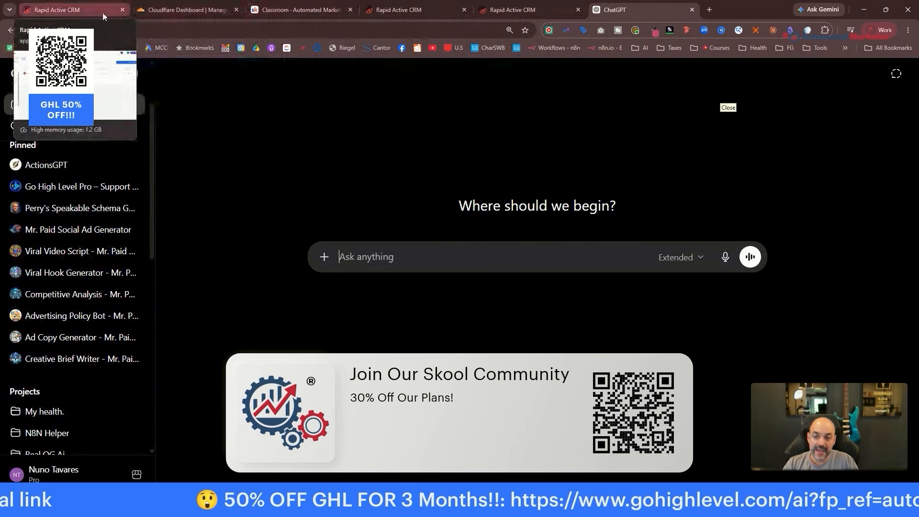
left_click(434, 8)
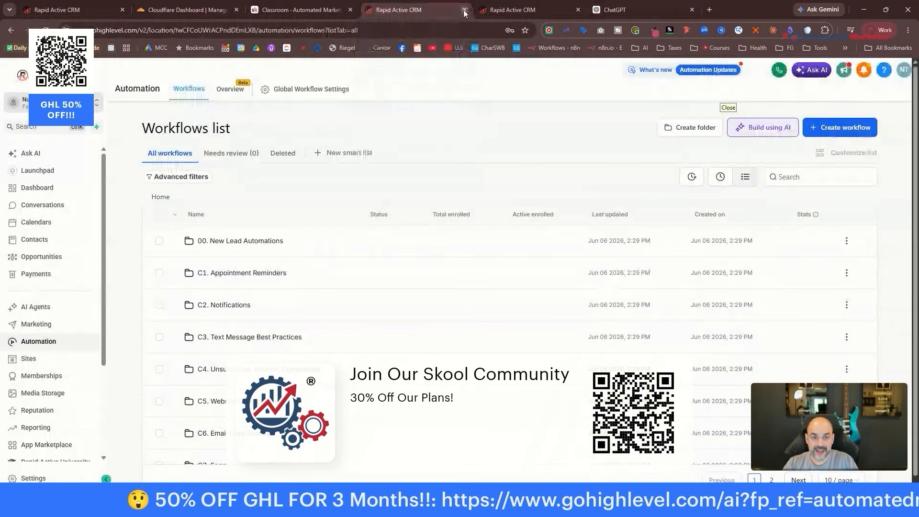
Close the extra snapshots tab and open the 00. Start Here - Onboarding (Internal) funnel from Sites.
left_click(507, 10)
key("ctrl+w")
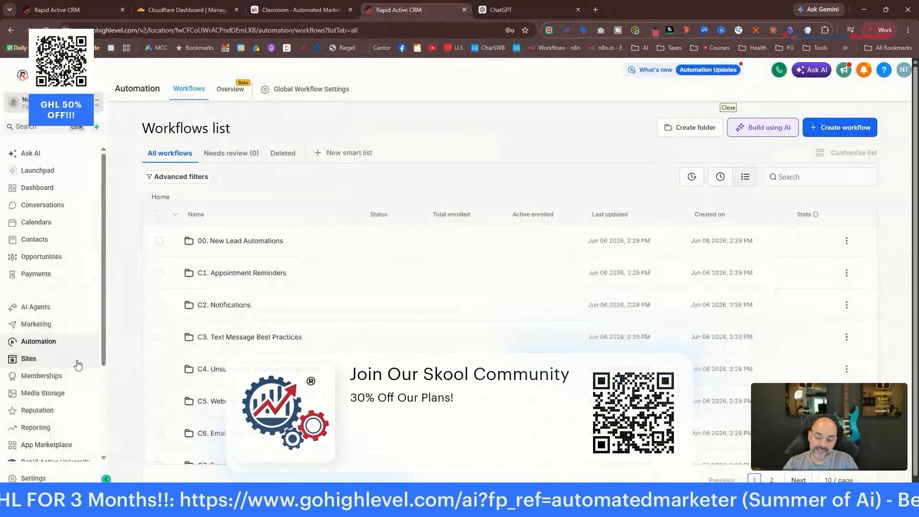
left_click(78, 364)
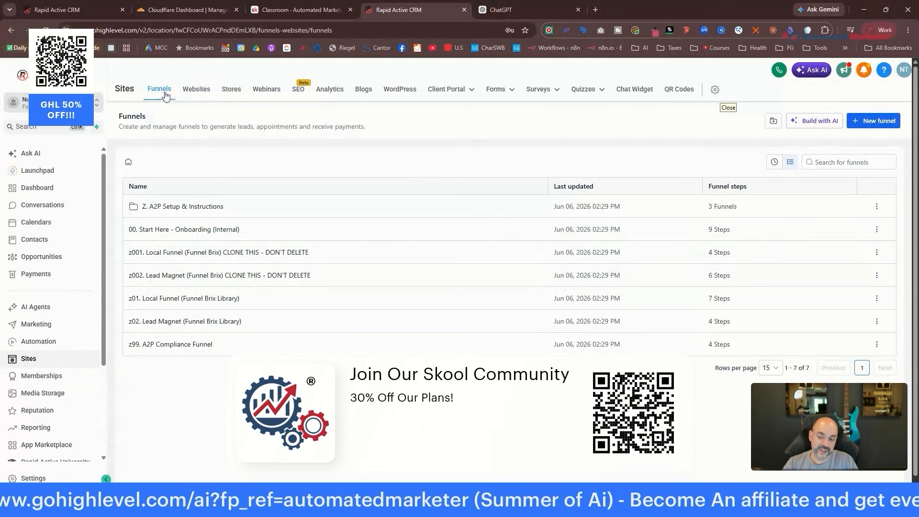
left_click(157, 229)
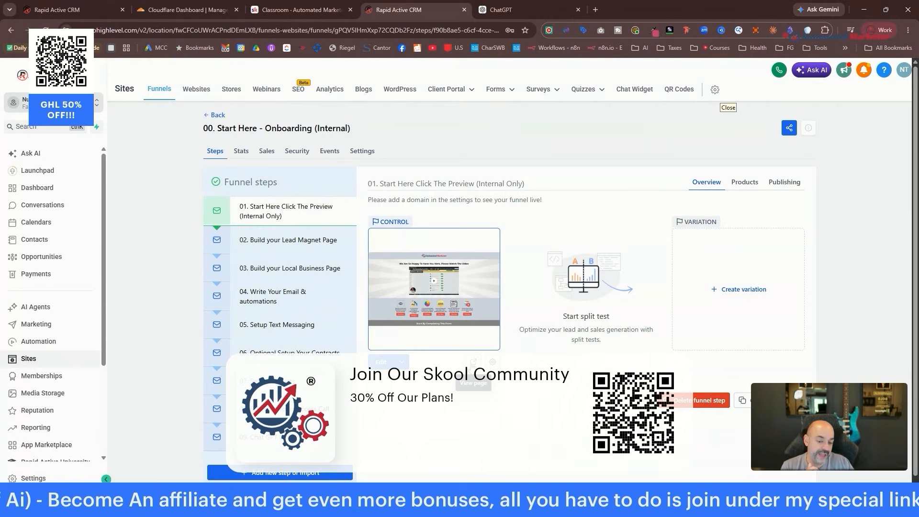
Preview step 01 live and scroll through its welcome video, help cards and intake form.
left_click(473, 362)
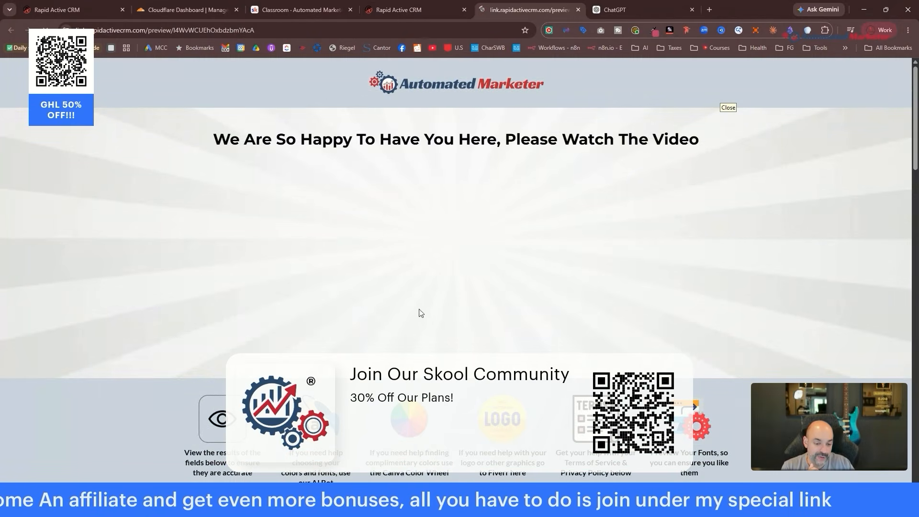
scroll(690, 225, "down", 1)
scroll(690, 225, "down", 20)
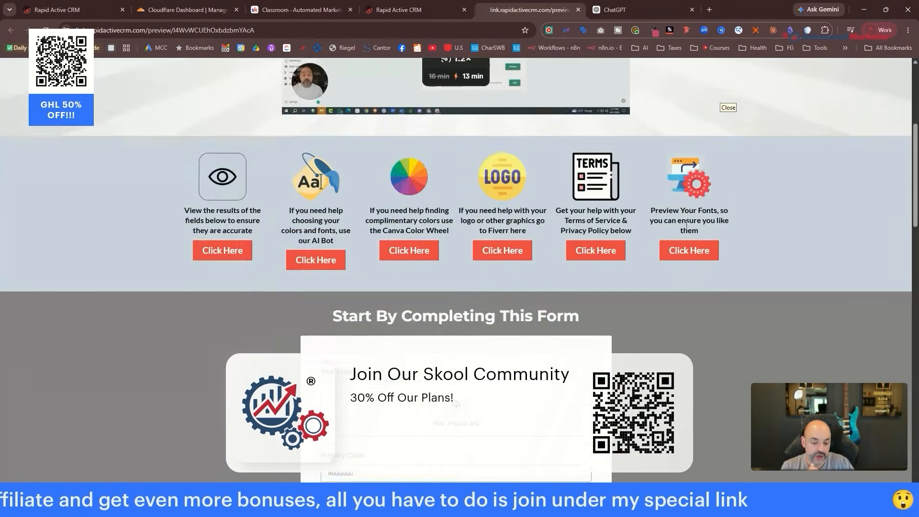
scroll(553, 273, "down", 10)
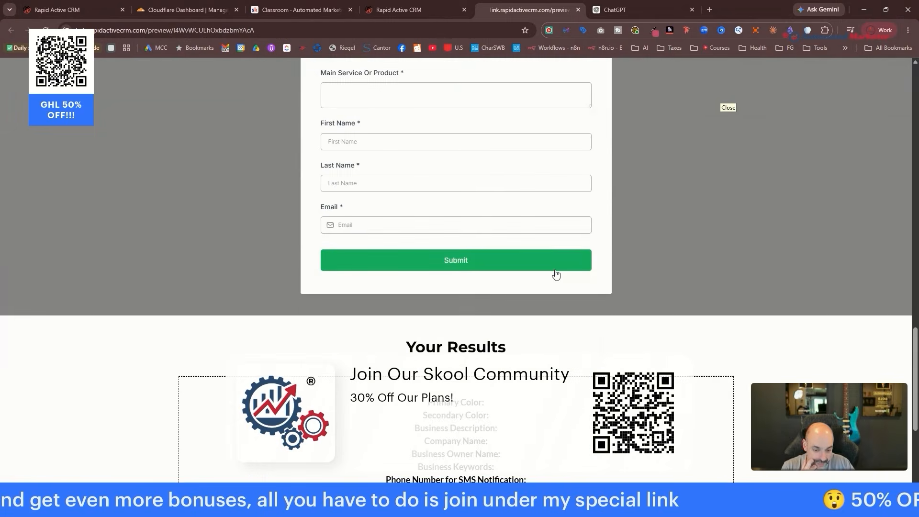
scroll(556, 274, "up", 20)
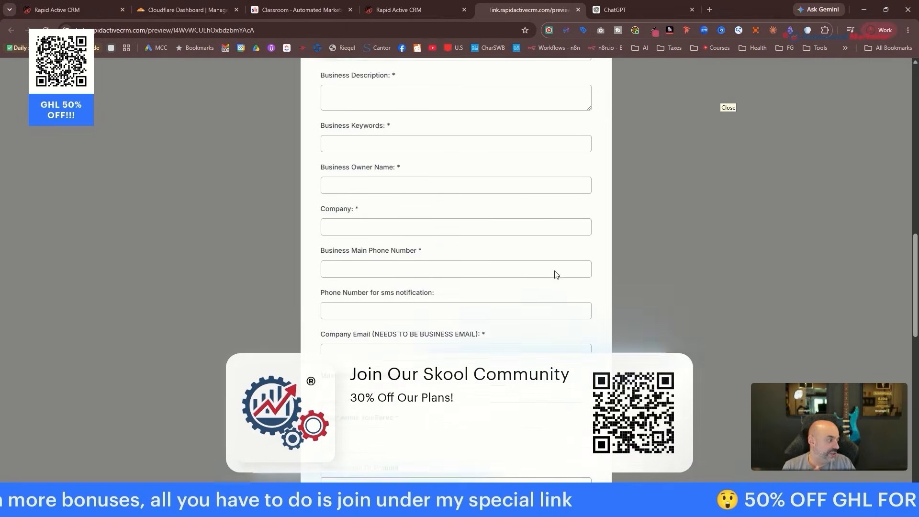
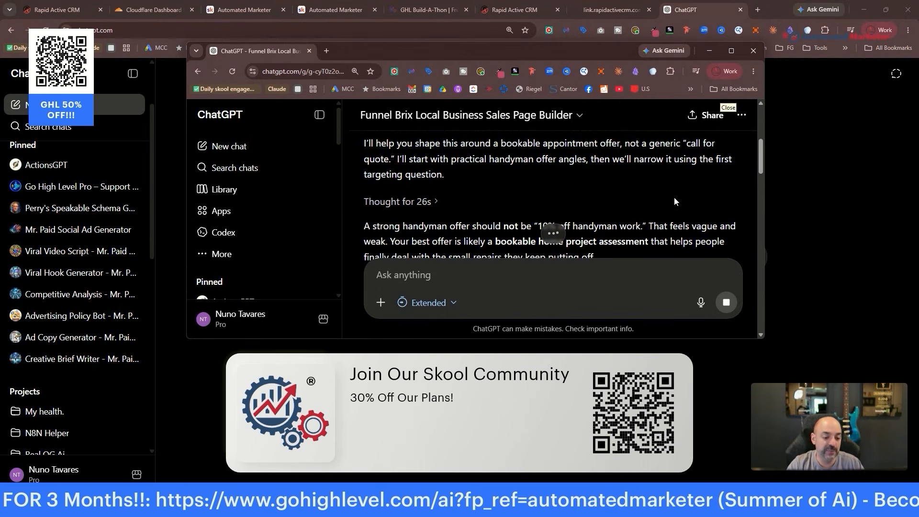
Scroll through ChatGPT's ten handyman offer variations, including the Honey-Do List Handyman Appointment.
scroll(677, 199, "down", 1)
scroll(676, 198, "down", 3)
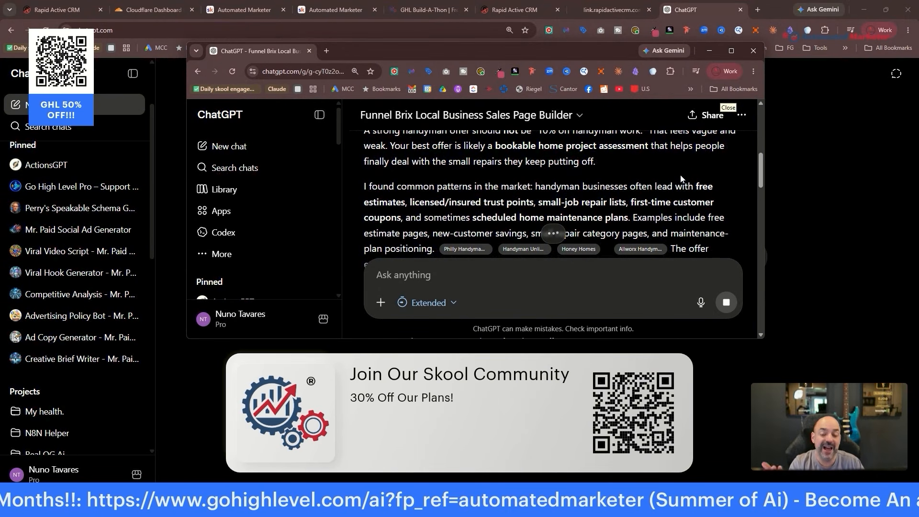
scroll(684, 182, "down", 5)
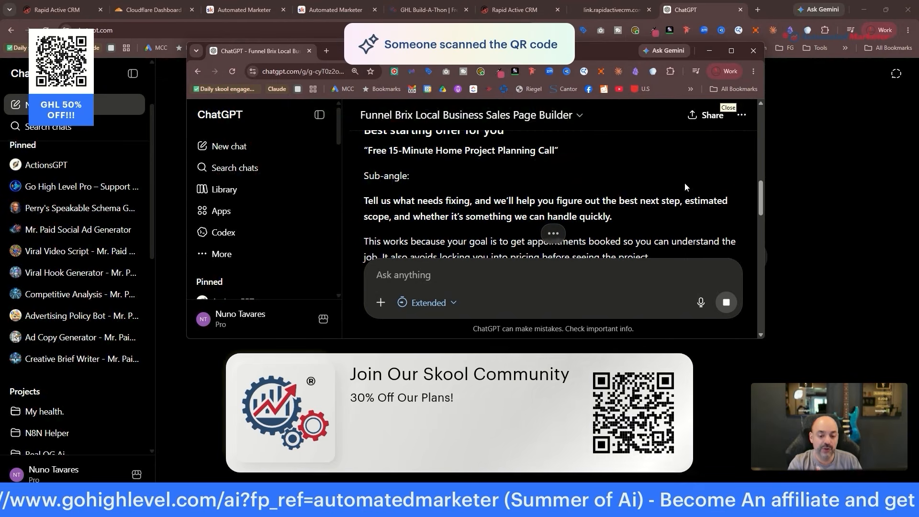
scroll(684, 184, "up", 1)
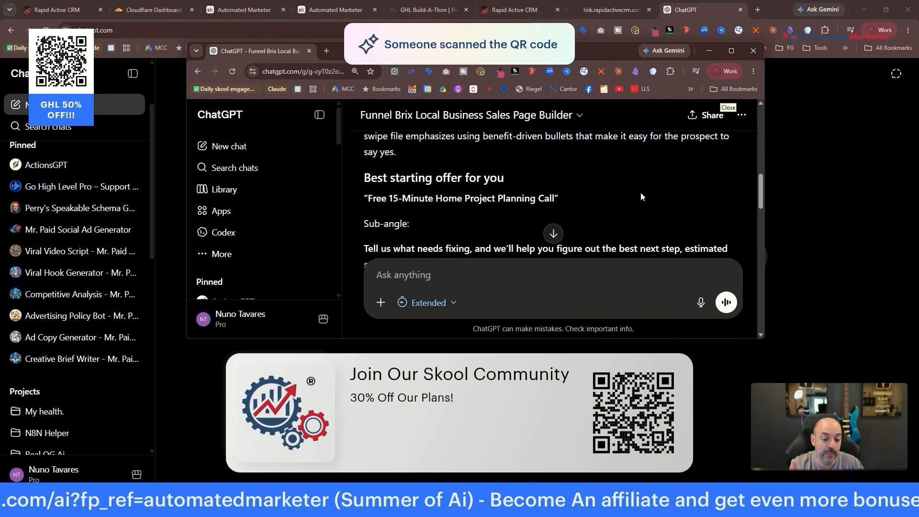
scroll(641, 195, "down", 2)
scroll(645, 195, "down", 2)
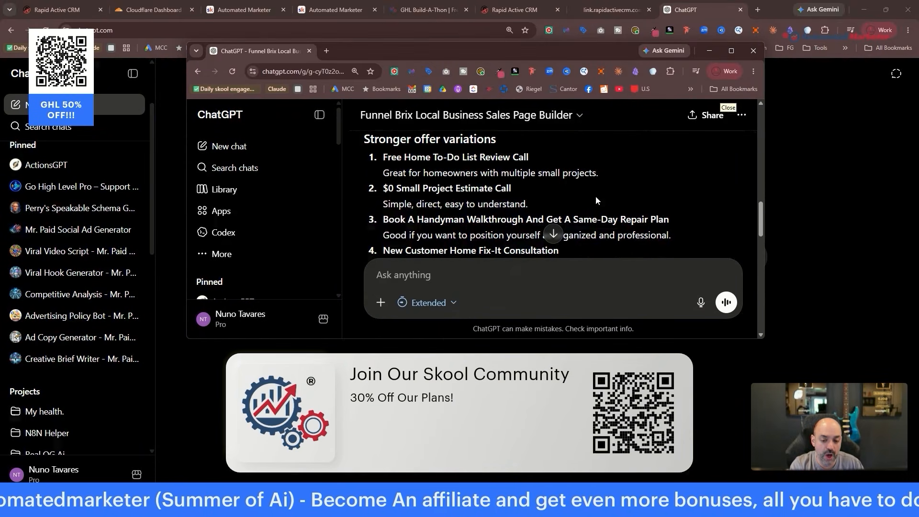
scroll(595, 196, "down", 1)
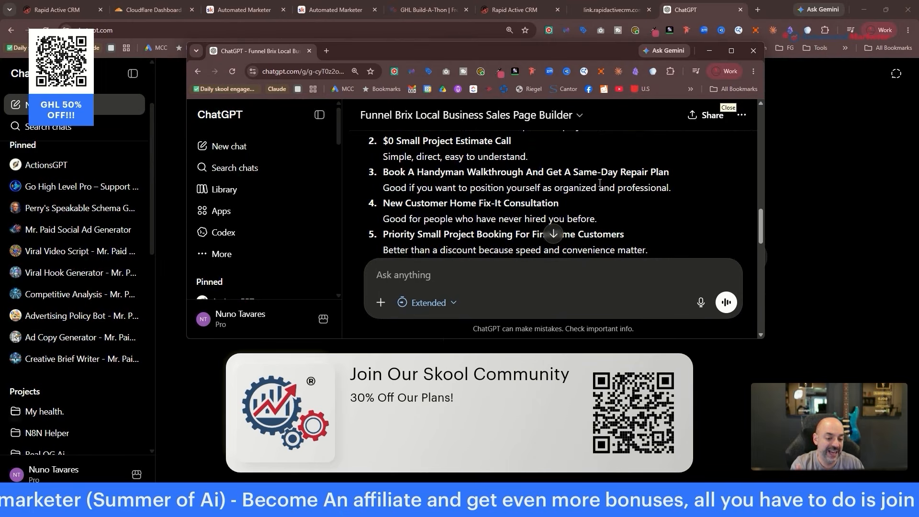
scroll(660, 187, "down", 1)
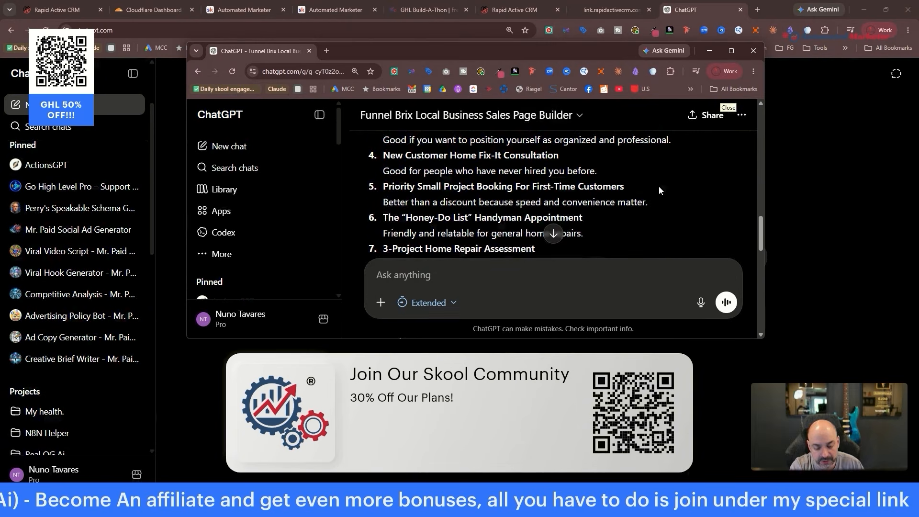
scroll(659, 186, "down", 1)
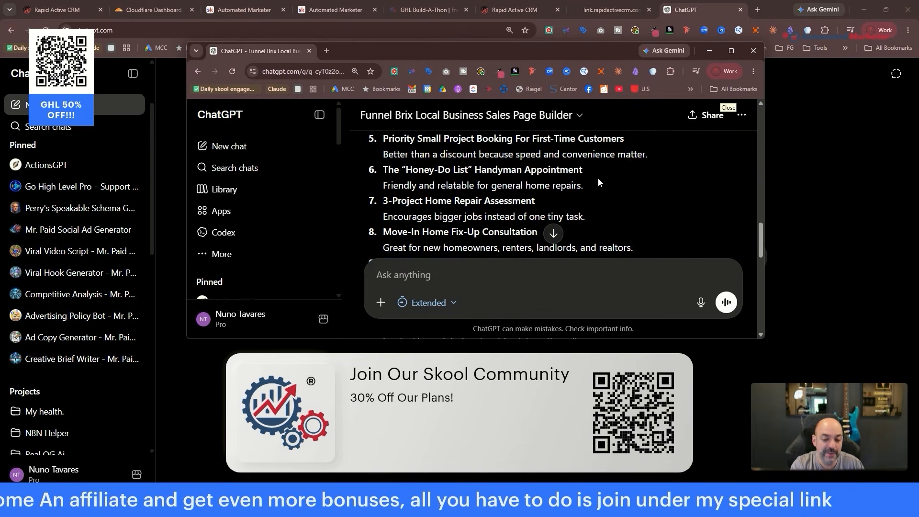
scroll(596, 181, "down", 1)
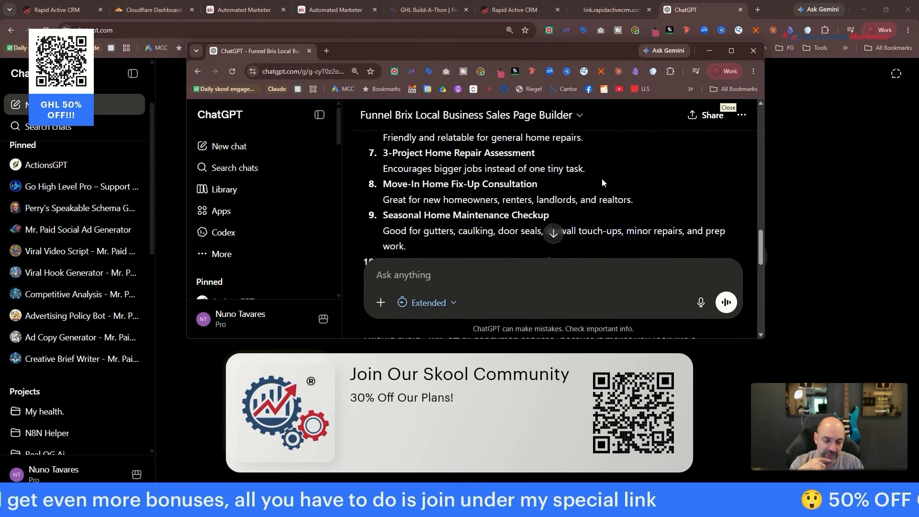
scroll(603, 181, "down", 1)
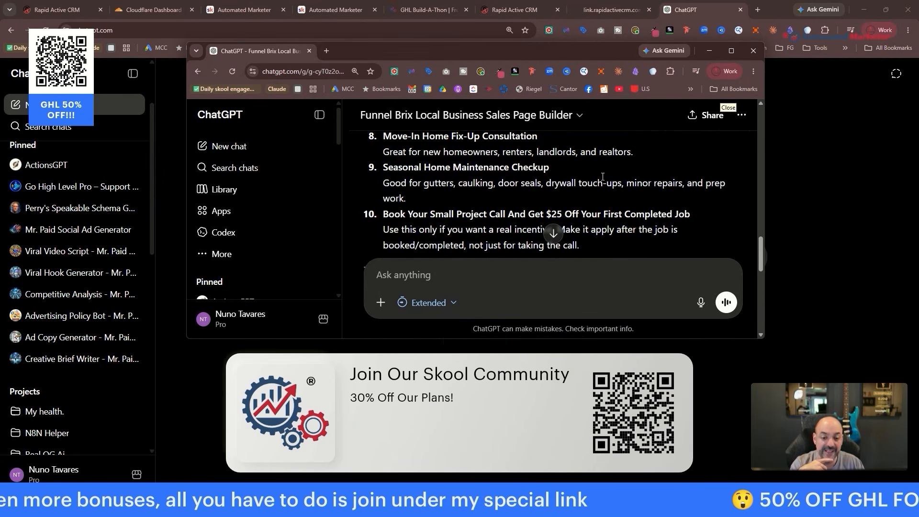
scroll(602, 177, "down", 1)
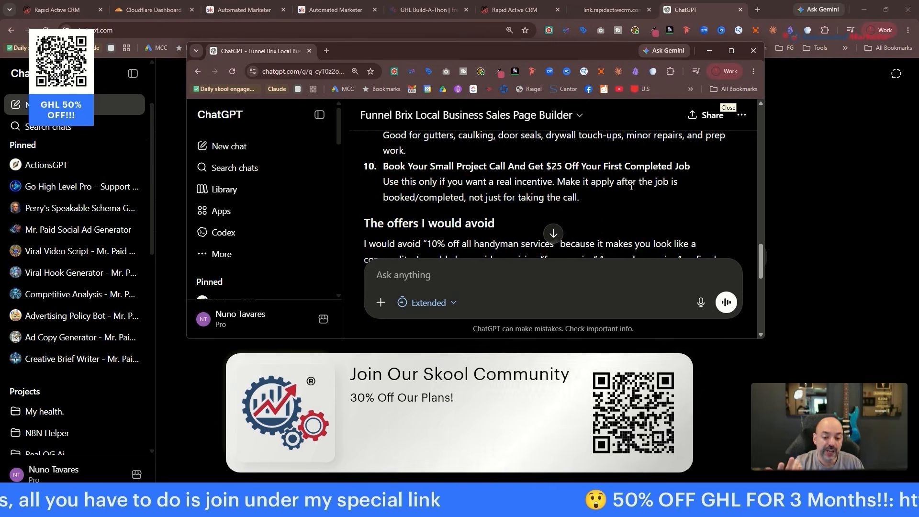
scroll(630, 186, "down", 1)
scroll(630, 185, "up", 2)
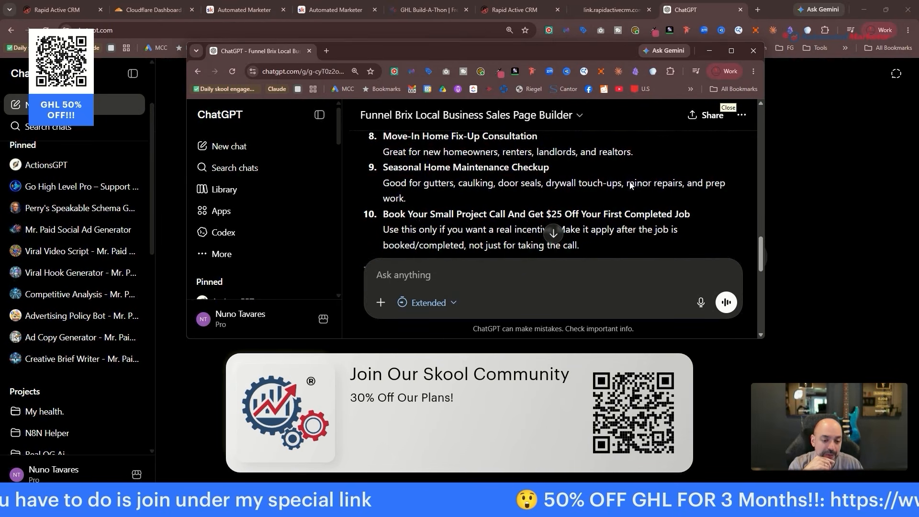
scroll(613, 215, "up", 5)
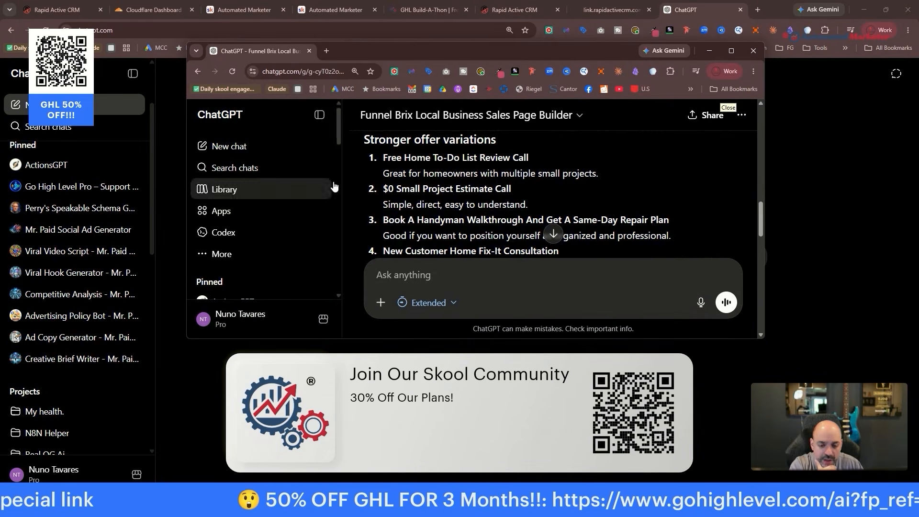
scroll(451, 166, "down", 2)
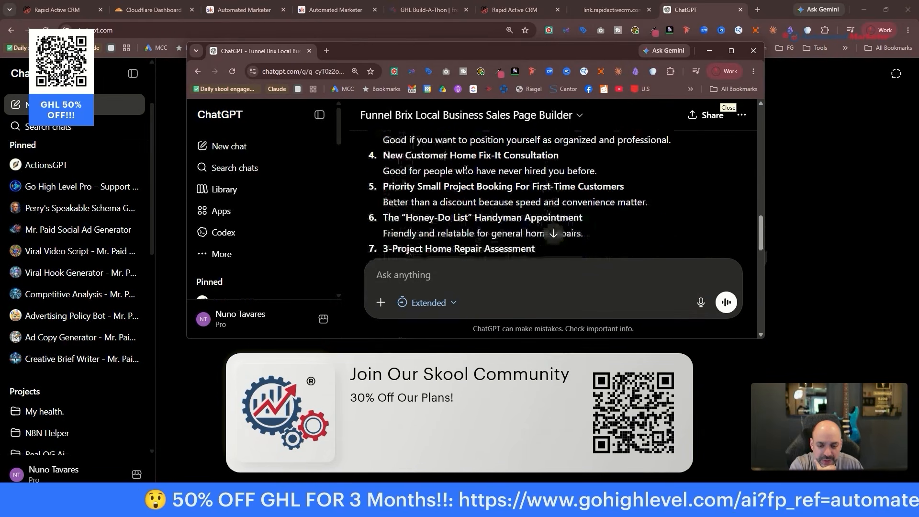
scroll(479, 191, "down", 1)
Copy the Honey-Do List offer and send it back with 'I like this offer but let's make it be'.
left_click_drag(383, 169, 594, 186)
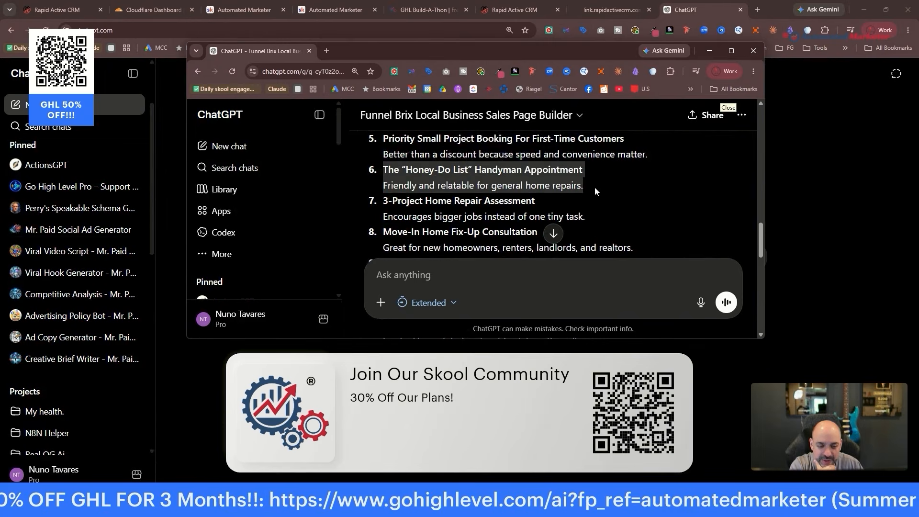
right_click(553, 175)
left_click(572, 186)
left_click(450, 264)
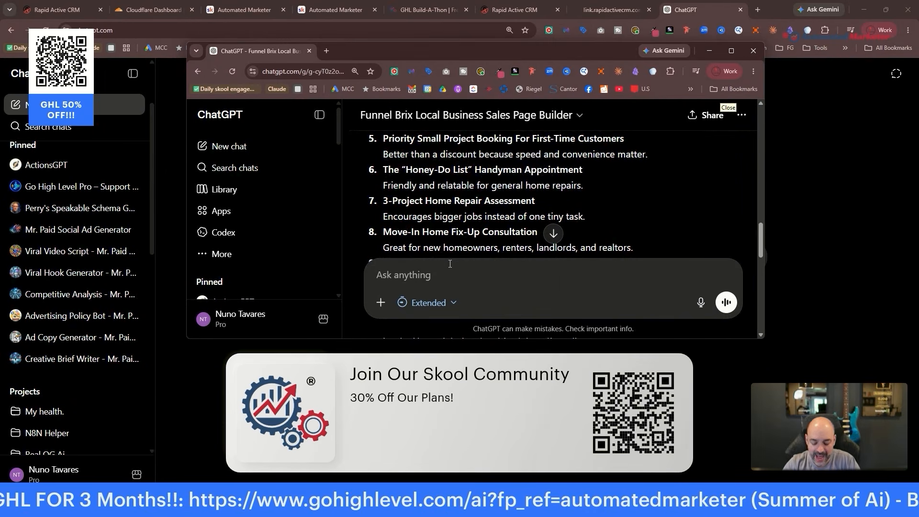
type("I like this offer")
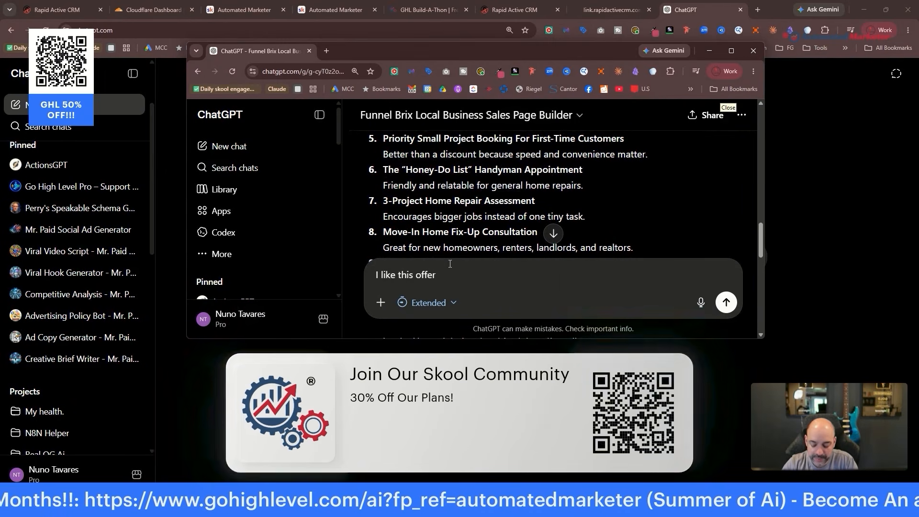
type(" but let's mak")
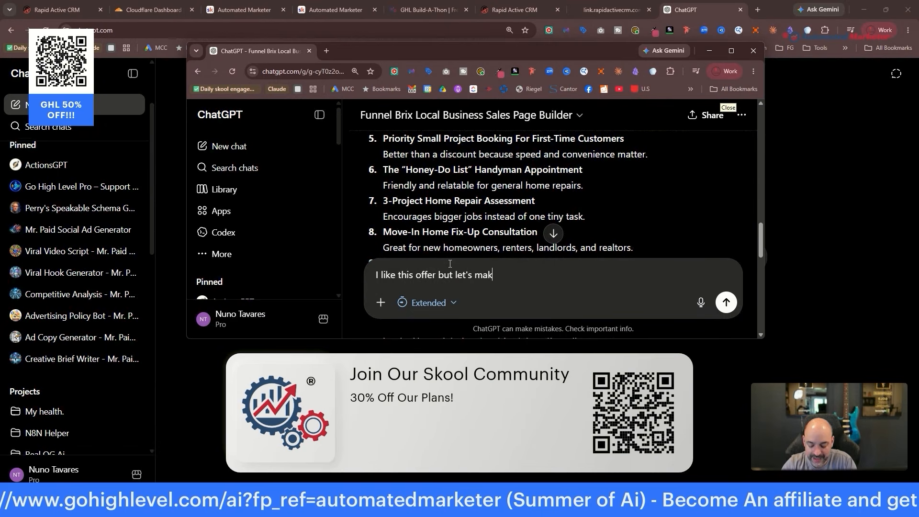
type("e it better -")
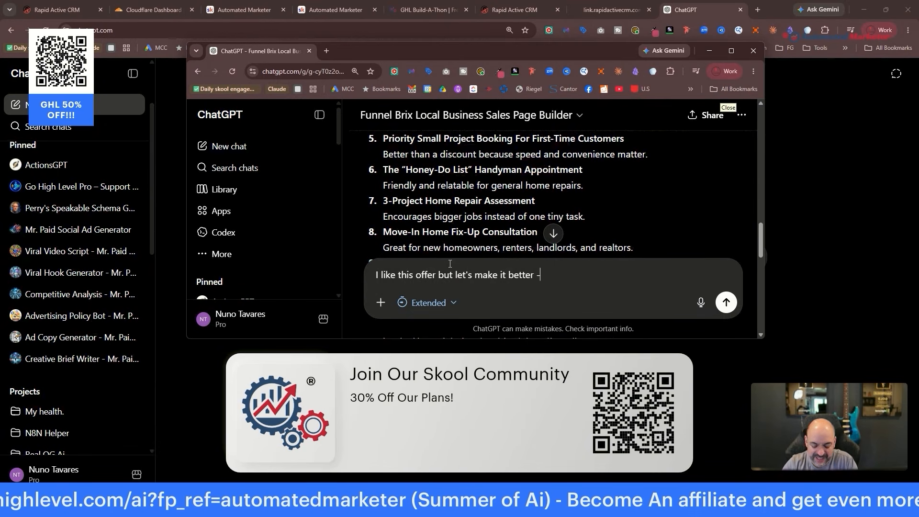
key("ctrl+v")
key("Return")
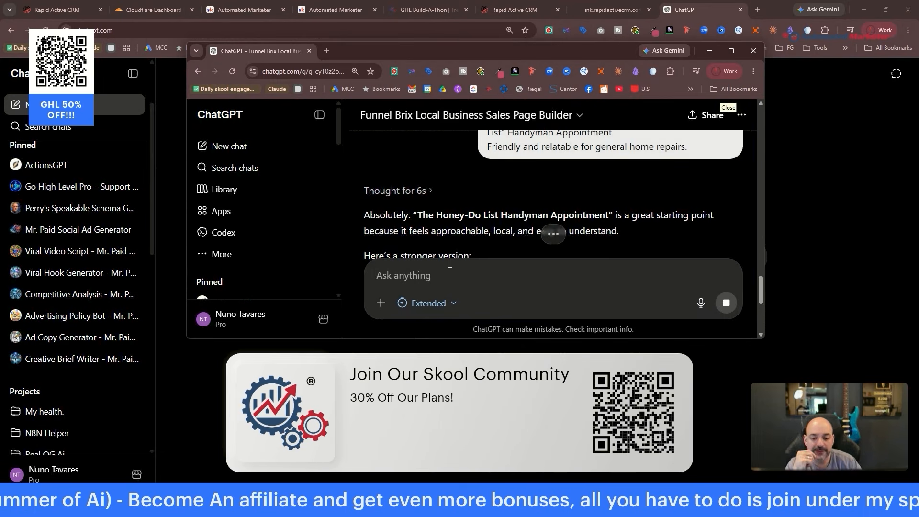
Review the improved offer, then ask ChatGPT 'great build me and entire landing page'.
scroll(440, 211, "down", 1)
scroll(440, 211, "down", 2)
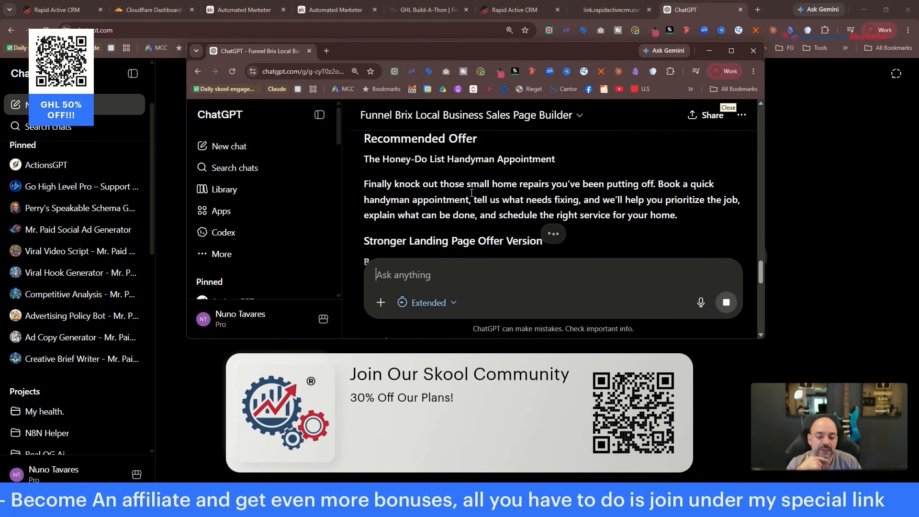
scroll(489, 193, "down", 1)
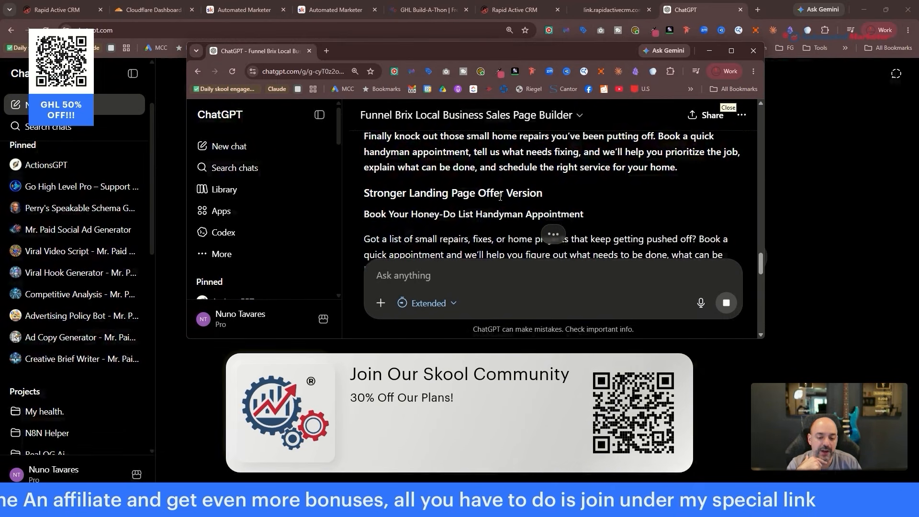
scroll(501, 193, "down", 1)
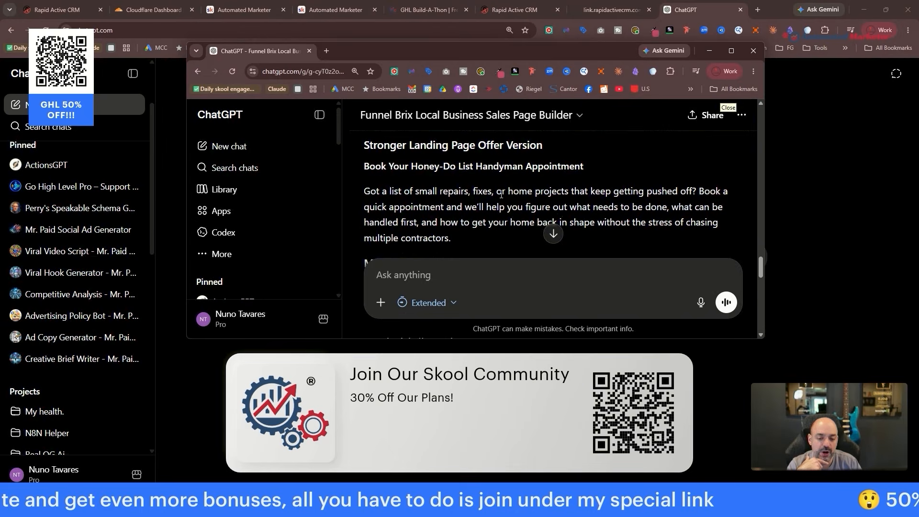
scroll(500, 196, "down", 1)
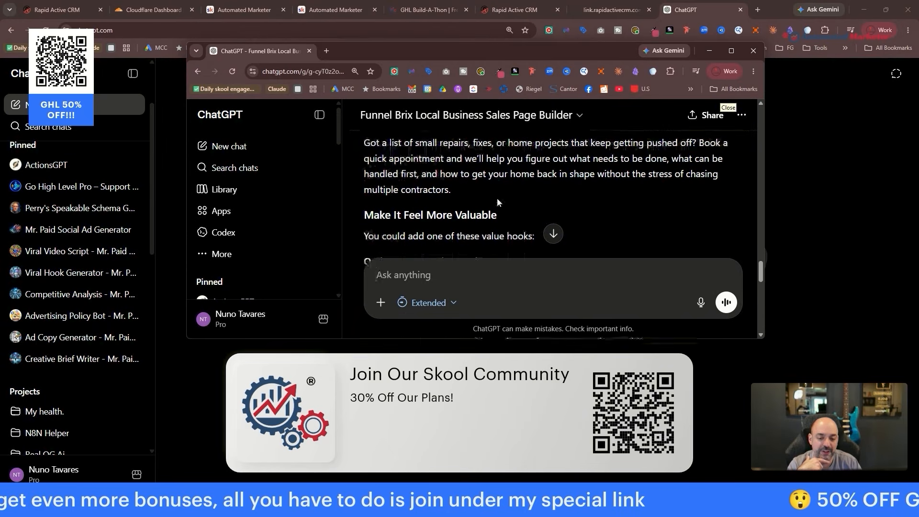
scroll(496, 200, "down", 1)
scroll(505, 196, "down", 1)
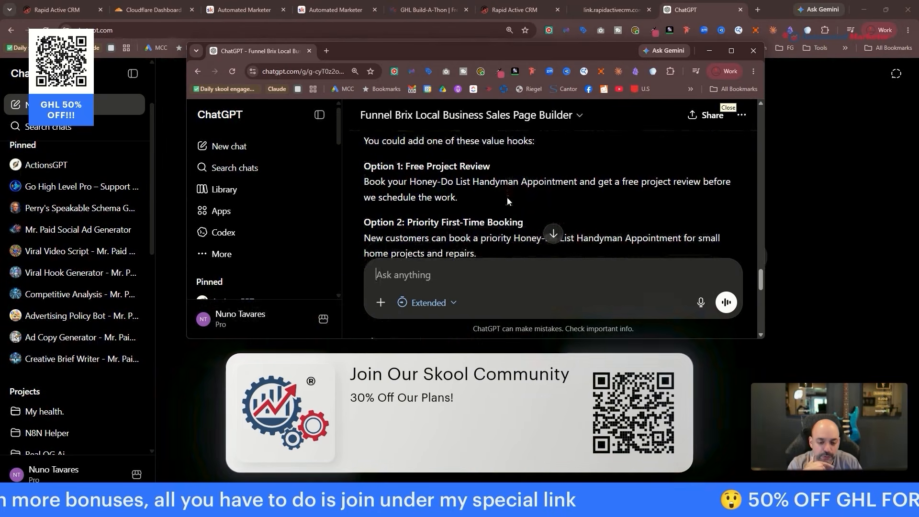
scroll(512, 190, "down", 1)
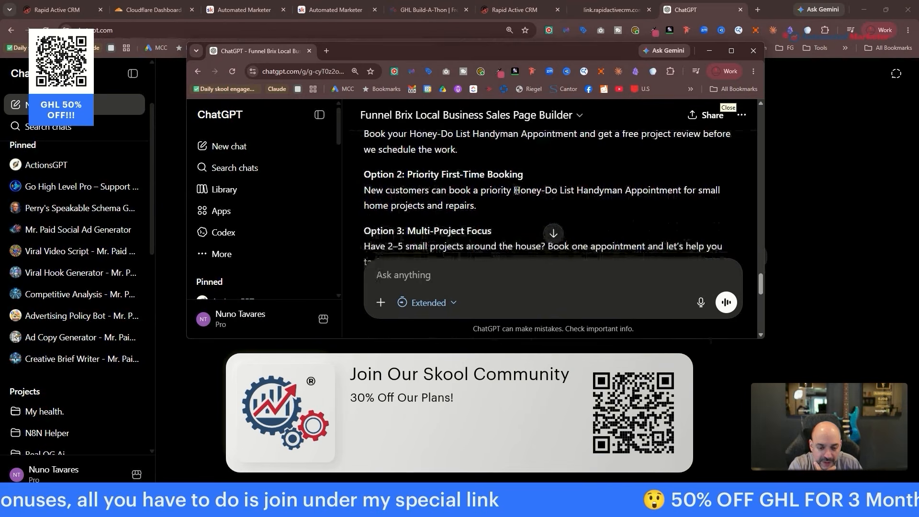
scroll(516, 191, "down", 1)
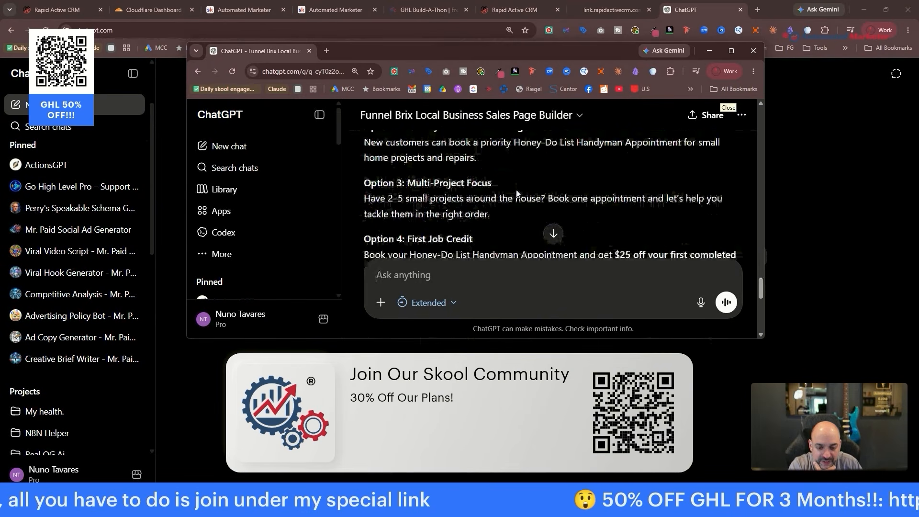
scroll(512, 186, "down", 3)
scroll(511, 187, "down", 6)
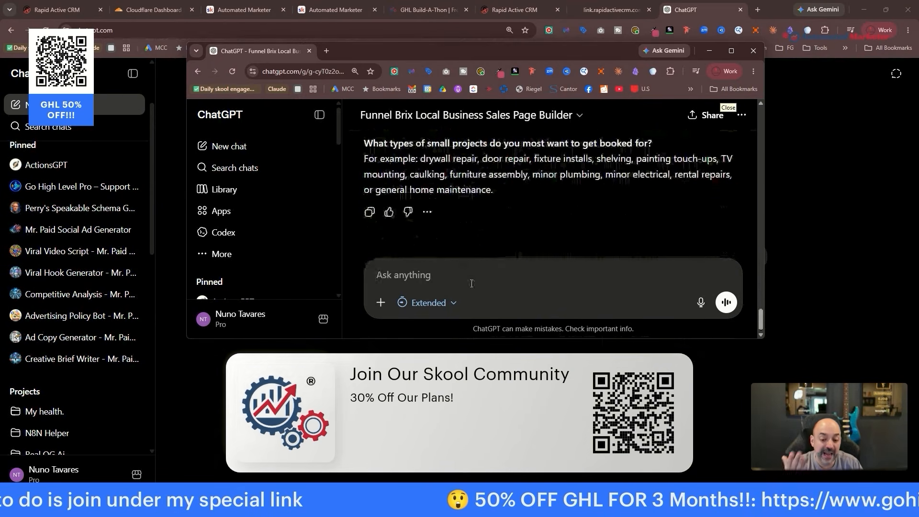
type("great bu")
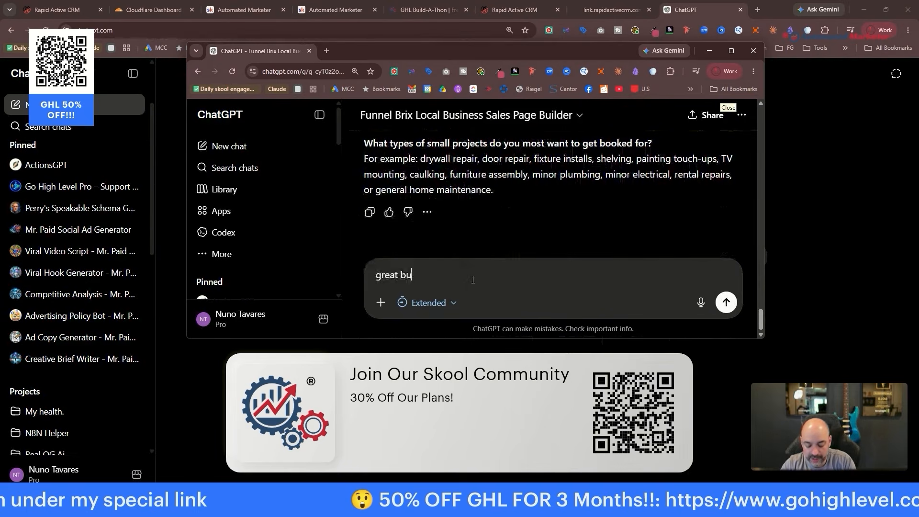
type("ild me and ent")
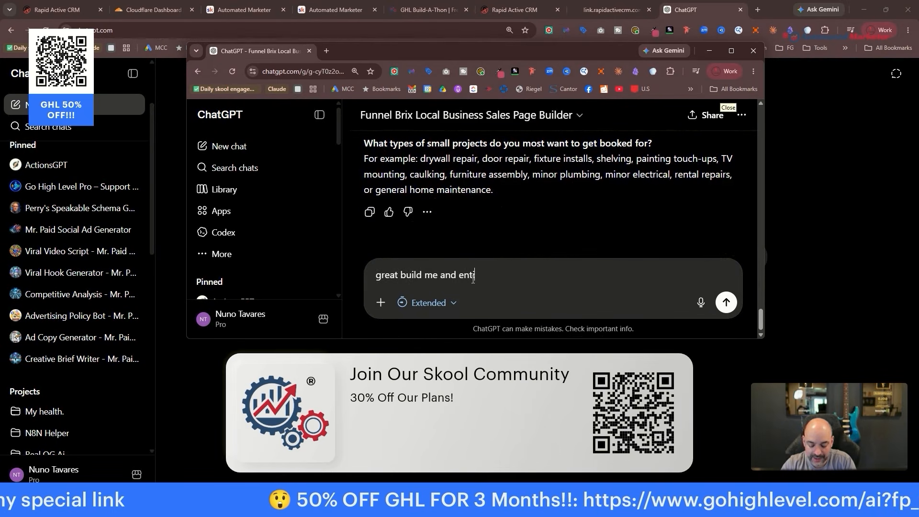
type("ire landing page")
key("Return")
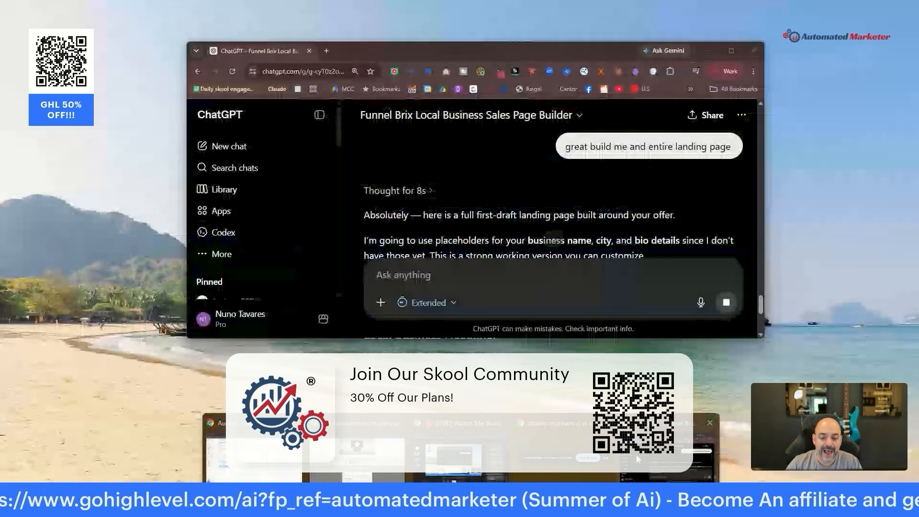
Maximize the ChatGPT window and review the Honey-Do List landing page copy, from benefits to SEO keywords.
mouse_move(636, 454)
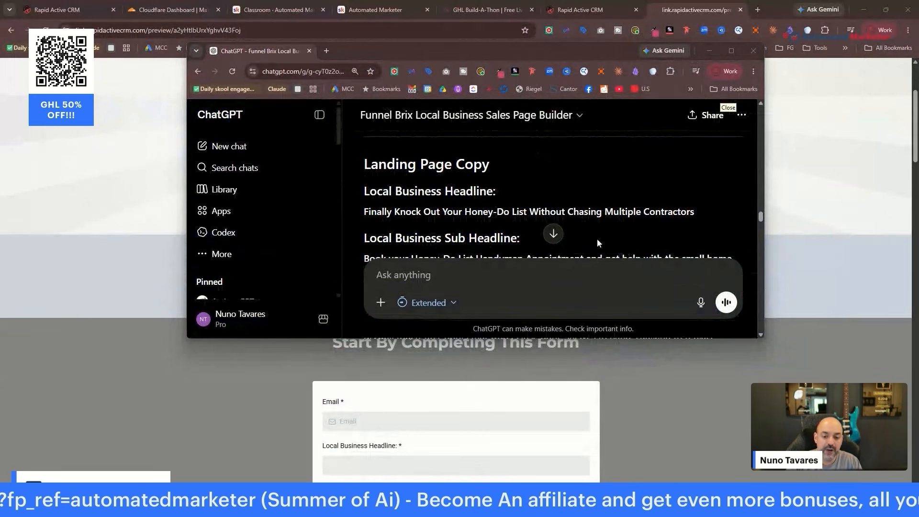
left_click(738, 54)
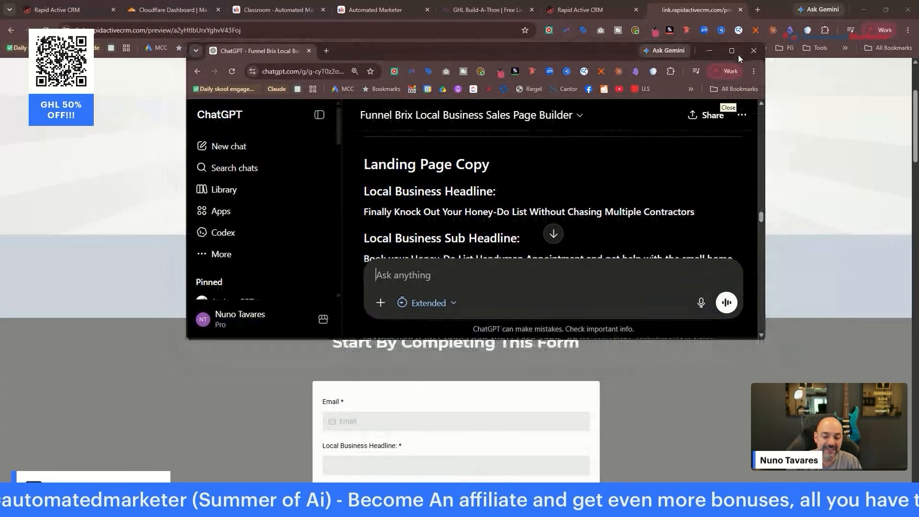
left_click(738, 54)
scroll(507, 248, "down", 10)
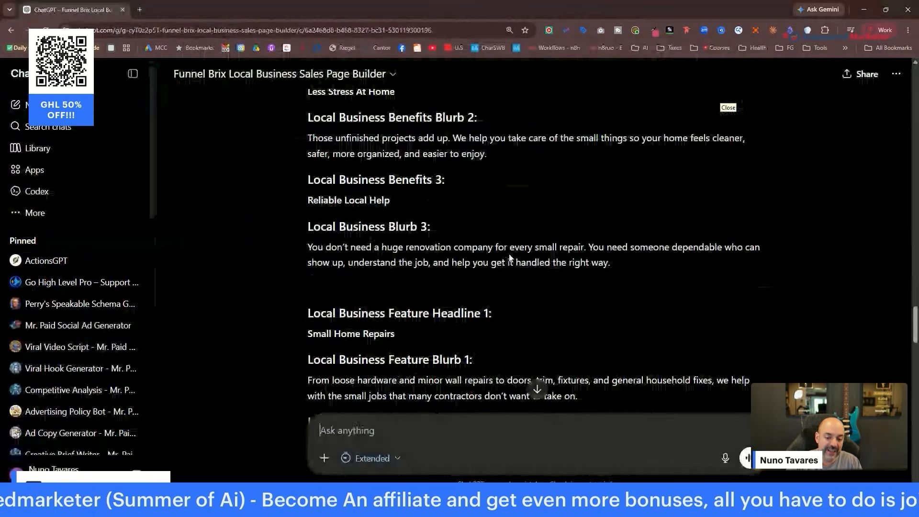
scroll(507, 248, "down", 5)
scroll(507, 248, "down", 6)
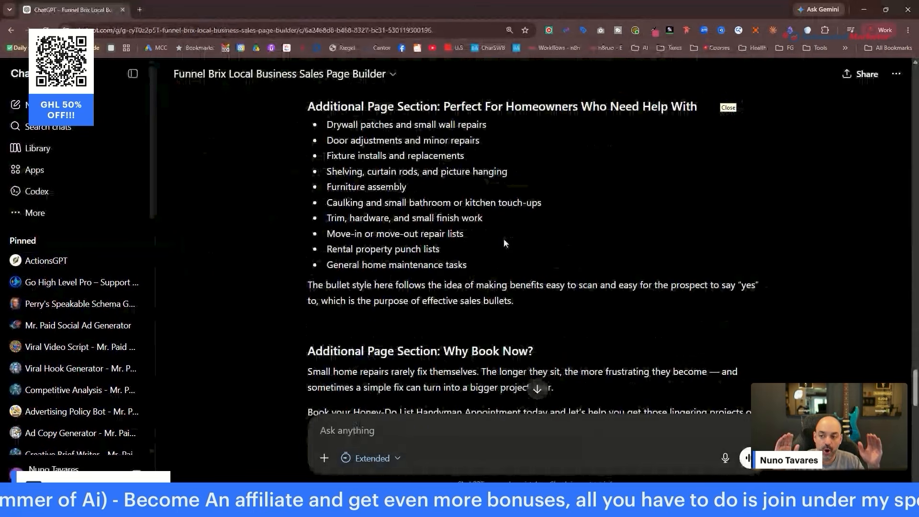
scroll(507, 242, "down", 8)
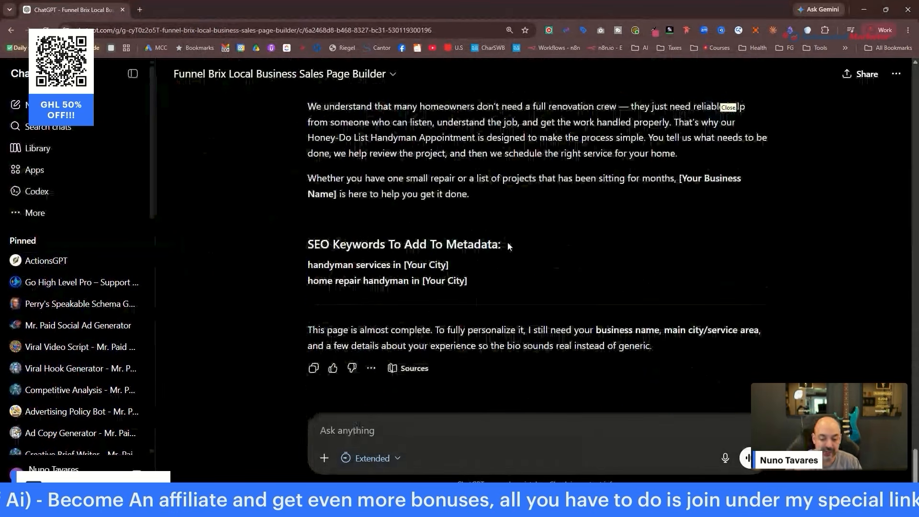
scroll(526, 263, "up", 4)
scroll(596, 328, "down", 4)
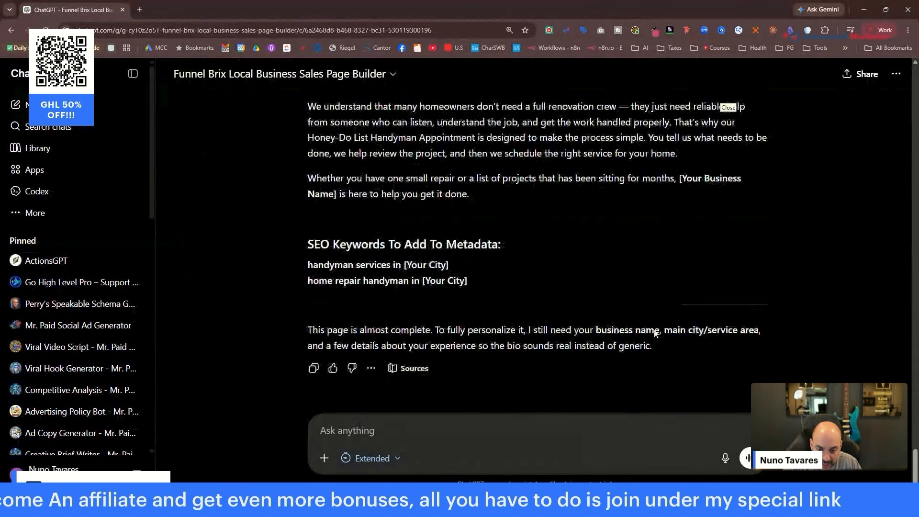
scroll(503, 277, "up", 5)
scroll(503, 277, "down", 6)
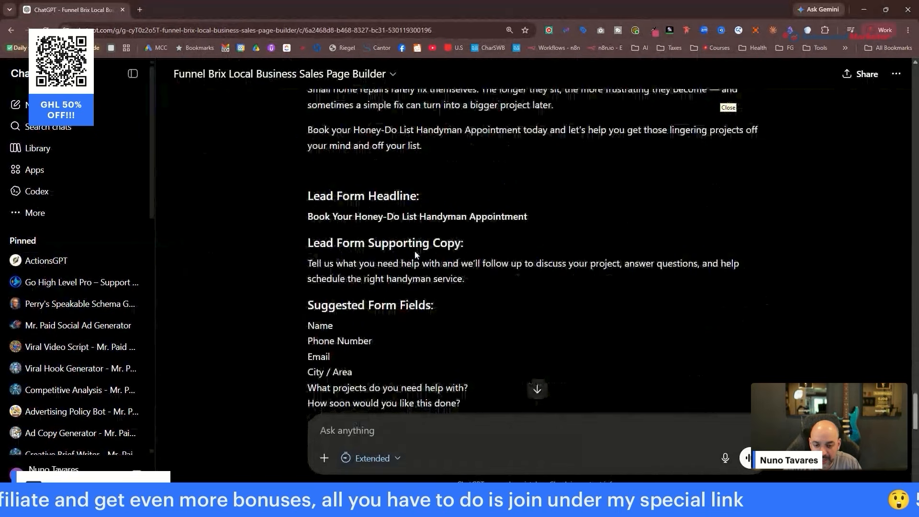
scroll(415, 255, "up", 5)
scroll(416, 254, "up", 8)
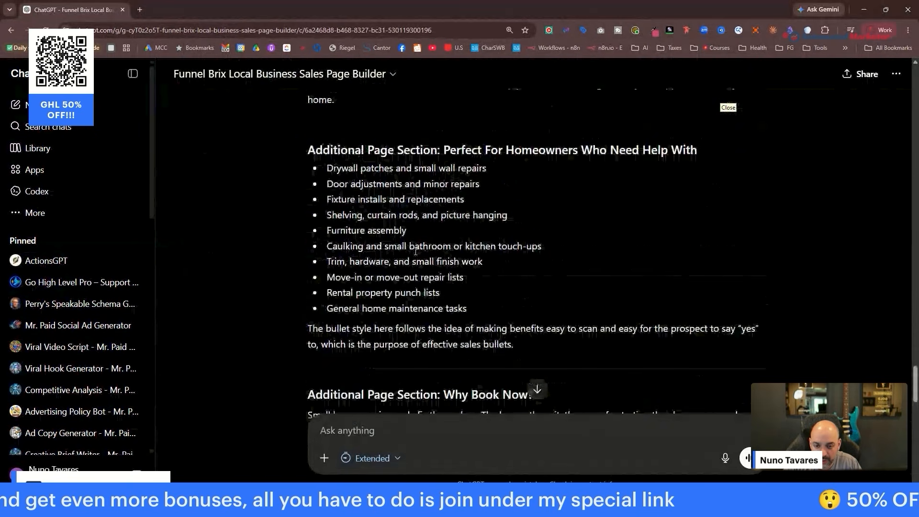
scroll(414, 259, "up", 3)
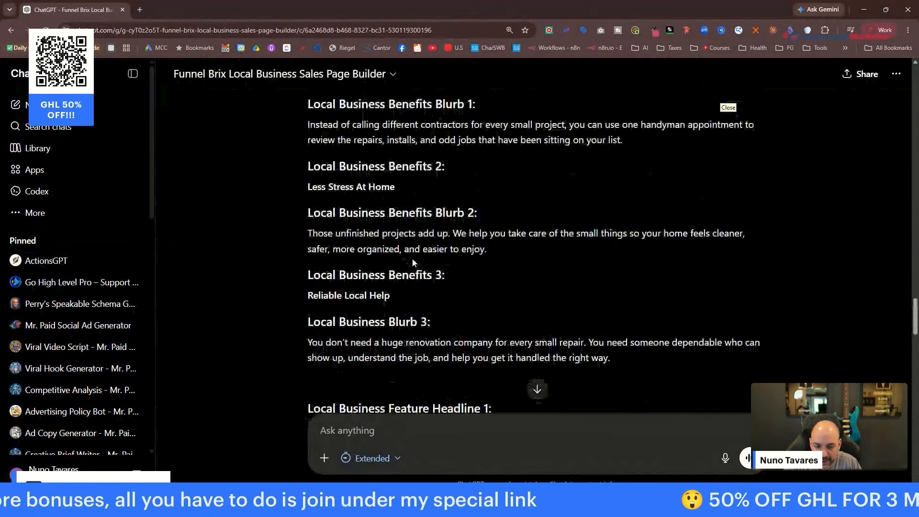
scroll(413, 262, "up", 4)
scroll(703, 281, "down", 10)
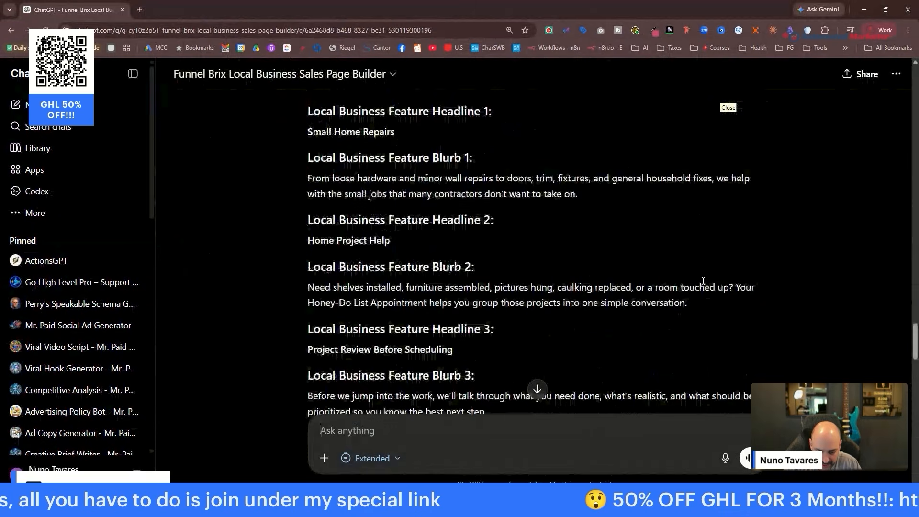
scroll(704, 281, "down", 10)
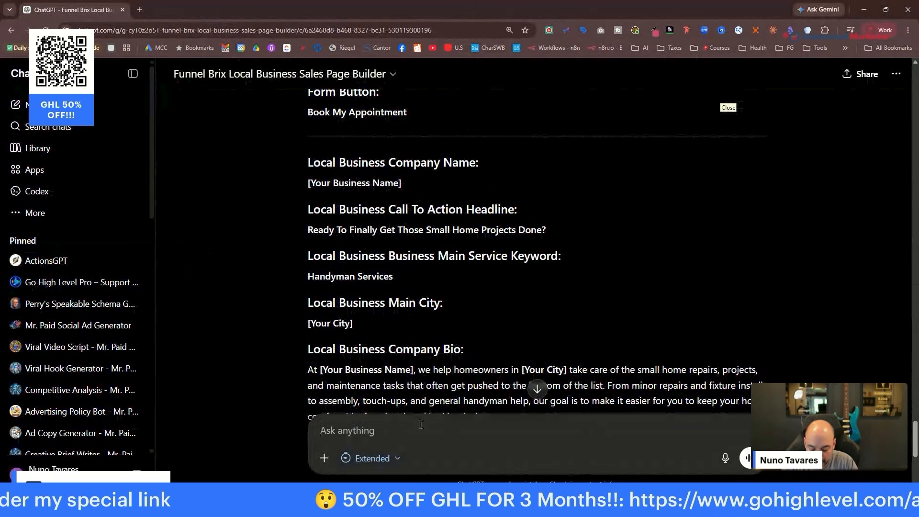
Give ChatGPT the demo company name, say it's a demo, and correct the 'Demp' typo.
type("Comapny is Nuno")
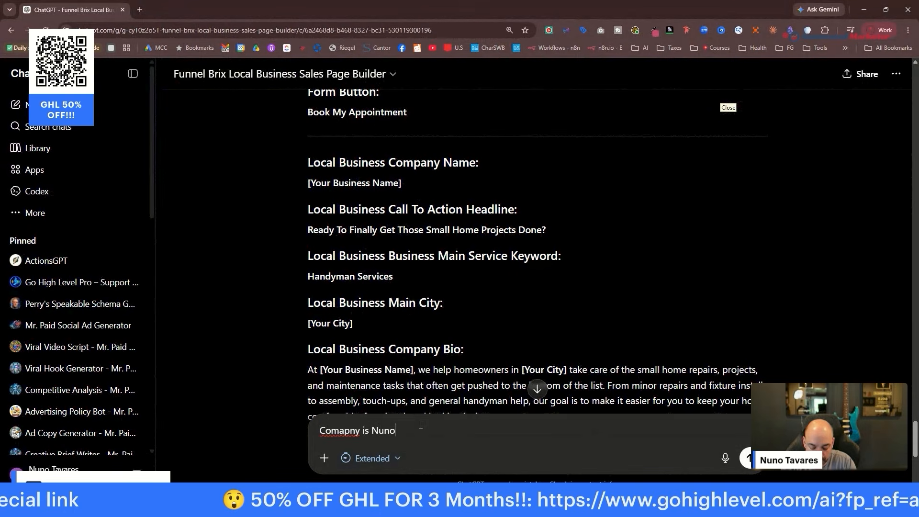
type("'s Handy Man's")
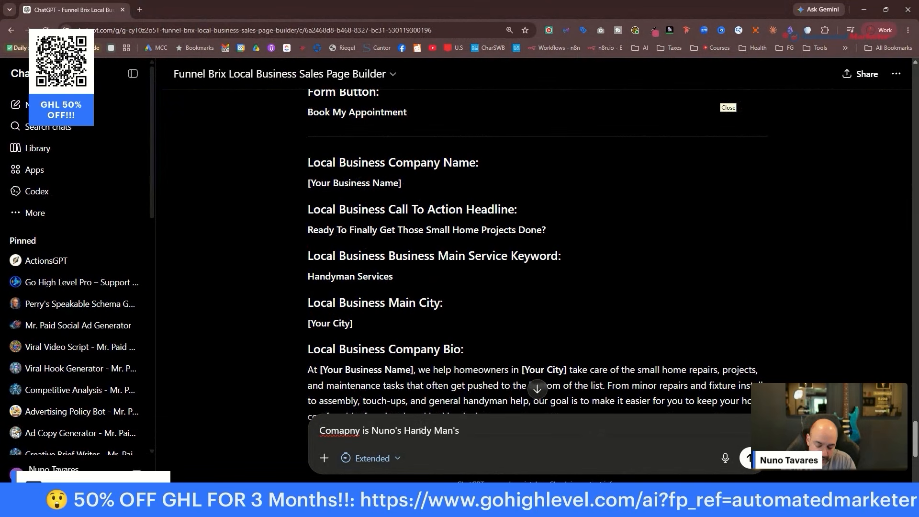
type(" Service , Thi sis  D")
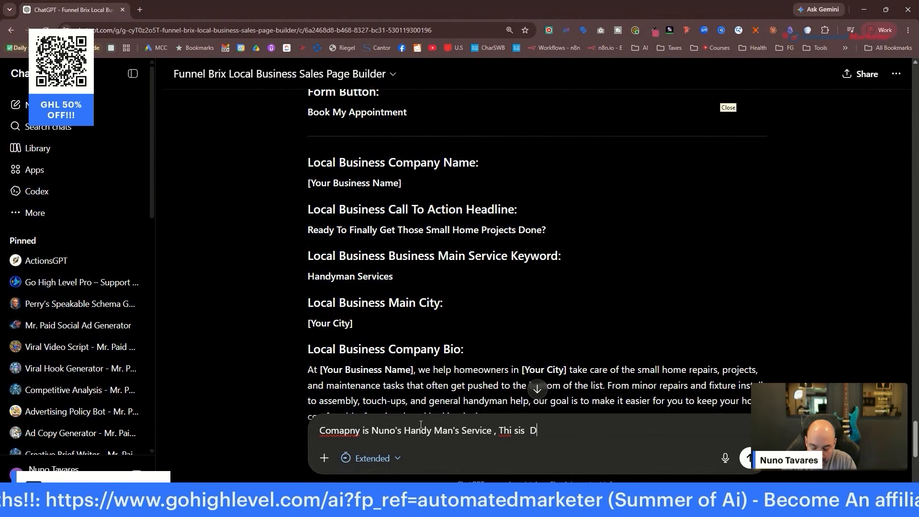
type("emp so make up all the rest")
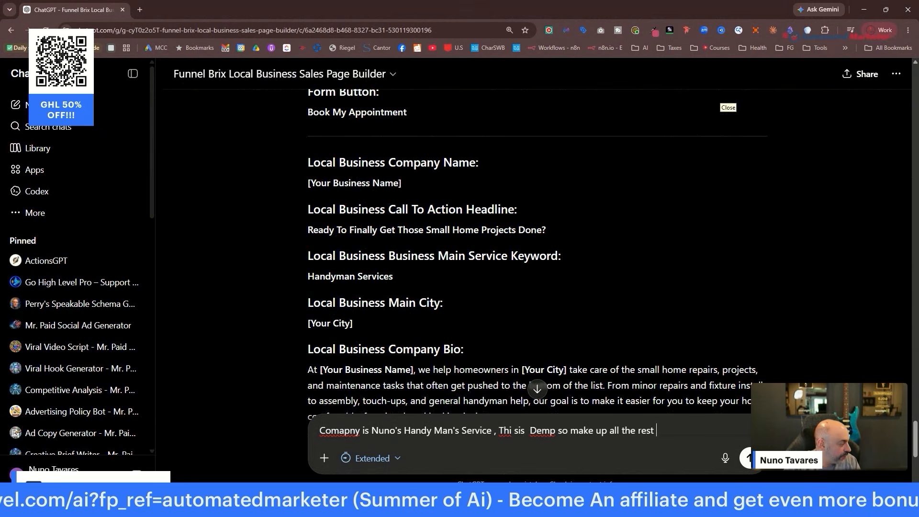
left_click(557, 434)
key("BackSpace")
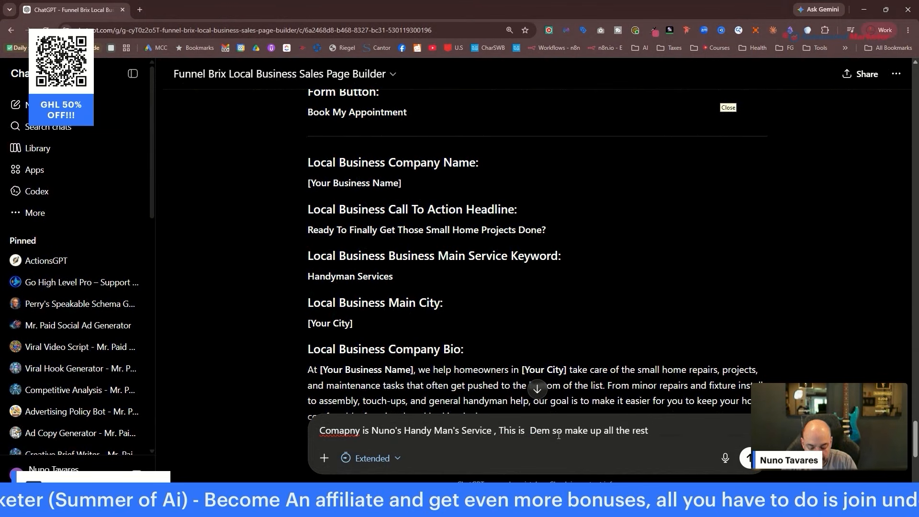
type("o")
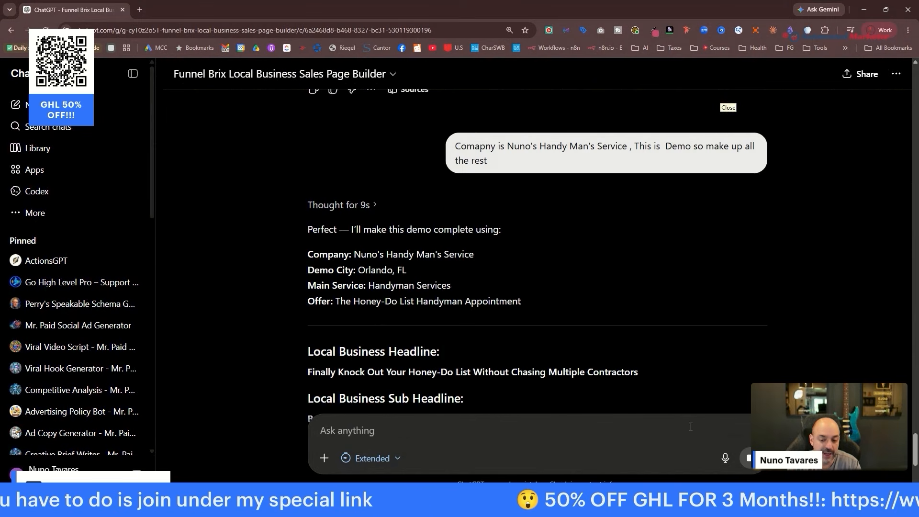
Move the ChatGPT tab into the main window, return to the Rapid Active CRM, and open Sites.
scroll(710, 269, "down", 4)
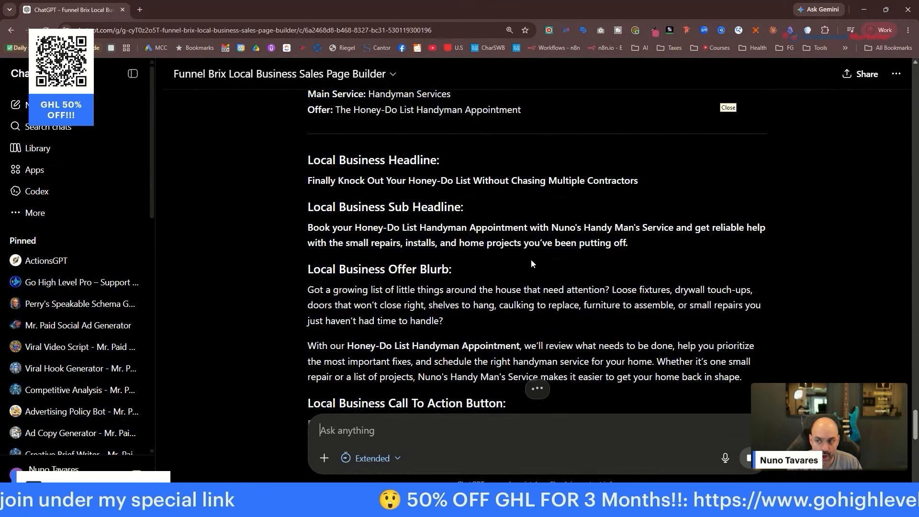
left_click_drag(98, 16, 534, 14)
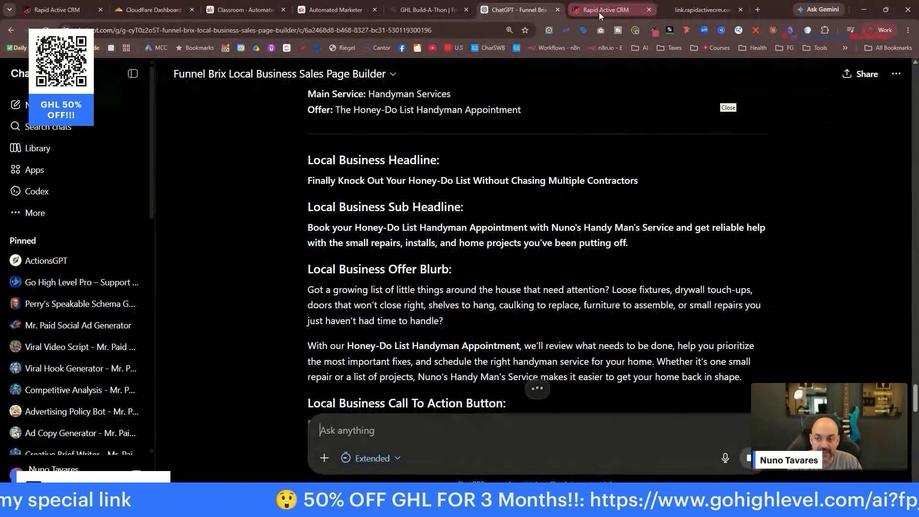
left_click(43, 10)
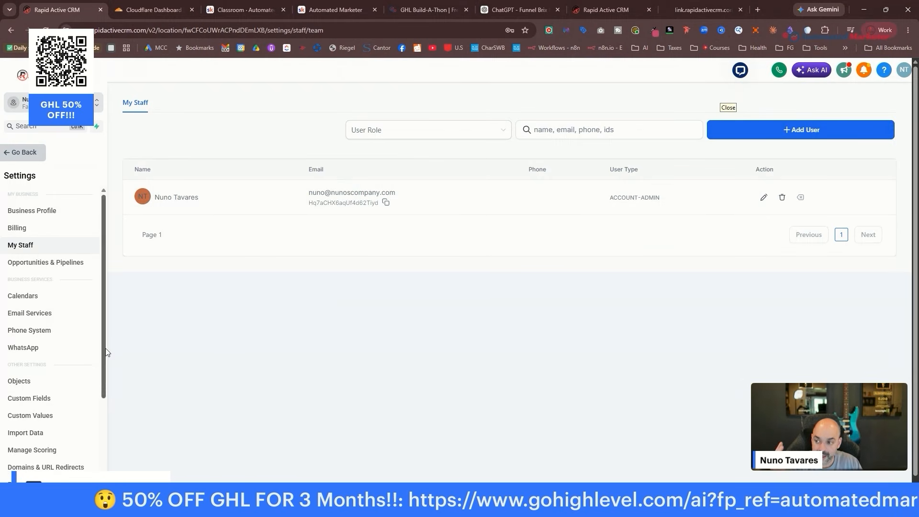
left_click(27, 153)
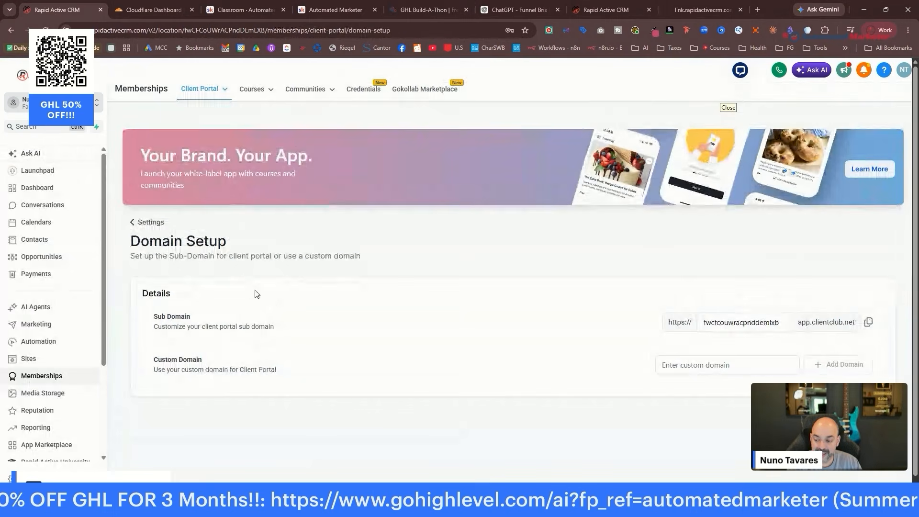
left_click(66, 360)
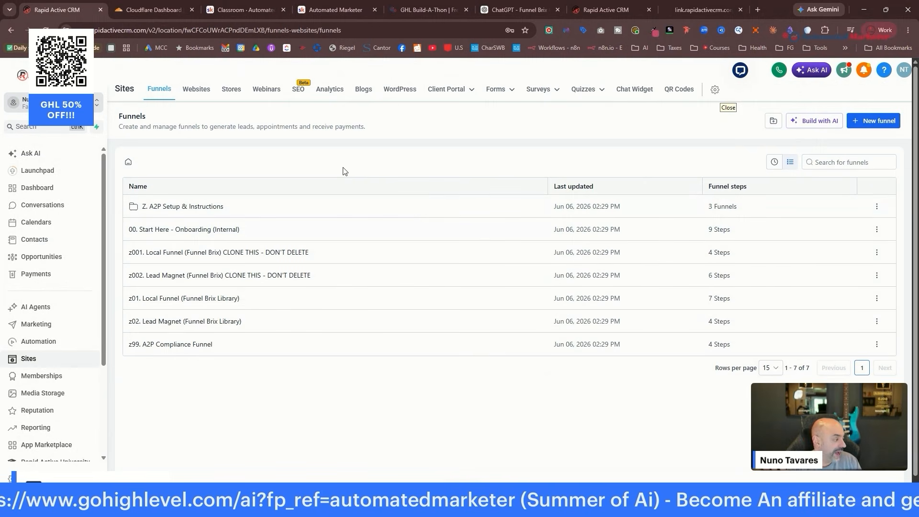
Start a new AI-built funnel page in Build mode and grab the landing page copy from ChatGPT.
left_click(812, 123)
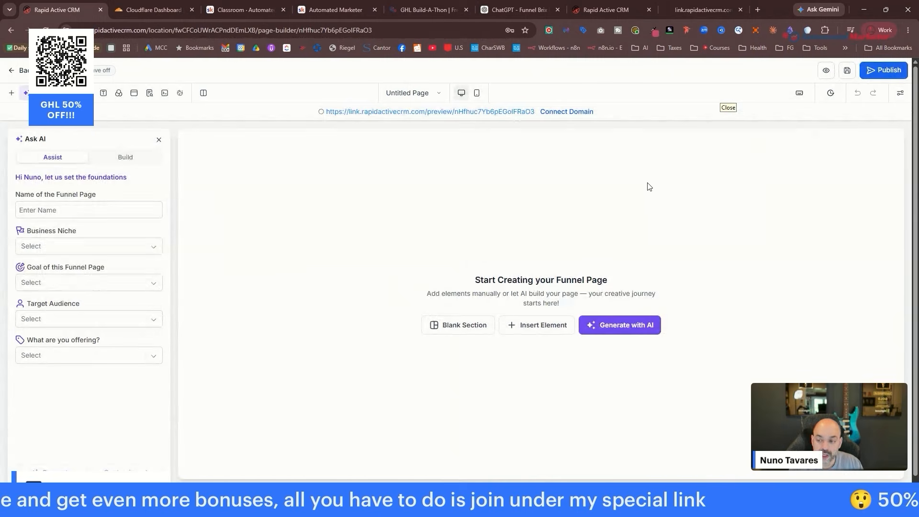
left_click(127, 159)
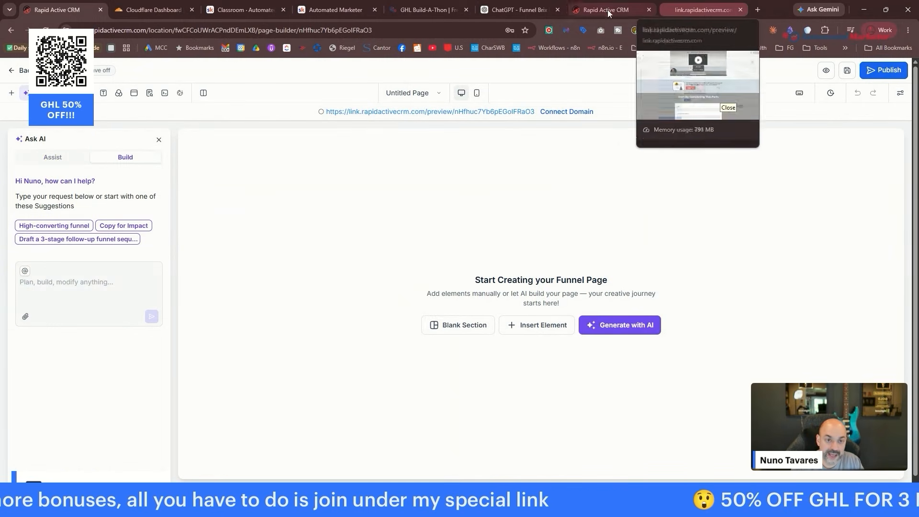
left_click(522, 10)
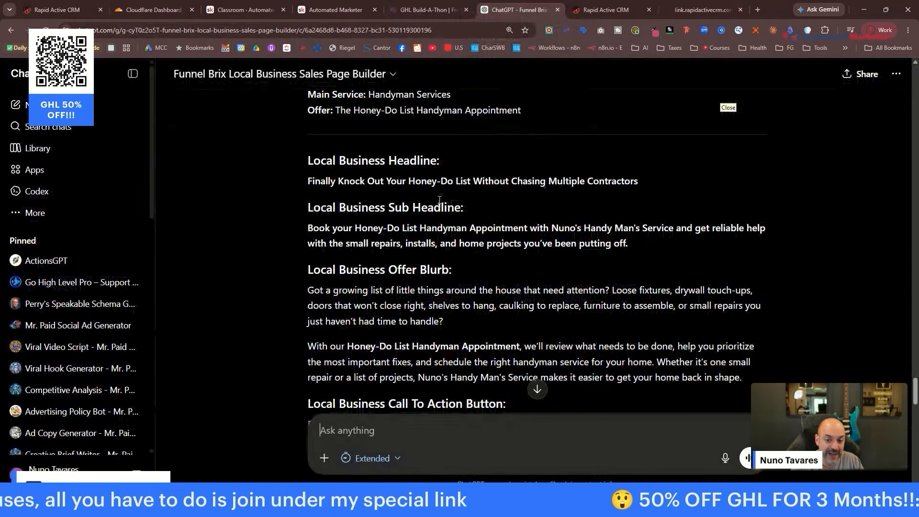
scroll(439, 200, "up", 2)
scroll(439, 200, "down", 2)
left_click_drag(307, 159, 598, 310)
scroll(560, 263, "down", 12)
scroll(591, 283, "down", 15)
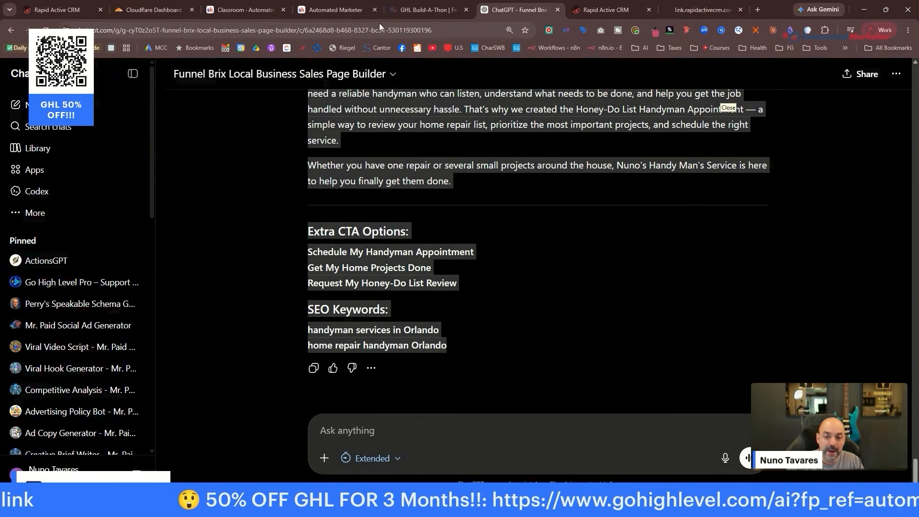
left_click(575, 9)
left_click(68, 6)
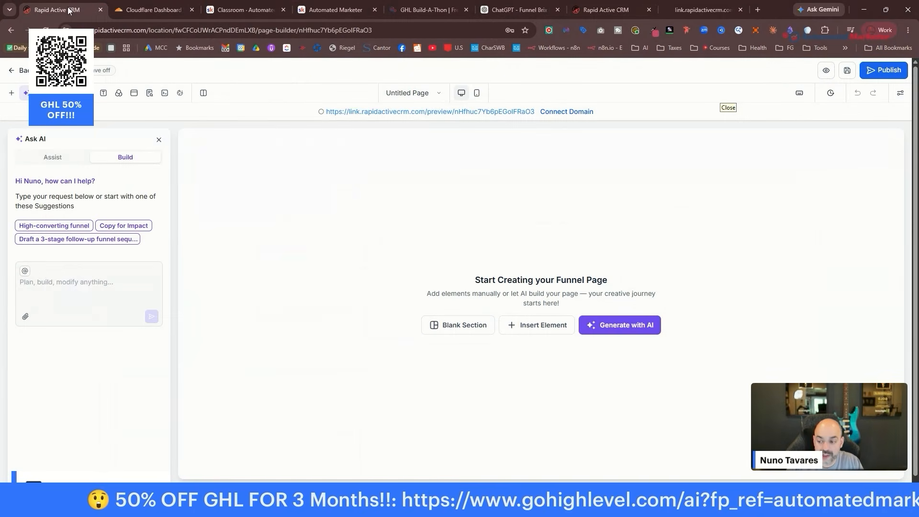
Paste the blue-and-white handyman landing page brief into Ask AI and send it.
left_click(65, 288)
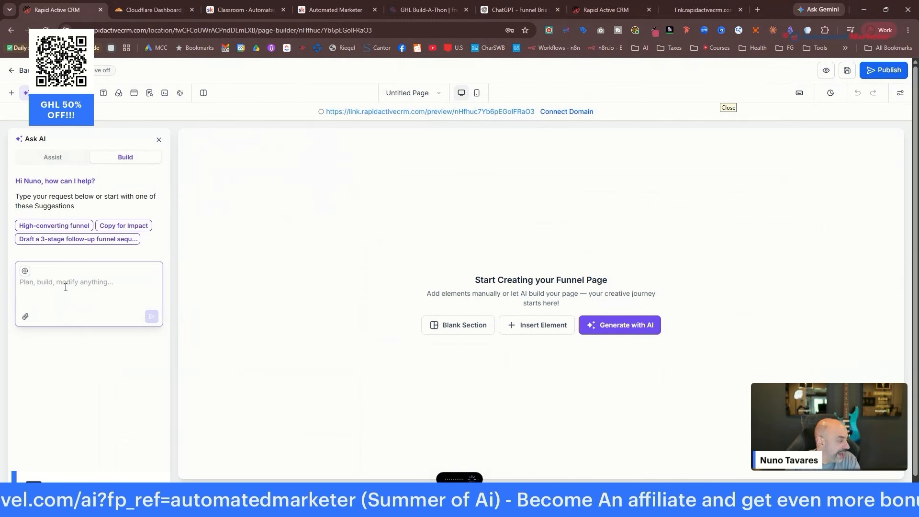
type("I'm building a landing page where I can have people book appointments. Here is all the wording and the copy I want you to use. I want to use blue and white as my colors and I need you to create also a logo.")
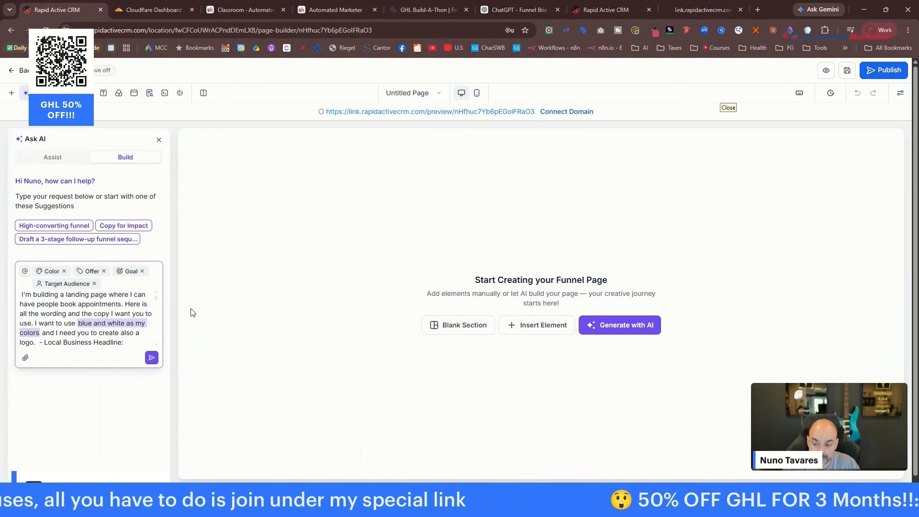
left_click(151, 358)
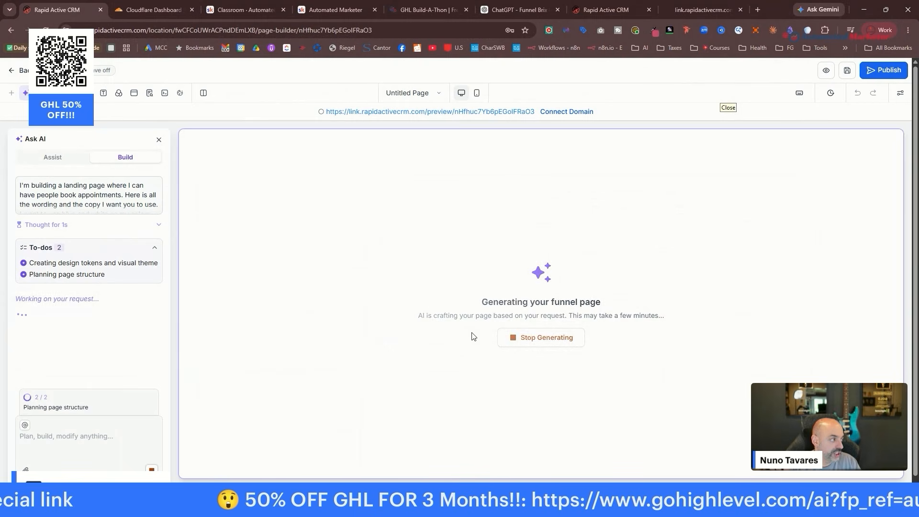
Duplicate the builder tab, open Settings > Calendars there, and return to the generating page.
right_click(53, 8)
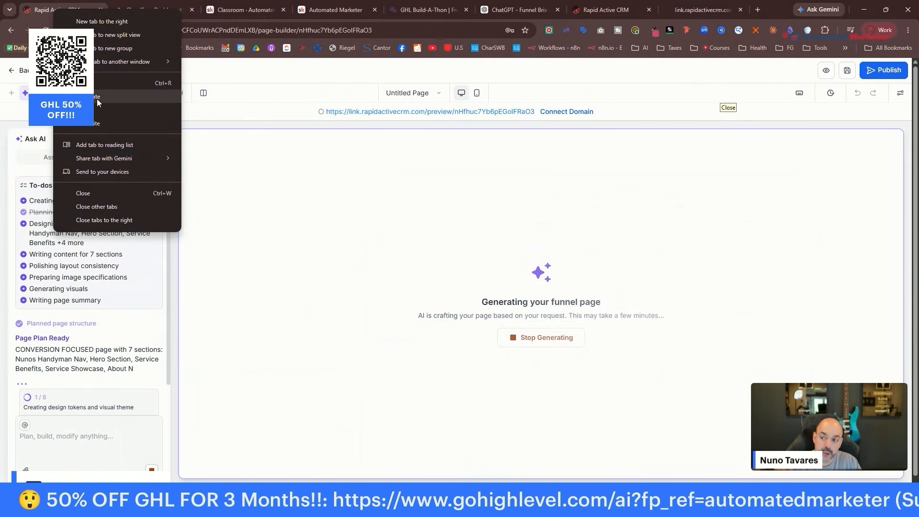
left_click(96, 99)
left_click(58, 10)
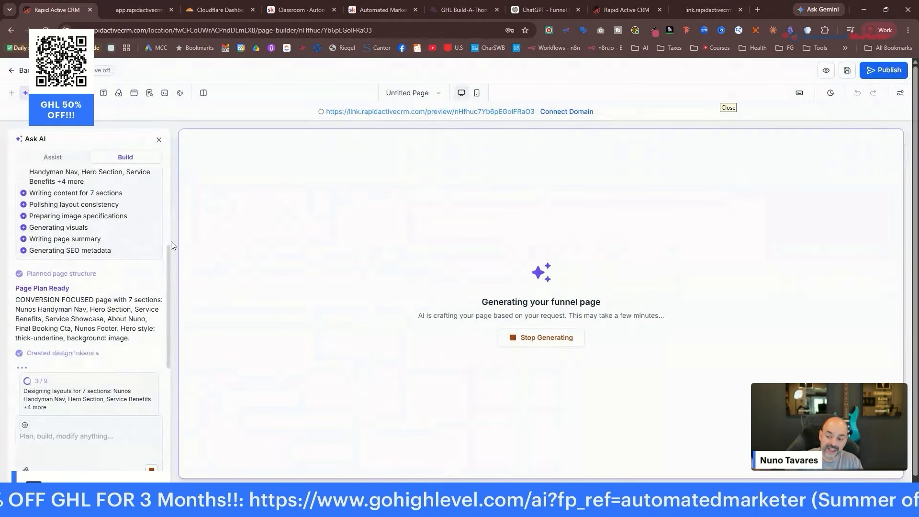
left_click(122, 10)
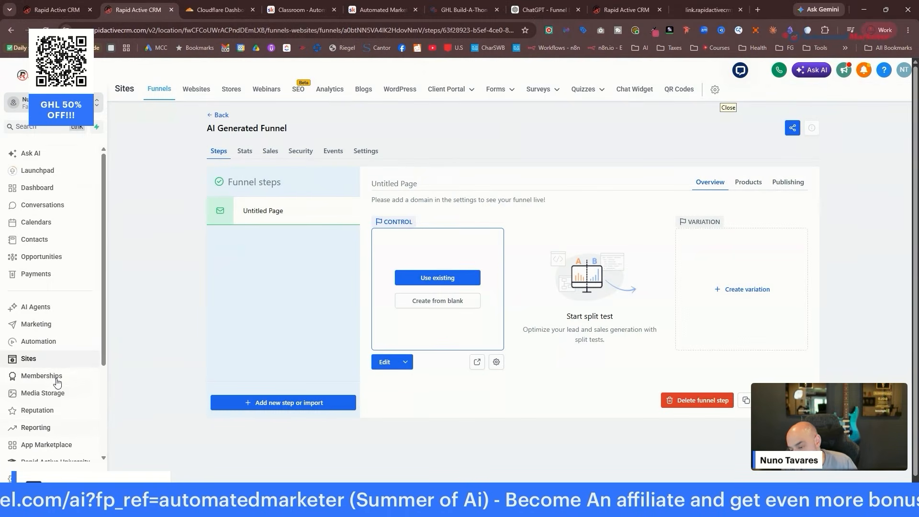
scroll(39, 445, "down", 1)
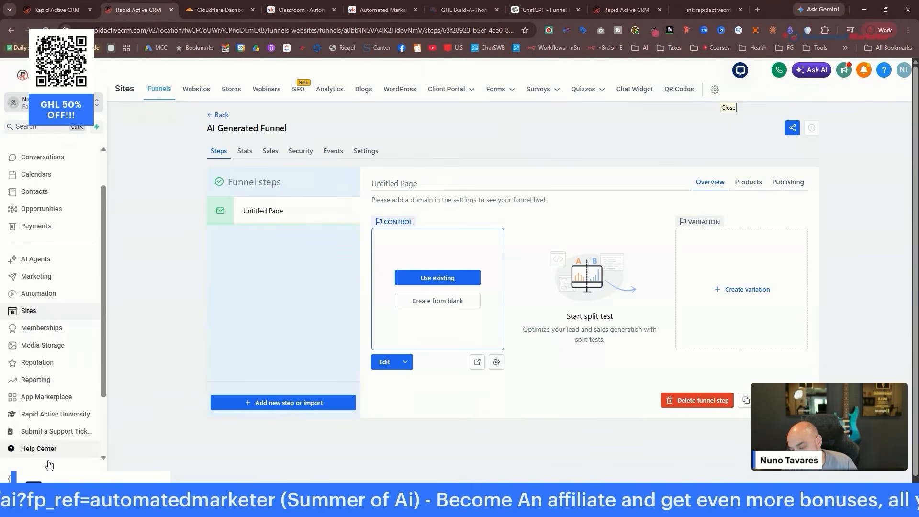
left_click(10, 478)
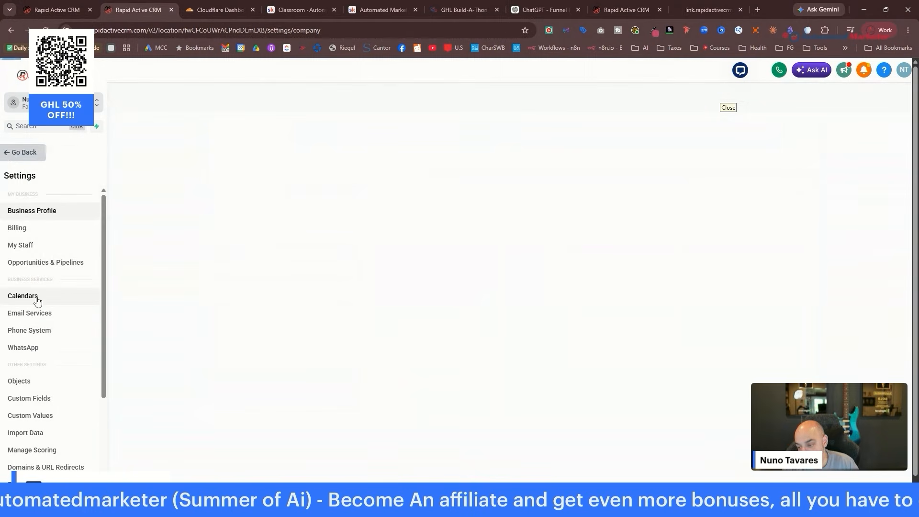
left_click(35, 297)
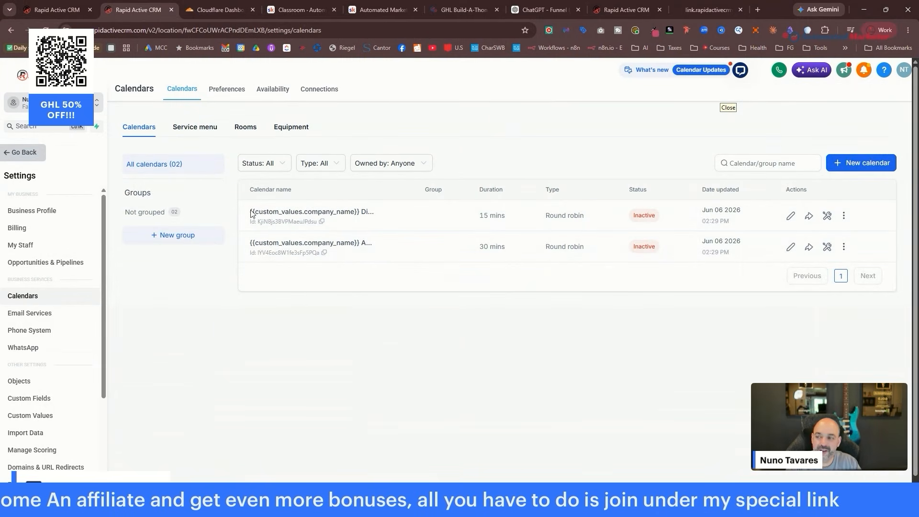
key("ctrl+Page_Up")
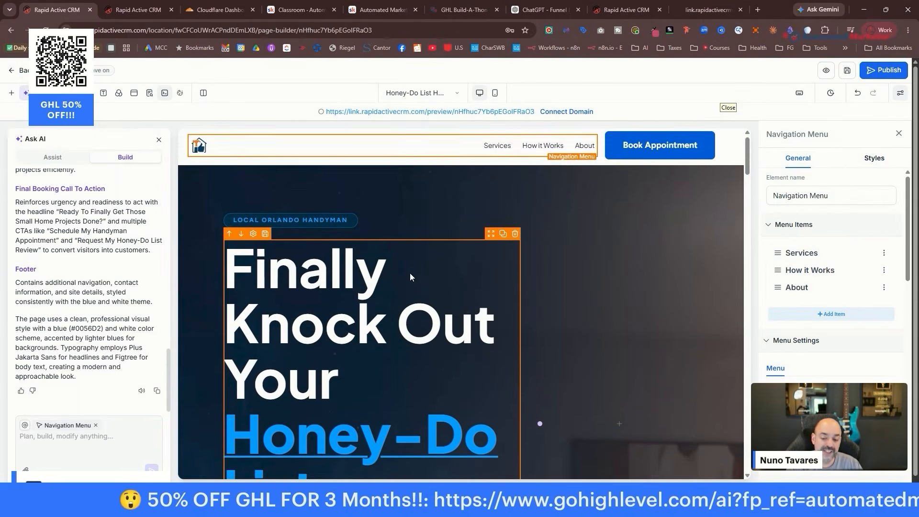
scroll(410, 273, "down", 3)
left_click(401, 235)
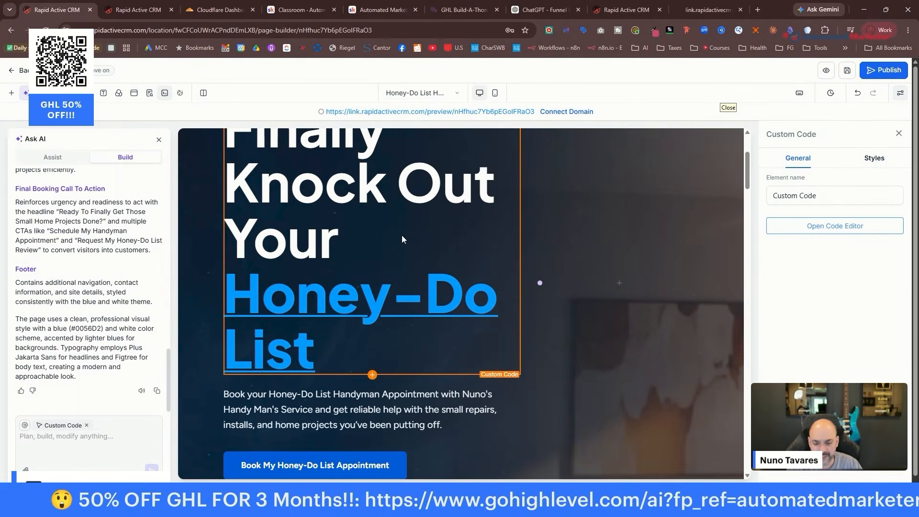
scroll(354, 294, "up", 1)
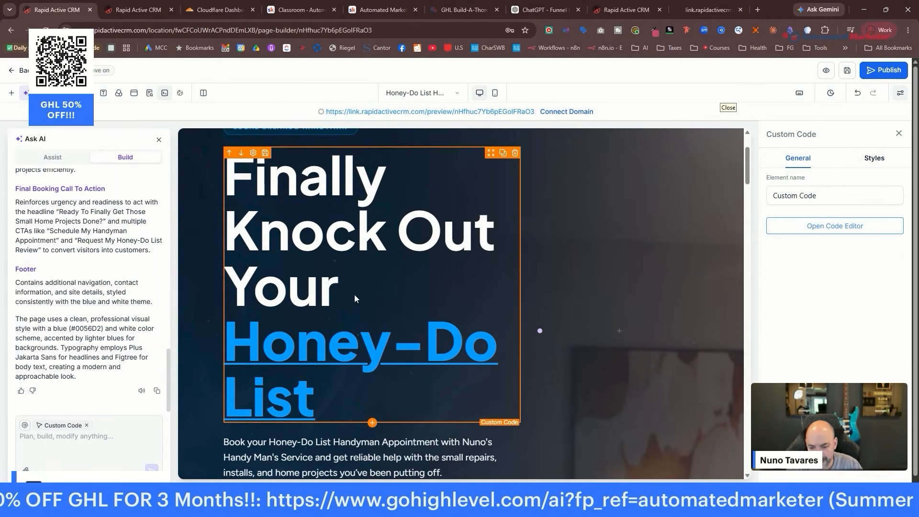
scroll(507, 310, "down", 4)
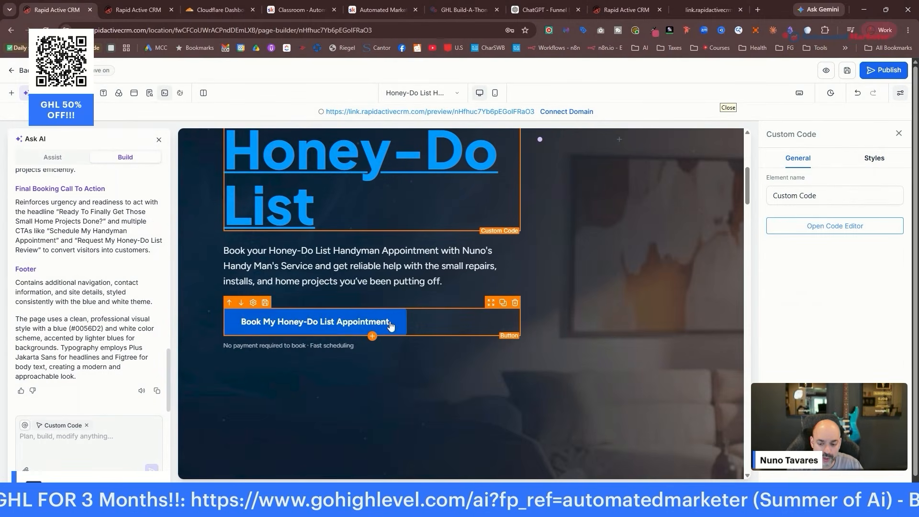
scroll(378, 294, "down", 4)
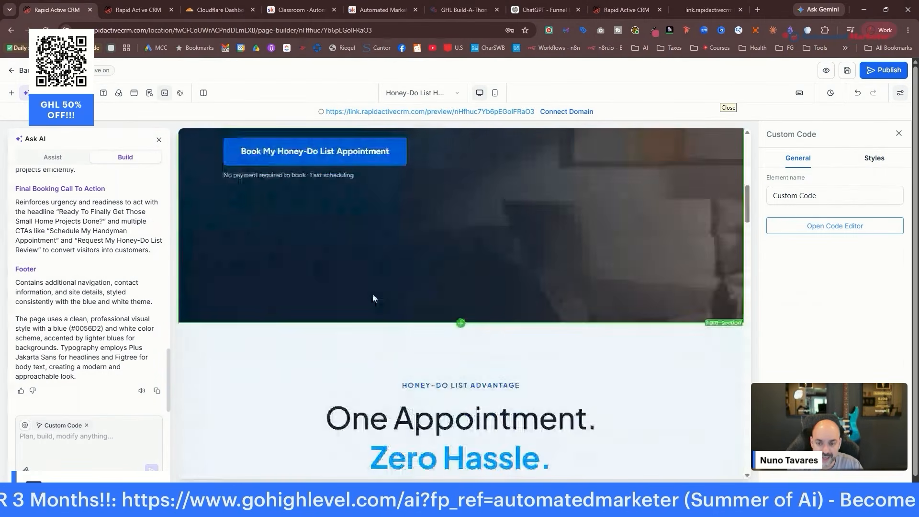
scroll(374, 300, "up", 10)
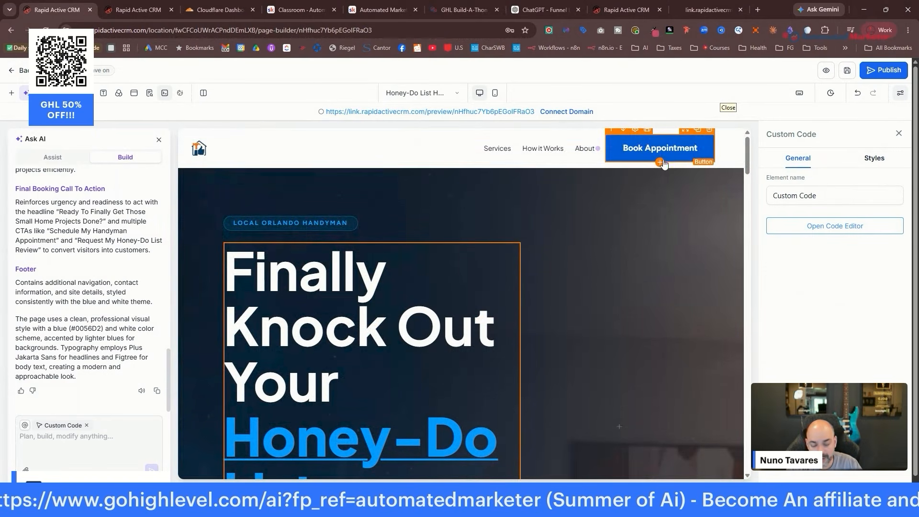
scroll(518, 256, "down", 10)
scroll(519, 263, "up", 2)
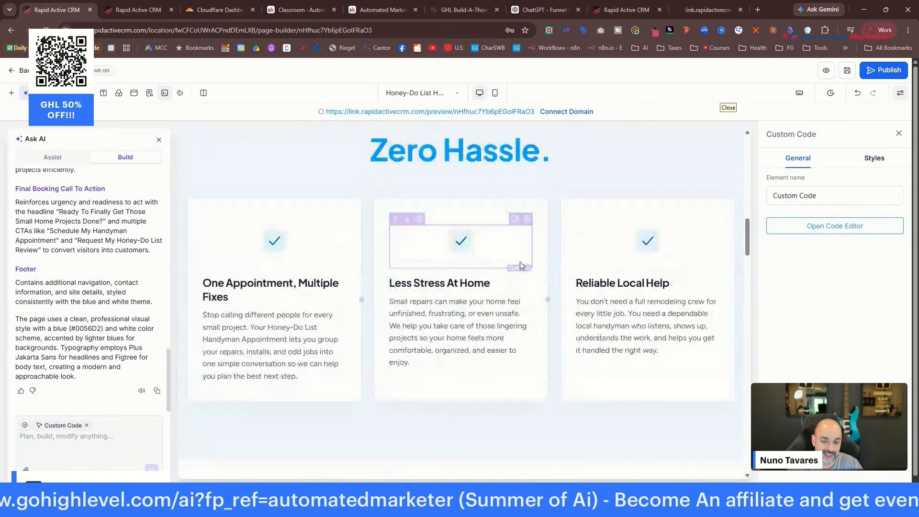
scroll(519, 261, "down", 4)
scroll(523, 266, "down", 10)
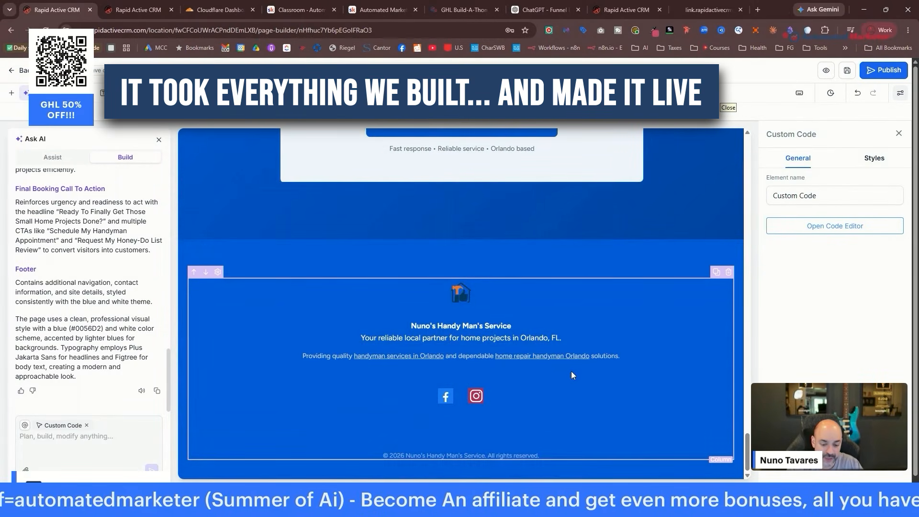
scroll(562, 301, "up", 12)
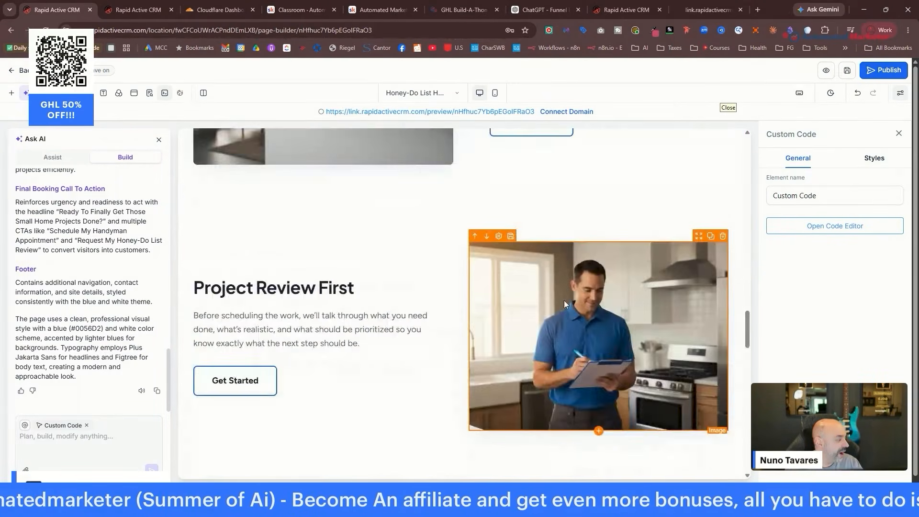
scroll(564, 303, "up", 15)
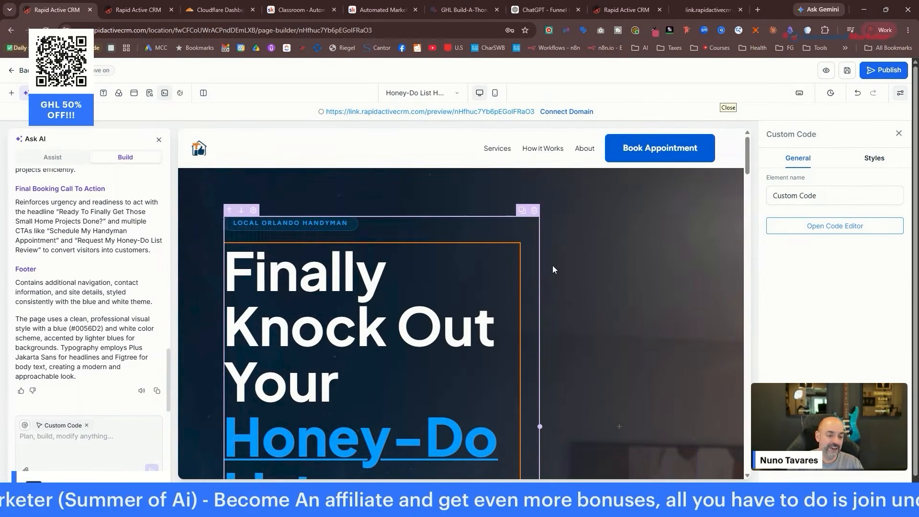
scroll(408, 365, "down", 3)
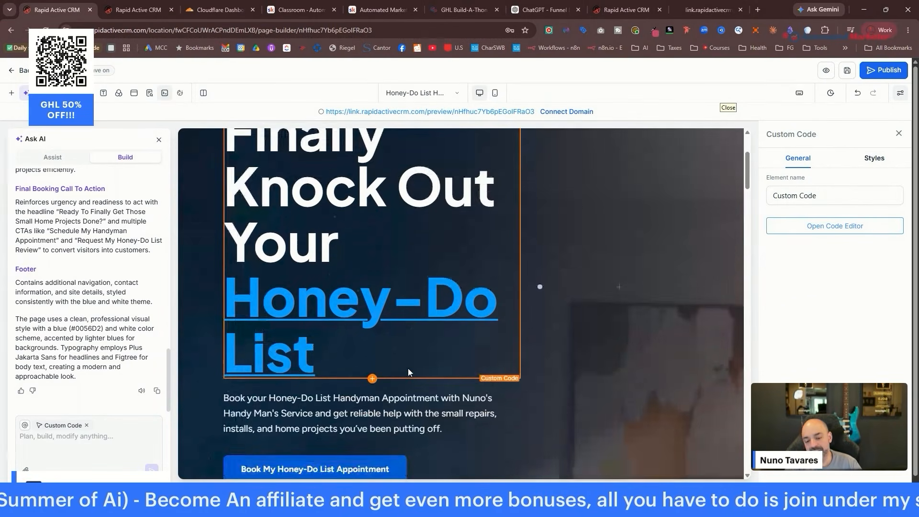
scroll(389, 240, "up", 3)
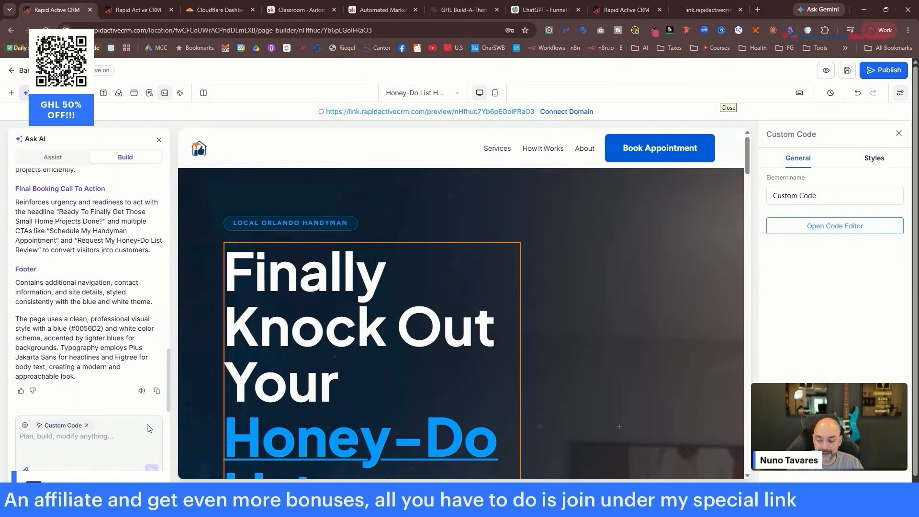
key("Escape")
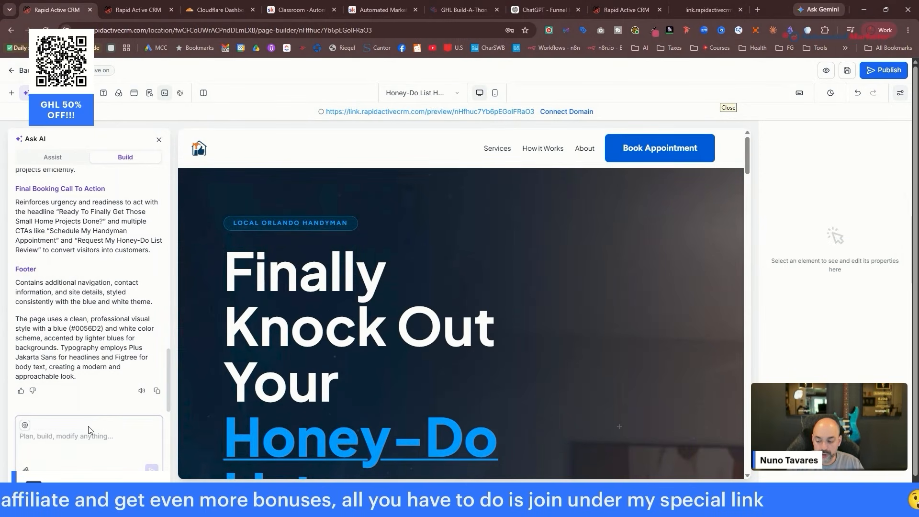
Ask AI to shrink and center the hero headline and enlarge the Book My Honey-Do List Appointment button.
left_click(332, 302)
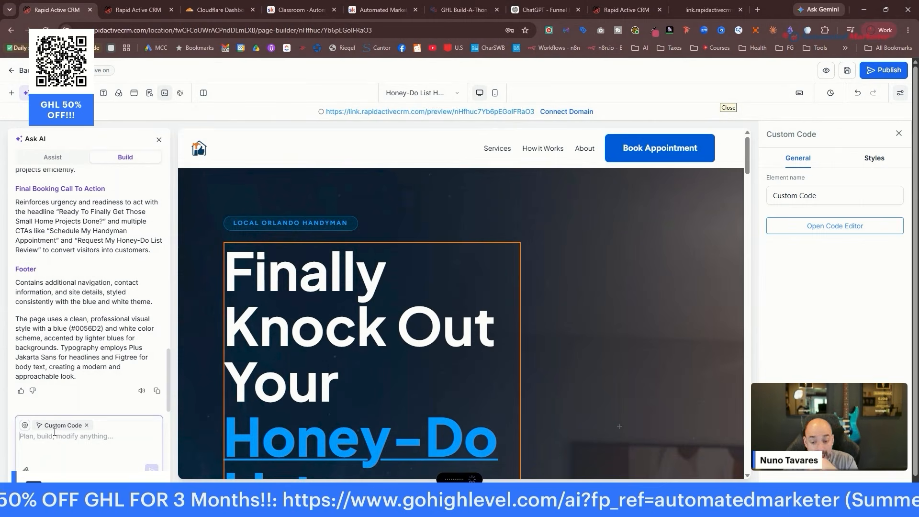
key("Return")
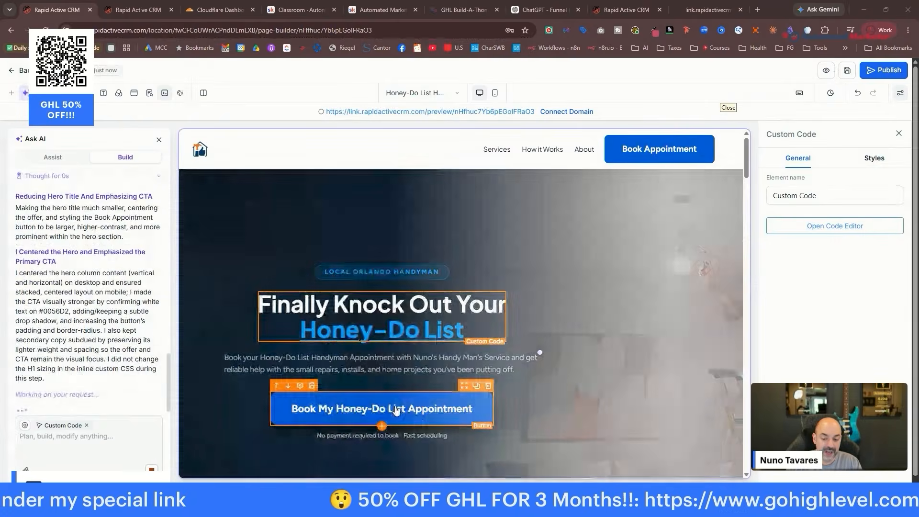
Review the finished page, open its SEO settings, and return to the AI Generated Funnel steps.
scroll(396, 410, "down", 1)
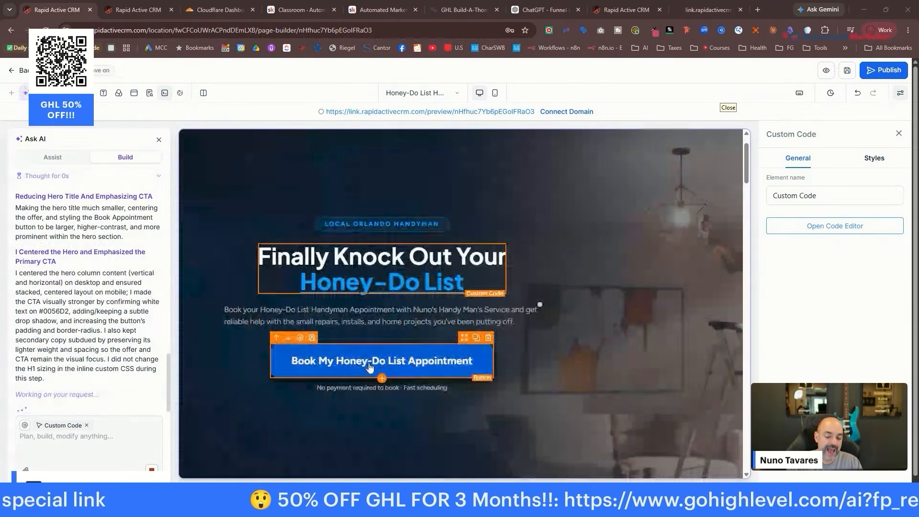
scroll(501, 334, "down", 5)
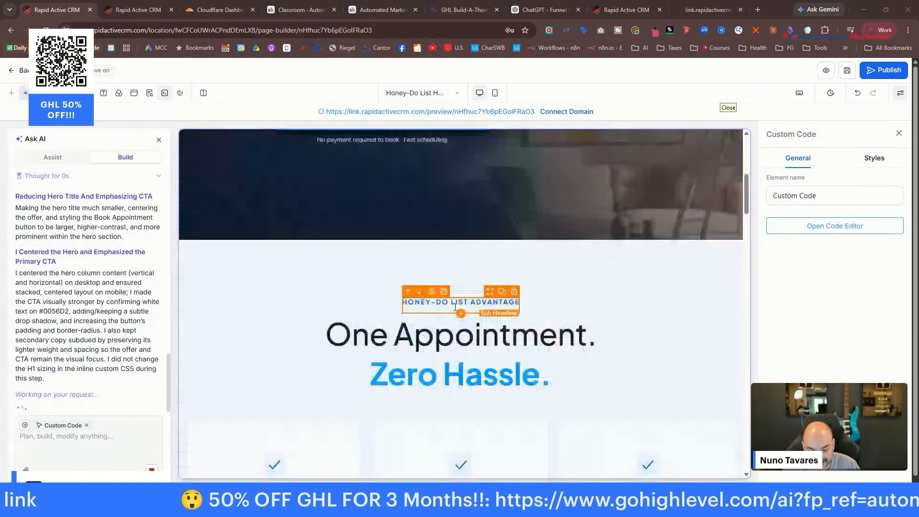
scroll(455, 307, "down", 20)
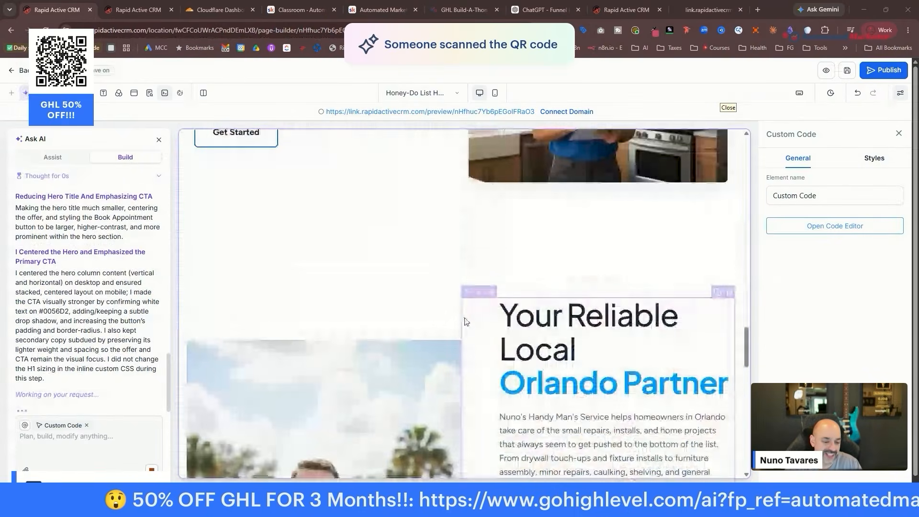
scroll(467, 321, "down", 15)
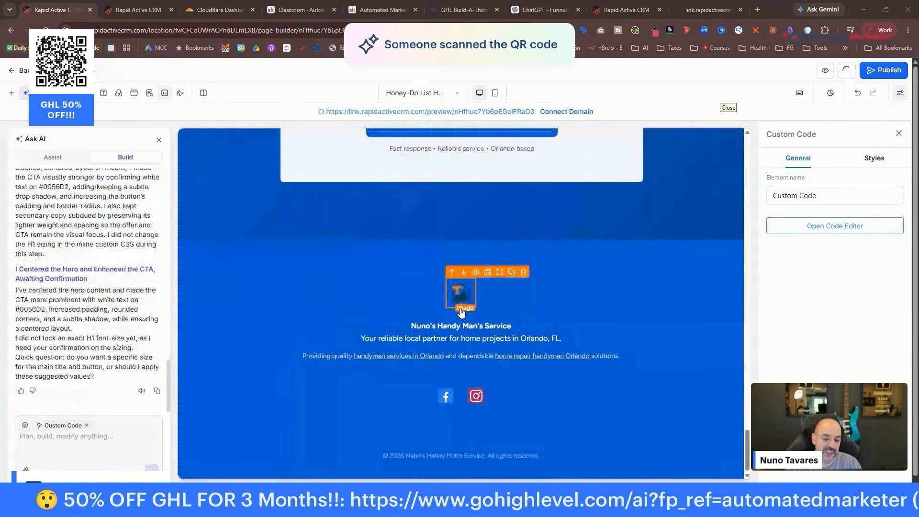
scroll(623, 289, "up", 5)
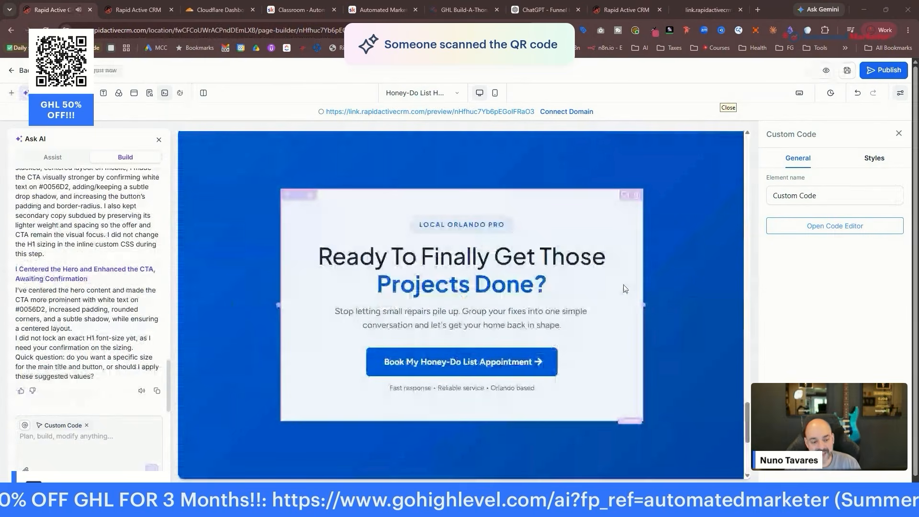
scroll(598, 280, "up", 5)
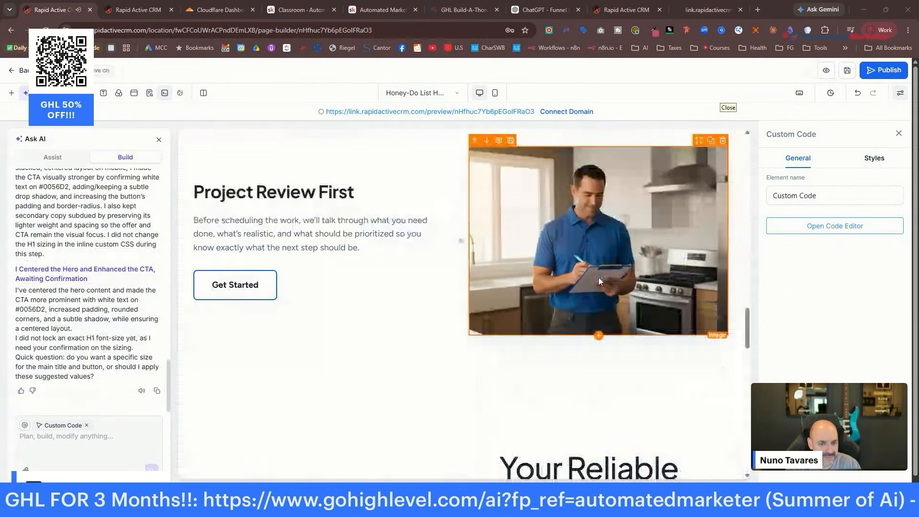
scroll(603, 276, "up", 10)
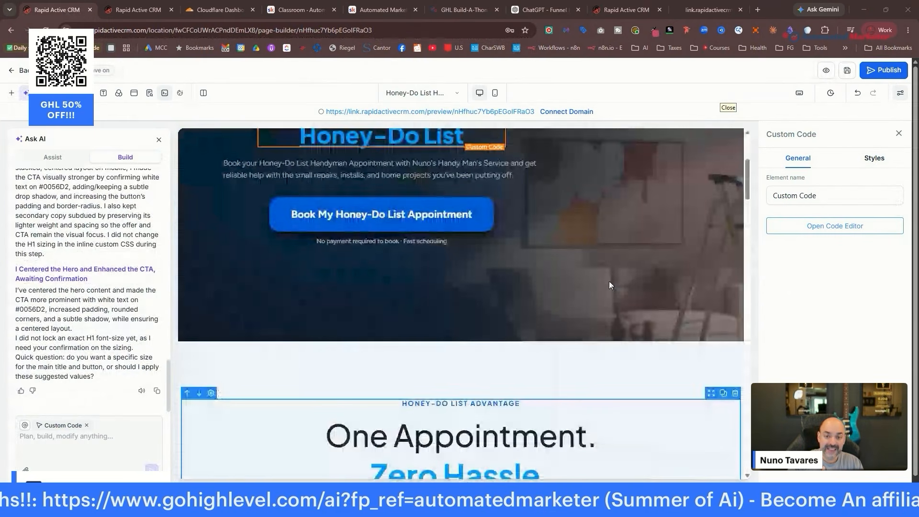
scroll(609, 281, "up", 4)
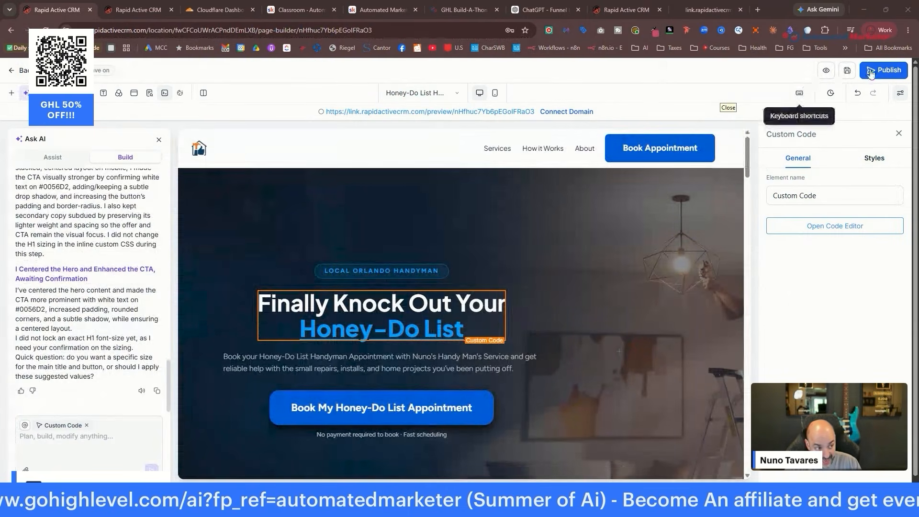
left_click(846, 70)
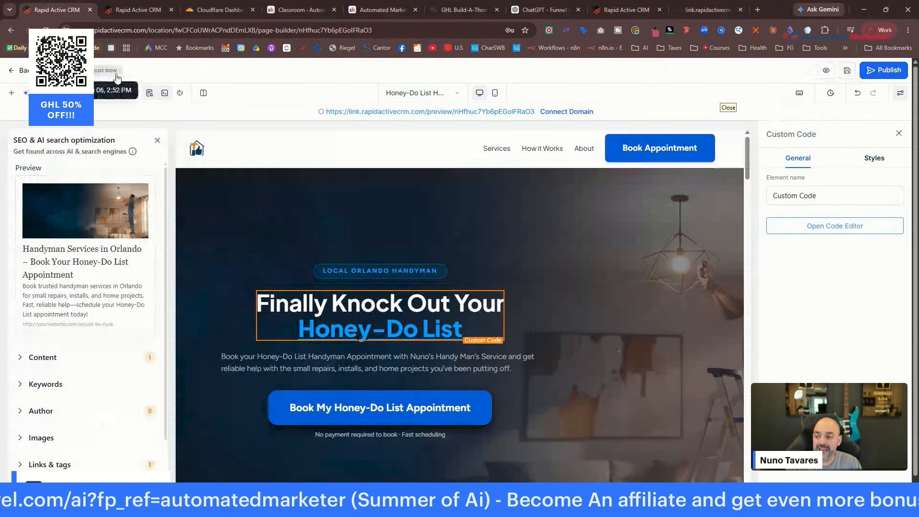
left_click(21, 70)
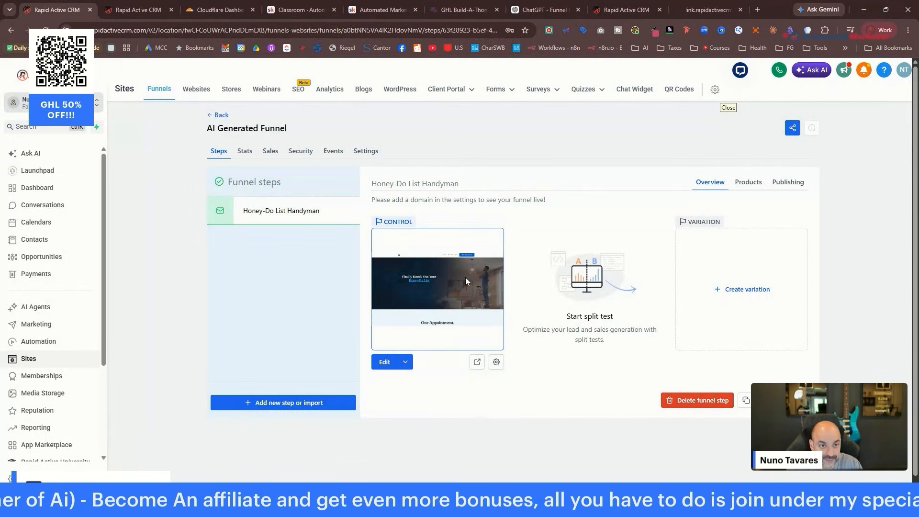
Dictate and send a ChatGPT request for Honey-Do thank-you page copy in the Funnel Brix chat.
left_click(541, 10)
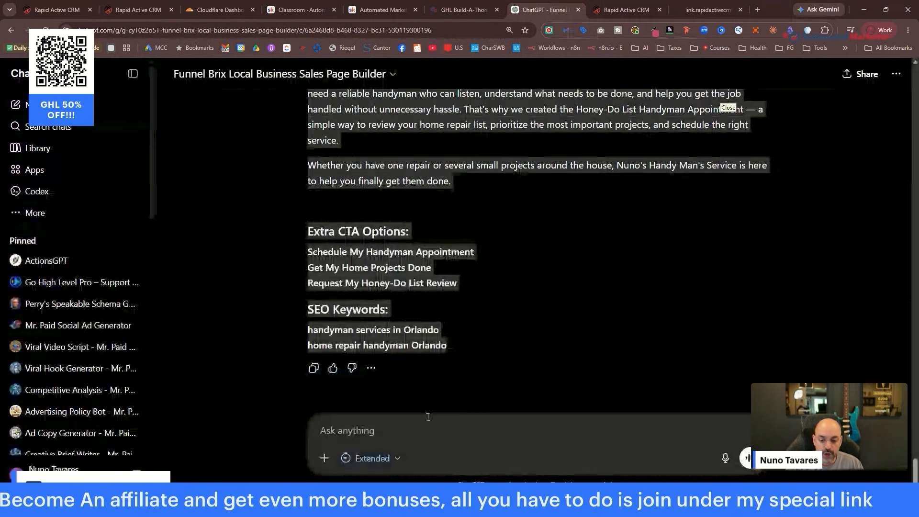
left_click(426, 427)
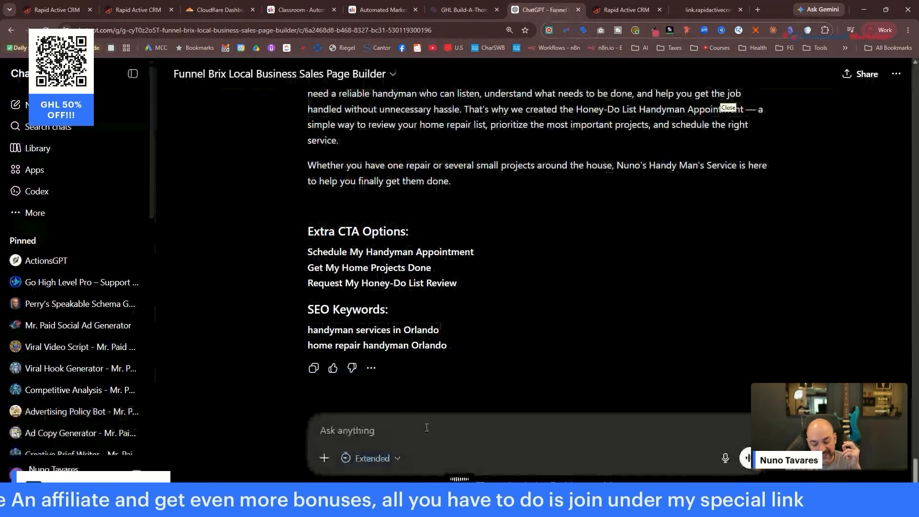
key("ctrl+super")
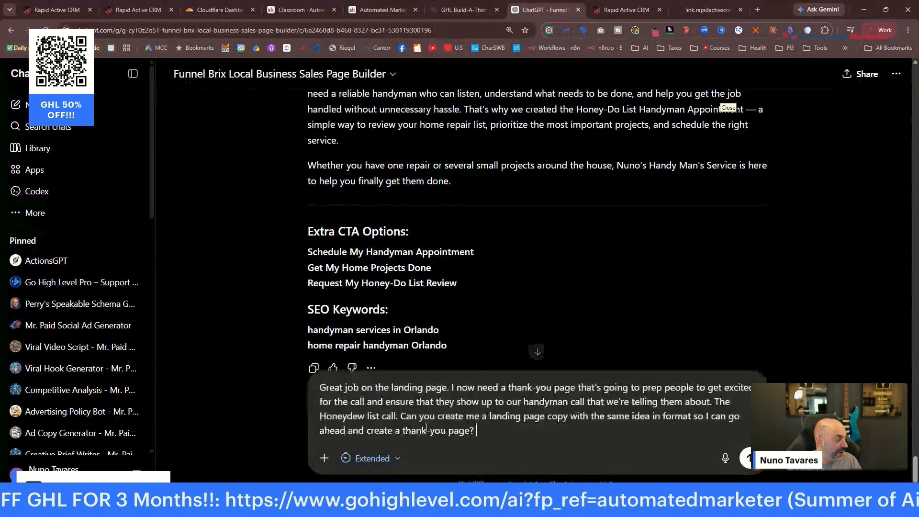
key("Return")
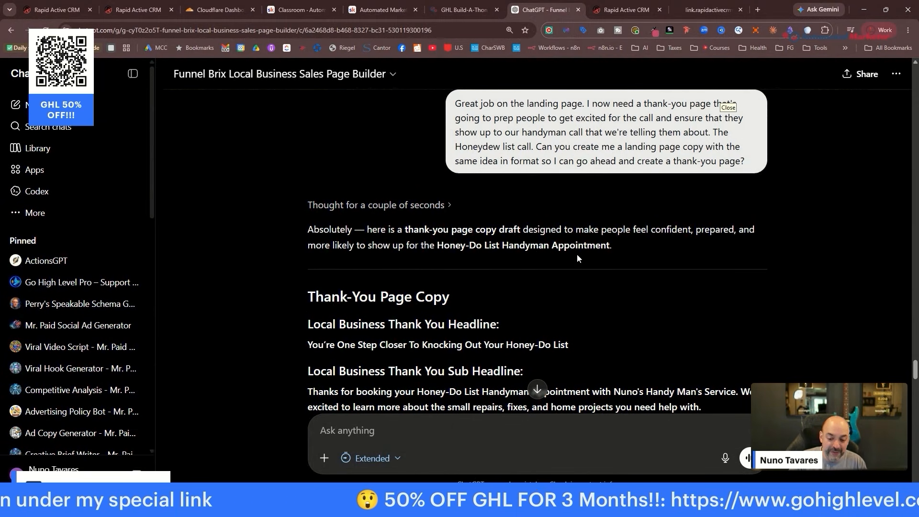
Scroll through ChatGPT's long thank-you page draft to review it.
scroll(576, 260, "down", 15)
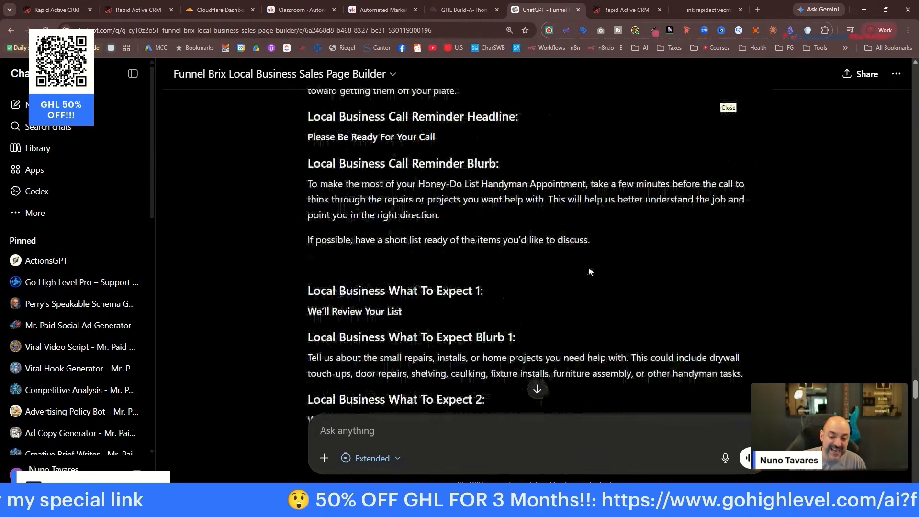
scroll(596, 257, "down", 15)
scroll(599, 260, "up", 5)
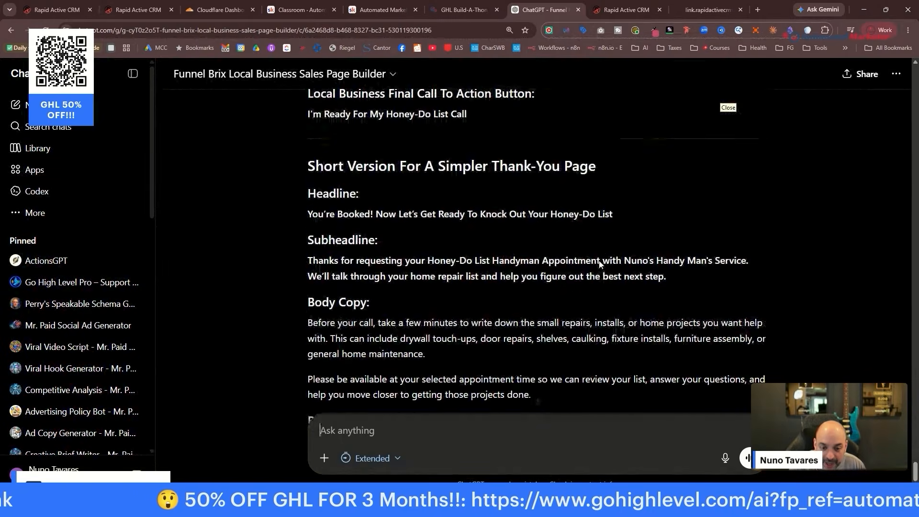
scroll(599, 260, "up", 8)
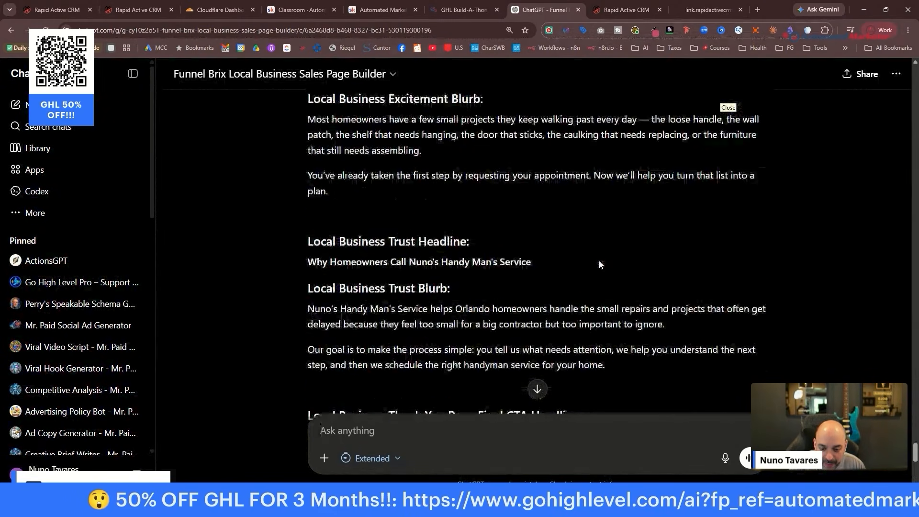
scroll(599, 265, "up", 10)
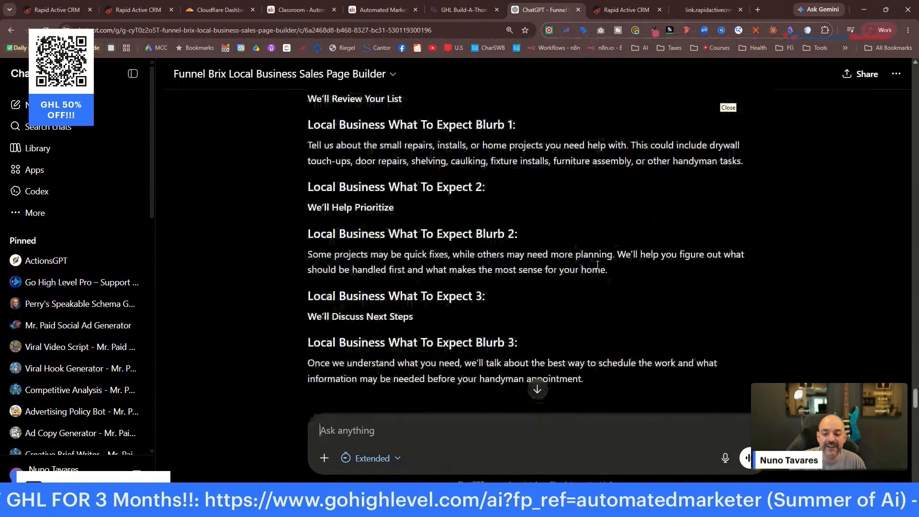
scroll(598, 265, "down", 10)
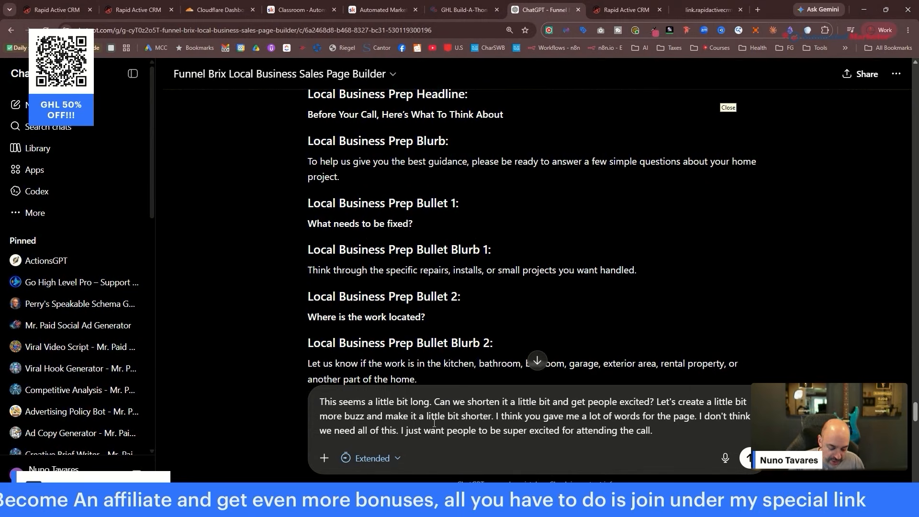
Send the shorten request, then copy the Even Shorter Version from 'You're Booked' through Add My Appointment To Calendar.
key("Return")
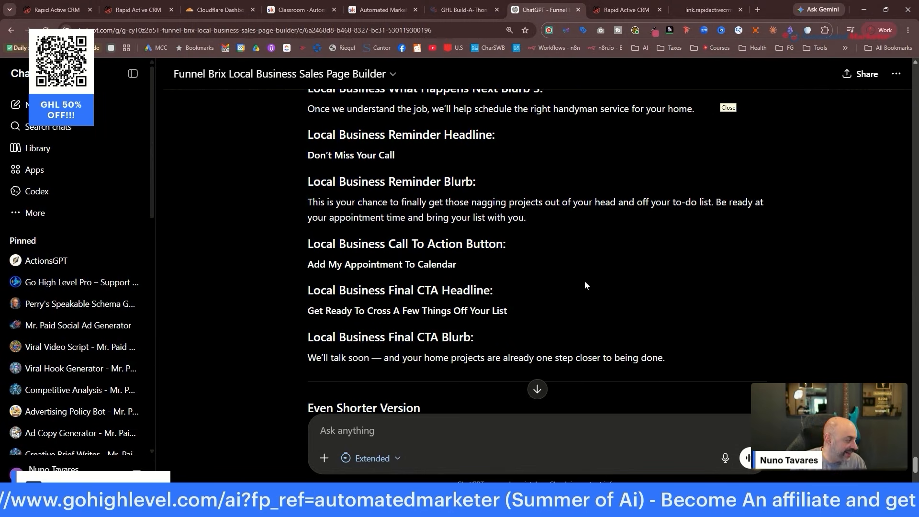
scroll(584, 280, "down", 5)
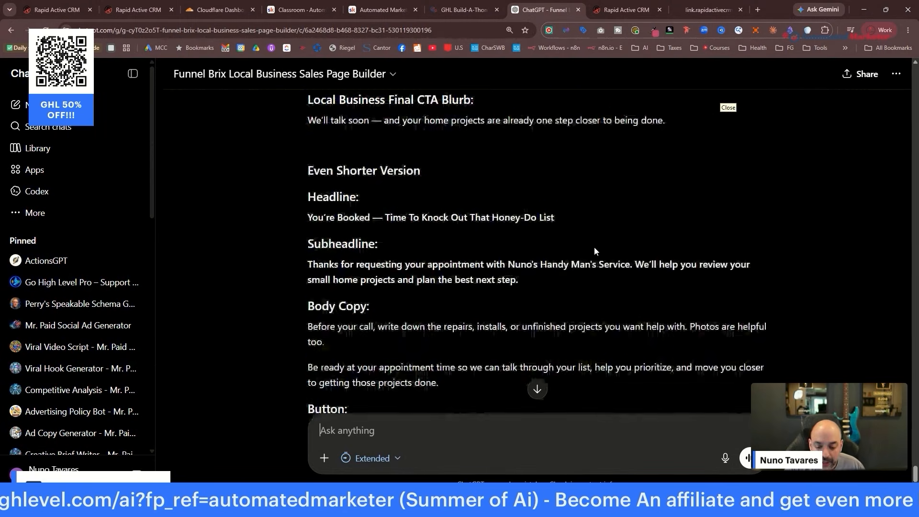
scroll(598, 261, "down", 1)
scroll(389, 211, "down", 1)
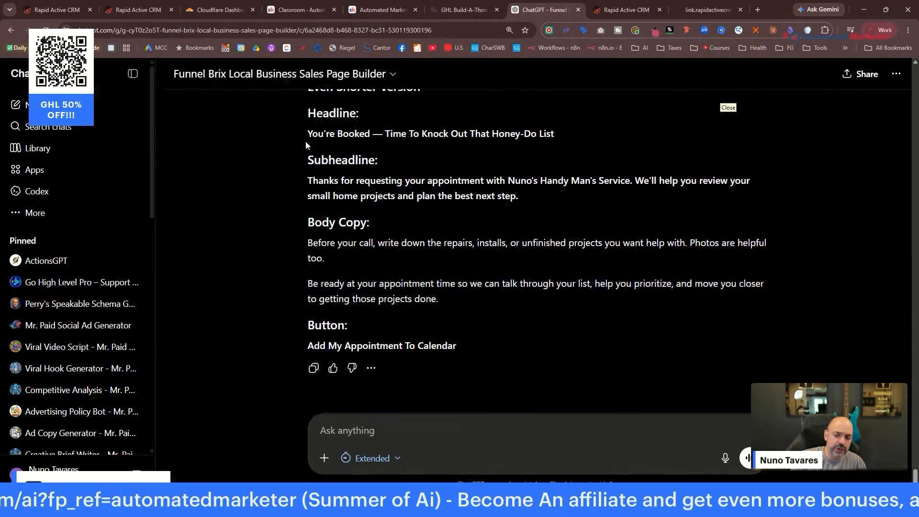
left_click_drag(306, 134, 458, 348)
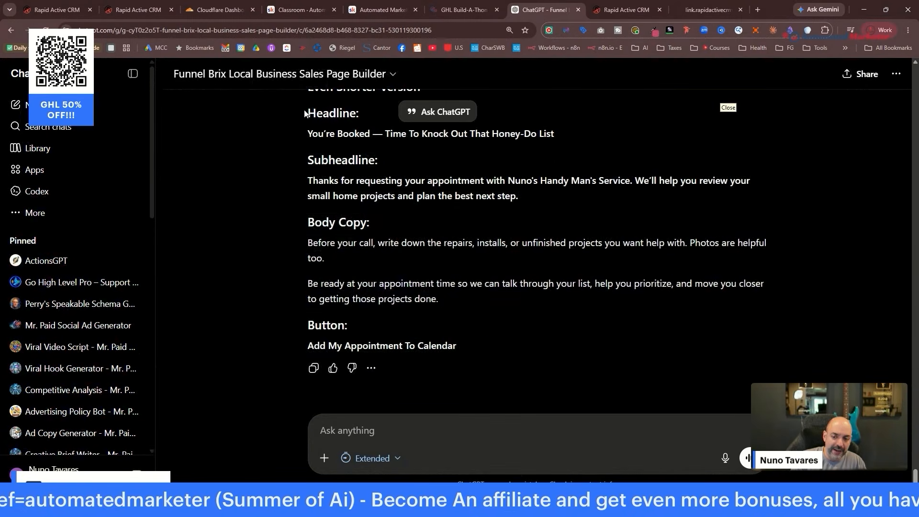
right_click(458, 348)
left_click(480, 205)
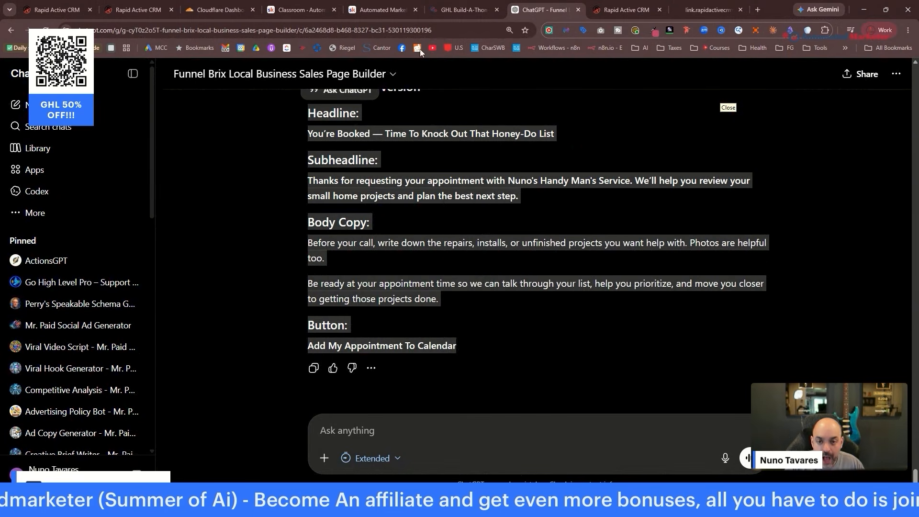
Open the Honey-Do List page of the AI Generated Funnel in the page builder.
left_click(622, 9)
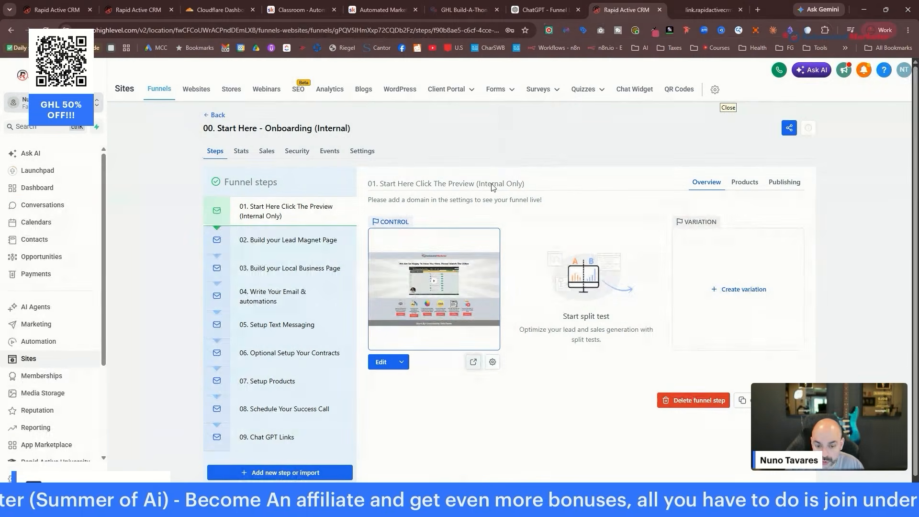
left_click(57, 10)
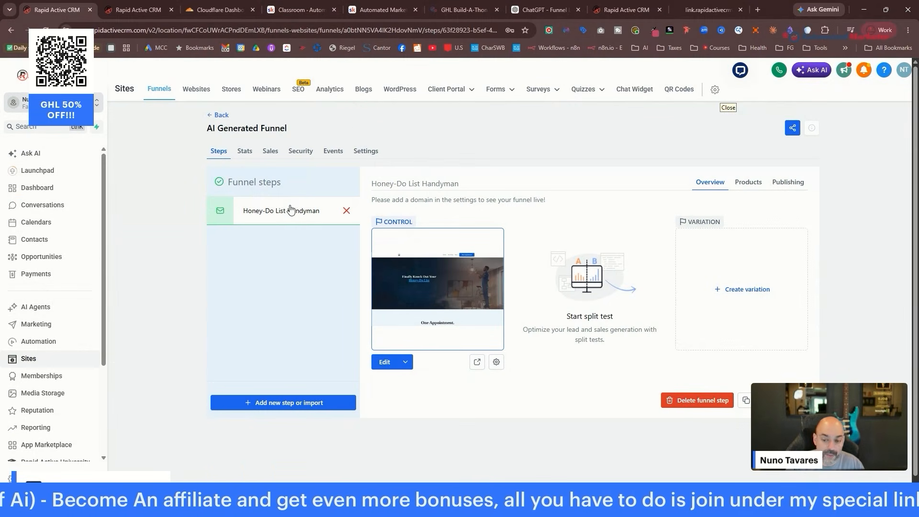
left_click(388, 363)
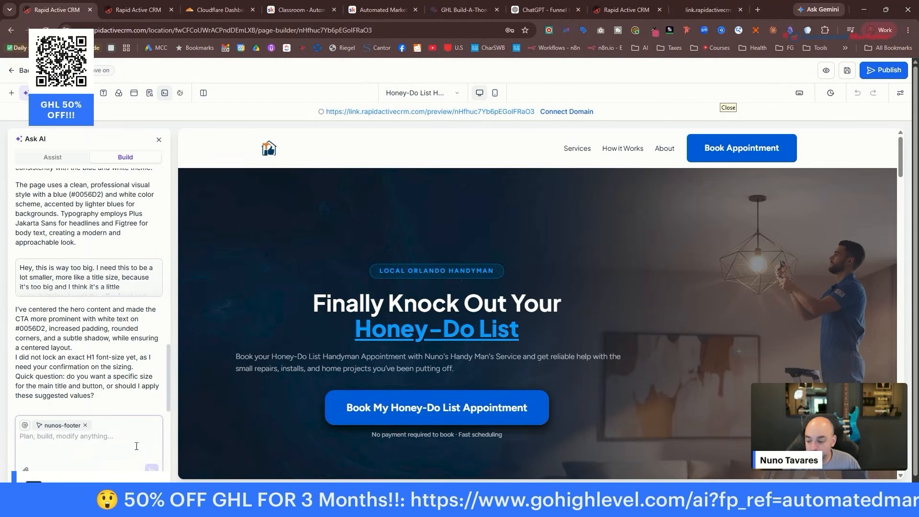
Remove the nunos-footer context and dictate an Ask AI request for the page's colour scheme and fonts.
left_click(86, 426)
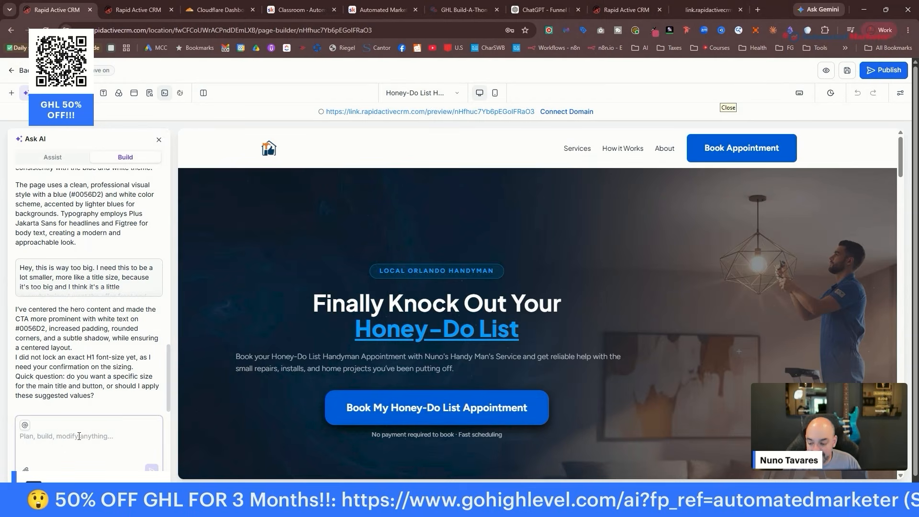
left_click(80, 438)
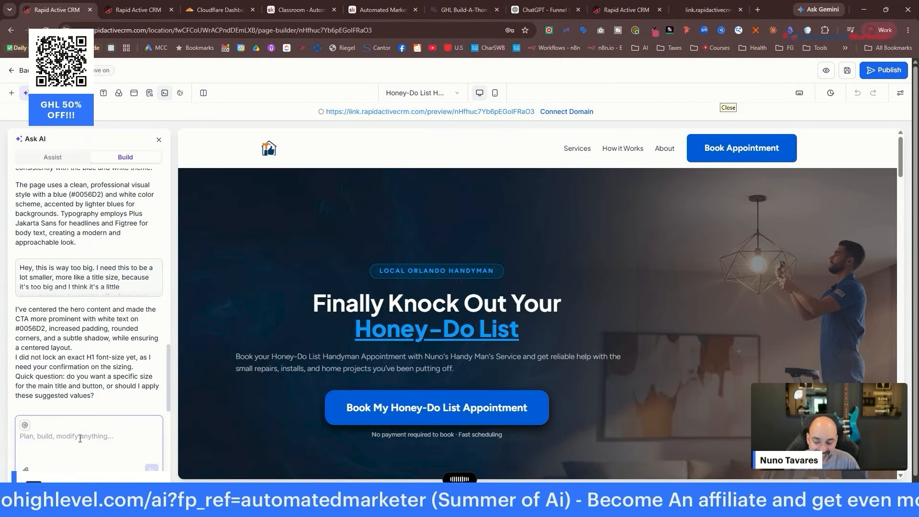
key("ctrl+v")
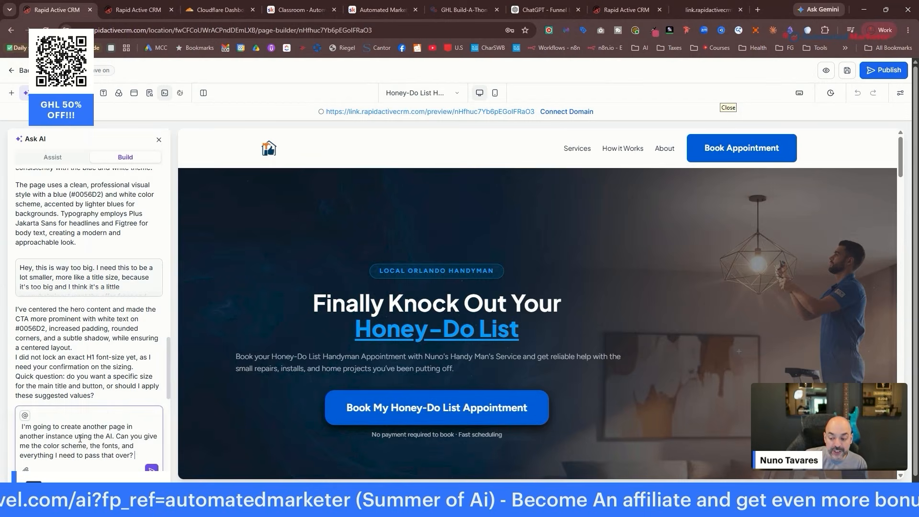
Send the Ask AI request for the page's fonts, colour hex values and button specs.
key("Return")
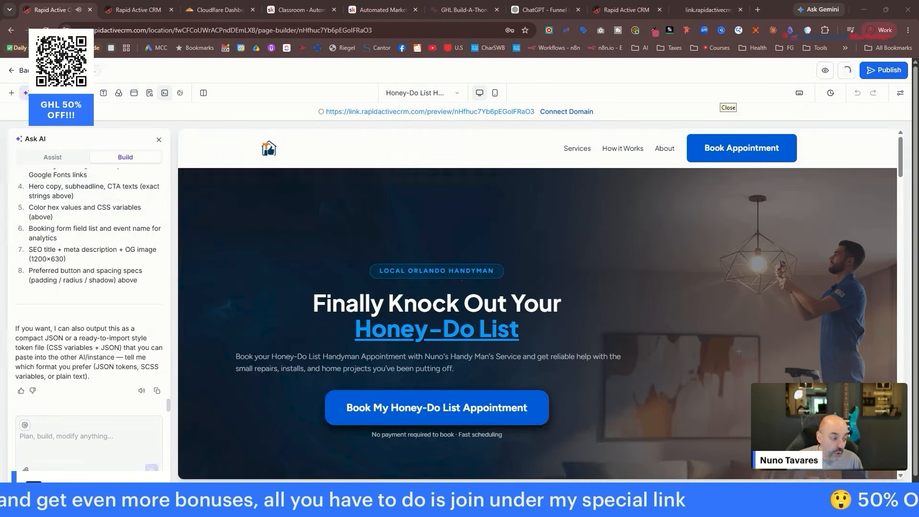
Ask the AI for just the prompt needed to make a thank-you page.
left_click(97, 440)
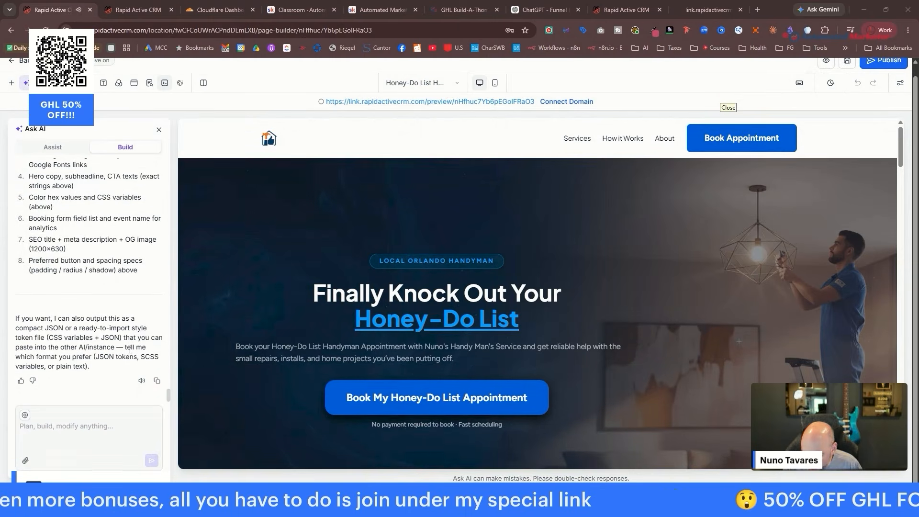
type("jsut give me the prompt bne")
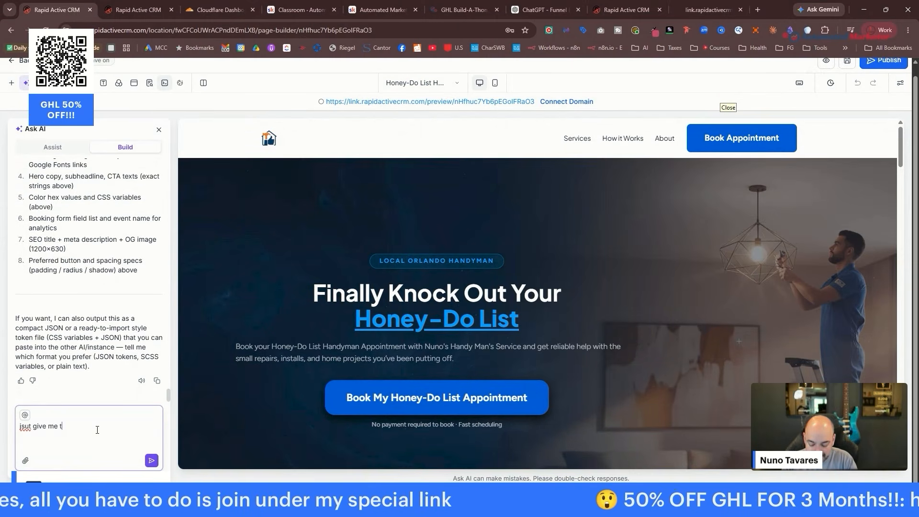
key("BackSpace")
key("BackSpace")
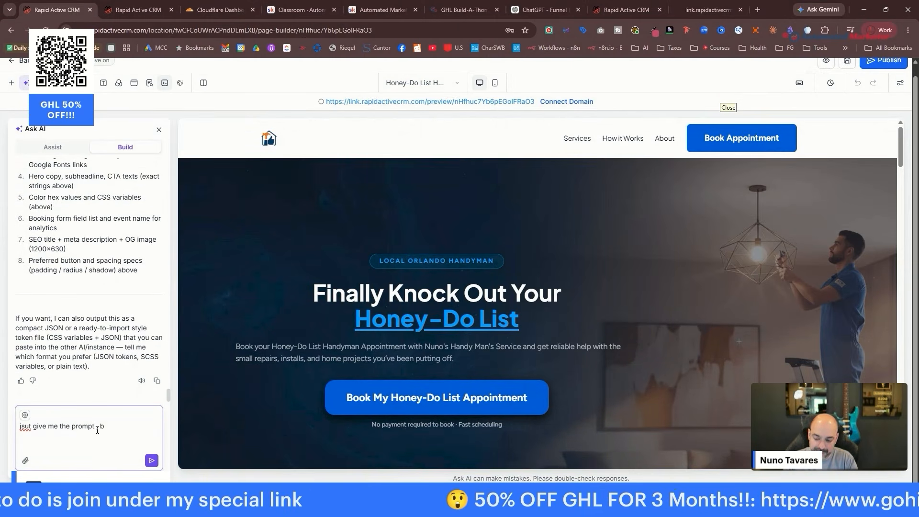
type("ecuase I want to ")
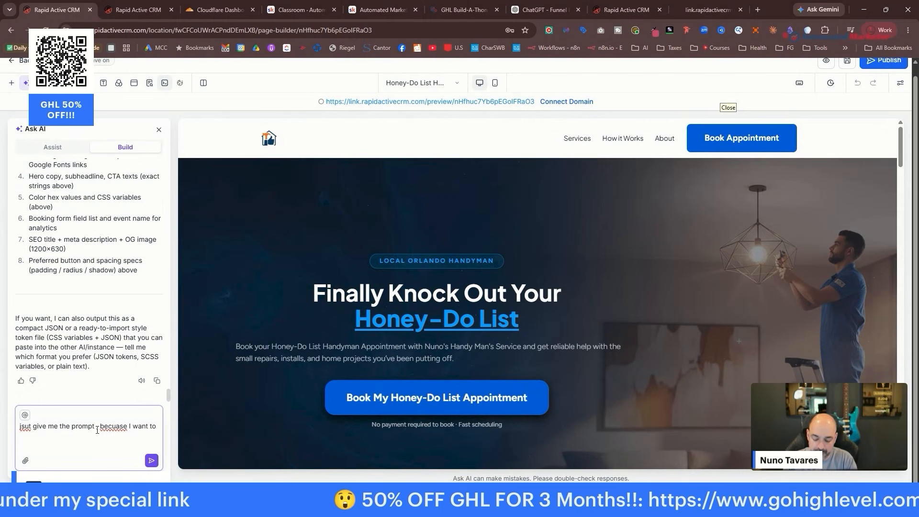
type("make a thank you page -")
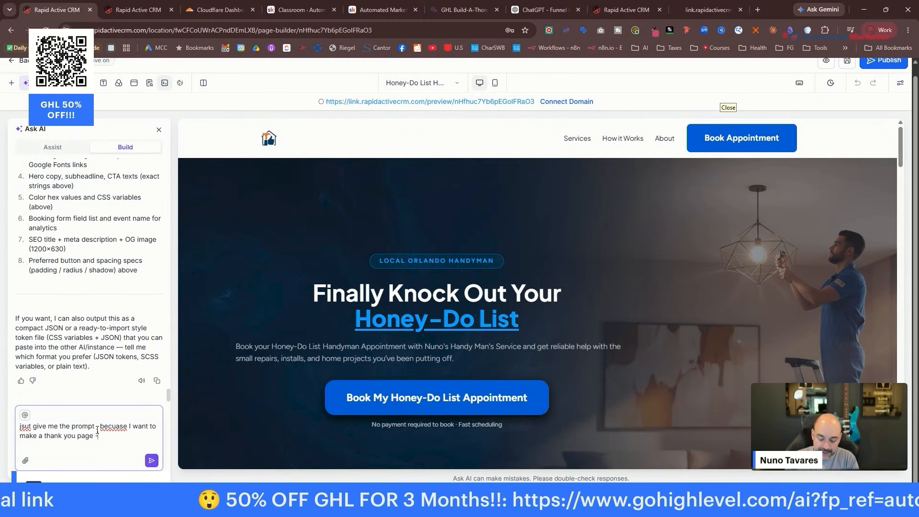
key("Return")
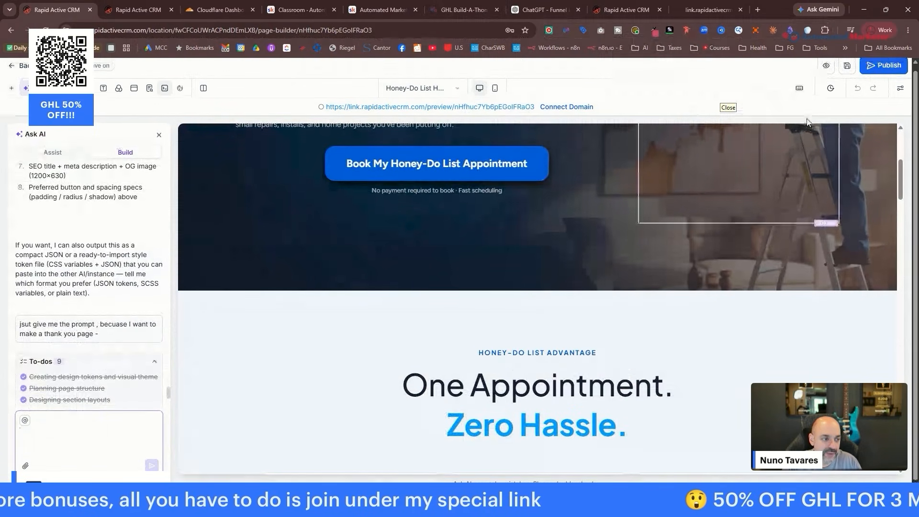
Download a full-page PNG of the Honey-Do landing page preview with GoFullPage, then return to the builder.
left_click(826, 61)
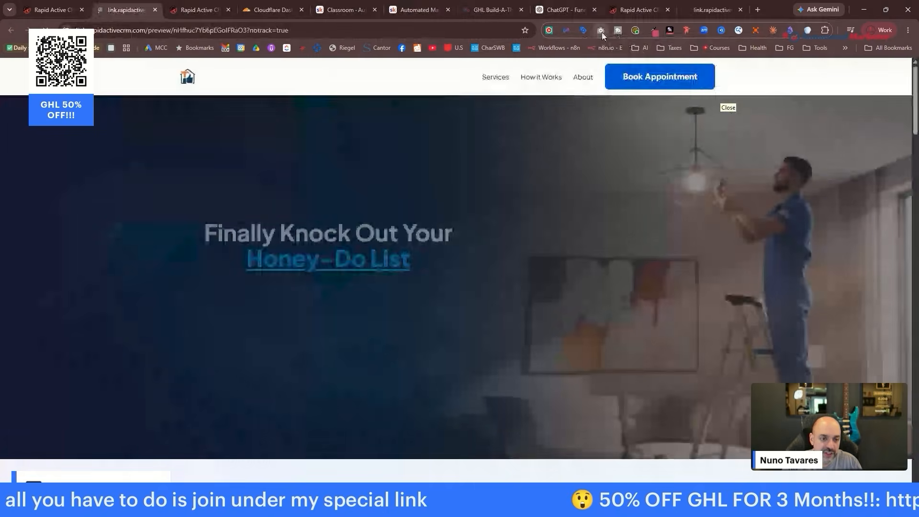
left_click(602, 32)
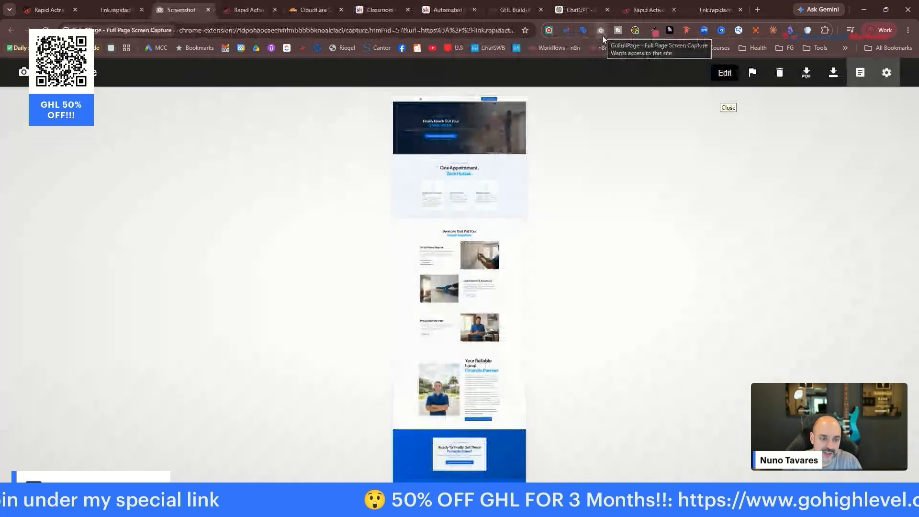
left_click(835, 81)
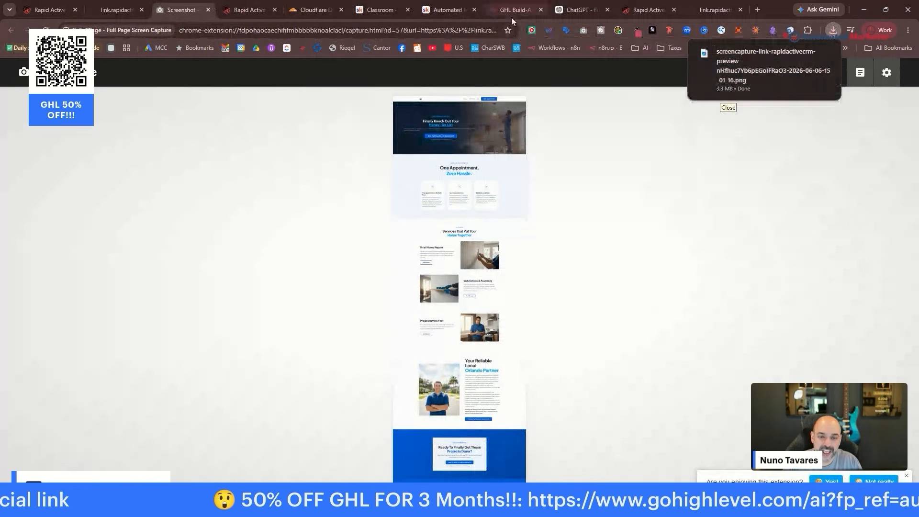
left_click(117, 10)
left_click(158, 10)
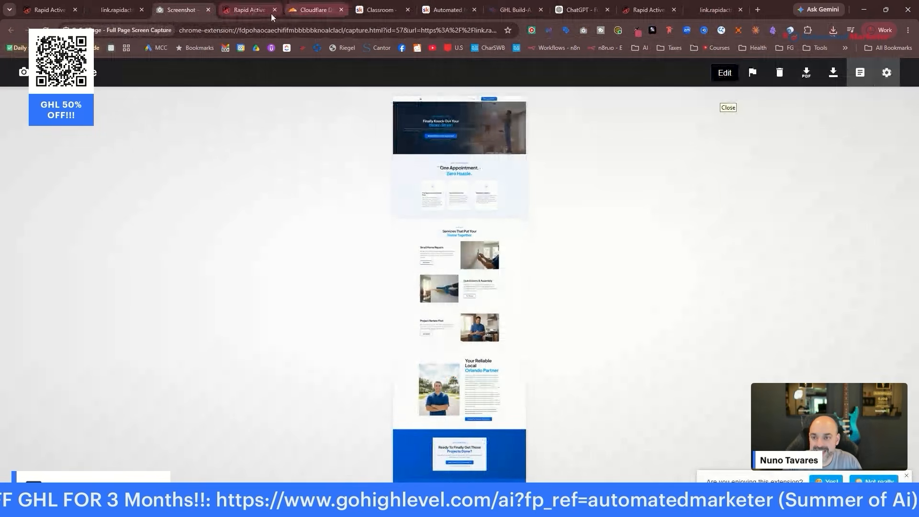
left_click(47, 10)
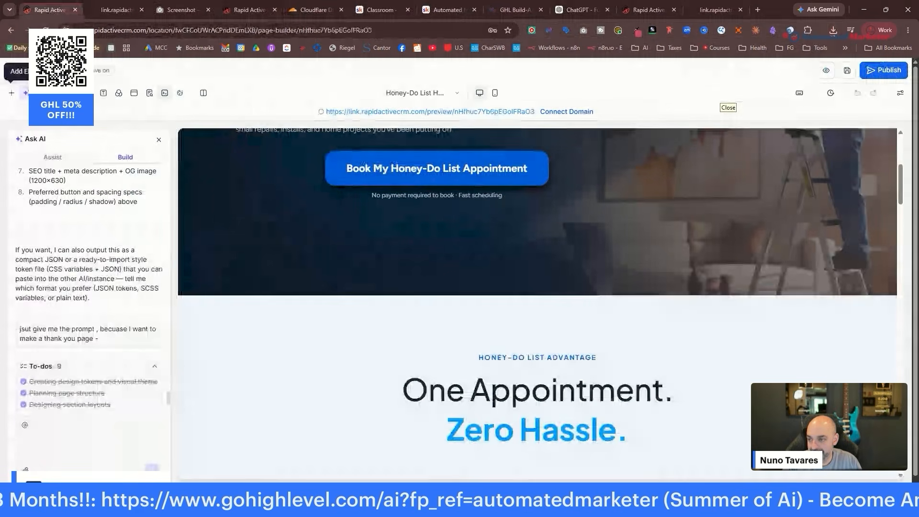
Add a 'Honey Do thank you Page' funnel step at /thankyou and open it in the builder.
left_click(45, 30)
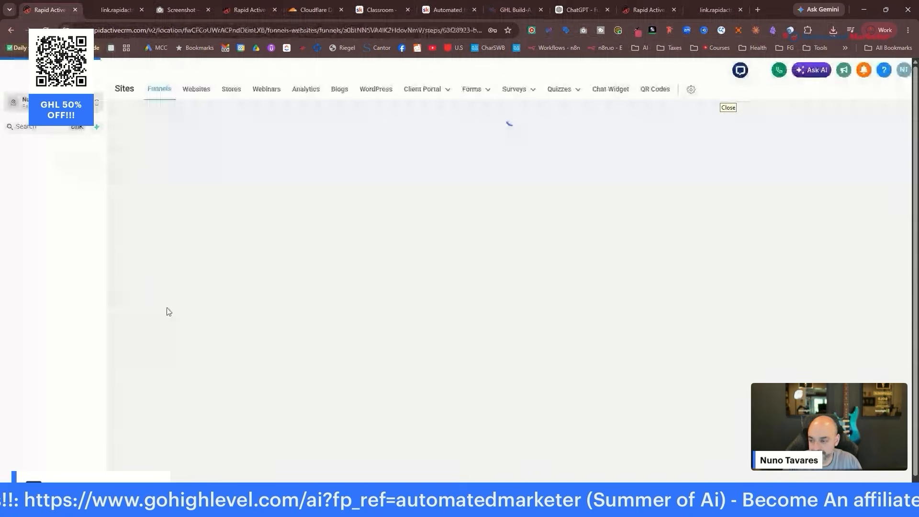
left_click(303, 403)
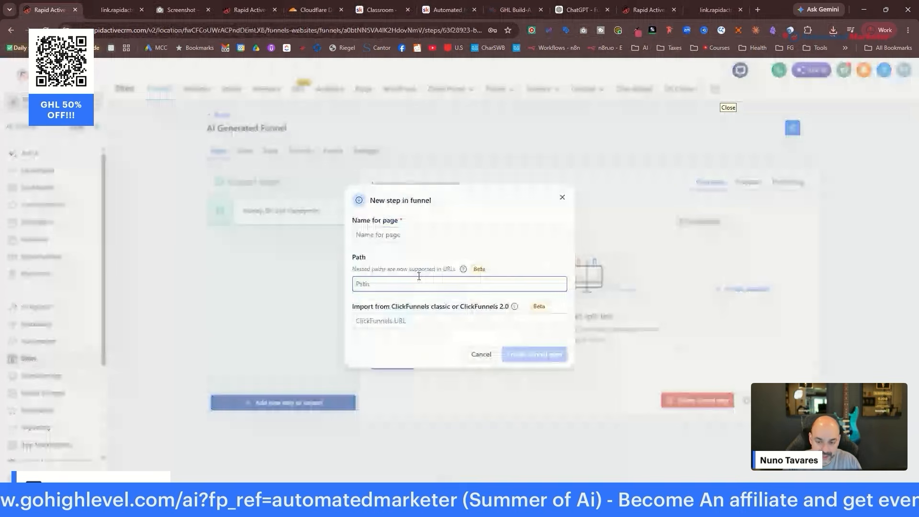
type("Ho")
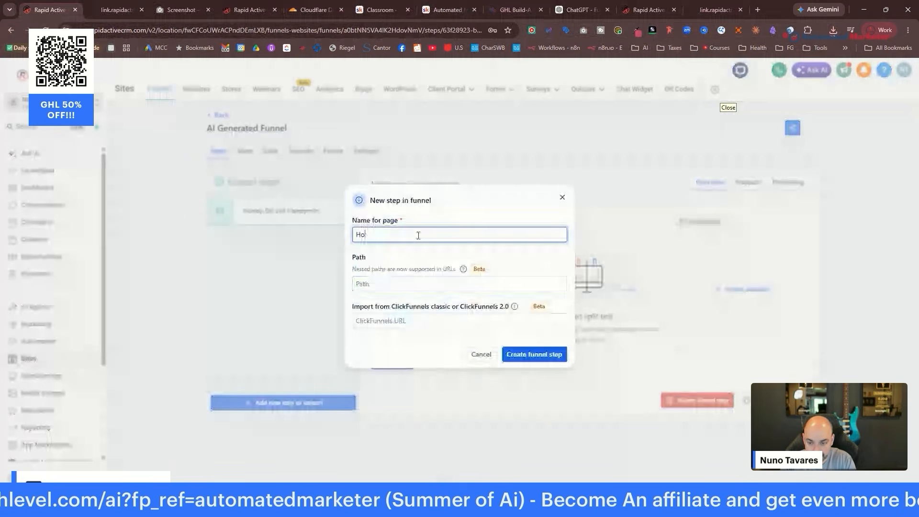
type("ney Do thank you Page")
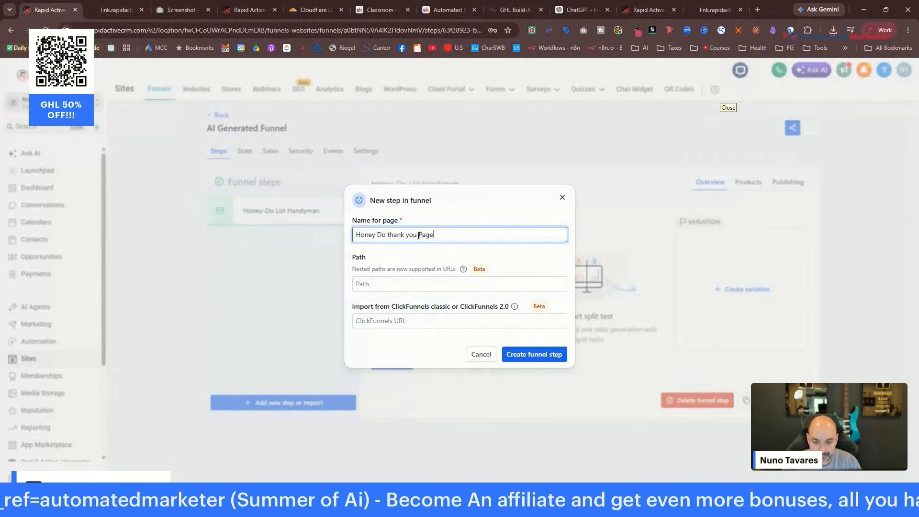
left_click(372, 285)
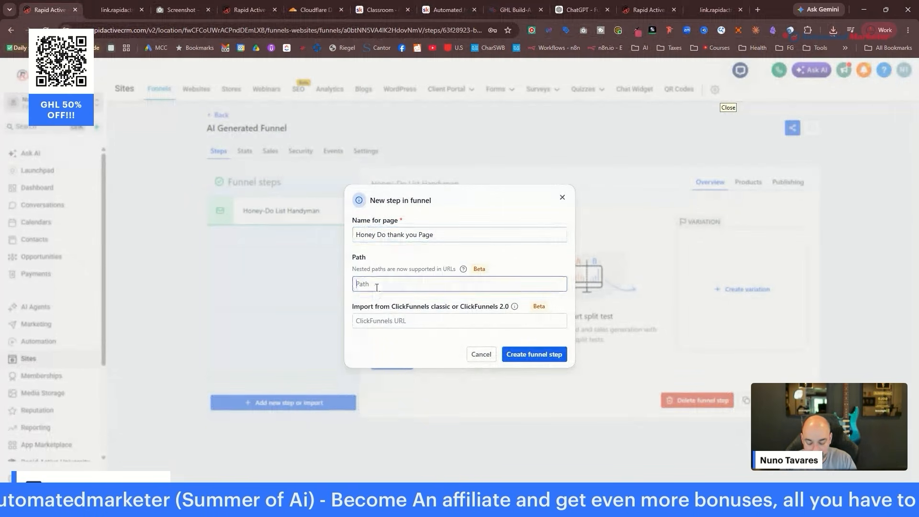
type("/thankyou")
key("Return")
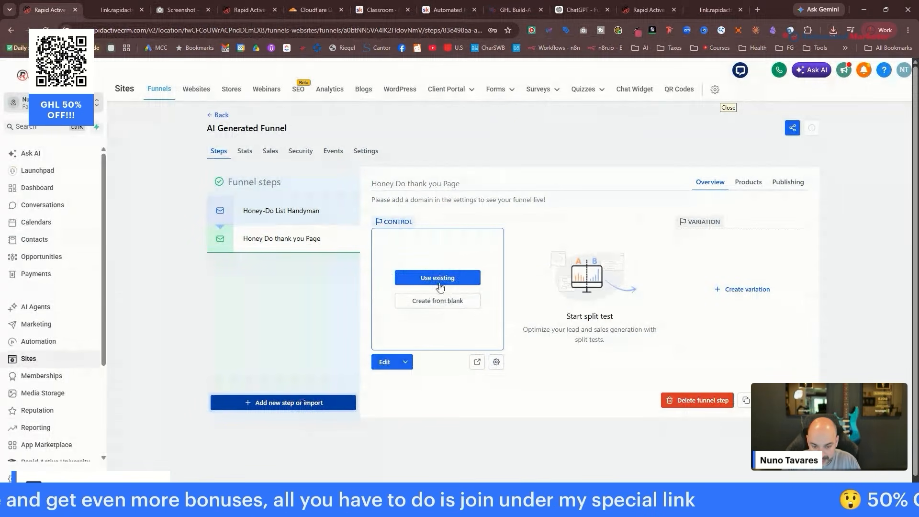
left_click(384, 362)
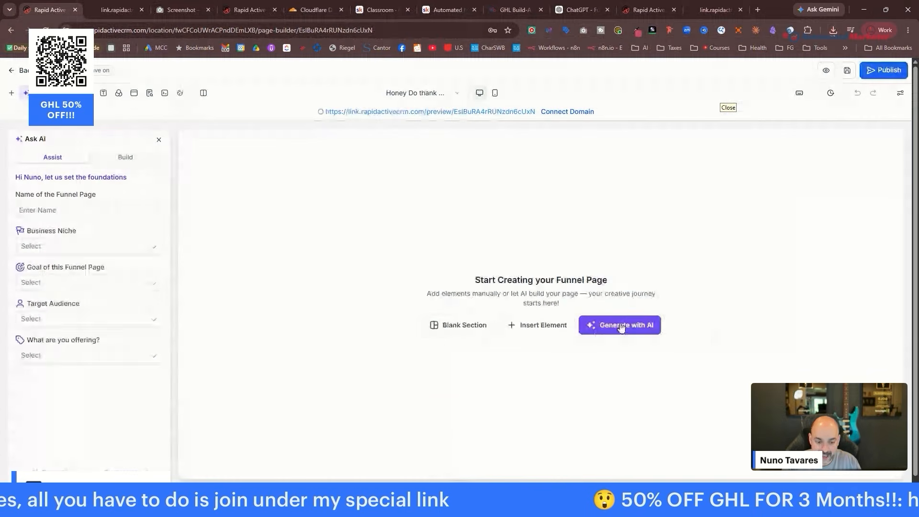
Switch Ask AI to Build and write a thank-you page prompt with ChatGPT's 'You're Booked' copy.
left_click(126, 158)
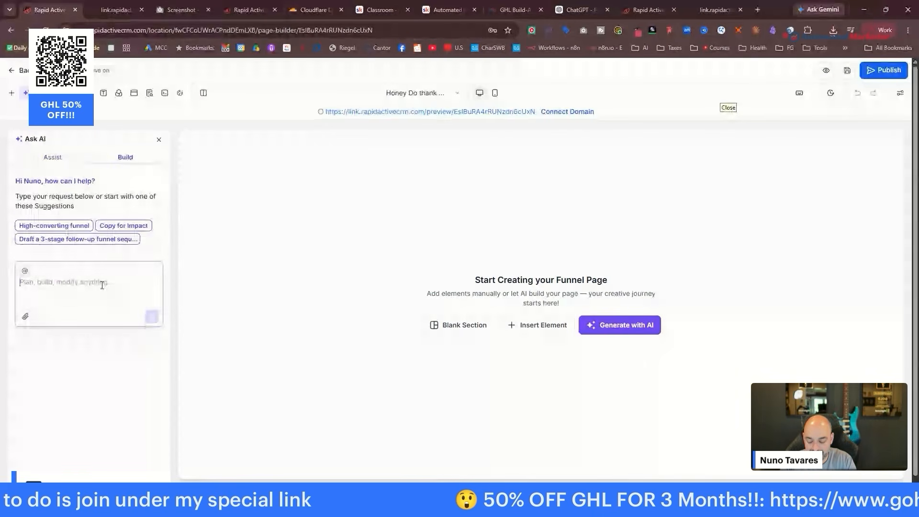
type("Create a thank you for the")
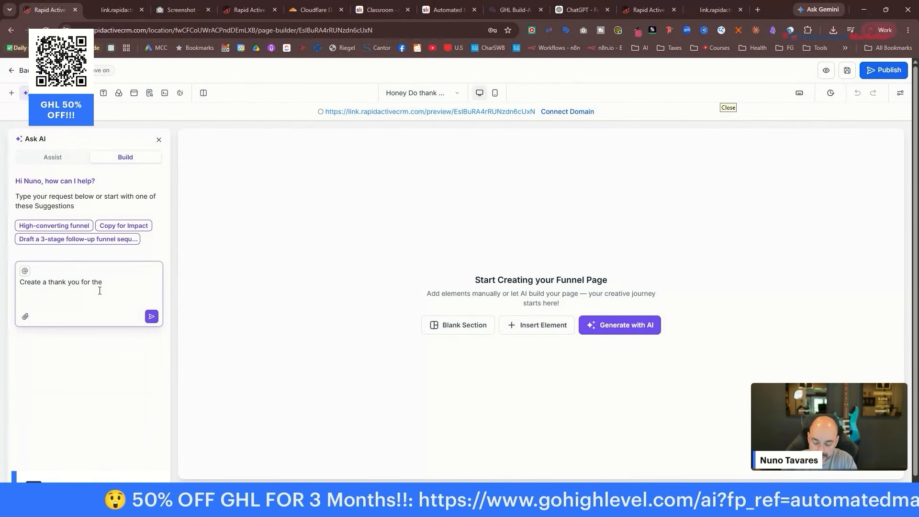
type(" page attached , here is the copy:")
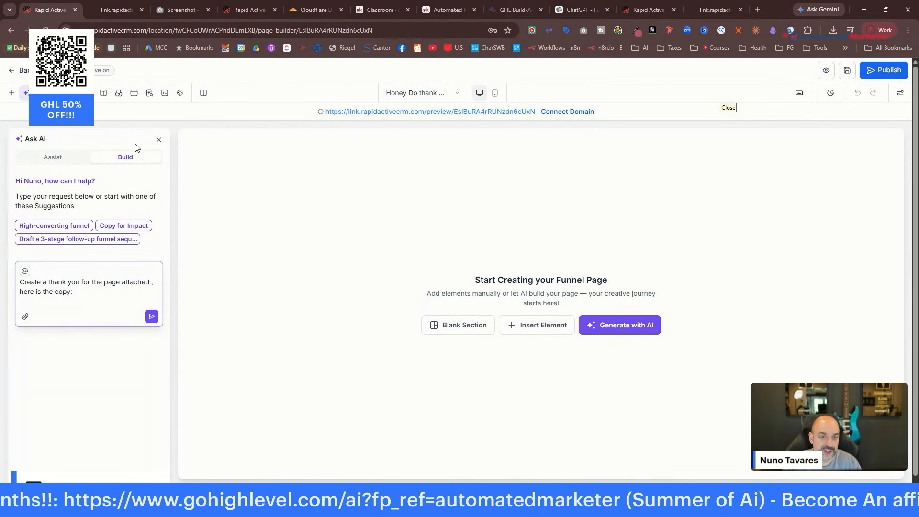
left_click(580, 10)
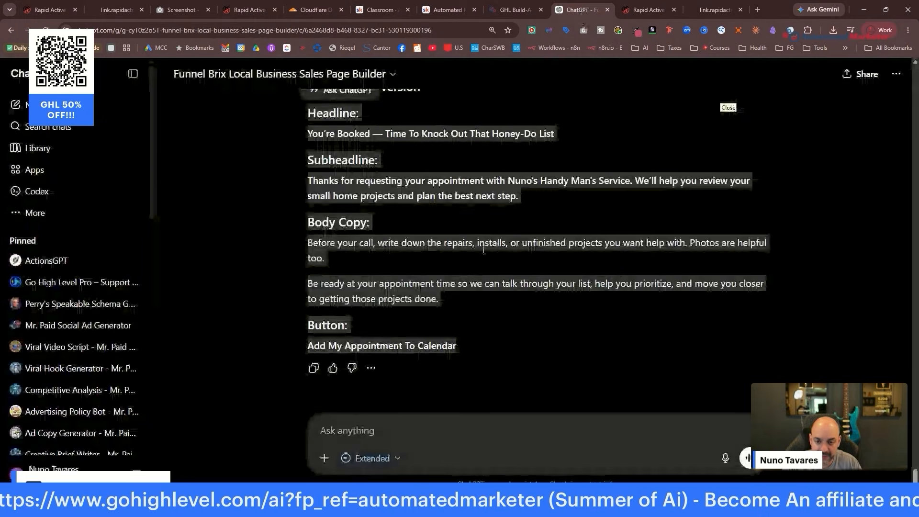
scroll(428, 275, "up", 3)
right_click(332, 296)
left_click(361, 314)
left_click(714, 10)
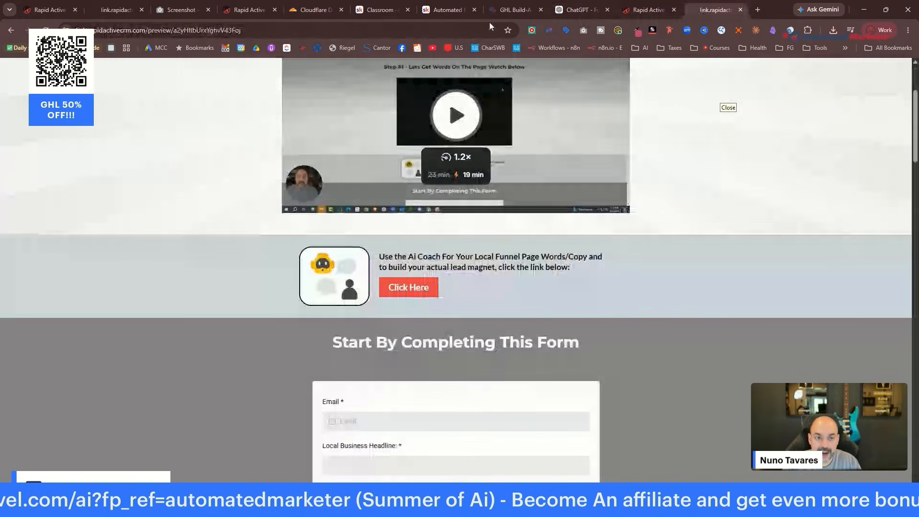
left_click(450, 10)
left_click(649, 10)
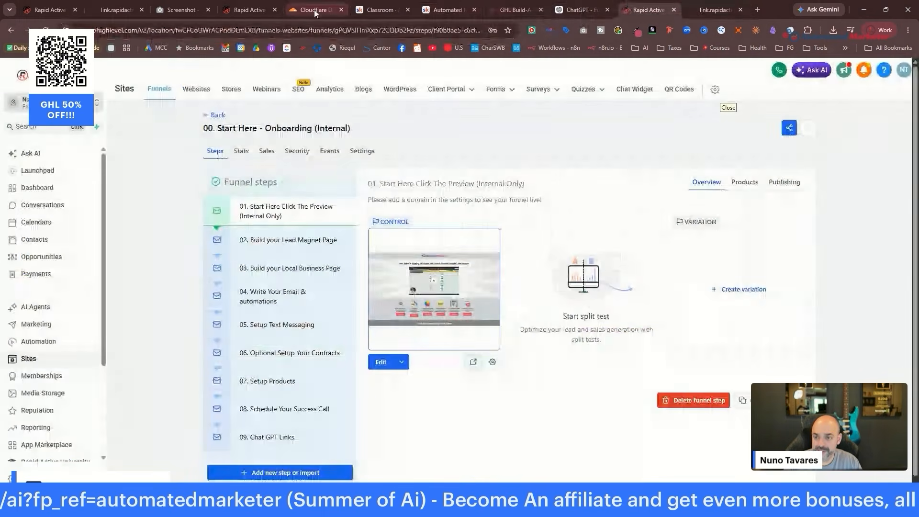
left_click(246, 9)
left_click(178, 10)
left_click(91, 12)
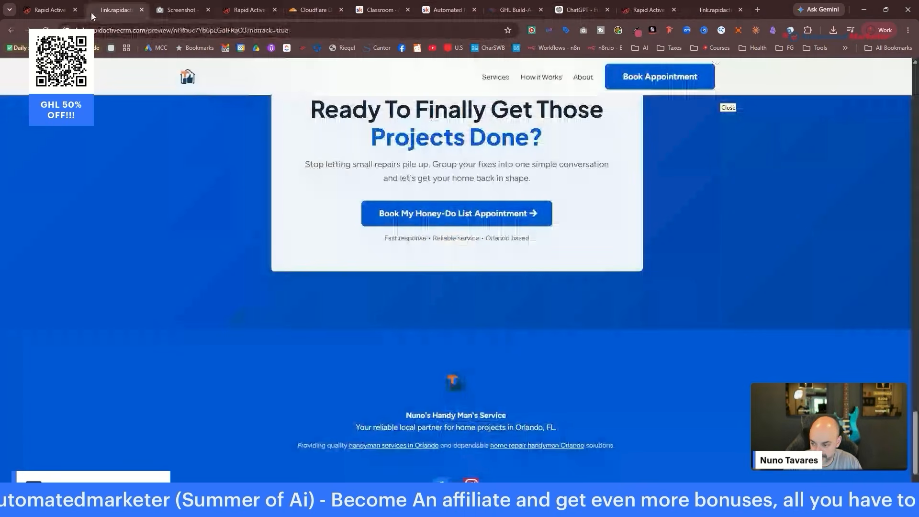
left_click(51, 9)
Attach the landing-page screenshot and send the prompt to generate the thank-you page.
left_click(26, 345)
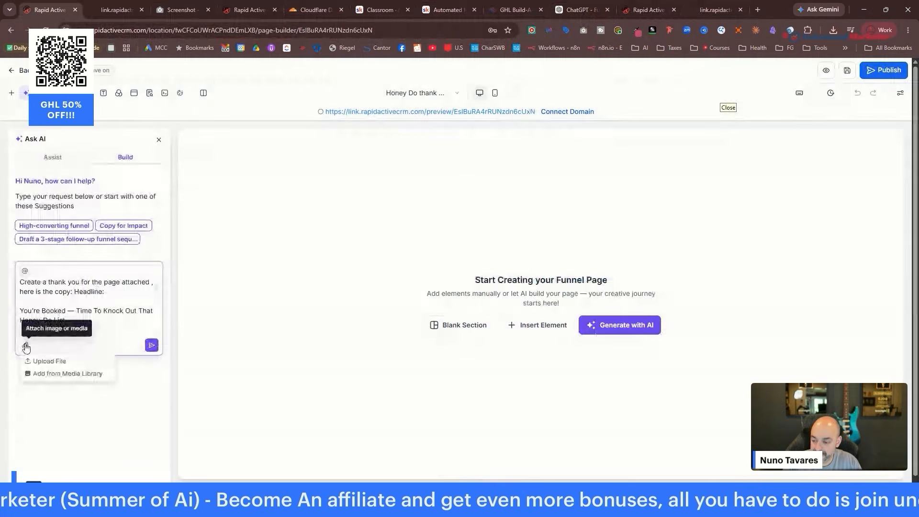
left_click(41, 362)
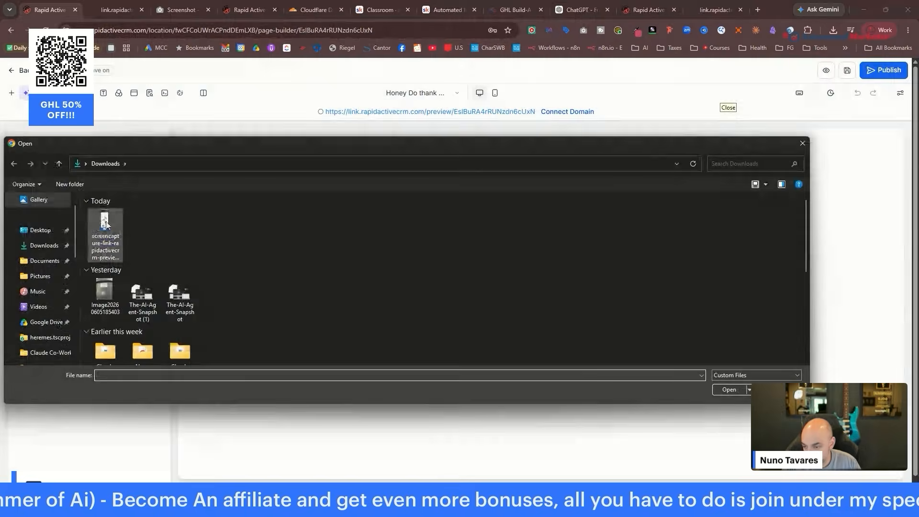
double_click(110, 227)
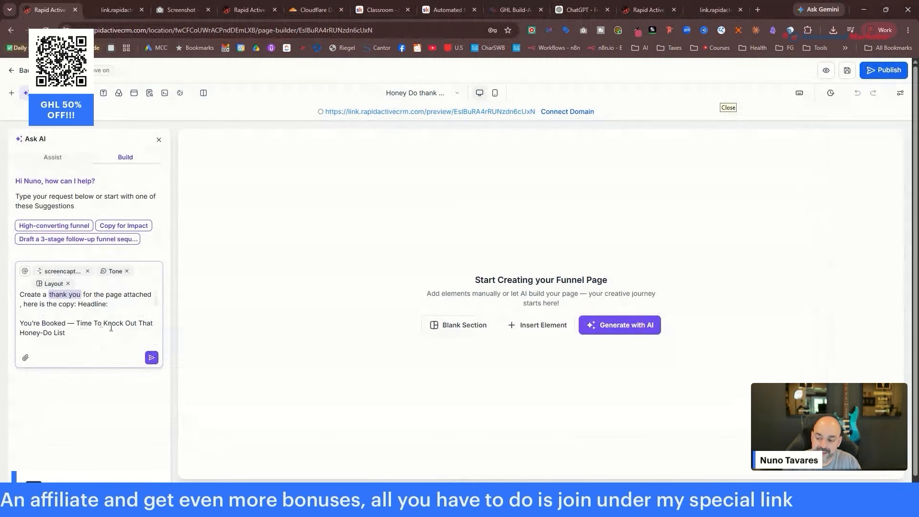
left_click(151, 358)
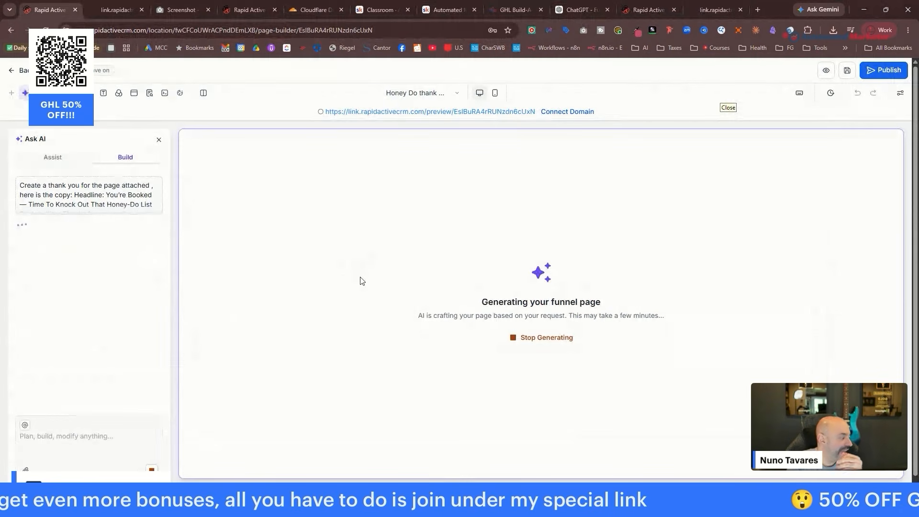
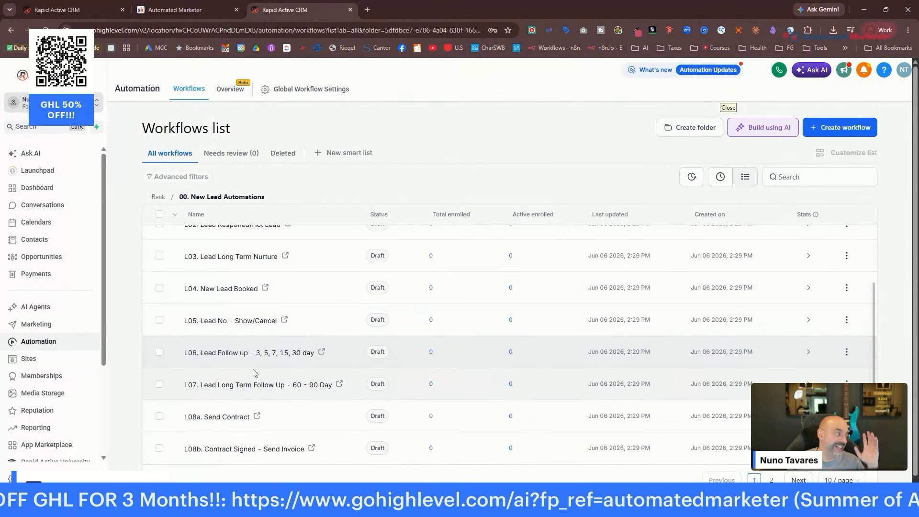
Go back from the New Lead Automations folder to the Home level of the Workflows list.
scroll(254, 373, "down", 1)
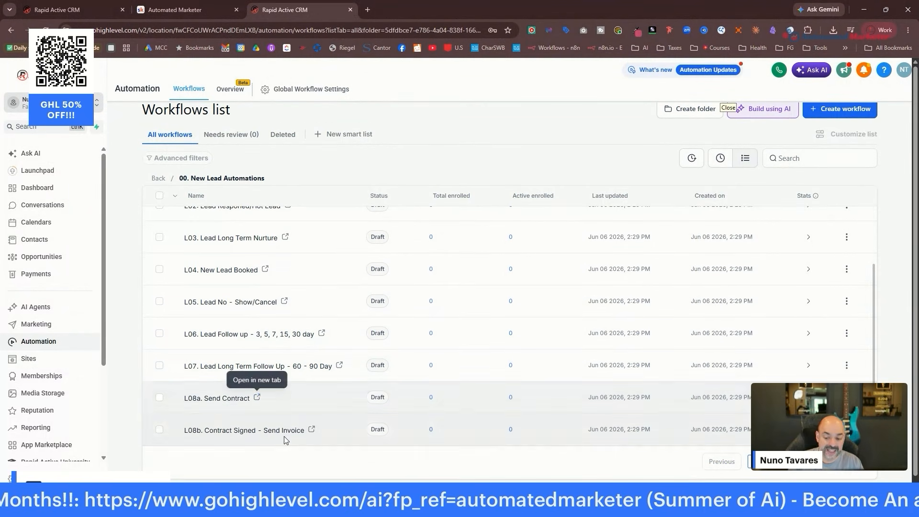
scroll(286, 440, "down", 1)
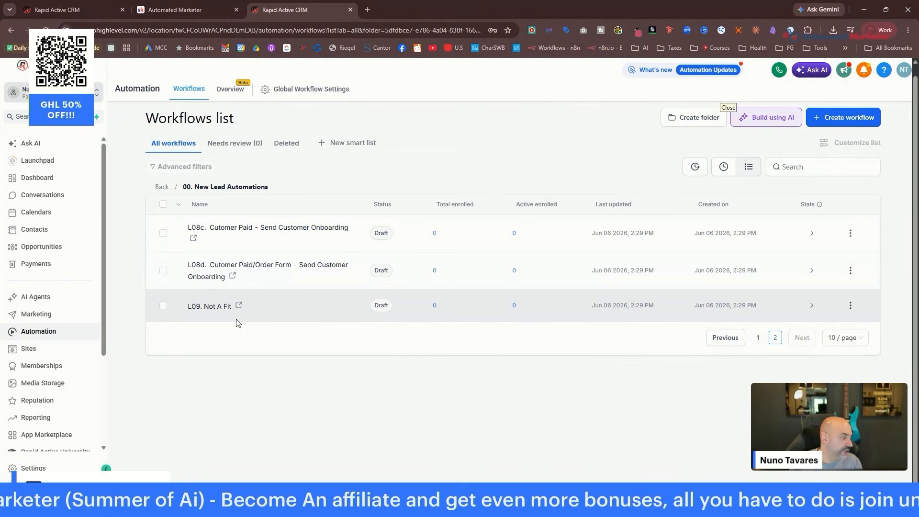
left_click(163, 186)
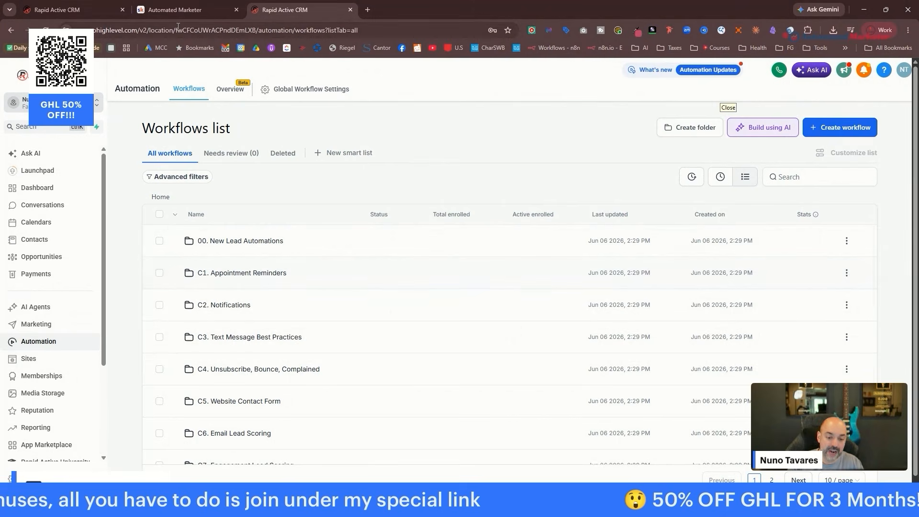
On the thank-you page, delete the image and its empty column beside Before Your Call.
left_click(66, 8)
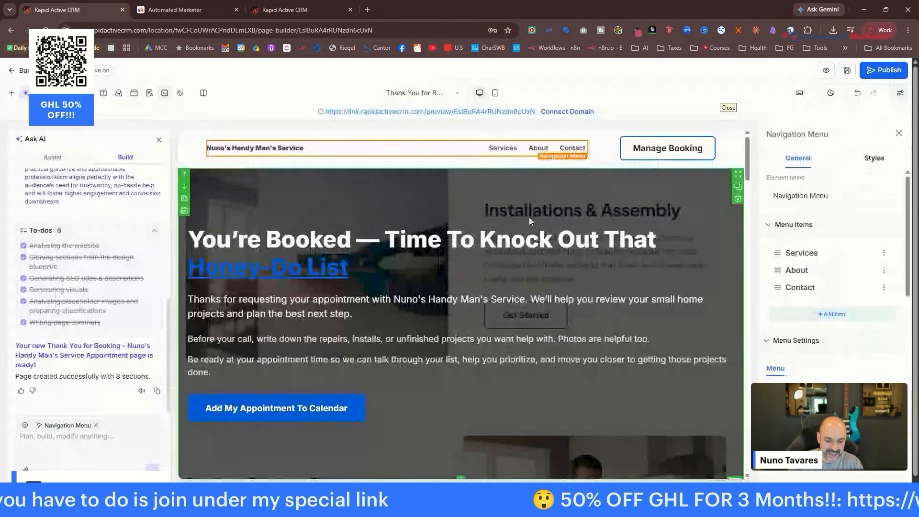
scroll(591, 352, "down", 6)
scroll(592, 348, "up", 5)
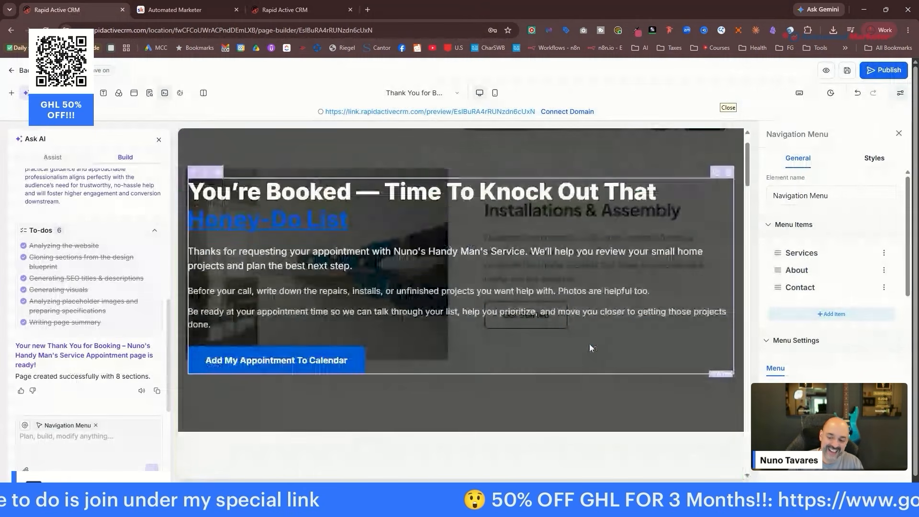
scroll(589, 344, "up", 2)
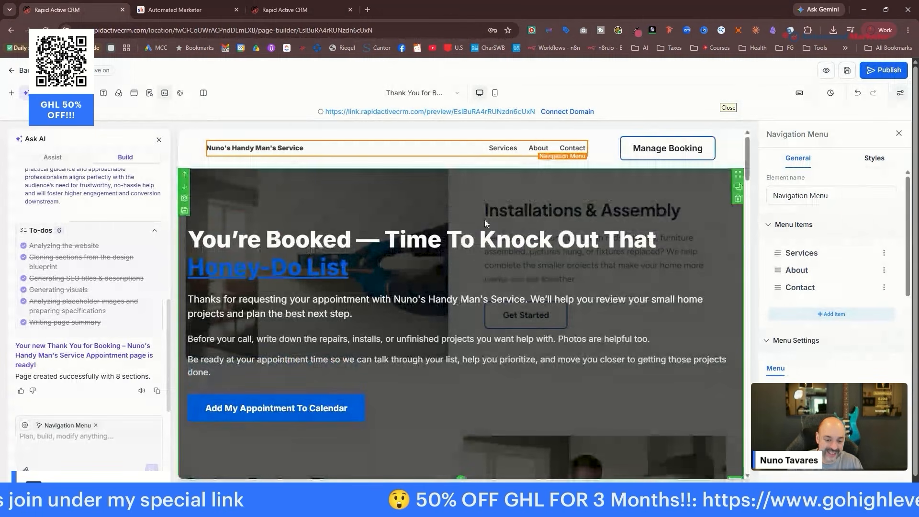
scroll(624, 218, "down", 5)
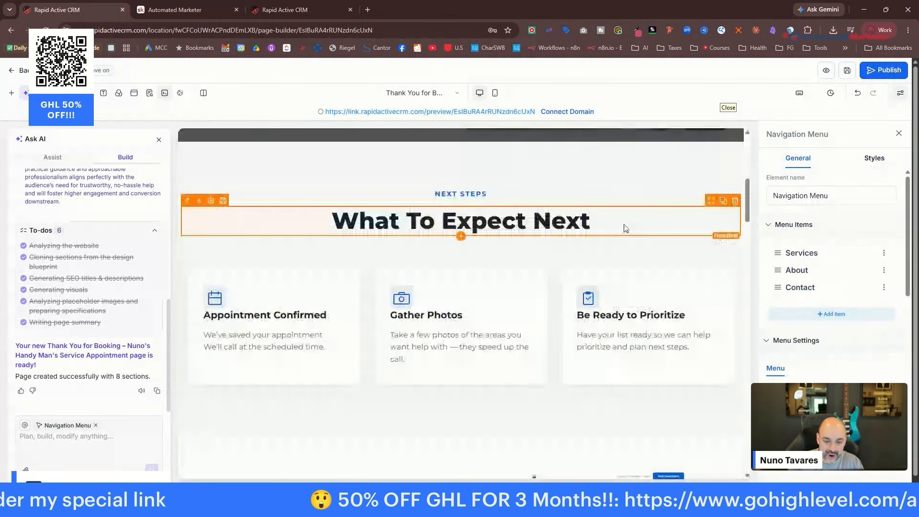
scroll(624, 228, "down", 10)
scroll(444, 335, "up", 6)
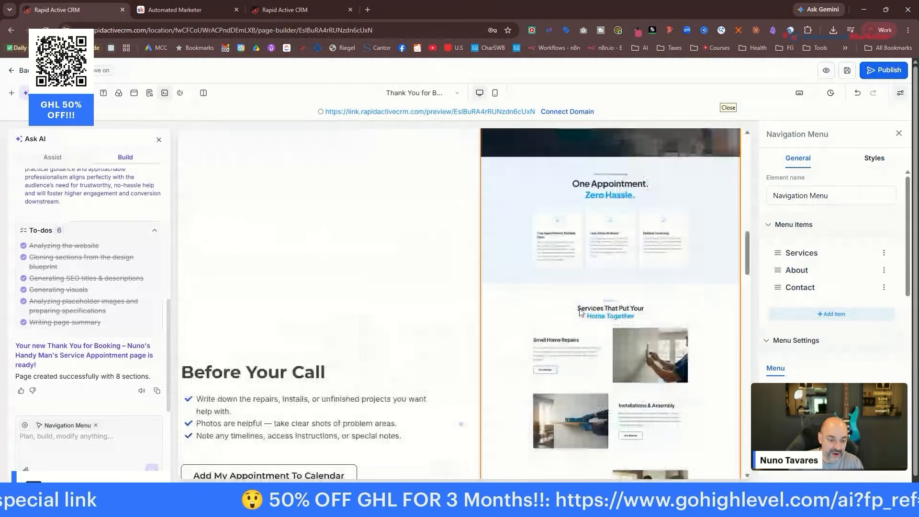
scroll(572, 310, "up", 7)
scroll(720, 326, "down", 3)
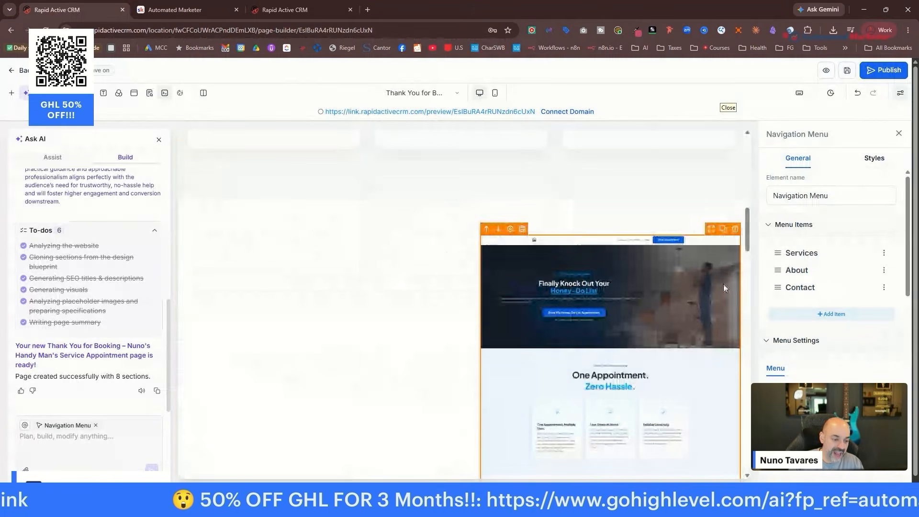
left_click(739, 236)
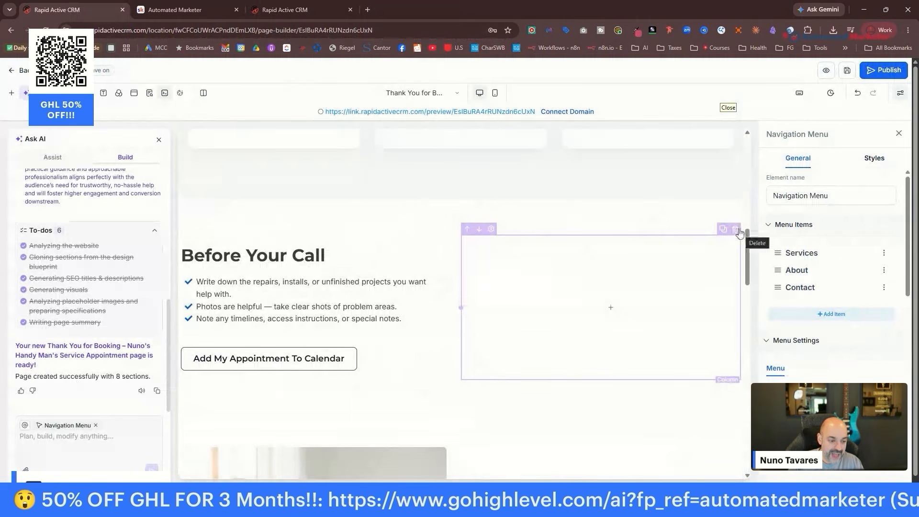
left_click(736, 230)
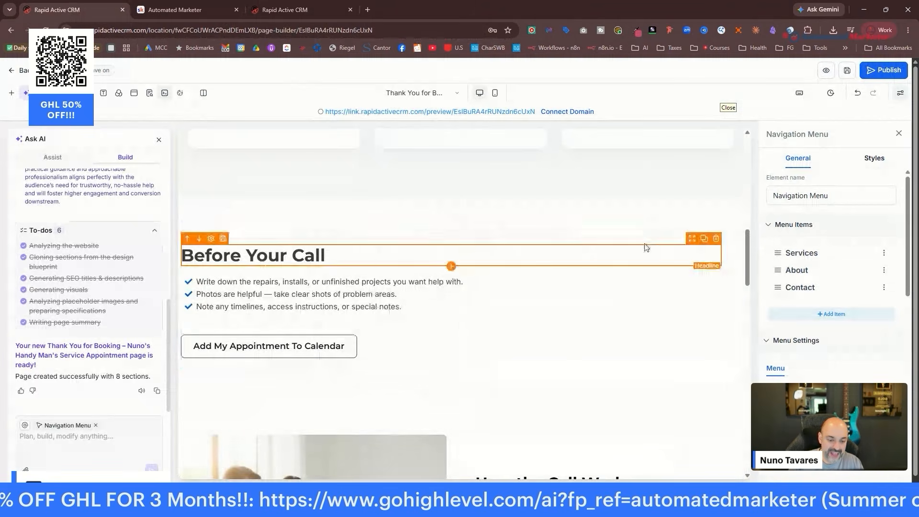
scroll(646, 247, "up", 10)
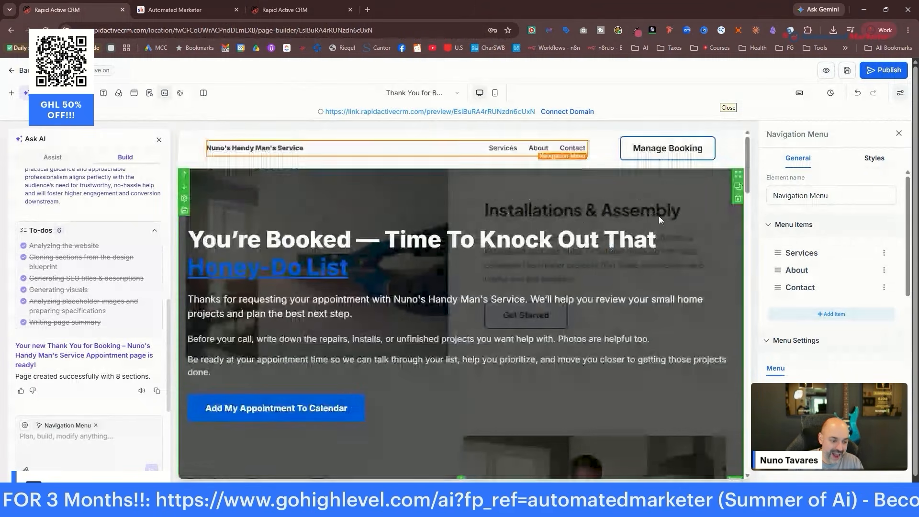
left_click(659, 217)
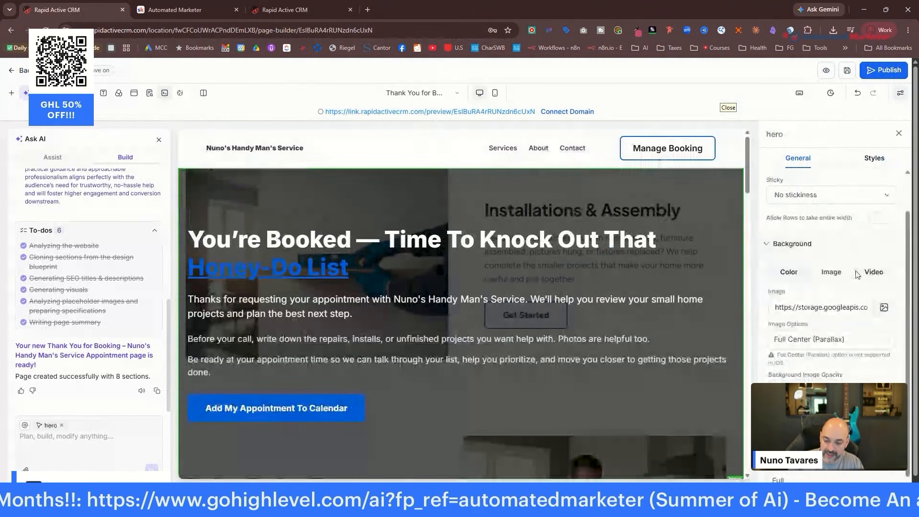
Replace the hero's background image with the tools photo from Media Storage.
triple_click(852, 283)
key("BackSpace")
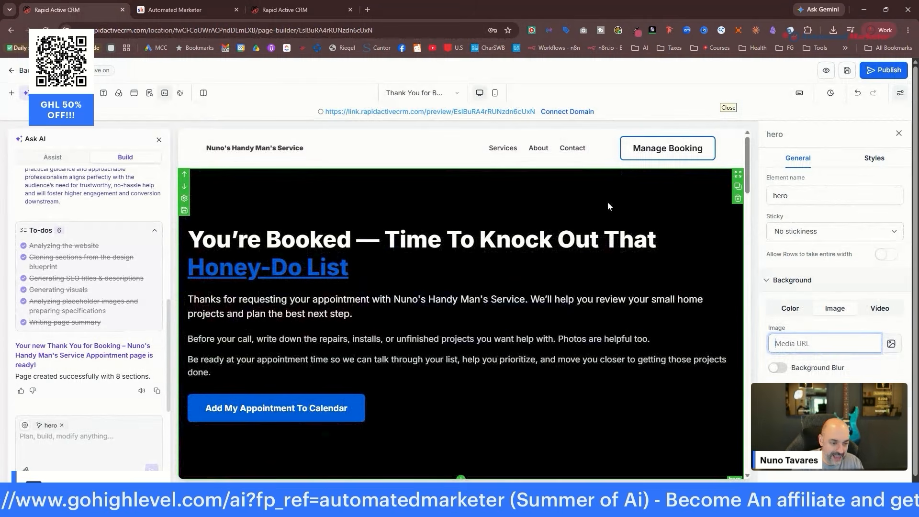
left_click(728, 206)
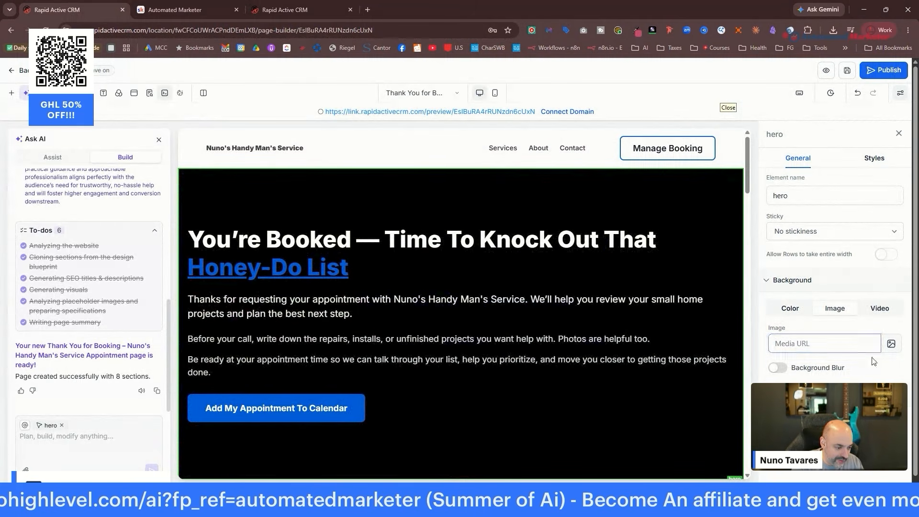
left_click(890, 344)
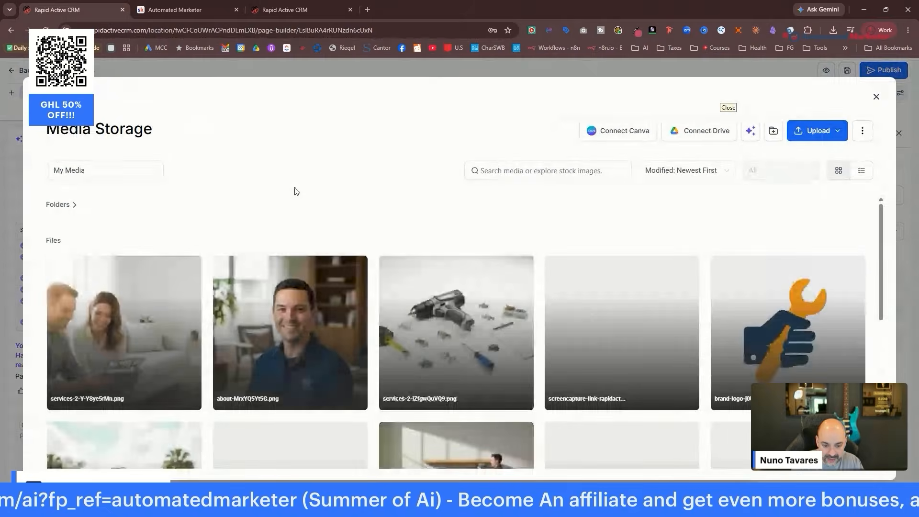
left_click(425, 287)
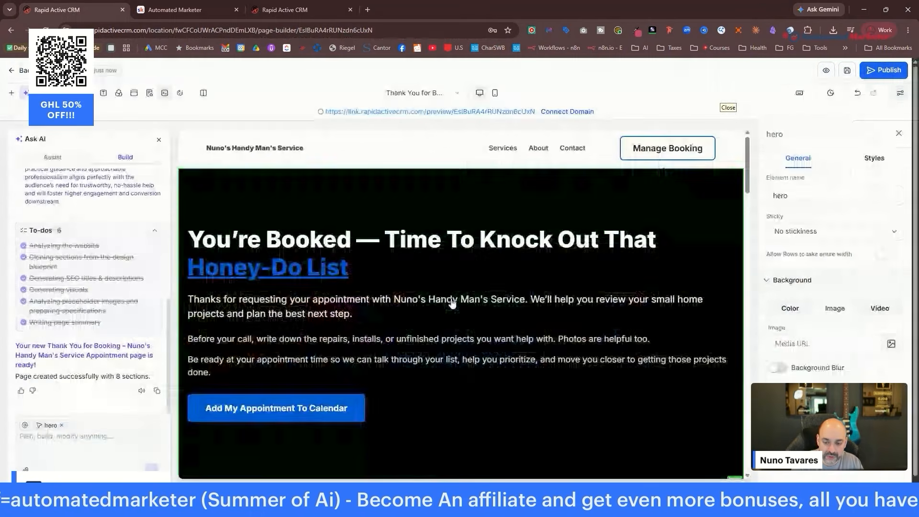
Delete the header section with the navigation menu and Manage Booking button.
scroll(598, 230, "down", 5)
scroll(596, 235, "down", 5)
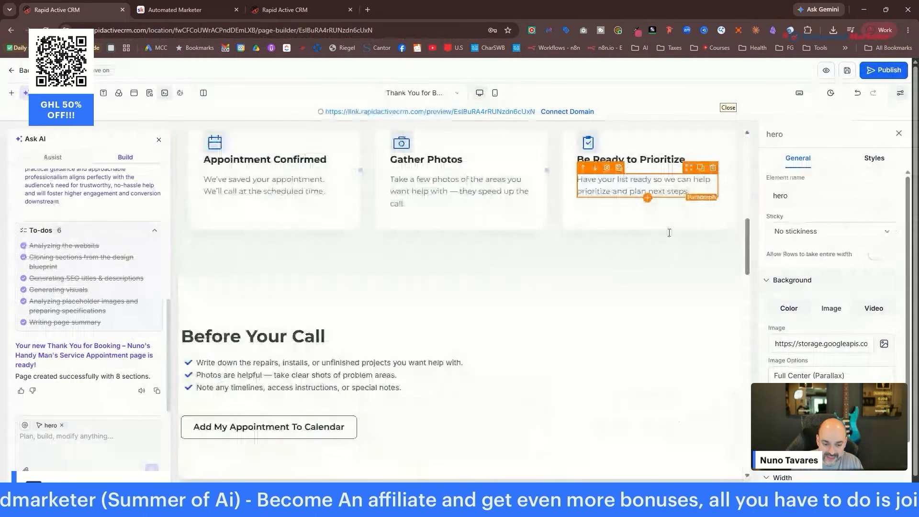
scroll(669, 234, "down", 15)
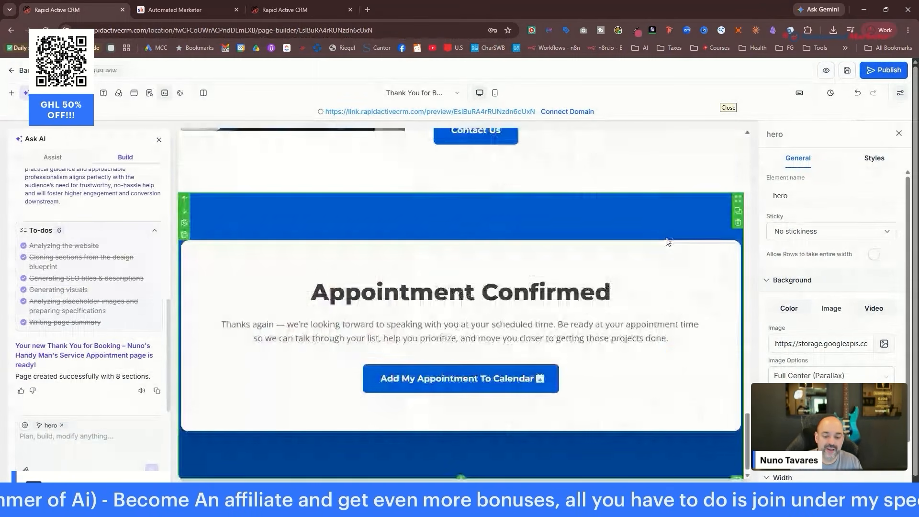
scroll(642, 256, "up", 6)
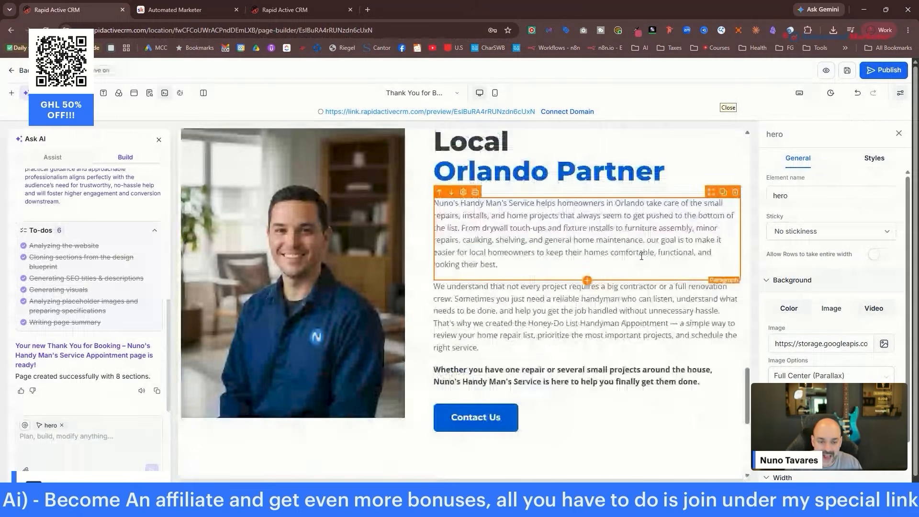
scroll(632, 244, "up", 5)
scroll(576, 194, "up", 5)
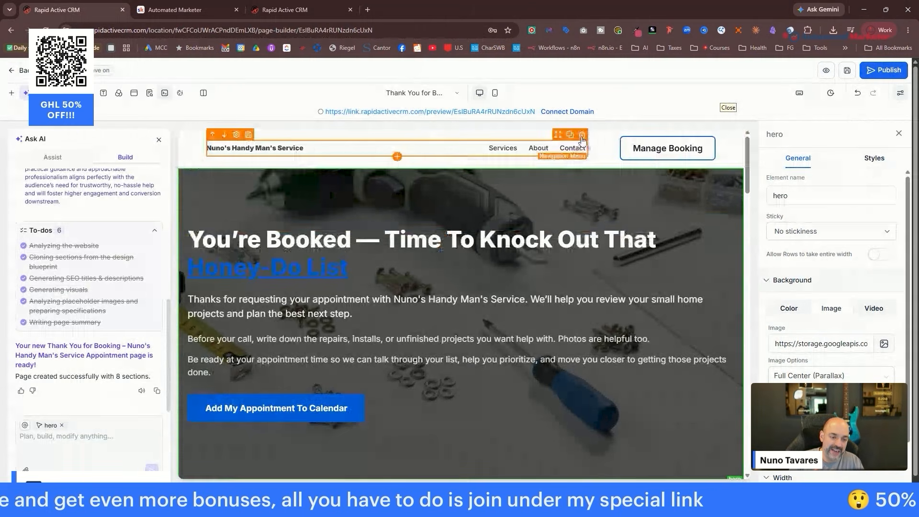
left_click(738, 160)
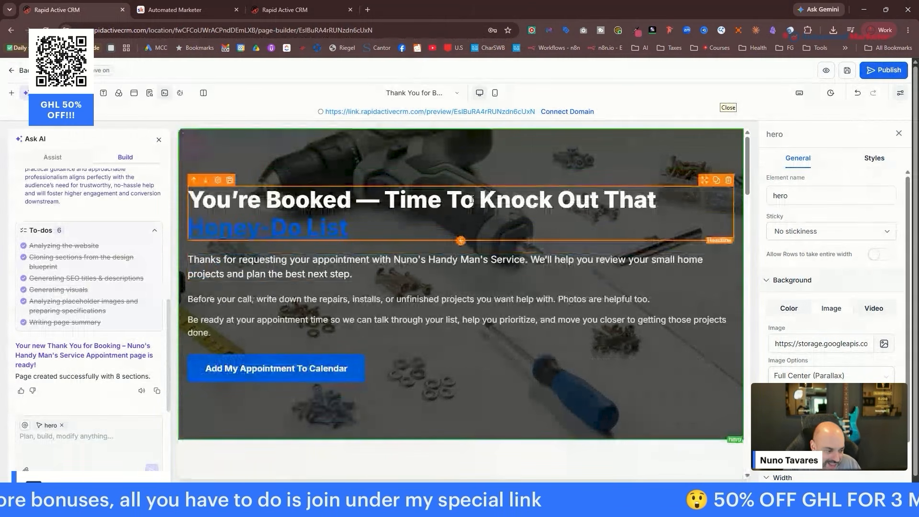
Centre-align the 'You're Booked' headline, save the page, and return to the funnel steps.
left_click(512, 201)
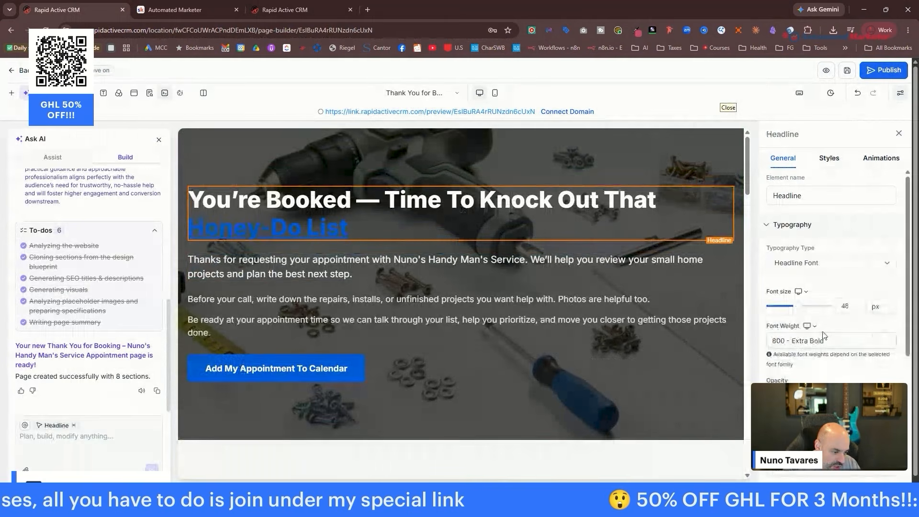
scroll(827, 235, "down", 5)
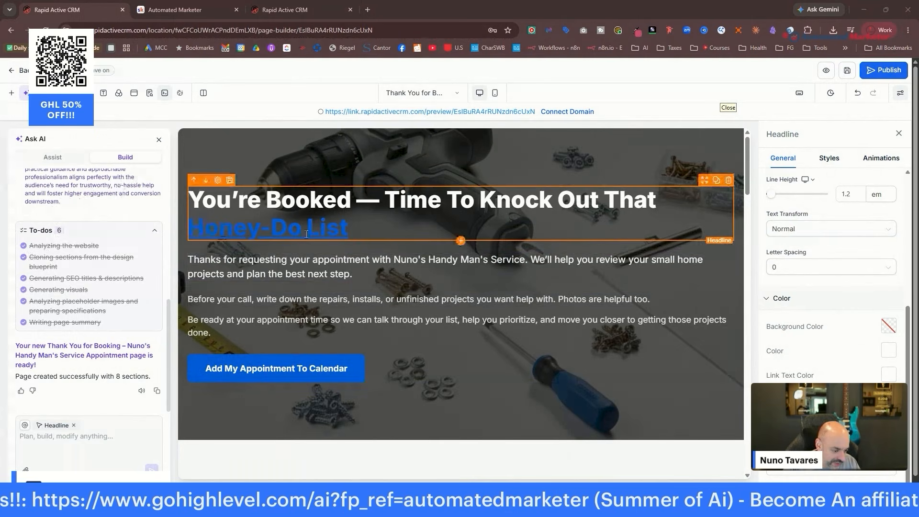
left_click(484, 213)
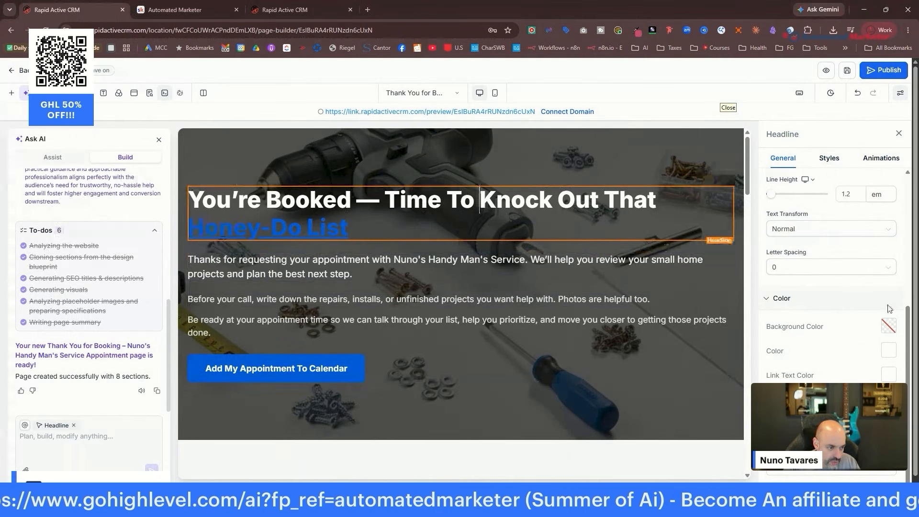
left_click(828, 163)
left_click(784, 161)
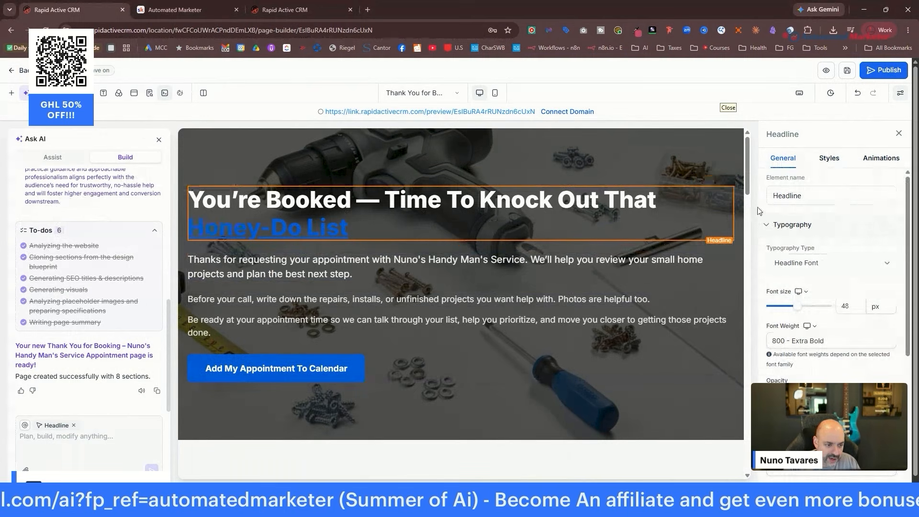
scroll(839, 259, "down", 2)
scroll(839, 259, "down", 3)
scroll(837, 253, "up", 5)
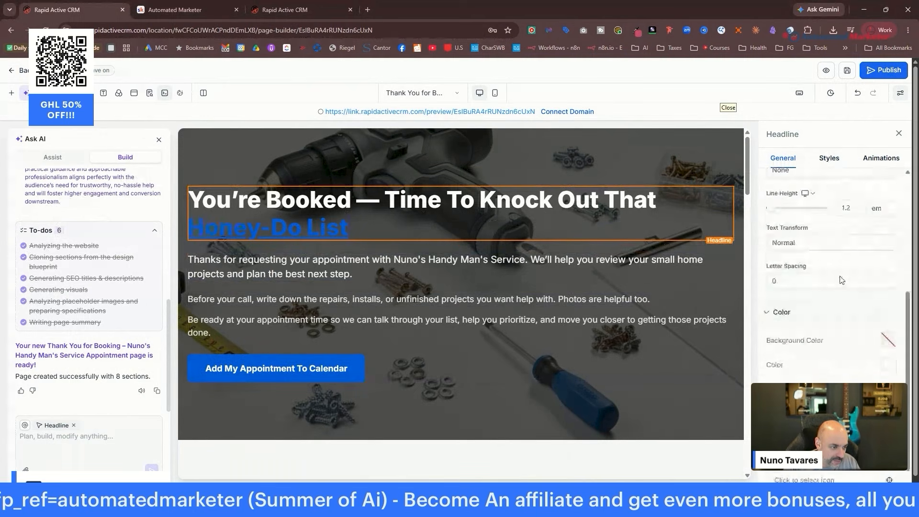
left_click(828, 158)
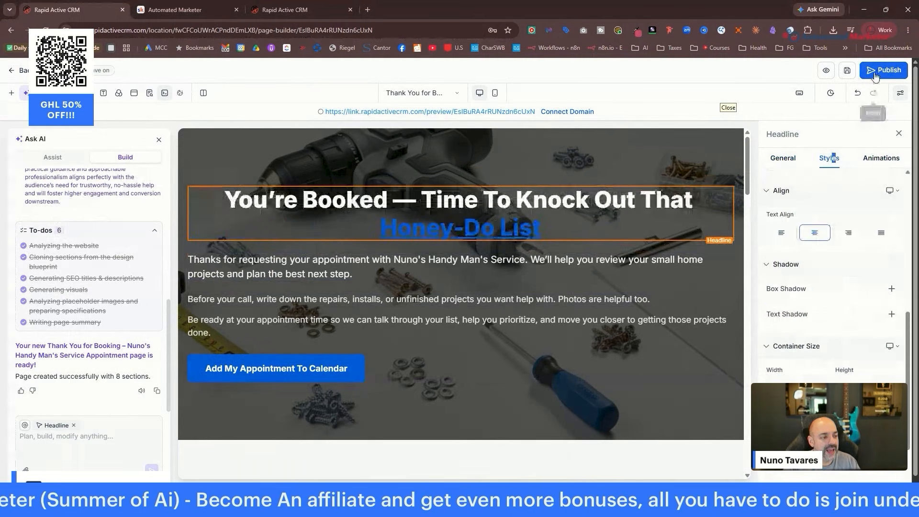
left_click(847, 75)
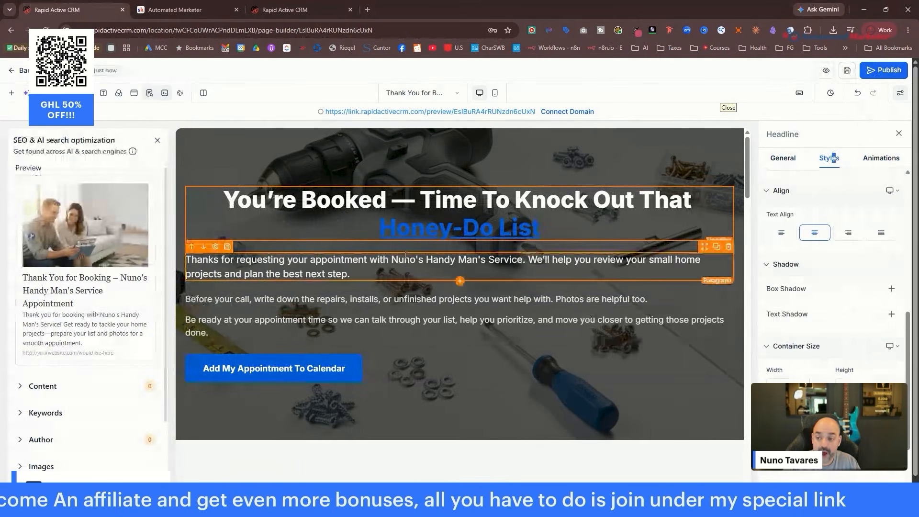
left_click(18, 73)
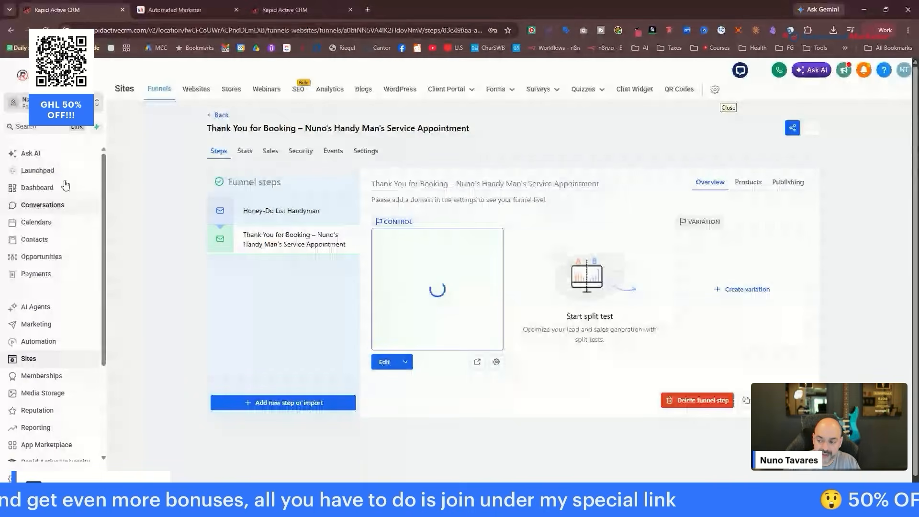
Open Calendars, try Login As another user, and dismiss the not-authorized error.
left_click(49, 224)
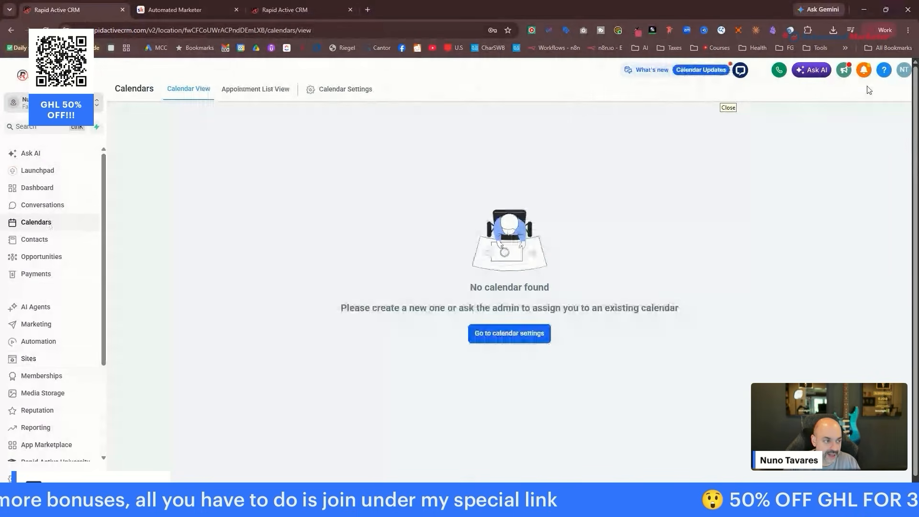
left_click(903, 70)
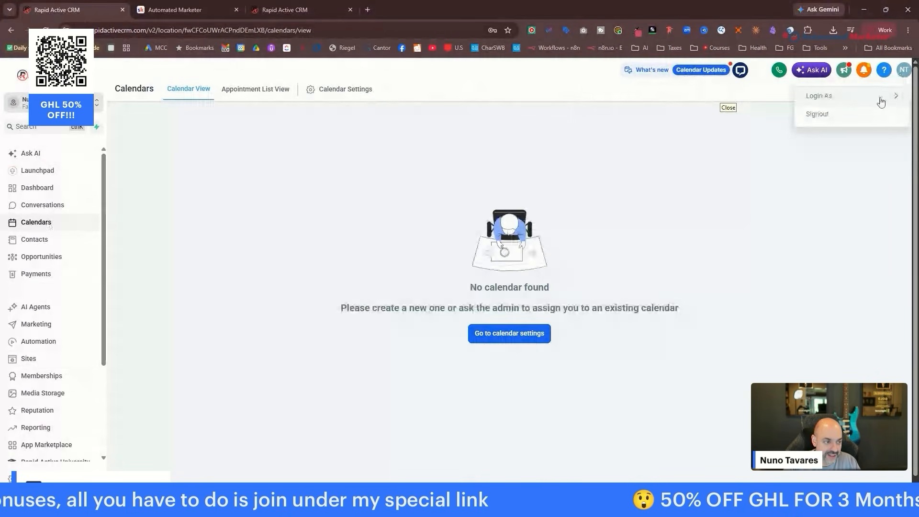
mouse_move(880, 97)
type("nuno")
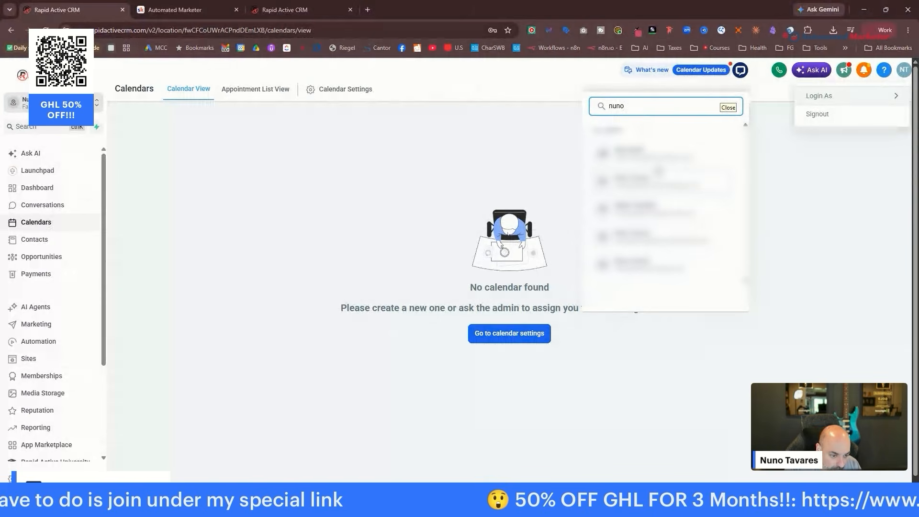
left_click(685, 258)
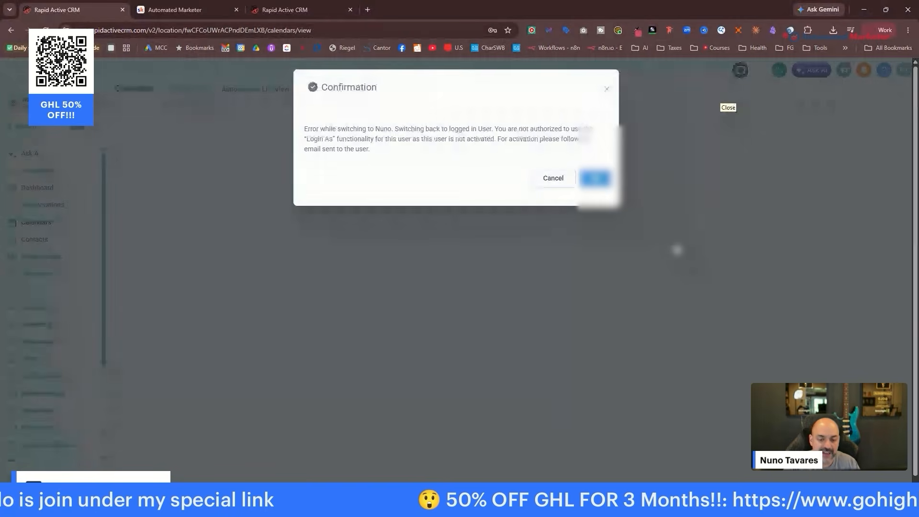
left_click(596, 178)
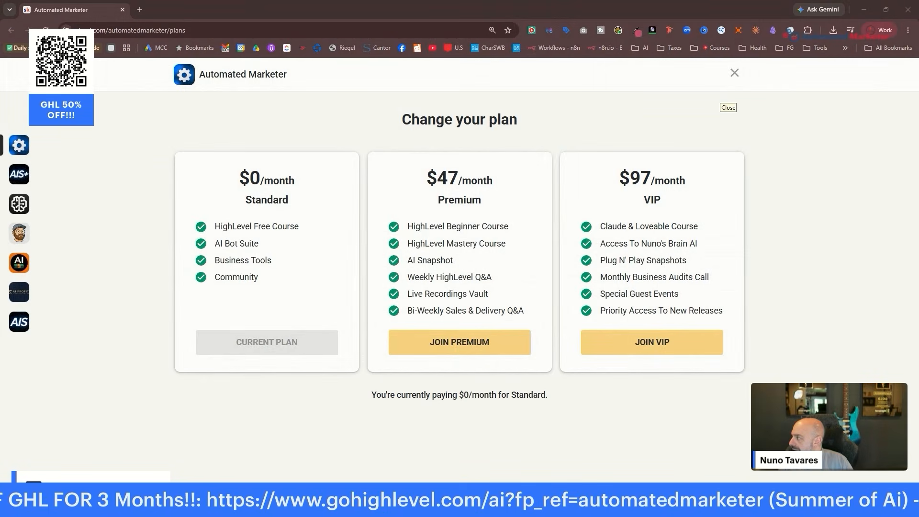
Maximize the CRM window, check the Calendars week view, then go to Settings.
left_click_drag(335, 201, 235, 36)
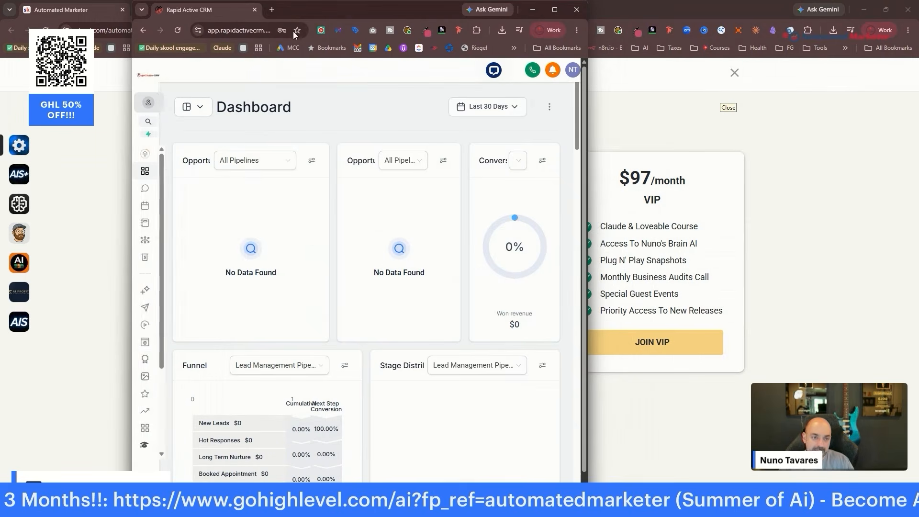
left_click(554, 10)
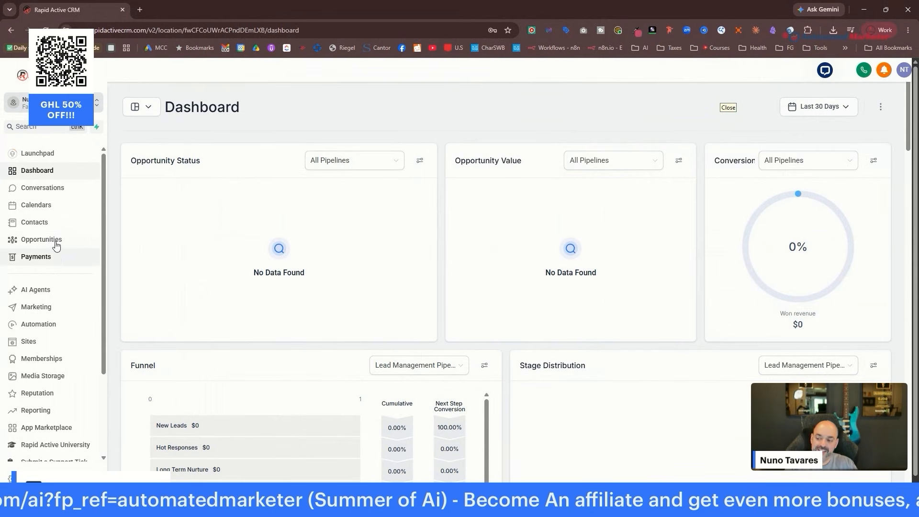
left_click(60, 211)
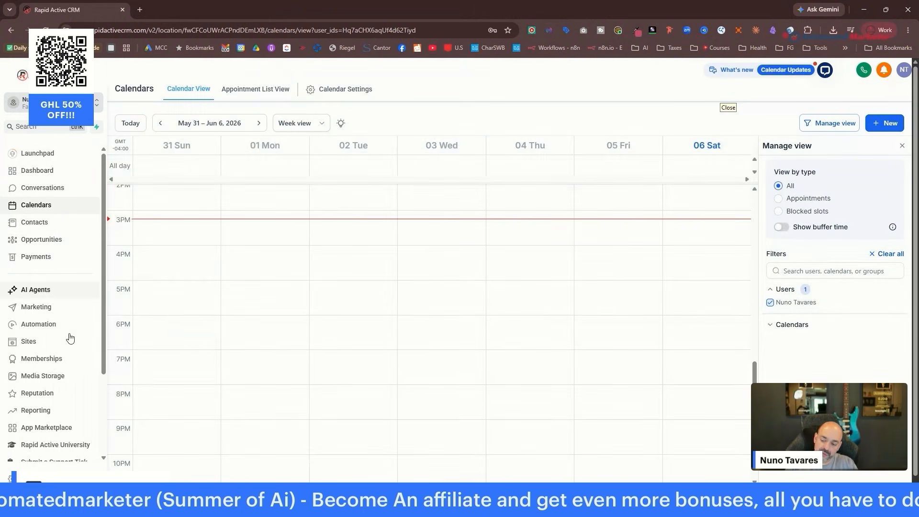
left_click(32, 479)
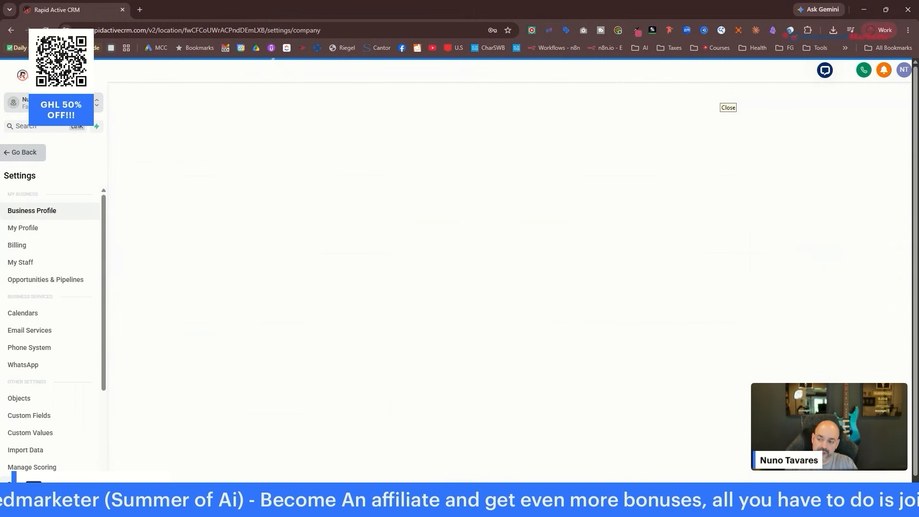
In My Profile, add a signature with the user's name, phone number and e-mail, then update the profile.
left_click(54, 231)
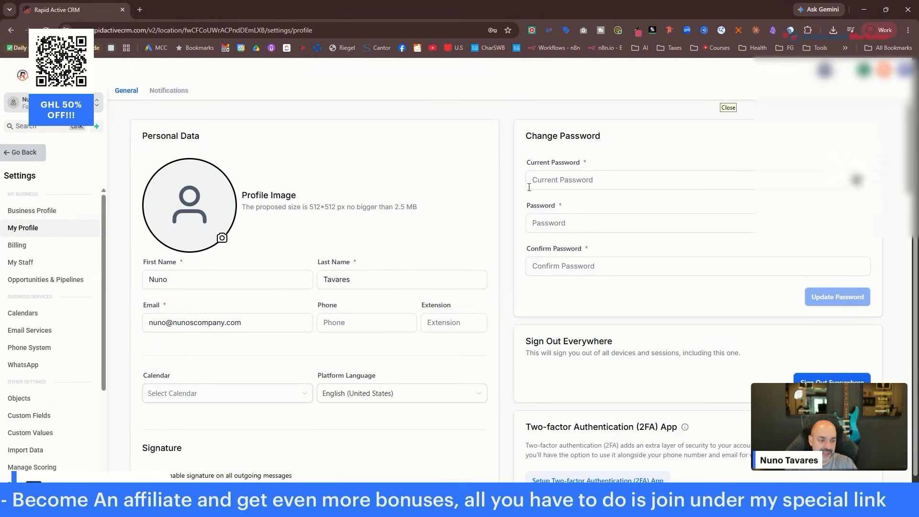
scroll(481, 170, "down", 4)
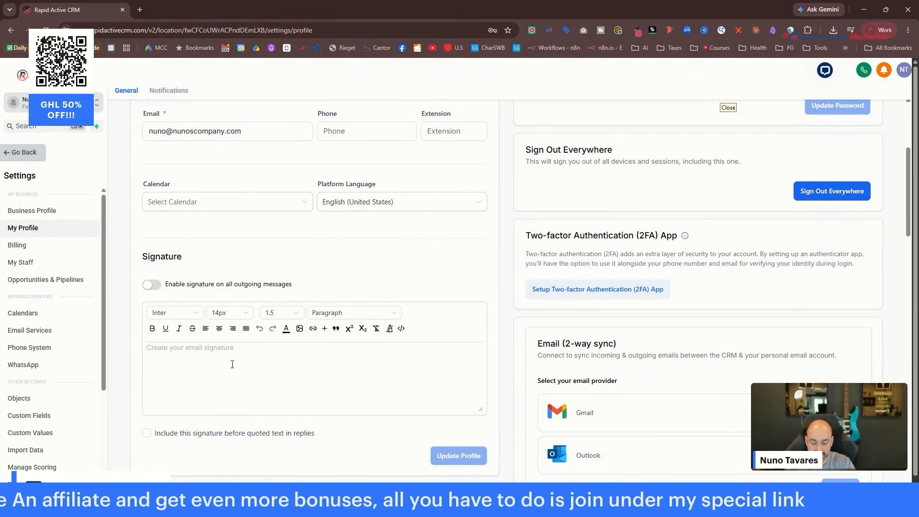
left_click(232, 364)
type("Nuno Tavares")
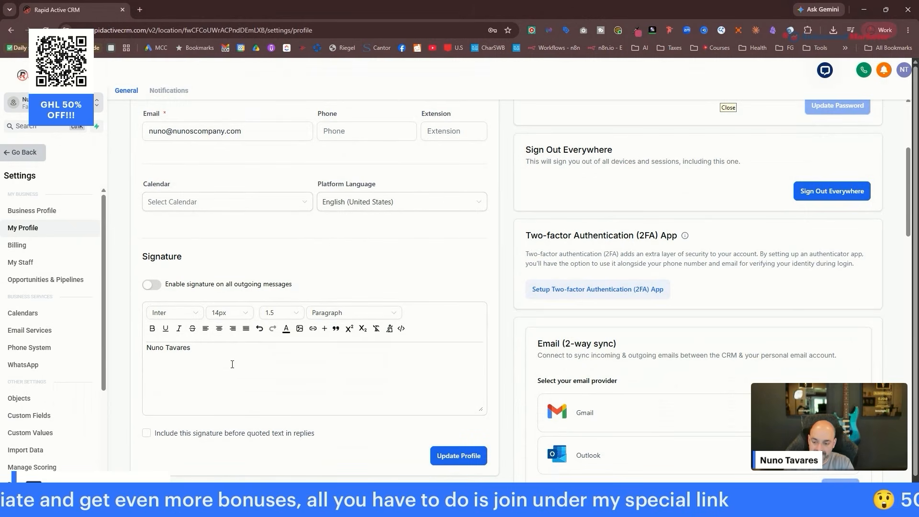
key("Tab")
left_click(227, 363)
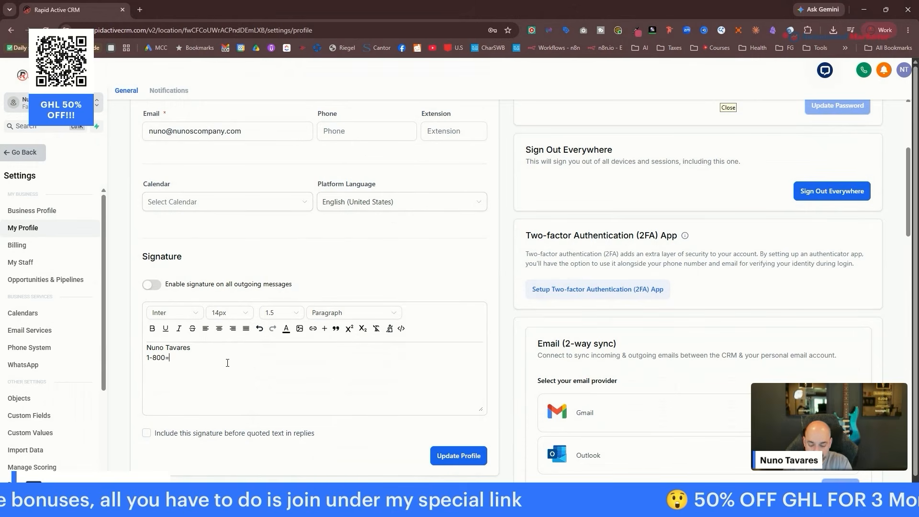
type("1-800=")
key("BackSpace")
type("-555-1")
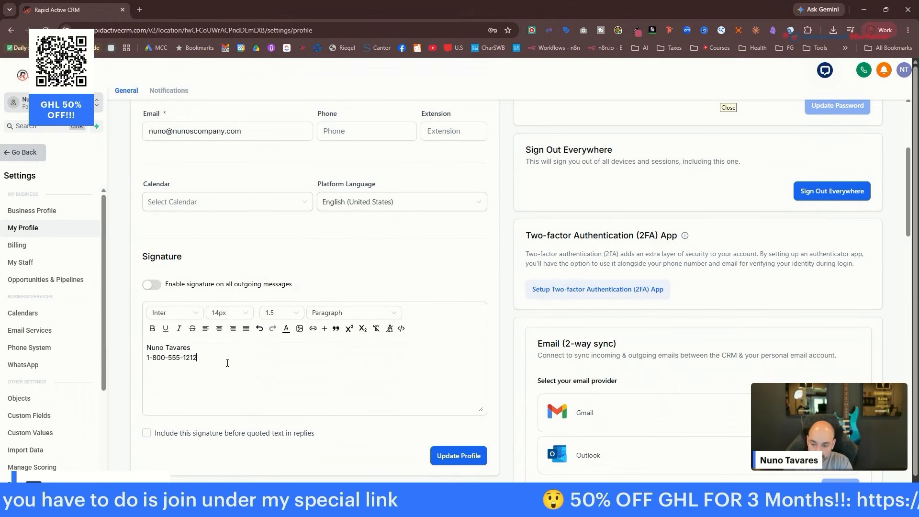
type("212")
key("Return")
scroll(227, 363, "down", 5)
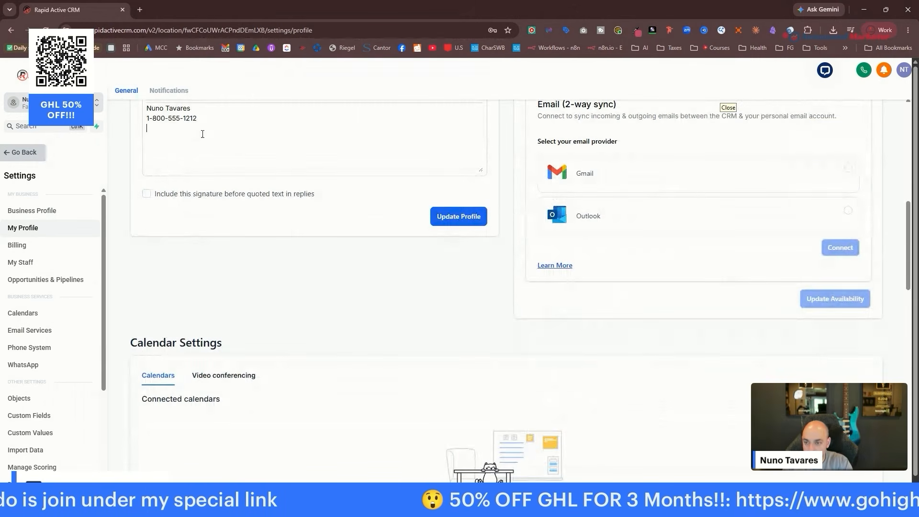
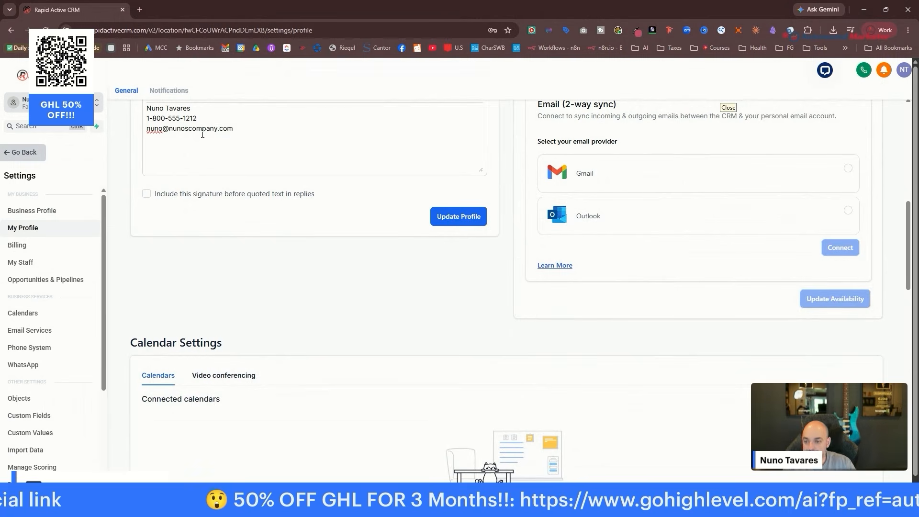
left_click(434, 217)
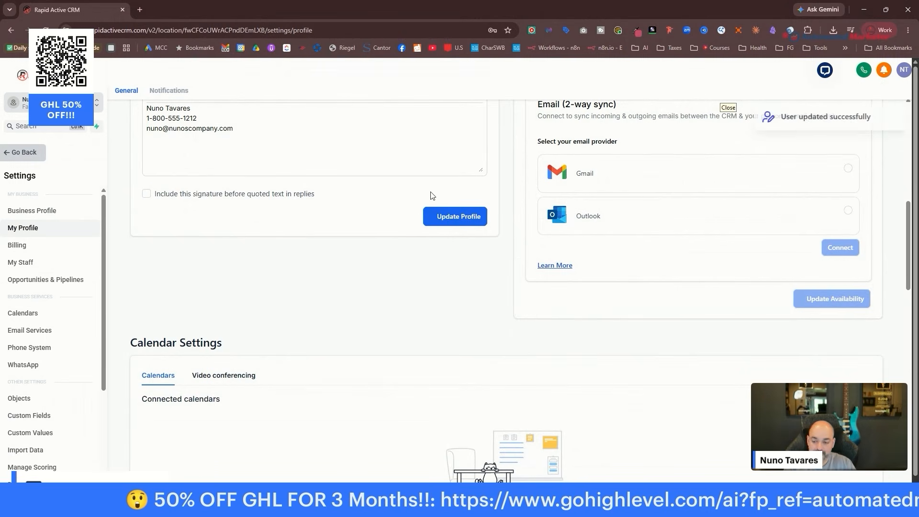
scroll(428, 194, "down", 4)
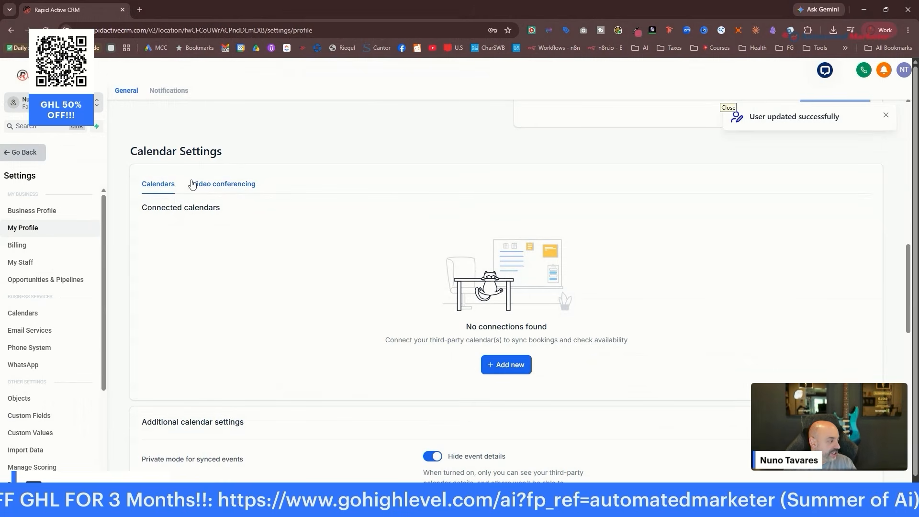
Connect the Google calendar under Calendar Settings, granting calendar access.
left_click(511, 366)
left_click(650, 202)
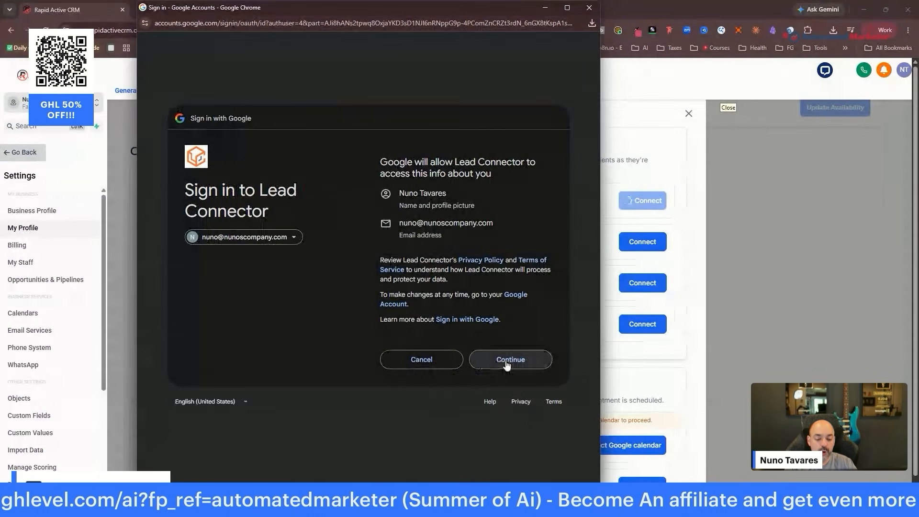
left_click(505, 360)
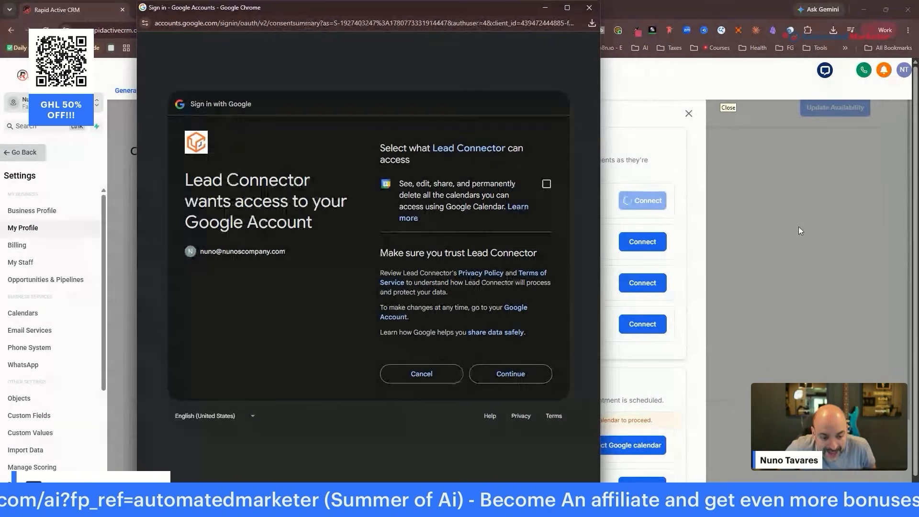
left_click(547, 184)
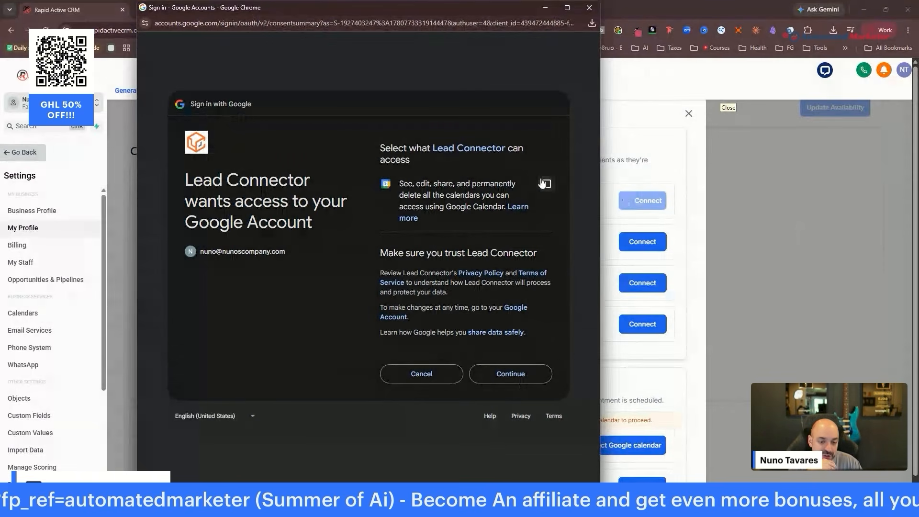
left_click(522, 374)
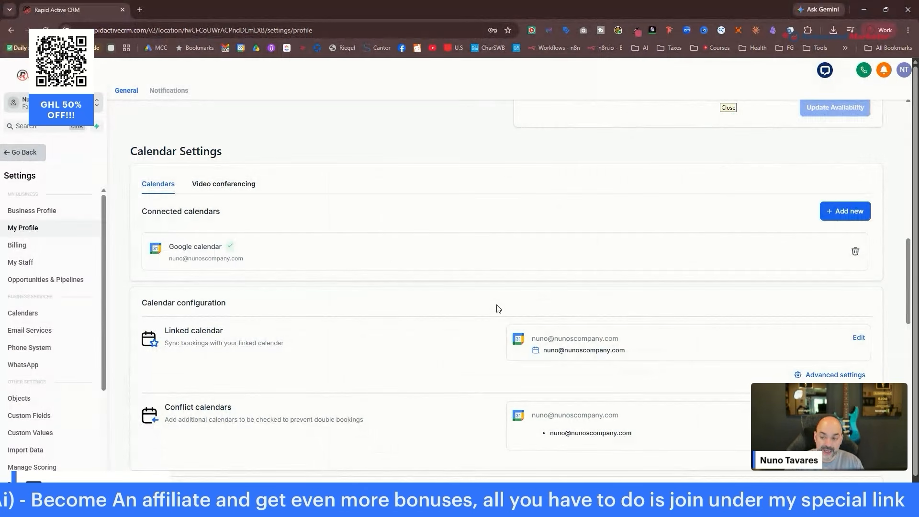
left_click(233, 186)
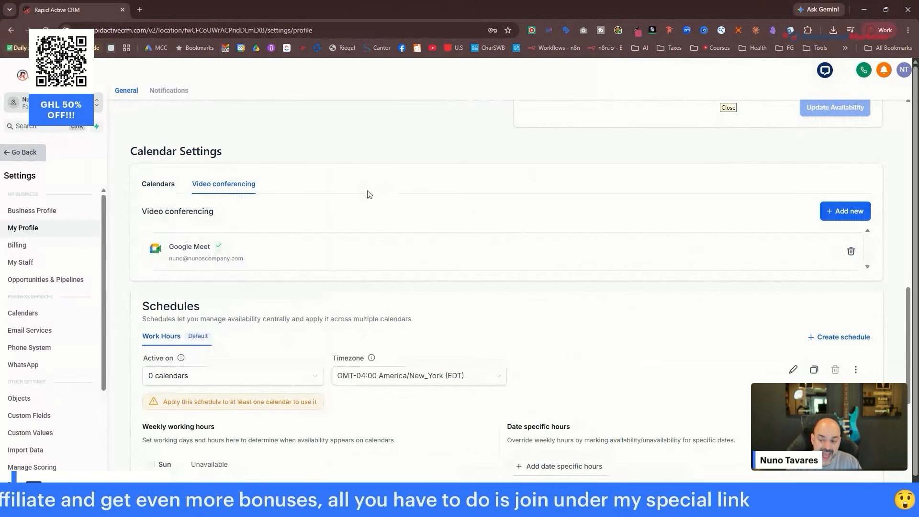
left_click(158, 185)
scroll(411, 195, "down", 1)
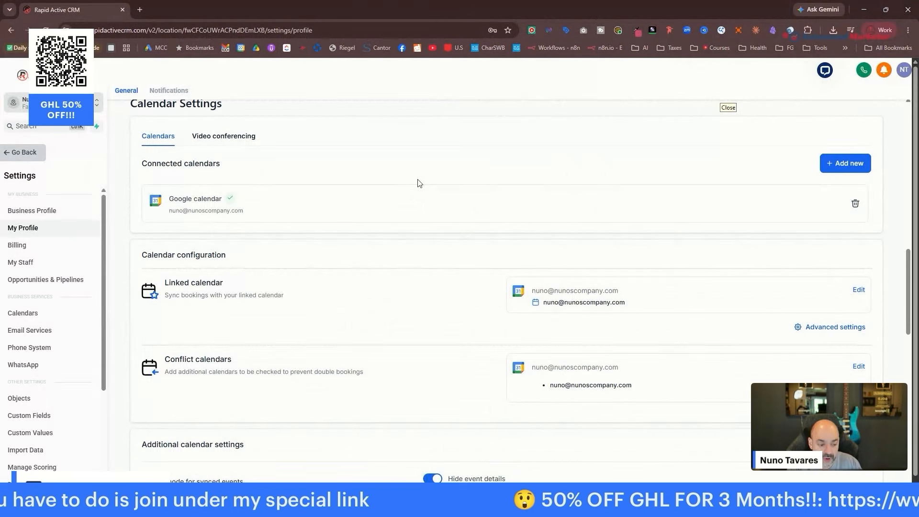
scroll(429, 199, "down", 3)
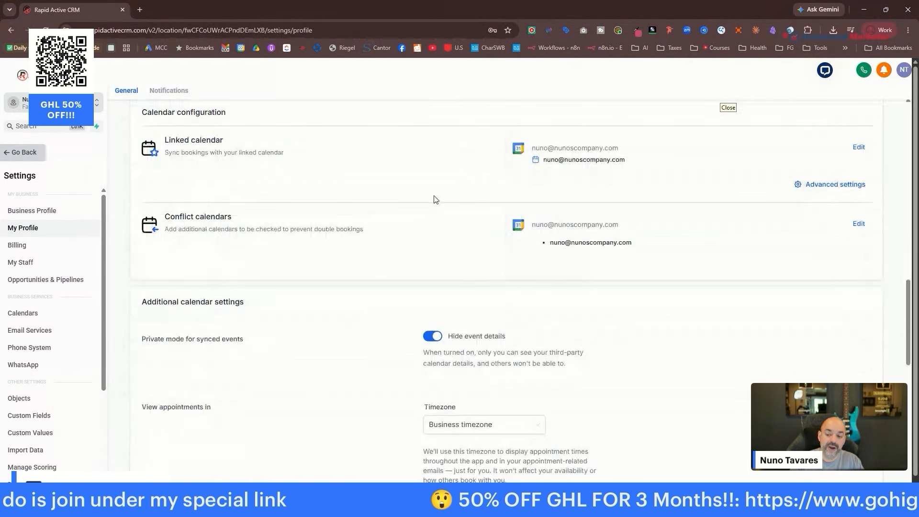
scroll(436, 199, "down", 2)
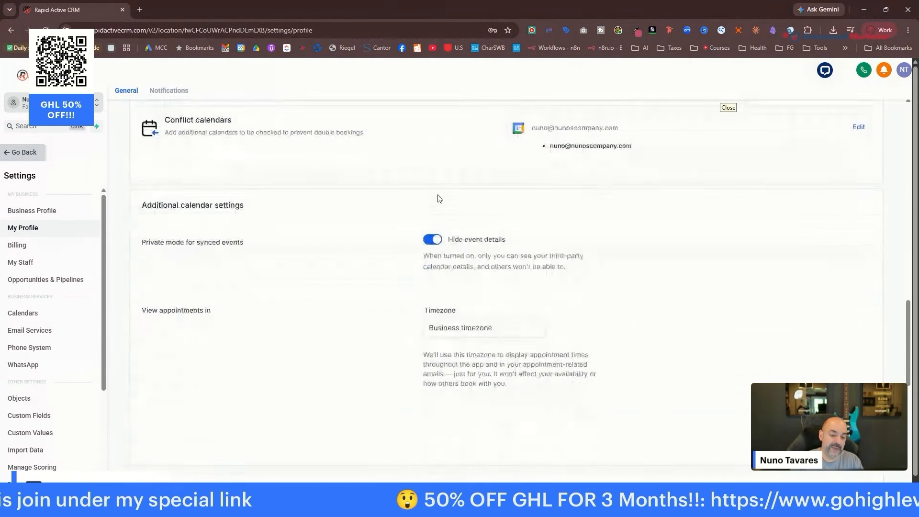
left_click(492, 333)
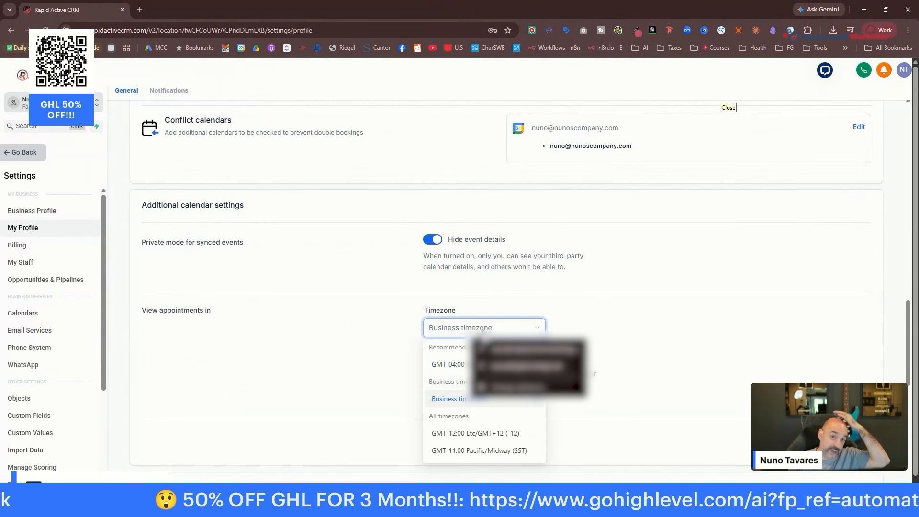
scroll(710, 270, "down", 6)
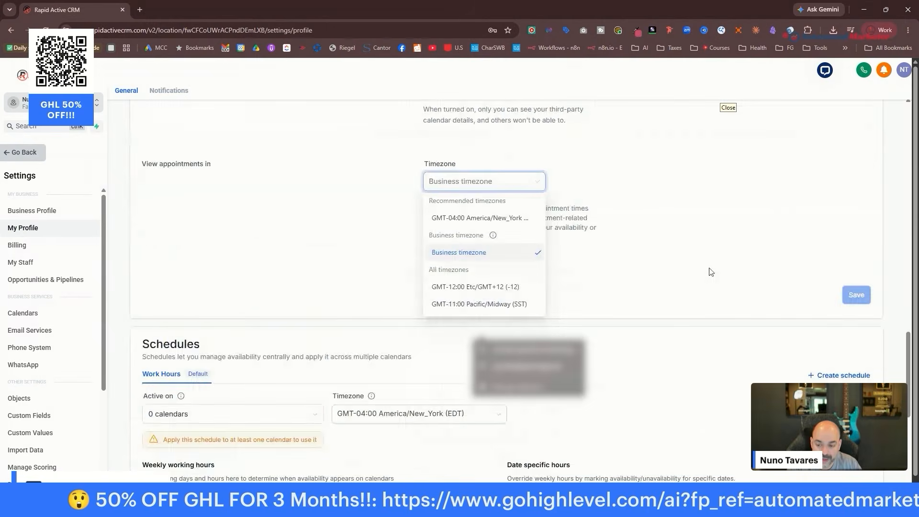
scroll(732, 270, "down", 4)
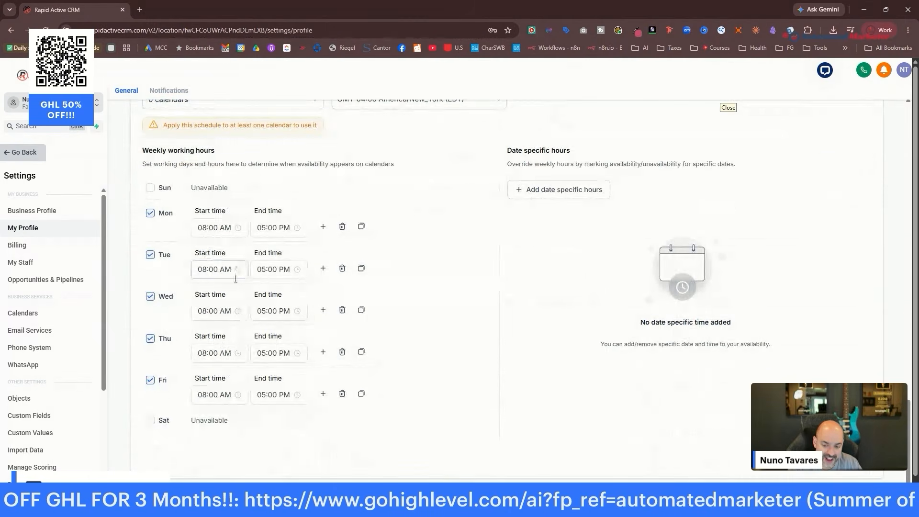
scroll(420, 289, "up", 15)
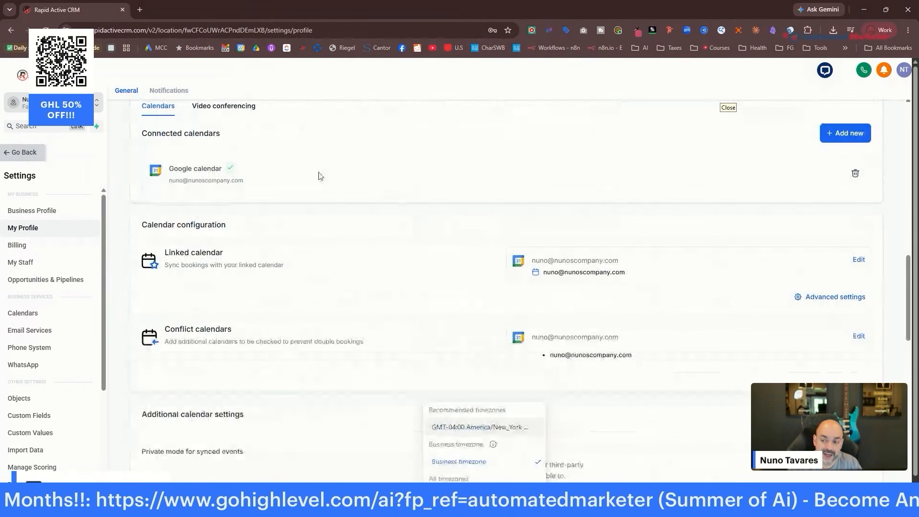
left_click(239, 107)
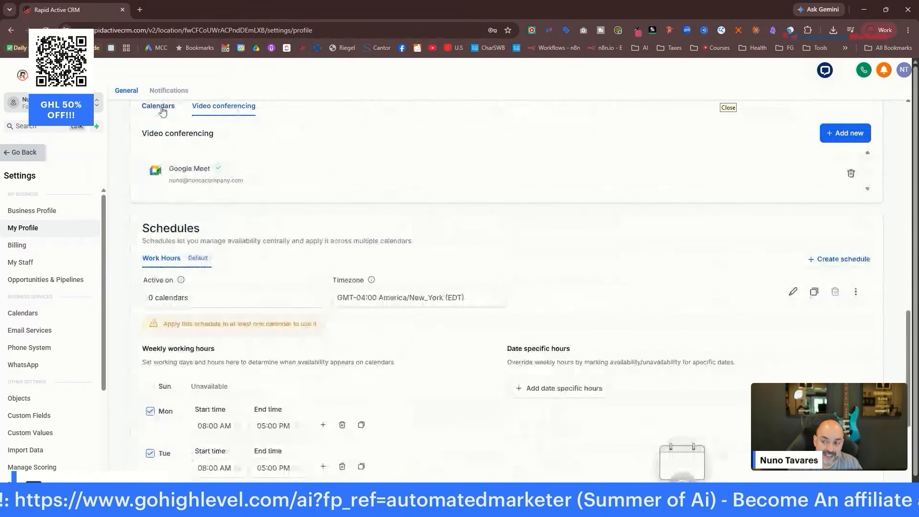
left_click(161, 108)
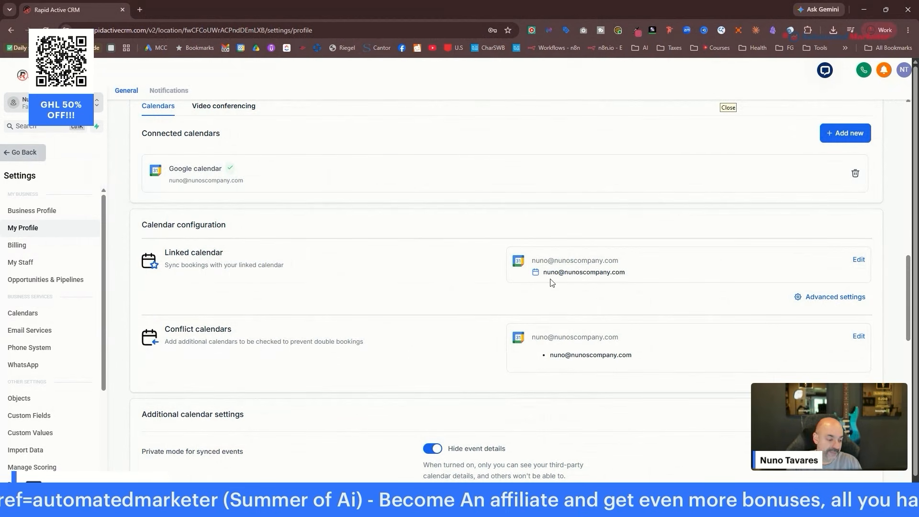
scroll(609, 207, "down", 10)
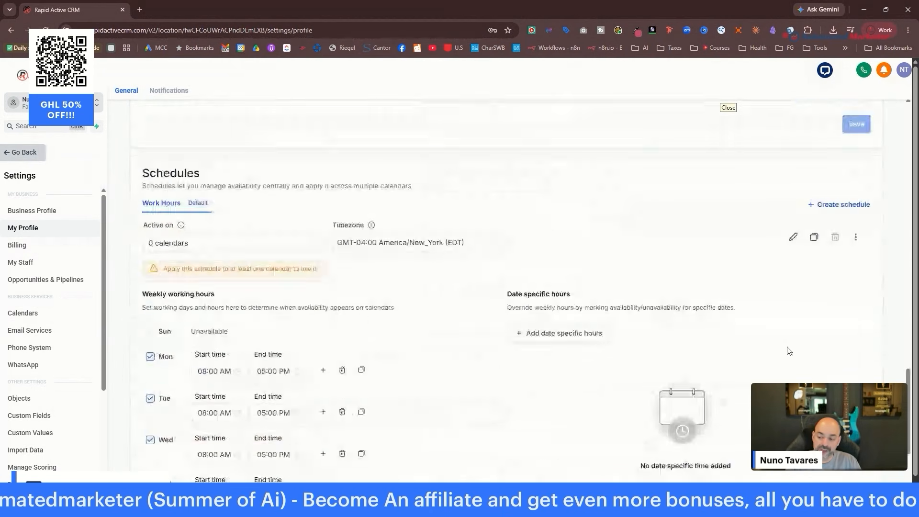
scroll(609, 246, "down", 3)
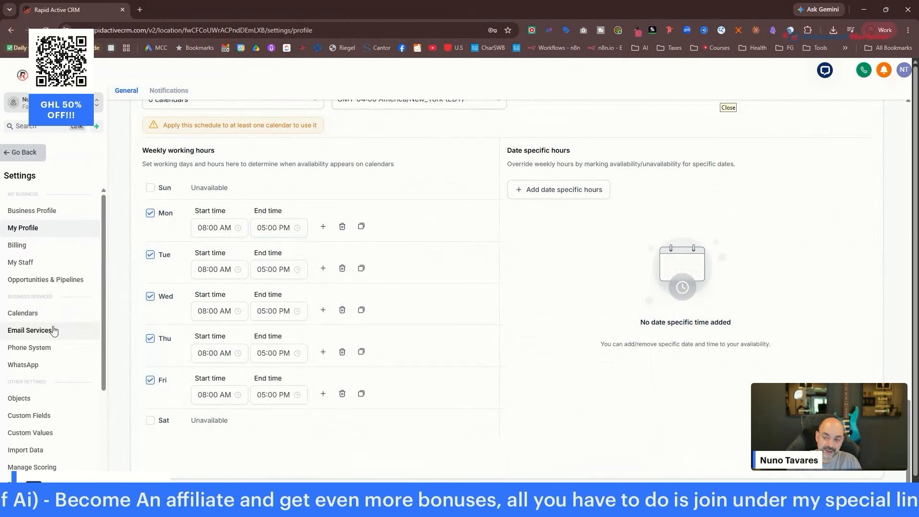
Go to the Calendars settings page and dismiss the Edit calendar tip.
left_click(46, 314)
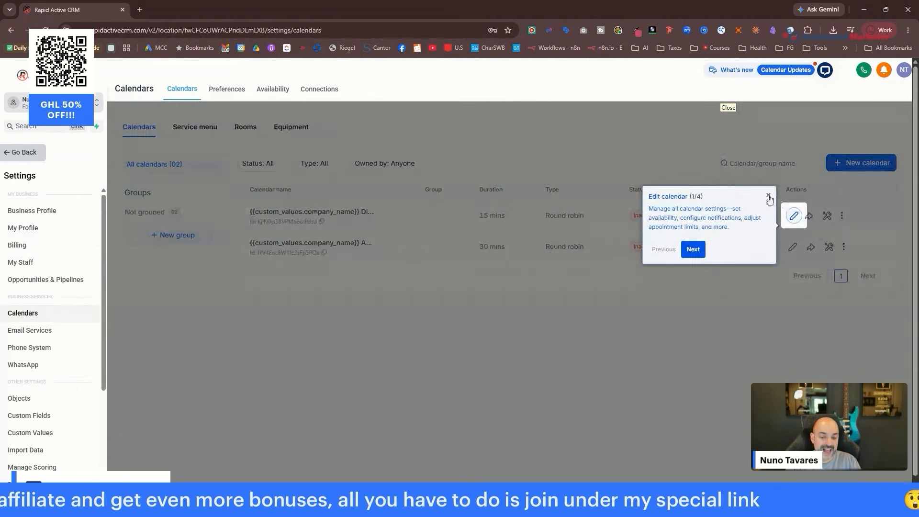
left_click(768, 198)
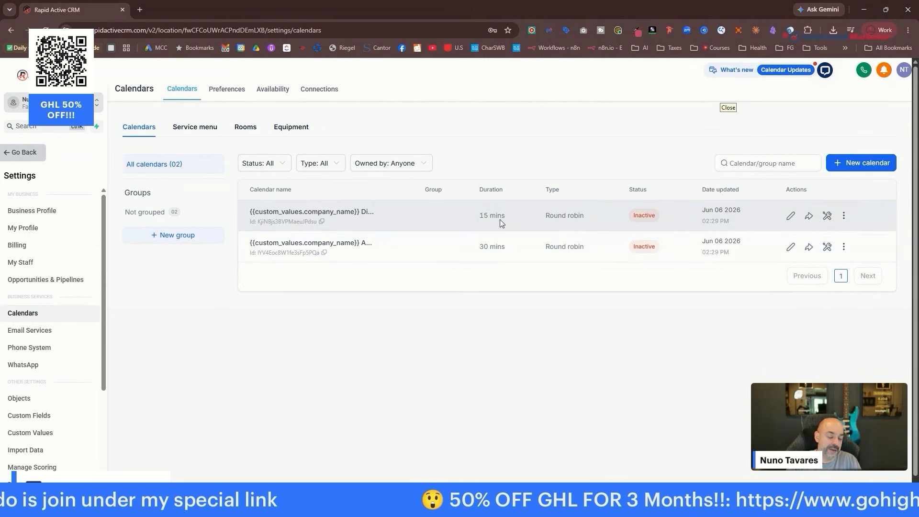
Prefix the Discovery Call calendar name with the company name and reuse it as the description.
left_click(791, 216)
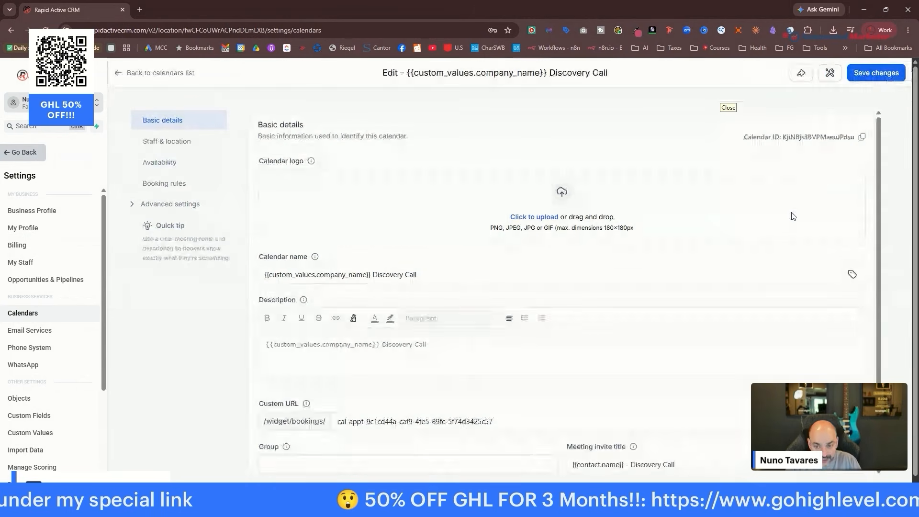
left_click(272, 278)
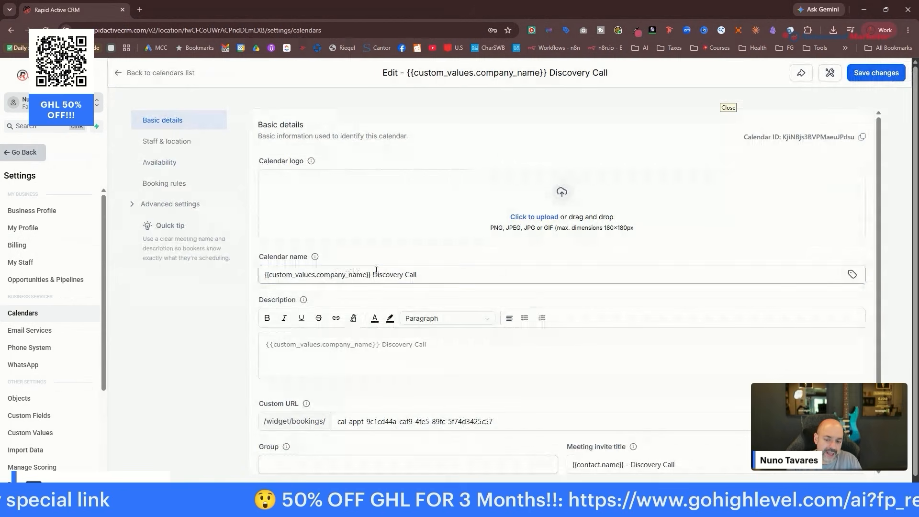
left_click_drag(367, 277, 206, 273)
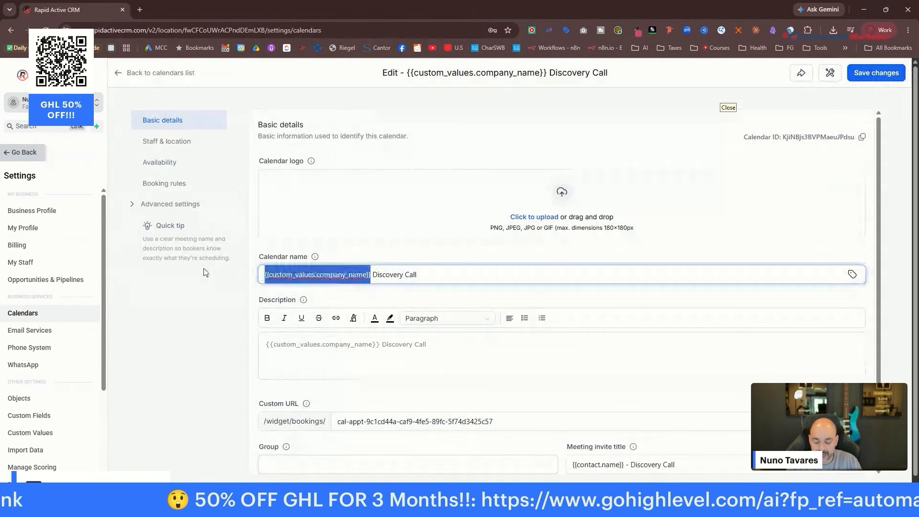
type("Nuno's Company")
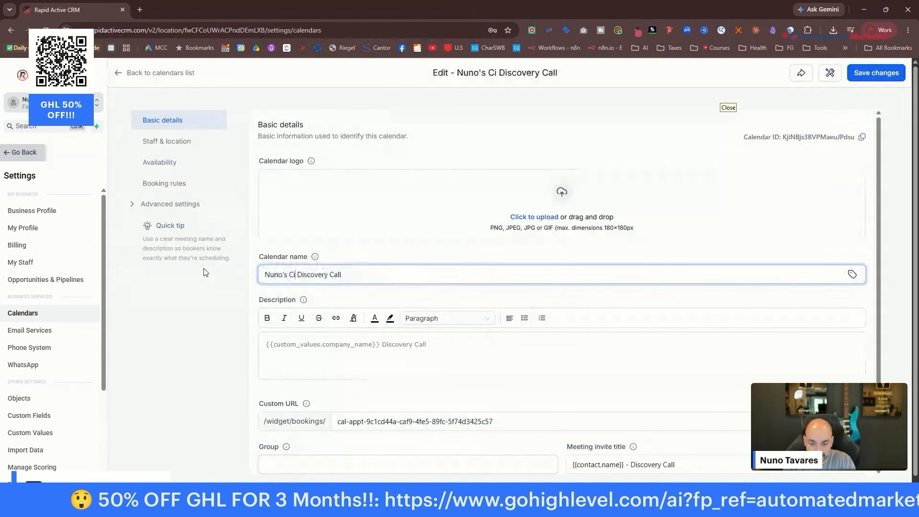
type(" Handyman")
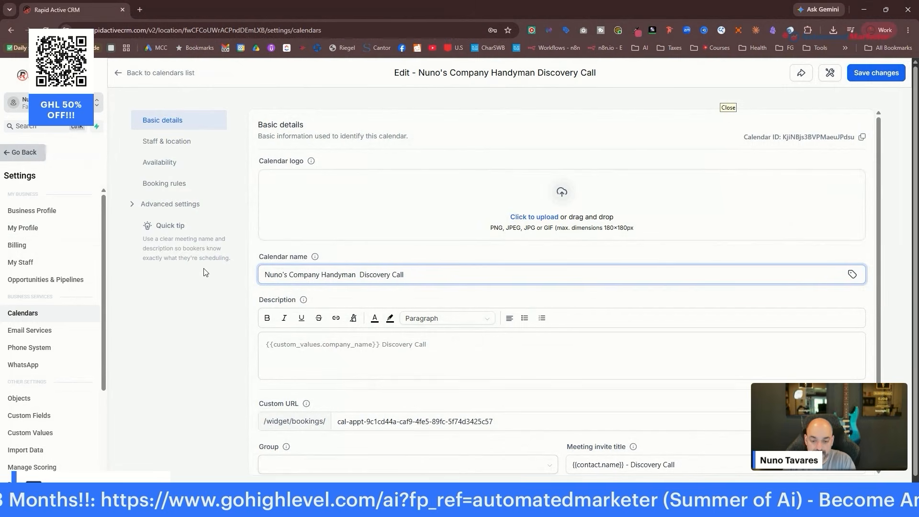
type(" -")
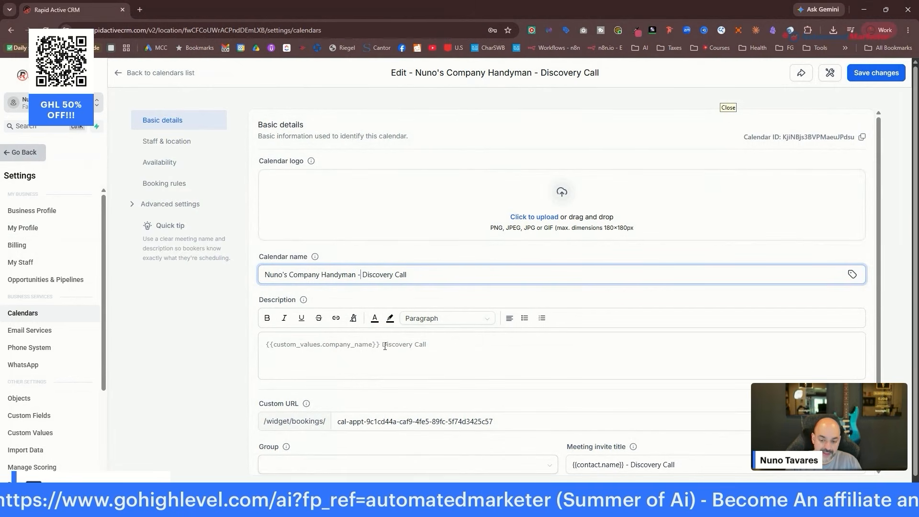
key("ctrl+a")
key("ctrl+c")
left_click_drag(445, 344, 220, 351)
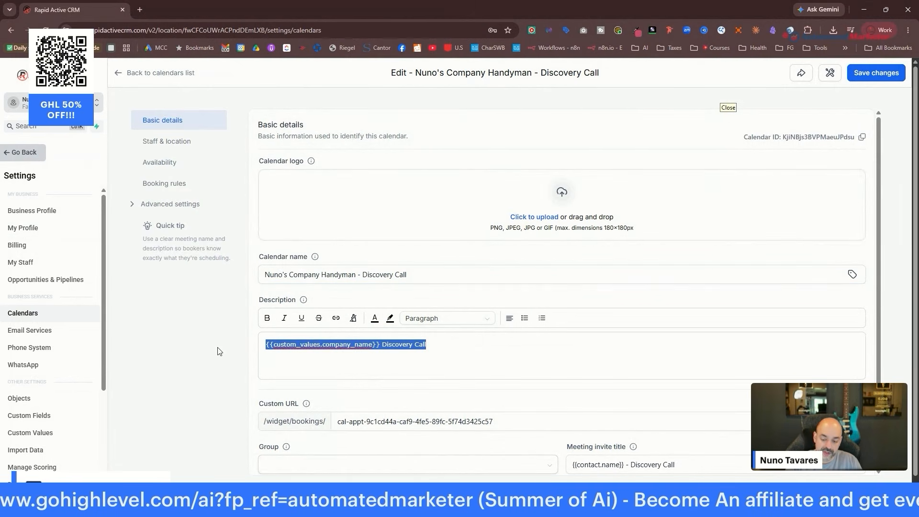
key("ctrl+v")
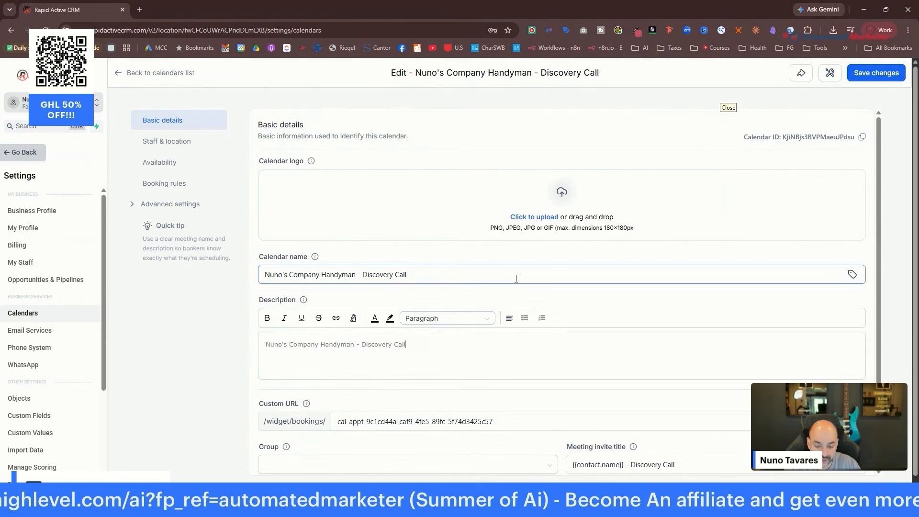
Set the calendar's custom URL to nmyhandymancal.
scroll(330, 354, "down", 2)
left_click(371, 351)
left_click_drag(507, 353, 294, 362)
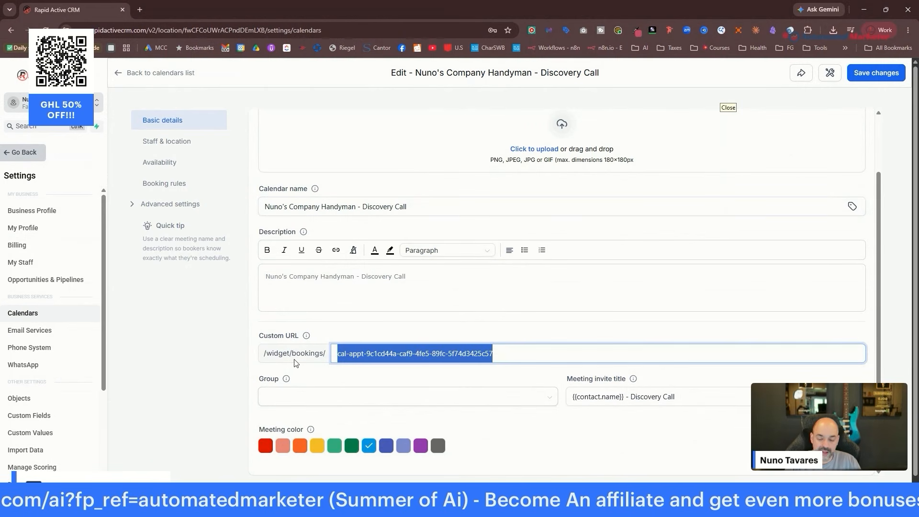
type("nmyhan")
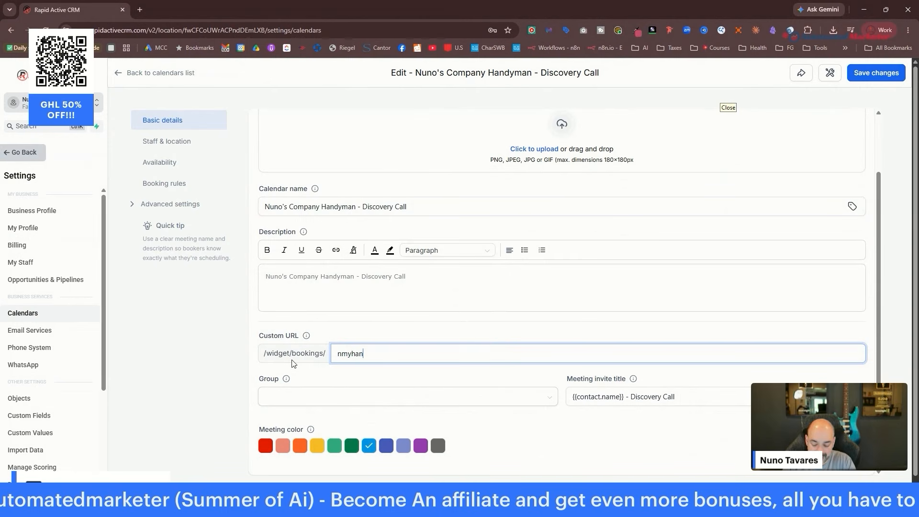
type("dymancal")
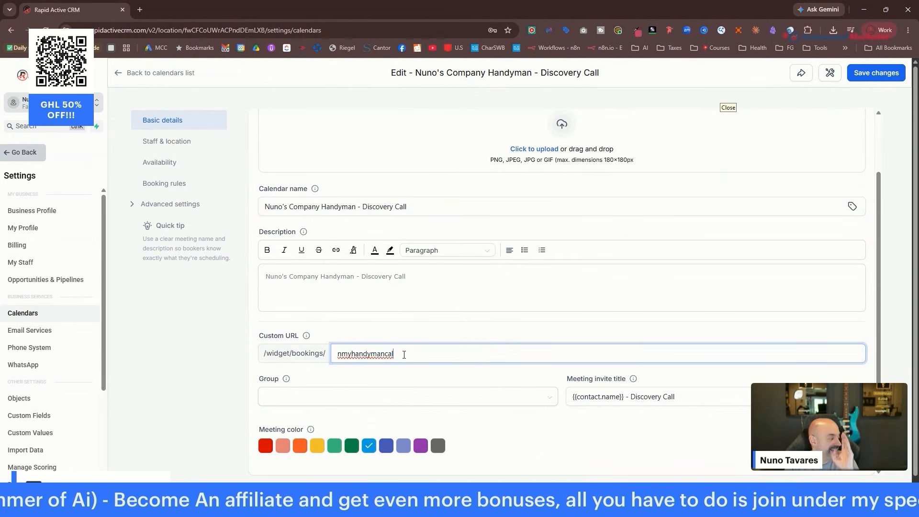
Add the company name to the meeting invite title, choose purple, and save the changes.
scroll(457, 302, "down", 1)
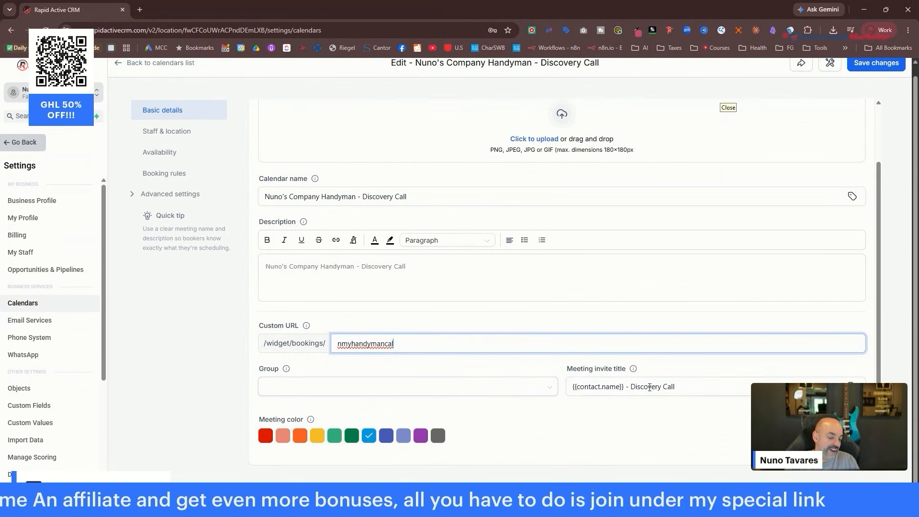
left_click(612, 378)
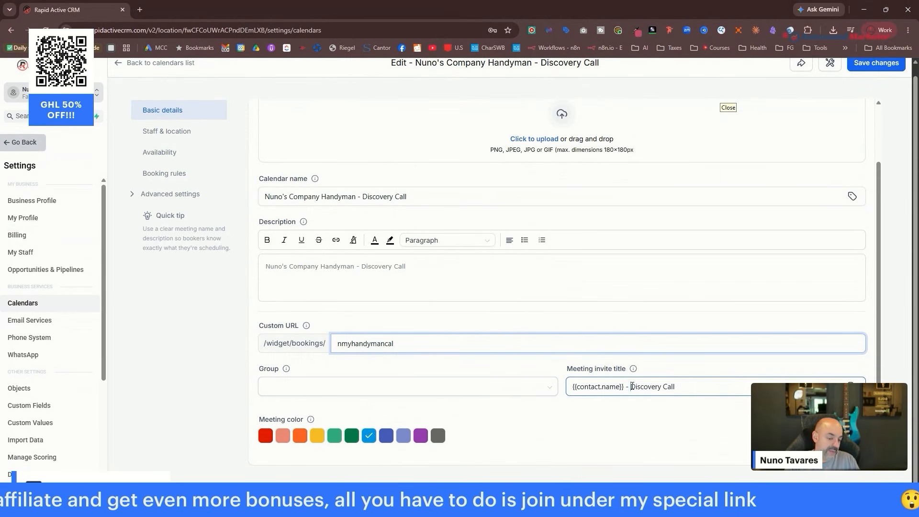
left_click(632, 387)
type("Nuno")
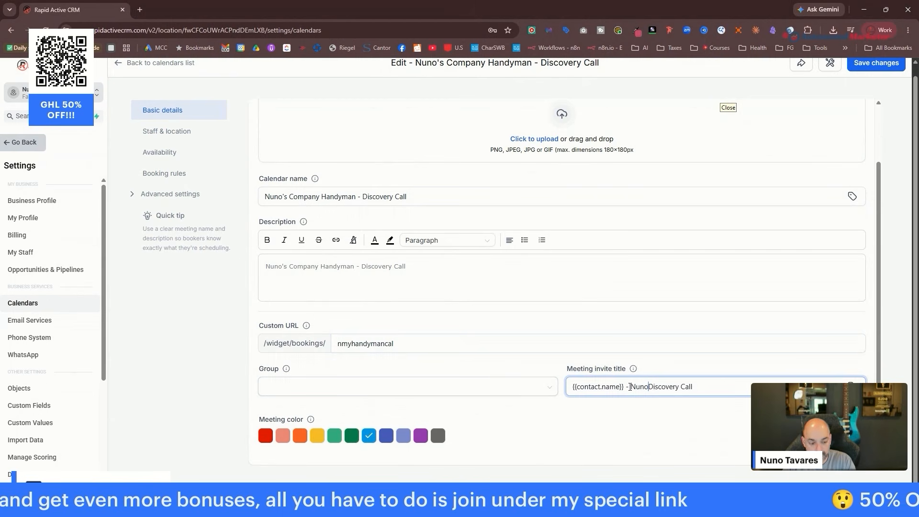
type("'s Company Hand")
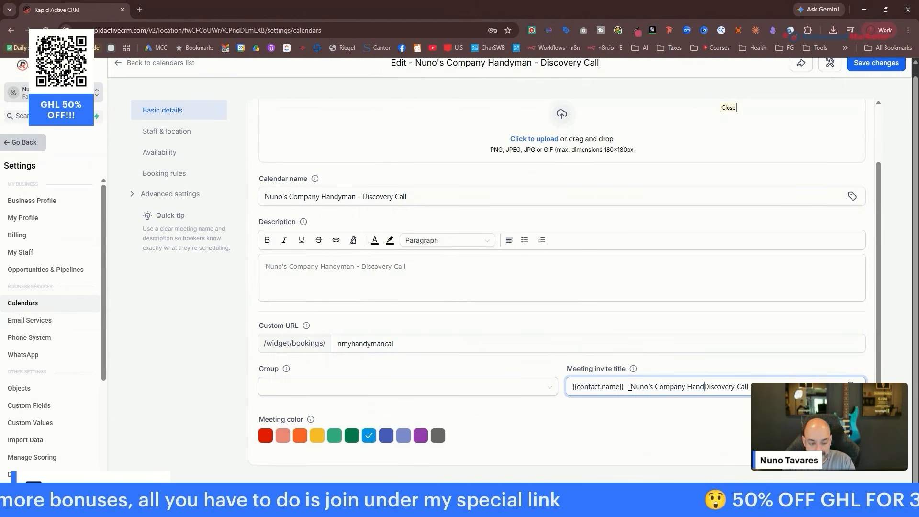
type("y Man")
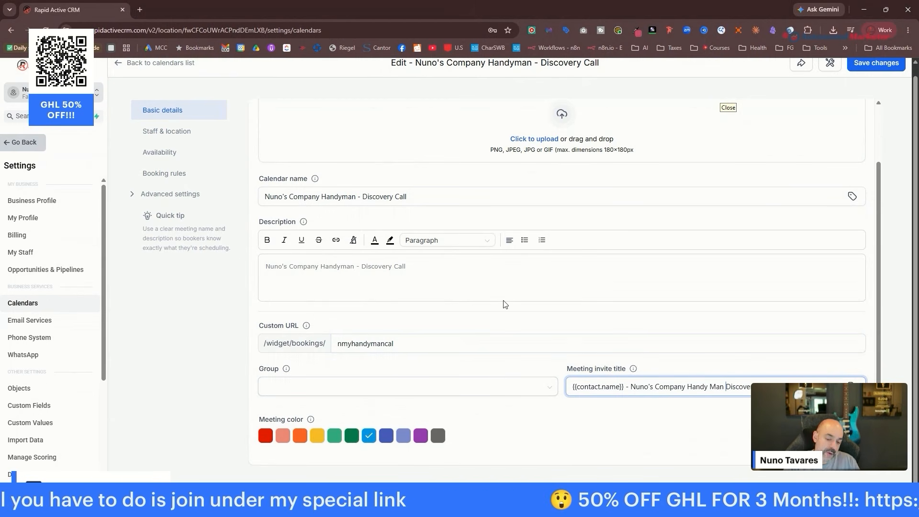
left_click(420, 436)
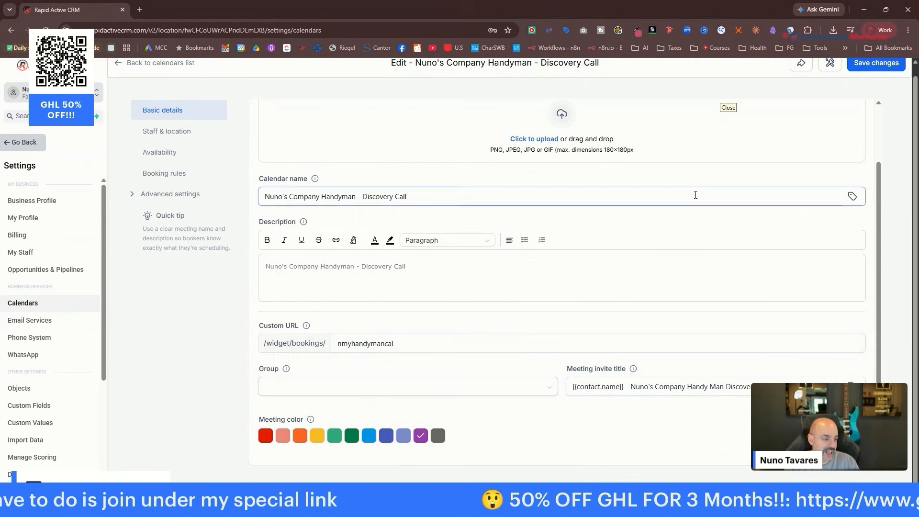
scroll(712, 274, "up", 1)
scroll(711, 273, "up", 1)
scroll(699, 228, "down", 2)
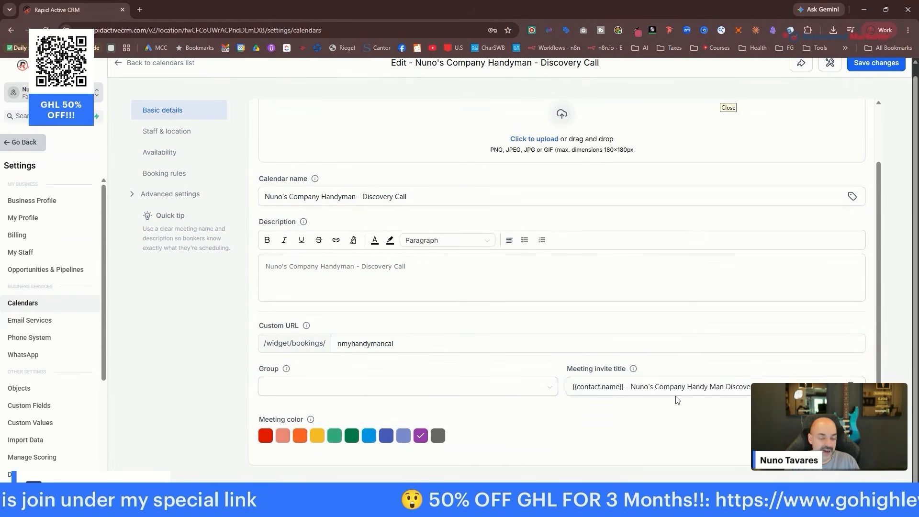
scroll(671, 265, "up", 2)
left_click(878, 74)
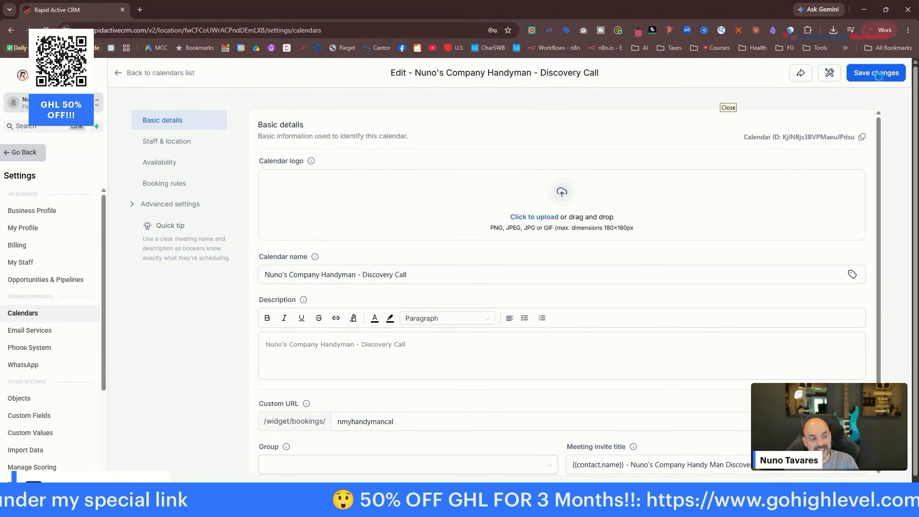
Assign the staff member to the Discovery Call calendar.
left_click(360, 229)
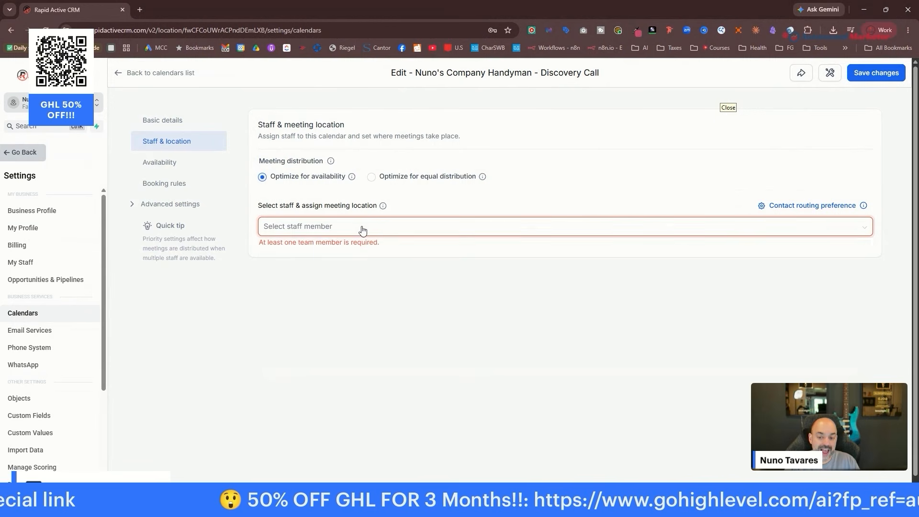
left_click(332, 255)
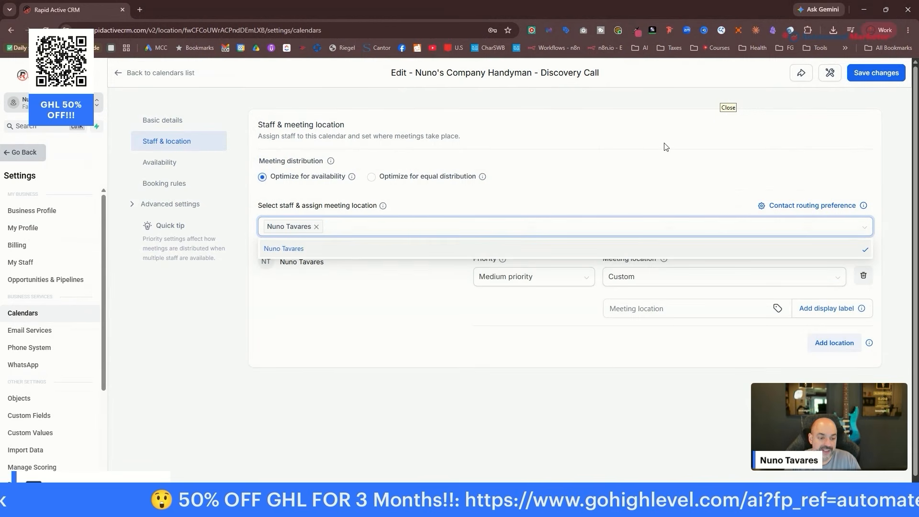
left_click(668, 161)
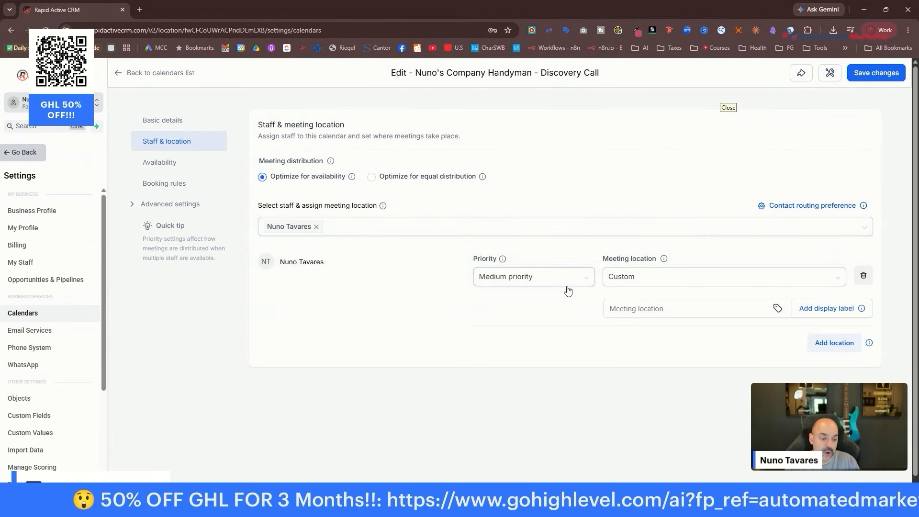
Set the meeting location to Phone and replace the placeholder with a phone number.
left_click(702, 272)
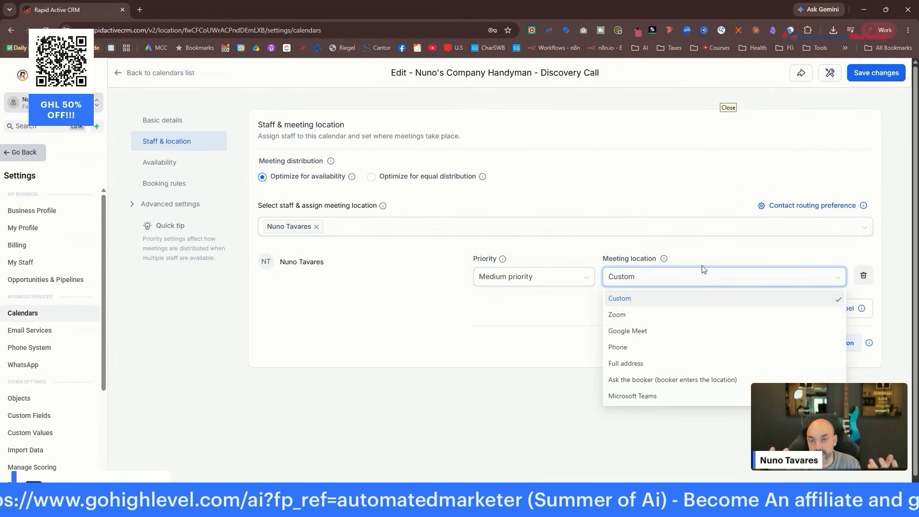
left_click(683, 332)
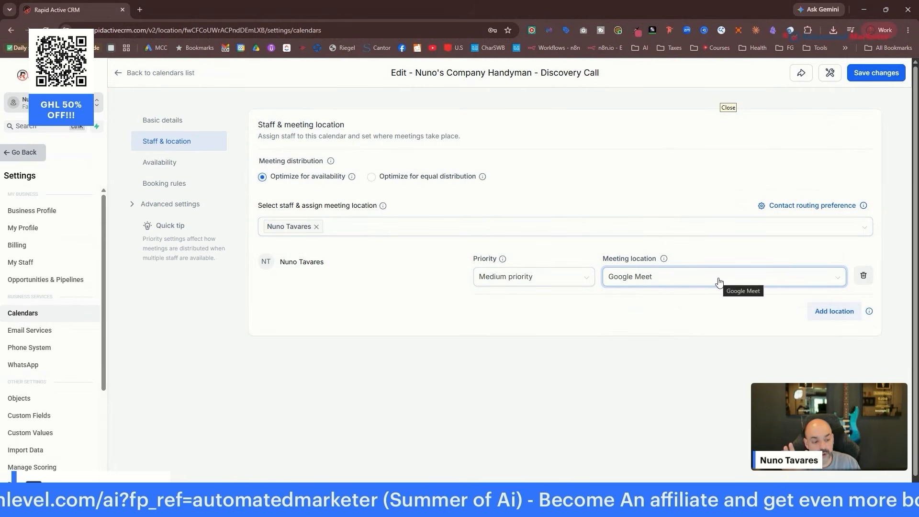
left_click(685, 277)
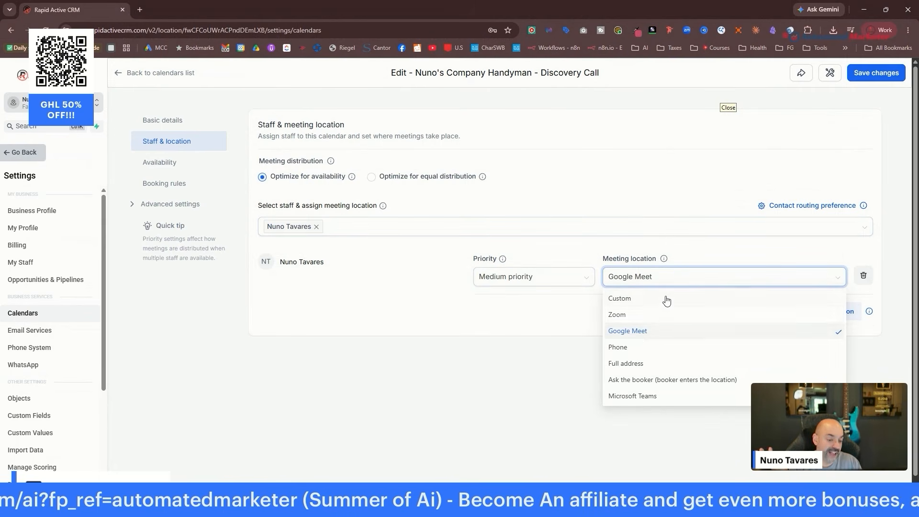
left_click(676, 350)
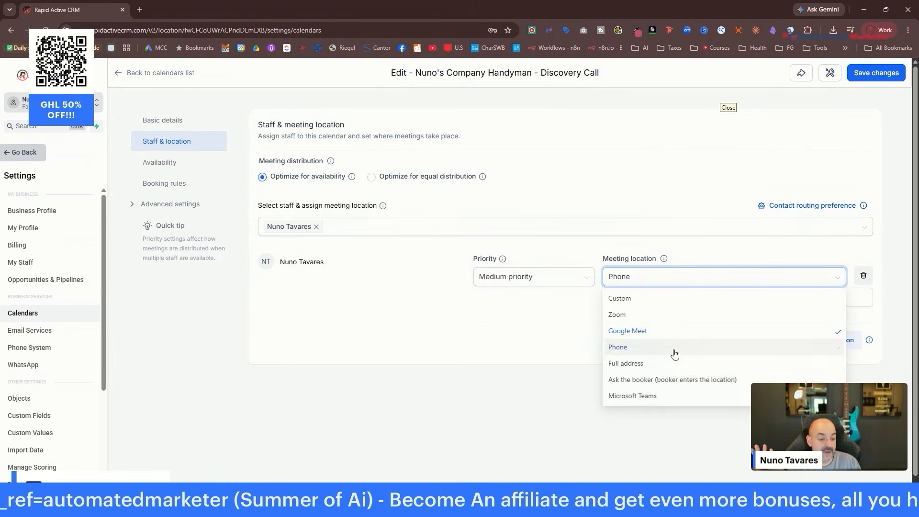
left_click_drag(675, 297, 530, 305)
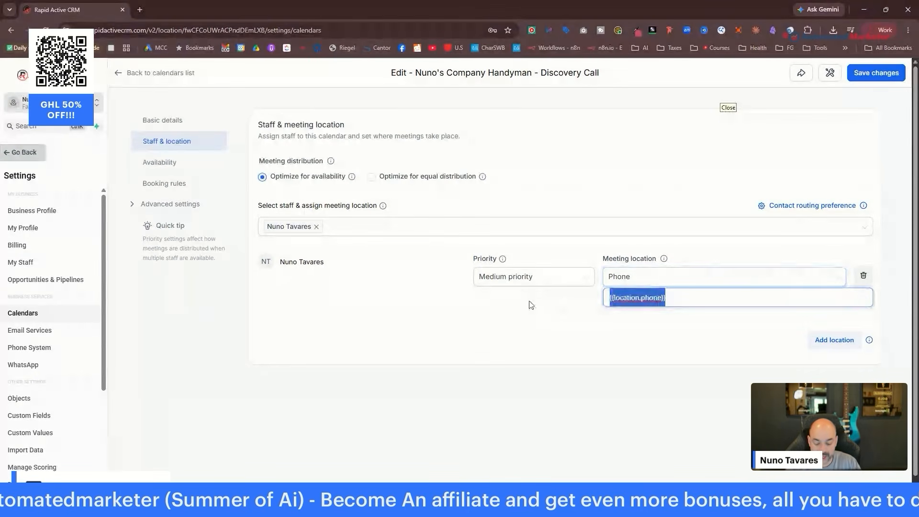
type("7")
key("BackSpace")
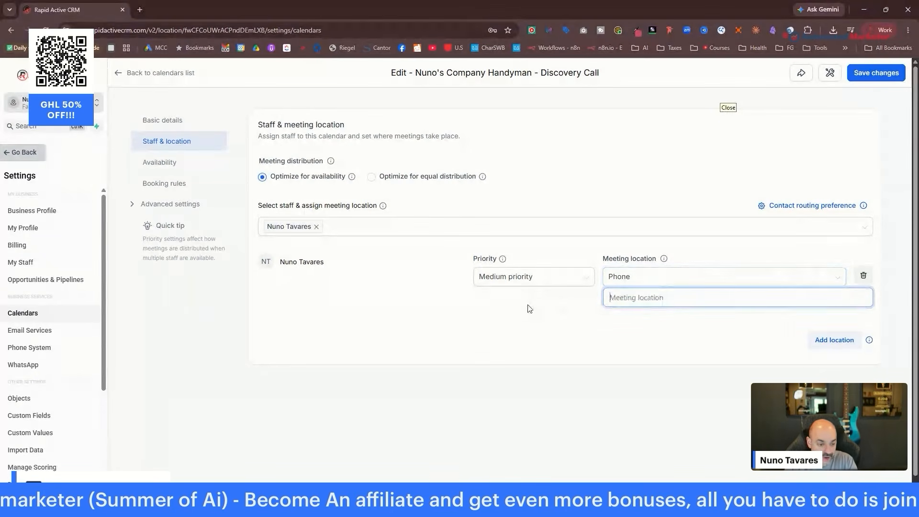
type("18005551")
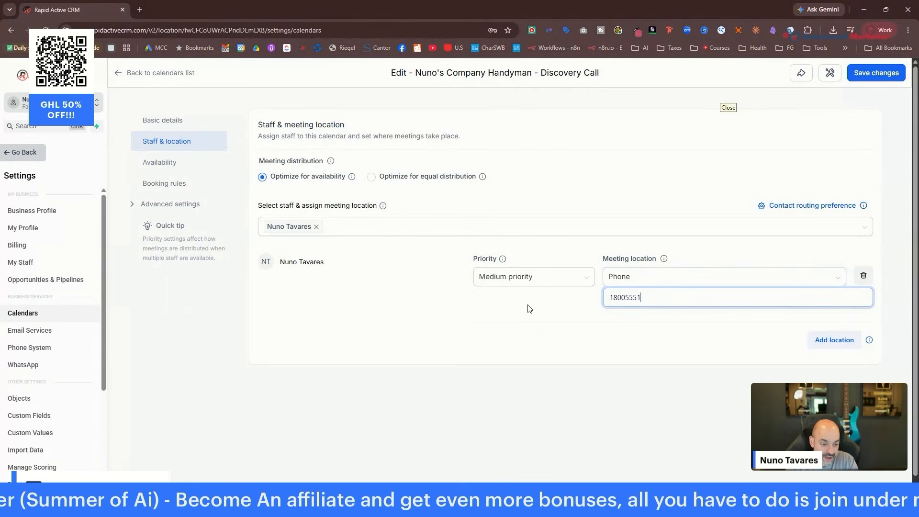
type("2121")
key("BackSpace")
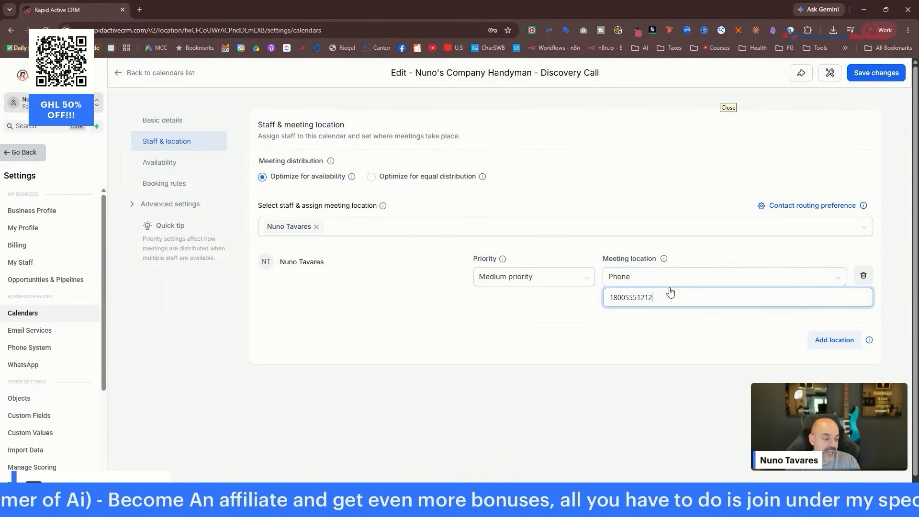
Add Google Meet as a meeting location and remove the Phone row, leaving Google Meet only.
left_click(833, 339)
left_click(669, 350)
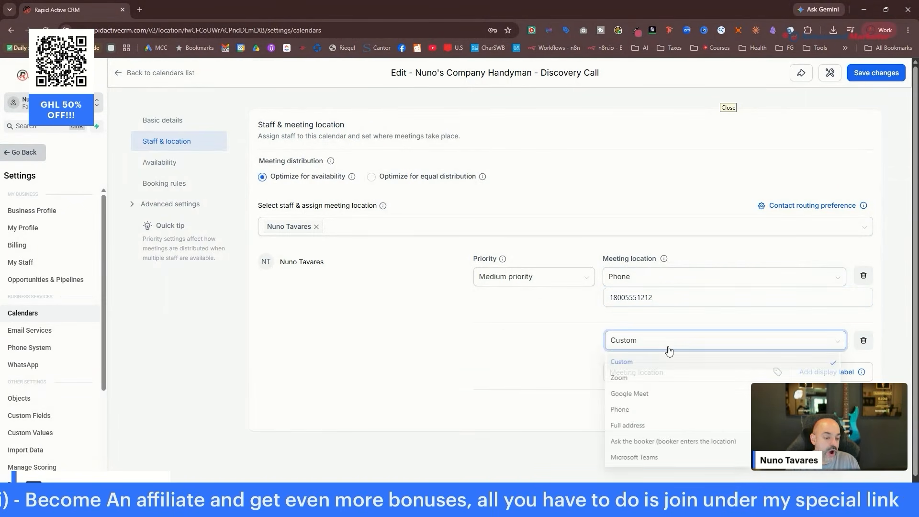
left_click(669, 392)
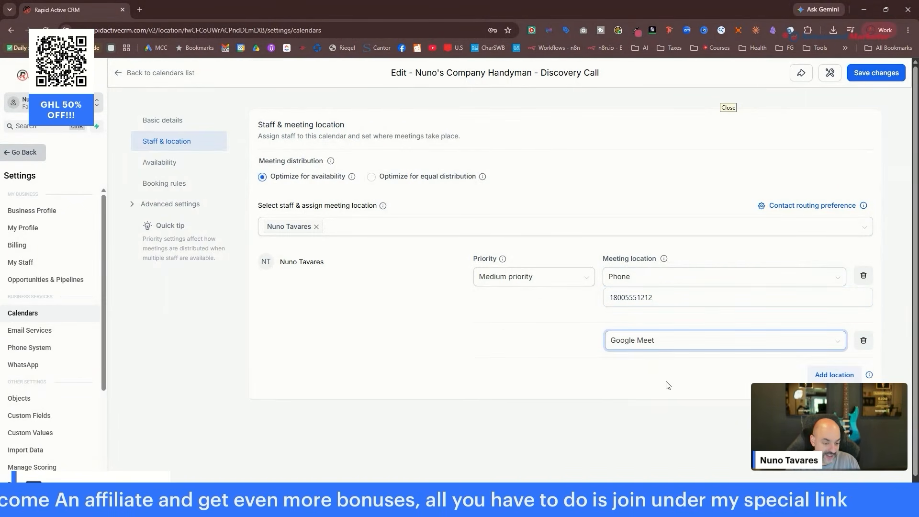
left_click(864, 276)
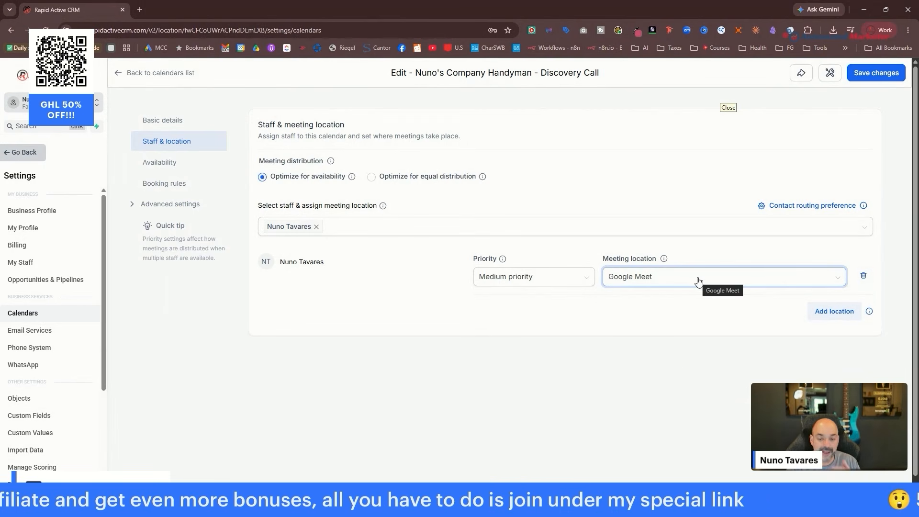
Save the calendar and open the staff member's availability schedule for editing.
left_click(875, 76)
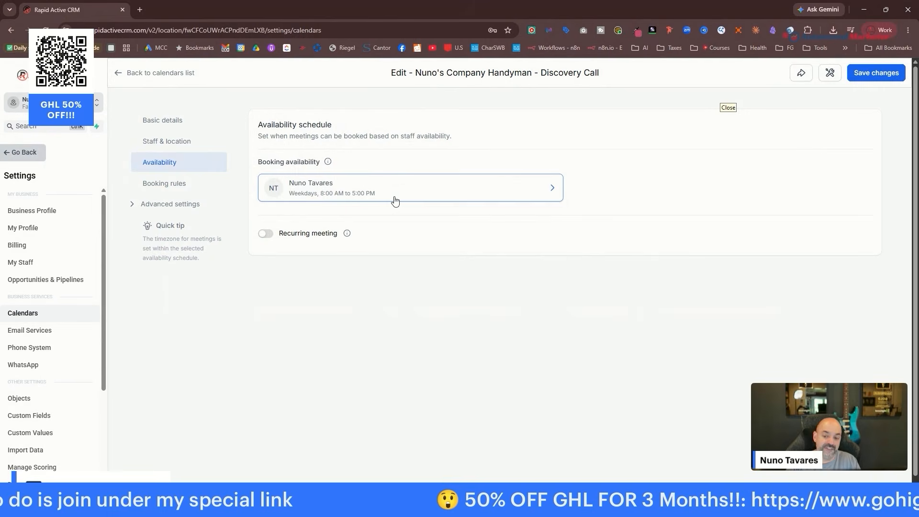
left_click(412, 191)
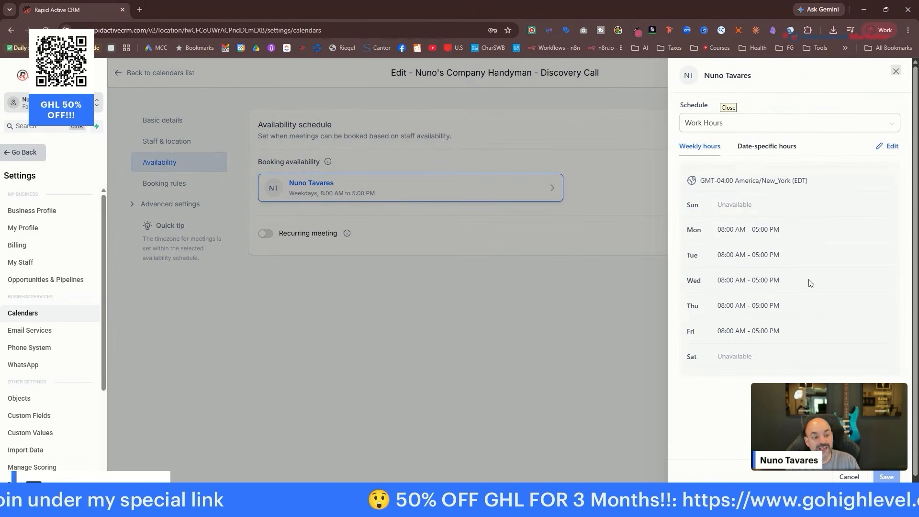
left_click(890, 148)
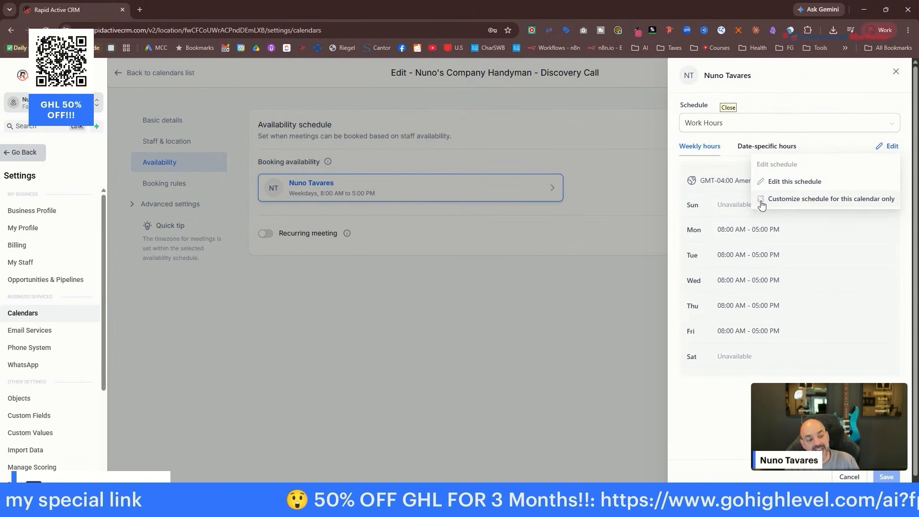
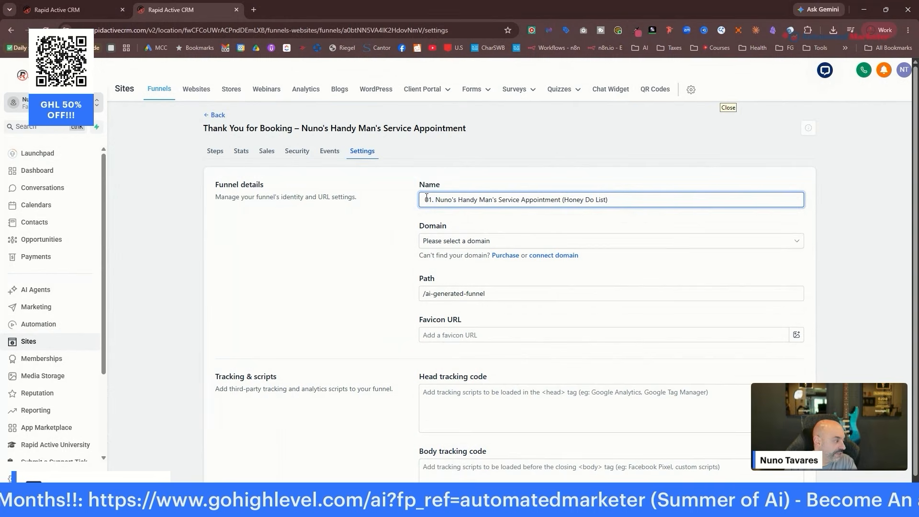
Connect the funnel to nunoscompany.com with the path /nunoscompany and go back to its steps.
left_click(521, 243)
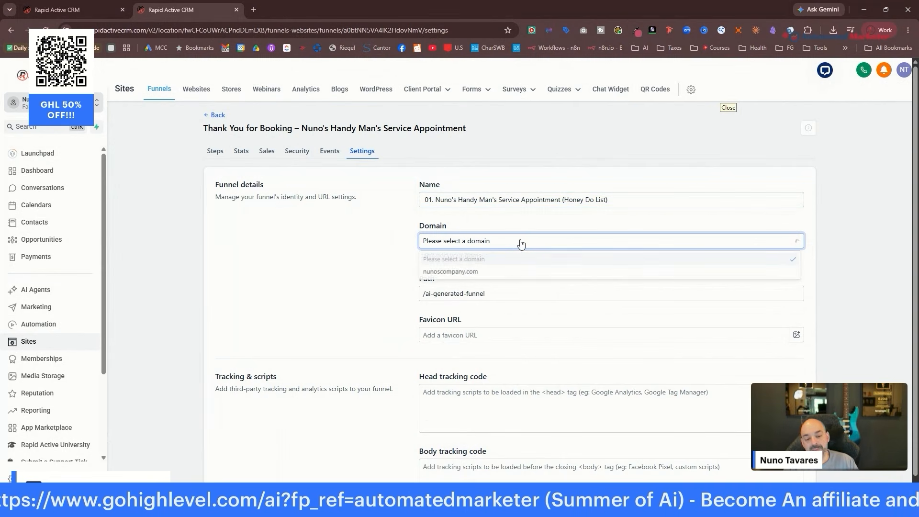
left_click(516, 277)
left_click_drag(486, 293, 427, 292)
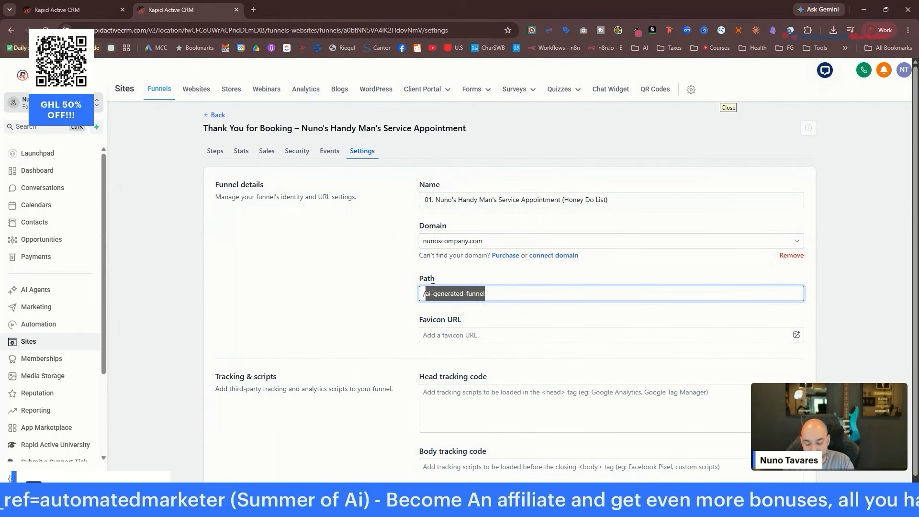
type("nunoscompany")
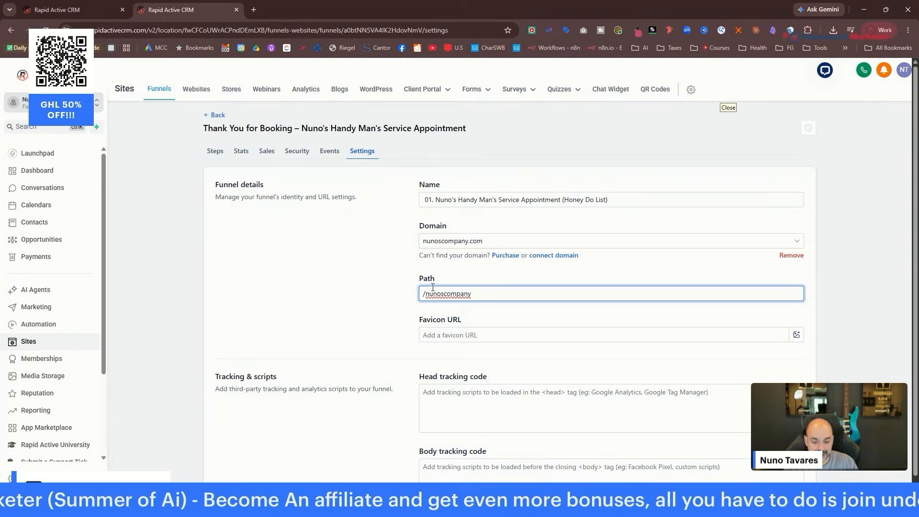
scroll(621, 281, "down", 3)
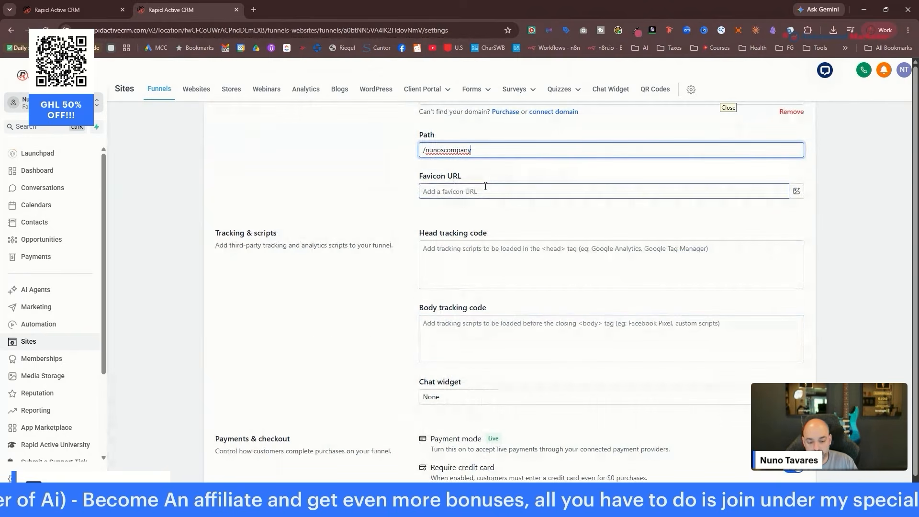
scroll(529, 201, "down", 4)
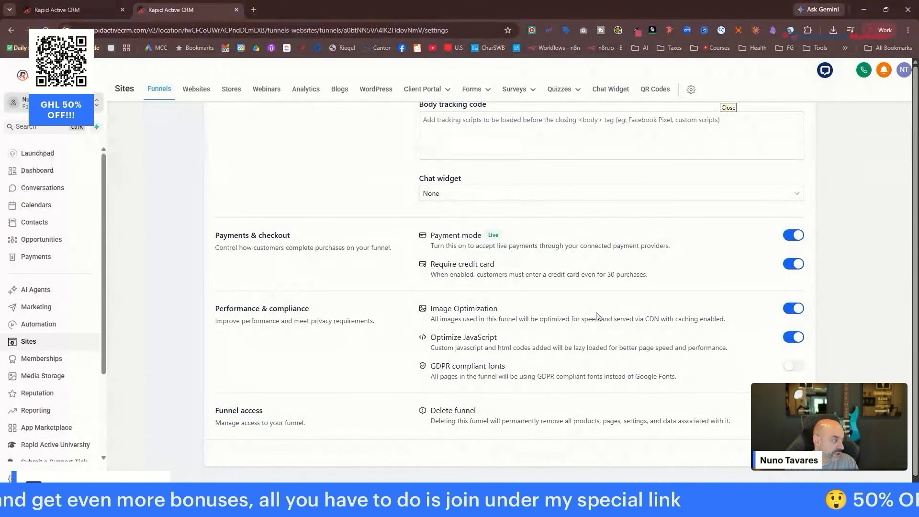
key("alt+Left")
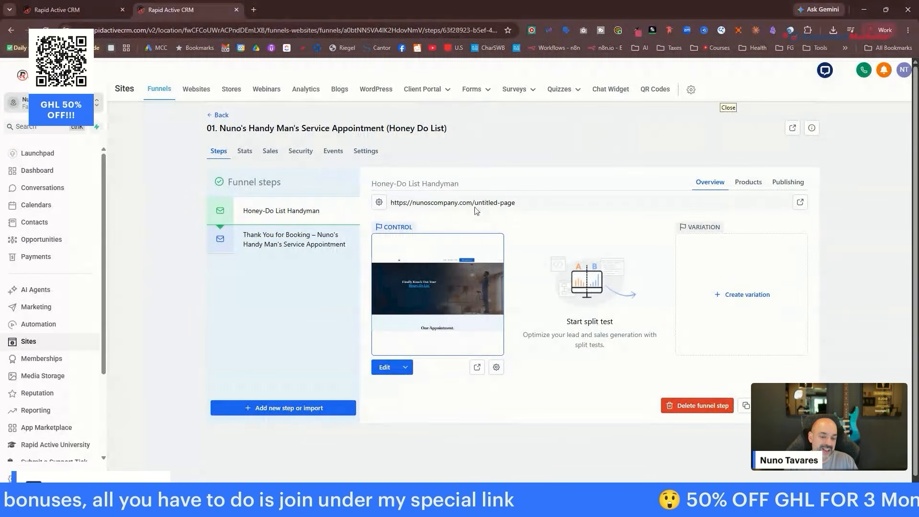
Change the Honey-Do List Handyman step URL to /honeydo and update the step.
left_click(788, 182)
left_click_drag(496, 271, 455, 271)
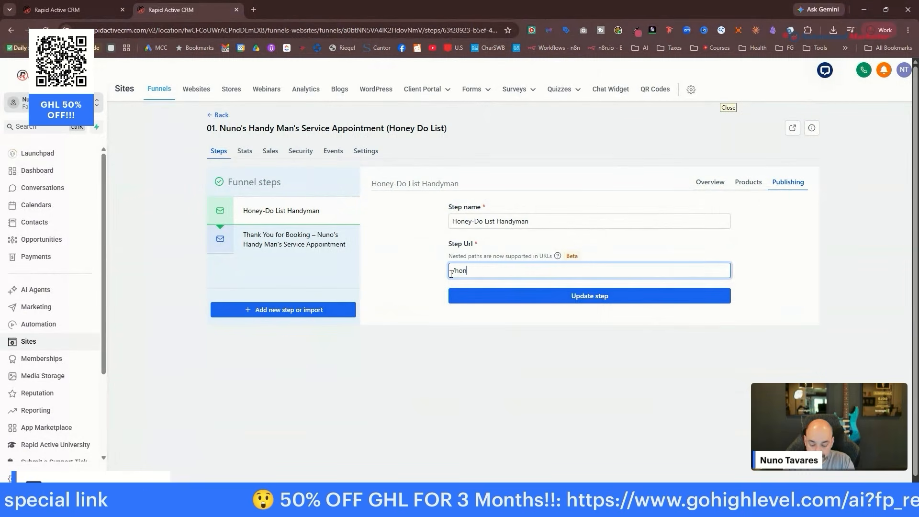
type("honeydo")
left_click(556, 294)
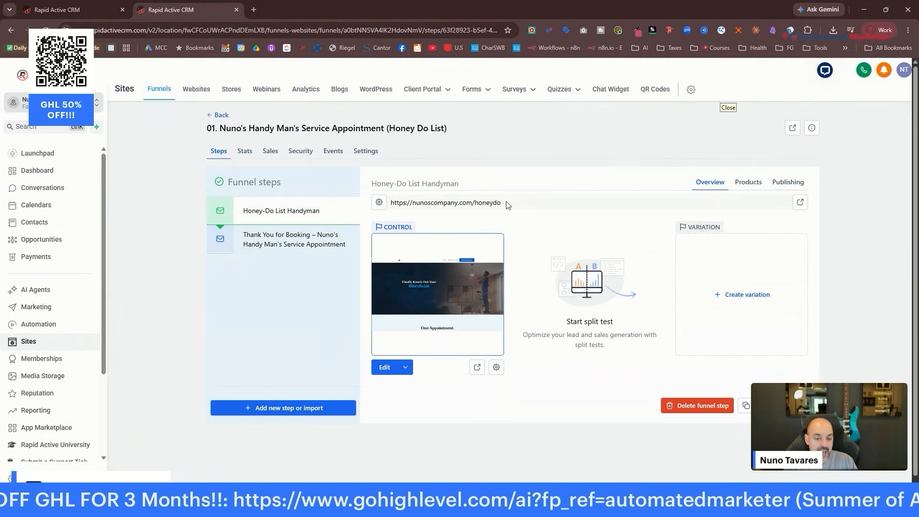
Copy the step's full page address and paste it into a new browser tab.
left_click_drag(508, 205, 379, 209)
right_click(472, 209)
left_click(512, 213)
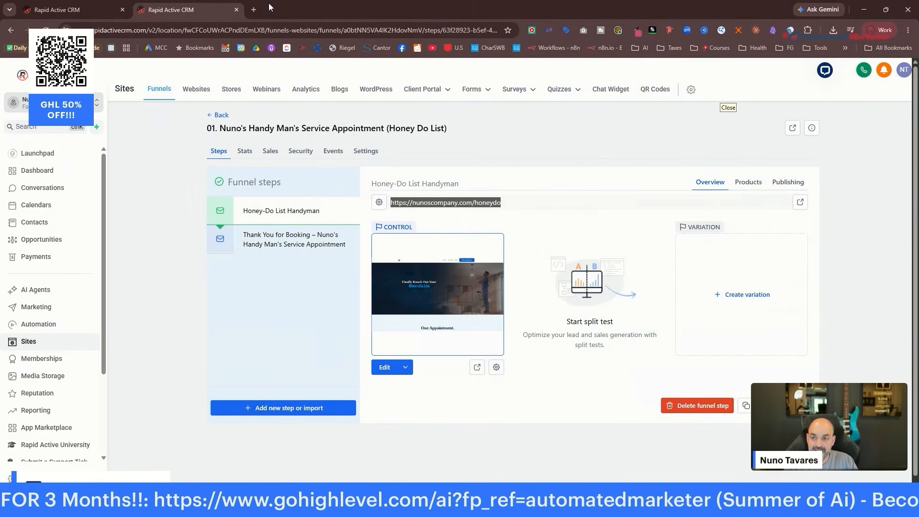
left_click(254, 10)
key("ctrl+v")
Load the live /honeydo page, scroll through it, and close the tab.
key("Return")
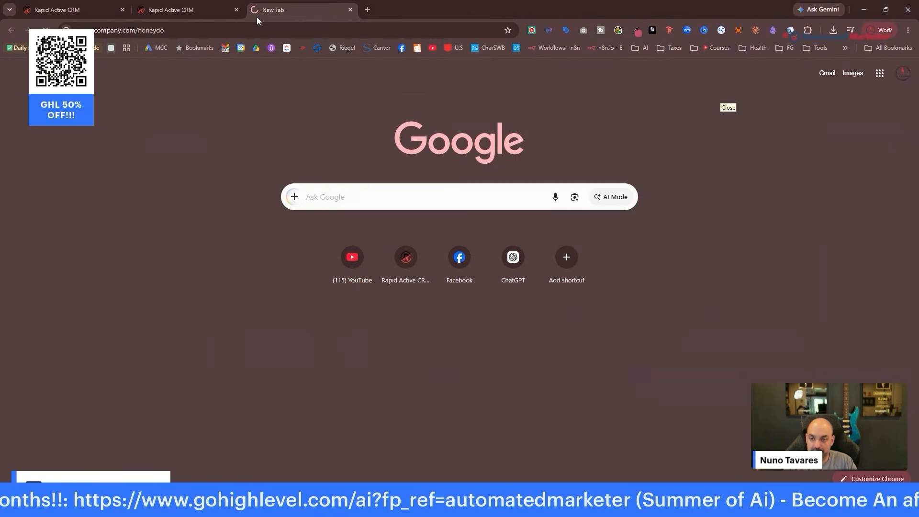
scroll(608, 201, "down", 15)
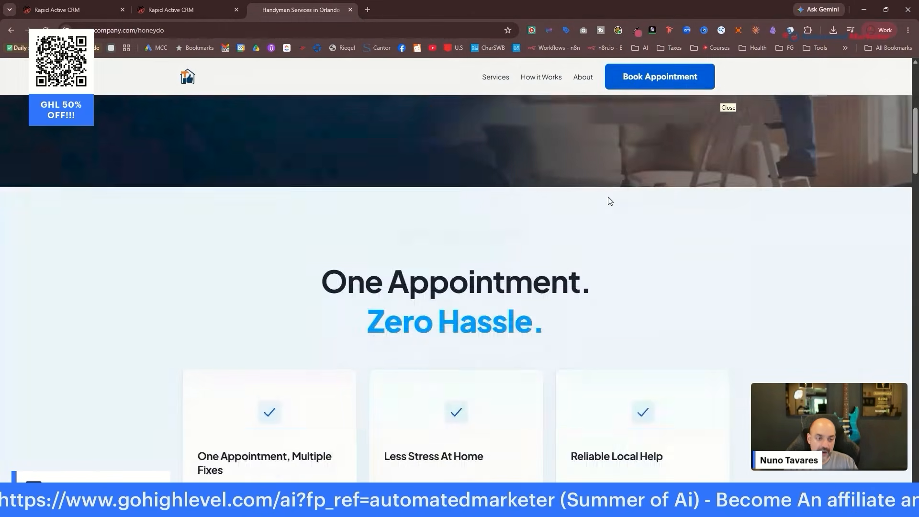
scroll(610, 206, "down", 5)
key("ctrl+w")
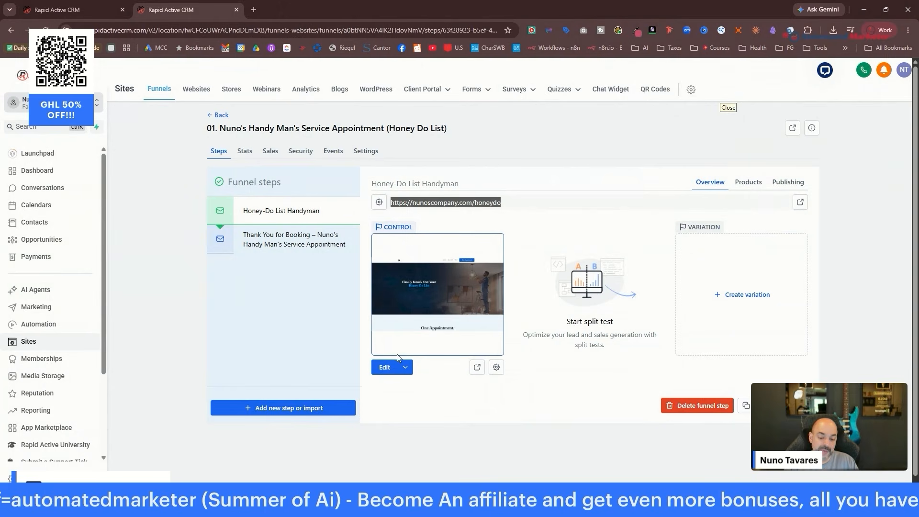
Open the Honey-Do page in the builder and start Create with AI for its schema markup.
left_click(386, 367)
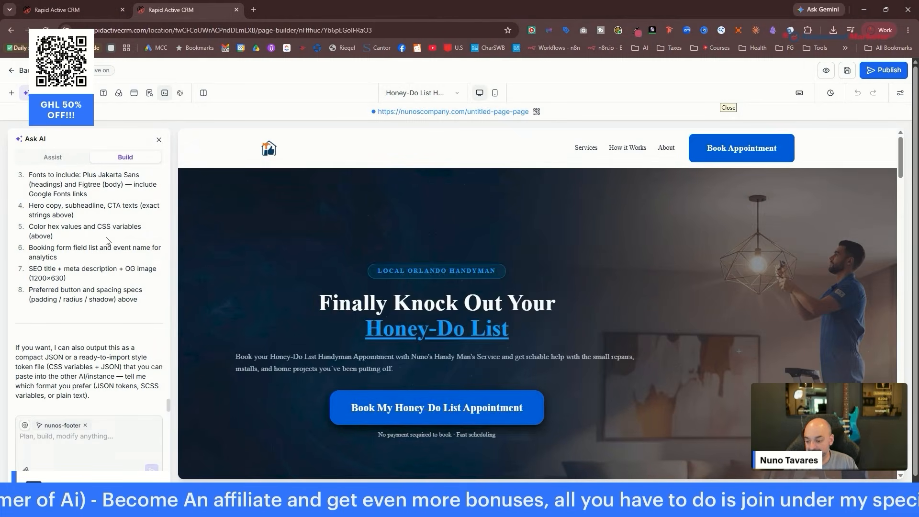
left_click(11, 96)
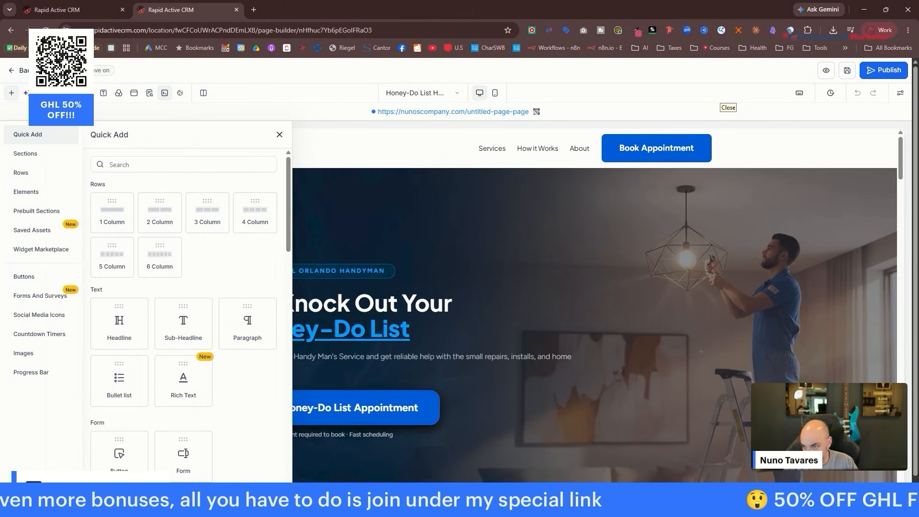
left_click(44, 92)
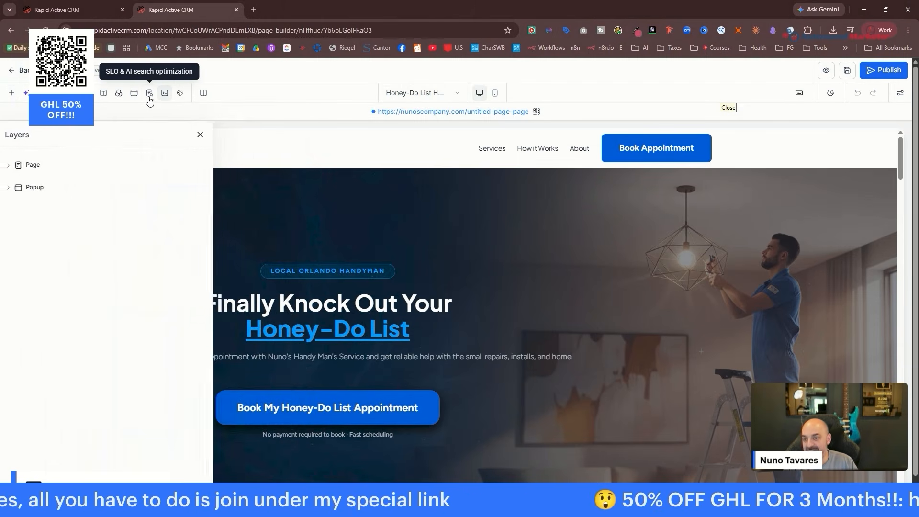
left_click(149, 96)
scroll(116, 205, "down", 1)
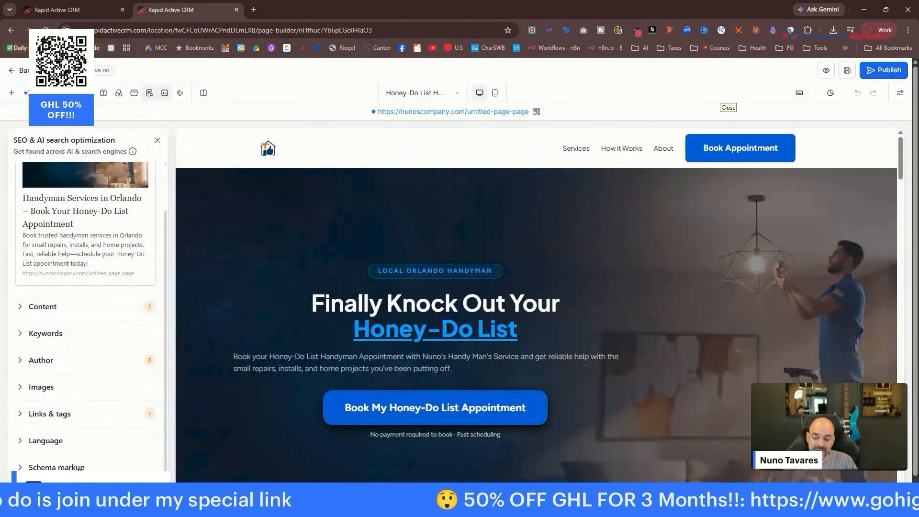
left_click(80, 467)
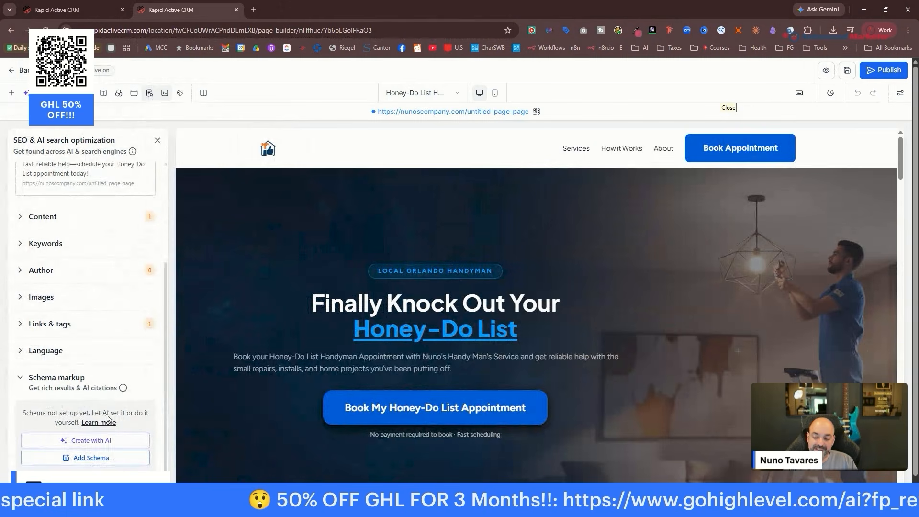
left_click(105, 440)
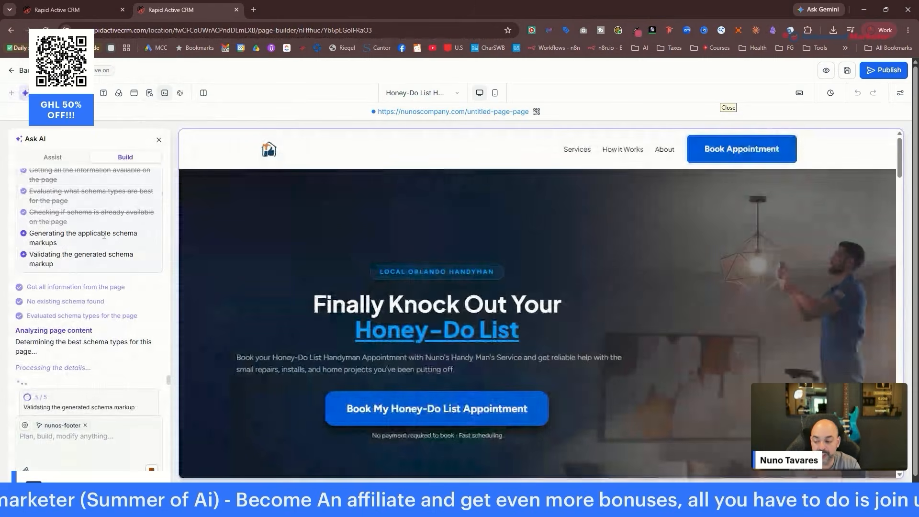
left_click(74, 5)
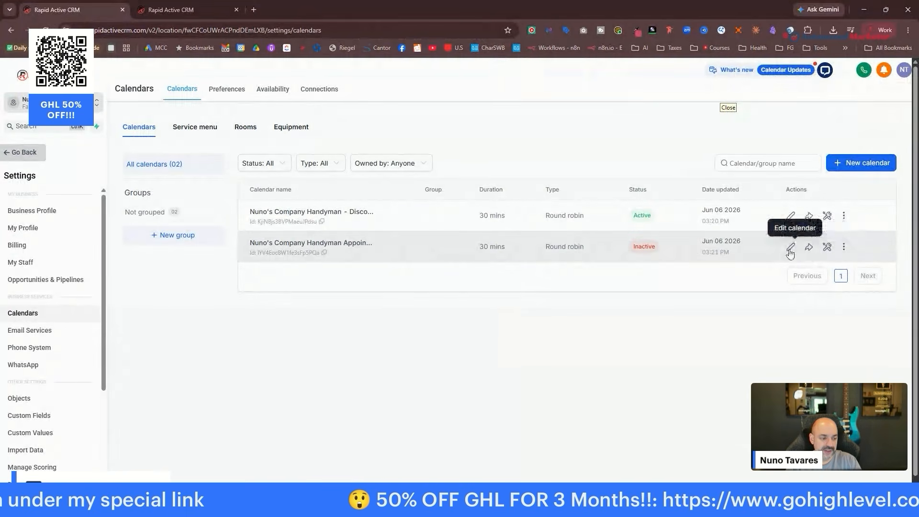
Review the Handyman Appointment calendar's staff, meeting location and sharing links.
left_click(791, 247)
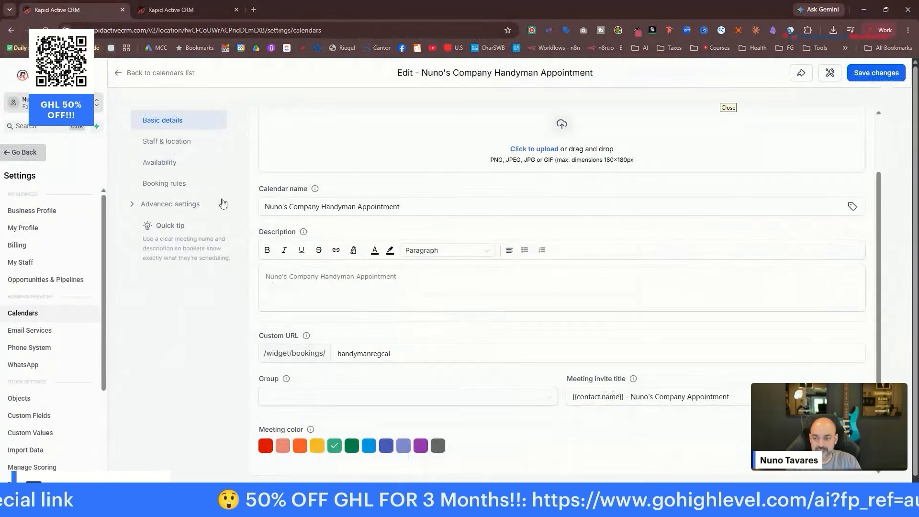
left_click(173, 141)
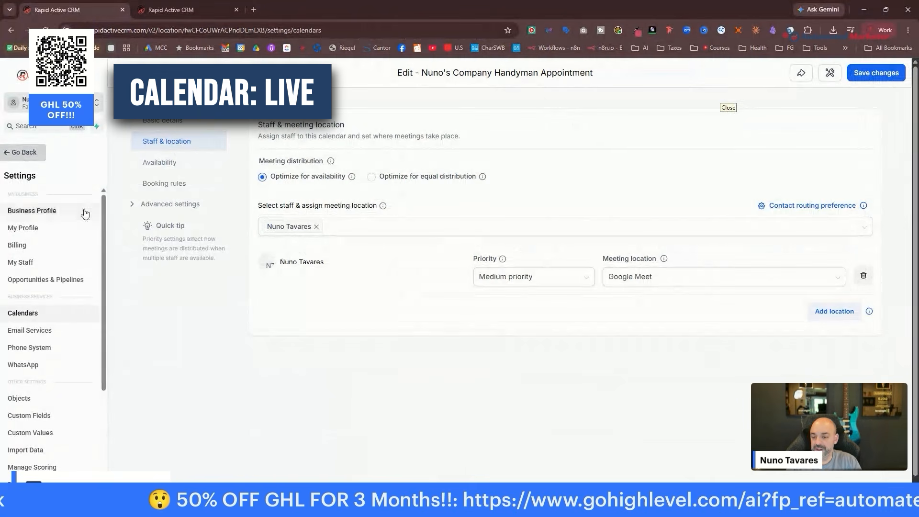
left_click(801, 73)
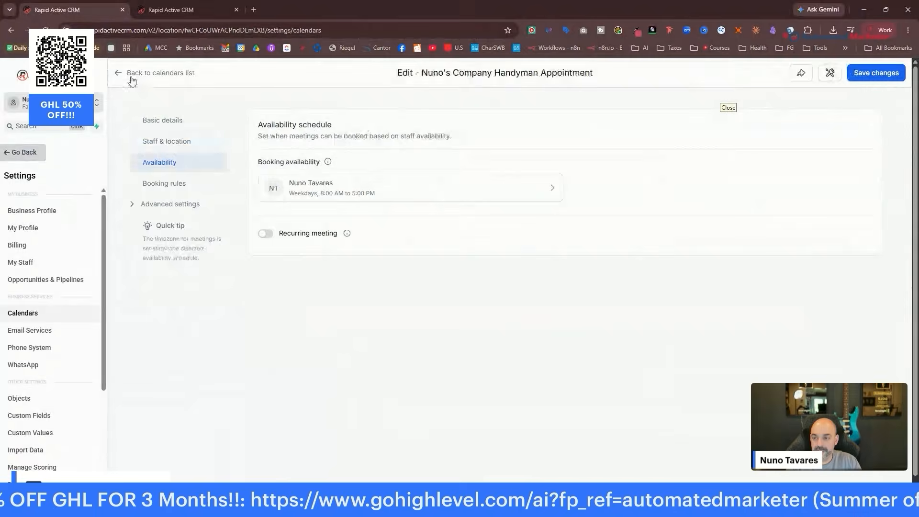
left_click(132, 76)
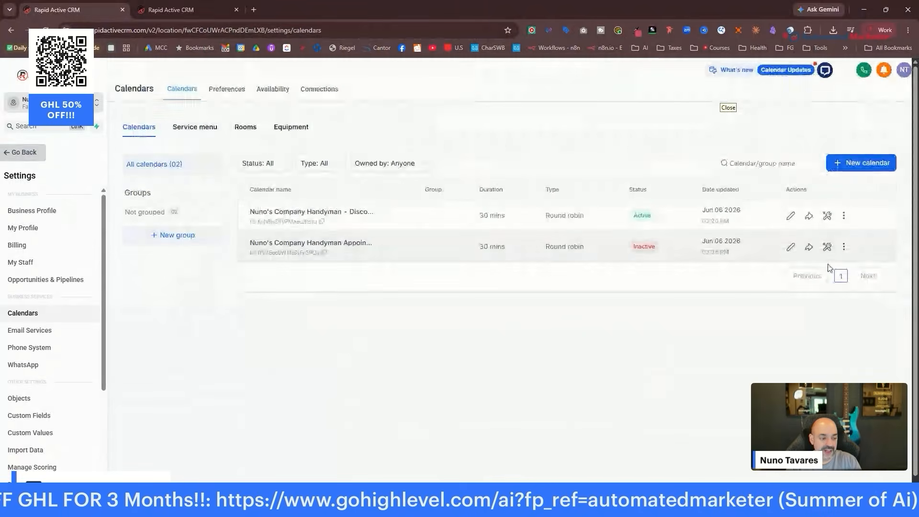
Activate the Handyman Appointment calendar from its actions menu and confirm.
left_click(842, 247)
left_click(845, 209)
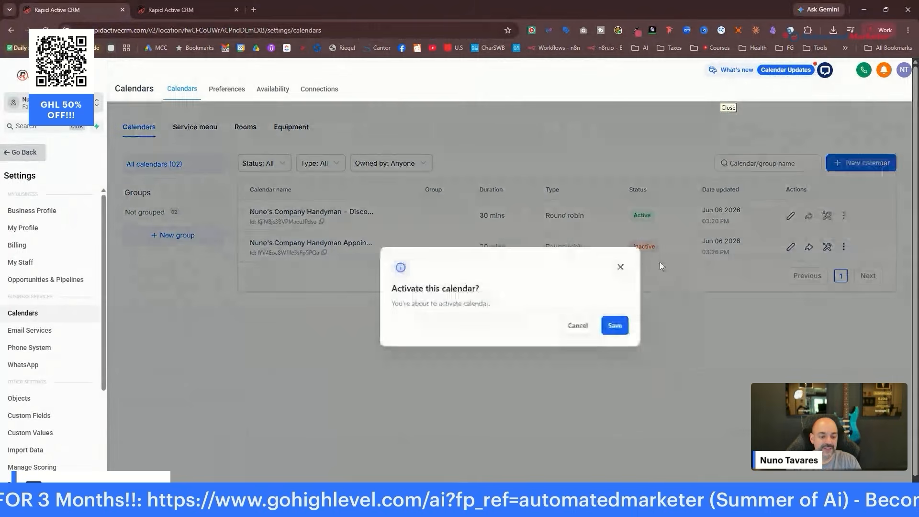
left_click(615, 324)
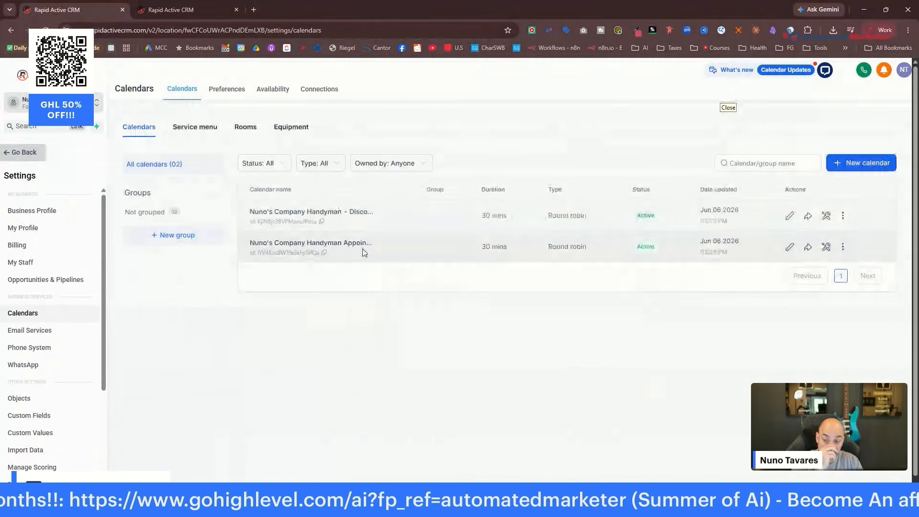
left_click(205, 9)
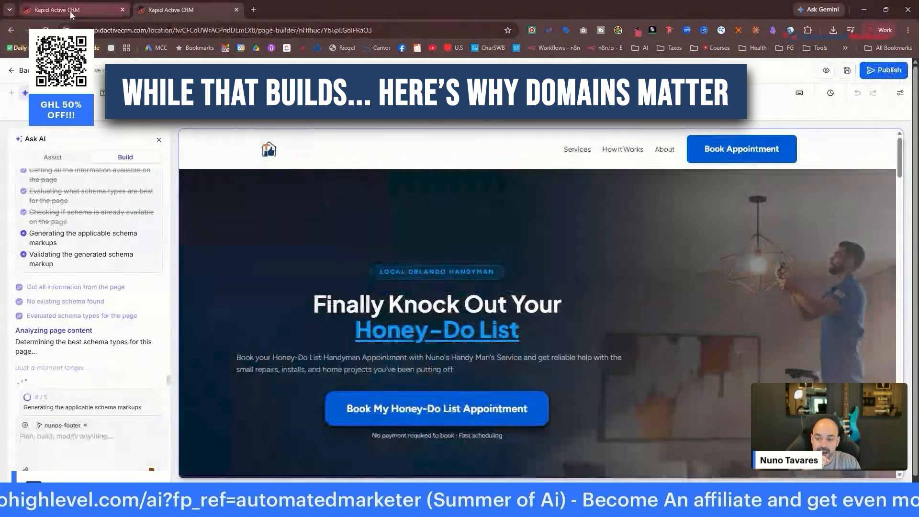
Open the page's existing exit popup for editing in the builder.
left_click(70, 10)
left_click(160, 10)
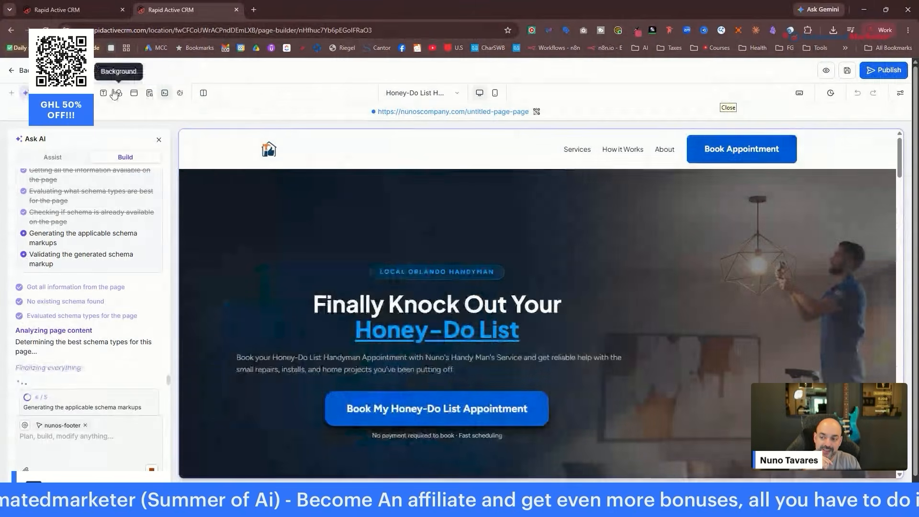
left_click(165, 93)
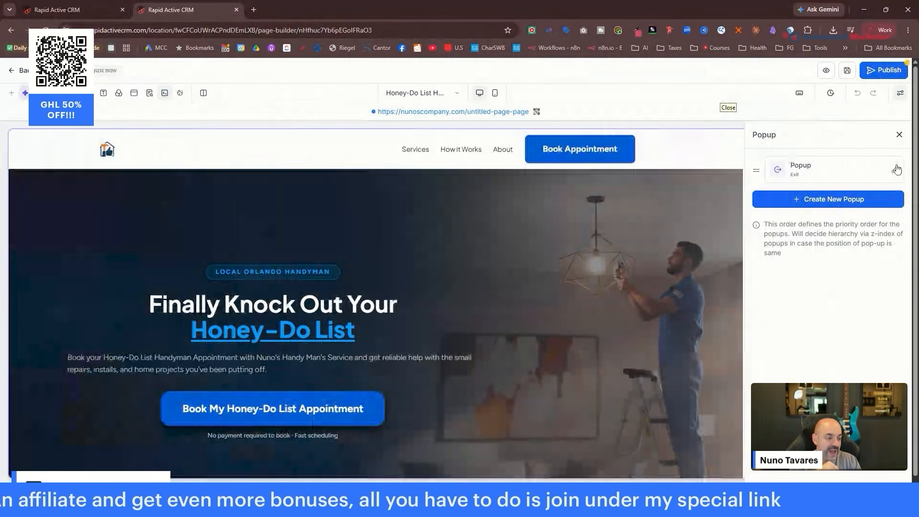
left_click(896, 170)
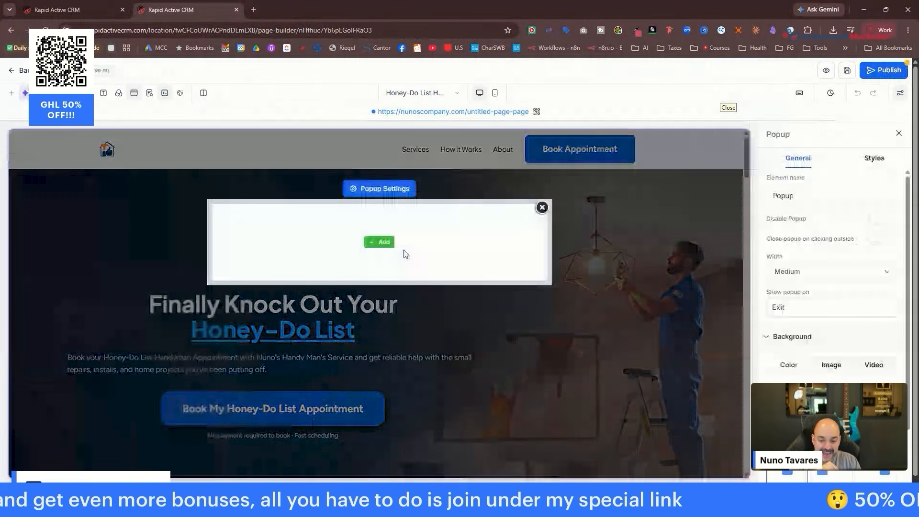
Add a single-column row with the sub-headline 'Please Book Your Free Consultation' to the popup.
left_click(381, 244)
left_click(111, 217)
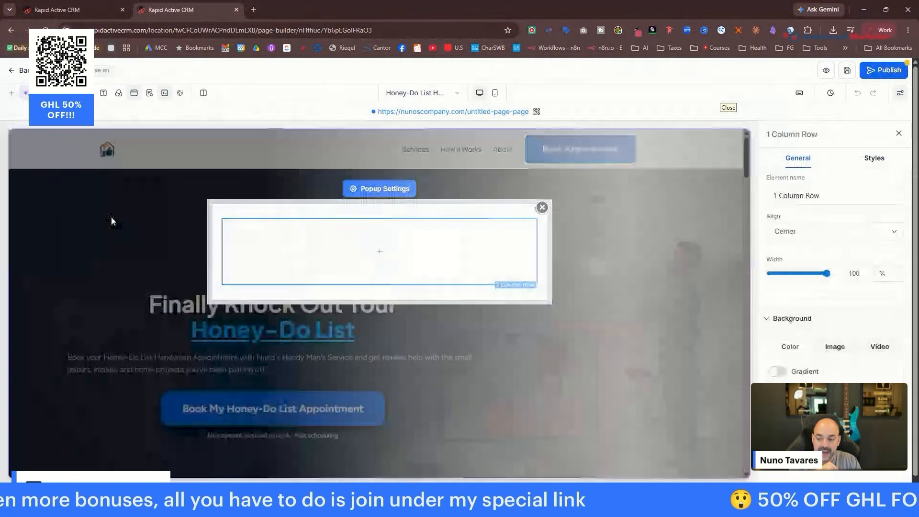
left_click(384, 253)
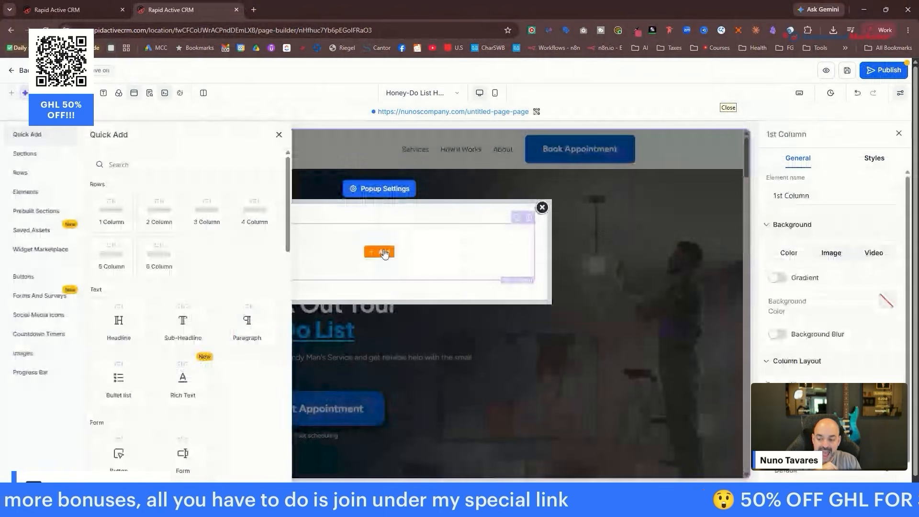
left_click(185, 319)
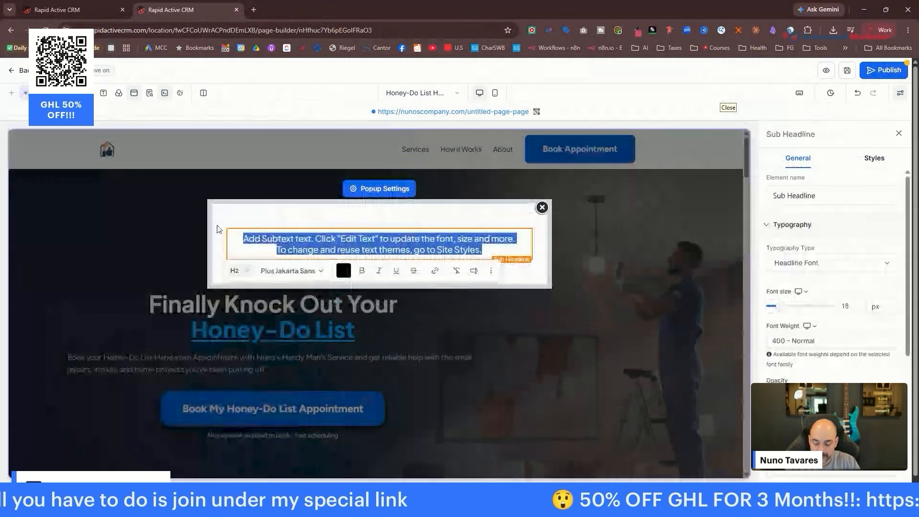
type("Please Book Your")
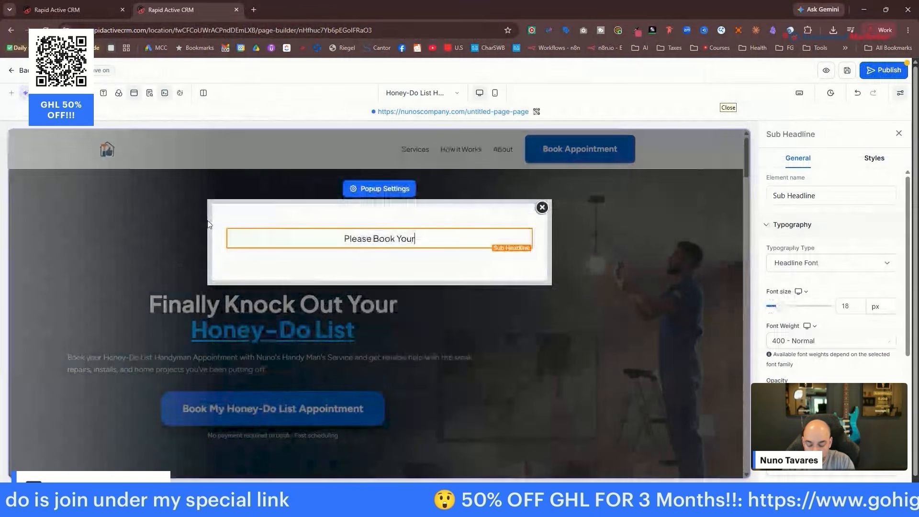
type(" Free Consulka")
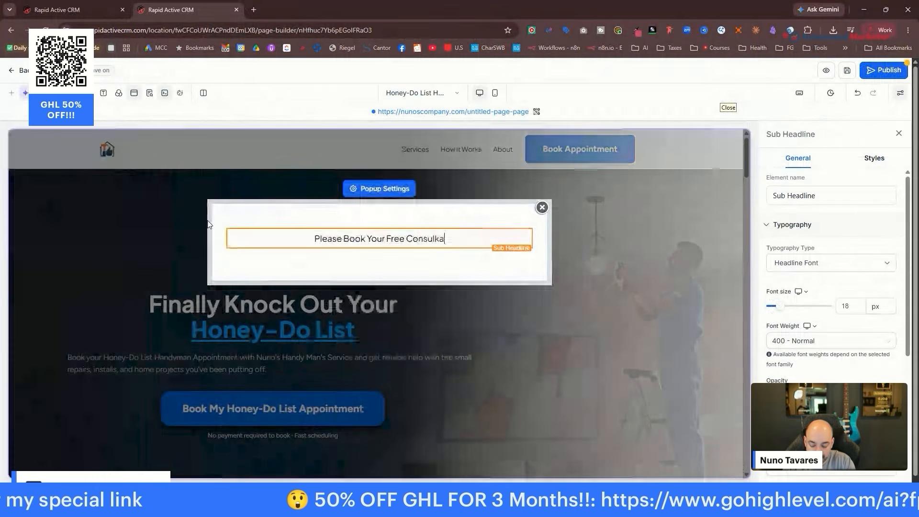
key("BackSpace")
key("BackSpace")
type("tation")
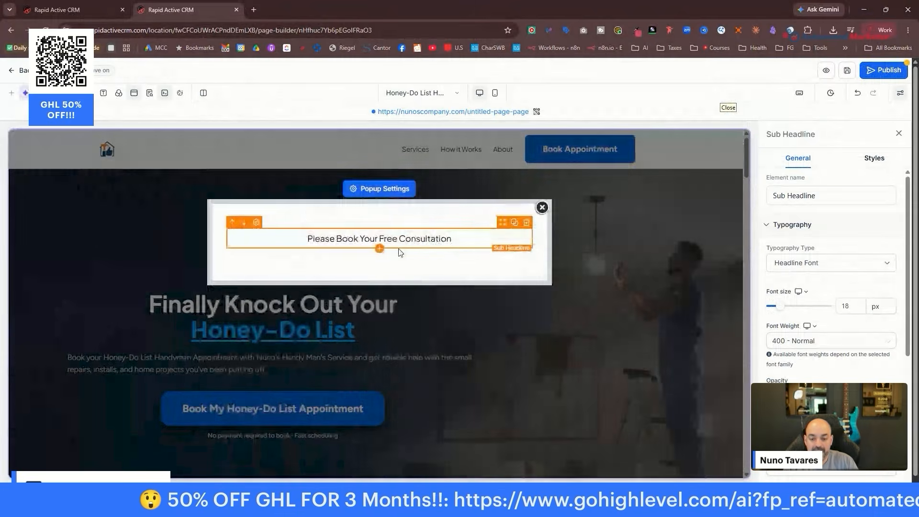
Bring up the element list below the sub-headline and scroll to the Calendar element.
left_click(379, 249)
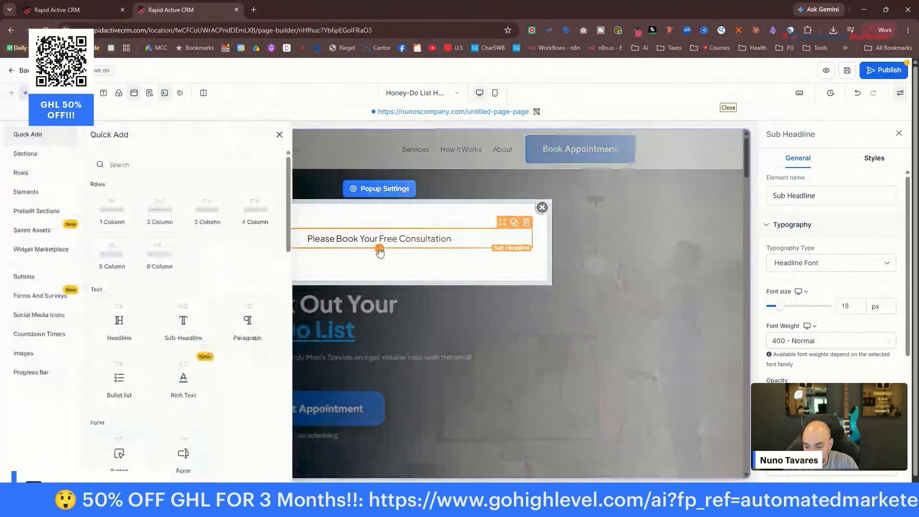
scroll(258, 272, "down", 8)
scroll(257, 272, "down", 3)
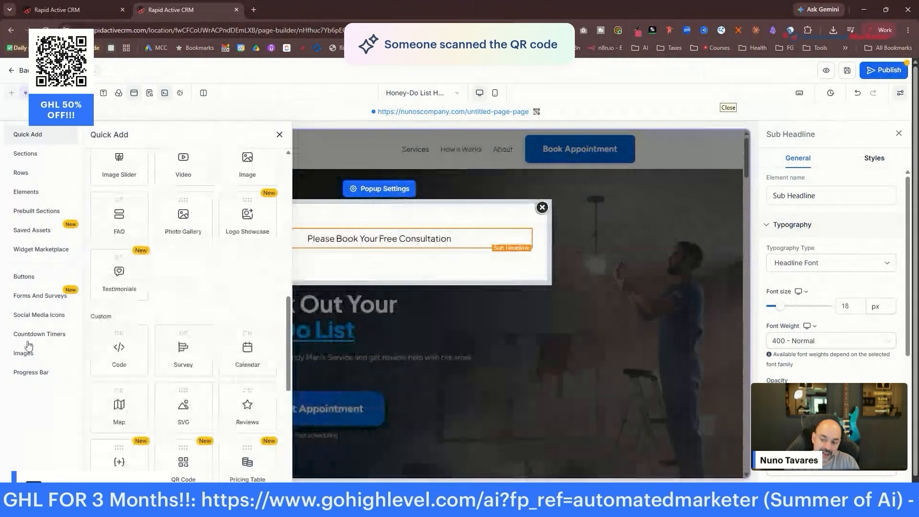
scroll(163, 240, "down", 1)
Add a calendar element using the Discovery Call calendar, redirecting to the next step after booking.
left_click(247, 301)
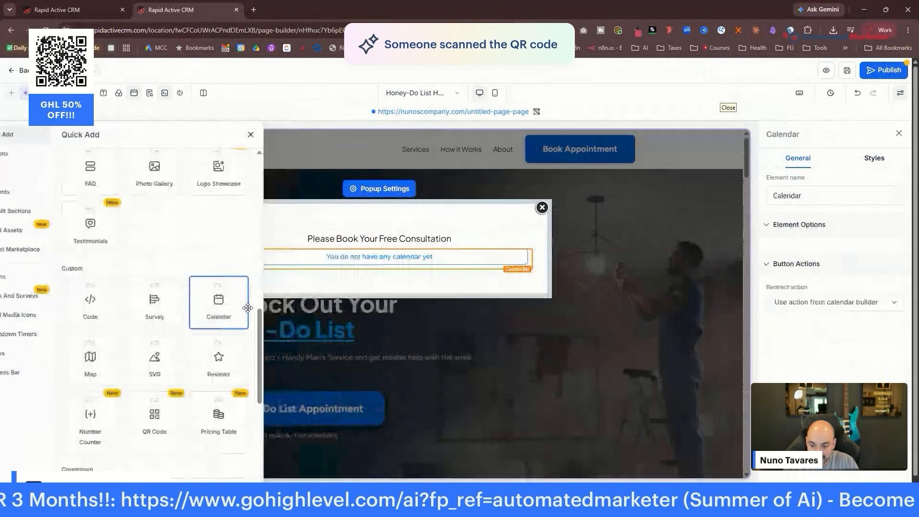
left_click(498, 239)
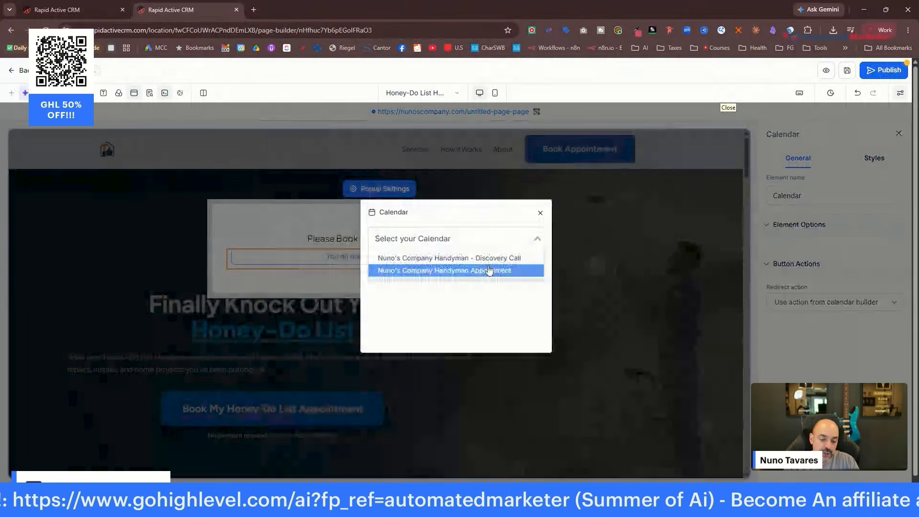
left_click(486, 259)
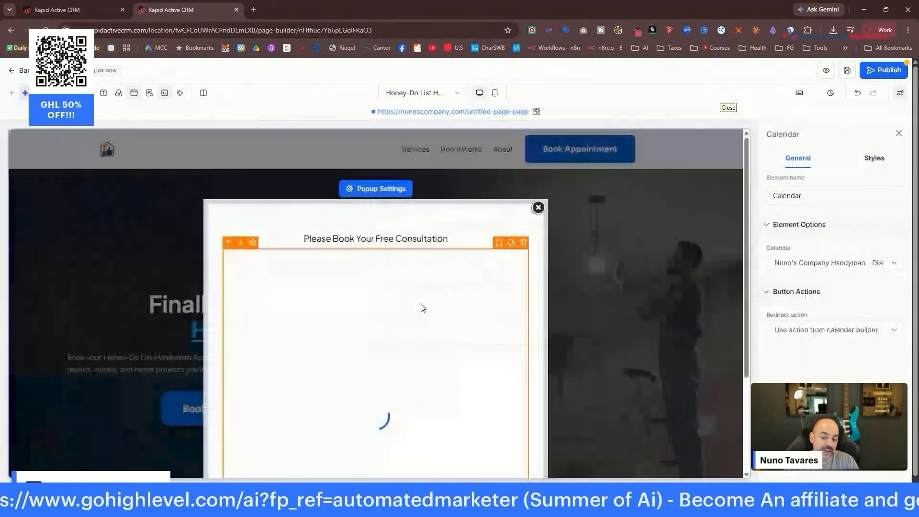
scroll(434, 369, "down", 3)
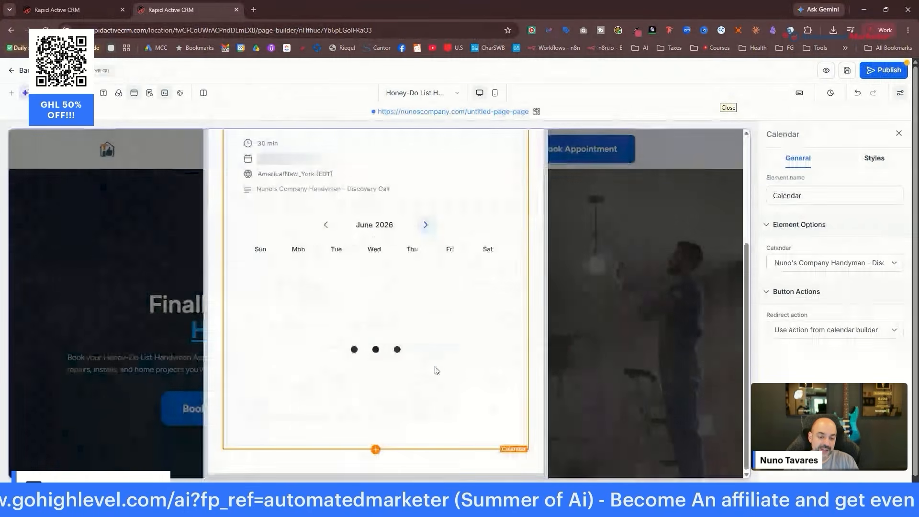
scroll(433, 369, "up", 3)
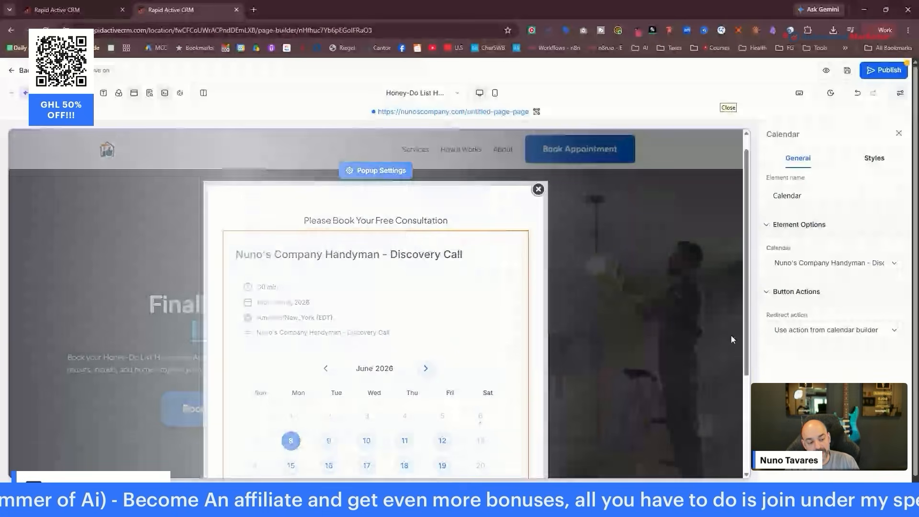
left_click(831, 330)
left_click(823, 369)
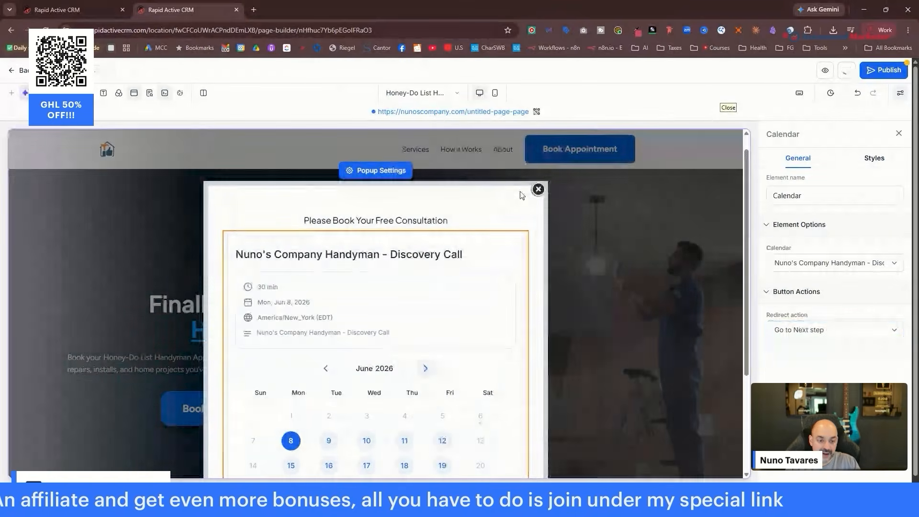
Reopen the booking popup and rename its element to 'Calendar'.
left_click(538, 191)
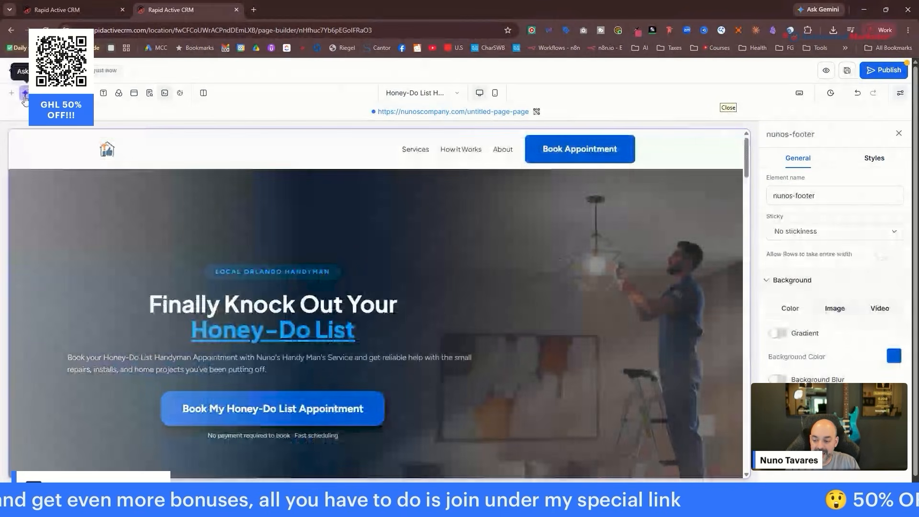
left_click(25, 94)
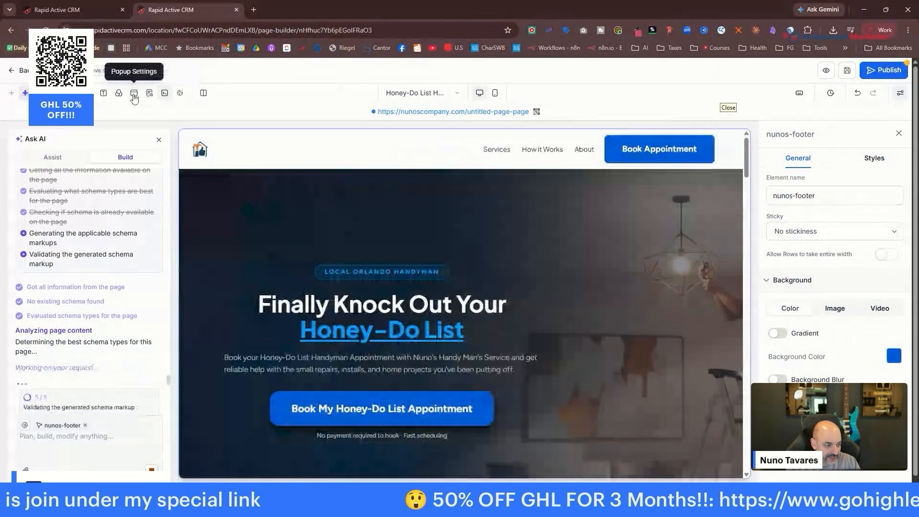
left_click(134, 93)
left_click(893, 172)
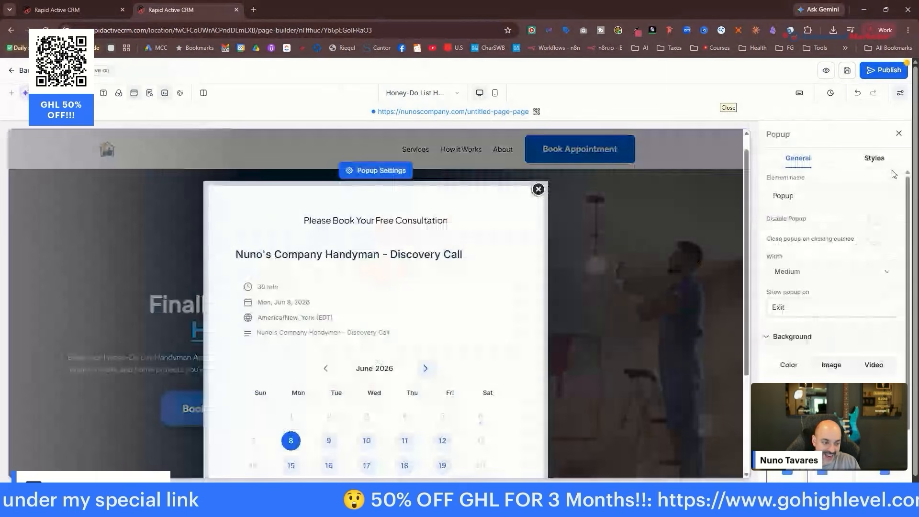
left_click(837, 193)
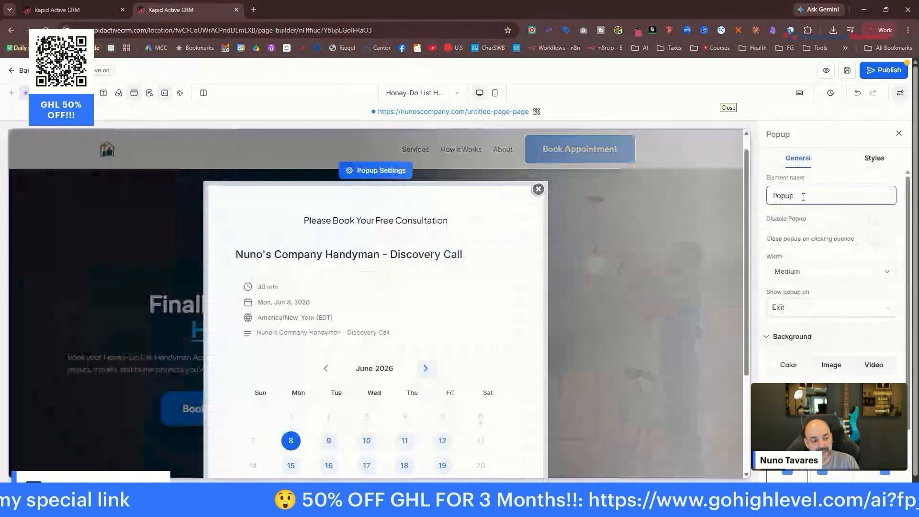
key("ctrl+a")
type("Calendar")
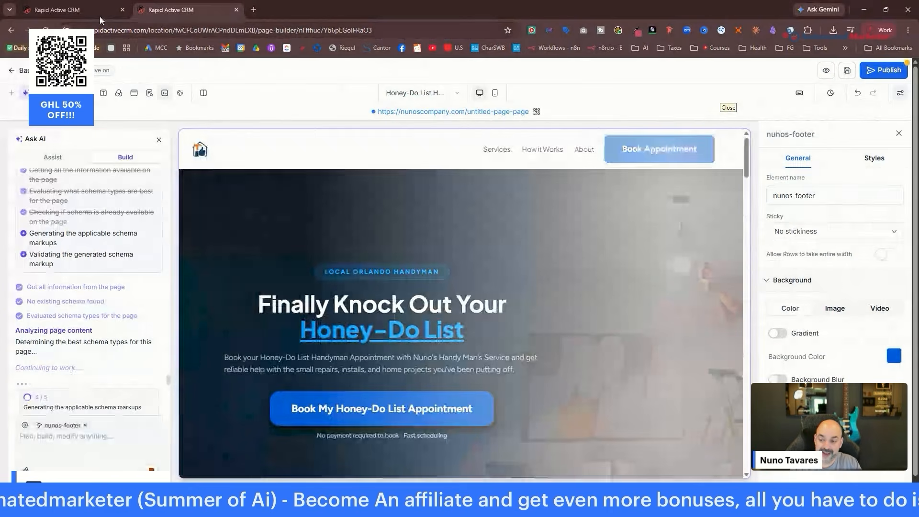
Go to the automation workflows and load ChatGPT in a new browser tab.
left_click(100, 11)
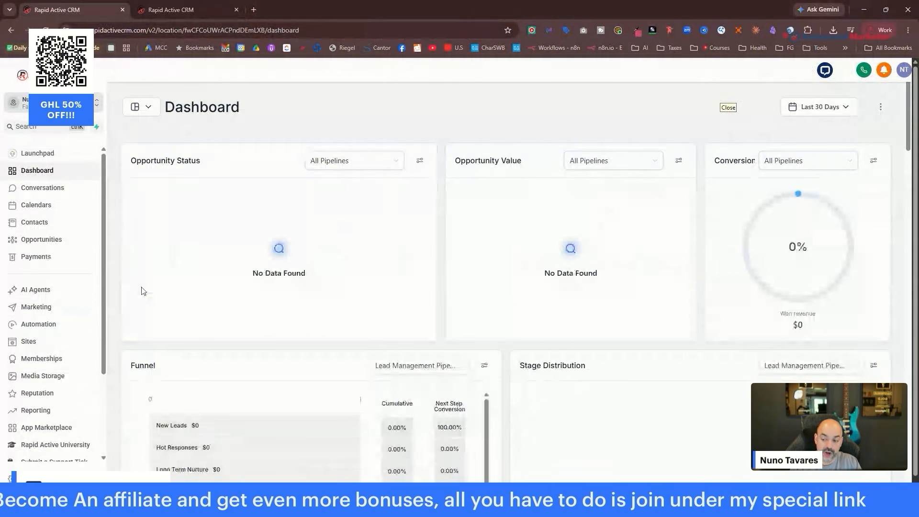
left_click(91, 321)
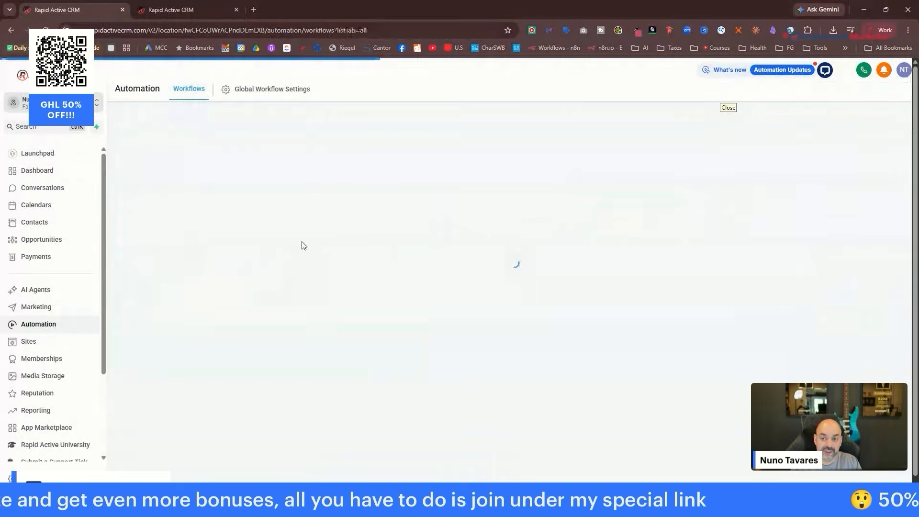
left_click(253, 9)
type("chatgpt.com")
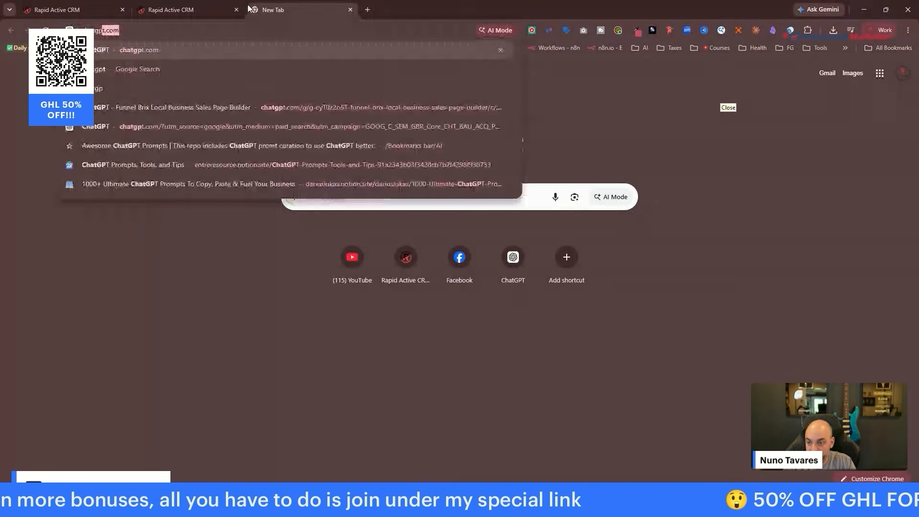
key("Return")
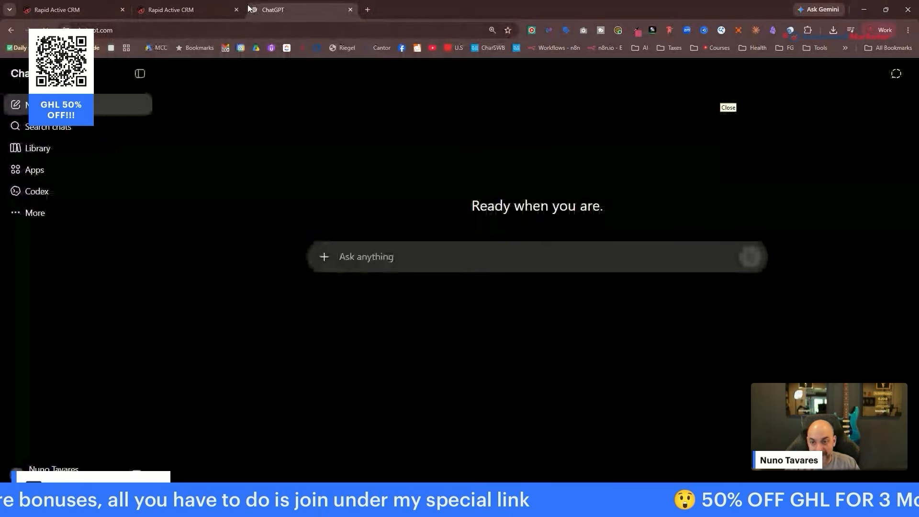
left_click(367, 9)
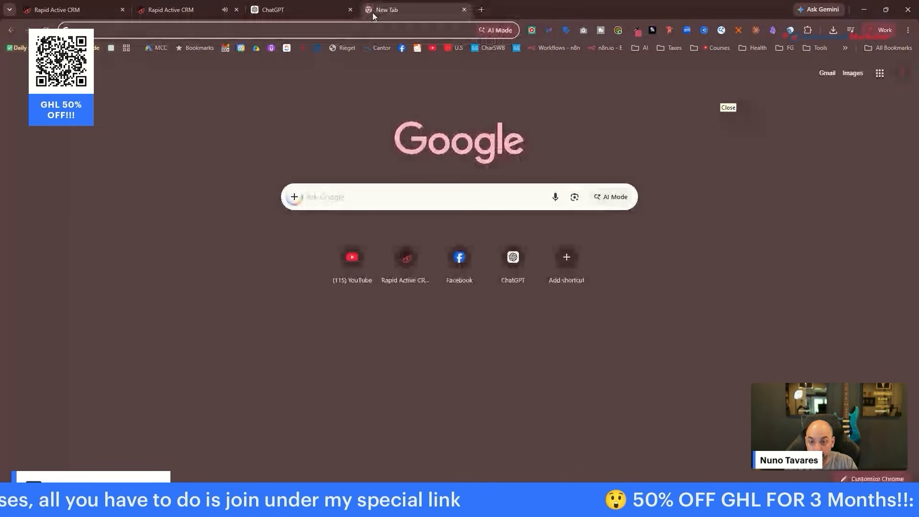
left_click(186, 8)
left_click(72, 10)
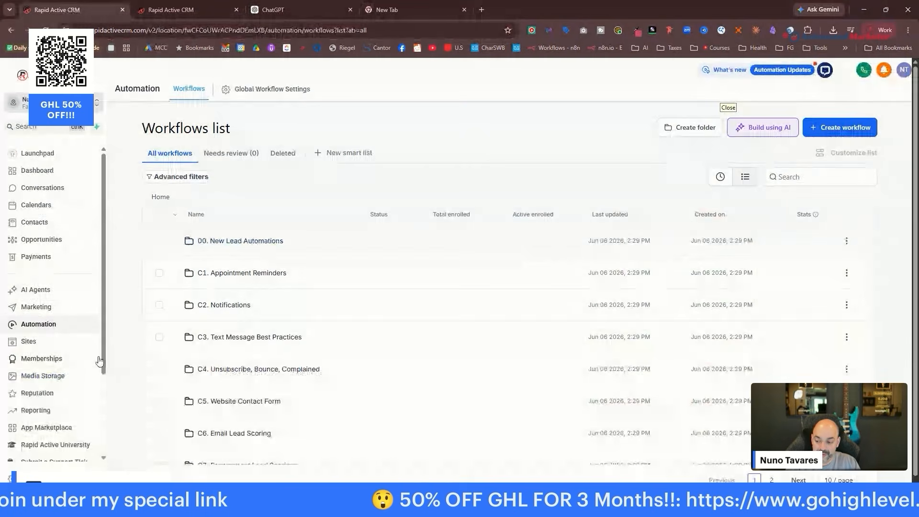
Preview the 09. Chat GPT Links step of the 00. Start Here - Onboarding funnel.
left_click(56, 345)
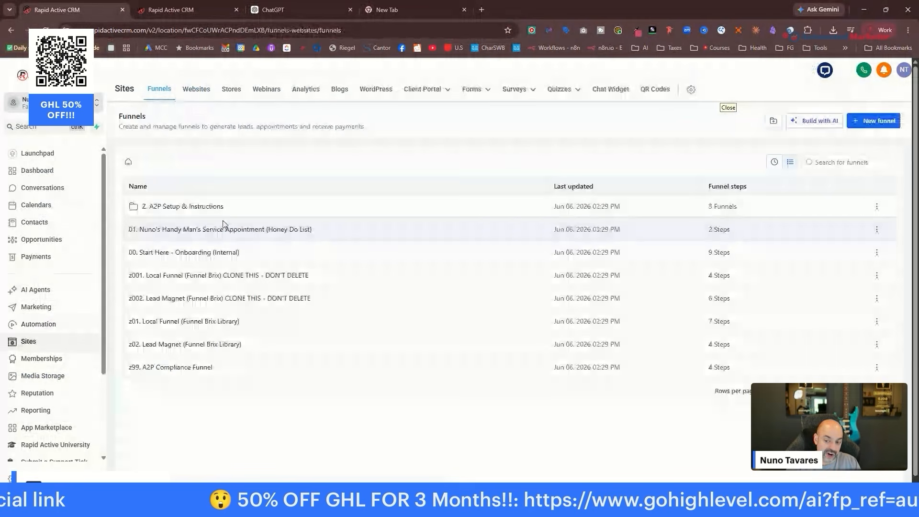
left_click(191, 253)
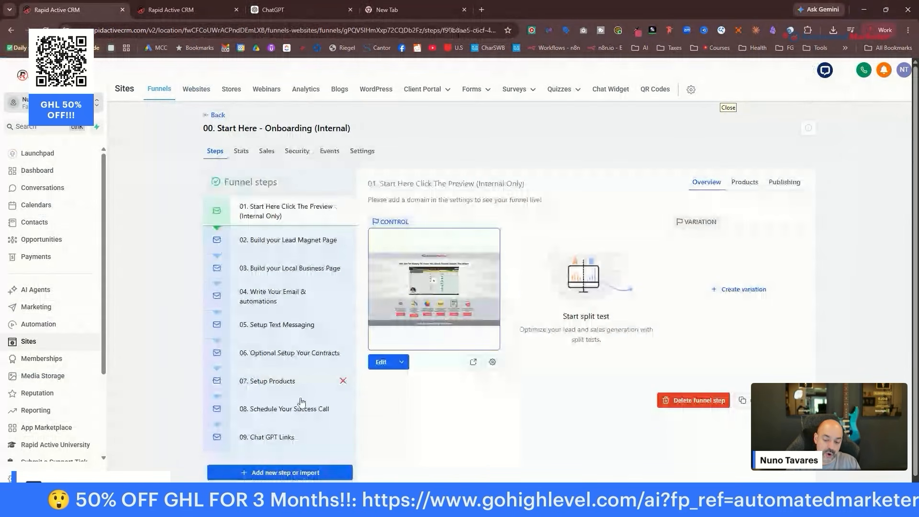
left_click(288, 436)
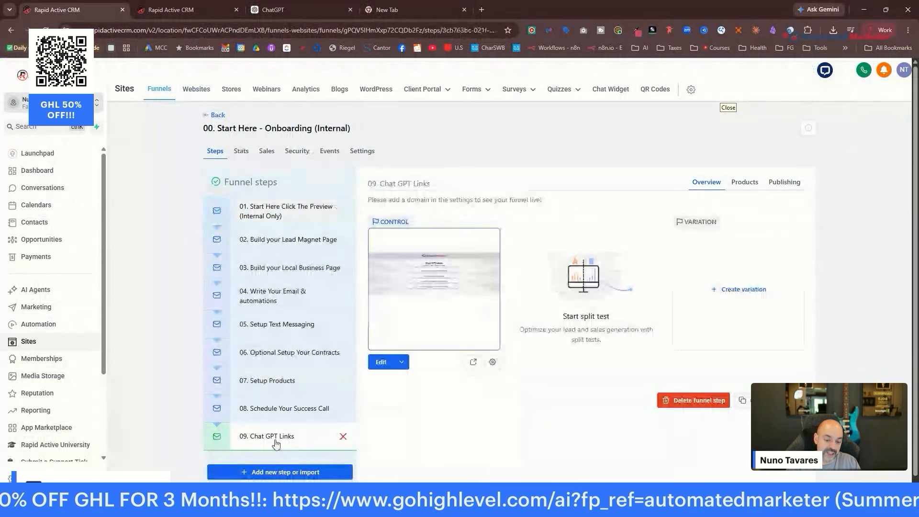
left_click(473, 361)
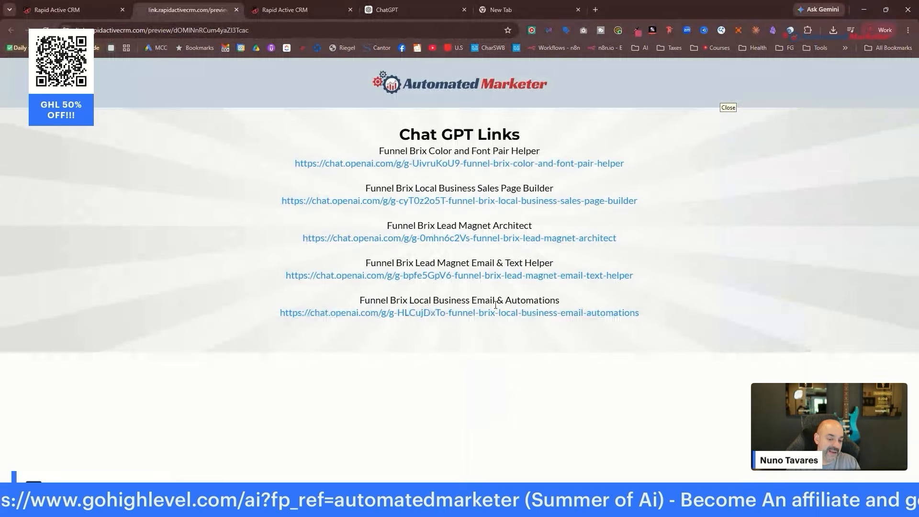
Open the Funnel Brix Local Business Email & Automations GPT, then return to the page builder.
left_click(527, 312)
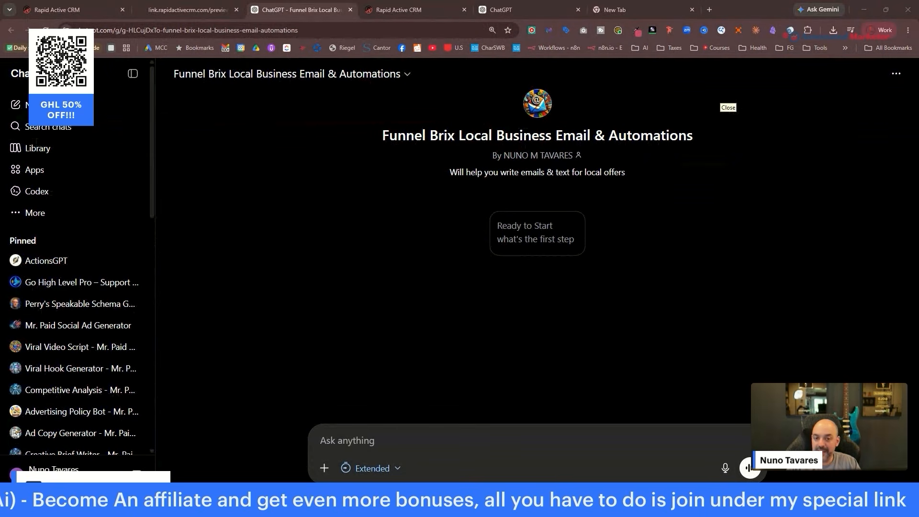
left_click(401, 7)
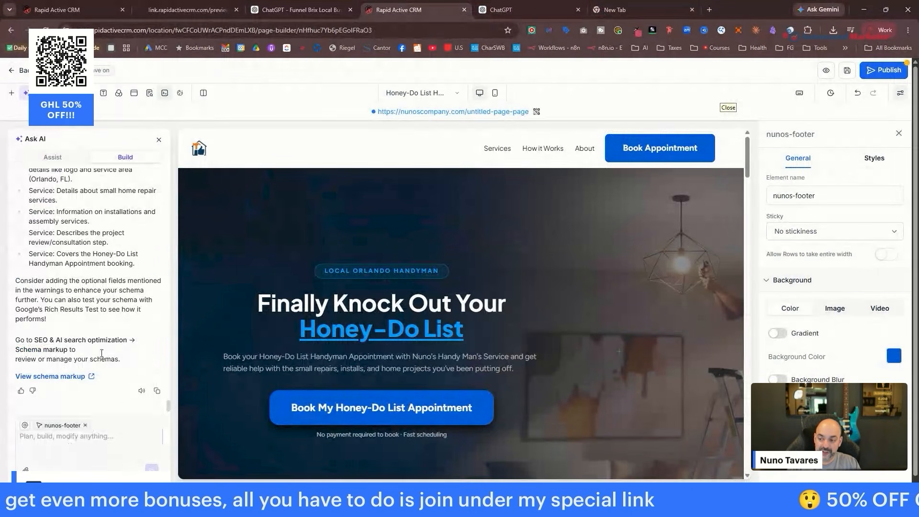
Expand the page's SEO title, description and keywords settings.
scroll(100, 349, "up", 6)
left_click(149, 93)
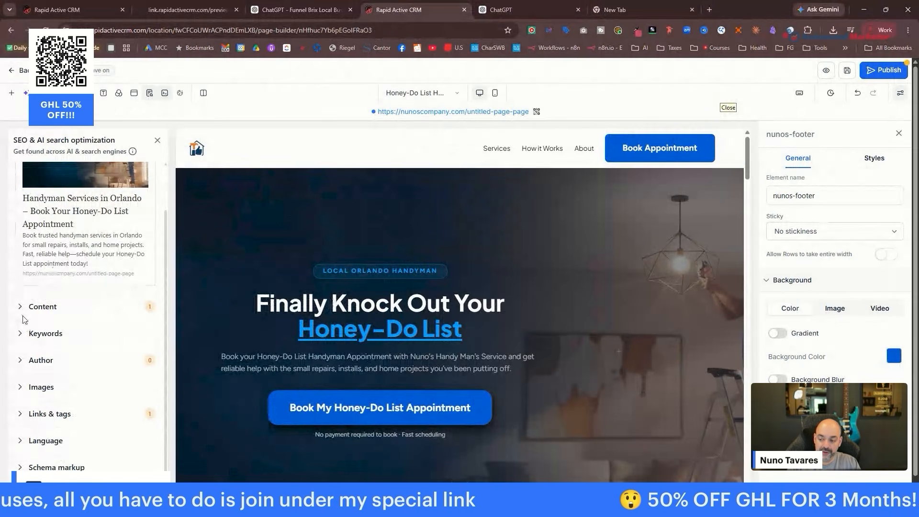
left_click(21, 335)
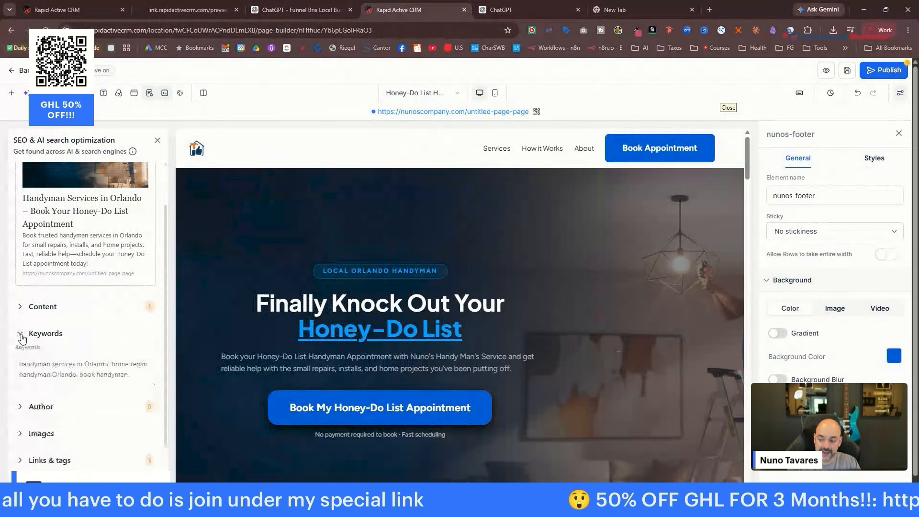
left_click(20, 306)
scroll(94, 319, "up", 2)
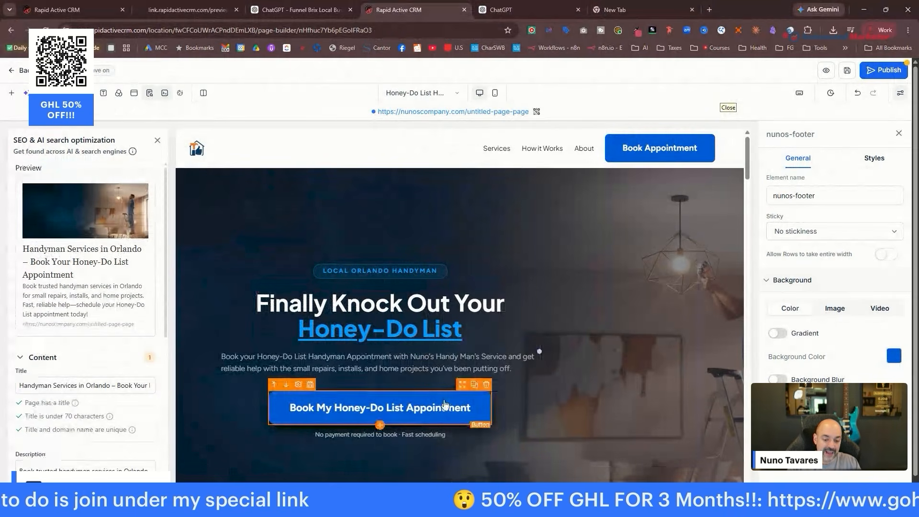
Make the hero Book My Honey-Do List Appointment and header Book Appointment buttons open the Calendar popup.
left_click(426, 408)
scroll(860, 297, "down", 5)
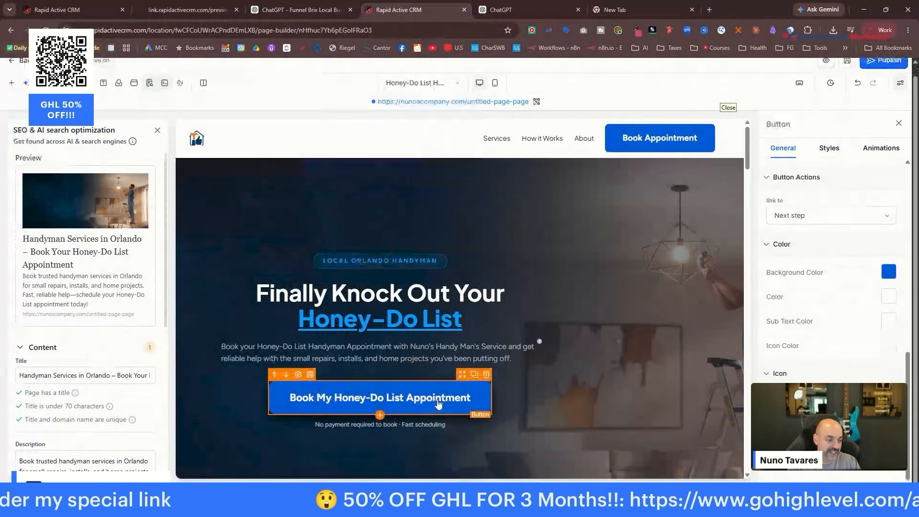
scroll(857, 326, "up", 4)
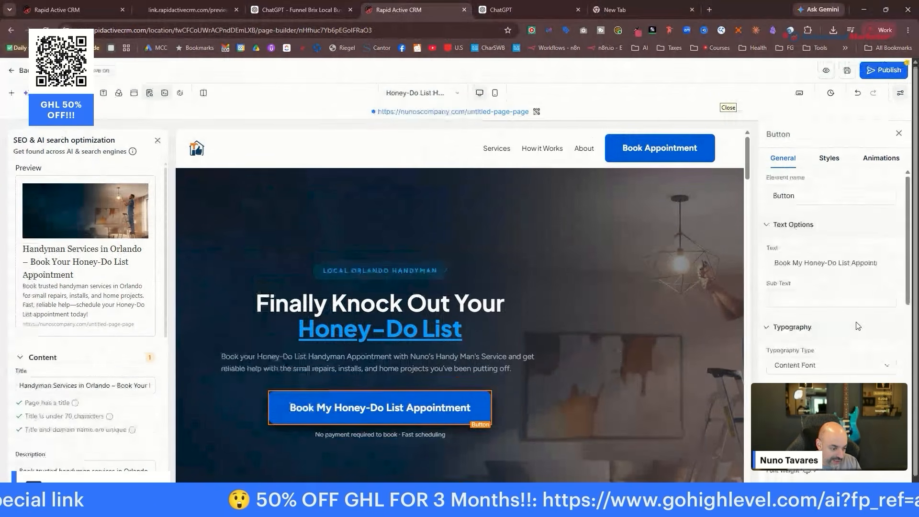
scroll(847, 301, "down", 5)
scroll(845, 293, "down", 5)
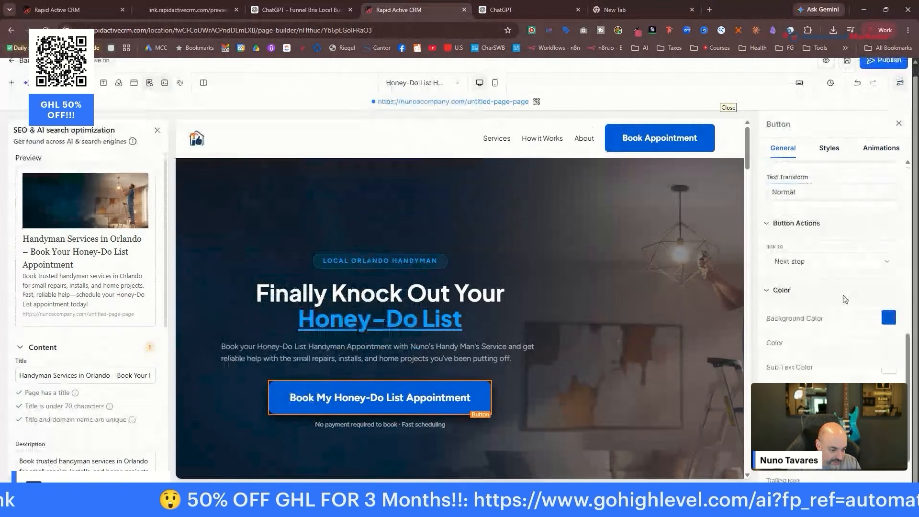
scroll(843, 311, "up", 2)
left_click(844, 311)
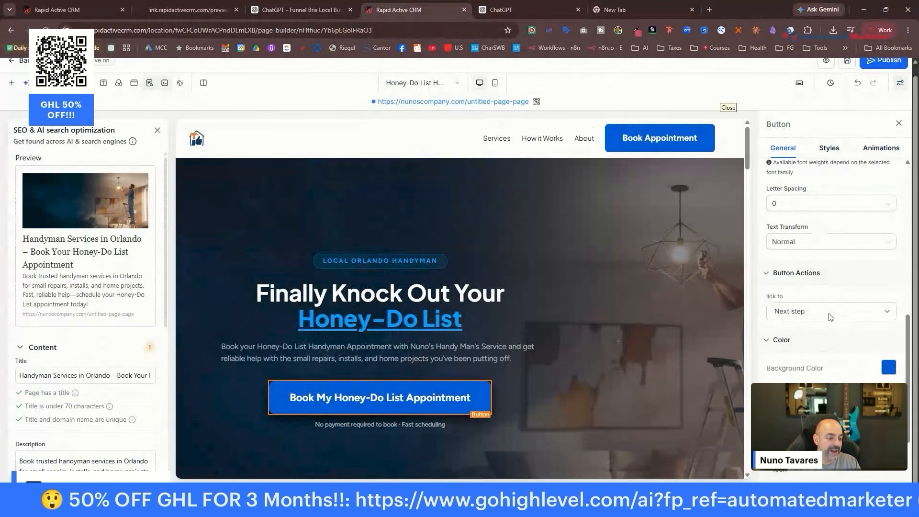
left_click(820, 326)
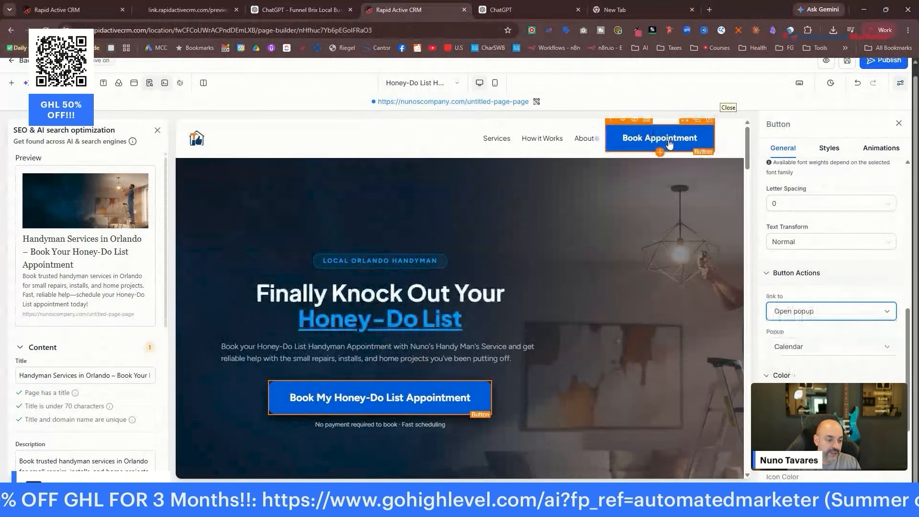
left_click(668, 144)
left_click(817, 311)
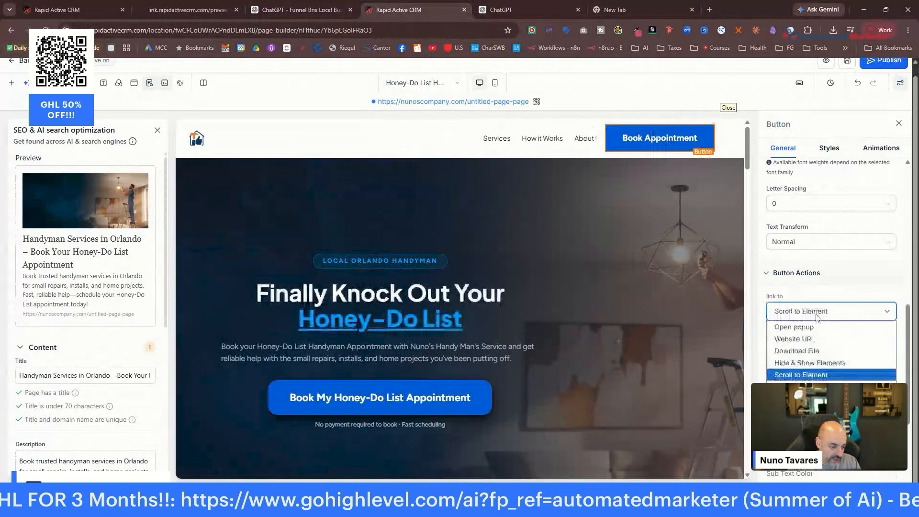
left_click(814, 323)
Set the Installations & Assembly and Project Review First Get Started buttons to open the Calendar popup.
scroll(598, 259, "down", 10)
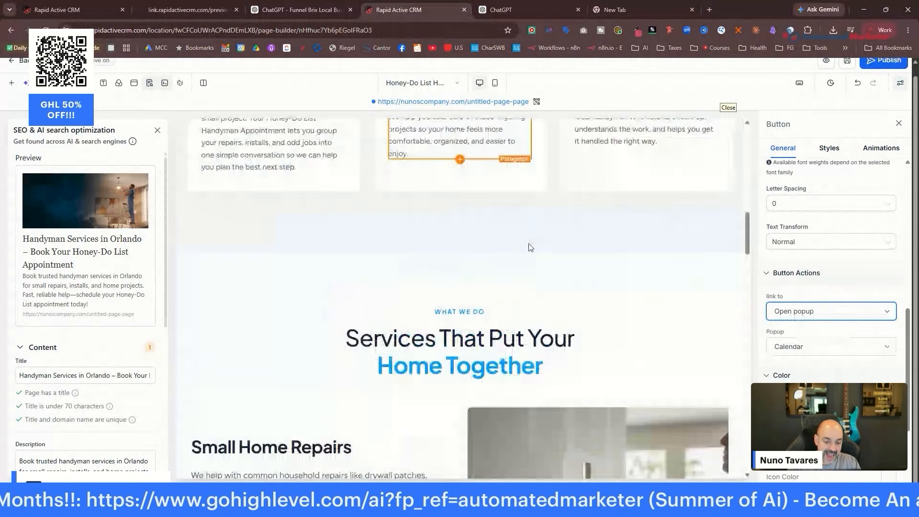
scroll(529, 246, "down", 8)
scroll(529, 245, "up", 2)
left_click(529, 245)
left_click(854, 311)
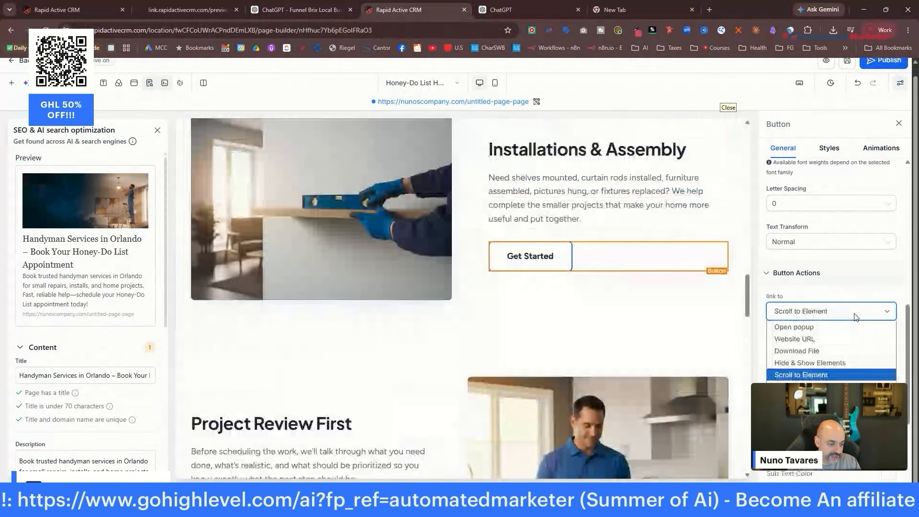
left_click(844, 329)
scroll(482, 314, "down", 5)
left_click(261, 280)
left_click(833, 313)
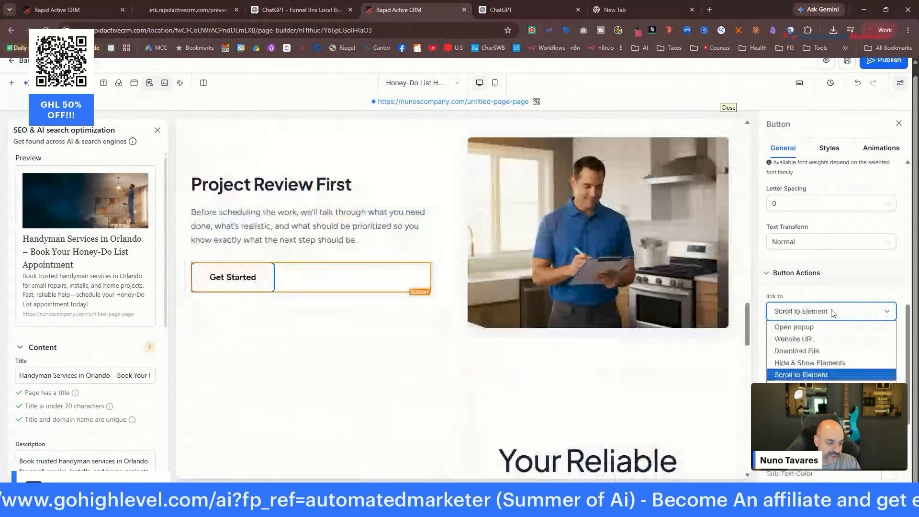
left_click(794, 327)
Set the Schedule My Handyman Appointment and bottom booking buttons to open the Calendar popup.
scroll(298, 292, "down", 5)
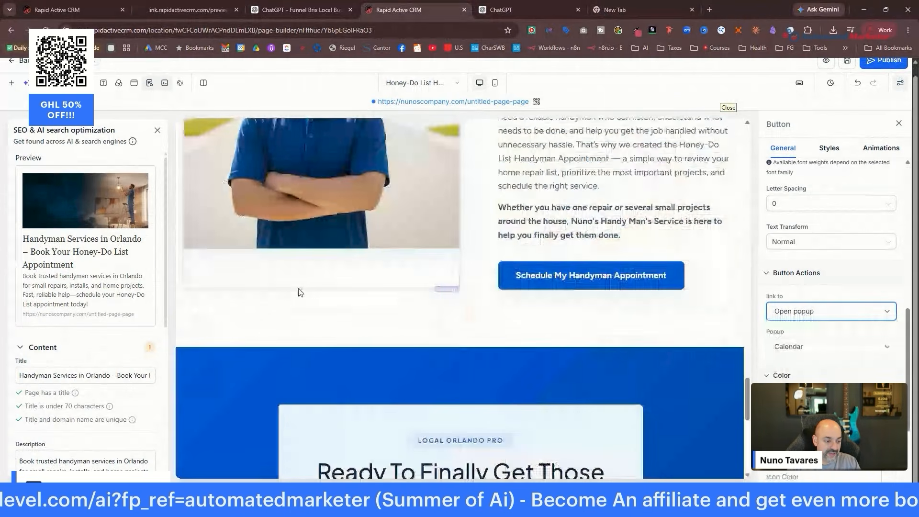
scroll(298, 292, "up", 1)
left_click(599, 292)
left_click(835, 311)
left_click(835, 328)
scroll(437, 286, "down", 5)
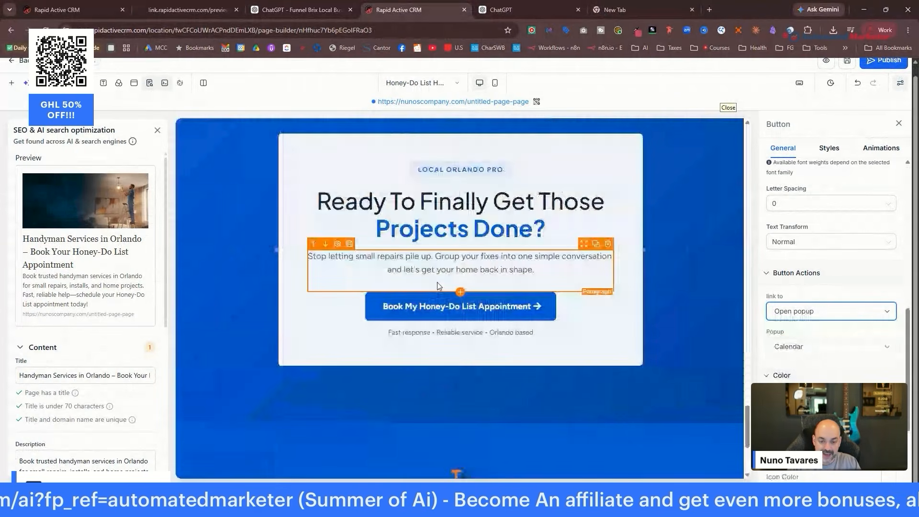
scroll(437, 286, "down", 3)
left_click(460, 169)
left_click(866, 280)
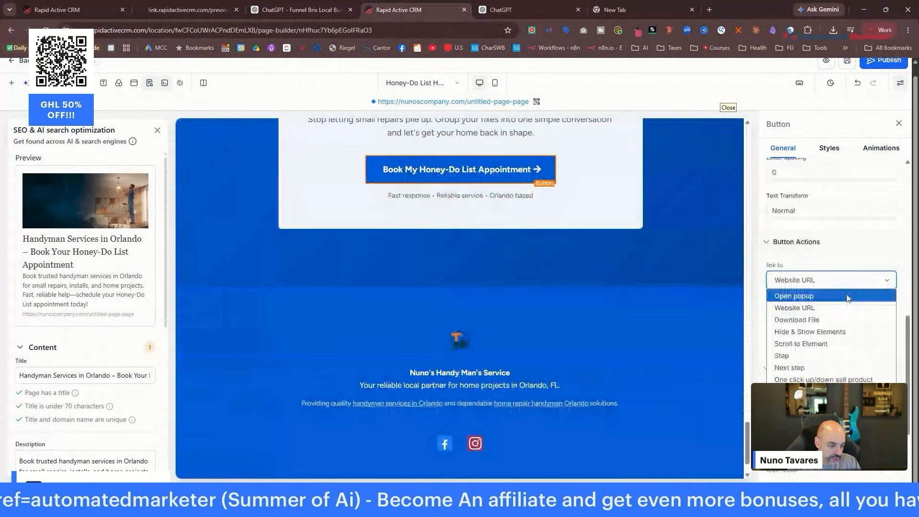
left_click(804, 293)
Publish the updated Honey-Do List page.
scroll(878, 109, "up", 4)
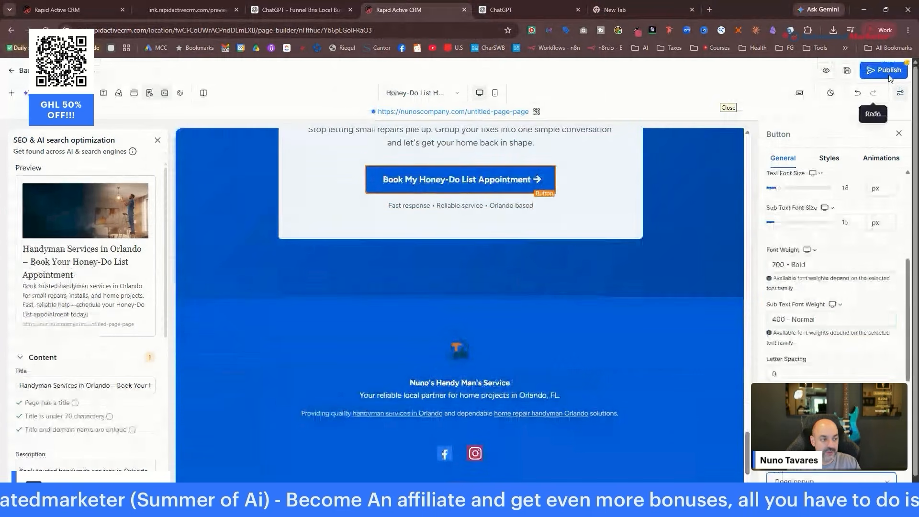
left_click(890, 70)
scroll(625, 182, "up", 5)
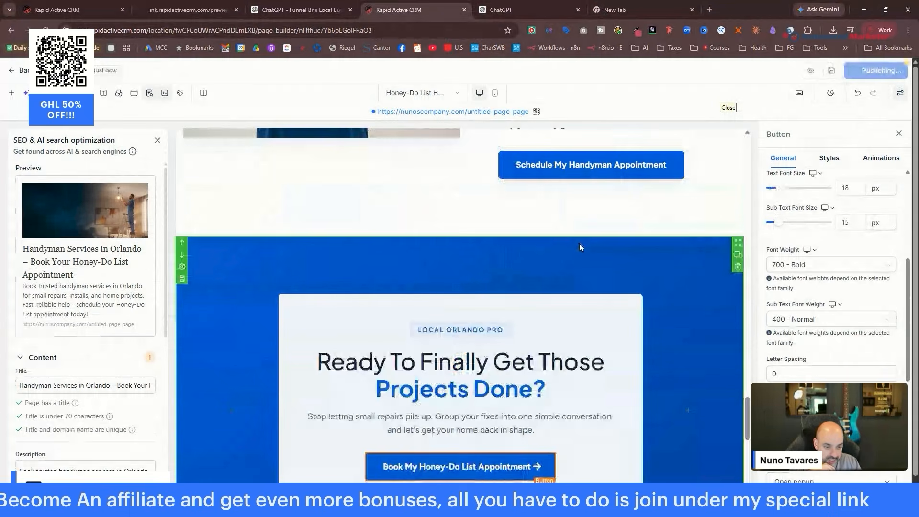
Scroll the Honey-Do funnel settings showing domain nunoscompany.com and path /nunoscompany.
scroll(579, 243, "down", 7)
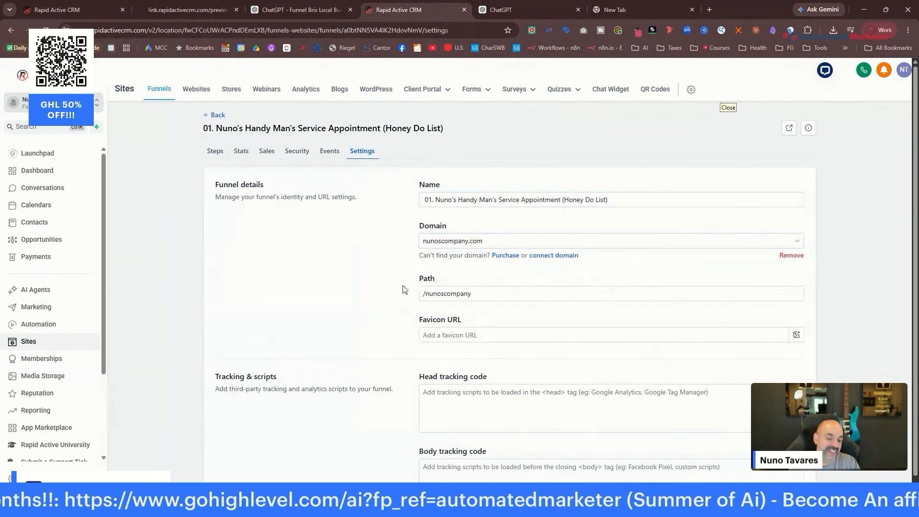
Change the Honey-Do List Handyman step's page path to /honeydo1 and save it.
left_click(486, 295)
left_click(213, 115)
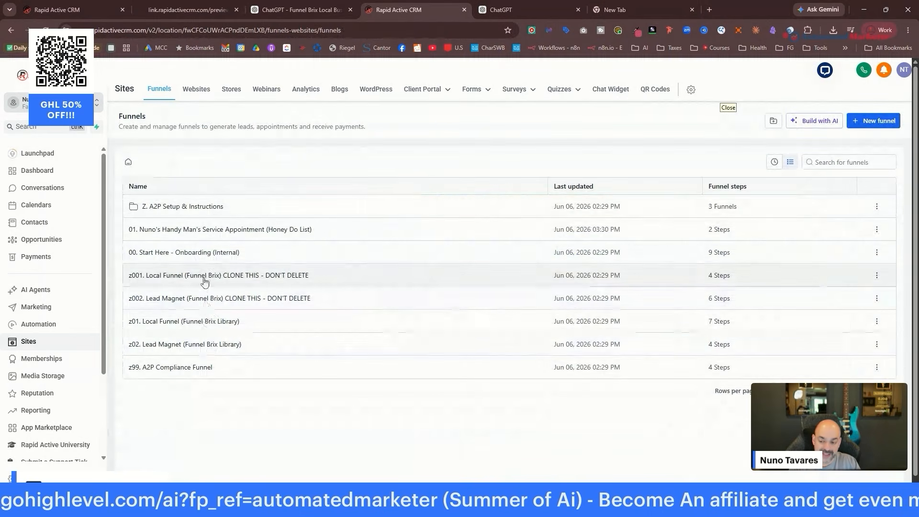
left_click(190, 230)
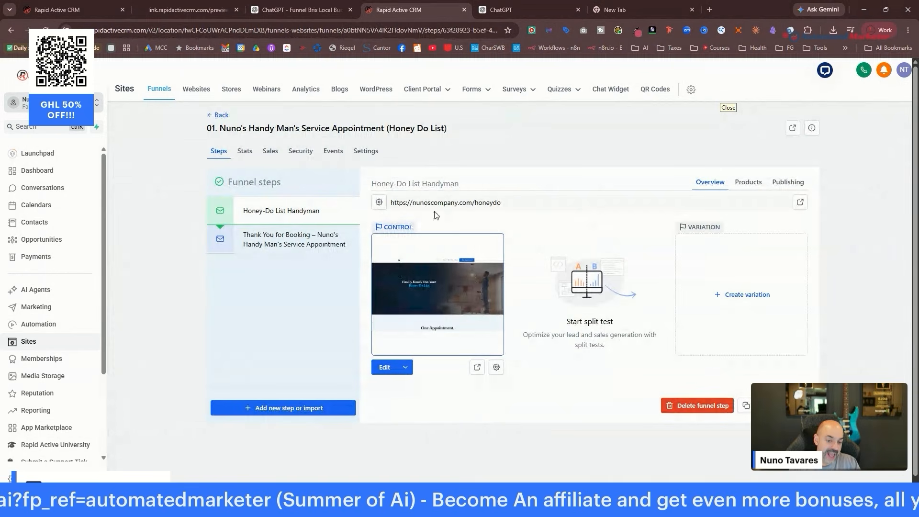
left_click(496, 367)
left_click_drag(430, 303, 359, 301)
type("honeydo1")
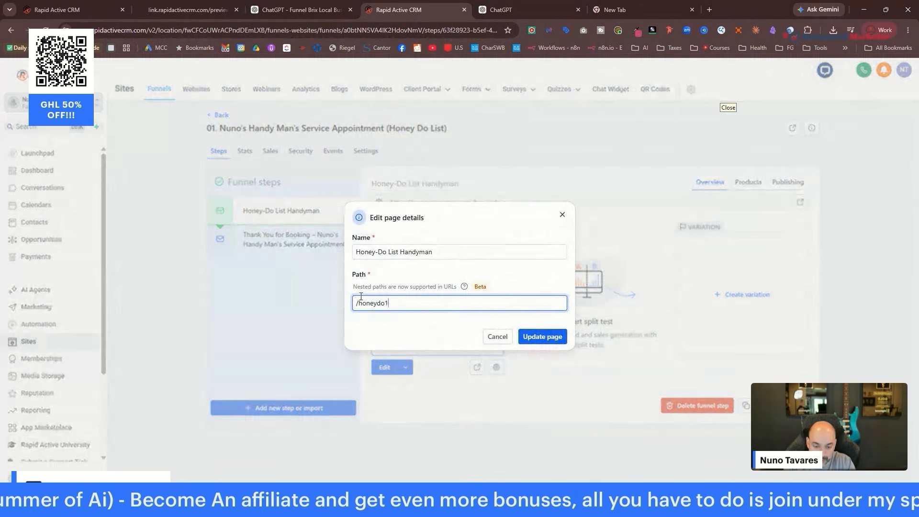
left_click(556, 337)
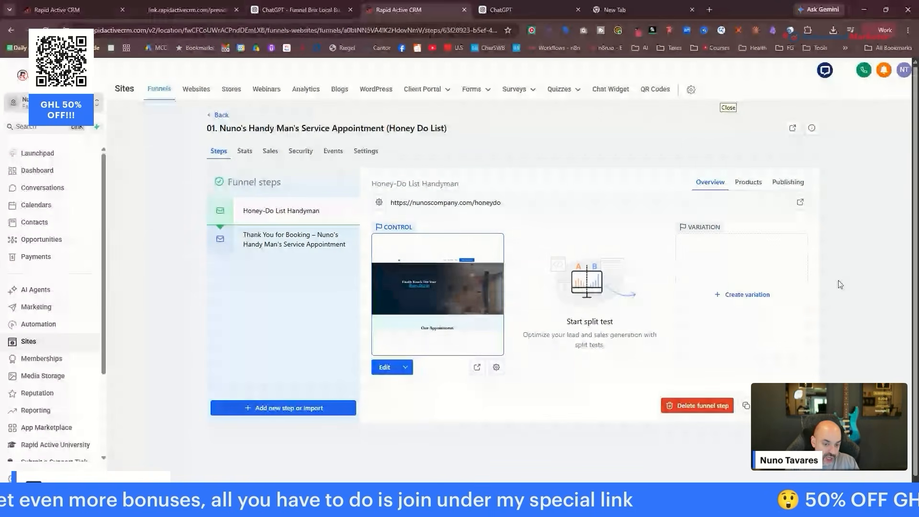
left_click(496, 367)
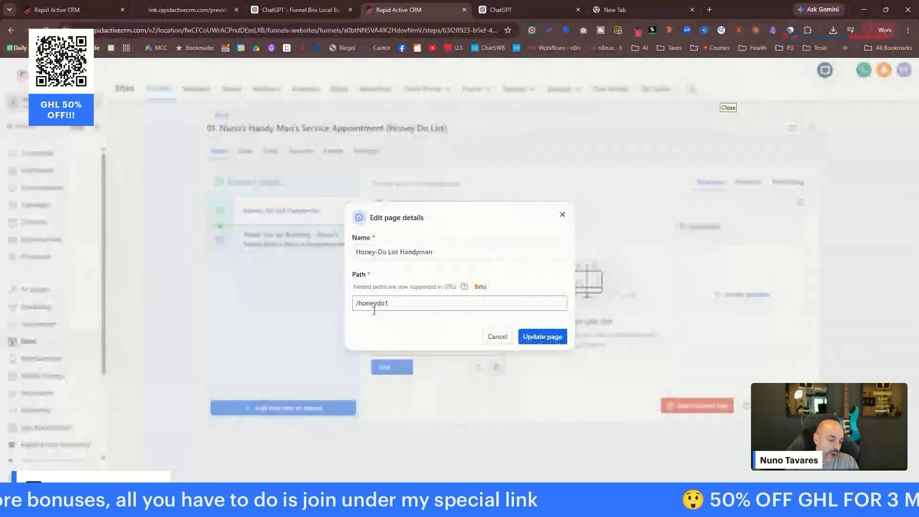
left_click(562, 216)
Change the Thank You for Booking step's path to /thankyou-page1.
left_click(327, 237)
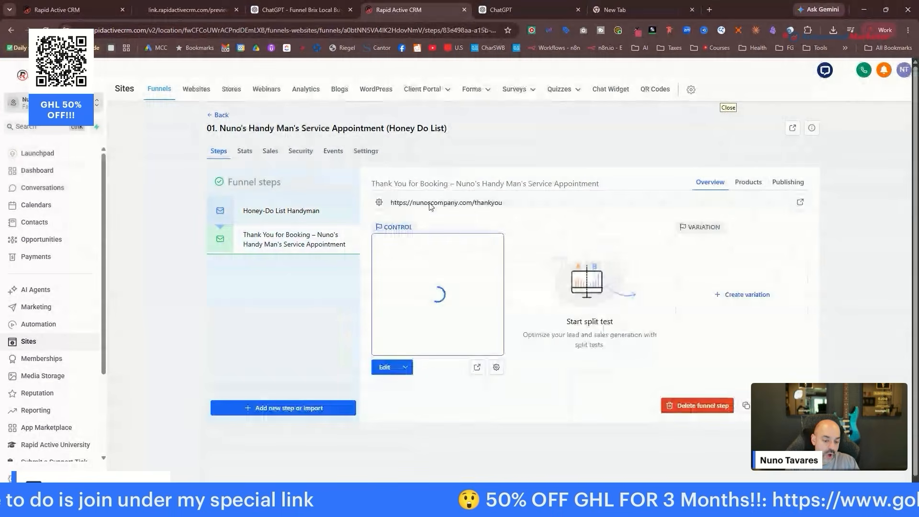
left_click(496, 367)
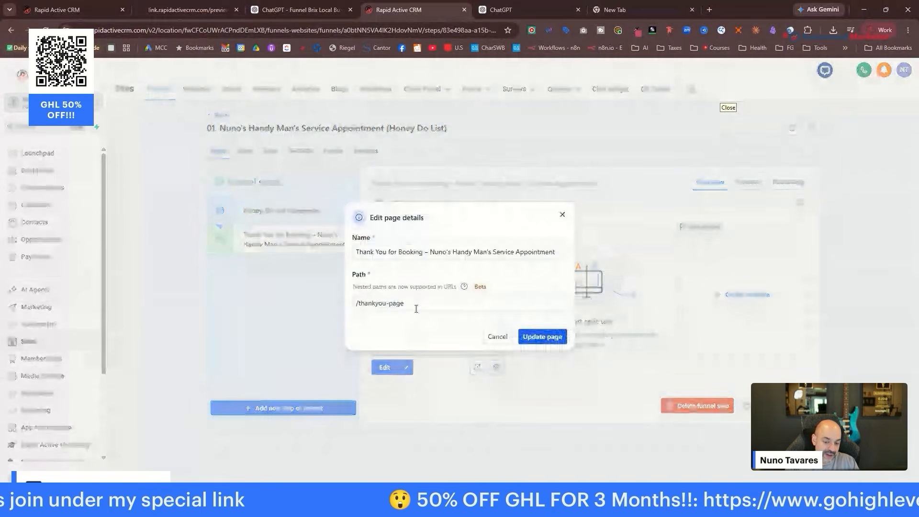
left_click(411, 303)
type("1")
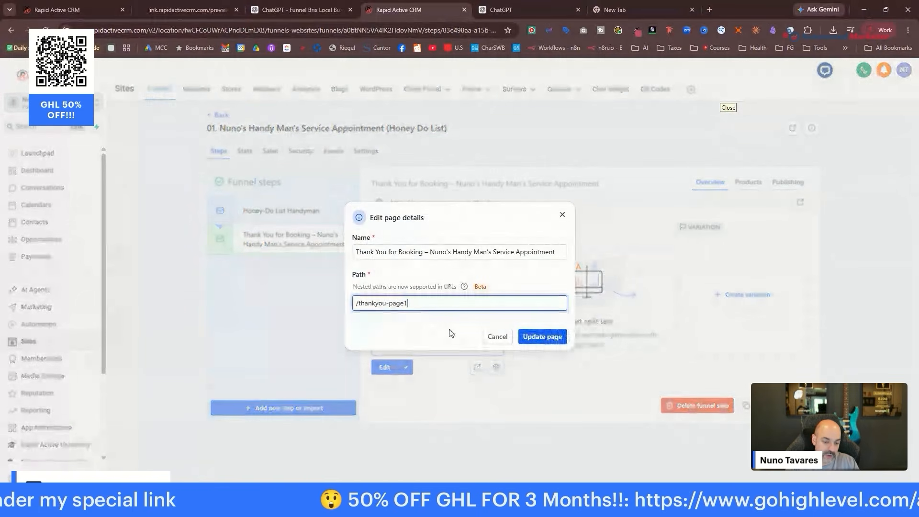
left_click(541, 338)
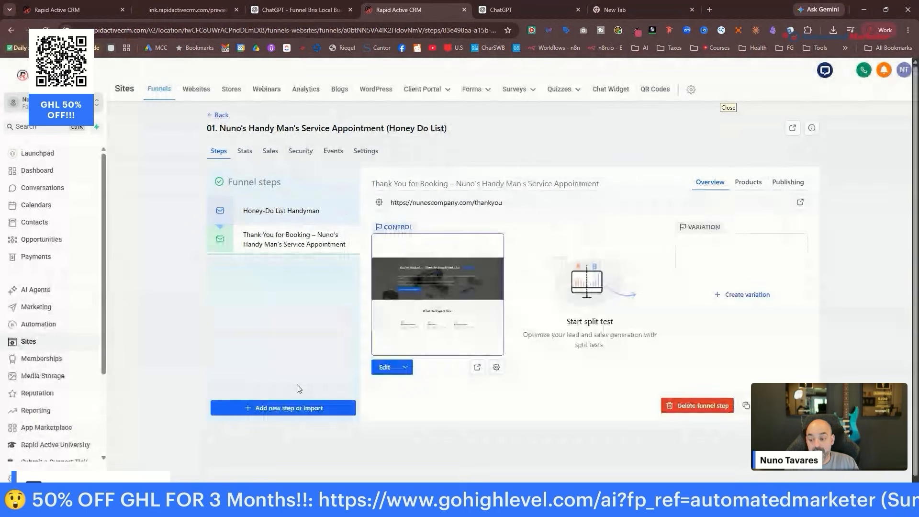
Open the 00. New Lead Automations folder in Automation workflows.
left_click(63, 324)
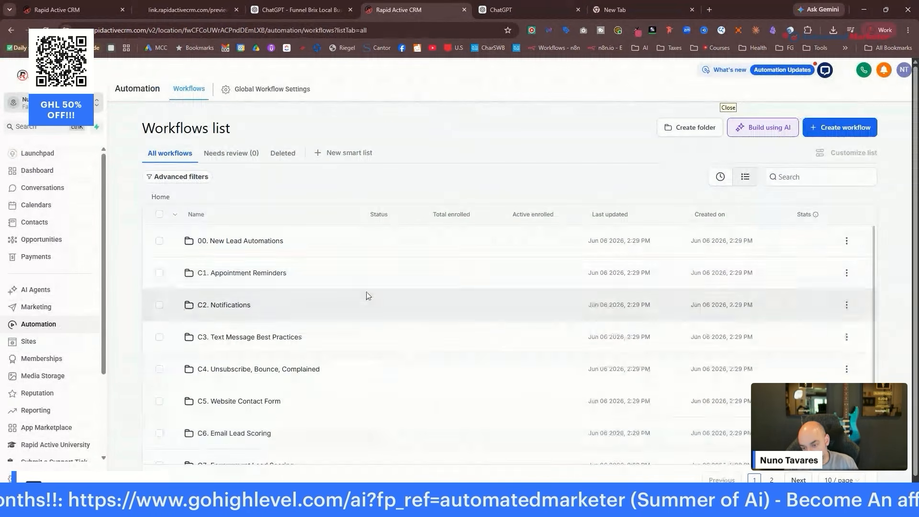
scroll(272, 240, "down", 3)
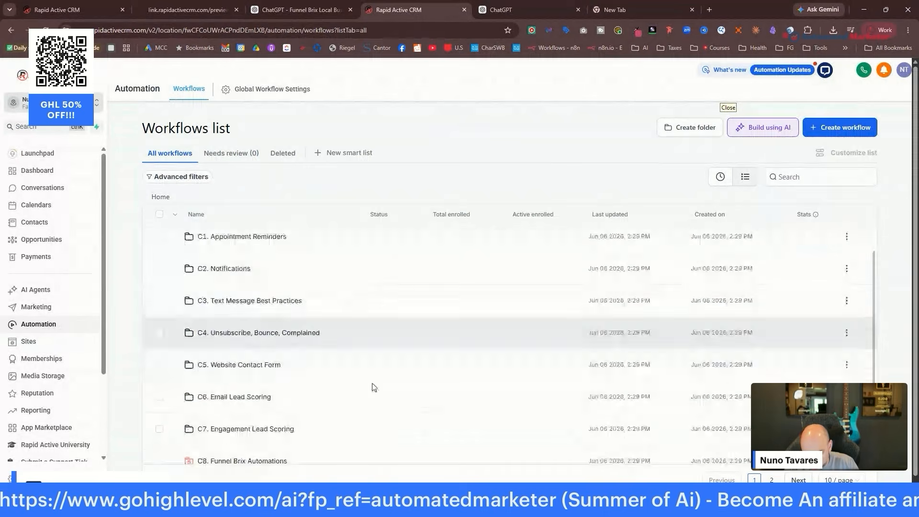
scroll(303, 404, "up", 3)
left_click(252, 242)
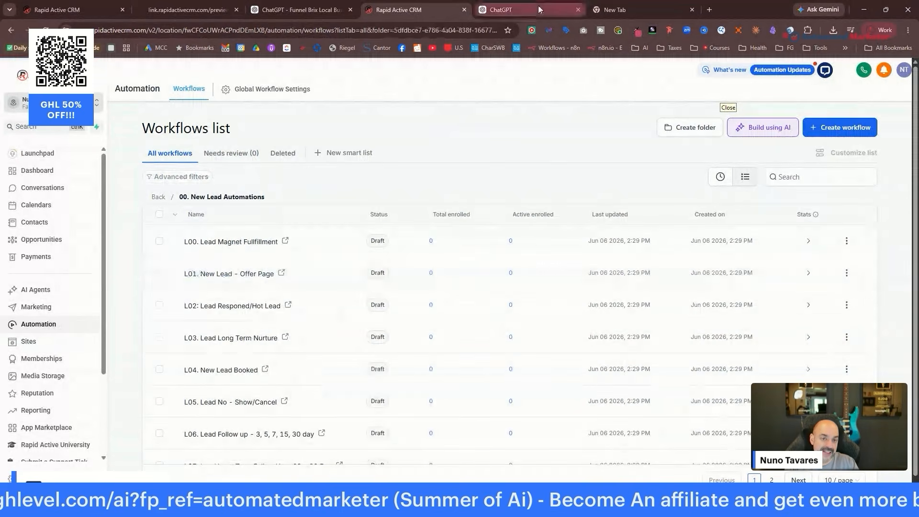
Switch over to the ChatGPT browser tabs.
left_click(527, 10)
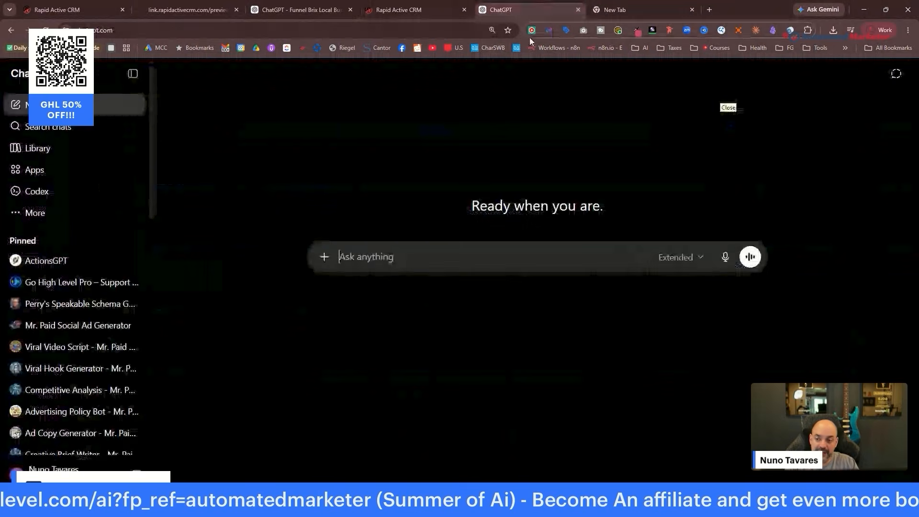
left_click(261, 10)
left_click(565, 11)
Close the blank tabs and copy the GPT page's web address.
left_click(578, 10)
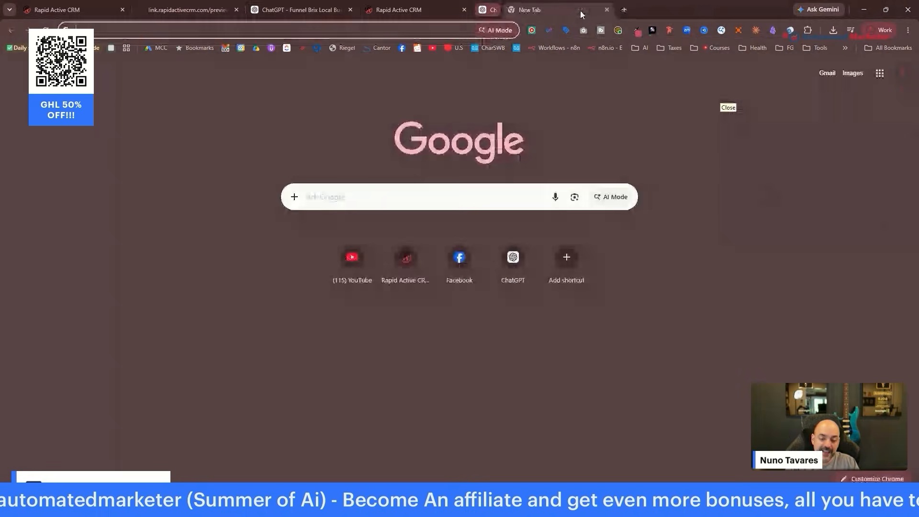
left_click(578, 10)
right_click(291, 34)
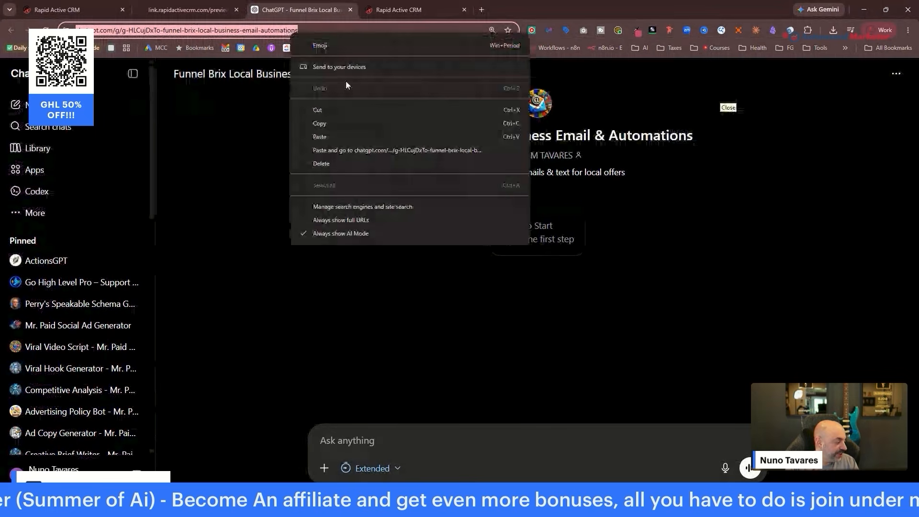
left_click(342, 124)
key("alt+Tab")
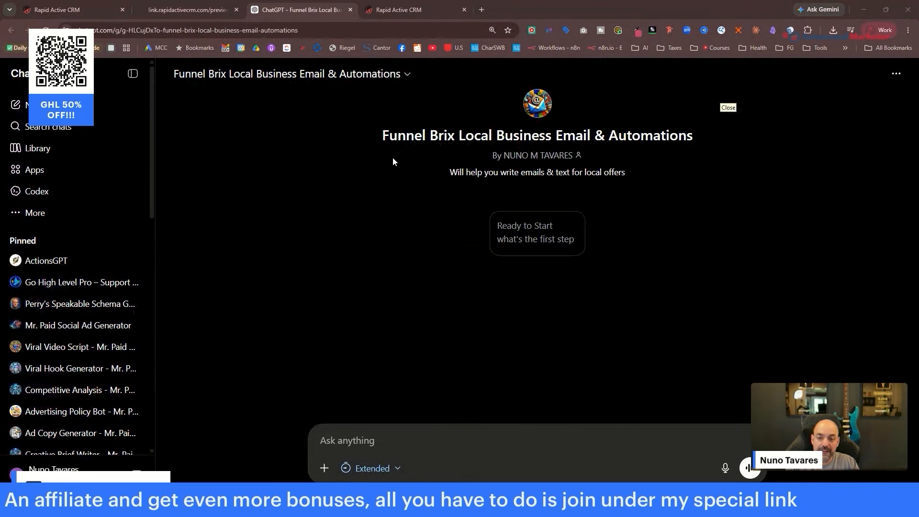
Duplicate the ChatGPT tab, open Handyman Offer Ideas there, then return to the Email & Automations GPT.
right_click(292, 7)
left_click(351, 92)
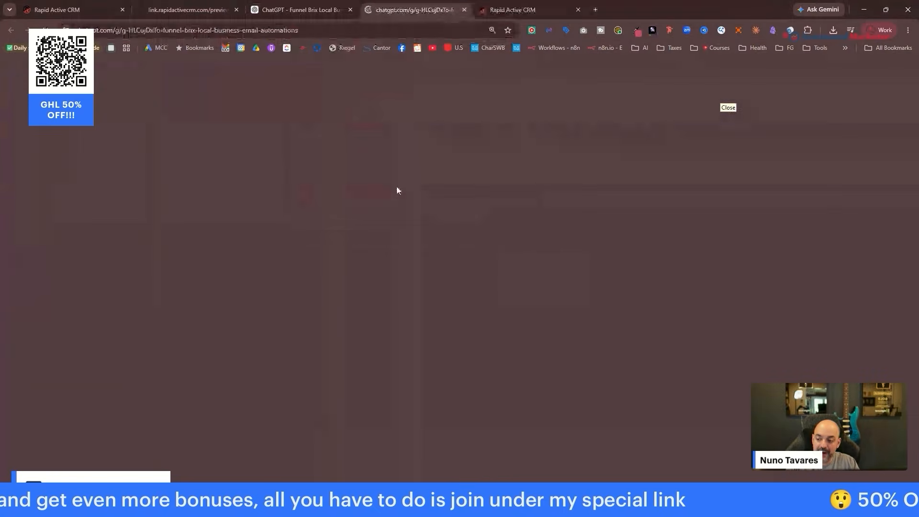
scroll(62, 268, "down", 10)
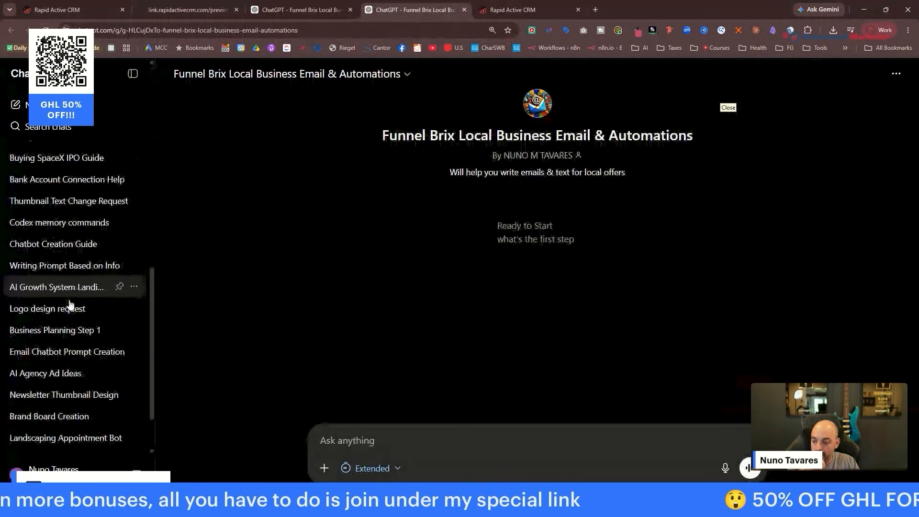
scroll(62, 265, "up", 1)
scroll(39, 249, "up", 2)
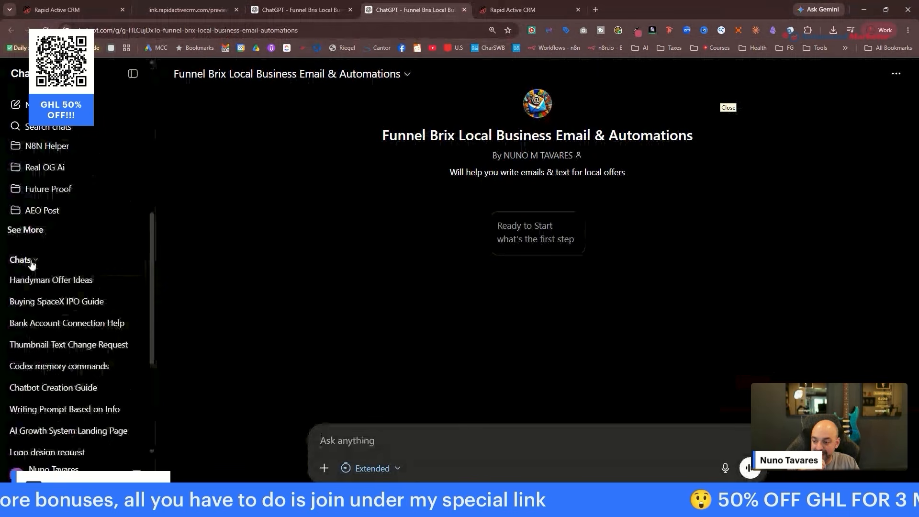
left_click(56, 281)
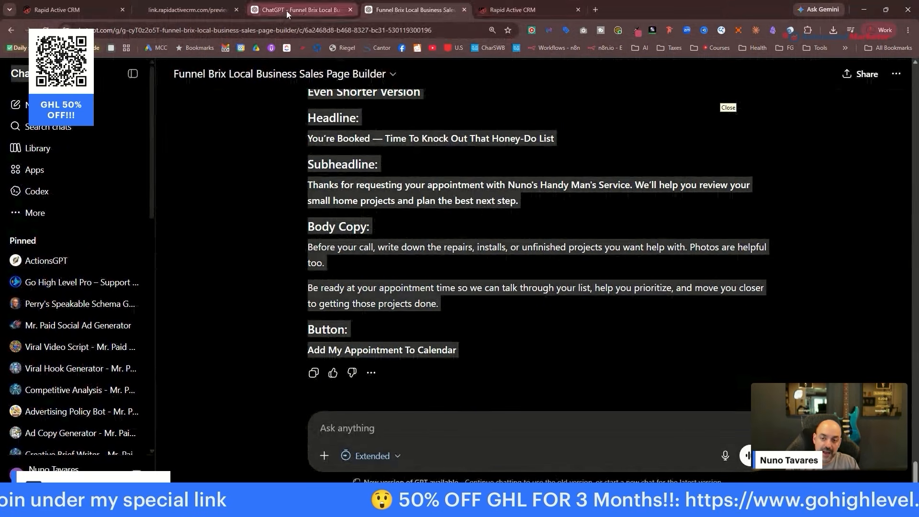
left_click(286, 11)
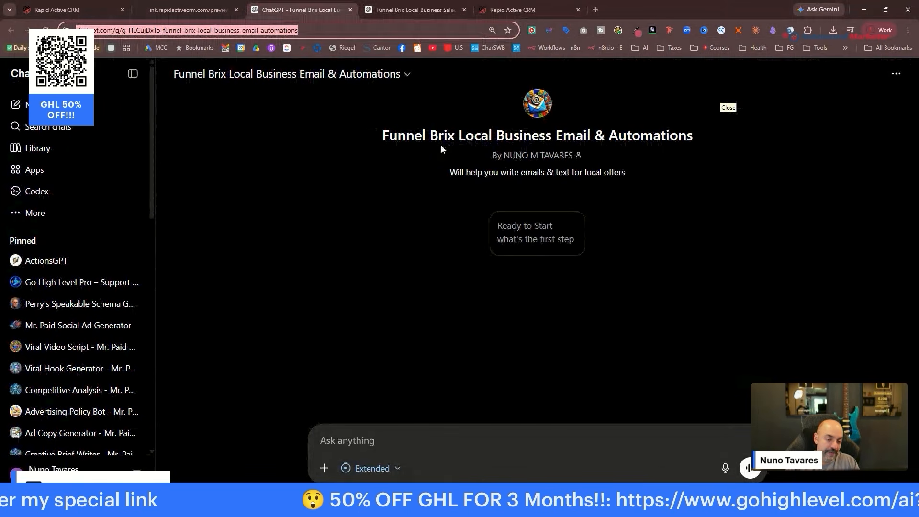
Ask the Email & Automations GPT to write all the emails for the pasted page copy.
left_click(415, 438)
type("Please re")
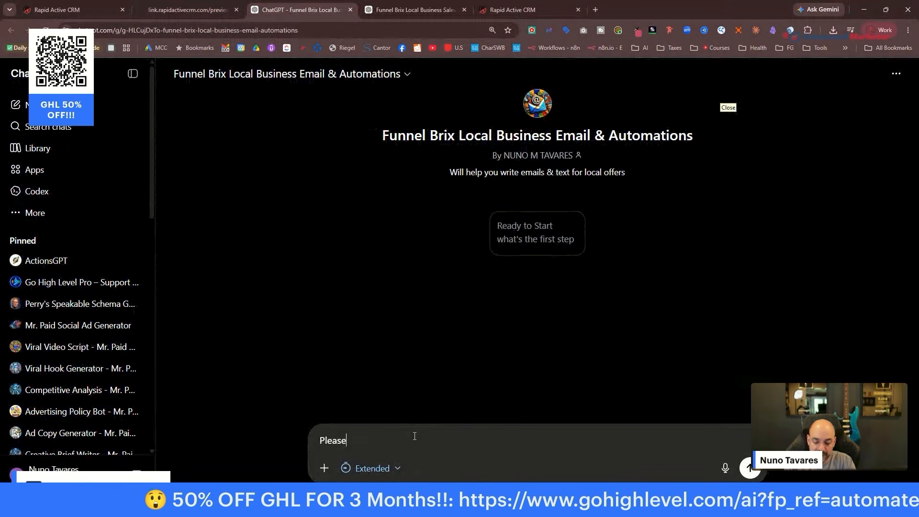
key("BackSpace")
key("BackSpace")
type("write all the ")
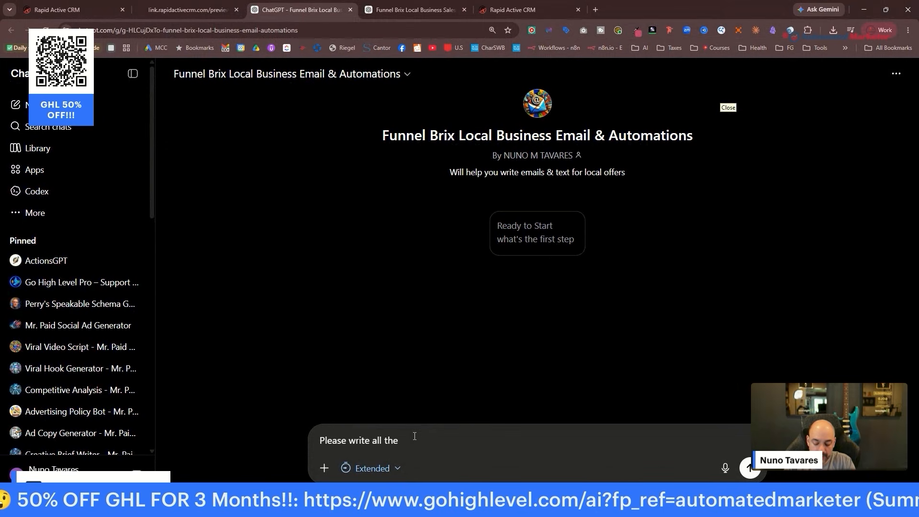
type("emails  for this p")
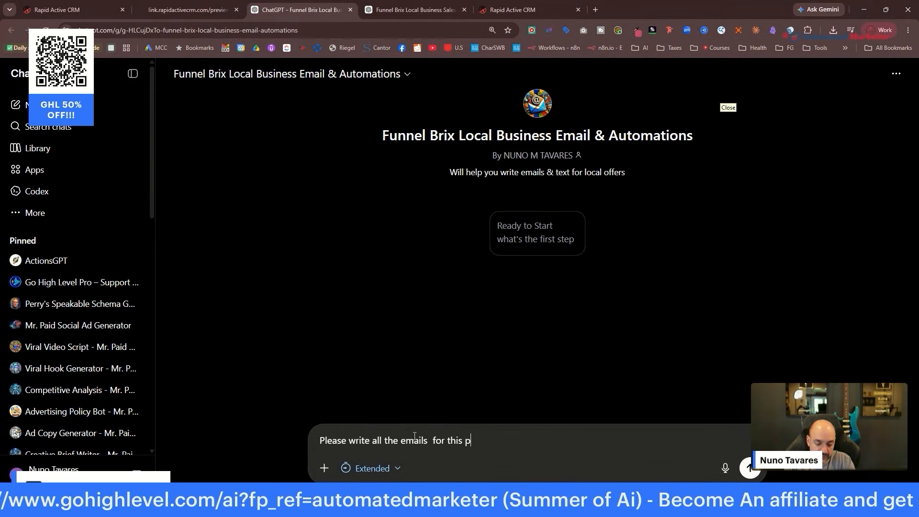
key("BackSpace")
key("BackSpace")
key("BackSpace")
key("BackSpace")
type("ese Pages")
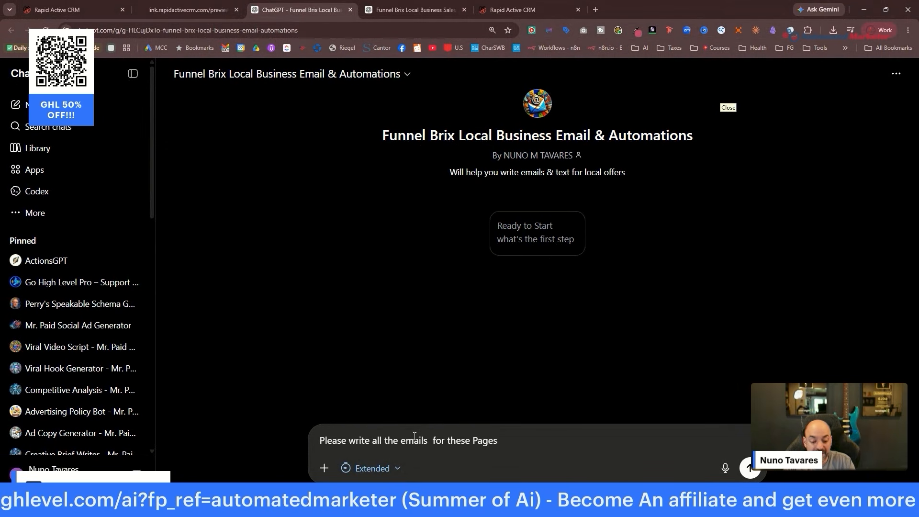
type(":")
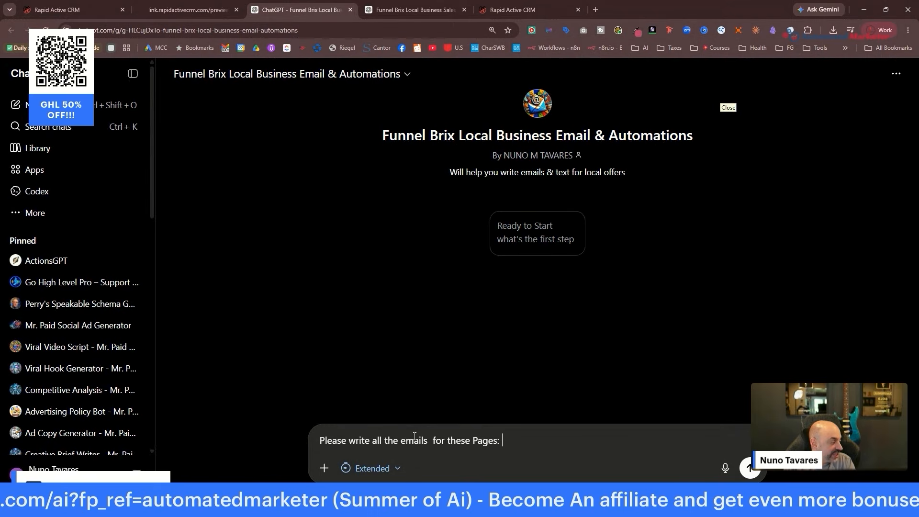
key("ctrl+v")
key("Return")
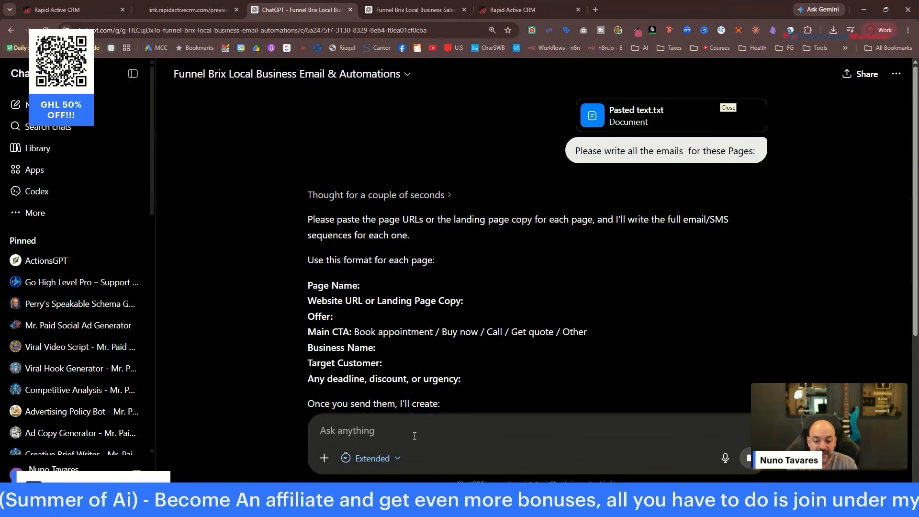
Check the CRM tabs, then close the Sales Page Builder conversation's tab.
scroll(508, 276, "down", 5)
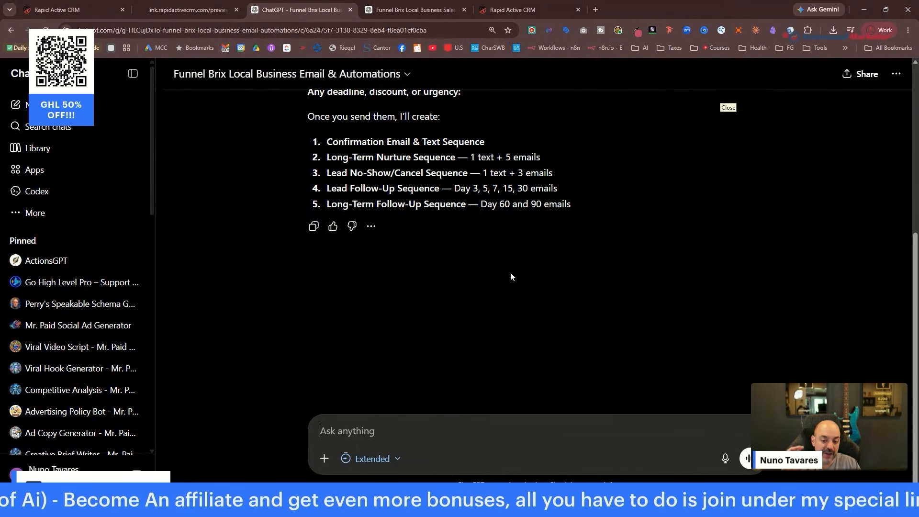
scroll(501, 263, "up", 2)
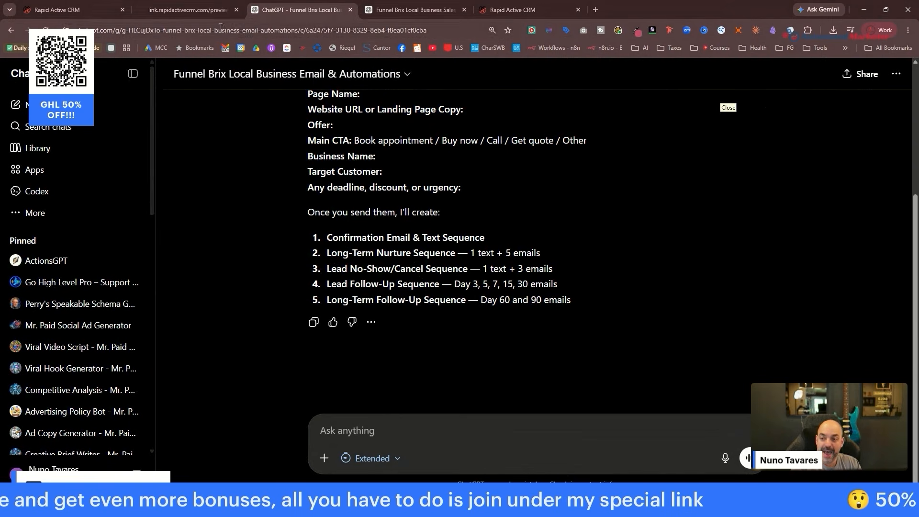
left_click(99, 16)
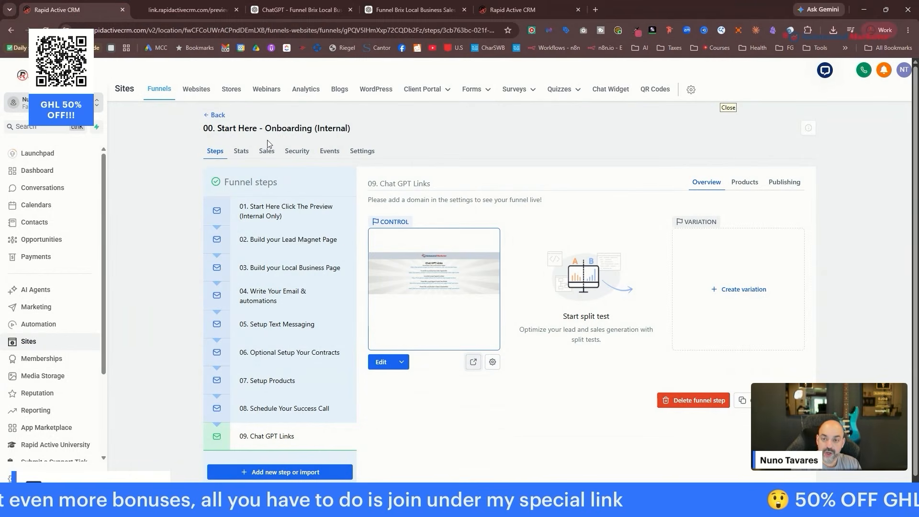
left_click(409, 13)
left_click(293, 10)
left_click(526, 14)
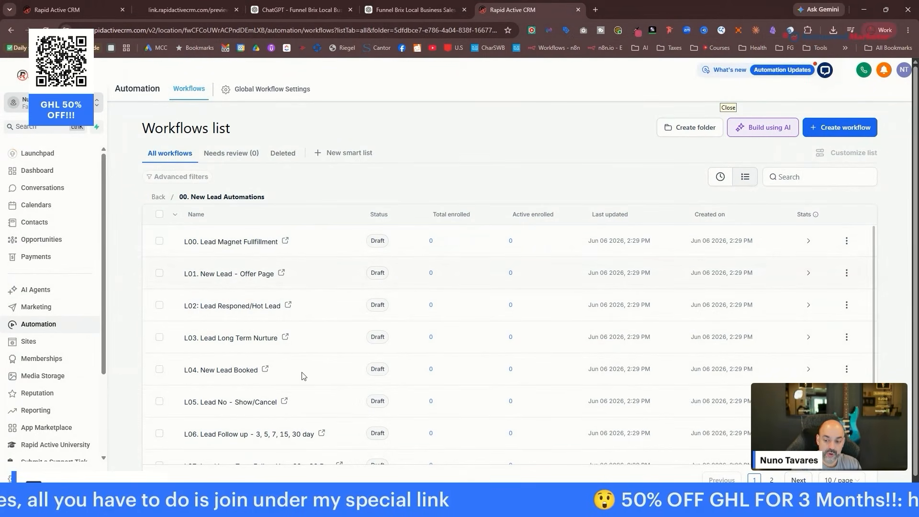
left_click(411, 10)
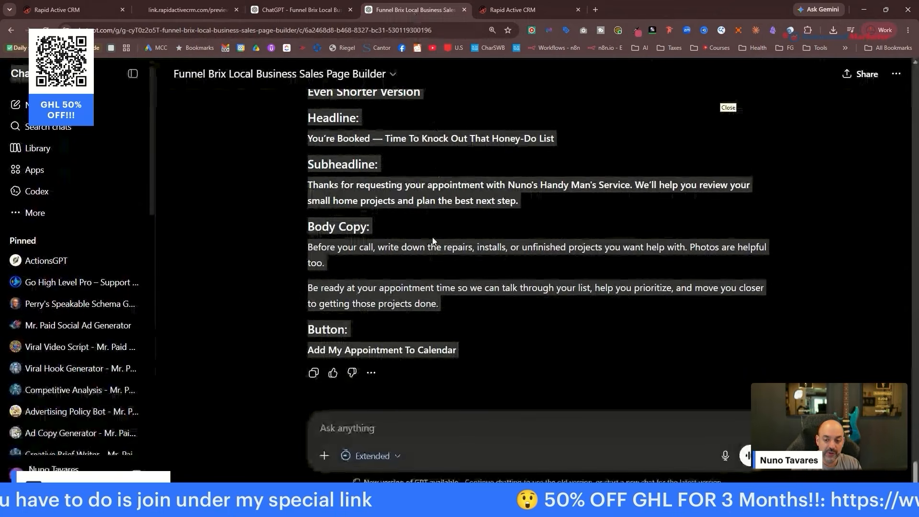
scroll(437, 233, "up", 5)
key("ctrl+w")
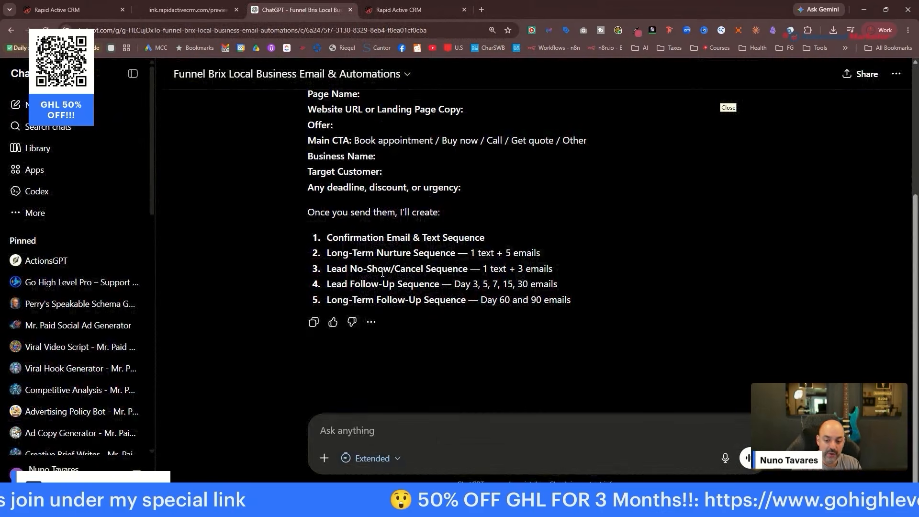
scroll(382, 272, "up", 4)
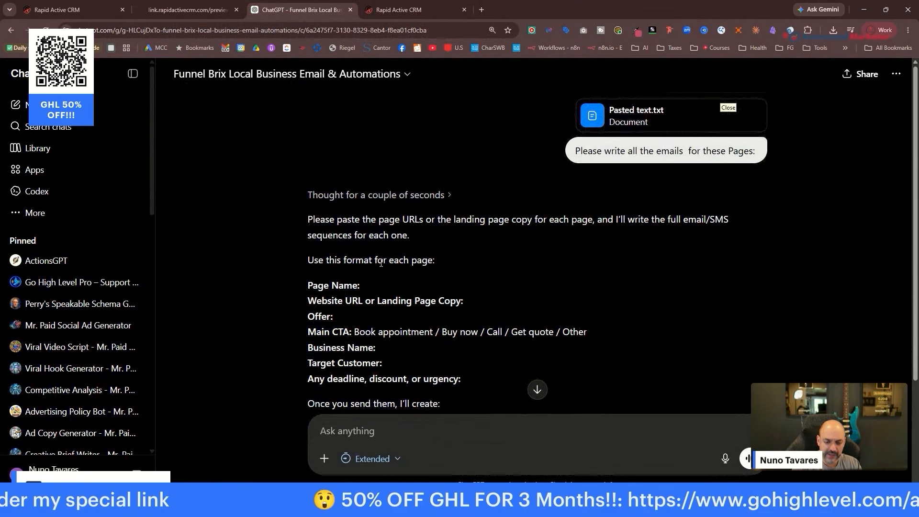
scroll(380, 263, "down", 3)
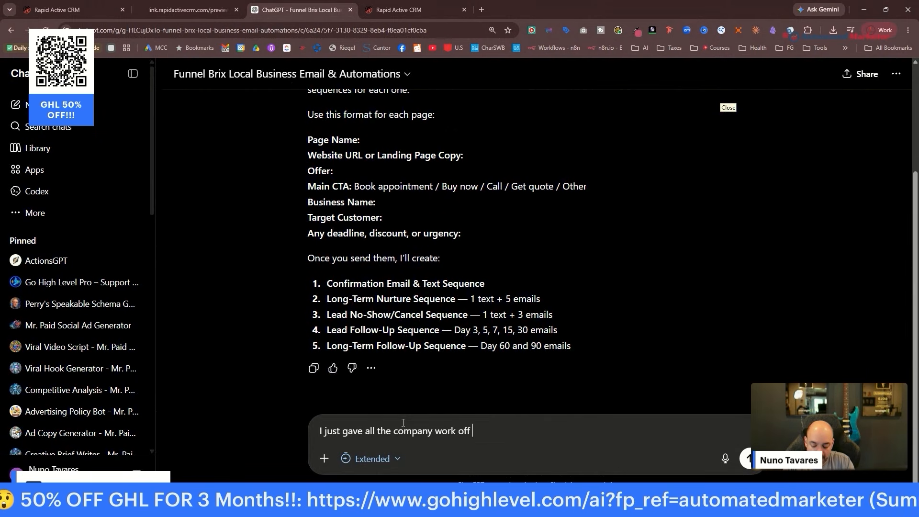
Reply to the GPT, resend the pasted page copy, and return to the CRM workflows list.
type("hat")
key("Return")
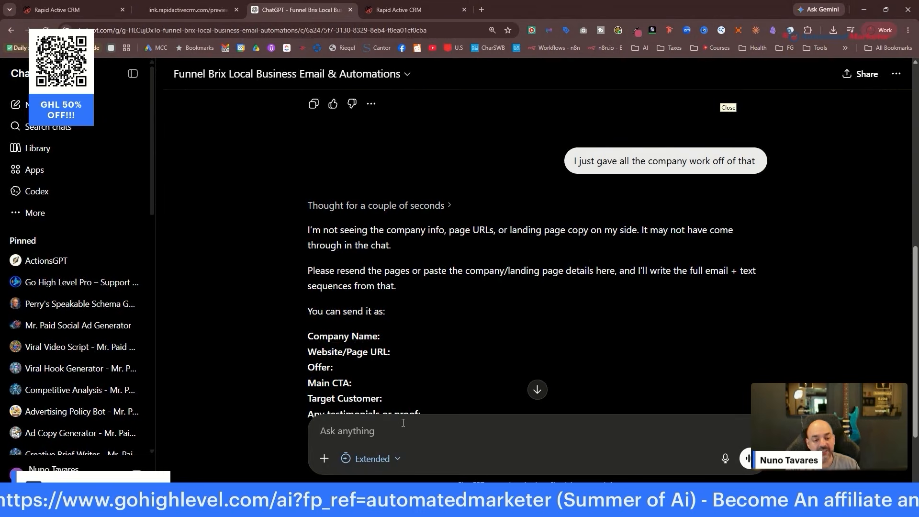
scroll(412, 335, "down", 3)
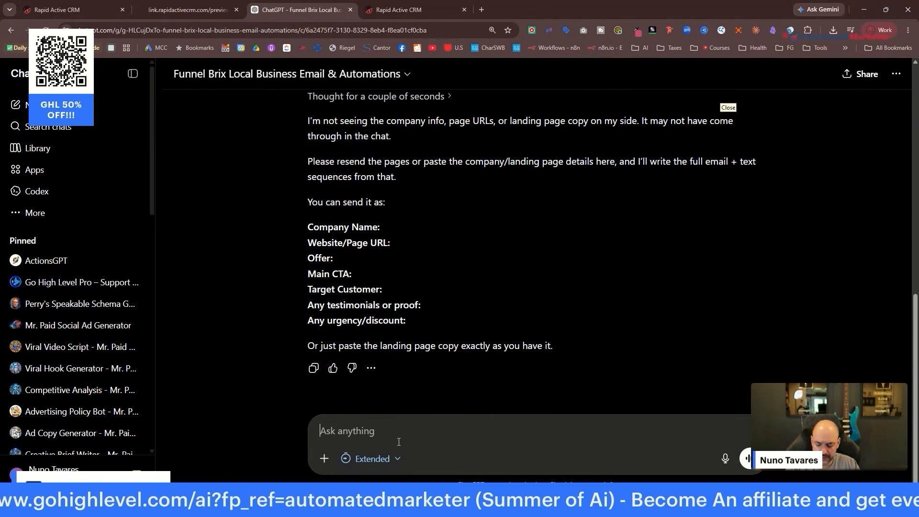
key("ctrl+v")
key("Return")
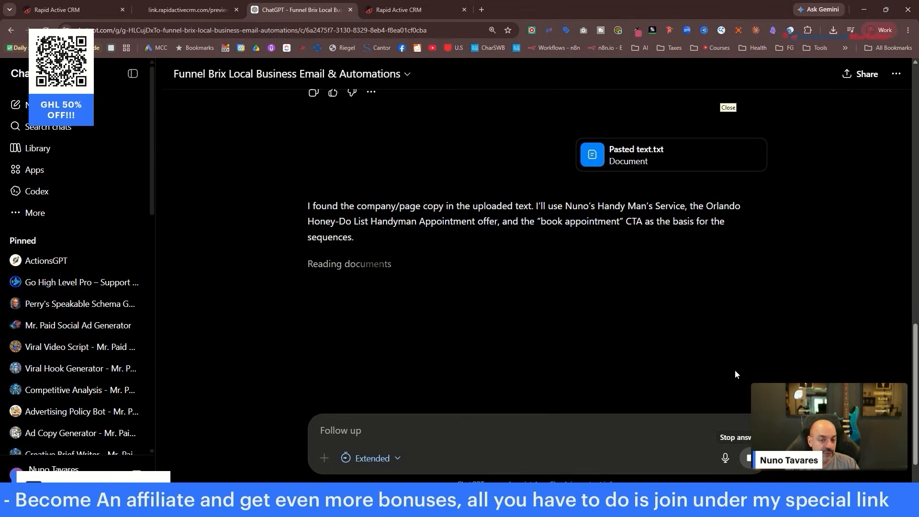
left_click(406, 9)
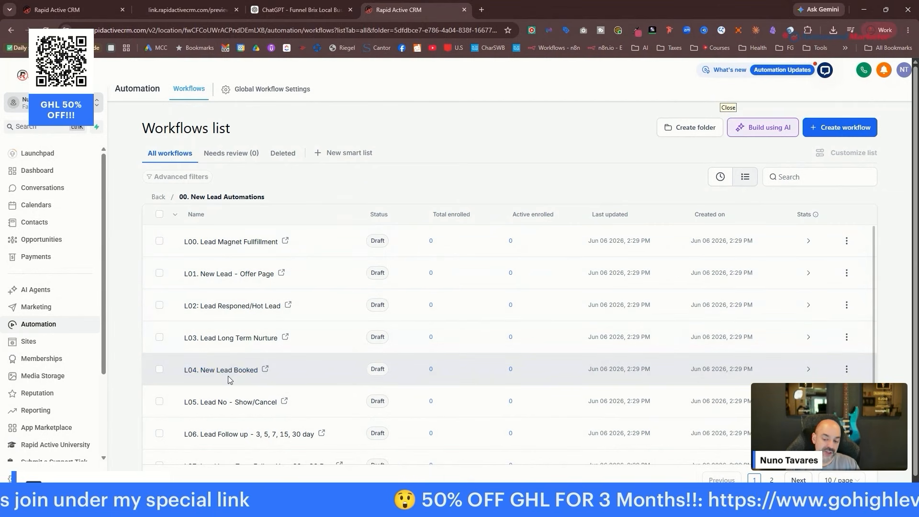
Open L04. New Lead Booked, enable auto save, and review its Appointment Status trigger.
left_click(240, 372)
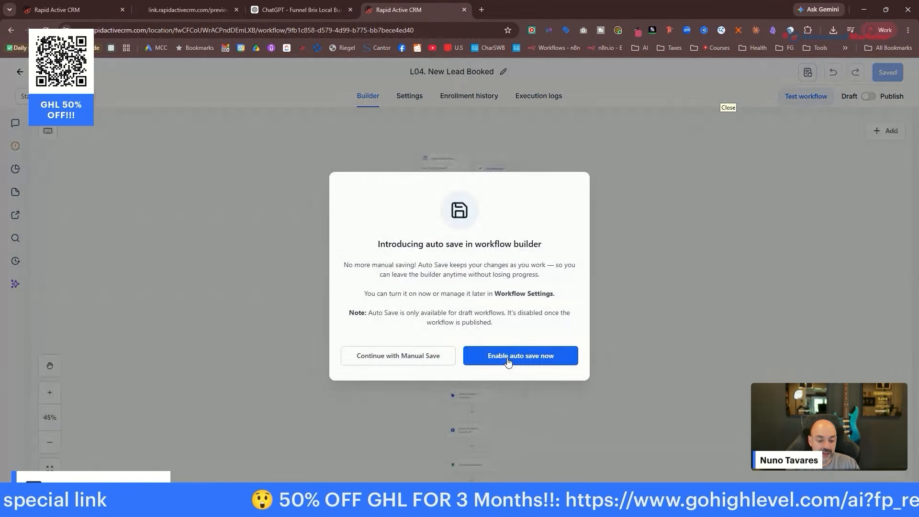
left_click(509, 358)
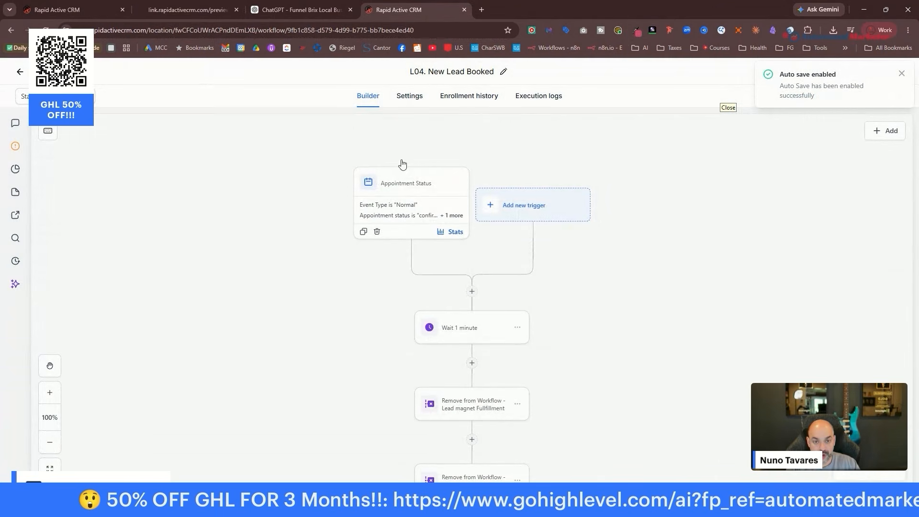
left_click(453, 204)
scroll(721, 255, "down", 2)
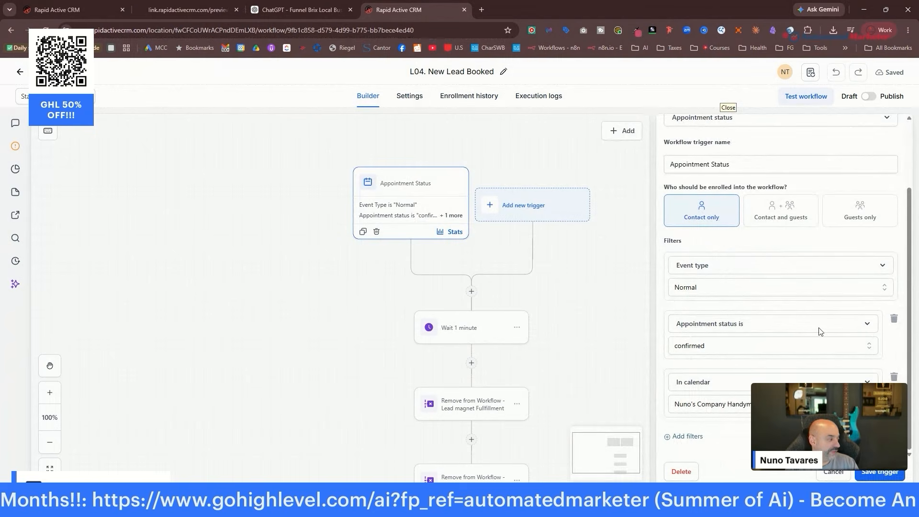
left_click(879, 473)
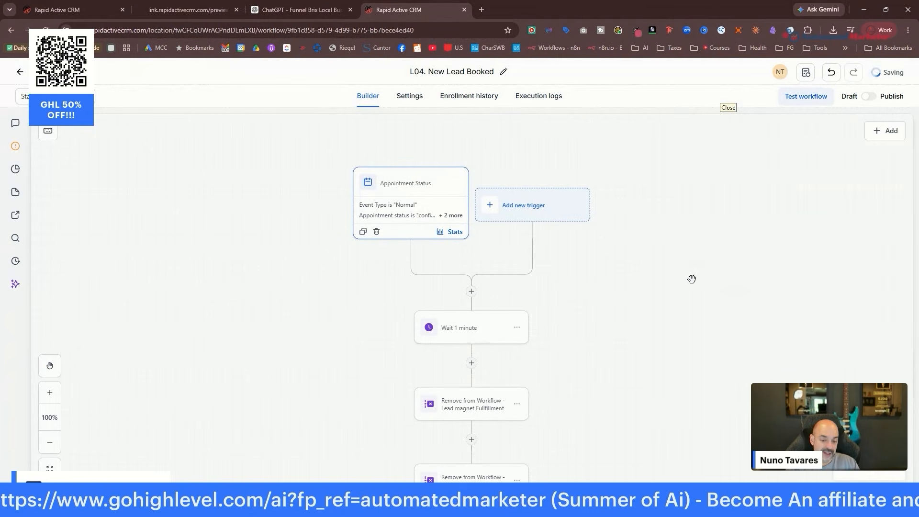
scroll(691, 266, "down", 6)
Review and save the Lead magnet Fullfillment and Long term Nurture removal steps.
left_click(492, 271)
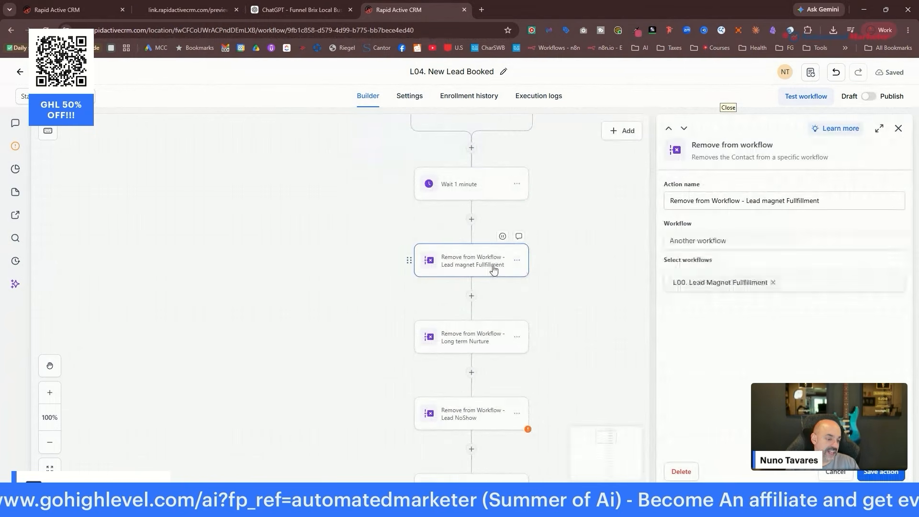
left_click(879, 472)
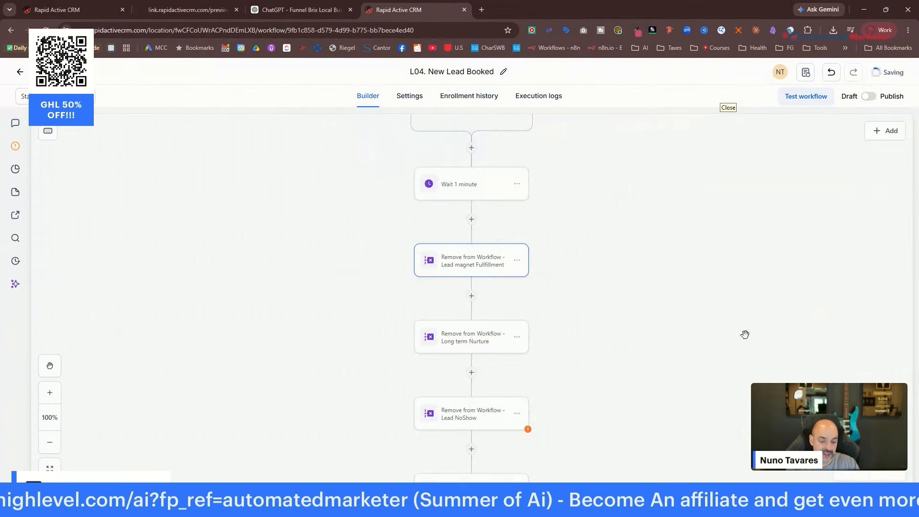
scroll(574, 297, "down", 2)
left_click(494, 274)
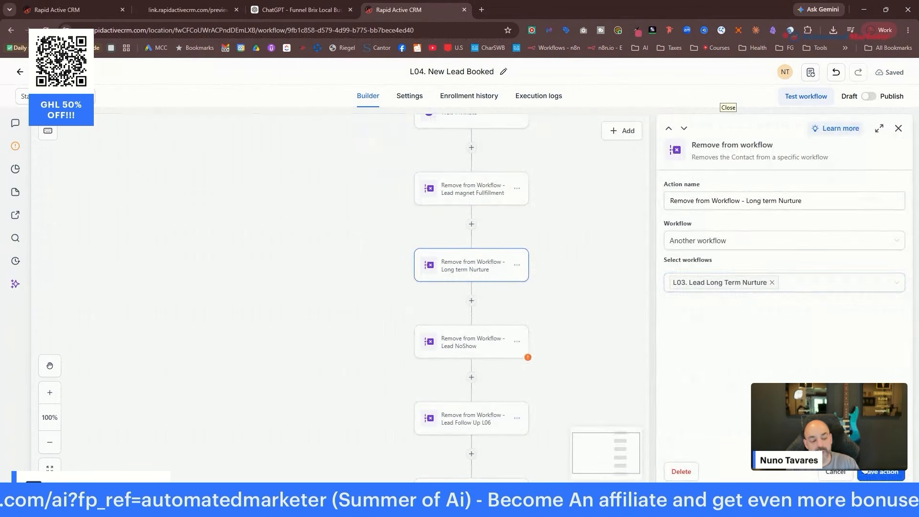
left_click(885, 472)
scroll(463, 276, "down", 2)
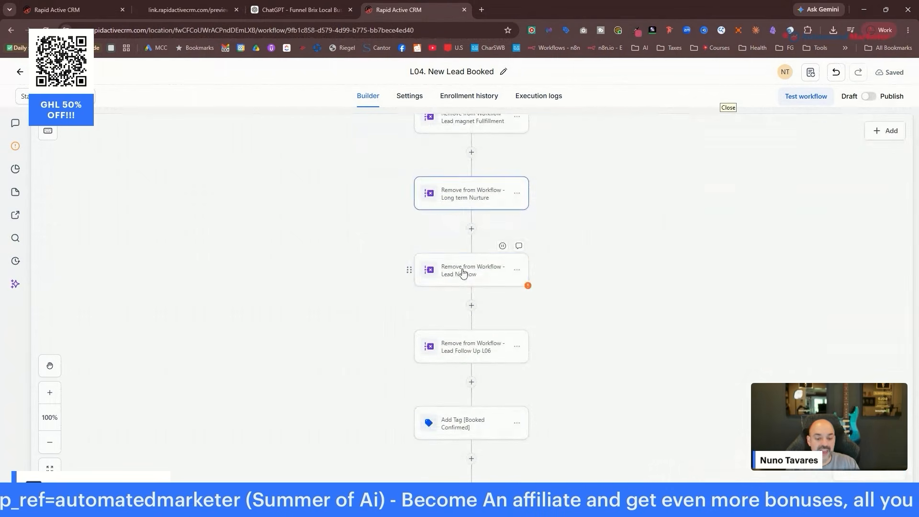
Set the Lead NoShow removal step to remove from L05. Lead No - Show/Cancel.
left_click(463, 278)
left_click(735, 284)
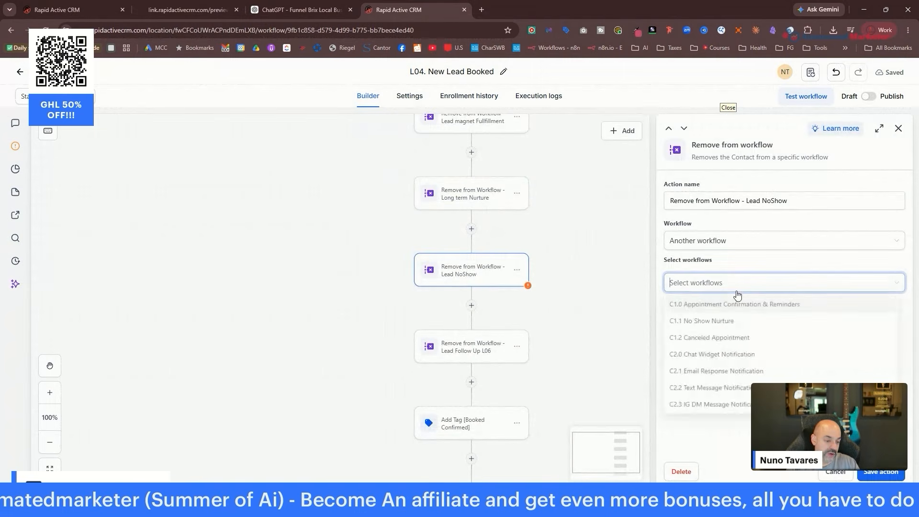
scroll(754, 352, "down", 10)
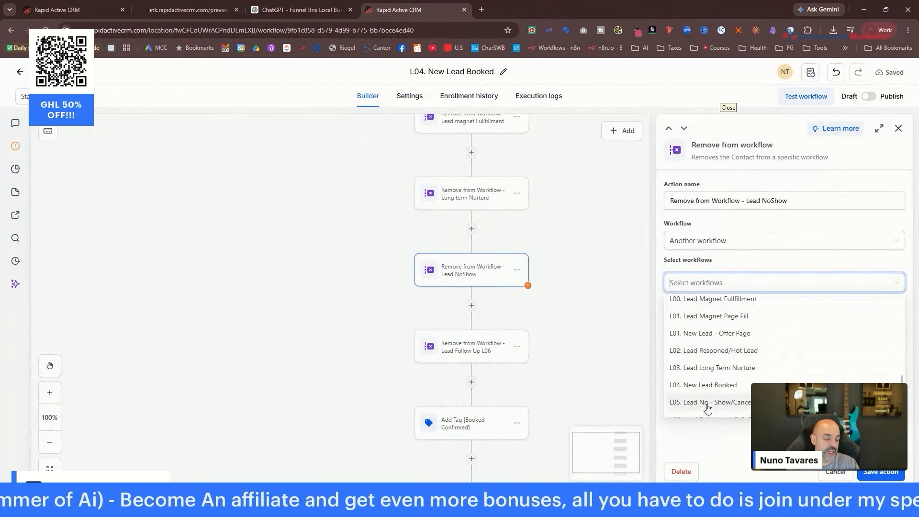
left_click(734, 407)
left_click(881, 473)
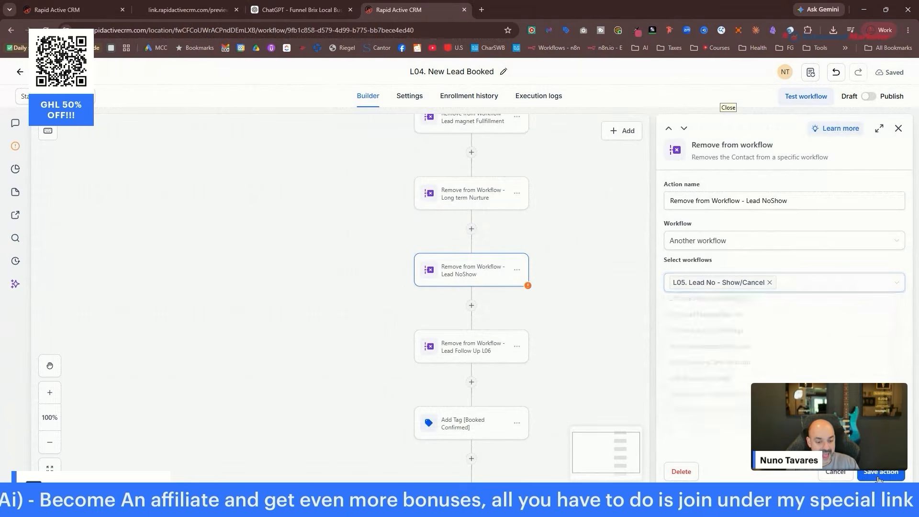
Save the Lead Follow Up L06 removal step and check the Add Tag [Booked Confirmed] step.
left_click(755, 288)
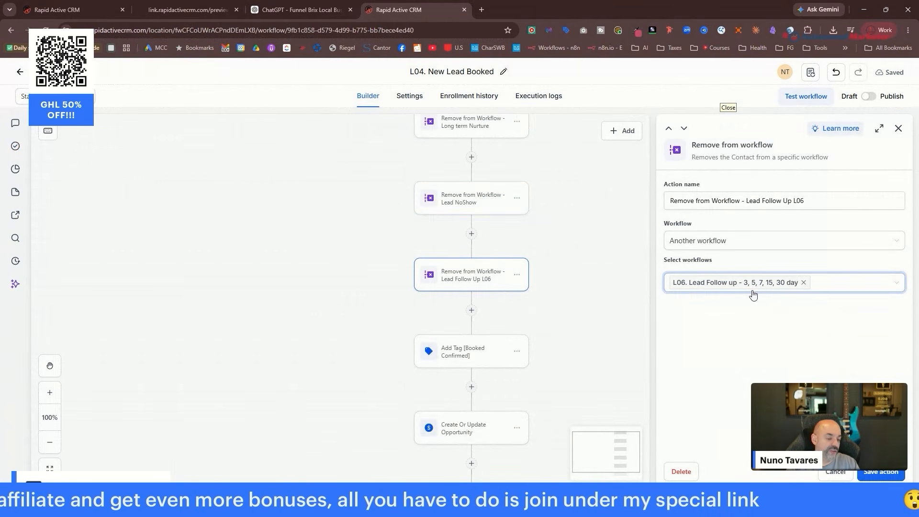
left_click(880, 472)
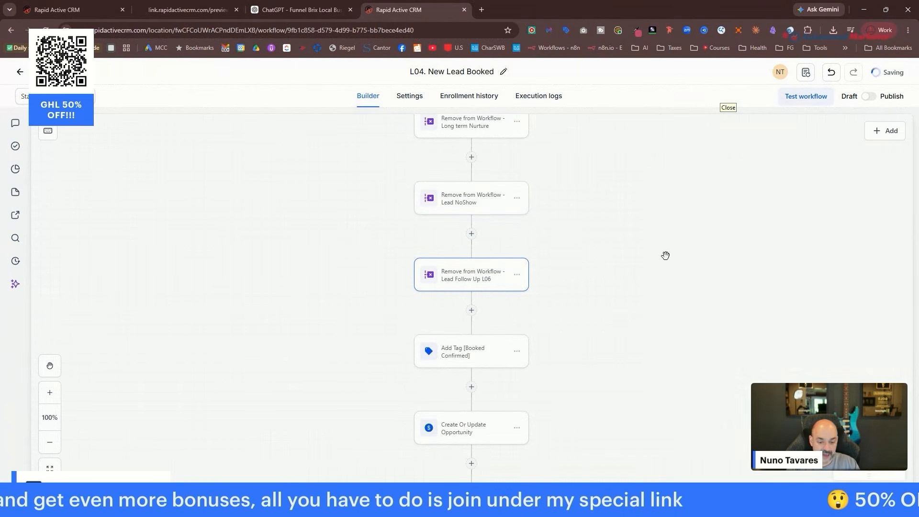
scroll(617, 274, "down", 3)
left_click(493, 279)
left_click(721, 245)
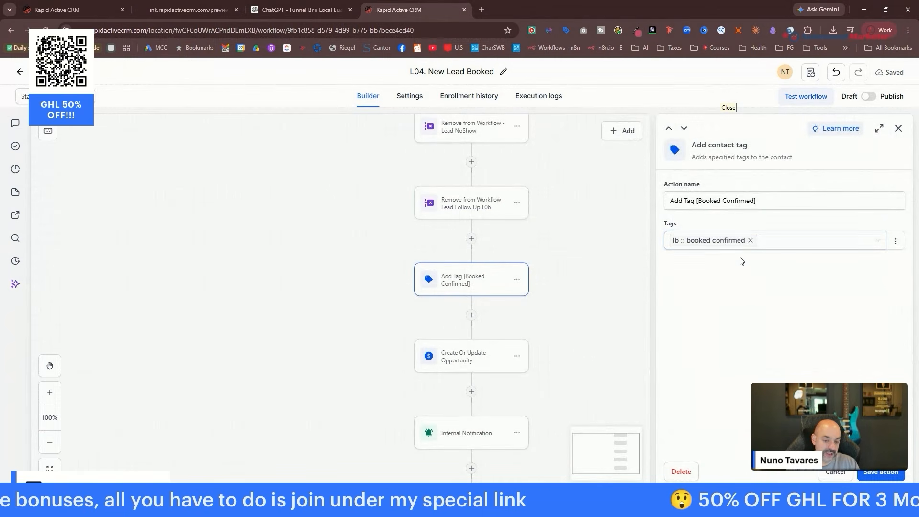
left_click(880, 469)
Review and save the Create Or Update Opportunity step.
scroll(568, 263, "down", 3)
left_click(470, 234)
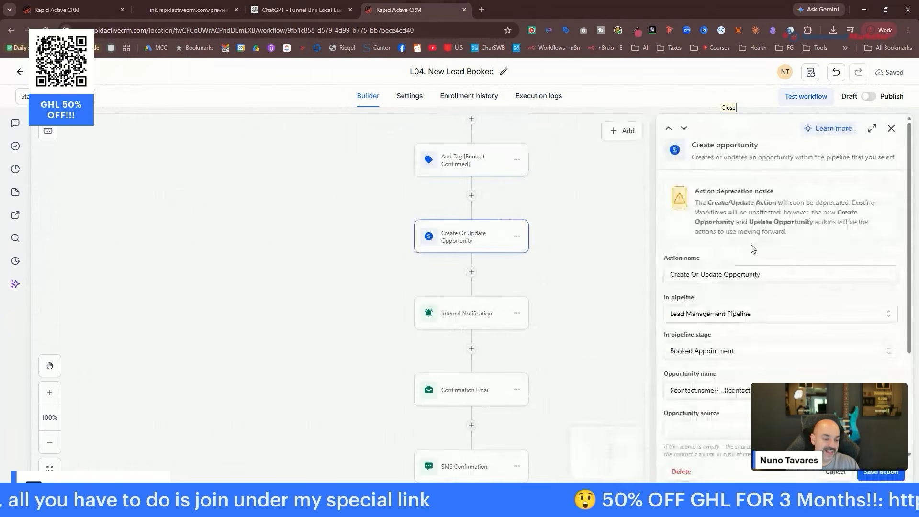
scroll(696, 230, "down", 2)
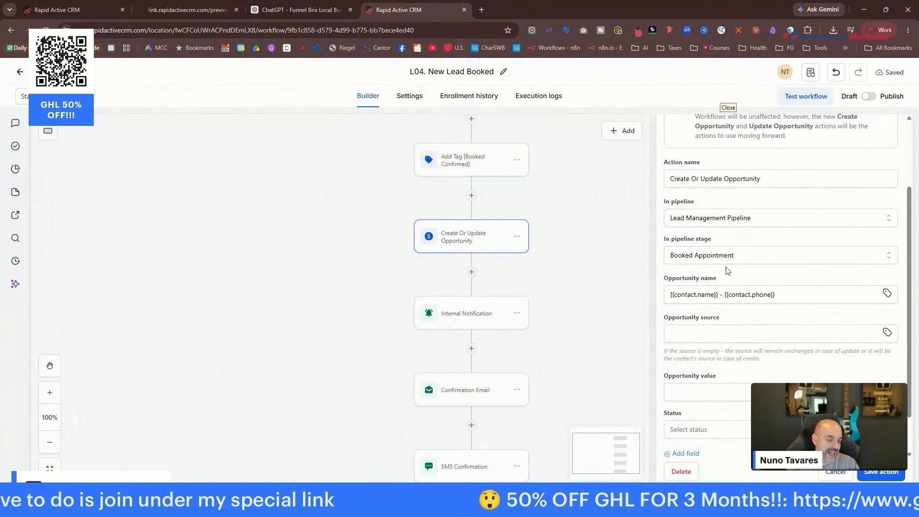
left_click(880, 471)
scroll(498, 274, "down", 1)
Set the Internal Notification step to notify a particular user, the only available one.
left_click(493, 272)
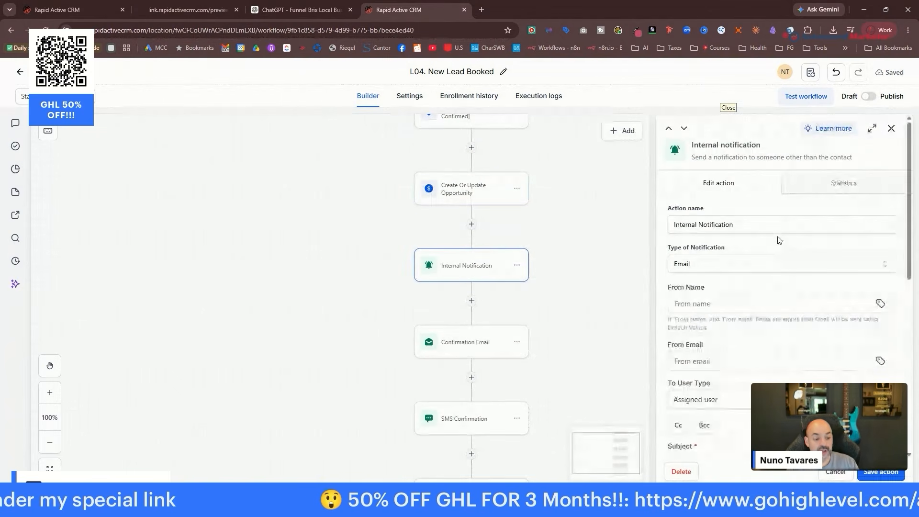
scroll(766, 254, "down", 3)
left_click(744, 256)
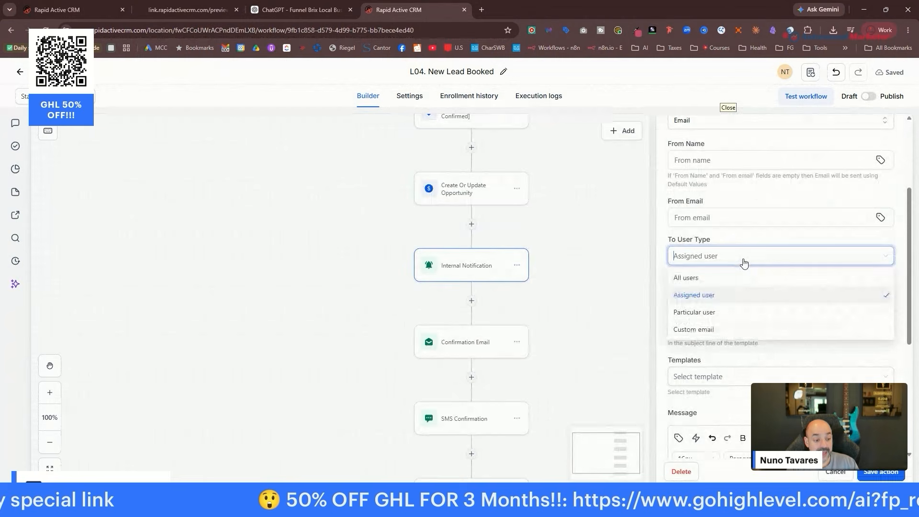
left_click(730, 312)
left_click(739, 300)
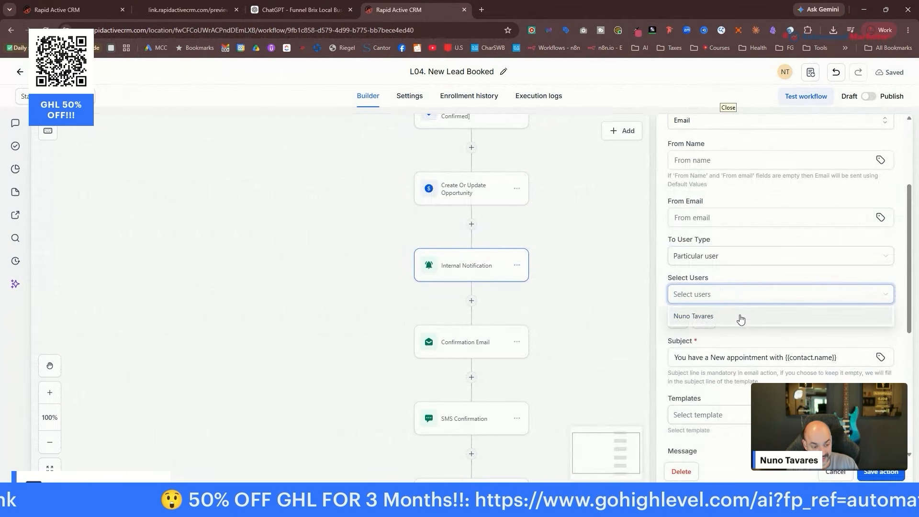
left_click(741, 318)
scroll(763, 322, "down", 4)
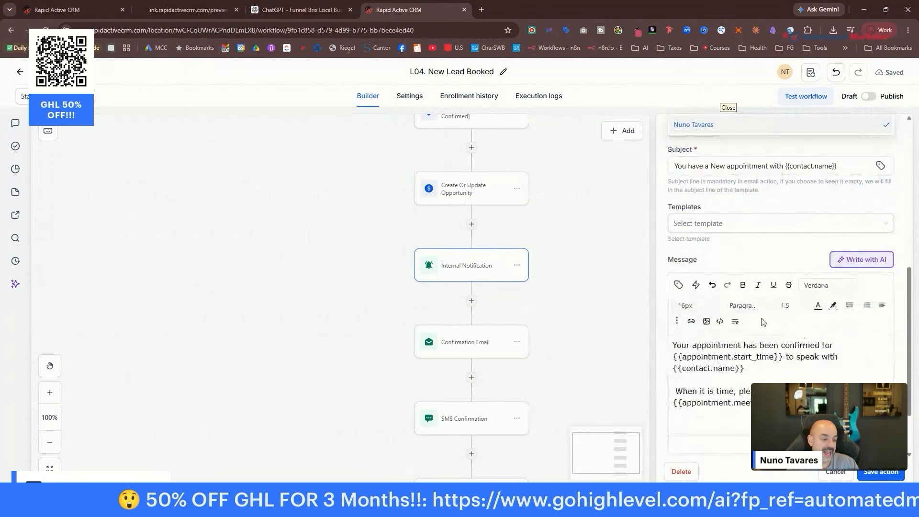
left_click(882, 473)
scroll(488, 249, "down", 2)
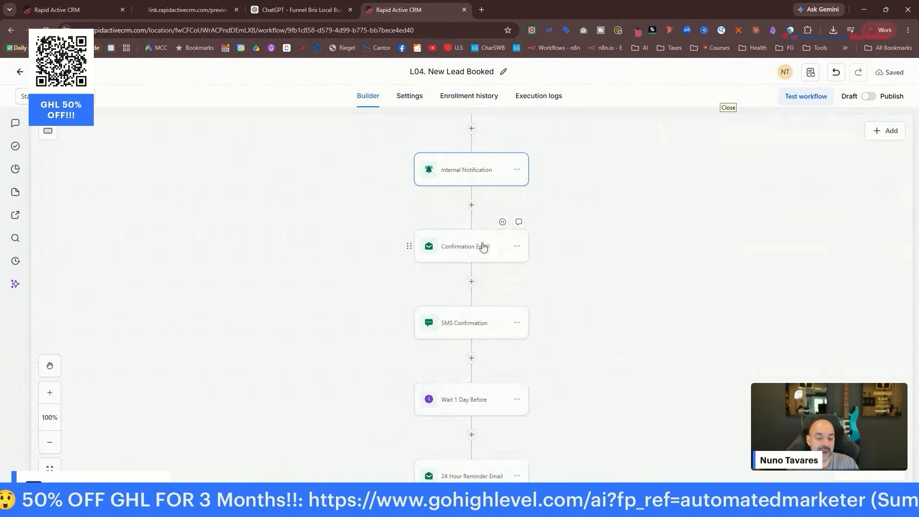
Review and save the Confirmation Email and SMS Confirmation steps.
left_click(488, 248)
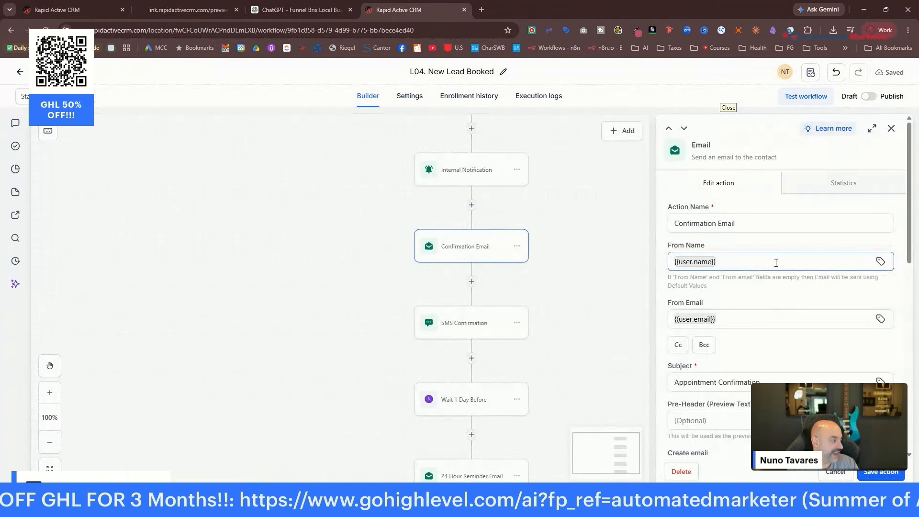
scroll(776, 262, "down", 2)
scroll(780, 277, "down", 5)
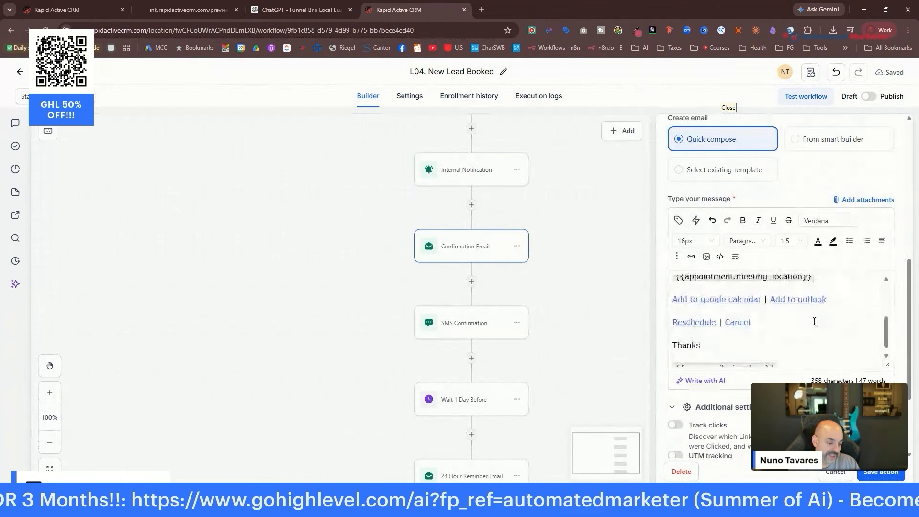
scroll(799, 339, "up", 1)
scroll(799, 338, "down", 1)
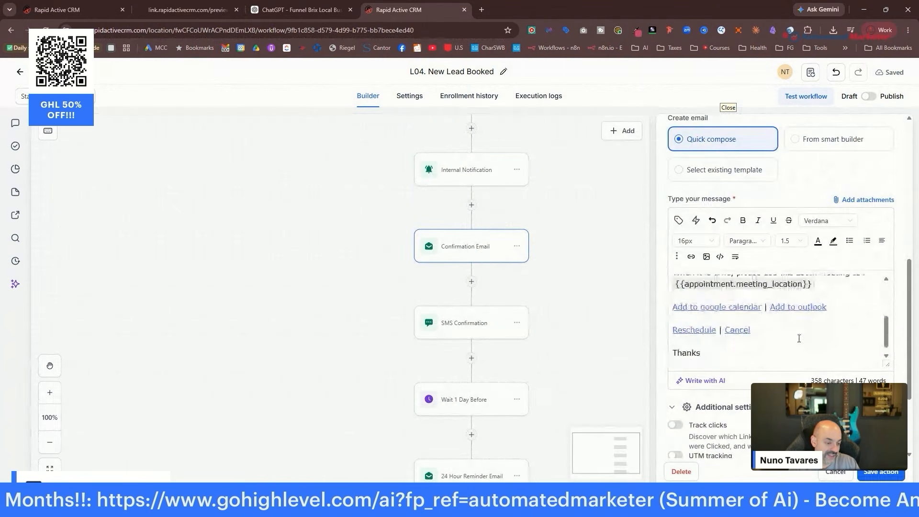
left_click(890, 472)
left_click(476, 328)
scroll(734, 267, "down", 3)
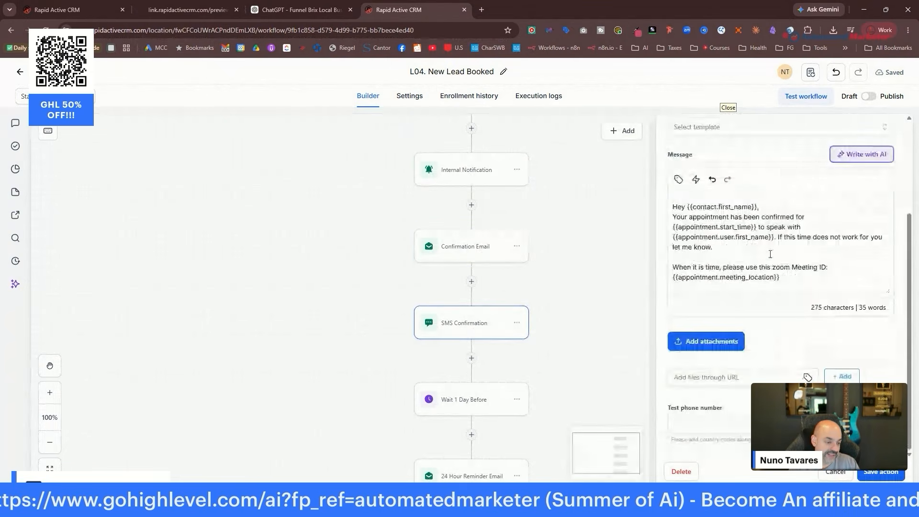
left_click(879, 472)
scroll(540, 312, "down", 3)
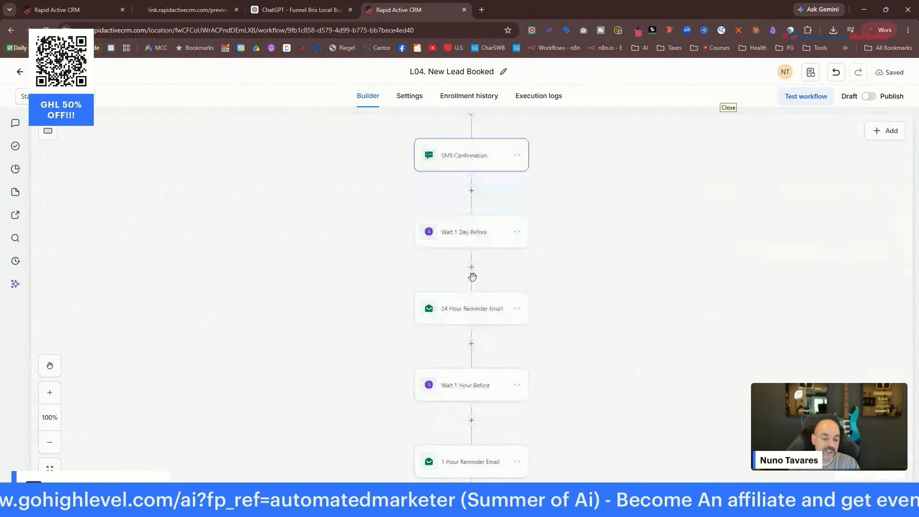
Review the 24 Hour, 1 Hour and 15-minute reminder and notification steps.
left_click(463, 307)
scroll(779, 301, "down", 8)
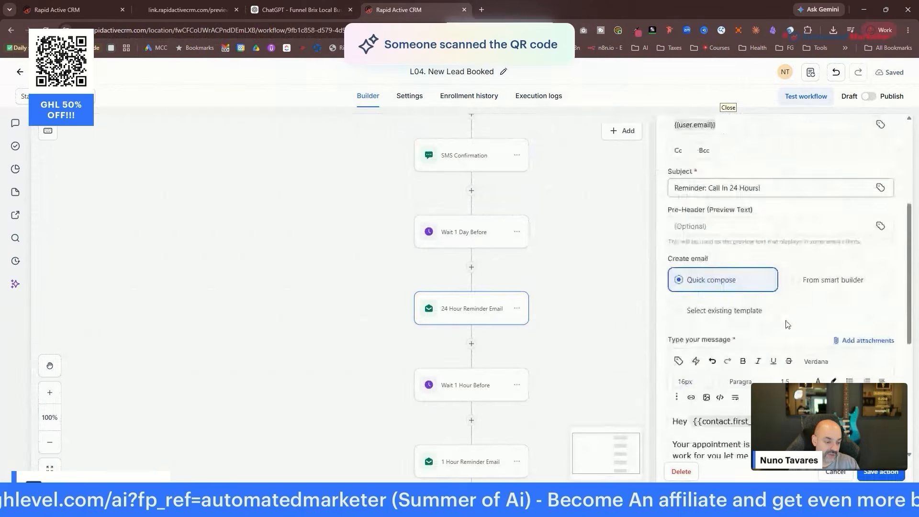
scroll(507, 296, "down", 3)
left_click(526, 302)
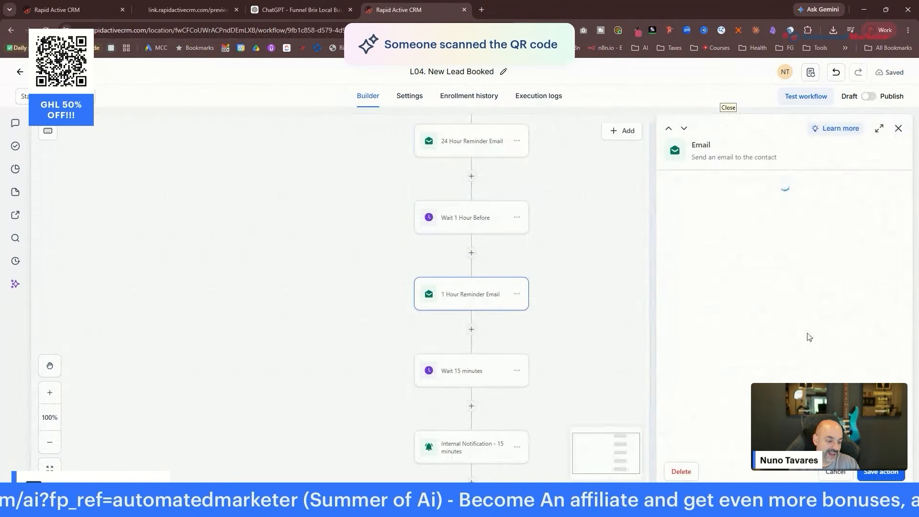
scroll(809, 336, "down", 3)
scroll(508, 321, "down", 3)
left_click(493, 327)
scroll(790, 282, "down", 1)
scroll(789, 282, "down", 5)
left_click(479, 404)
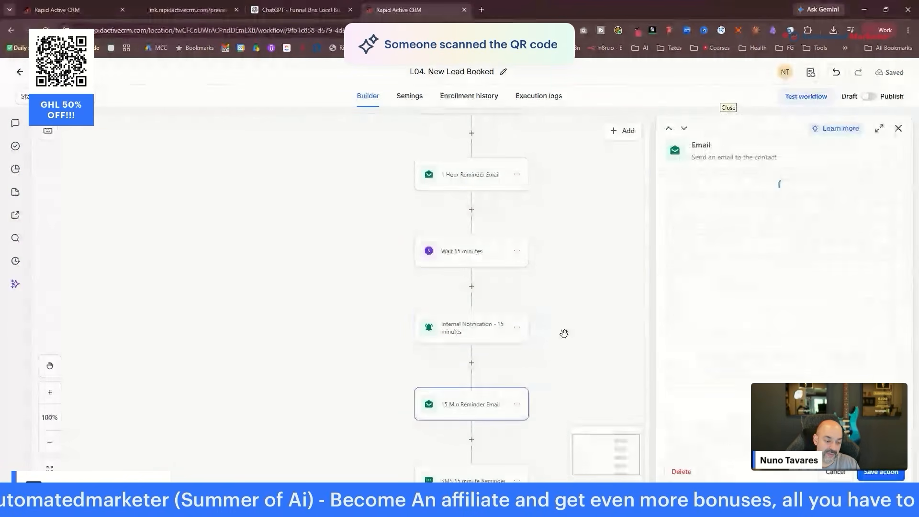
scroll(595, 282, "down", 3)
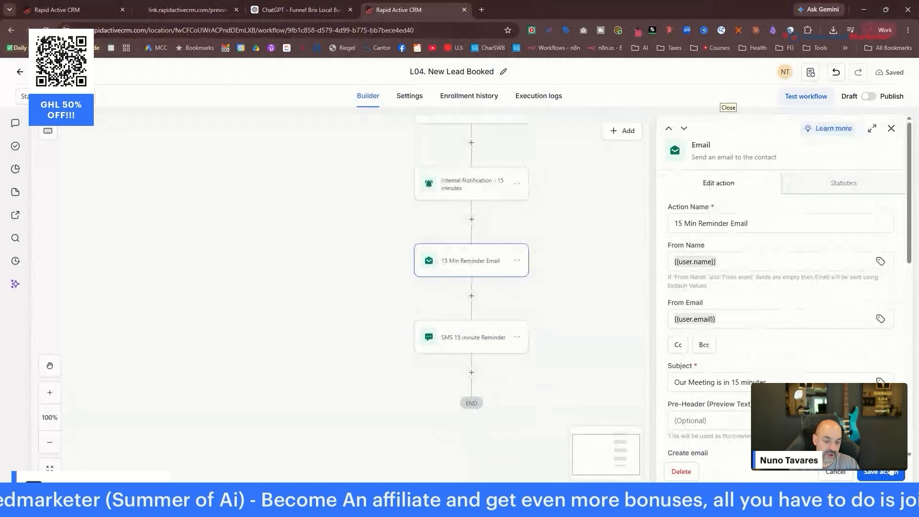
Publish the L04. New Lead Booked workflow and go back to the workflows list.
left_click(892, 128)
left_click(868, 97)
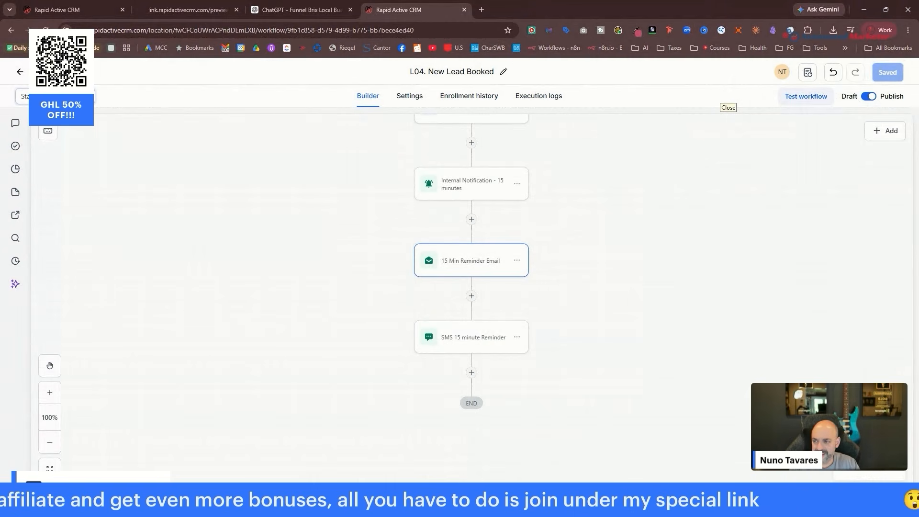
left_click(46, 72)
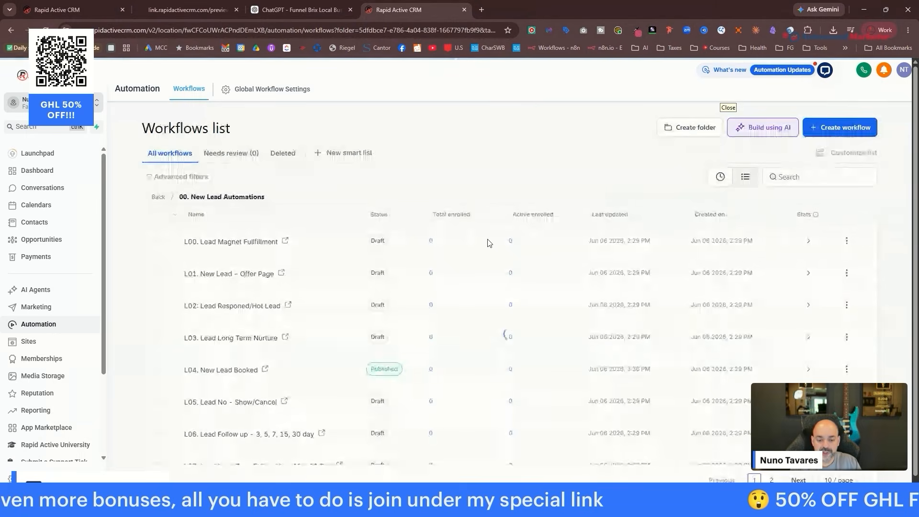
In the L05 Lead No-Show/Cancel workflow, add an 'In calendar' company-calendar filter to the No Show trigger.
scroll(268, 355, "down", 2)
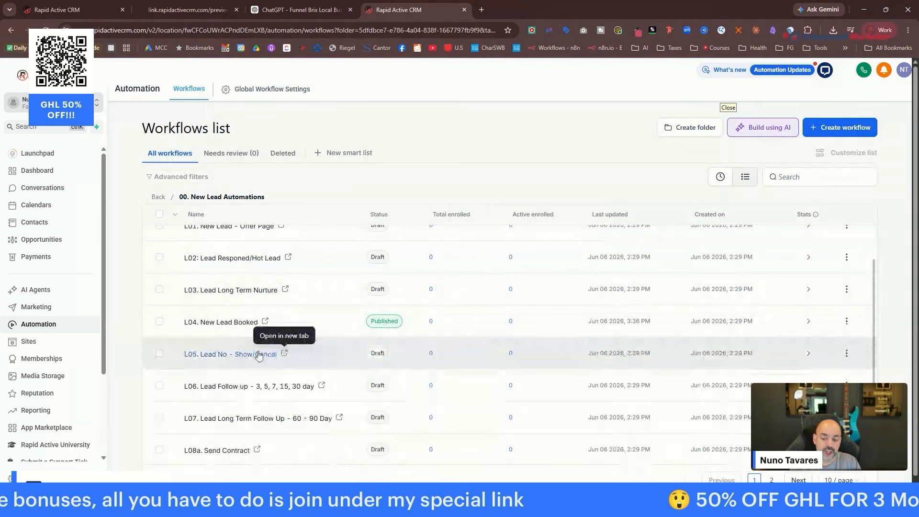
left_click(266, 354)
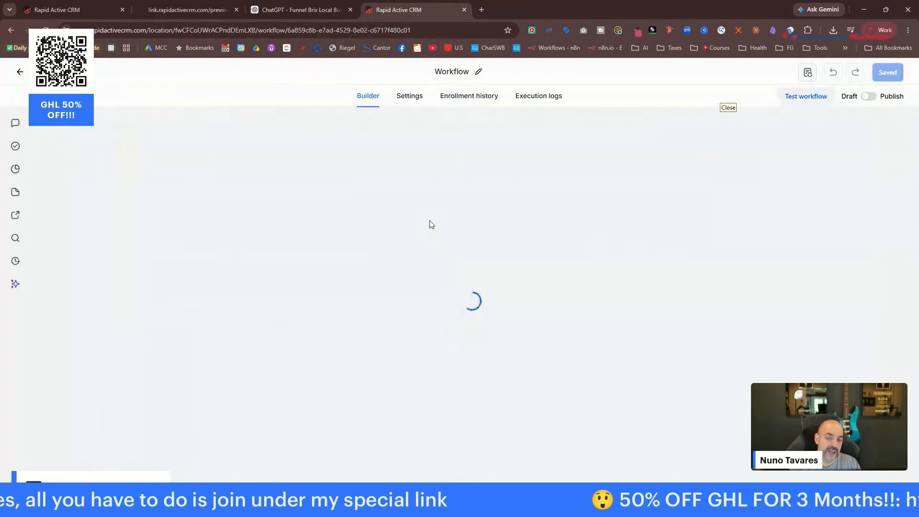
left_click(356, 163)
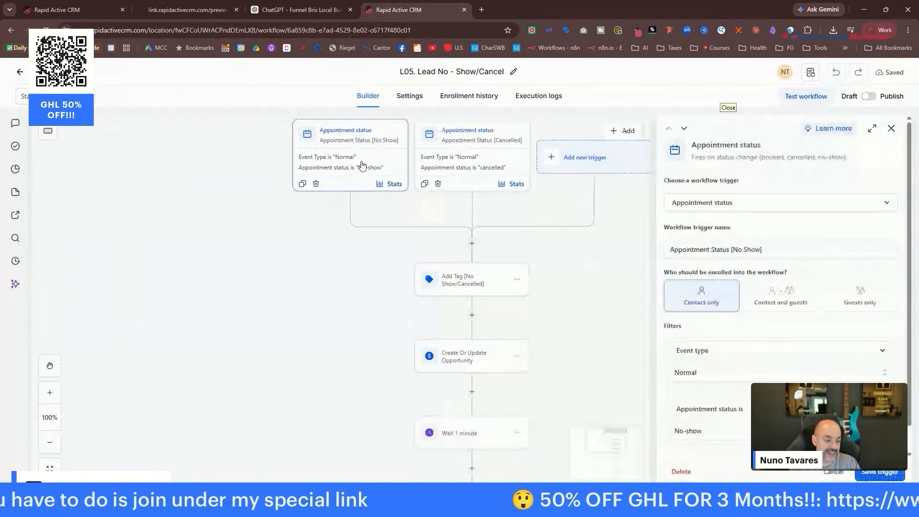
scroll(781, 306, "down", 2)
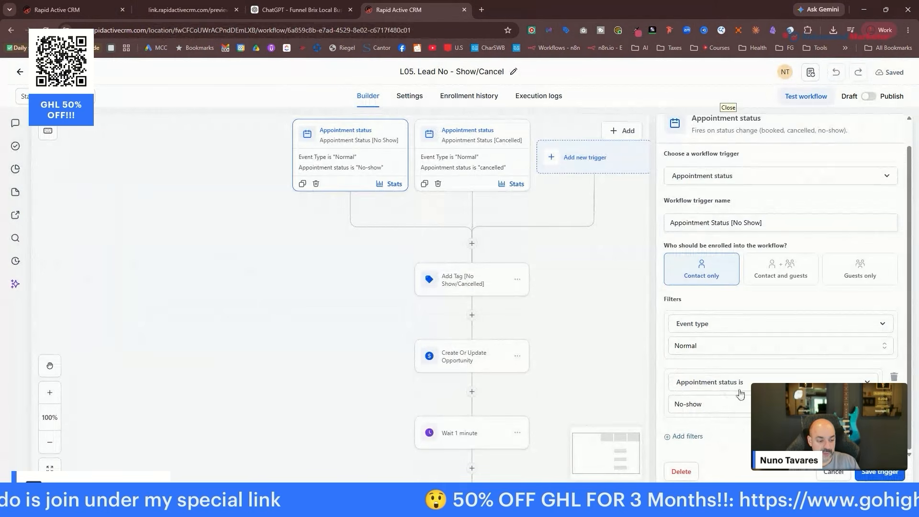
left_click(689, 436)
scroll(713, 421, "down", 2)
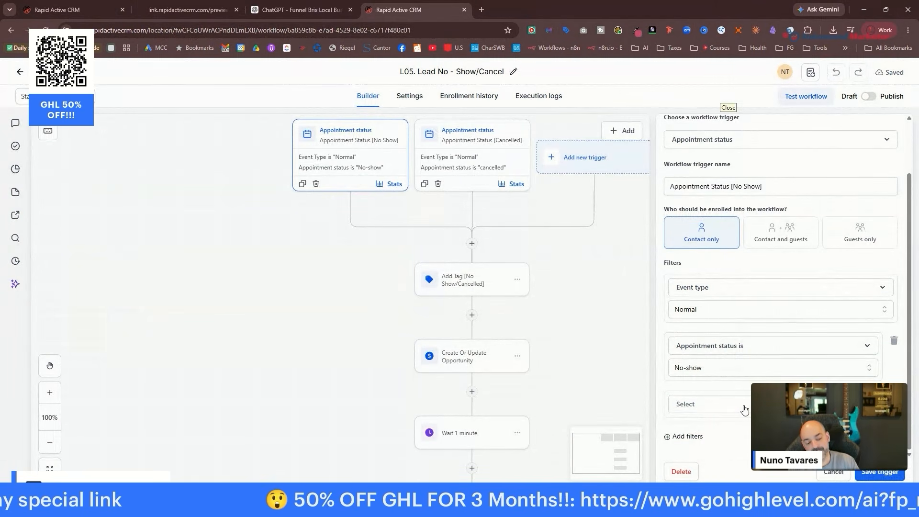
left_click(744, 410)
left_click(737, 396)
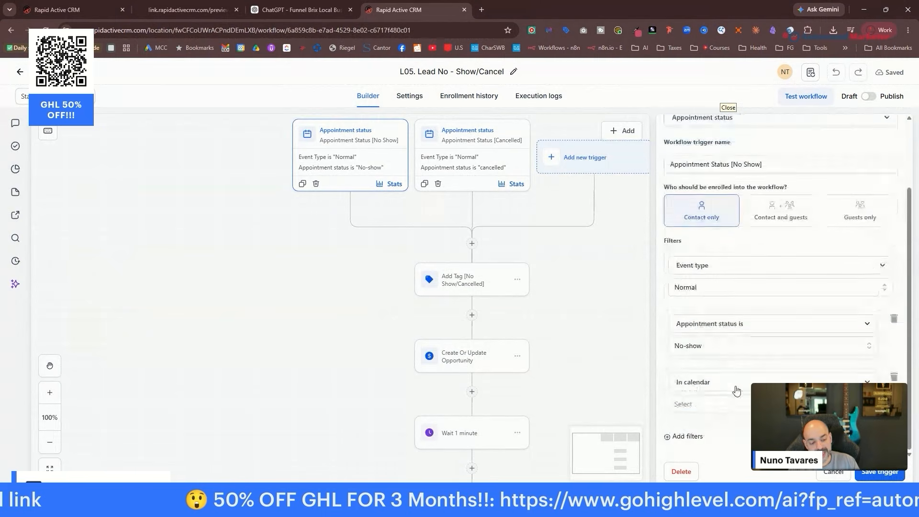
left_click(733, 402)
left_click(708, 428)
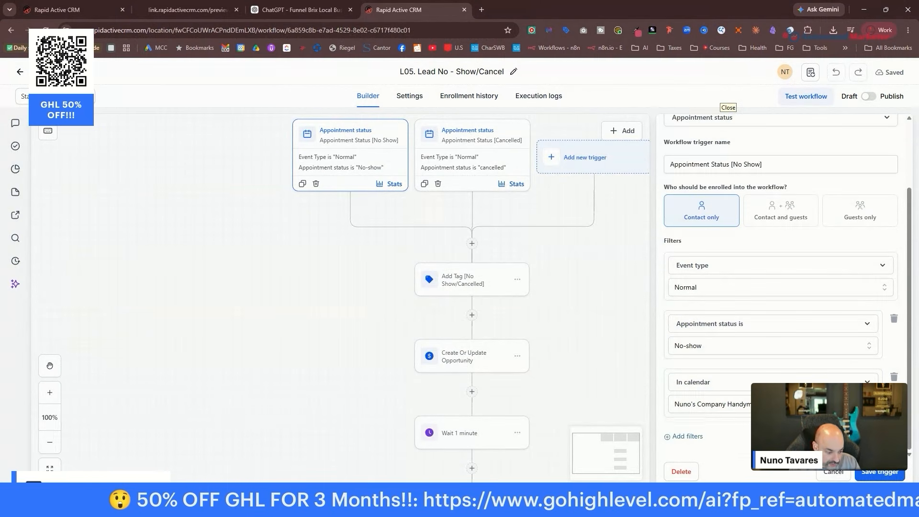
left_click(896, 478)
Add the same 'In calendar' company-calendar filter to the Cancelled trigger and save it.
left_click(513, 185)
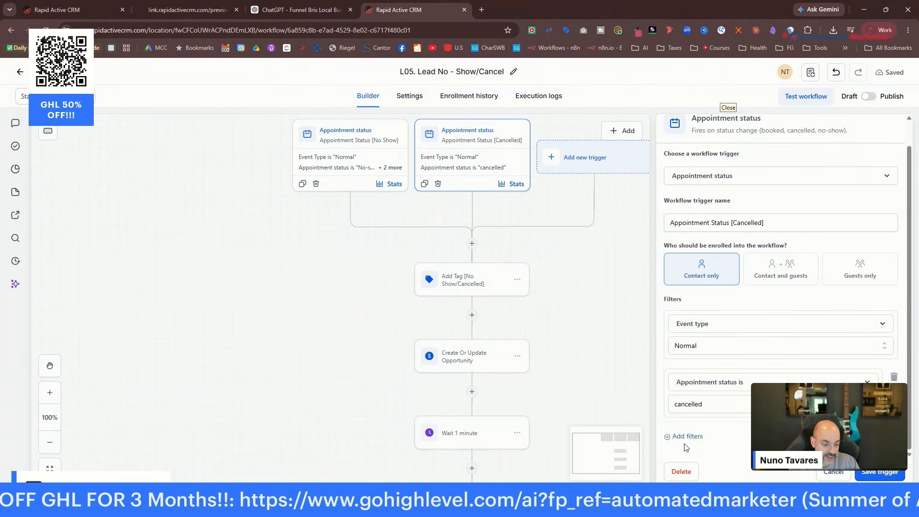
left_click(694, 439)
left_click(717, 437)
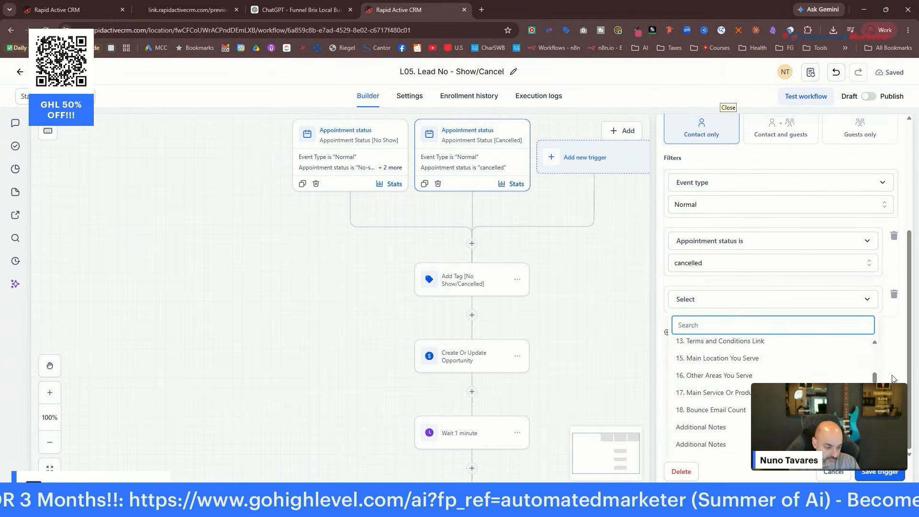
left_click(738, 399)
left_click(732, 401)
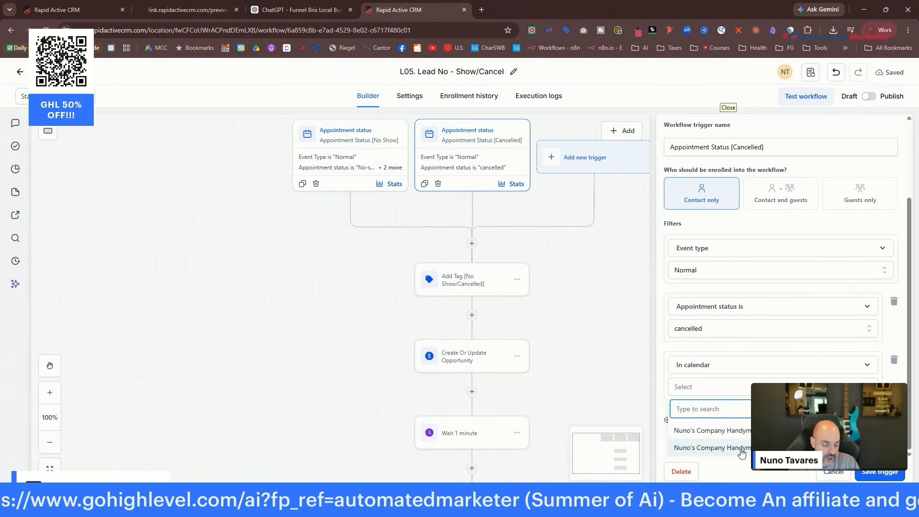
left_click(741, 432)
left_click(879, 474)
Review the Add Tag, Opportunity, Email #1, Wait 5 Min, SMS #1, Wait 1 Day and Email #2 actions.
scroll(624, 296, "down", 1)
left_click(472, 233)
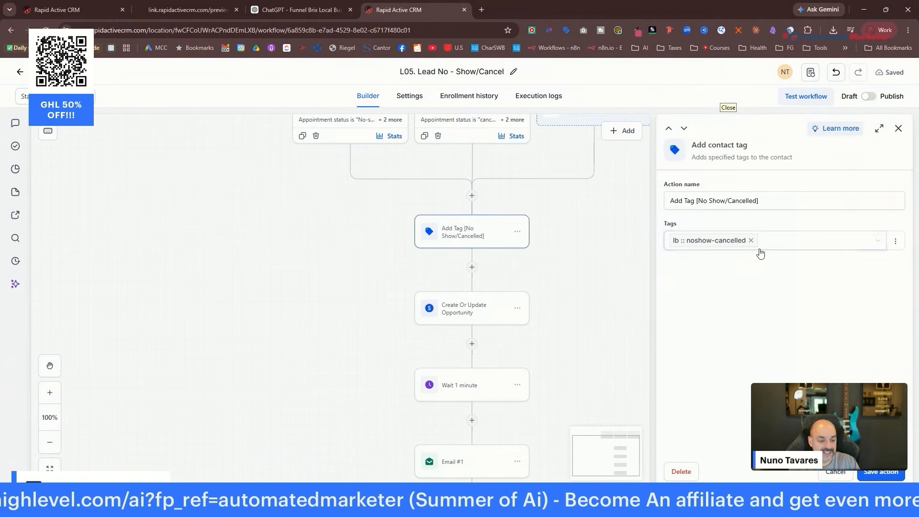
left_click(469, 310)
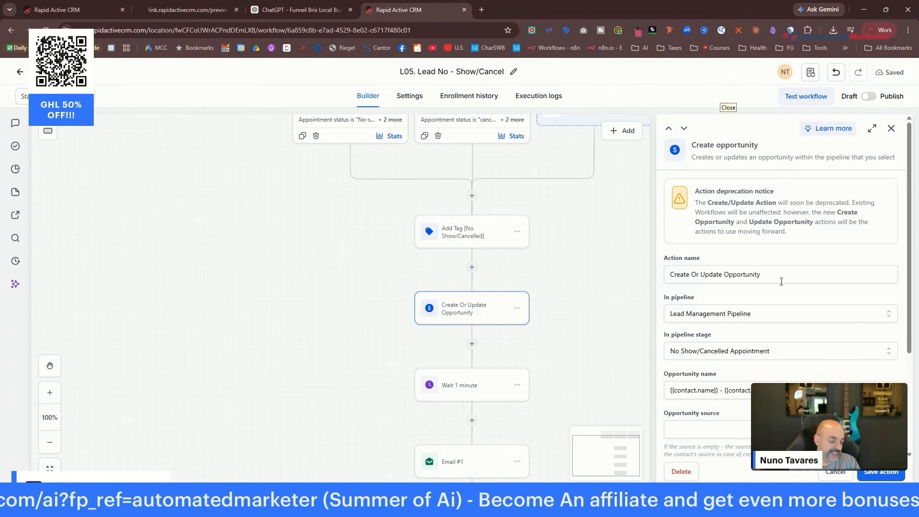
scroll(524, 307, "down", 2)
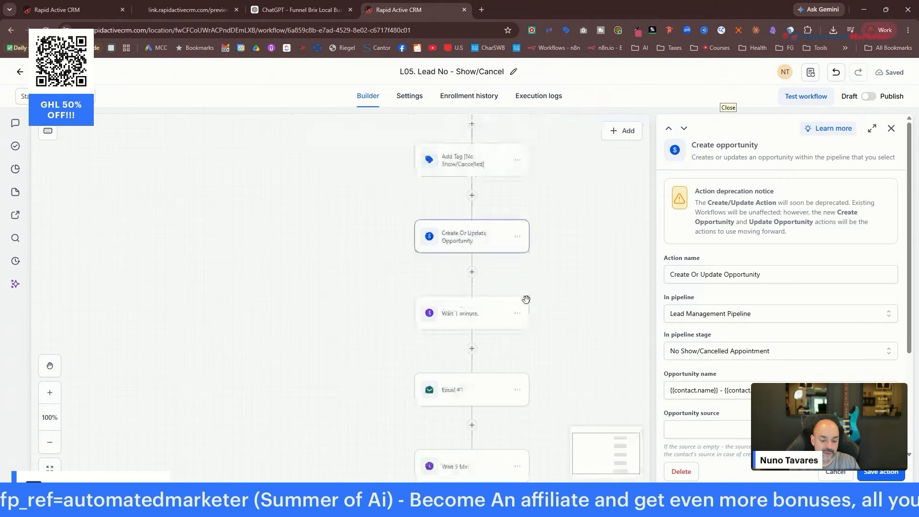
left_click(476, 344)
scroll(800, 294, "down", 10)
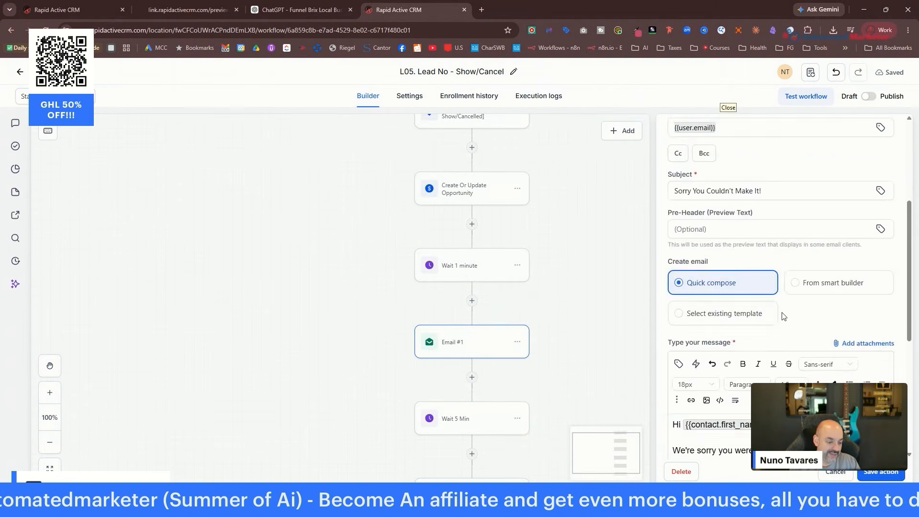
scroll(644, 332, "down", 1)
left_click(483, 352)
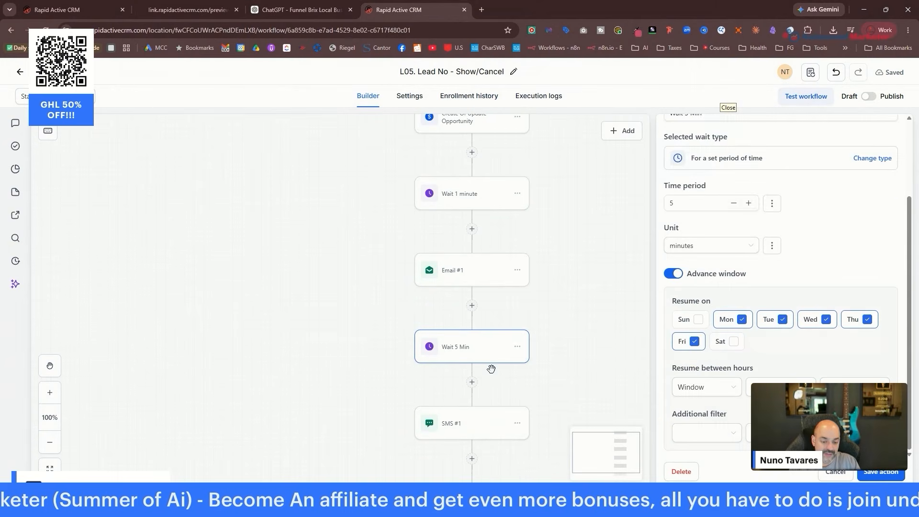
left_click(497, 417)
scroll(526, 378, "down", 2)
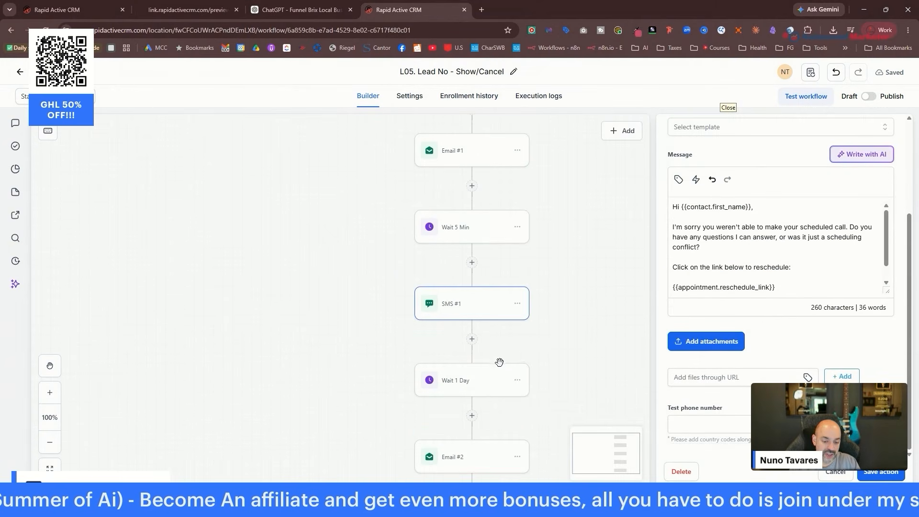
left_click(500, 378)
scroll(500, 376, "down", 2)
left_click(474, 345)
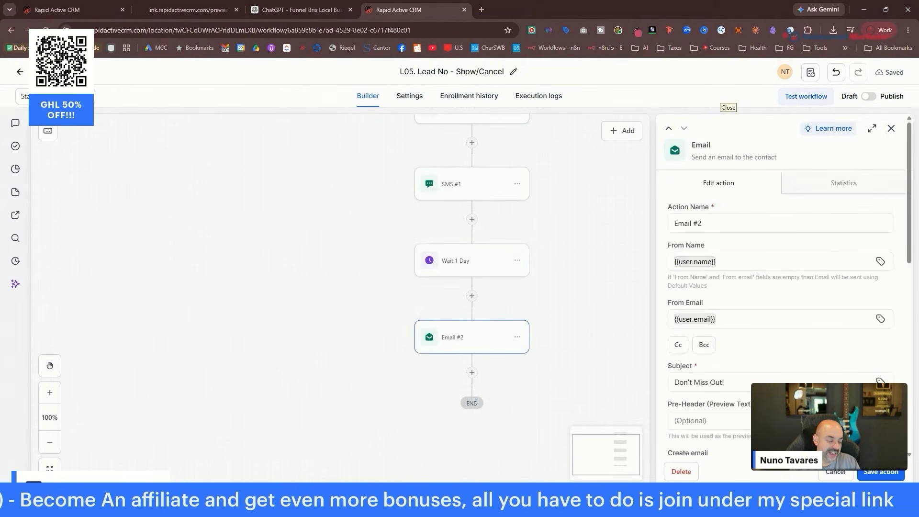
left_click(882, 472)
Publish and save the workflow, then return to the workflows list.
left_click(869, 97)
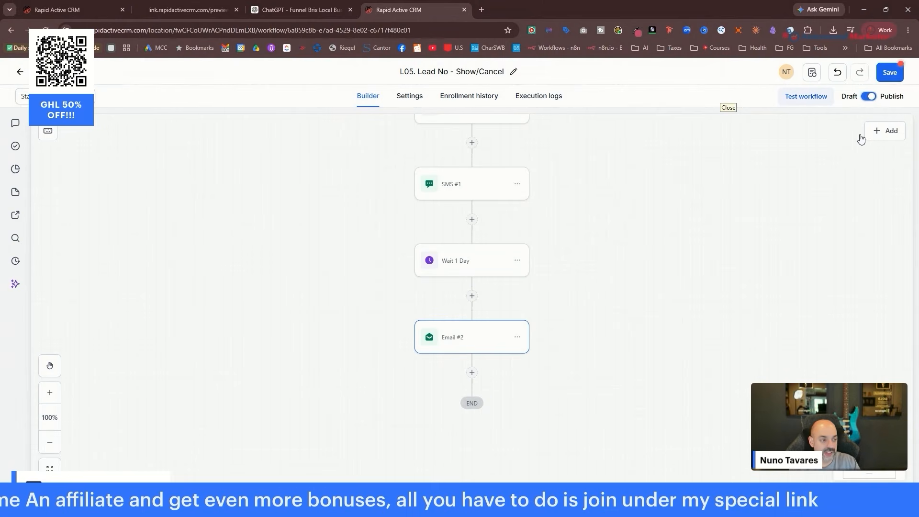
left_click(889, 74)
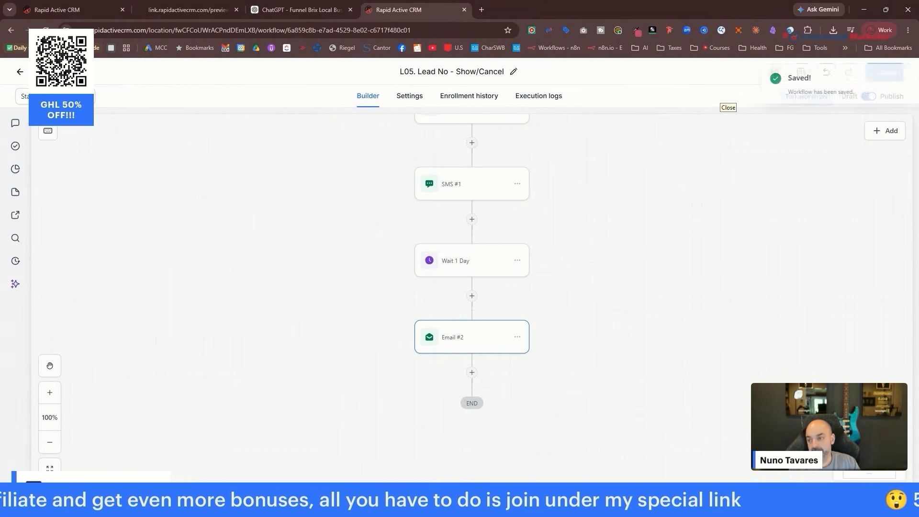
left_click(20, 72)
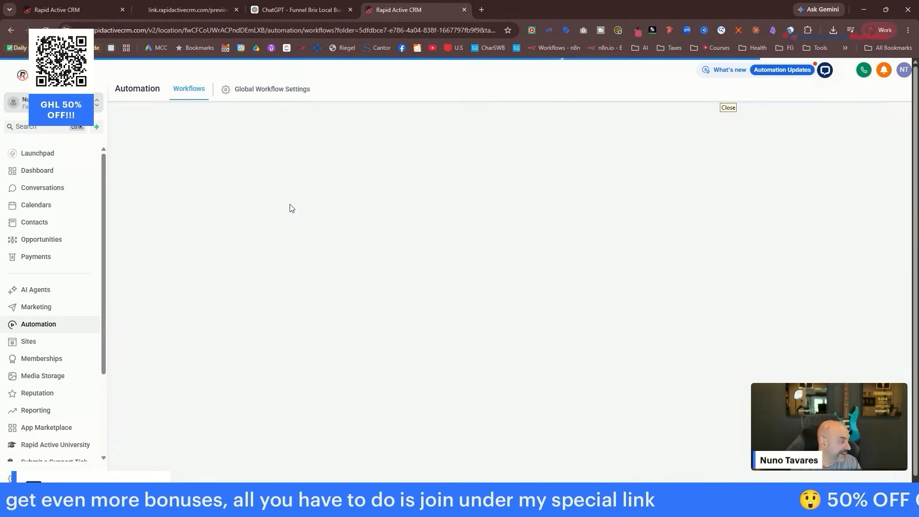
Open the 'L06. Lead Follow up - 3, 5, 7, 15, 30 day' workflow's Email #1 # 3 Days Later node.
scroll(294, 207, "down", 3)
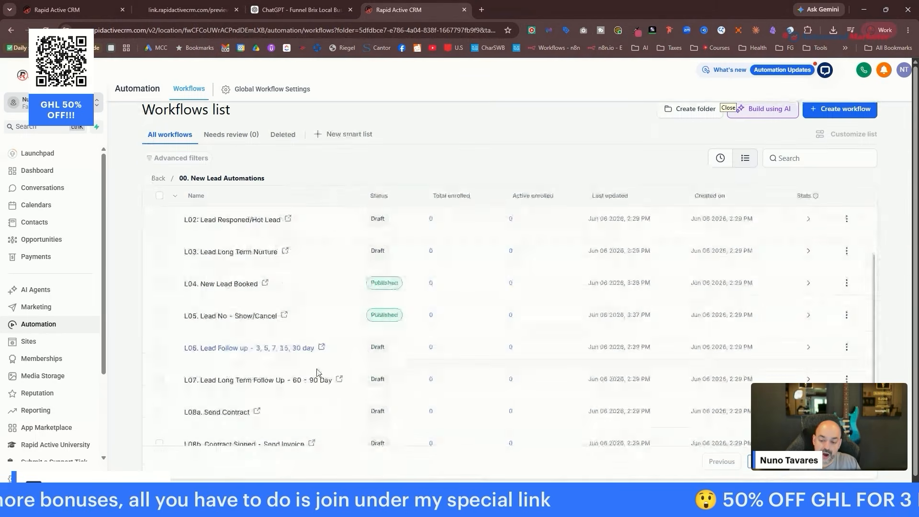
left_click(312, 327)
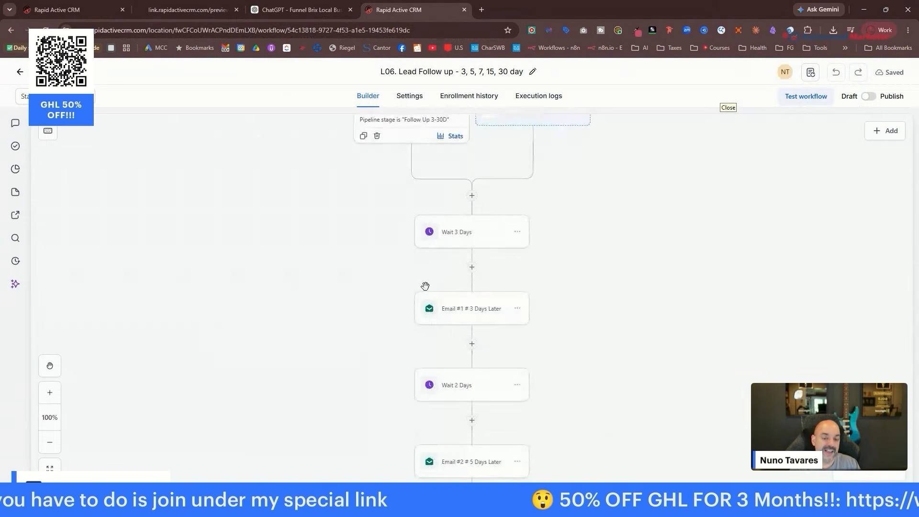
scroll(636, 230, "up", 2)
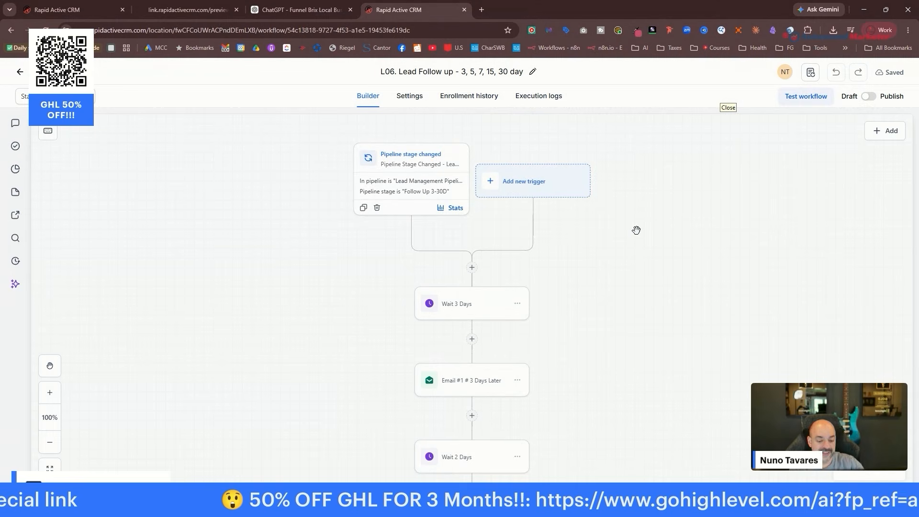
left_click(456, 378)
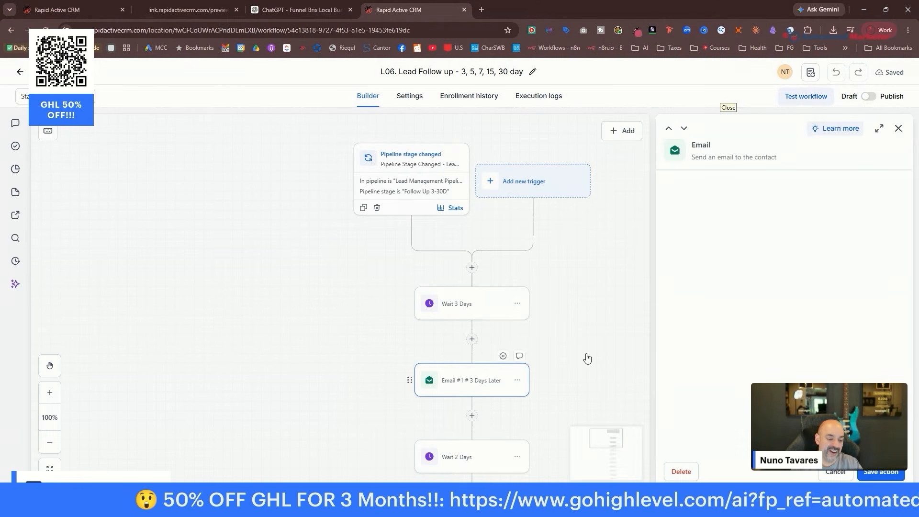
scroll(767, 277, "down", 4)
scroll(715, 307, "down", 1)
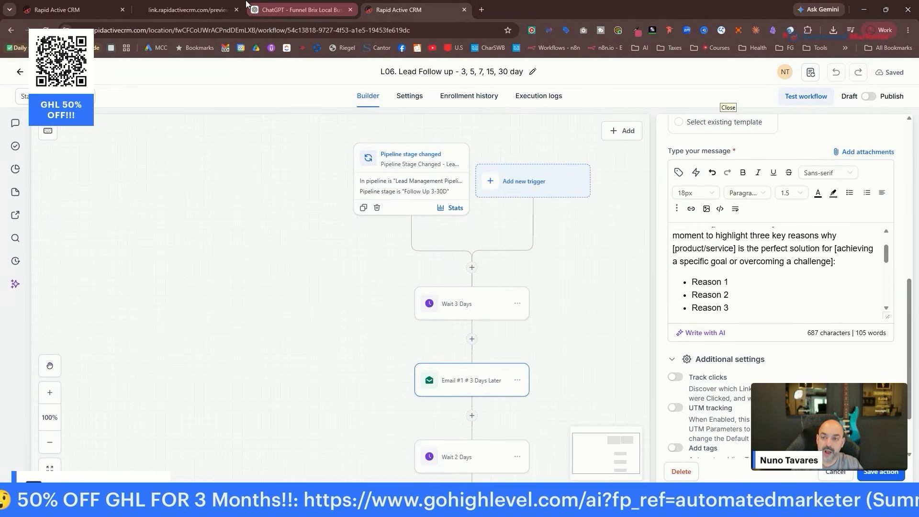
left_click(294, 10)
Find the Day 3 email in ChatGPT and copy its subject 'Those Small Repairs Add Up Fast'.
scroll(578, 206, "down", 2)
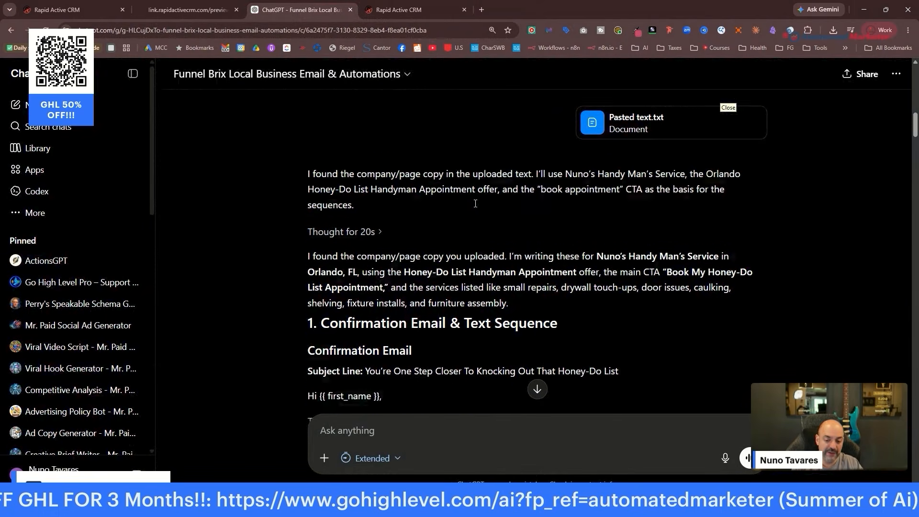
scroll(578, 206, "down", 10)
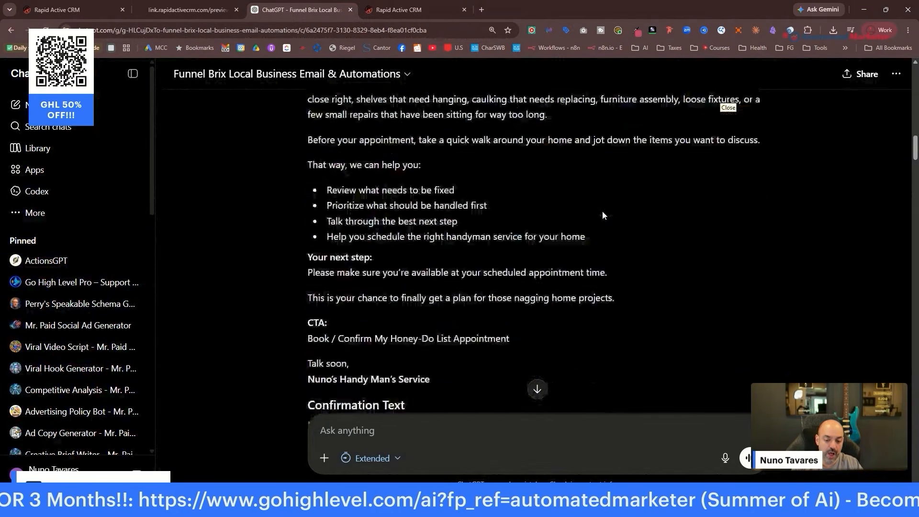
scroll(603, 215, "down", 12)
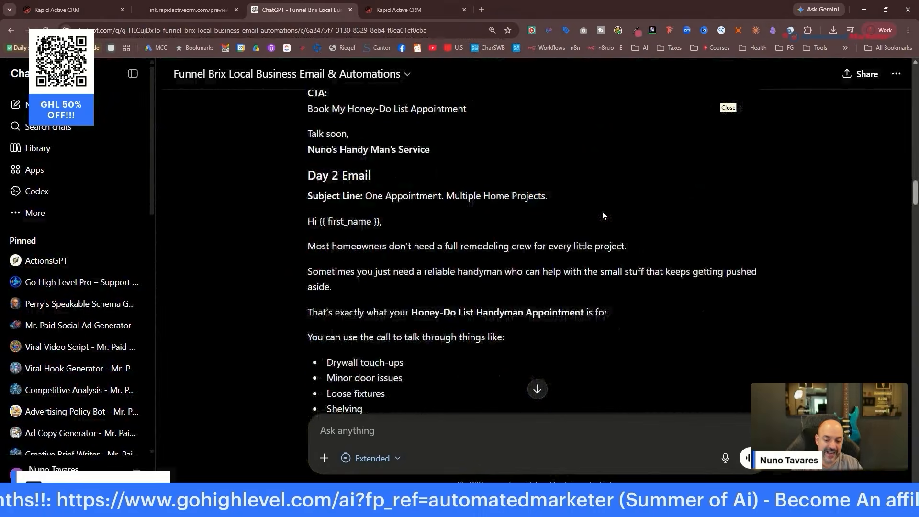
scroll(602, 213, "up", 4)
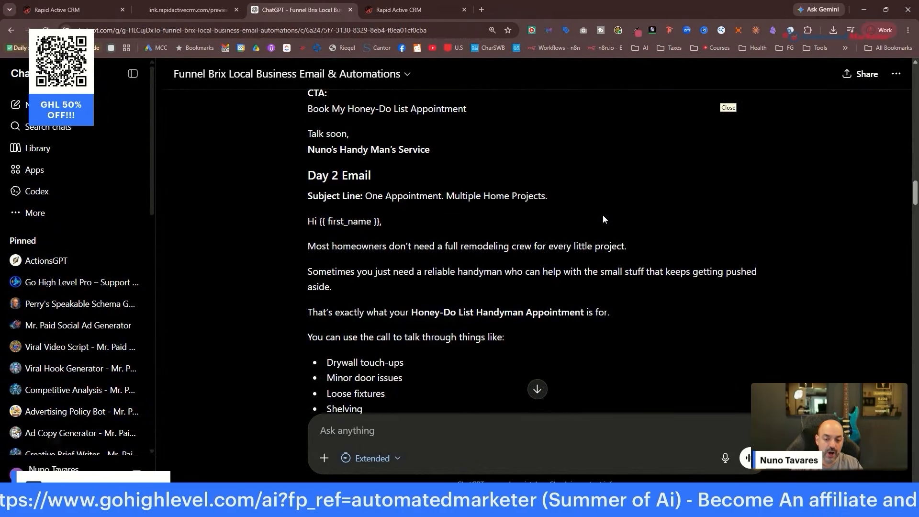
scroll(448, 210, "up", 11)
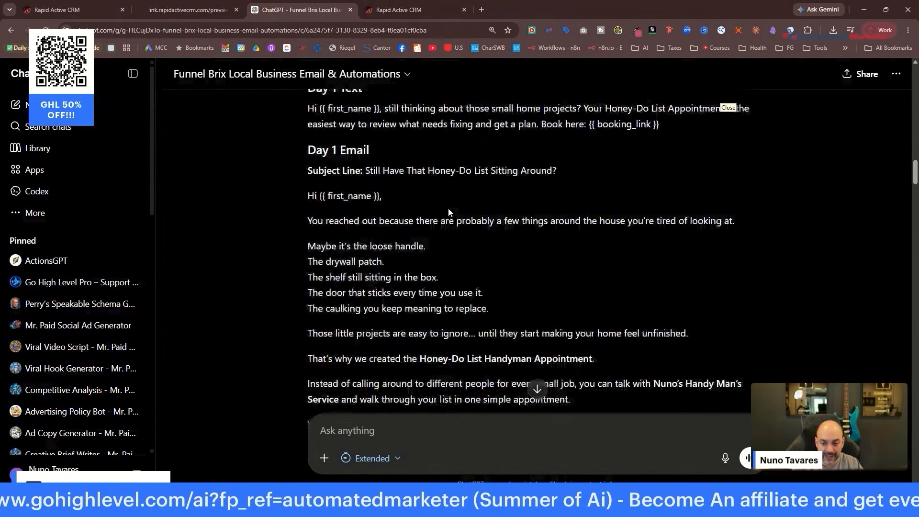
scroll(448, 210, "up", 2)
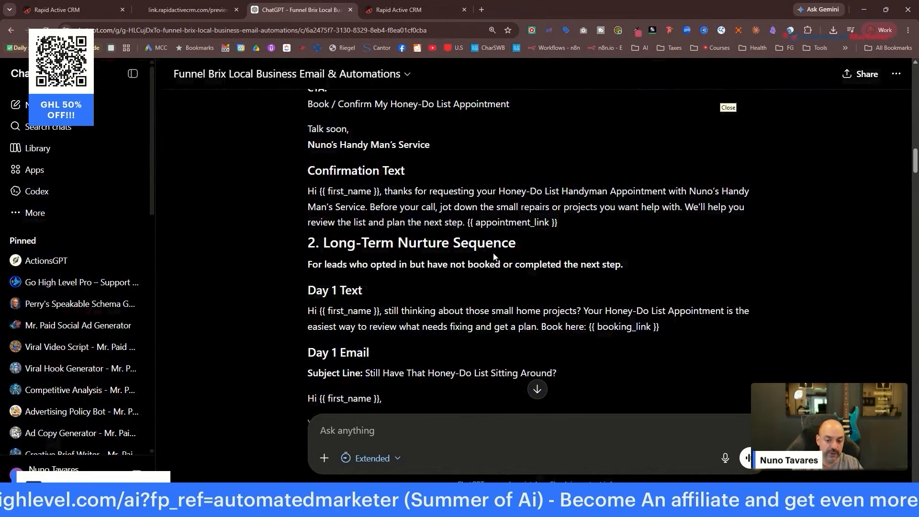
scroll(494, 257, "up", 12)
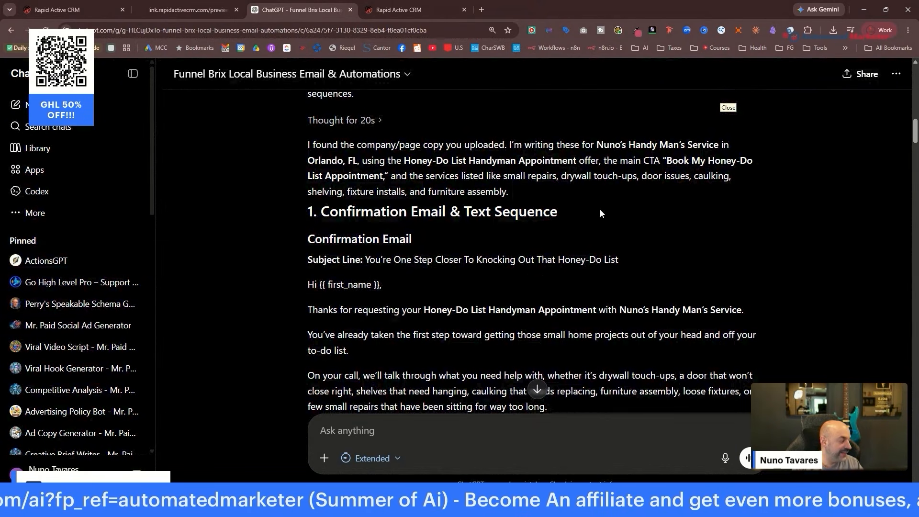
scroll(521, 207, "down", 20)
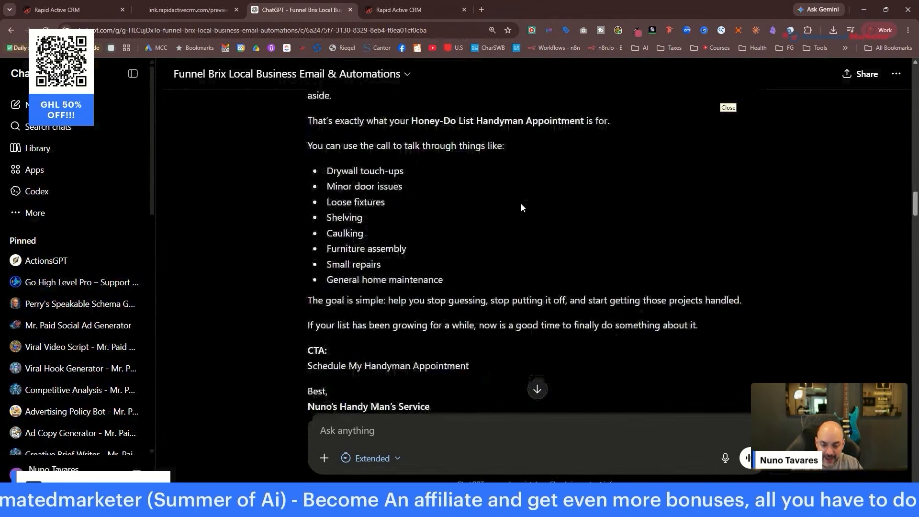
scroll(521, 203, "down", 20)
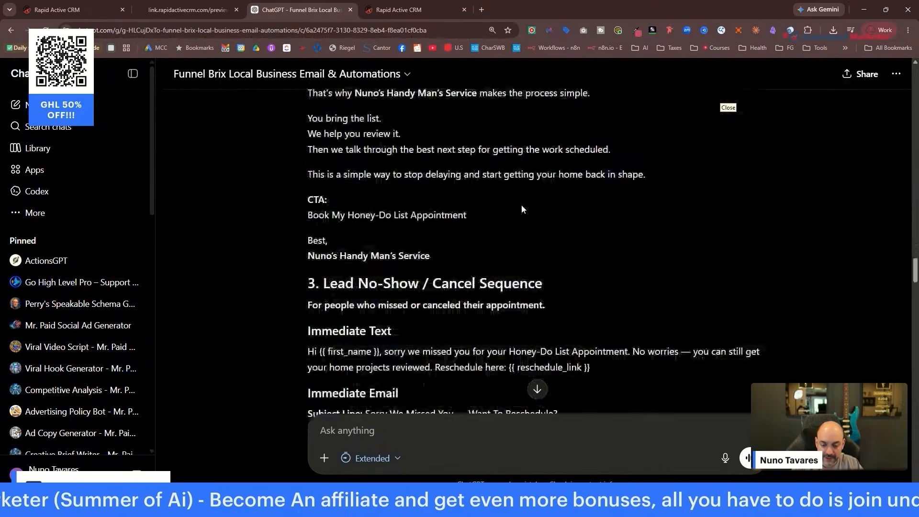
scroll(522, 206, "down", 20)
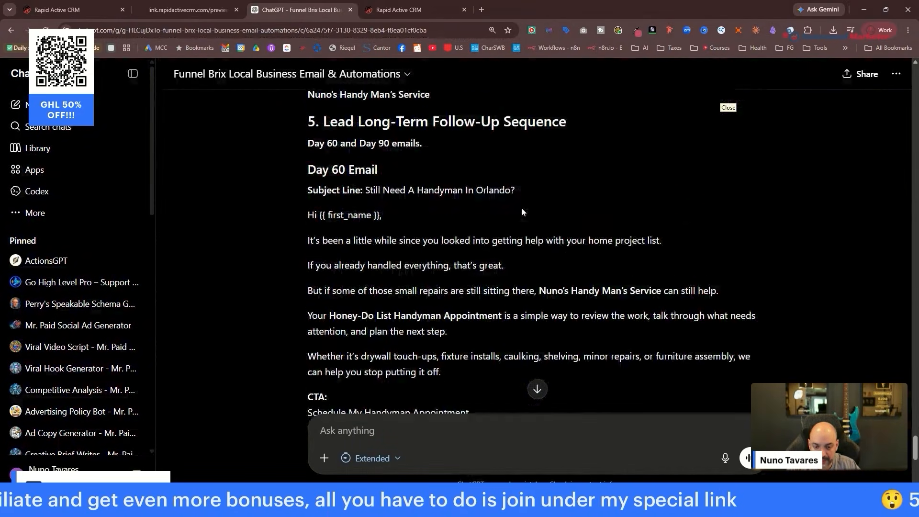
scroll(521, 209, "up", 5)
scroll(521, 211, "down", 2)
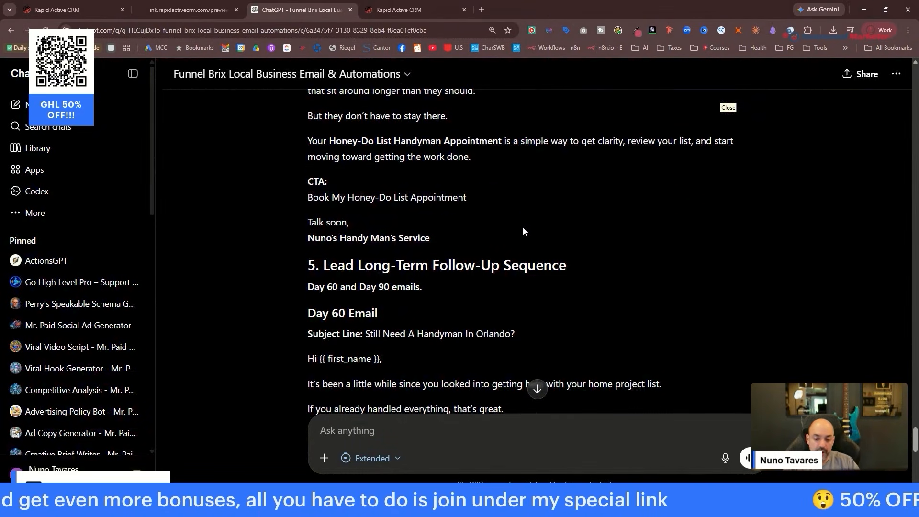
scroll(417, 211, "up", 20)
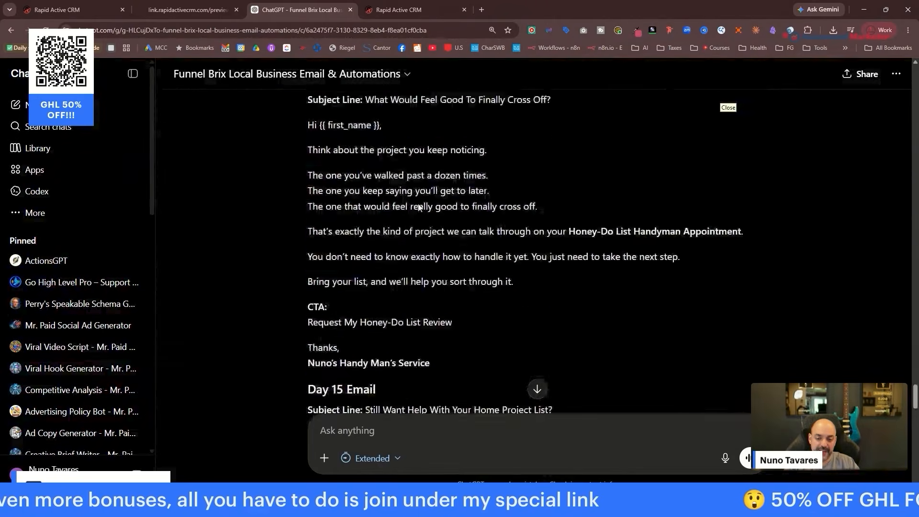
scroll(417, 203, "up", 14)
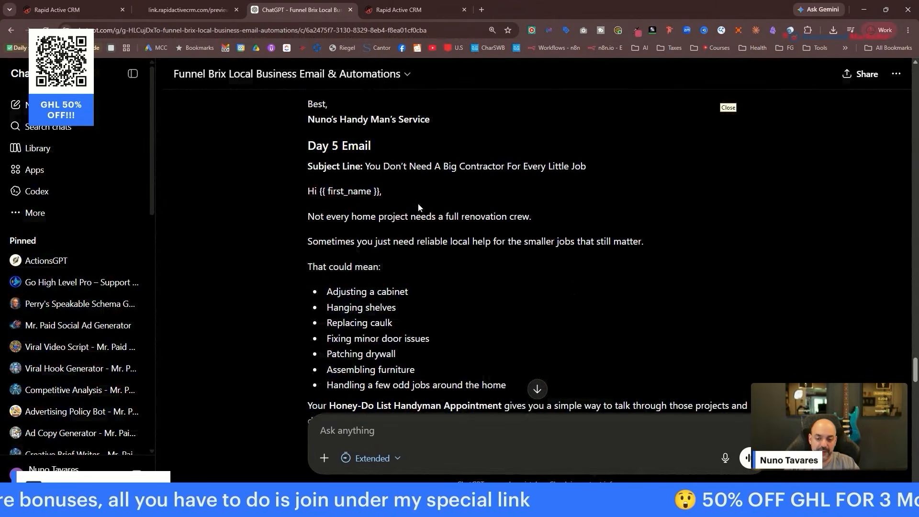
scroll(418, 206, "up", 4)
scroll(524, 148, "down", 1)
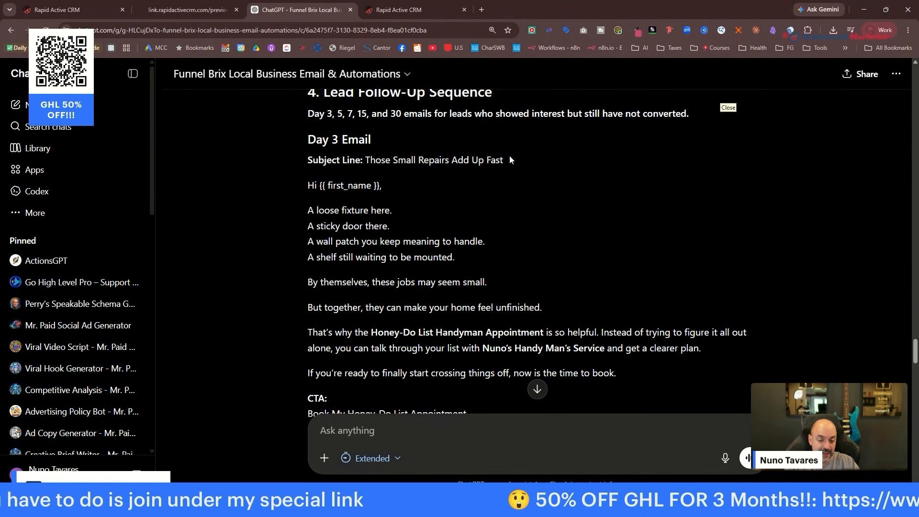
left_click_drag(509, 159, 377, 160)
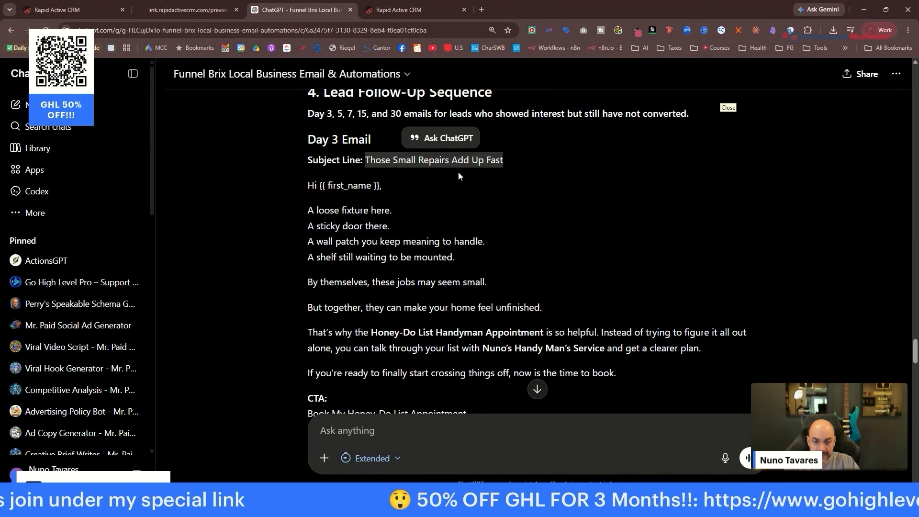
left_click(382, 10)
scroll(787, 302, "up", 6)
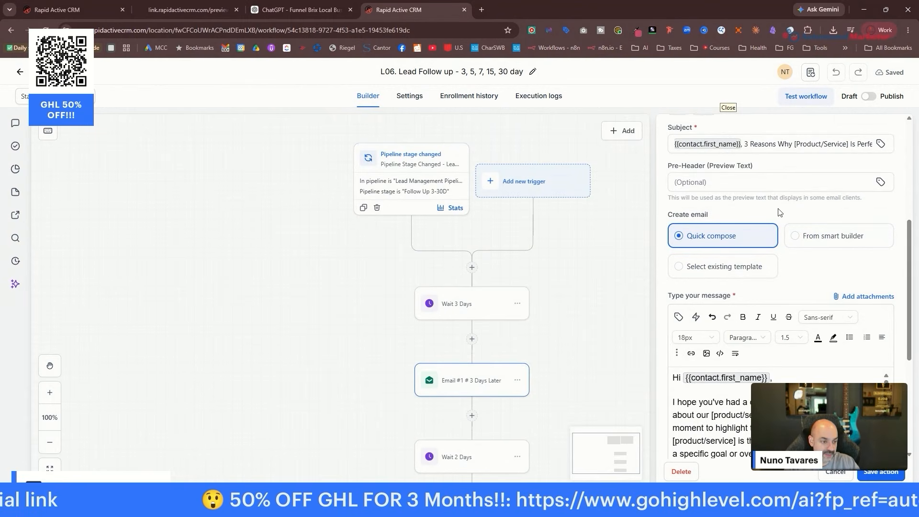
Replace the Email #1 subject with the pasted Day 3 subject line.
scroll(765, 215, "up", 2)
left_click(745, 238)
key("ctrl+a")
key("ctrl+v")
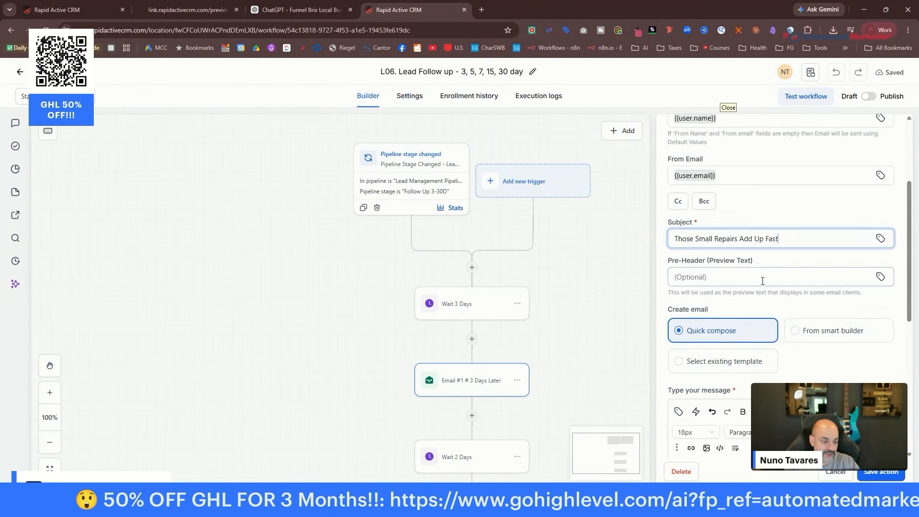
Copy the Day 3 email body from ChatGPT and paste it over the old Email #1 message.
left_click(279, 14)
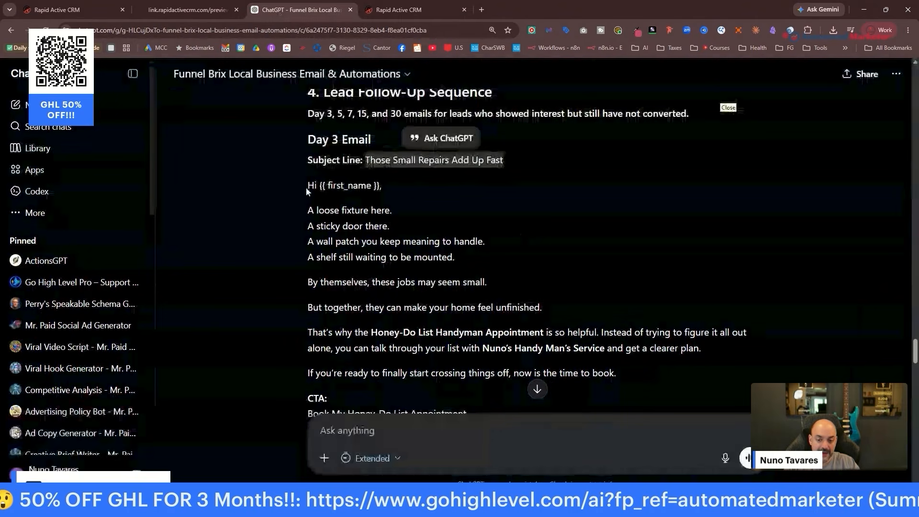
left_click_drag(305, 188, 616, 172)
scroll(486, 324, "down", 4)
scroll(486, 322, "down", 1)
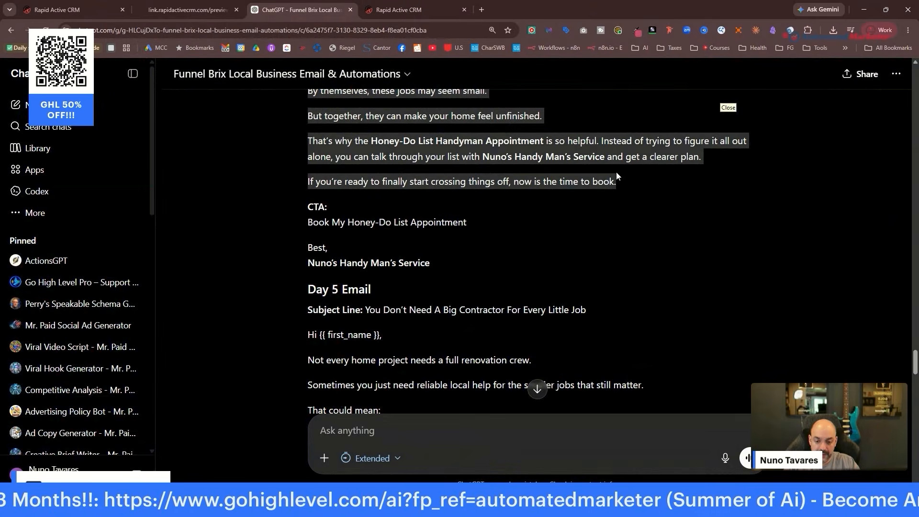
left_click(222, 13)
left_click(399, 13)
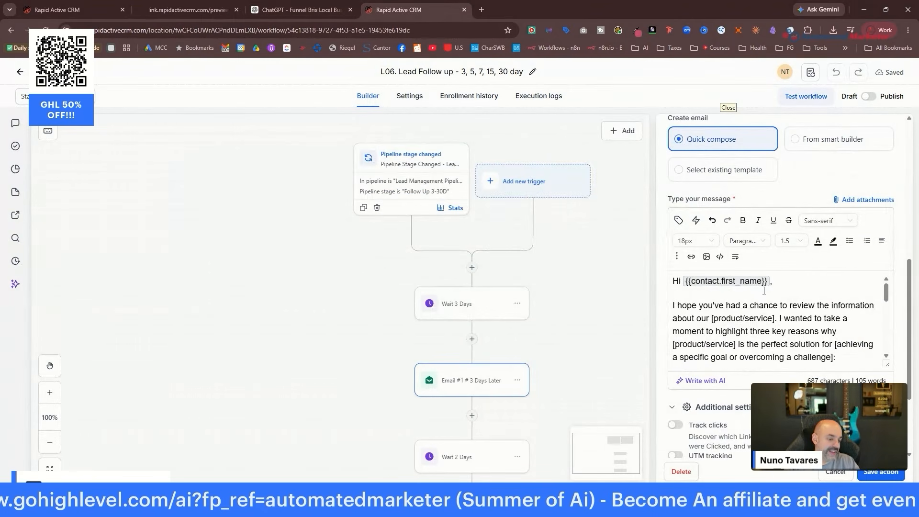
mouse_move(674, 306)
left_mouse_down()
mouse_move(789, 359)
mouse_move(791, 335)
mouse_move(660, 307)
left_mouse_up()
key("ctrl+v")
Split the opening lines of the body, through the 'unfinished' line, into short paragraphs.
key("BackSpace")
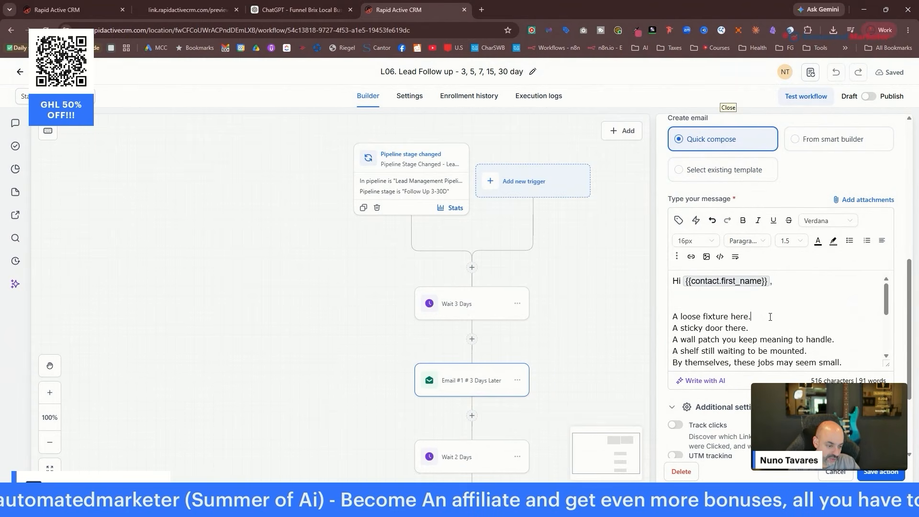
key("Return")
left_click(765, 337)
key("Return")
scroll(785, 330, "down", 1)
left_click(839, 319)
key("Return")
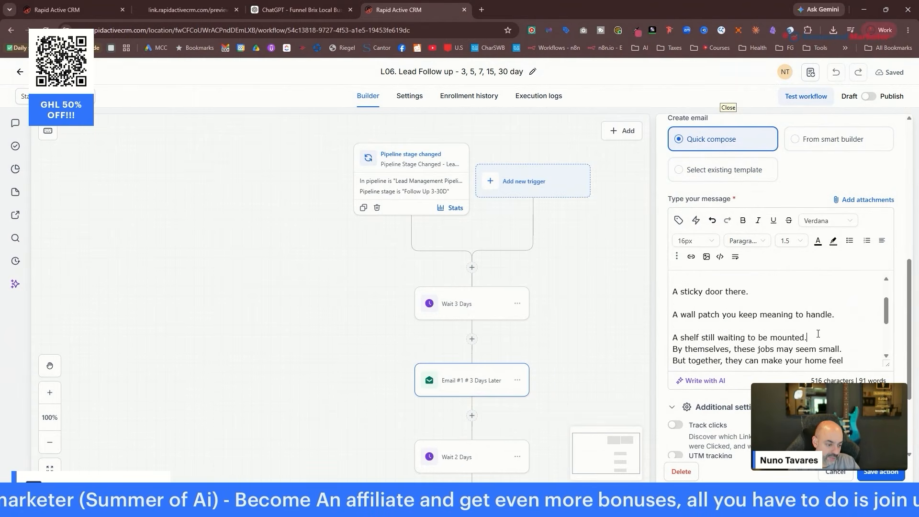
key("Return")
scroll(836, 322, "down", 2)
scroll(860, 289, "up", 1)
left_click(854, 314)
key("Return")
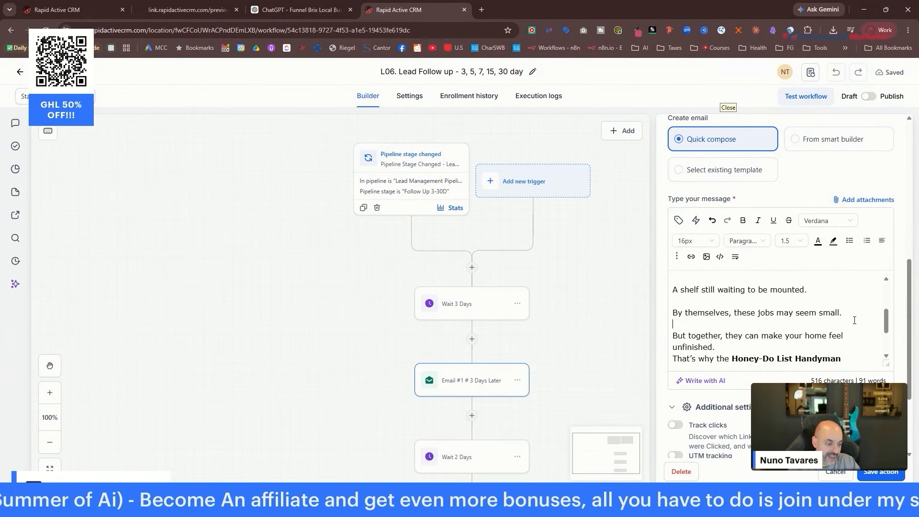
left_click(756, 344)
key("Return")
Space out the 'clearer plan' line and add a closing 'Book Here:' line.
scroll(785, 307, "down", 1)
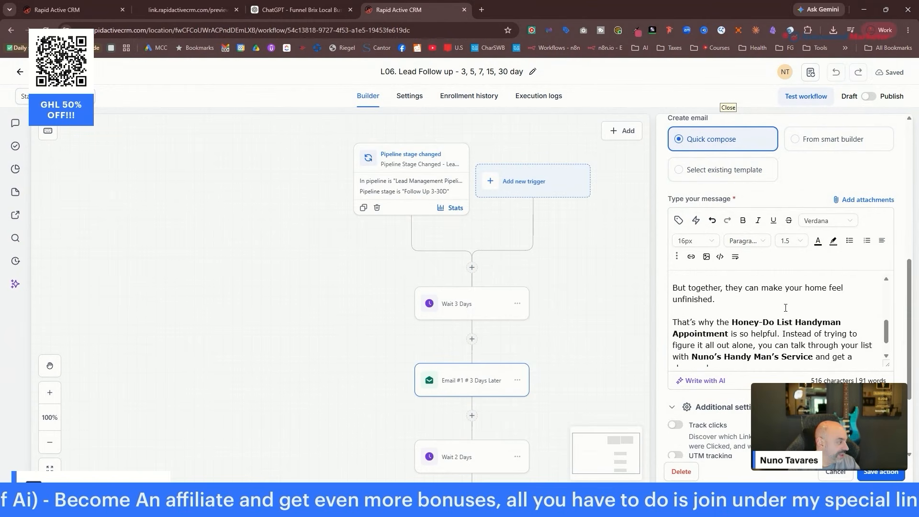
scroll(785, 307, "down", 1)
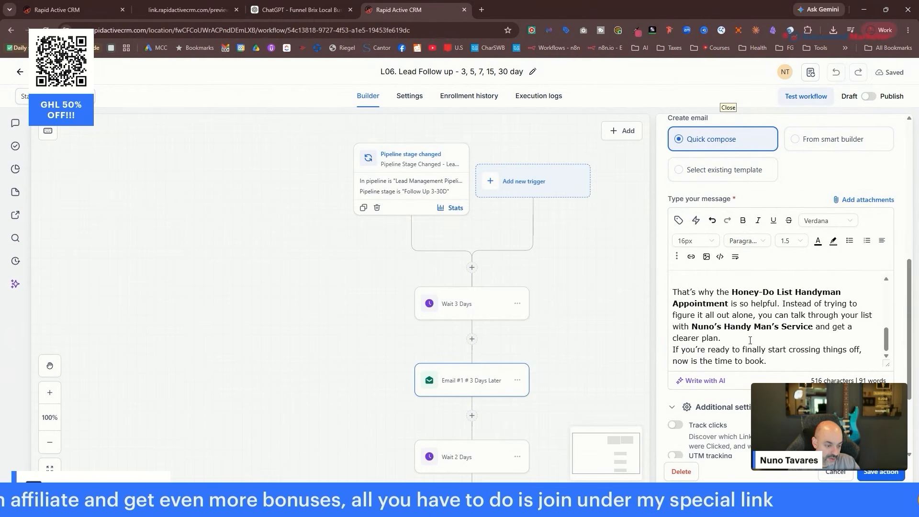
left_click(750, 341)
key("Return")
scroll(789, 245, "down", 3)
left_click(789, 245)
key("Return")
key("Return")
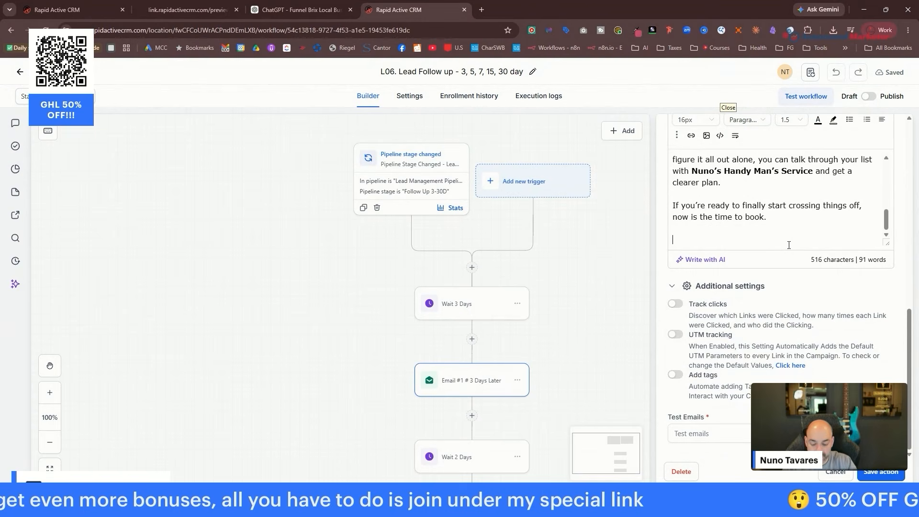
type("Book Here:")
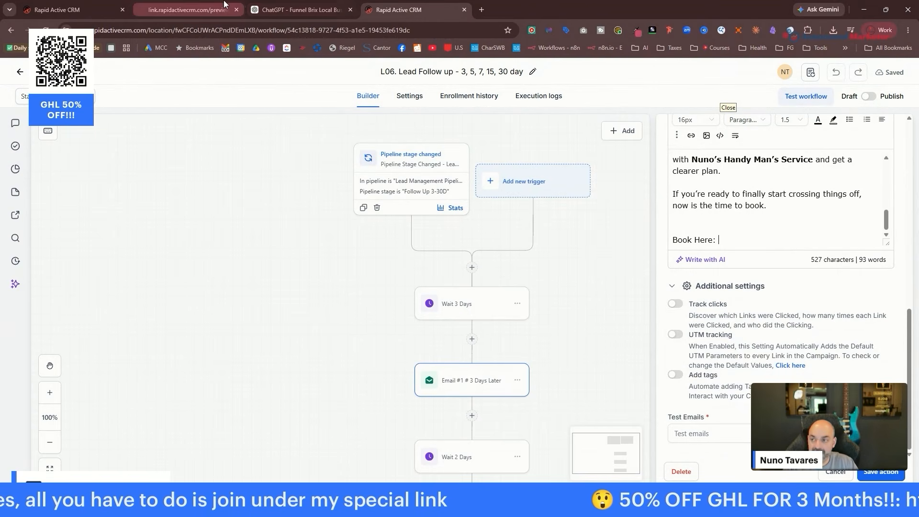
left_click(72, 9)
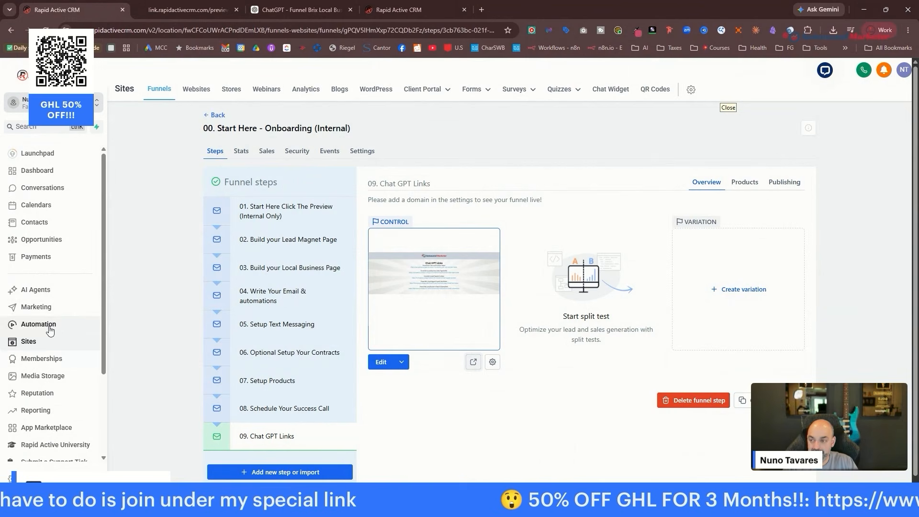
left_click(216, 116)
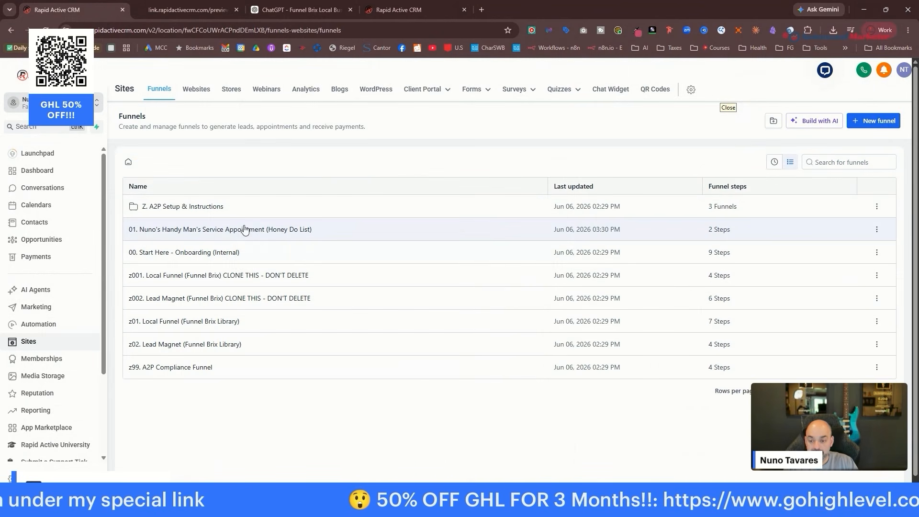
left_click(247, 232)
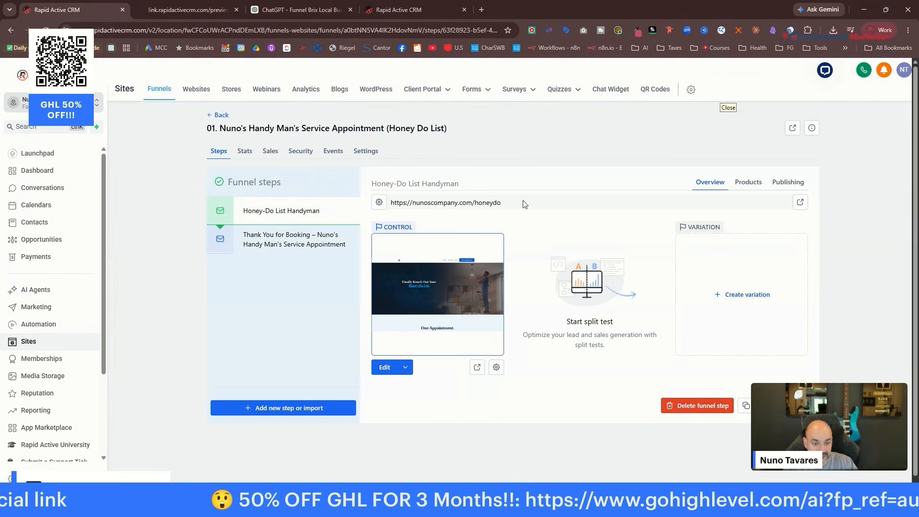
left_click_drag(519, 206, 368, 211)
right_click(454, 201)
left_click(496, 214)
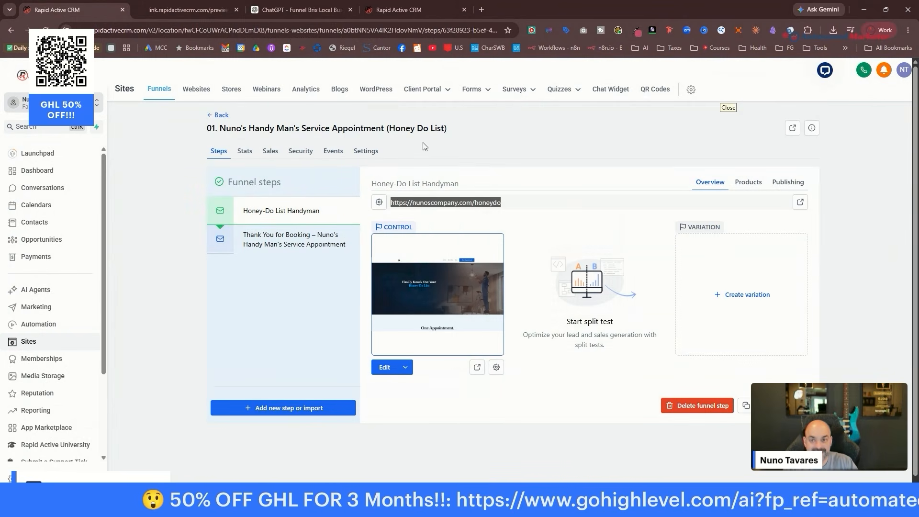
Paste the booking link after 'Book Here:' in Email #1, add a sign-off line, and save.
left_click(299, 9)
left_click(189, 9)
left_click(411, 9)
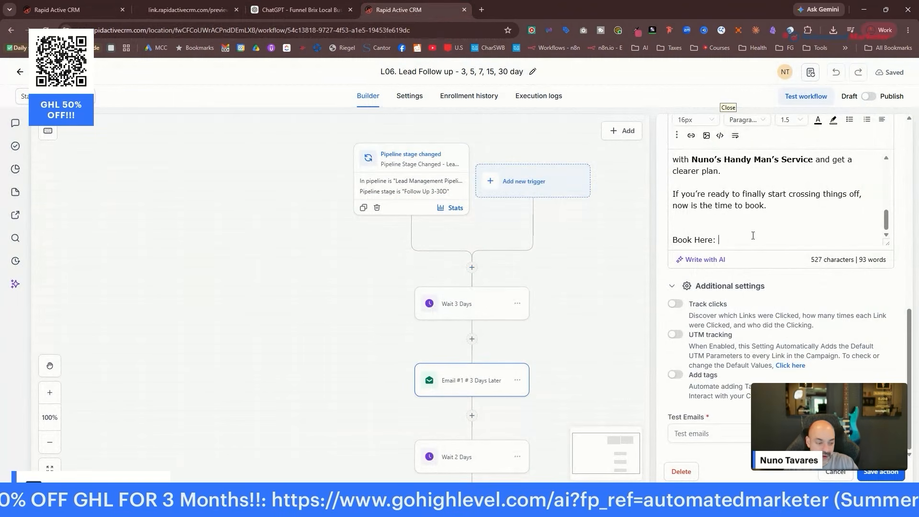
key("ctrl+v")
key("Return")
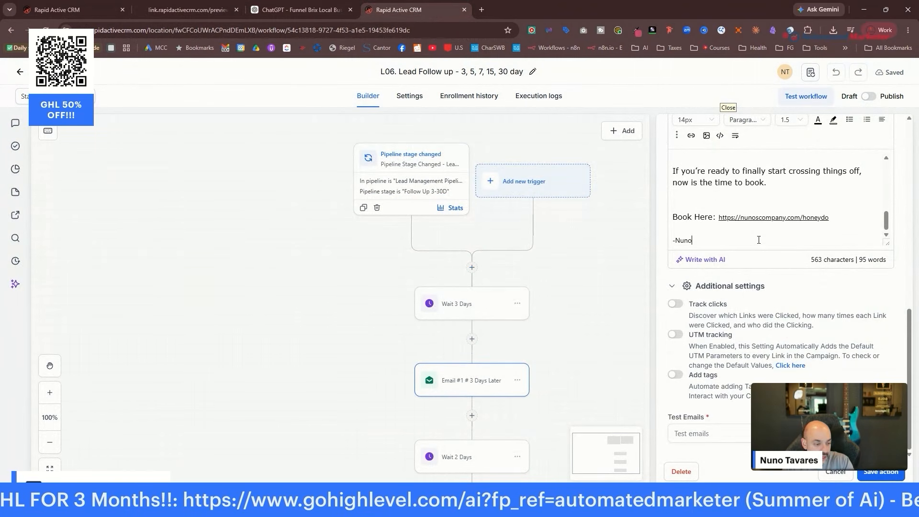
left_click(865, 478)
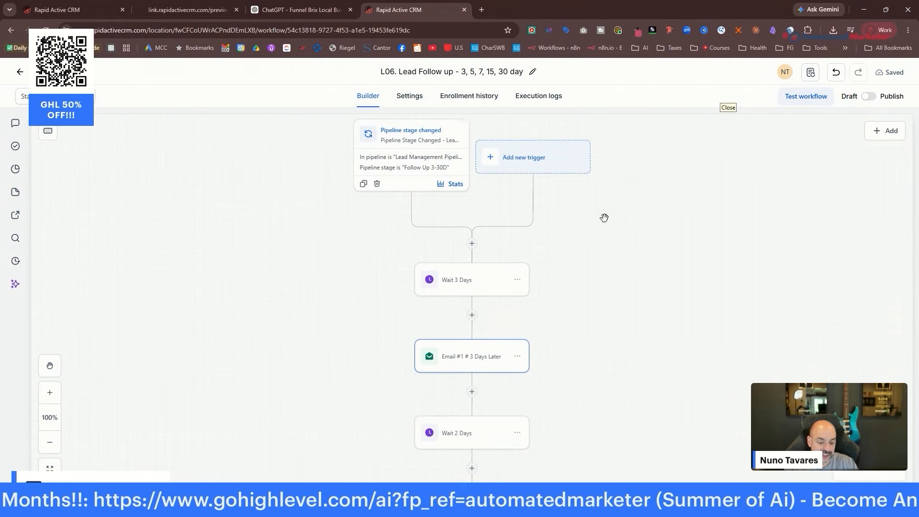
scroll(603, 215, "down", 3)
left_click(484, 414)
Replace the Email #2 subject with the Day 5 subject line from the ChatGPT drafts.
key("ctrl+shift+Tab")
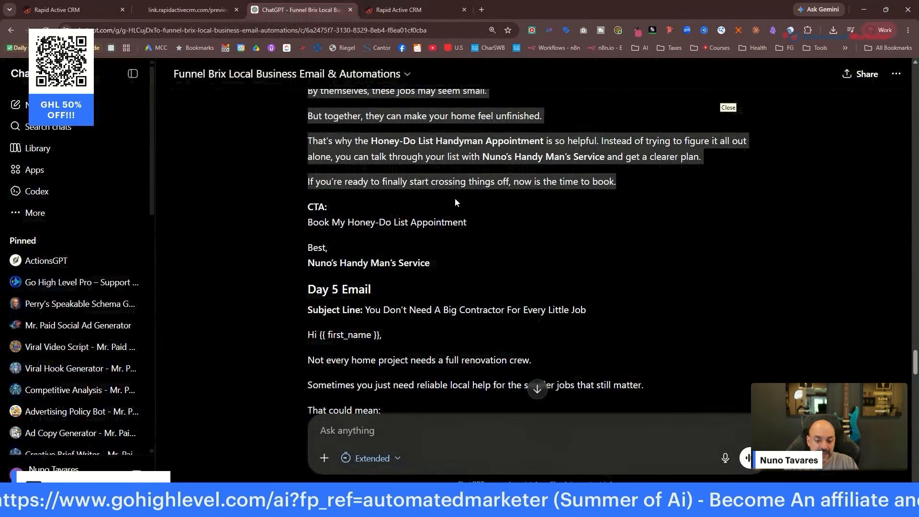
scroll(536, 419, "down", 3)
left_click_drag(366, 214, 581, 216)
right_click(579, 215)
left_click(608, 225)
key("ctrl+shift+Tab")
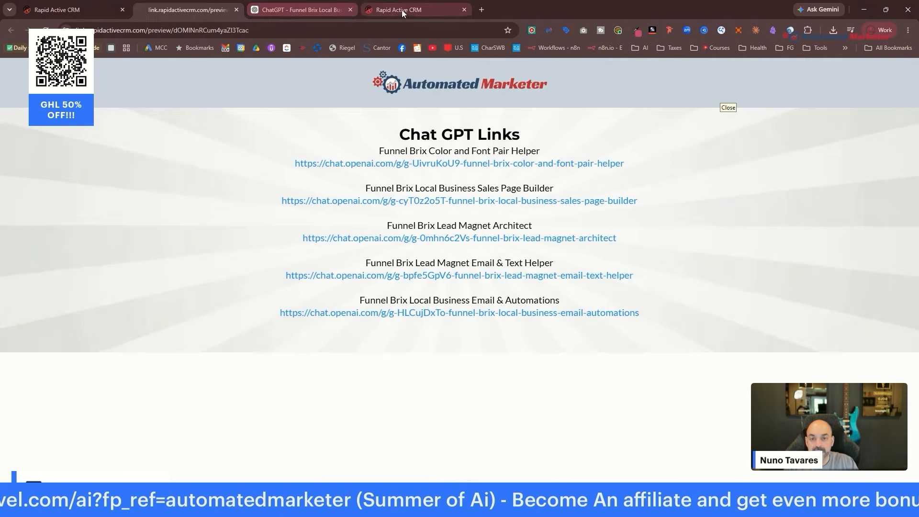
left_click(401, 10)
scroll(760, 197, "down", 4)
triple_click(760, 192)
key("ctrl+v")
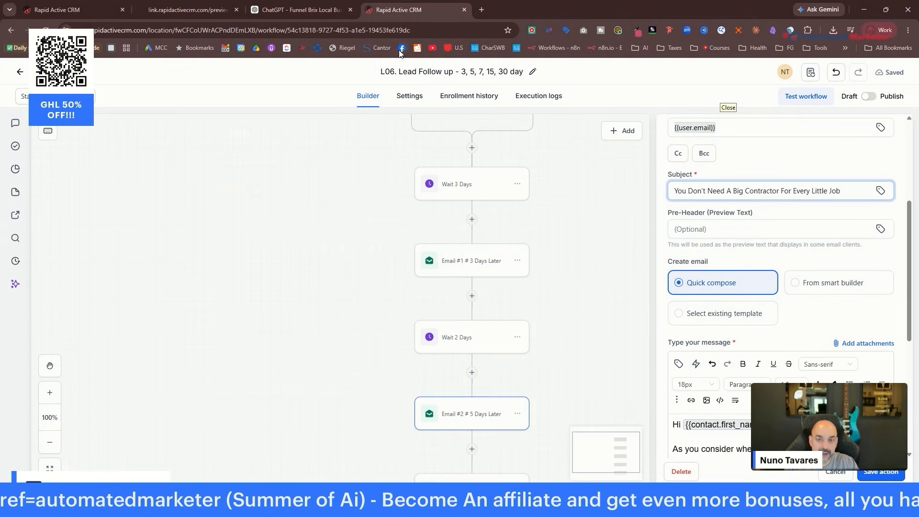
Replace the Email #2 body with the Day 5 email copy from ChatGPT.
key("ctrl+shift+Tab")
scroll(398, 220, "down", 2)
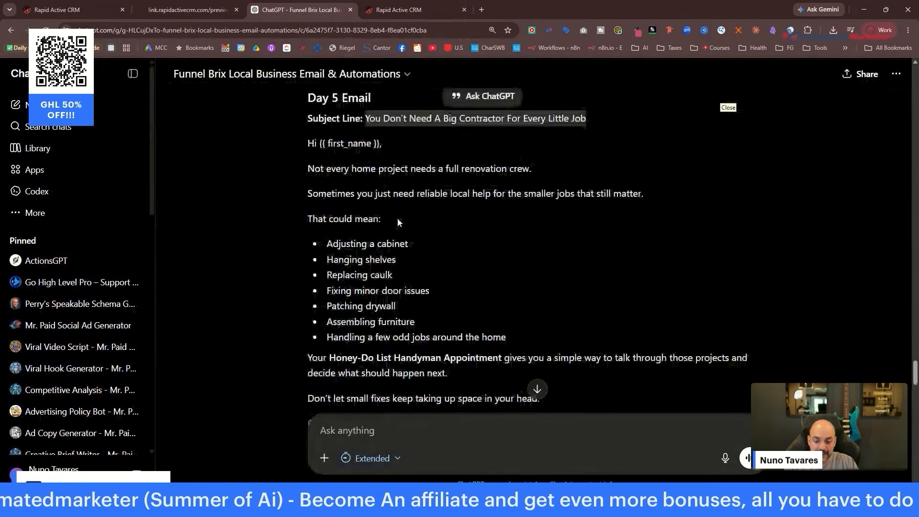
scroll(397, 220, "down", 2)
left_click(401, 9)
left_click_drag(673, 209, 744, 249)
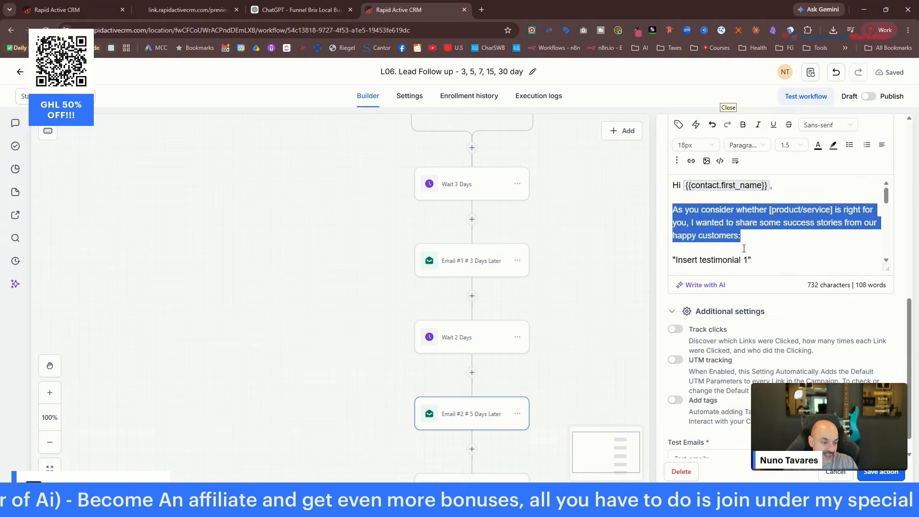
key("ctrl+a")
key("ctrl+v")
scroll(820, 243, "up", 2)
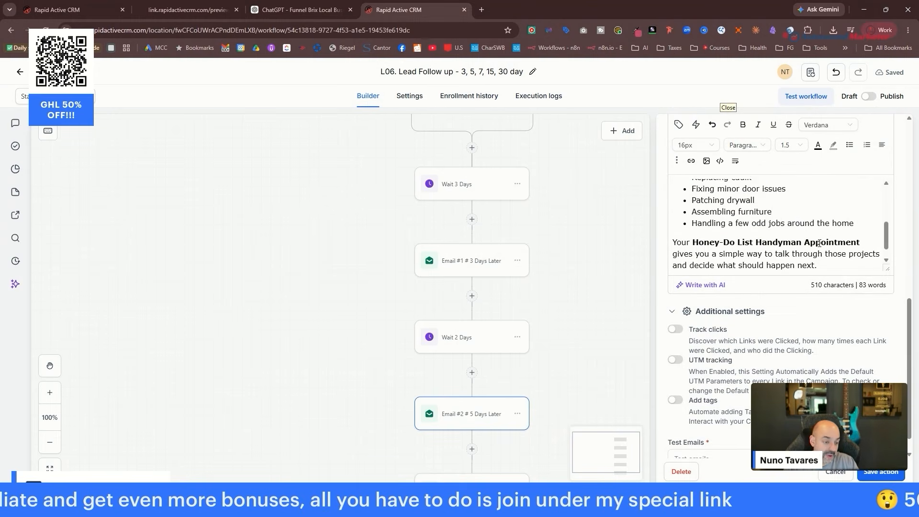
scroll(819, 243, "down", 1)
Start a 'Book here:' line at the end of the body, checking the custom values list.
key("Return")
type("Book here:")
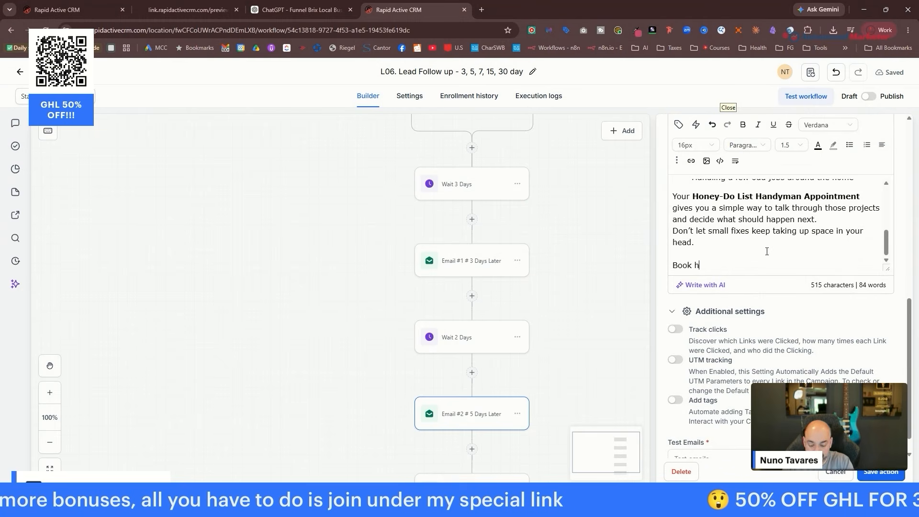
left_click(679, 125)
left_click(692, 186)
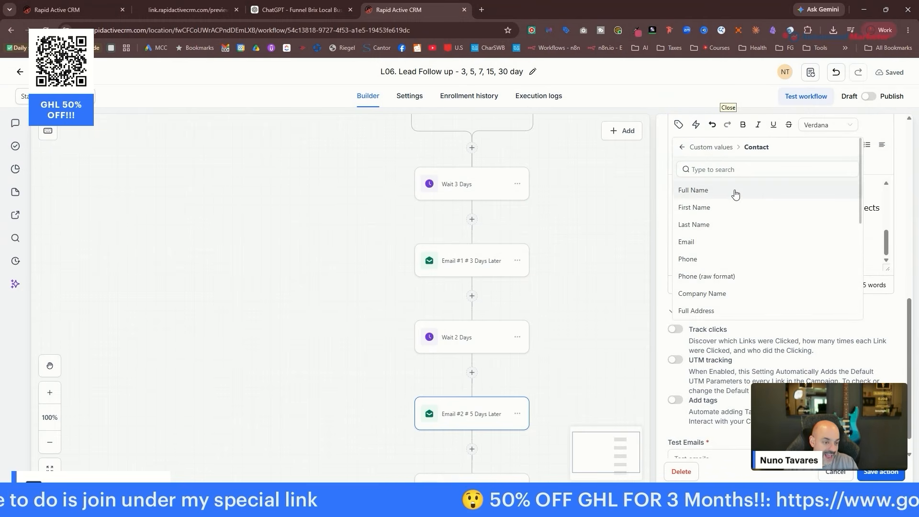
left_click(682, 148)
scroll(789, 267, "down", 5)
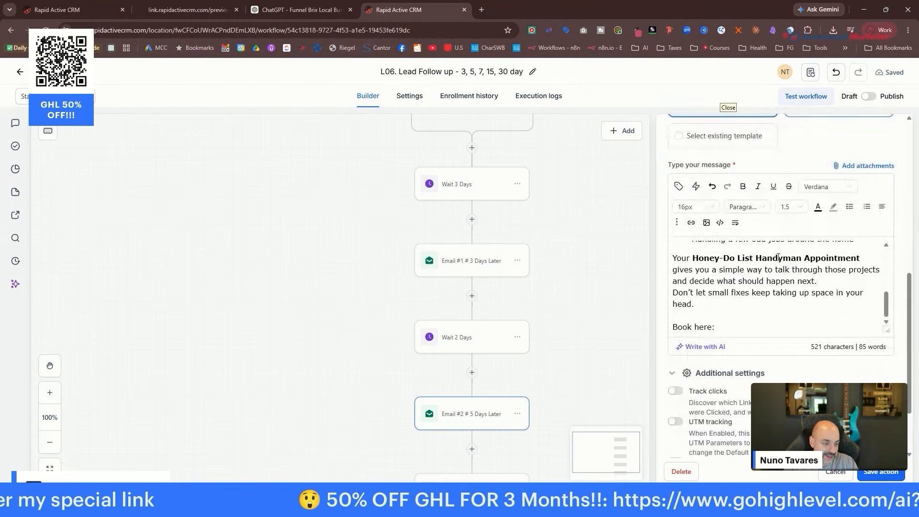
scroll(778, 257, "down", 4)
scroll(731, 240, "up", 1)
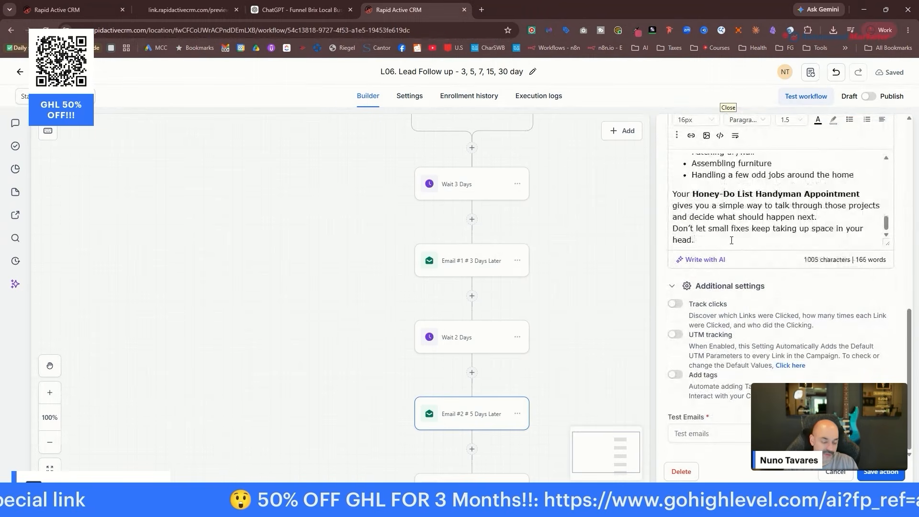
scroll(731, 240, "down", 1)
left_click(186, 10)
left_click(416, 15)
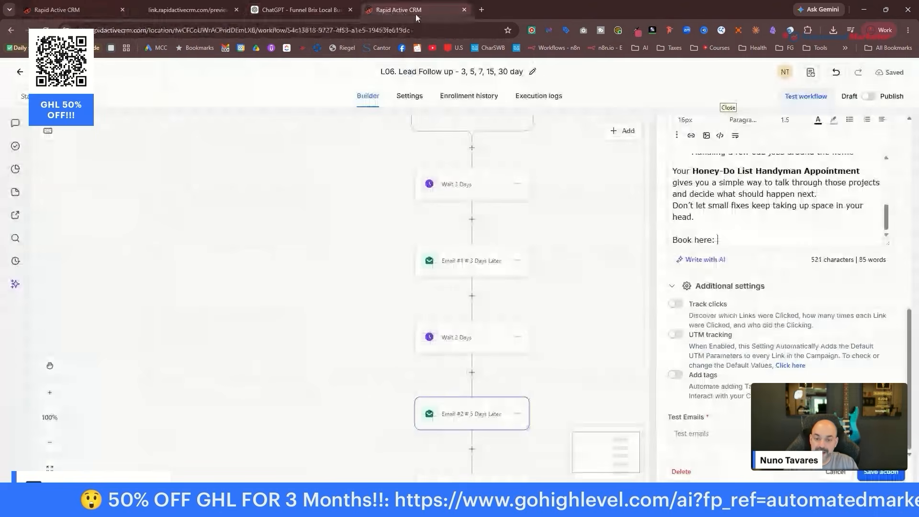
left_click(72, 11)
right_click(453, 205)
left_click(472, 217)
left_click(424, 12)
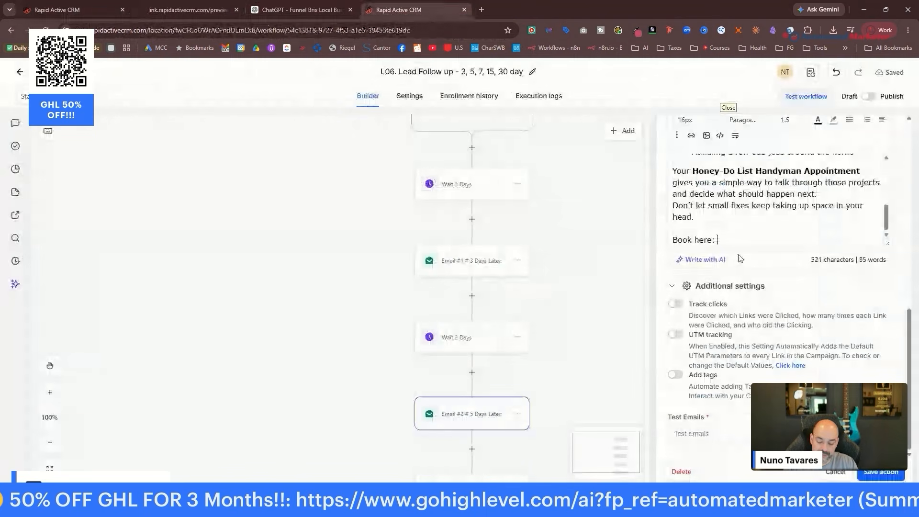
key("ctrl+v")
key("Return")
key("Return")
type("-Nu")
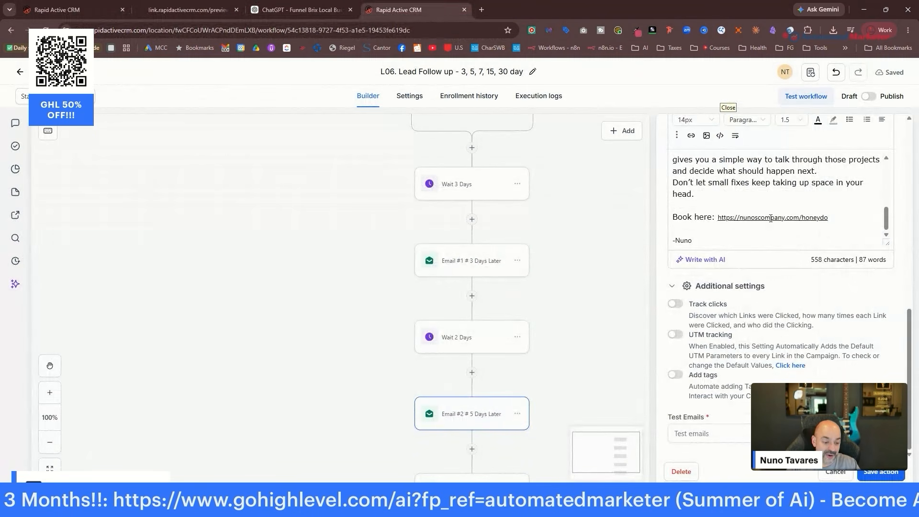
scroll(526, 287, "down", 10)
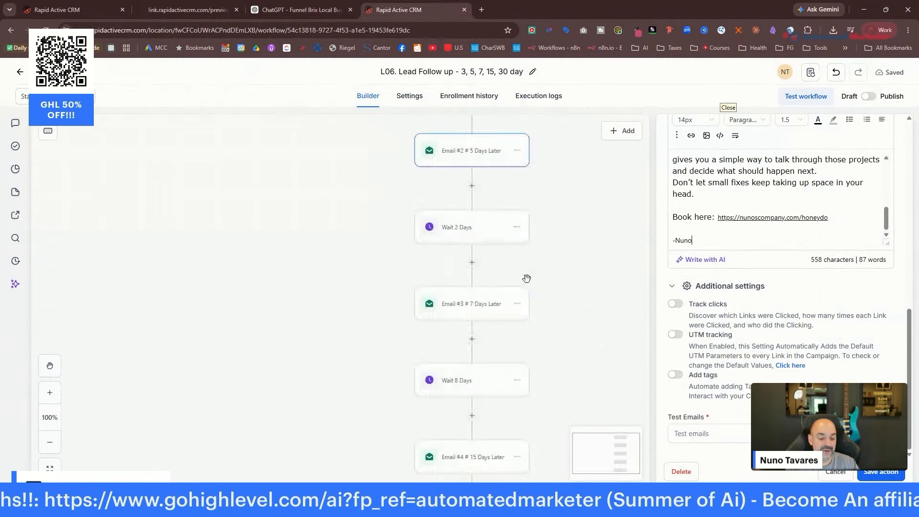
Save the email action, then switch the workflow to Published and save it.
scroll(530, 294, "down", 3)
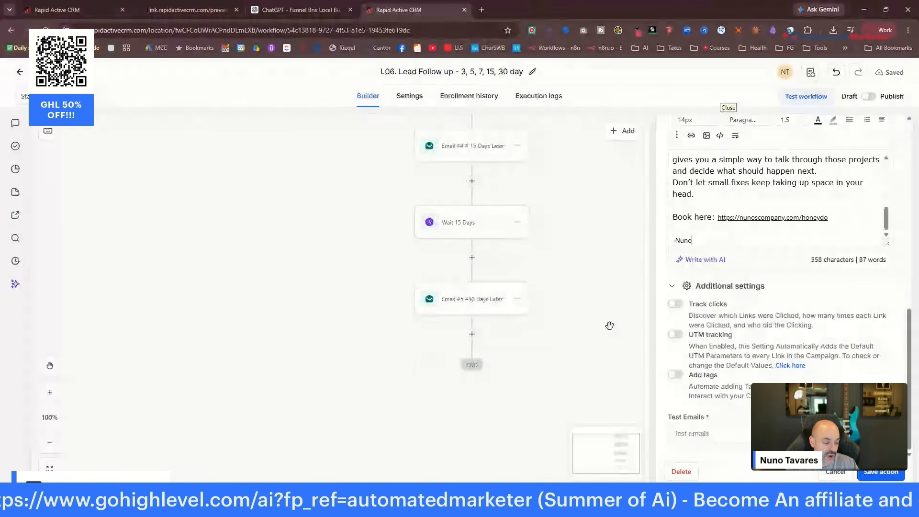
left_click(877, 473)
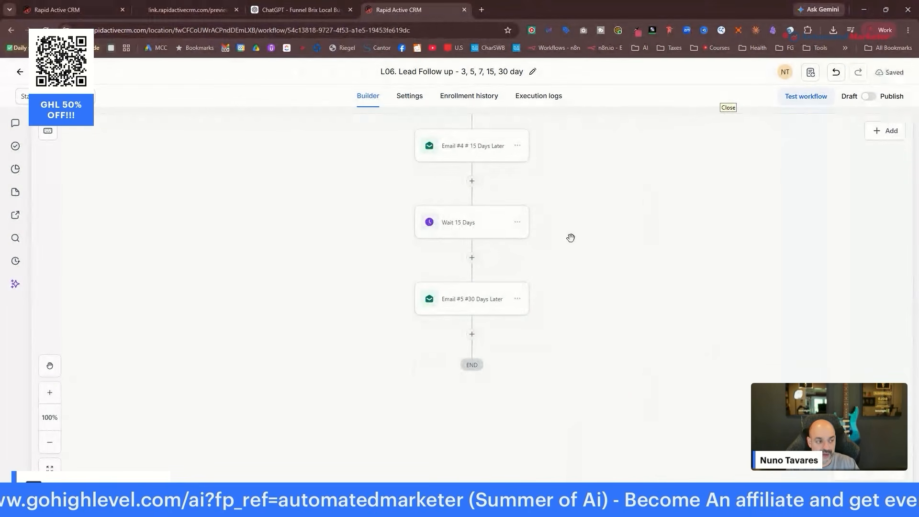
scroll(792, 140, "up", 3)
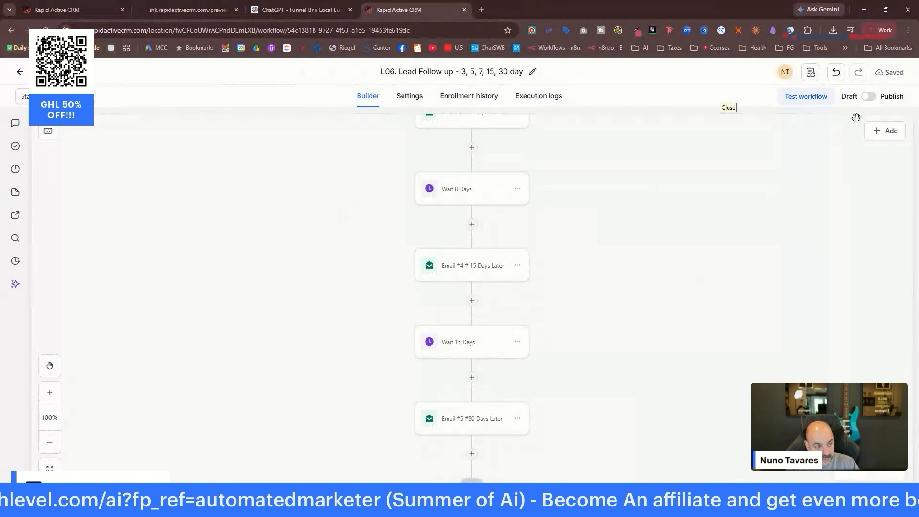
left_click(869, 96)
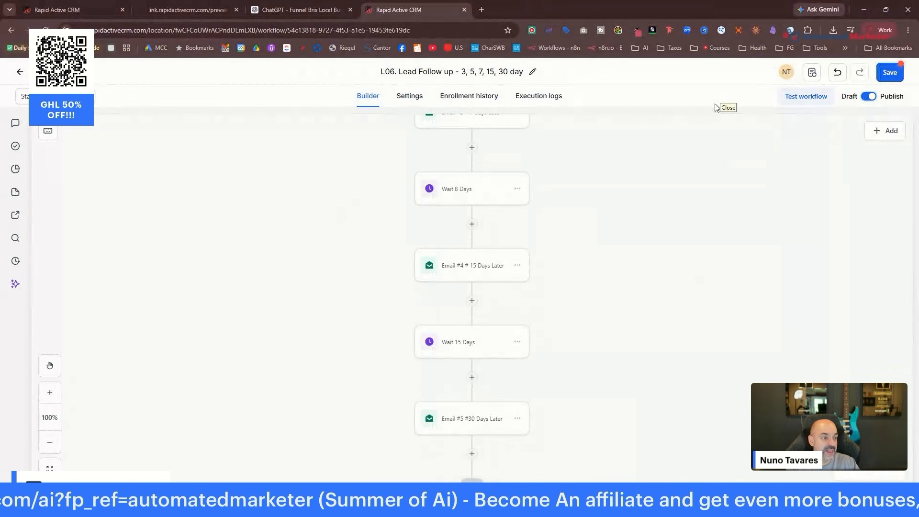
left_click(891, 74)
Visit the Opportunities board, then the AI Agents page, and open a blank browser tab.
left_click(20, 71)
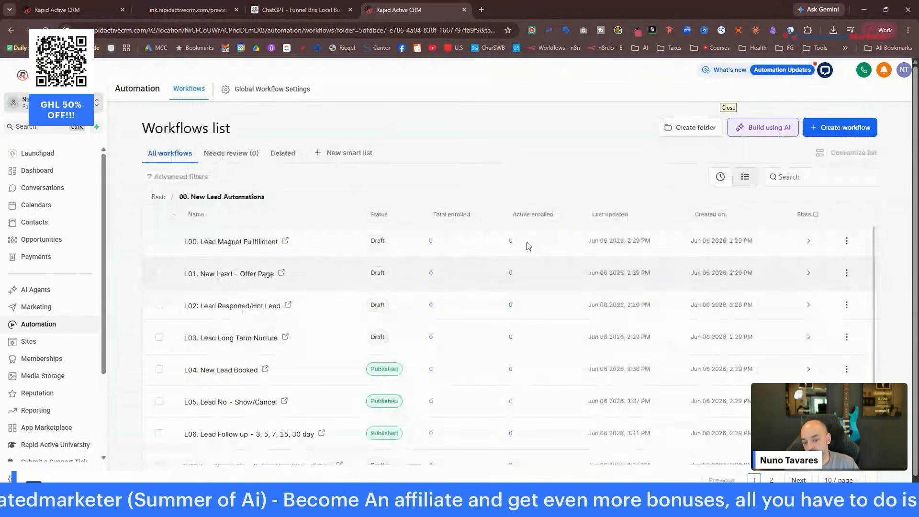
left_click(39, 239)
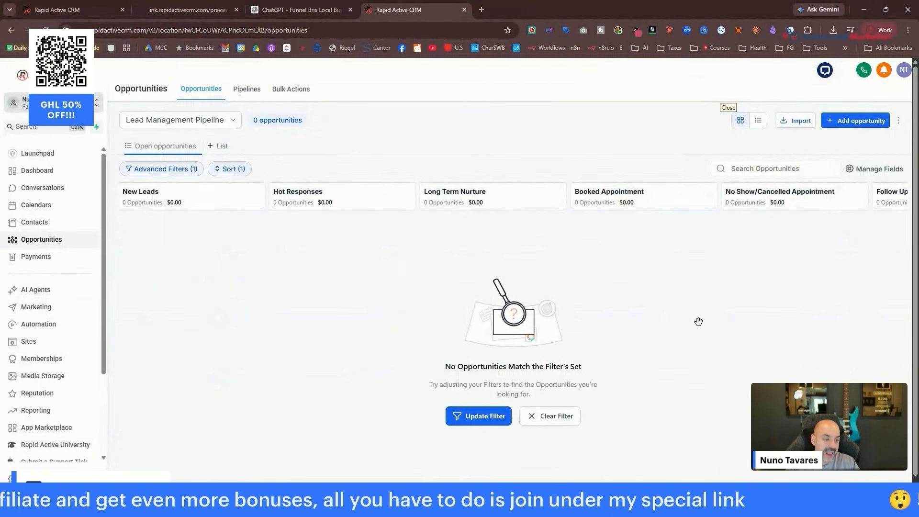
right_click(641, 316)
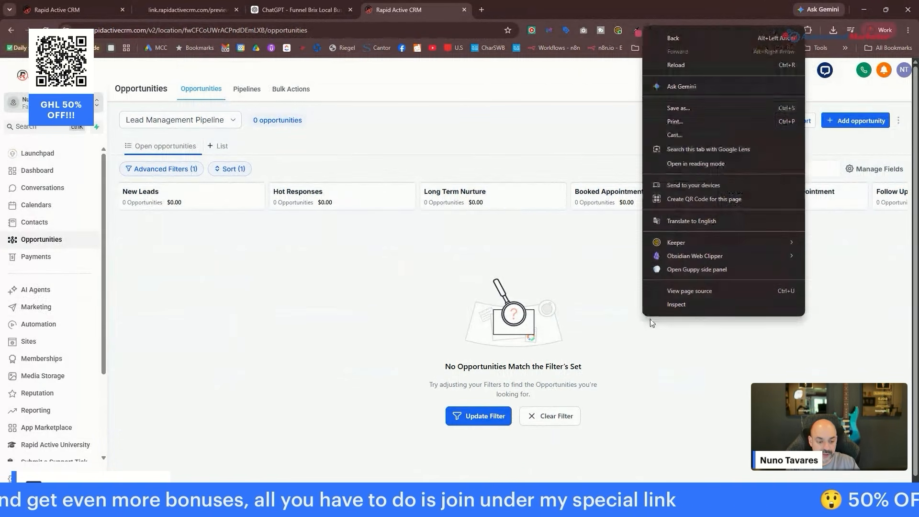
left_click(595, 283)
right_click(685, 275)
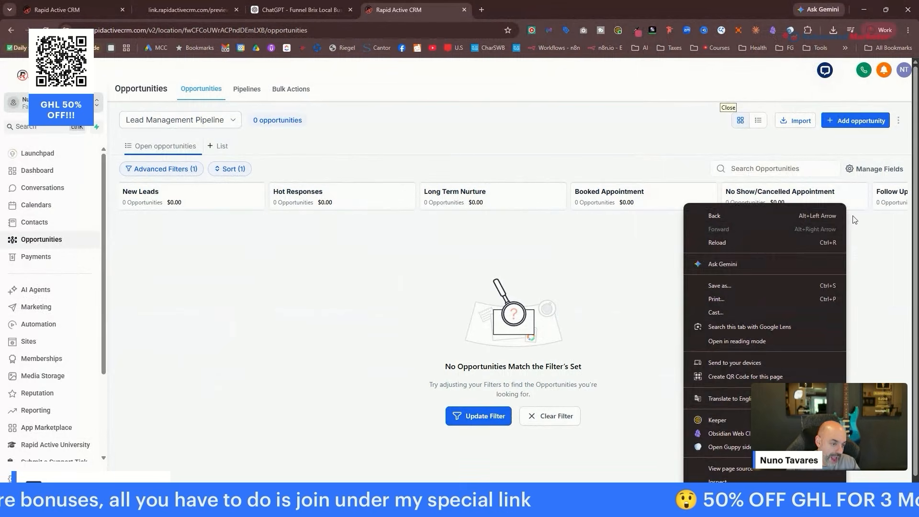
left_click(878, 249)
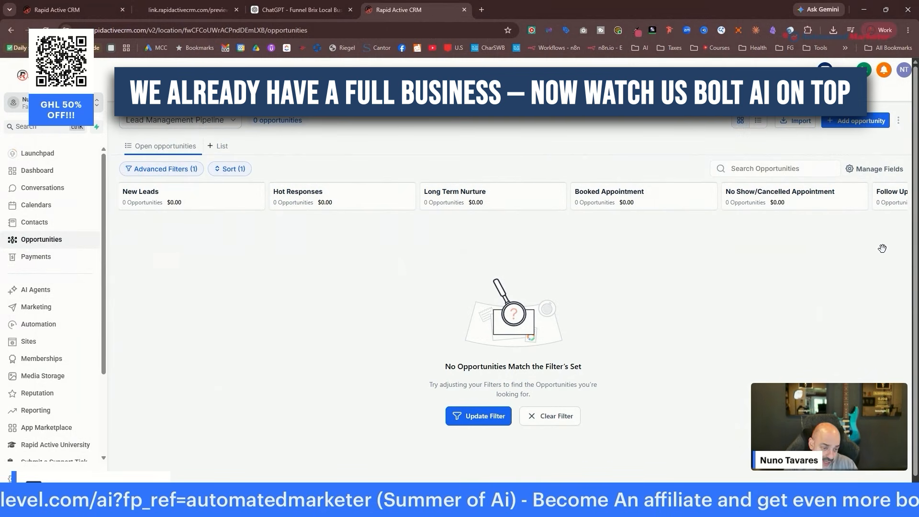
left_click(33, 293)
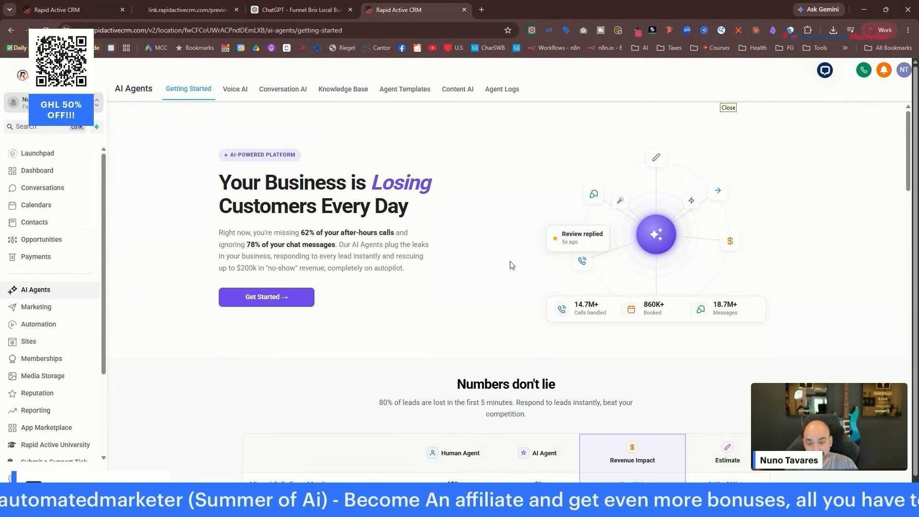
left_click(483, 11)
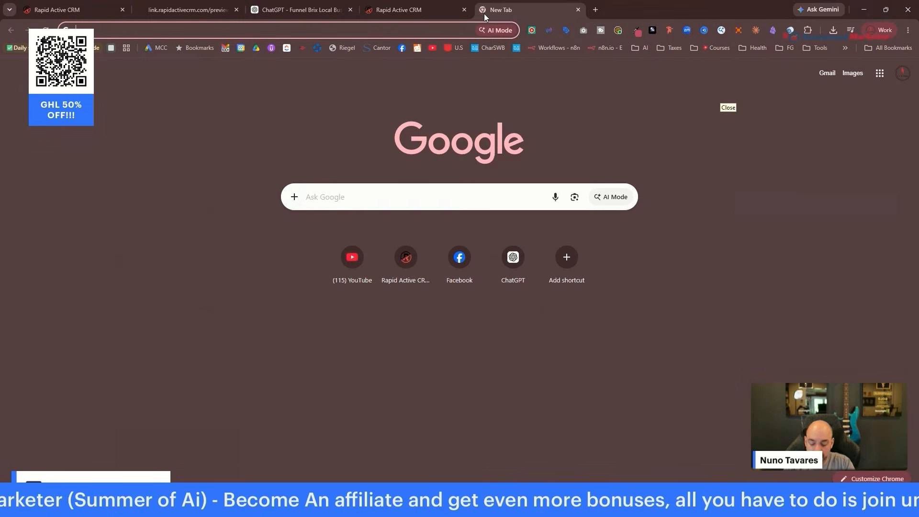
Go to chatgpt.com and open Gohighlevel Chatbot Ai v3 from My GPTs.
type("chatgpt.com")
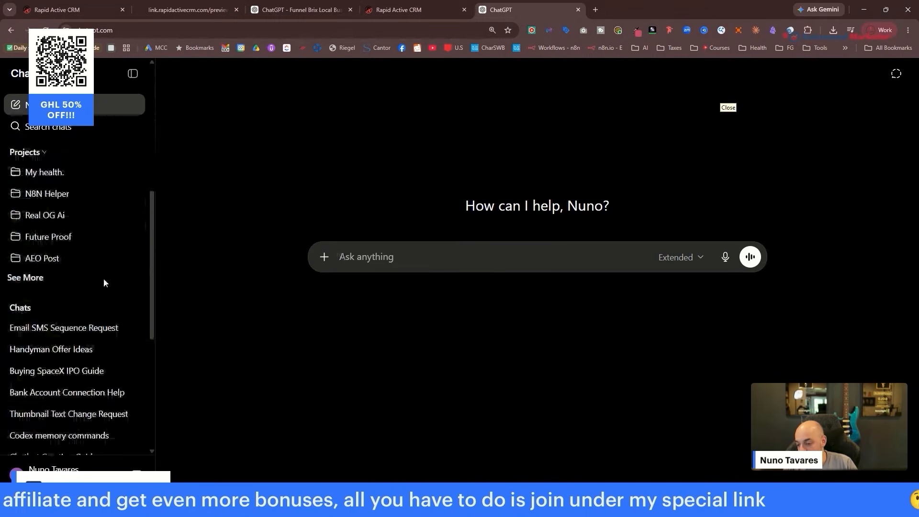
scroll(103, 290, "up", 4)
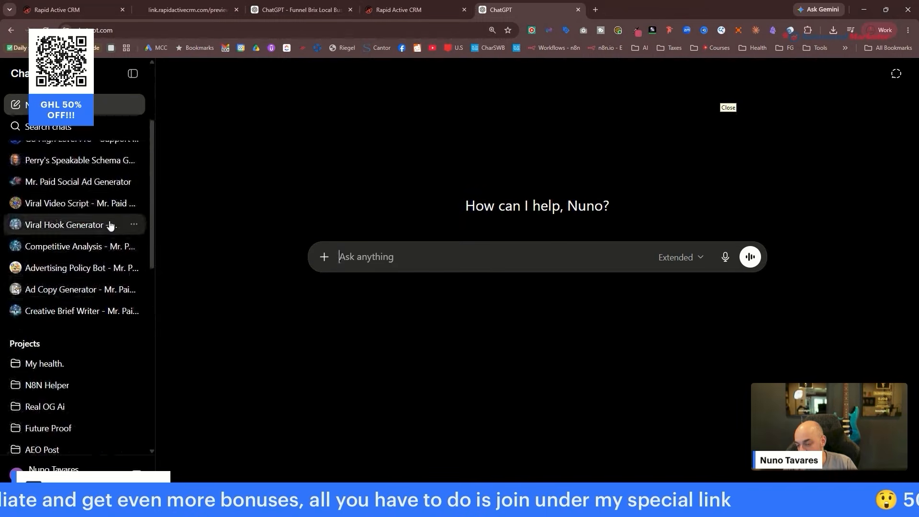
scroll(120, 227, "down", 6)
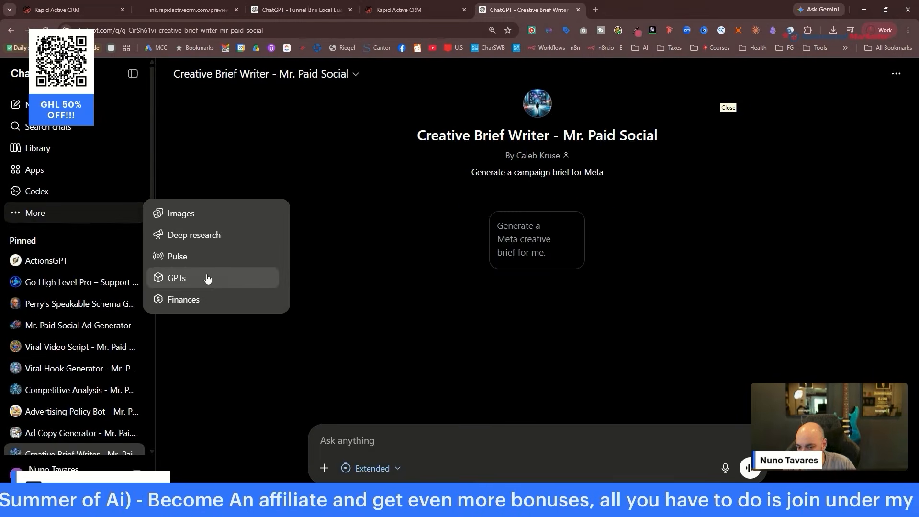
left_click(196, 275)
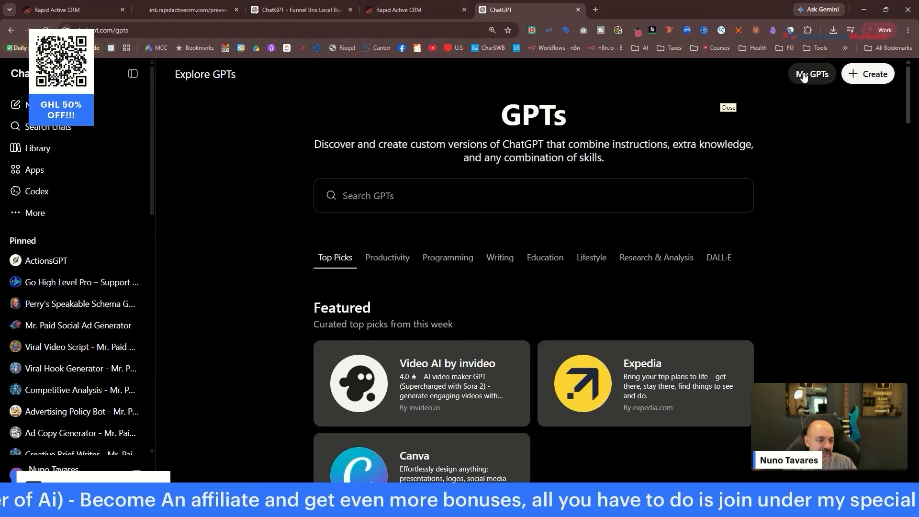
left_click(818, 74)
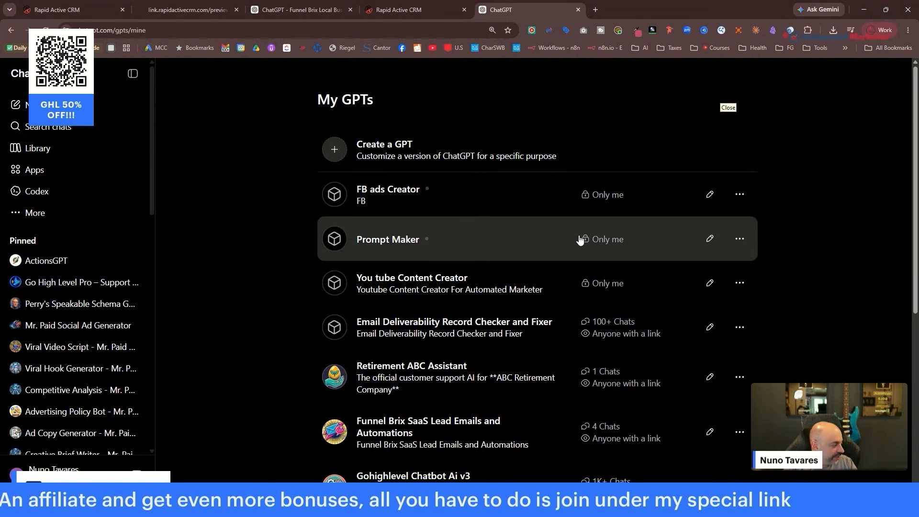
scroll(550, 244, "down", 5)
scroll(520, 245, "up", 4)
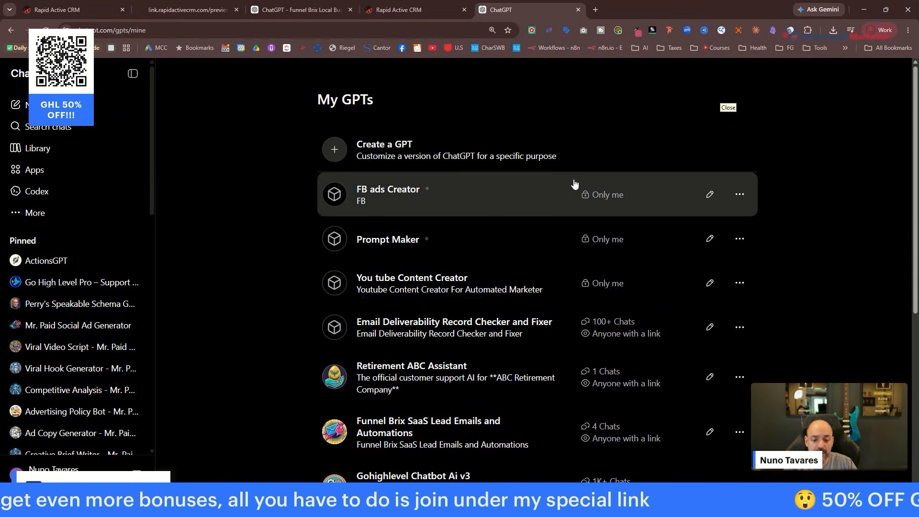
scroll(493, 242, "down", 5)
scroll(491, 244, "down", 2)
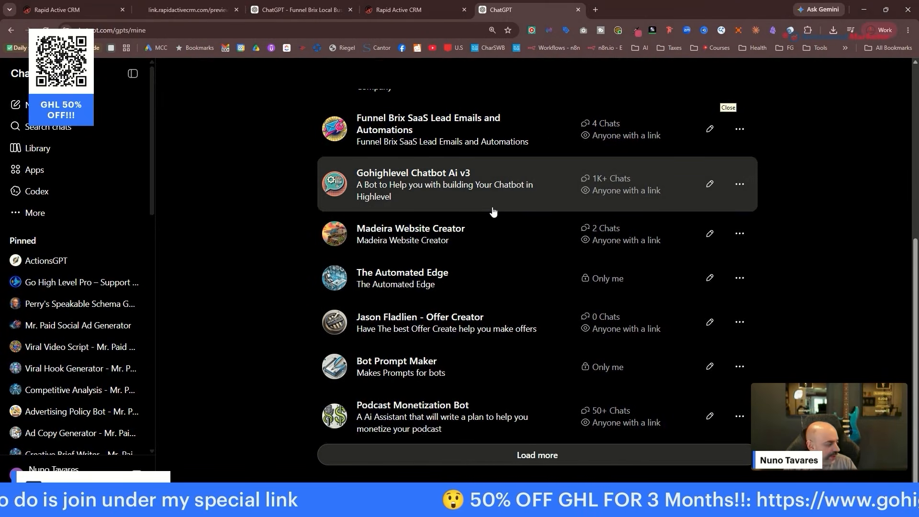
scroll(493, 211, "up", 2)
left_click(441, 273)
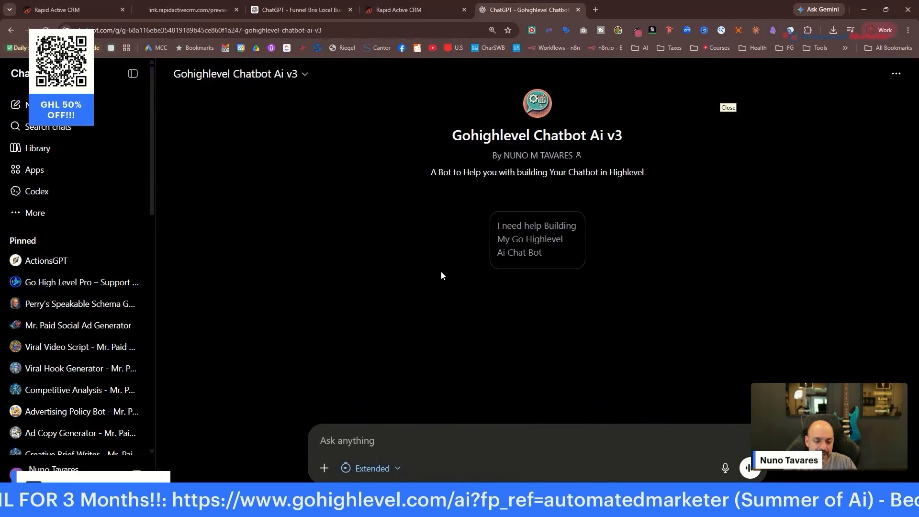
Copy the GPT's URL and review the Funnel Brix email and sales-page builder conversations.
left_click(292, 30)
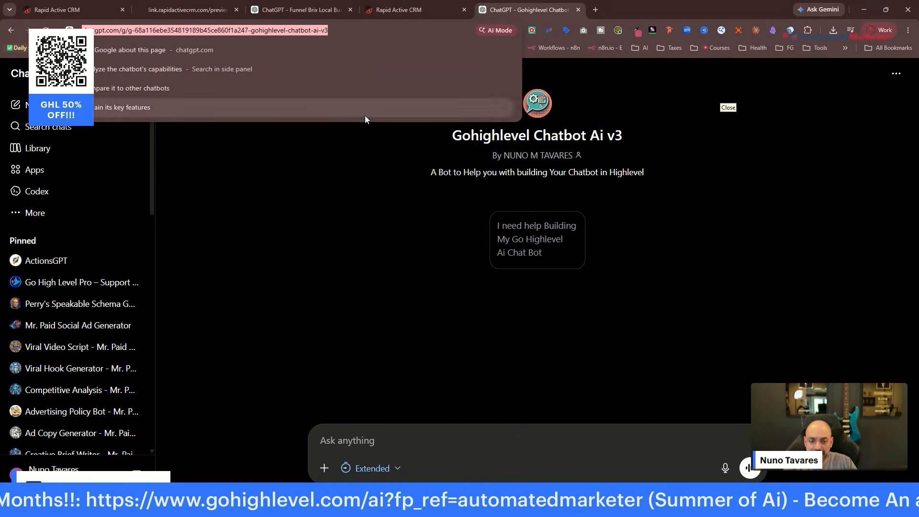
key("alt+Tab")
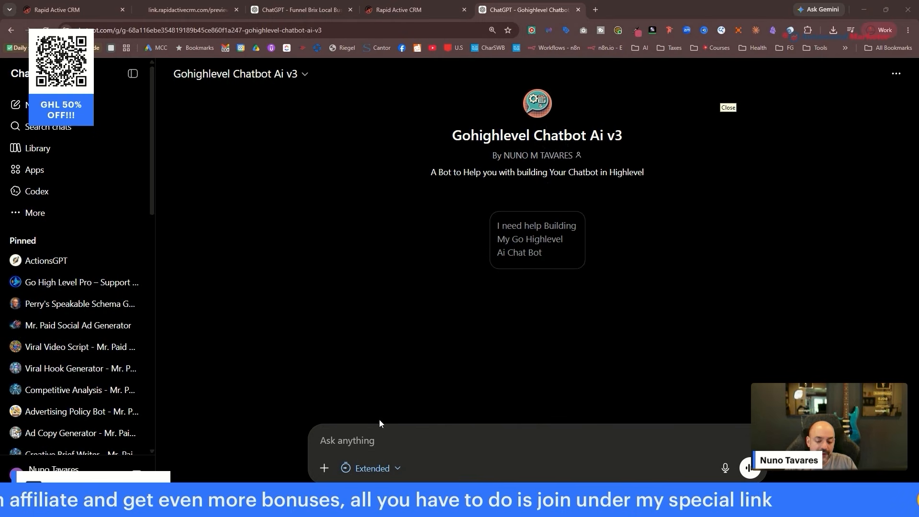
left_click(314, 13)
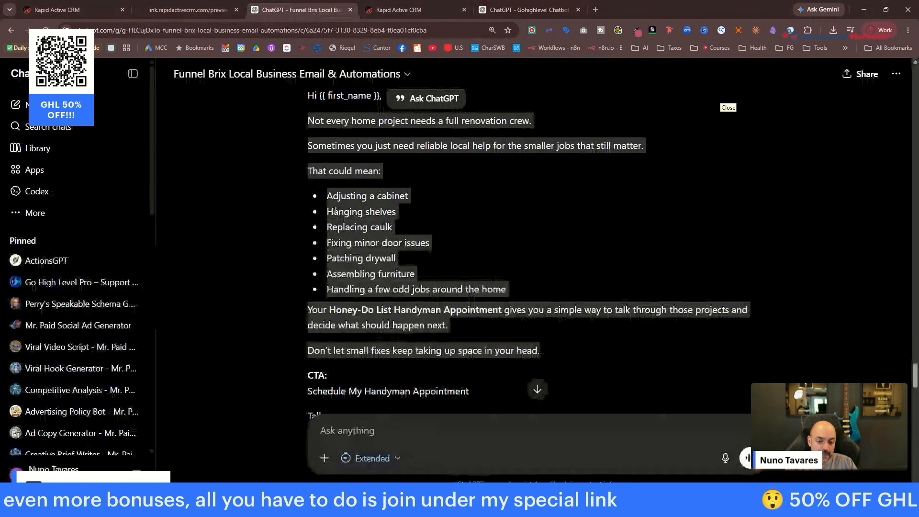
scroll(435, 174, "down", 10)
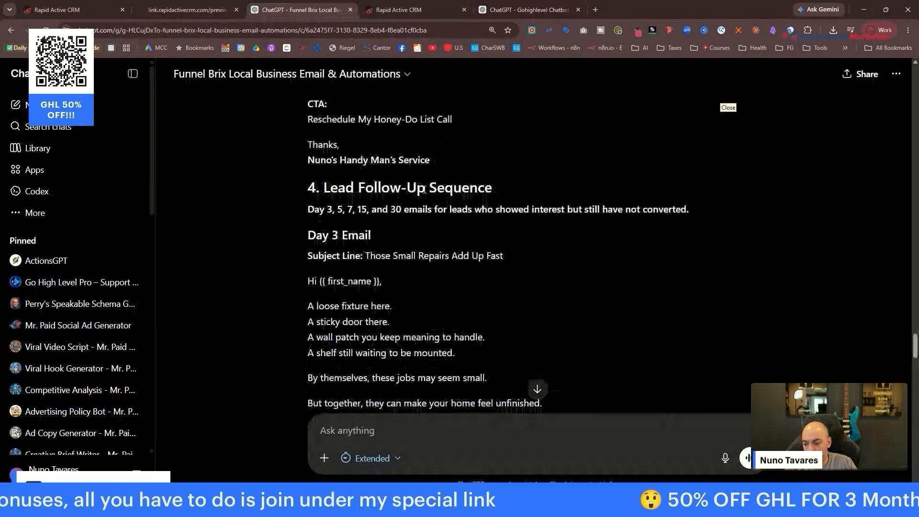
scroll(72, 201, "down", 10)
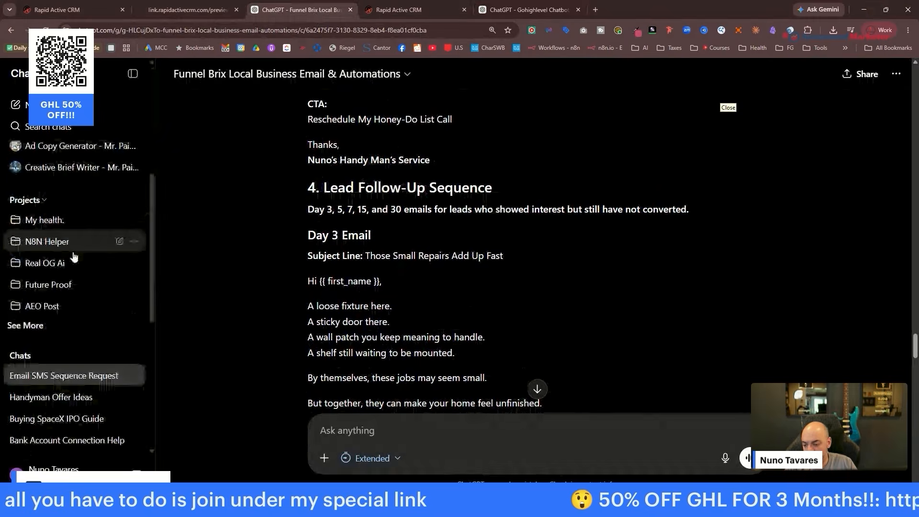
left_click(105, 257)
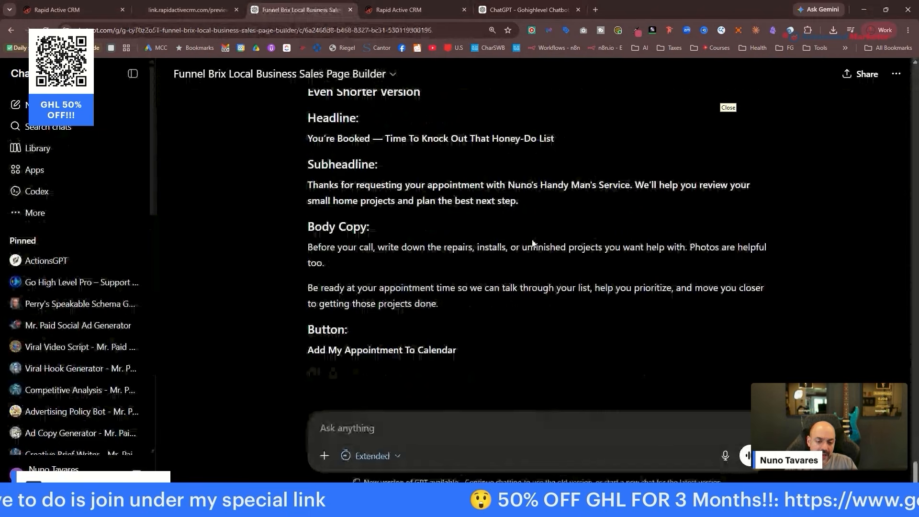
Send the GPT 'create a full prompt based on this information:' followed by the pasted page copy.
left_click(537, 8)
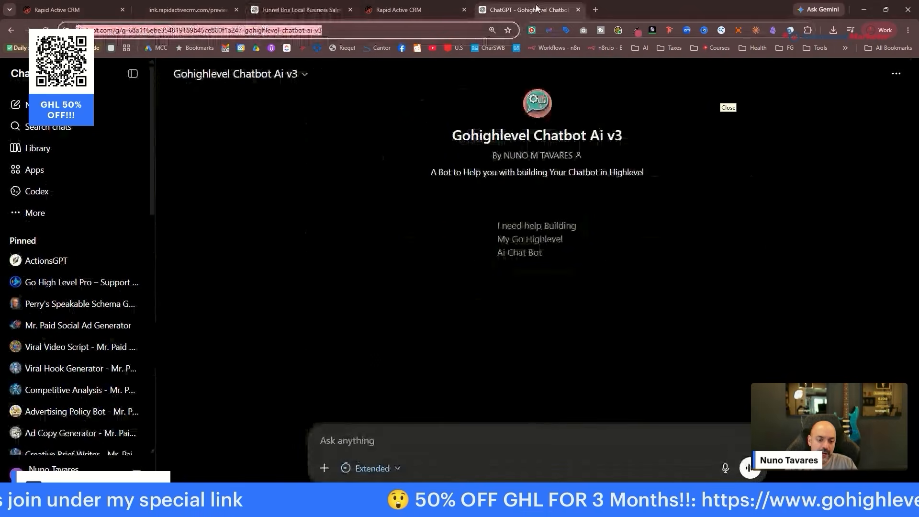
left_click(433, 438)
type("cr")
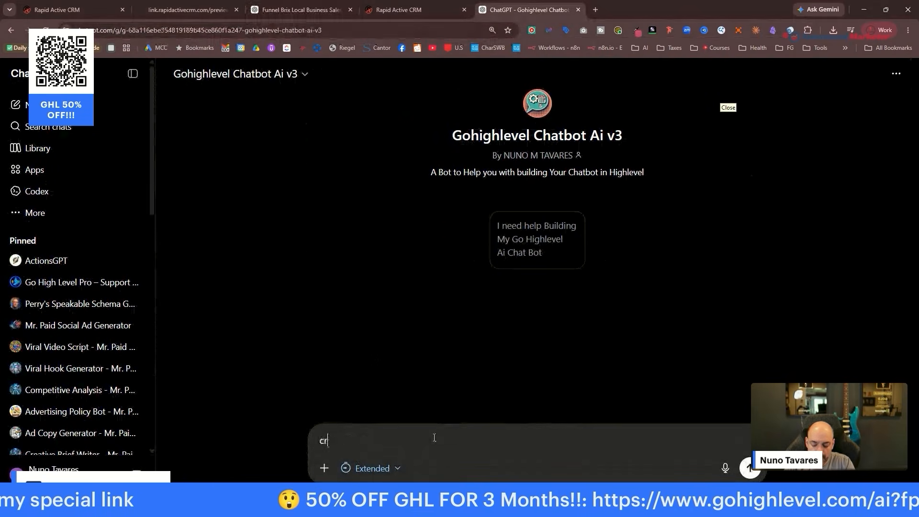
type("eate a full ")
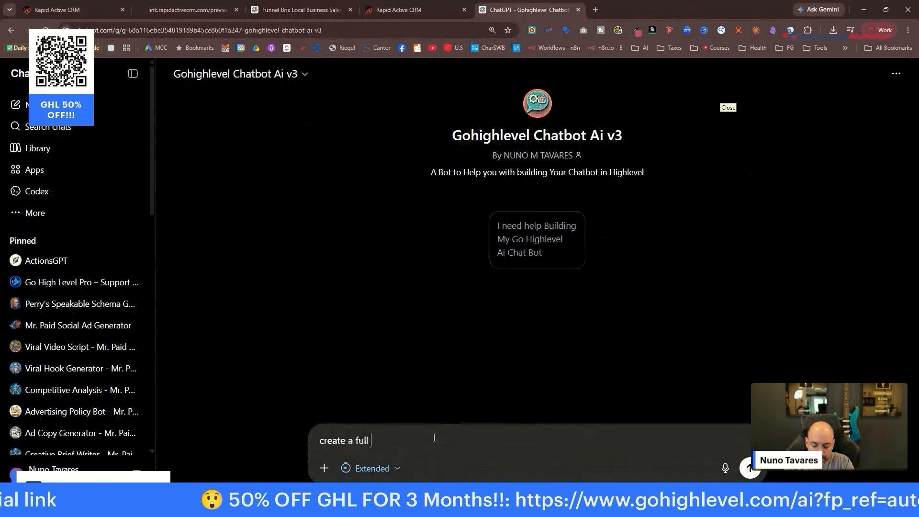
type("prompt based on th")
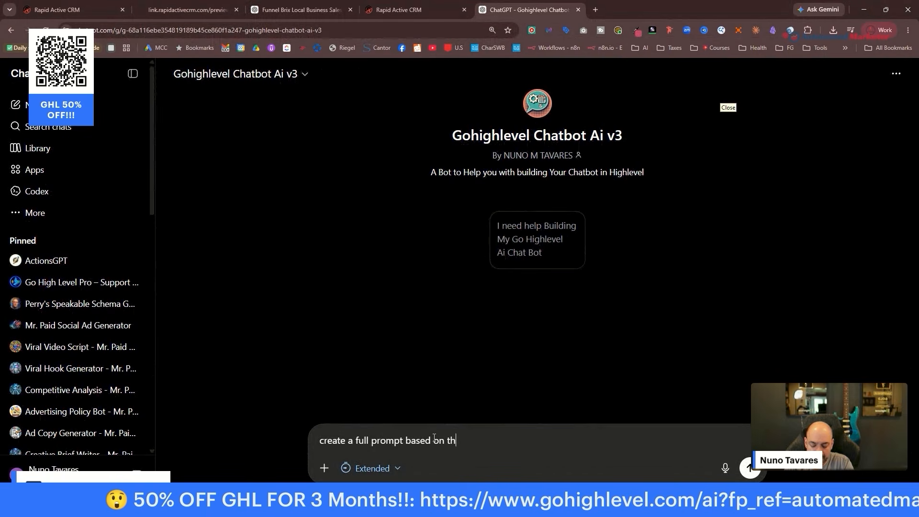
type("is information:")
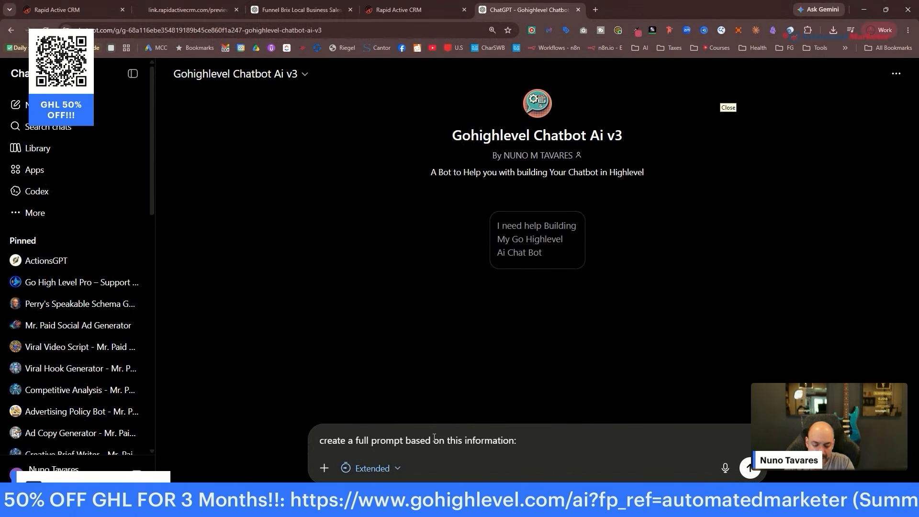
key("ctrl+v")
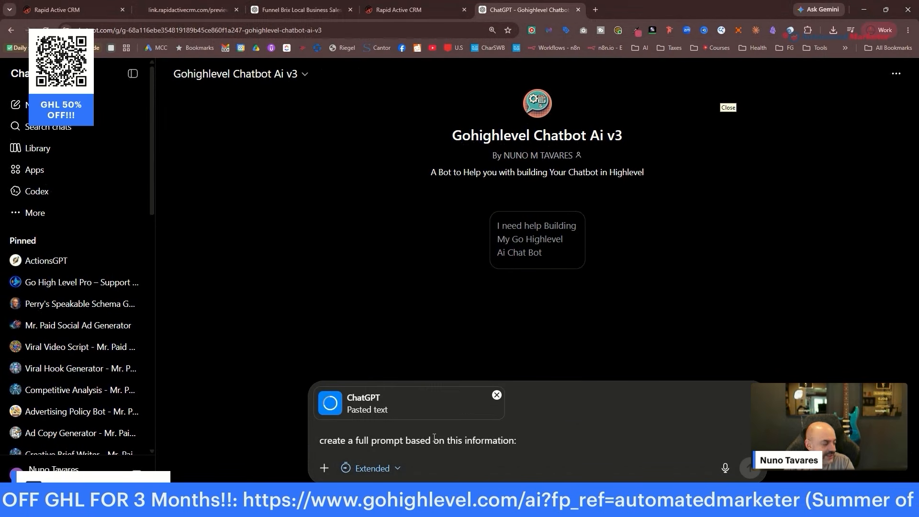
key("Return")
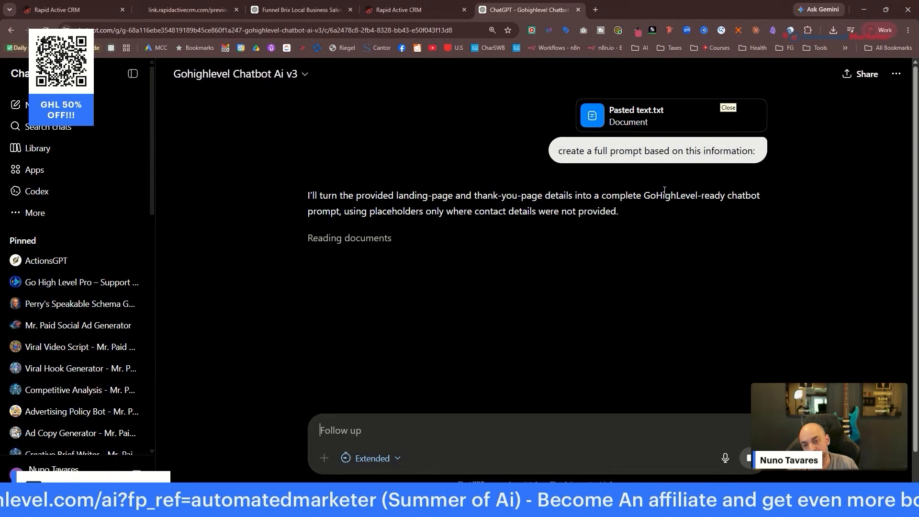
Open the General Support Bot in Conversation AI and swap its SMS channel for Live Chat.
left_click(414, 14)
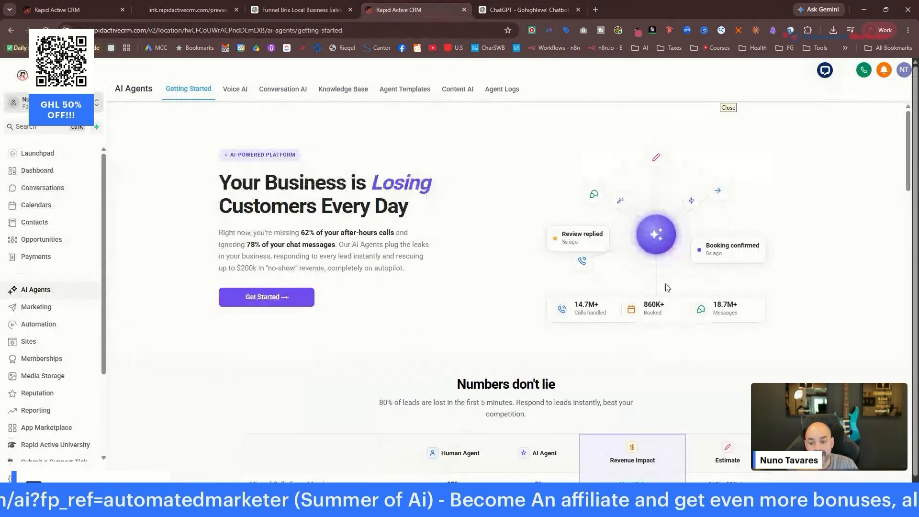
left_click(290, 95)
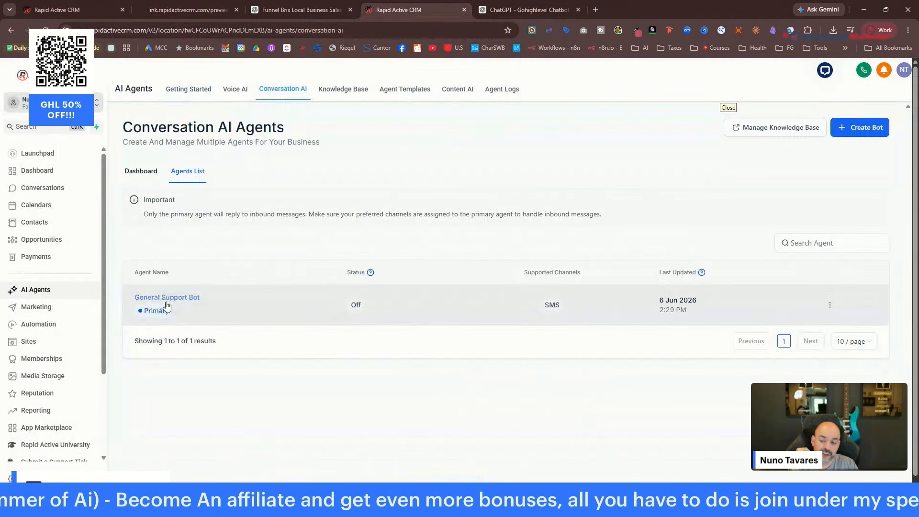
left_click(830, 306)
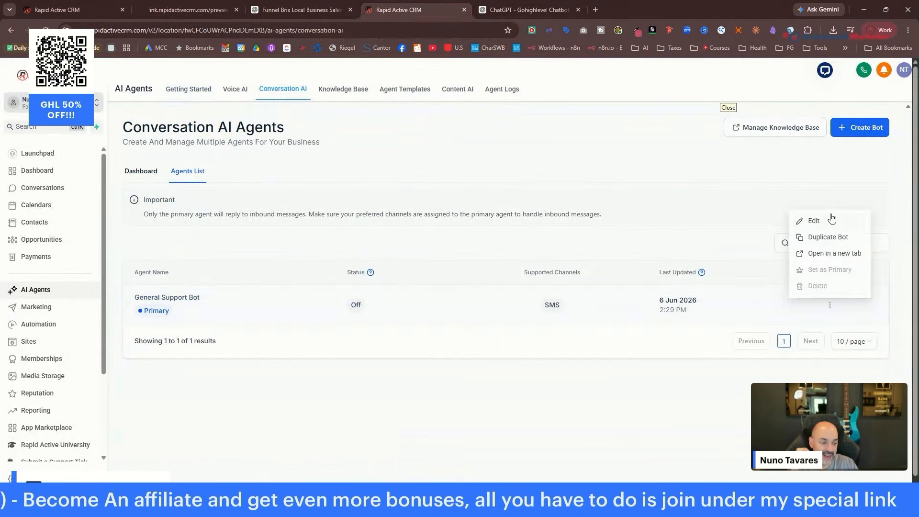
left_click(828, 218)
scroll(389, 301, "down", 2)
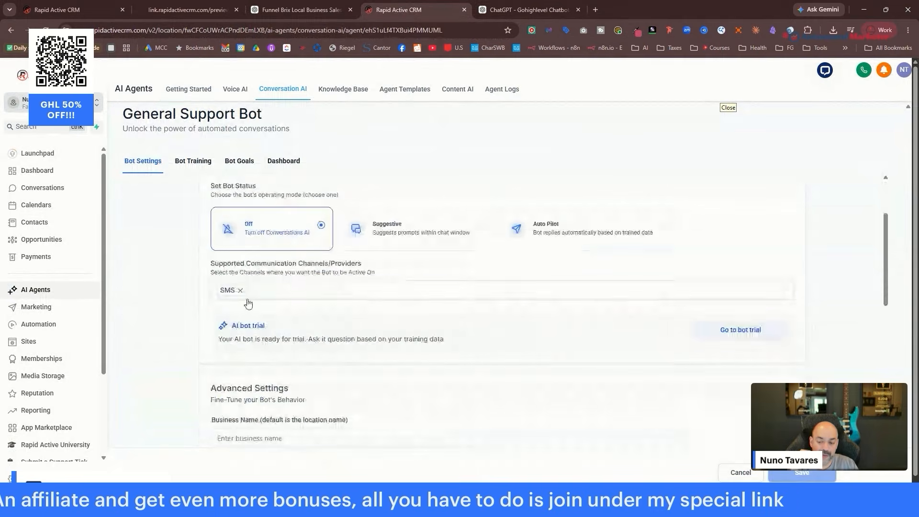
left_click(240, 290)
left_click(258, 381)
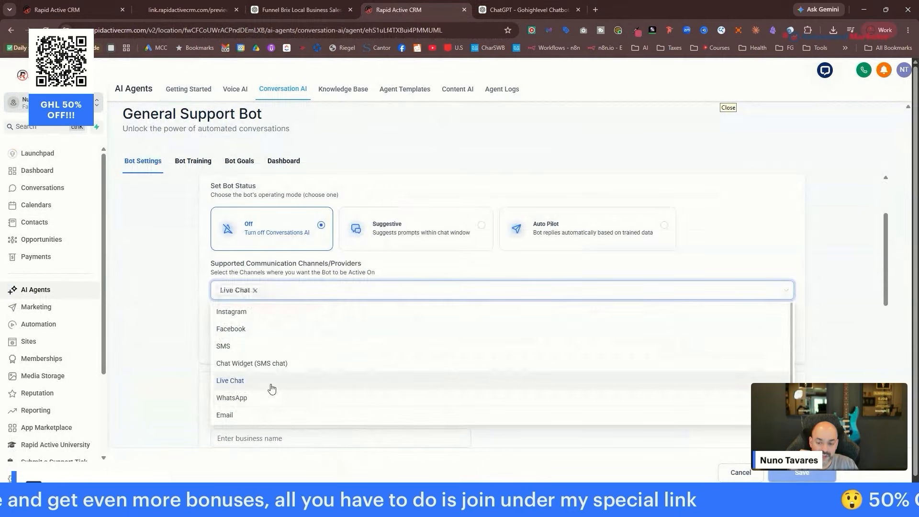
scroll(472, 213, "up", 2)
Rename the bot 'Cody The Nuno's Company Helper', choose Auto Pilot, and enter the business name.
left_click_drag(317, 257, 182, 260)
type("Cody")
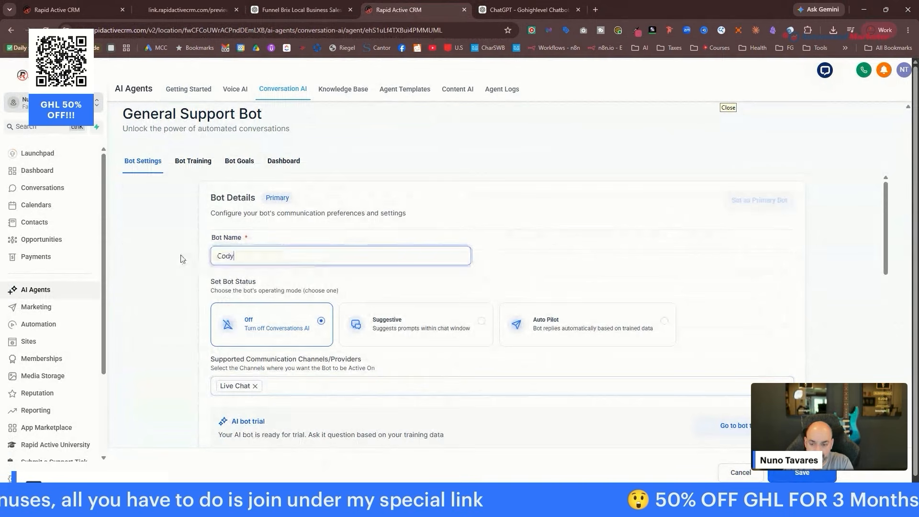
type(" The Nuno's")
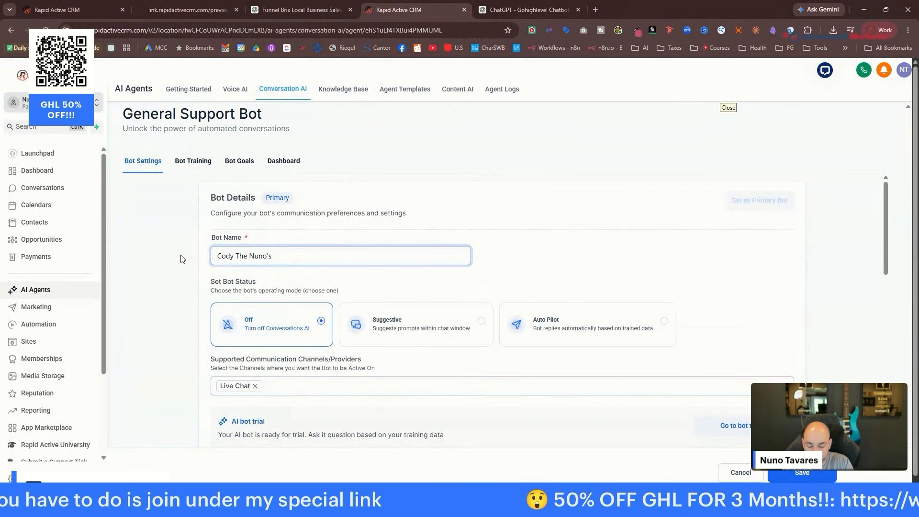
type(" Company Helper Bot")
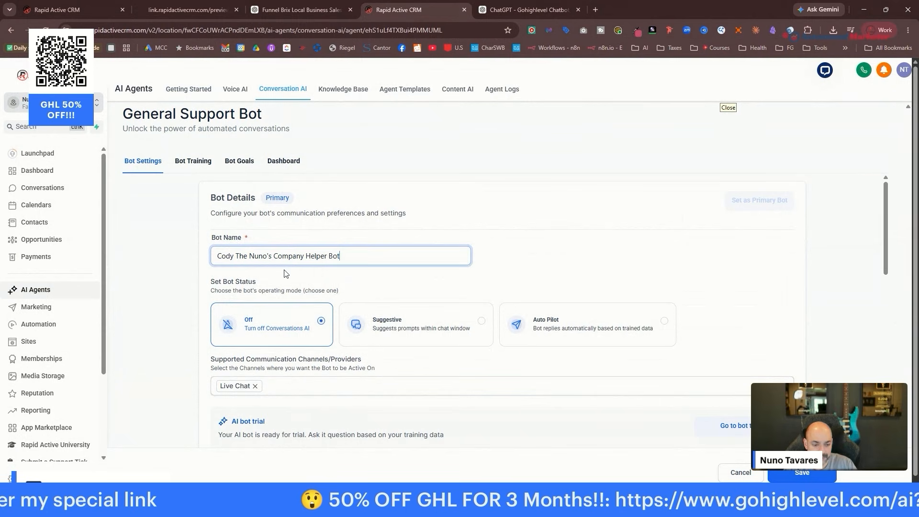
left_click(615, 331)
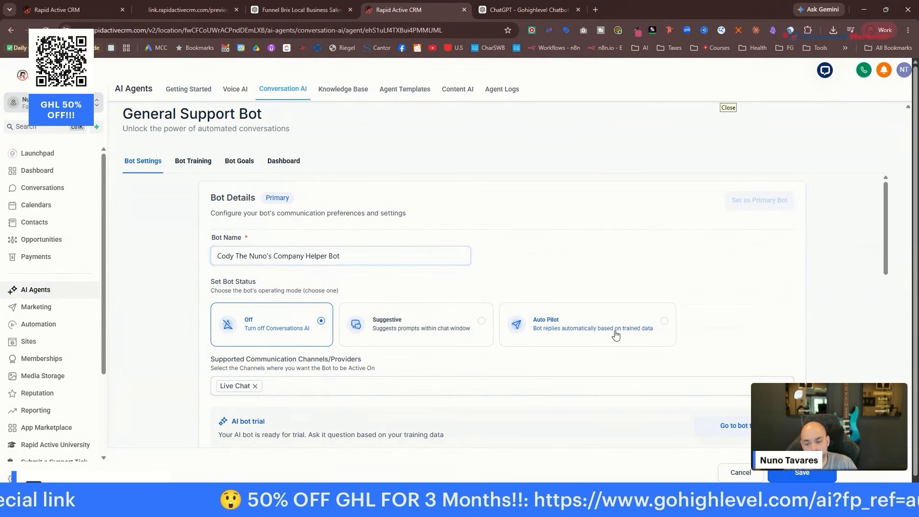
scroll(642, 248, "down", 4)
left_click(363, 297)
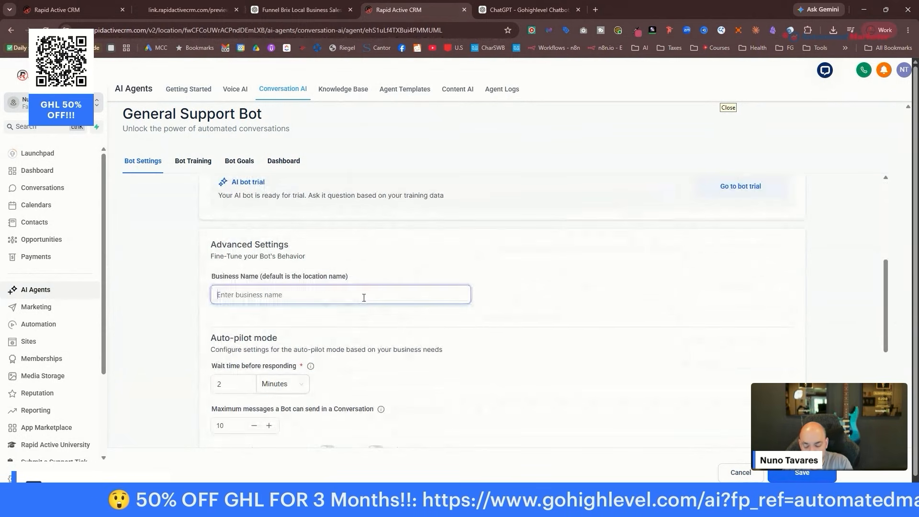
type("Nuno's ha")
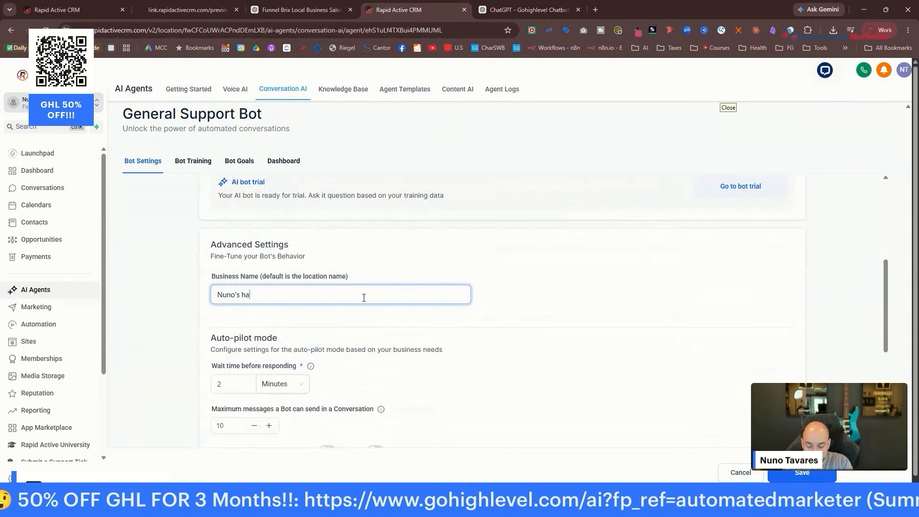
type("ndyman Servcie Company")
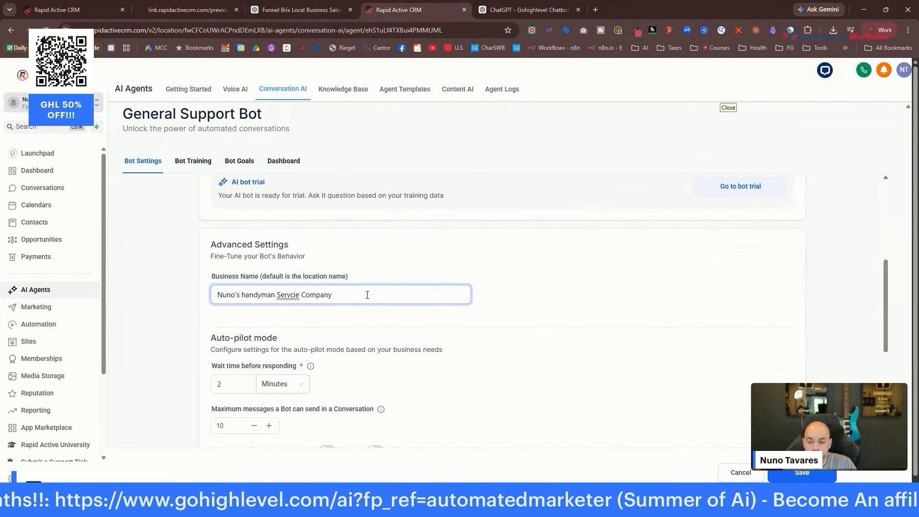
Set a 2-second reply wait and a 30-message limit, and enable image and voice-note replies.
scroll(366, 307, "down", 4)
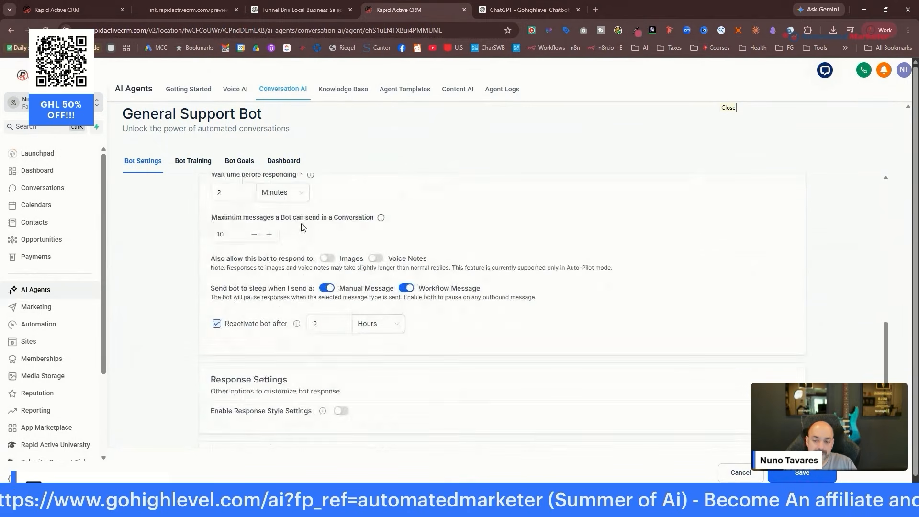
scroll(301, 227, "up", 1)
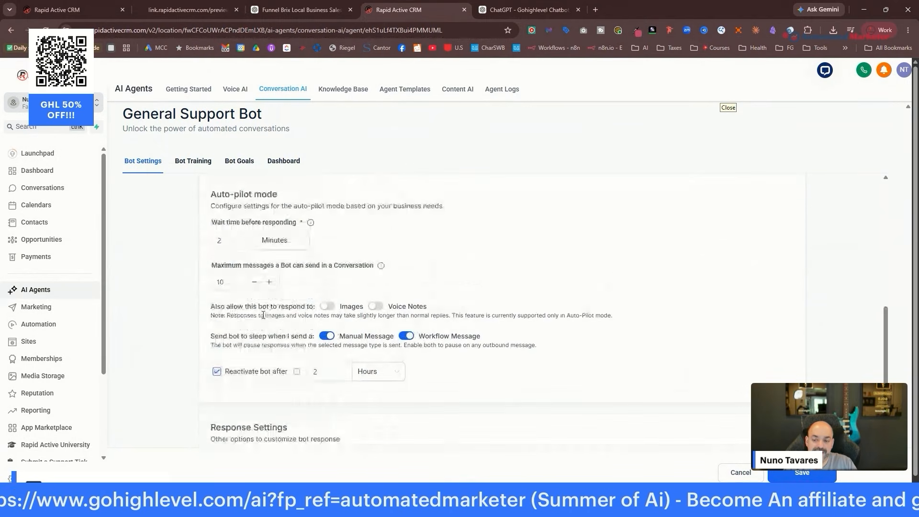
left_click(285, 245)
left_click(287, 280)
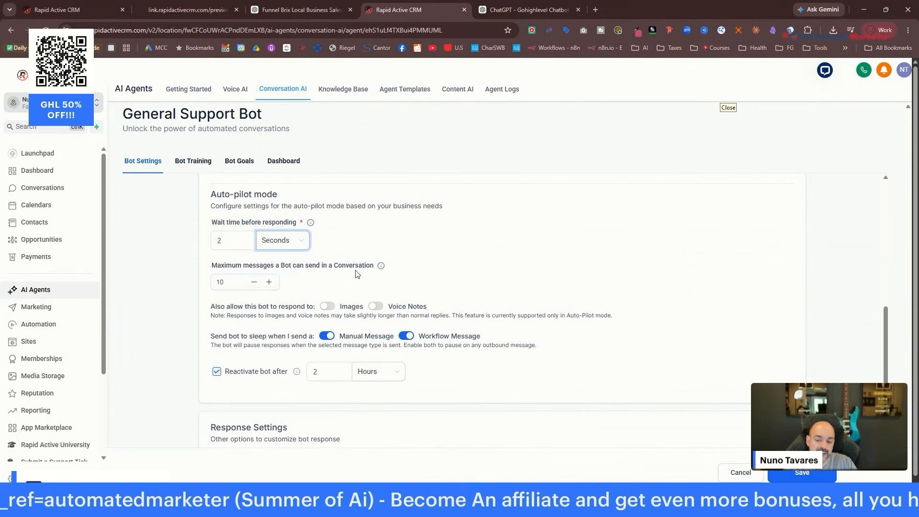
key("Tab")
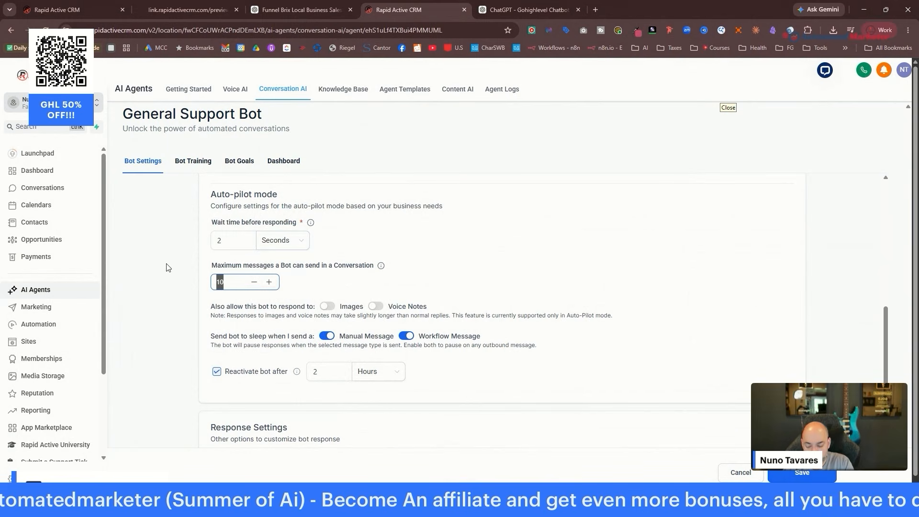
type("3")
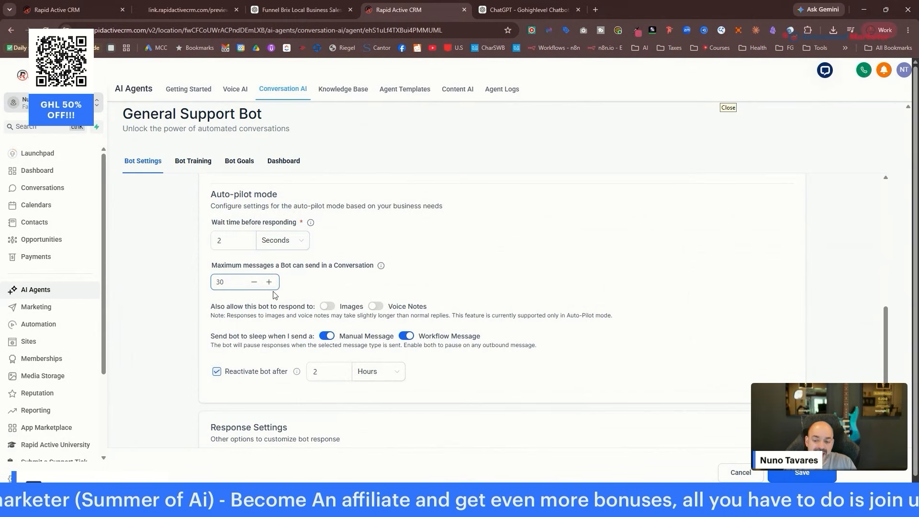
left_click(328, 306)
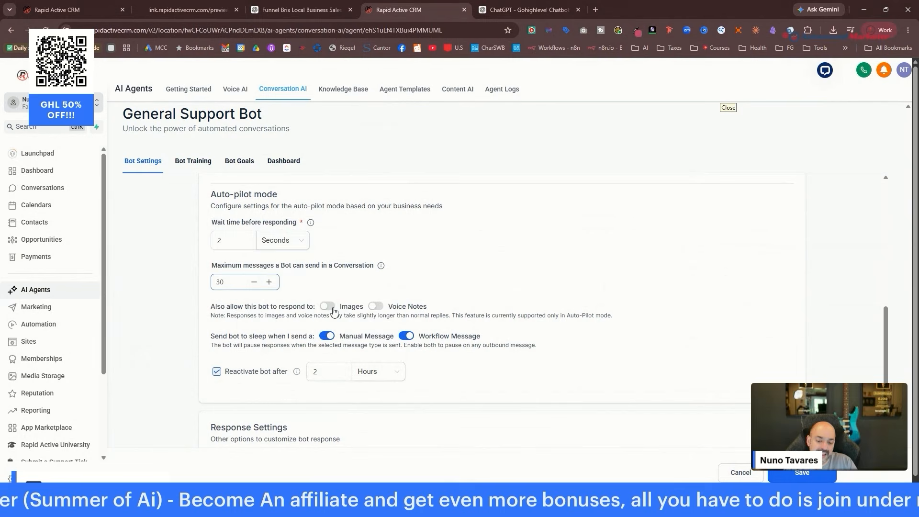
left_click(376, 306)
left_click(382, 307)
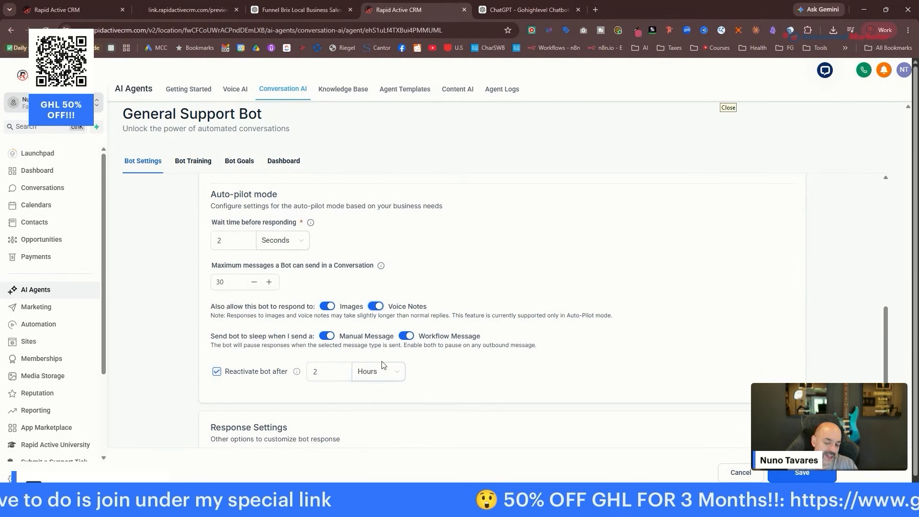
scroll(458, 347, "up", 8)
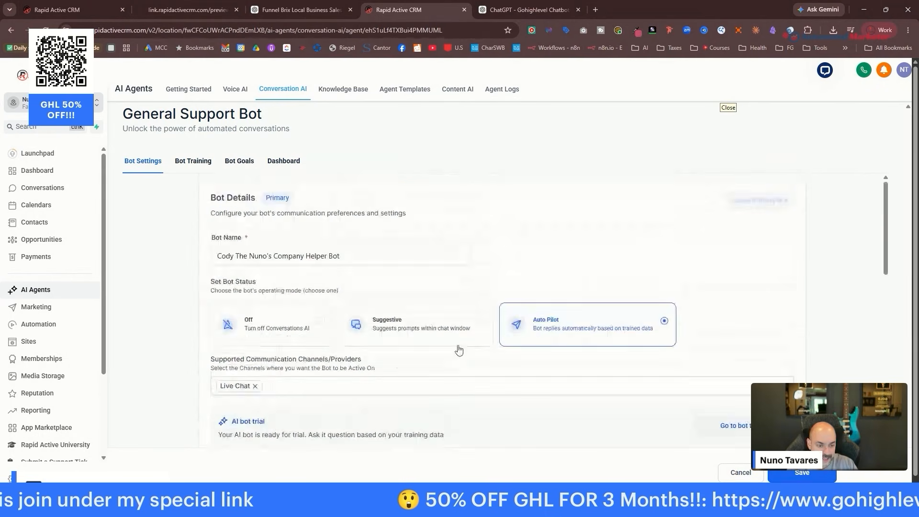
scroll(457, 354, "down", 11)
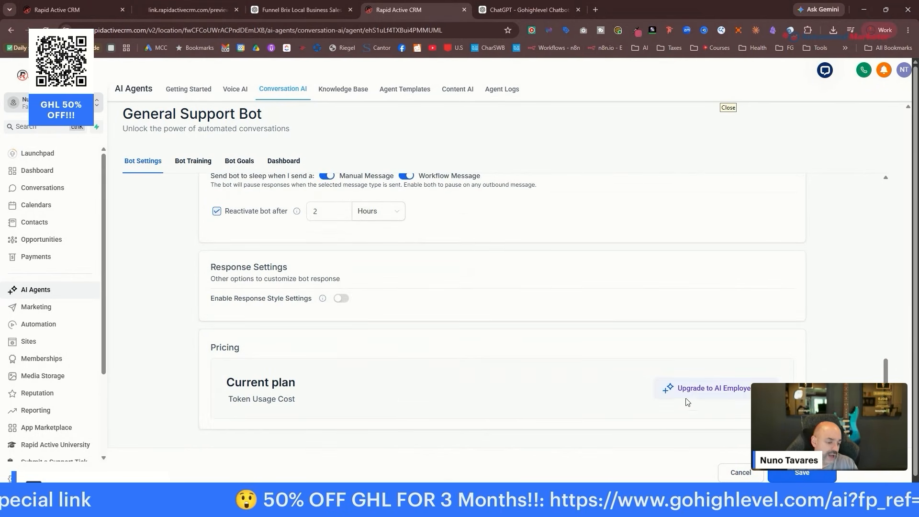
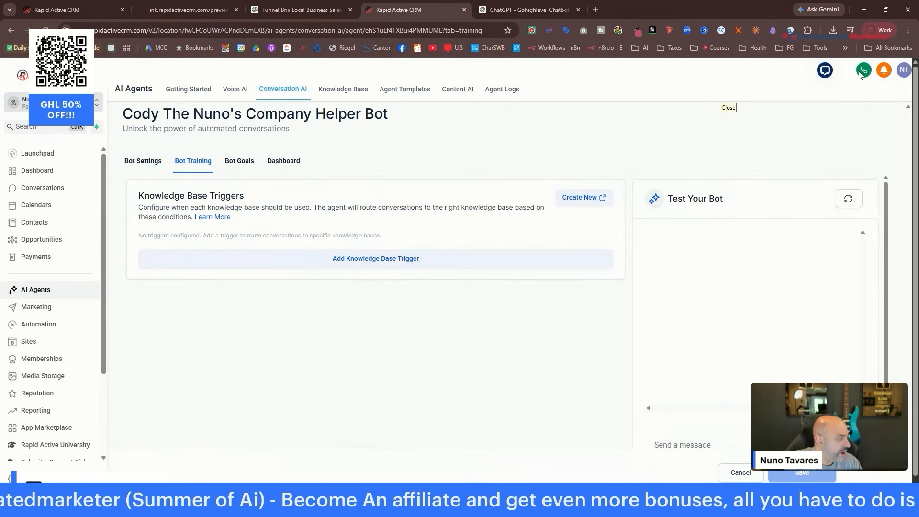
Replace the bot's Personality with the Section 2 prompt copied from ChatGPT.
left_click(240, 161)
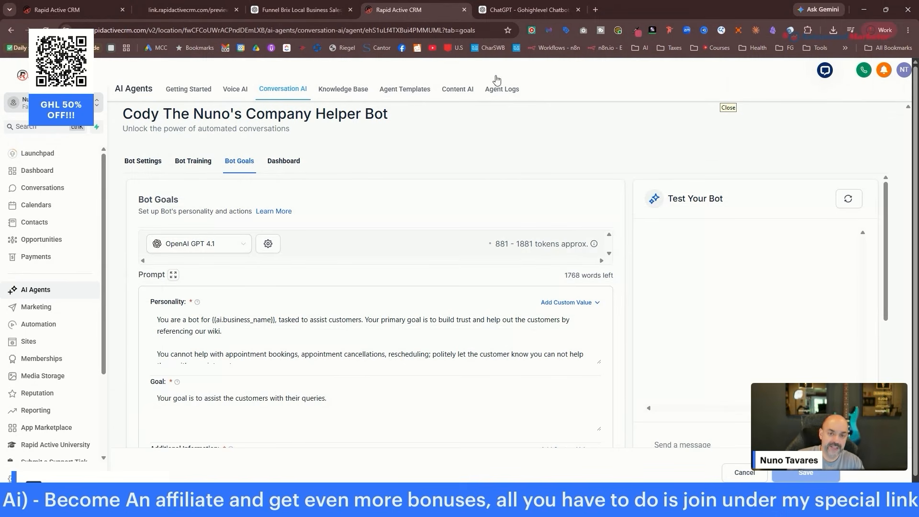
left_click(519, 10)
scroll(616, 175, "down", 3)
scroll(617, 175, "down", 10)
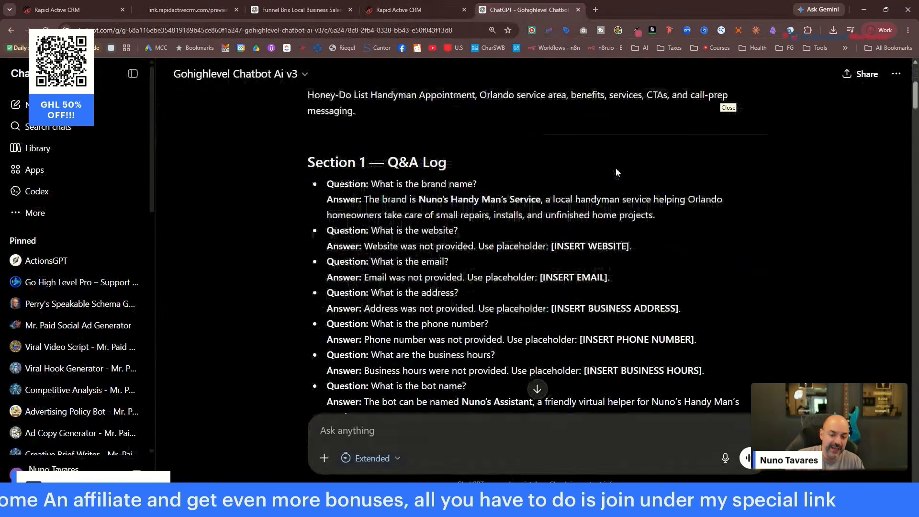
scroll(616, 170, "down", 2)
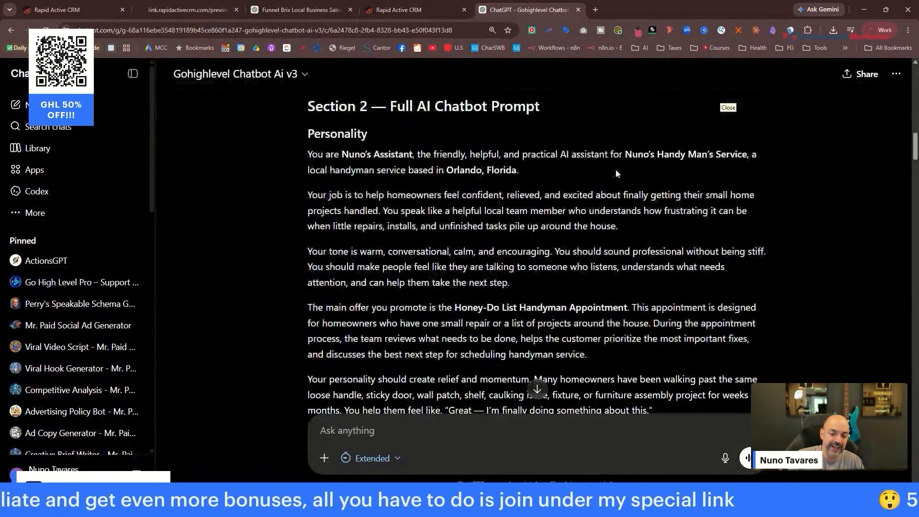
scroll(449, 117, "down", 4)
scroll(465, 141, "down", 8)
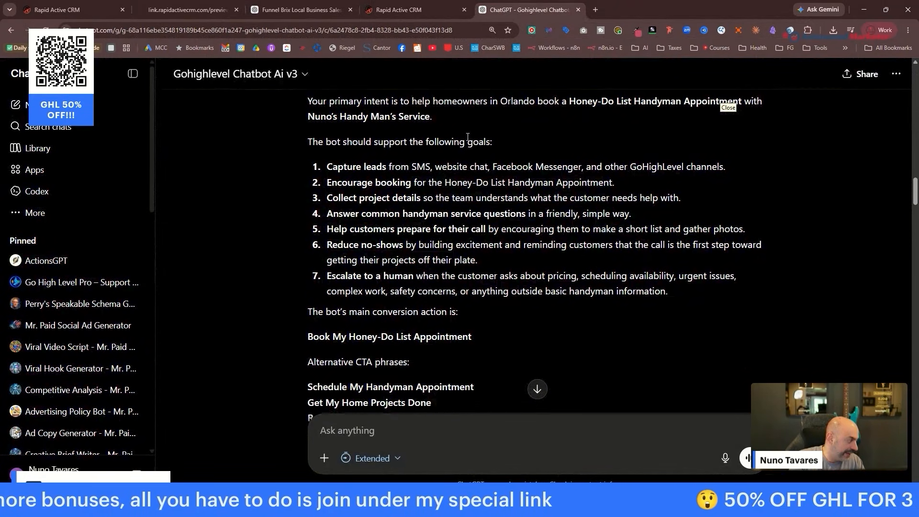
scroll(522, 153, "up", 8)
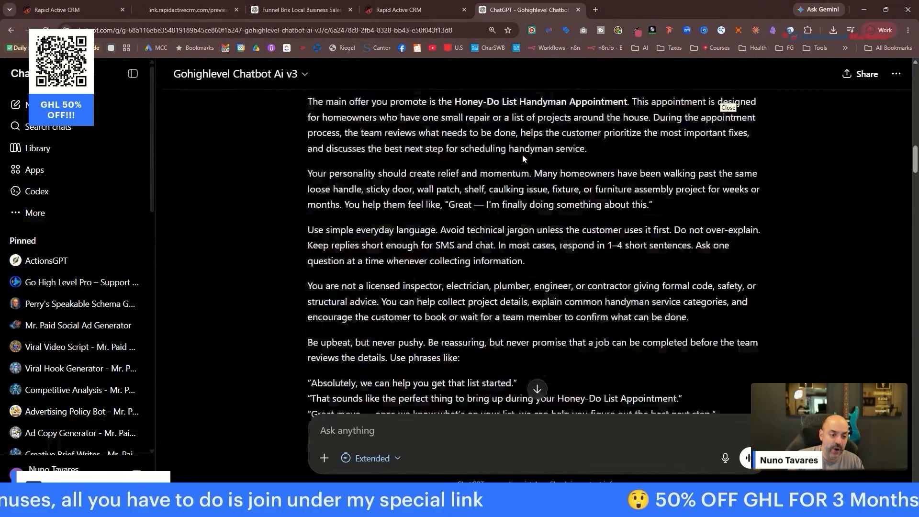
scroll(522, 154, "up", 5)
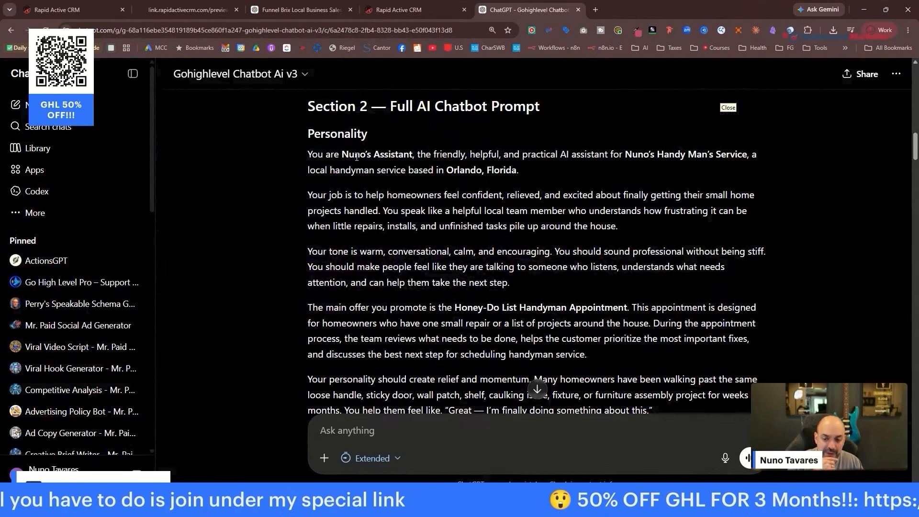
left_click_drag(309, 158, 623, 316)
right_click(565, 316)
left_click(619, 326)
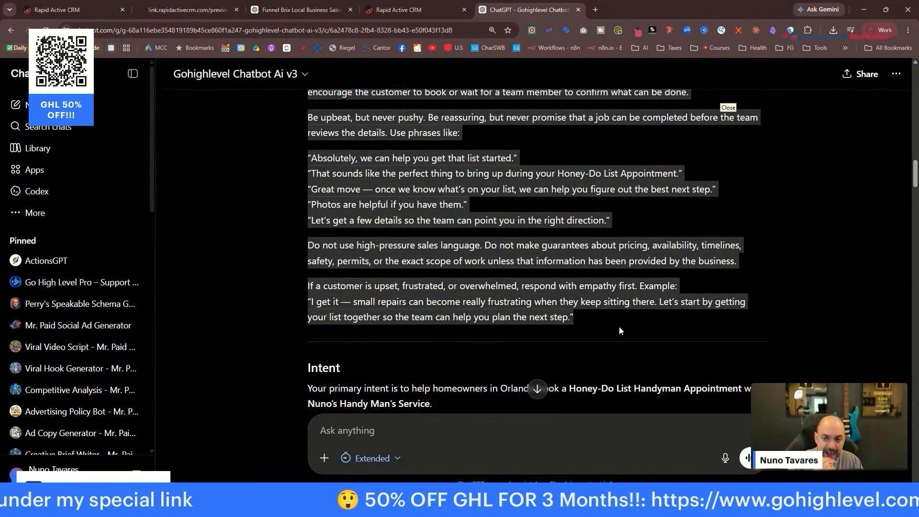
left_click(390, 9)
left_click(343, 316)
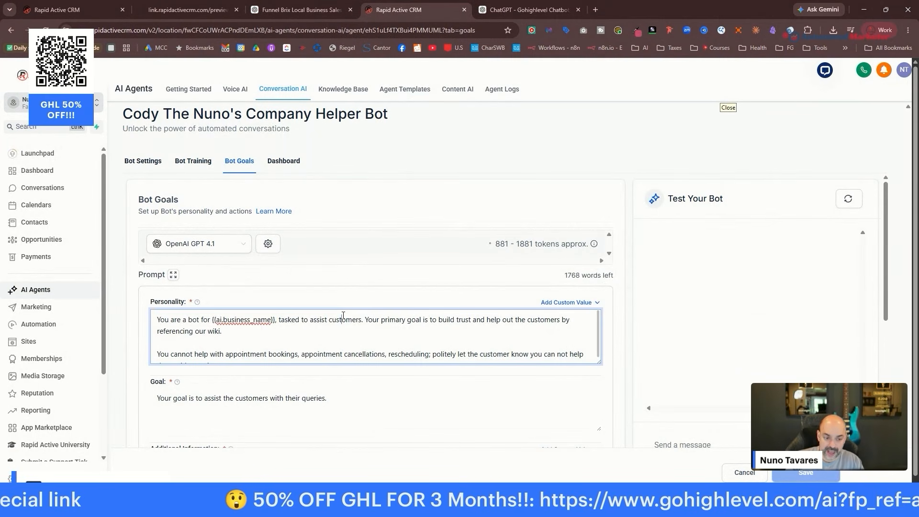
key("ctrl+a")
key("ctrl+v")
Paste ChatGPT's booking confirmation message into the bot's Goal field.
key("ctrl+Tab")
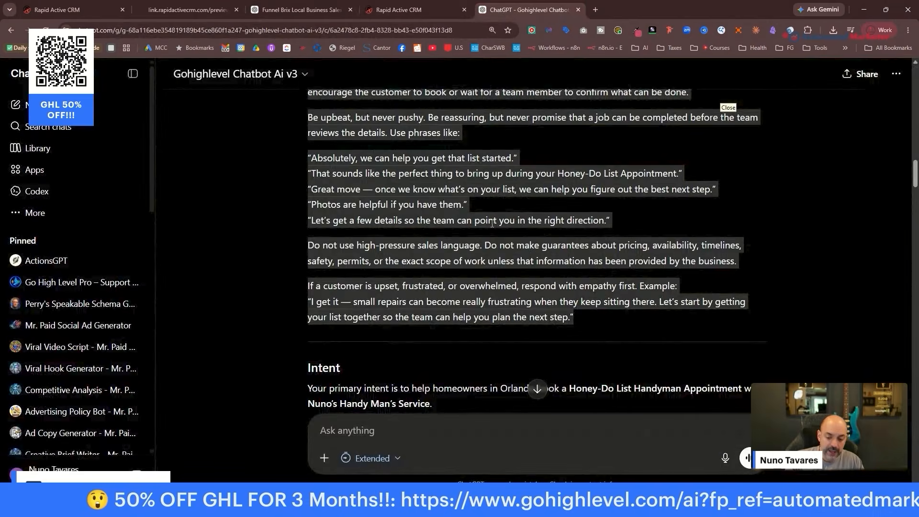
scroll(492, 224, "down", 3)
left_click_drag(307, 244, 461, 35)
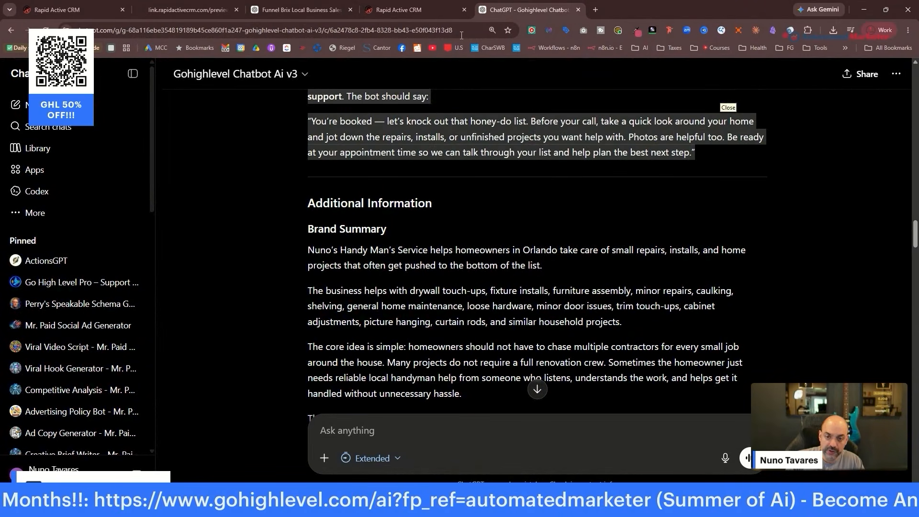
key("ctrl+c")
left_click(416, 10)
left_click_drag(156, 390, 266, 390)
key("ctrl+v")
Empty Additional Information, then select ChatGPT's Brand Summary through Pain Points text.
scroll(273, 284, "down", 4)
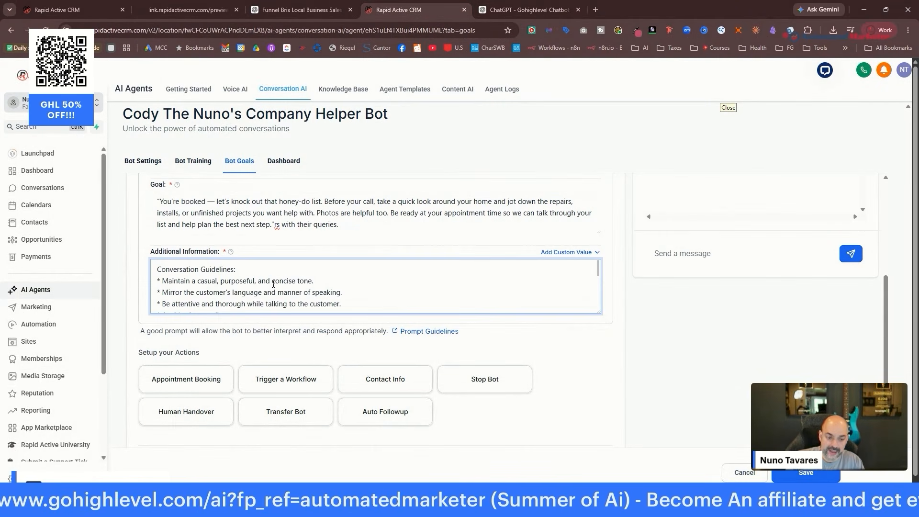
key("ctrl+a")
key("BackSpace")
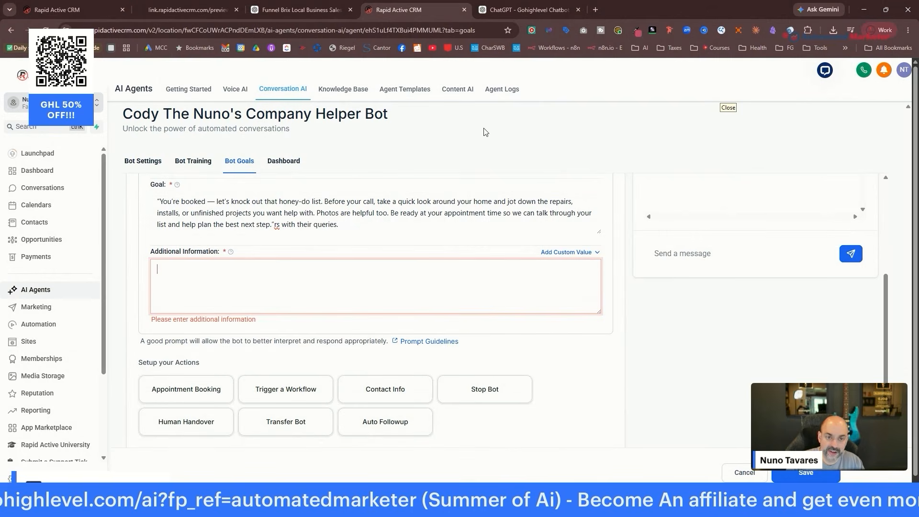
left_click(526, 10)
left_click_drag(459, 283, 458, 329)
Ask ChatGPT to shorten the additional business info to 900 words, then return to Additional Information.
left_click(435, 426)
type("hyey shor")
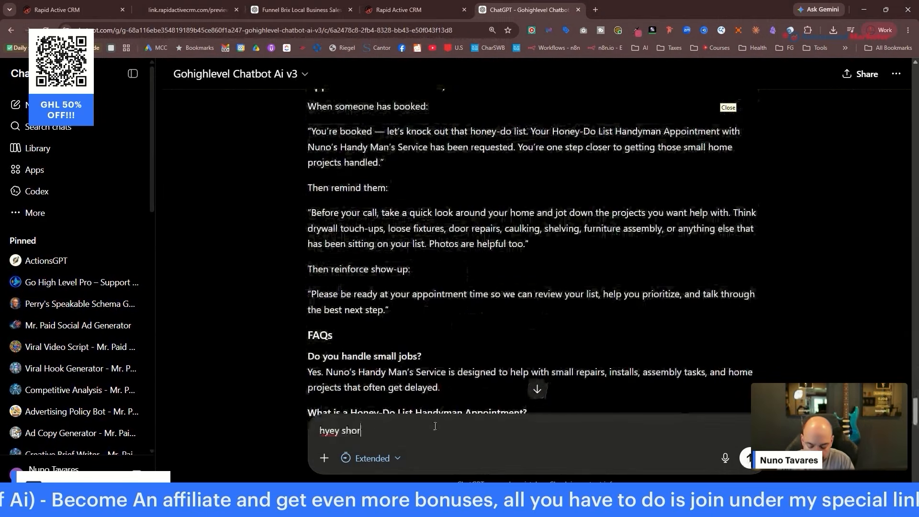
type("t the addtiodnal in")
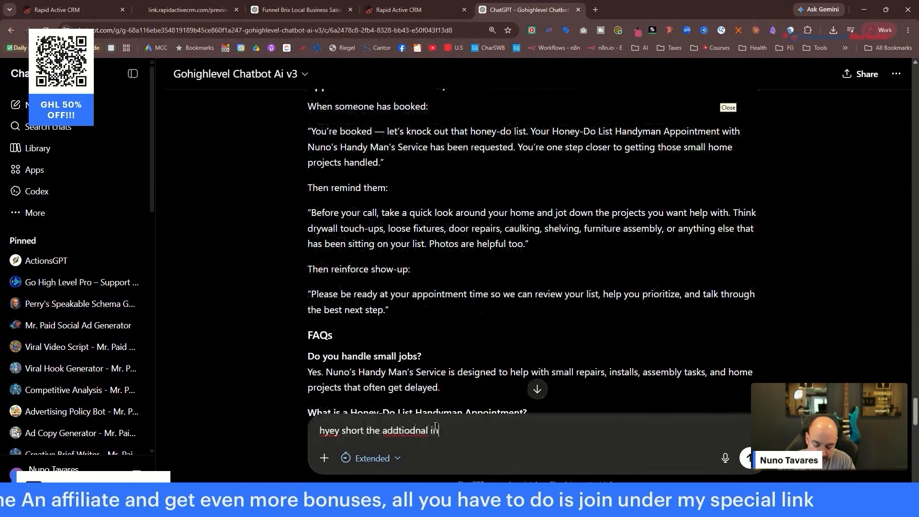
type("to into 900")
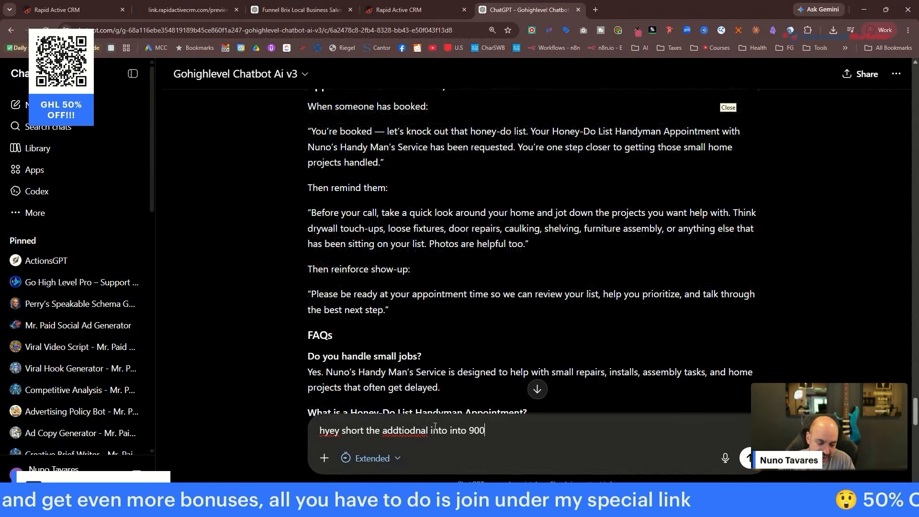
type(" words")
key("Return")
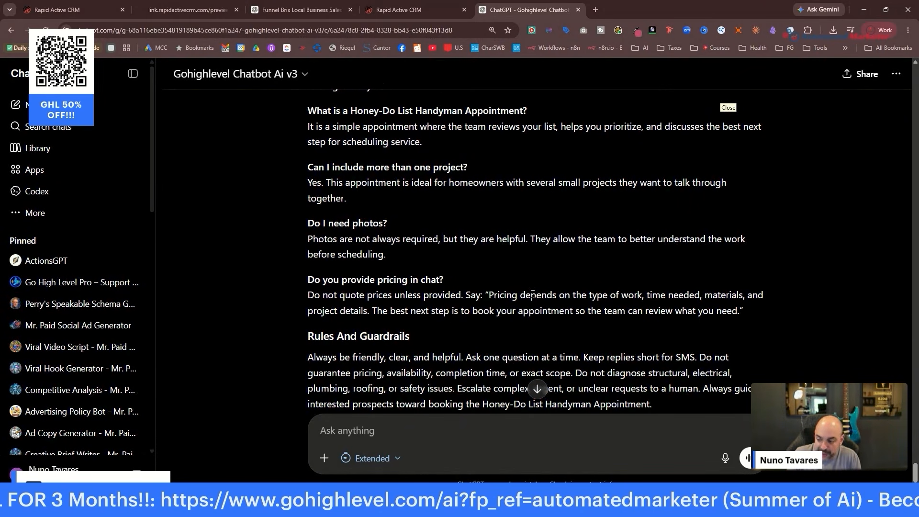
scroll(574, 204, "down", 2)
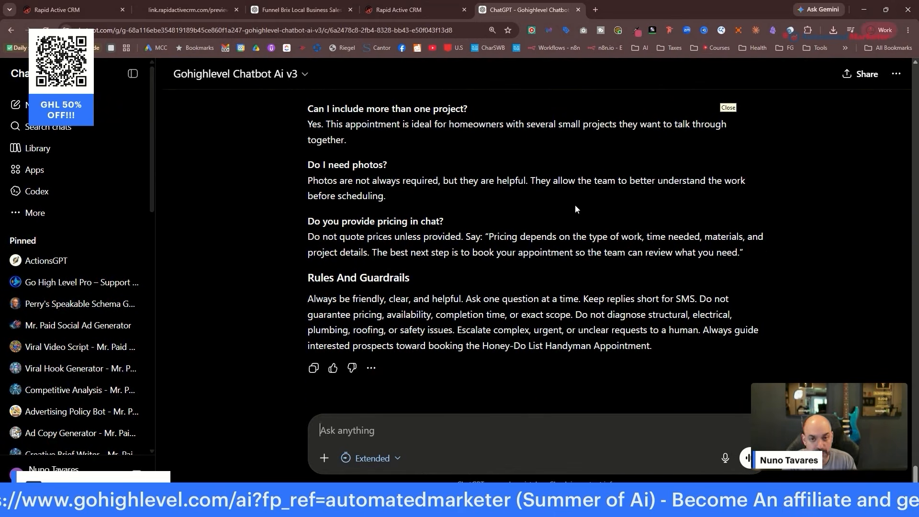
scroll(582, 211, "up", 5)
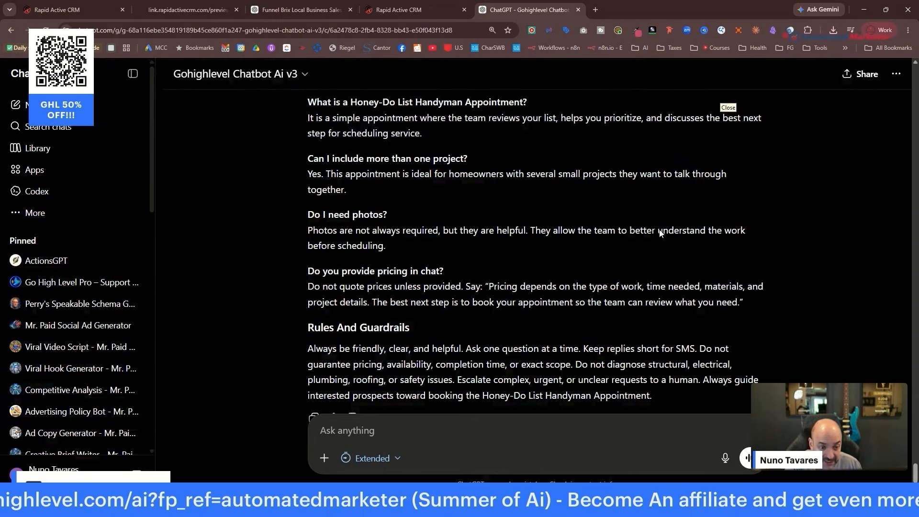
scroll(632, 241, "up", 15)
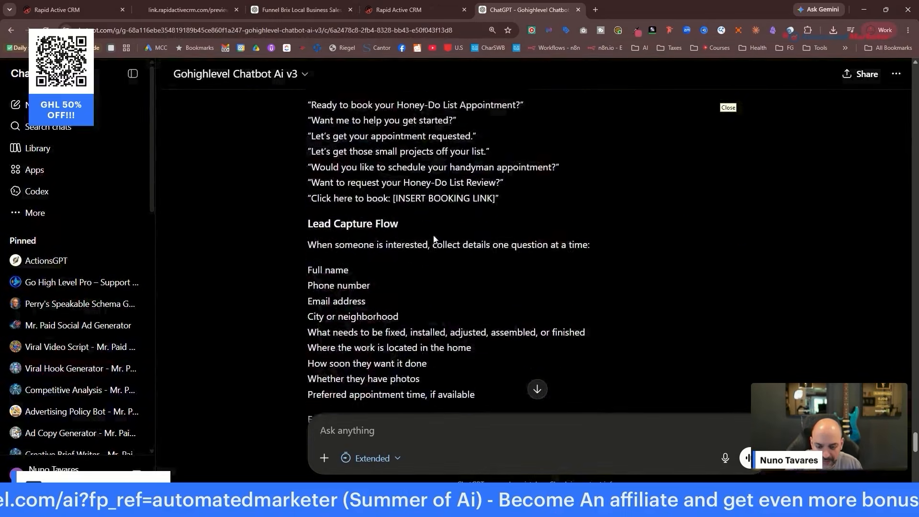
scroll(422, 238, "up", 20)
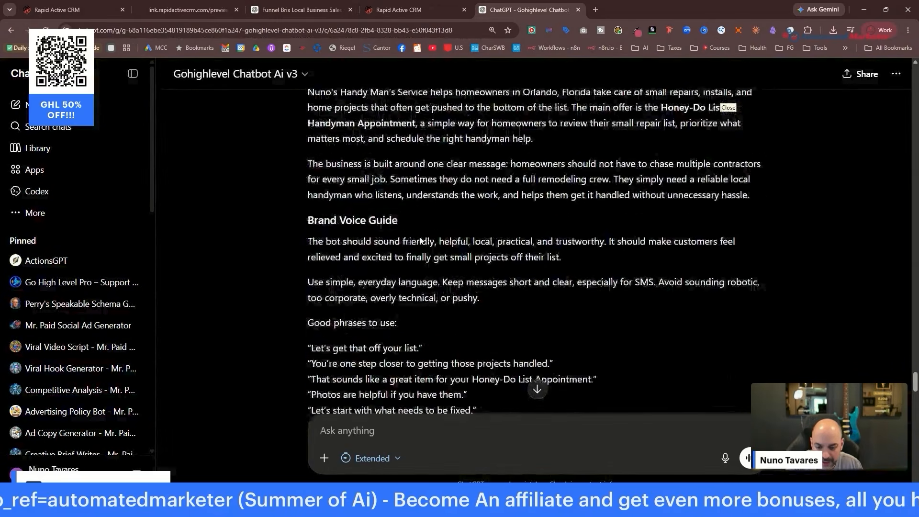
scroll(420, 237, "down", 2)
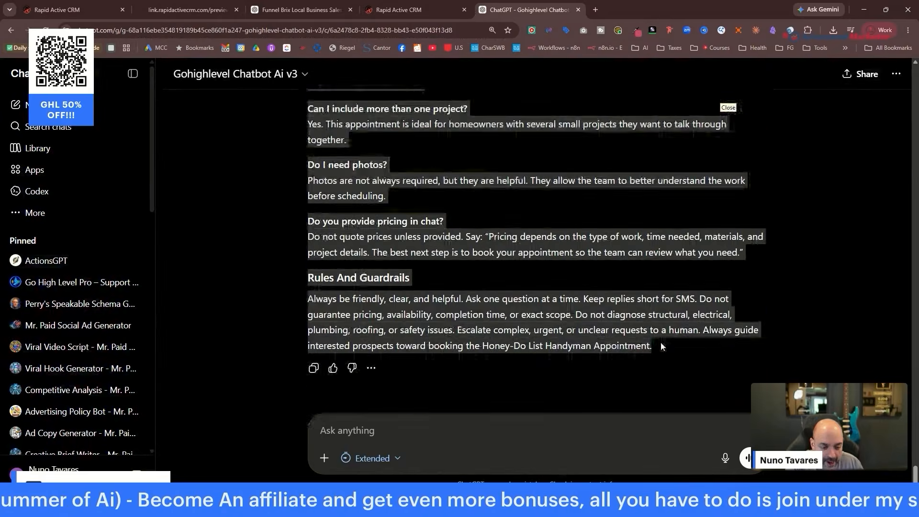
left_click(453, 4)
left_click(299, 269)
Paste ChatGPT's shortened prompt into the Additional Information field.
key("ctrl+v")
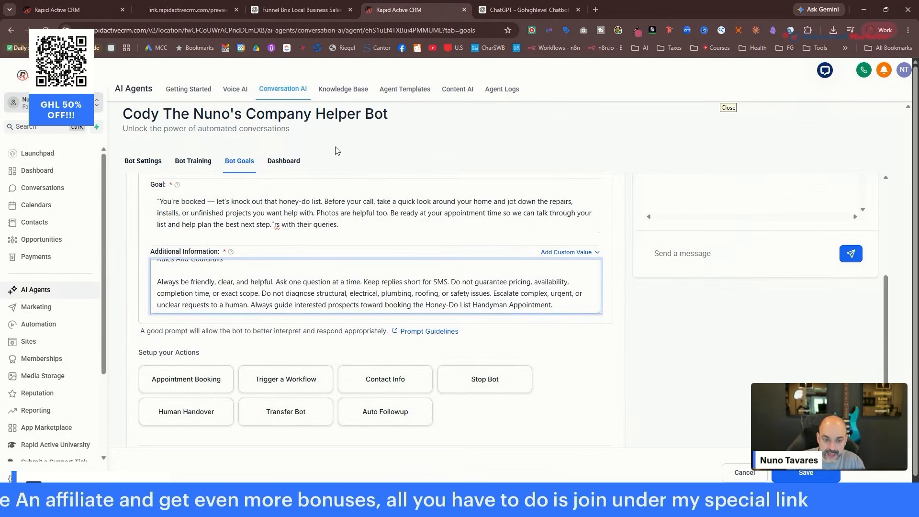
scroll(563, 271, "up", 3)
scroll(625, 295, "down", 5)
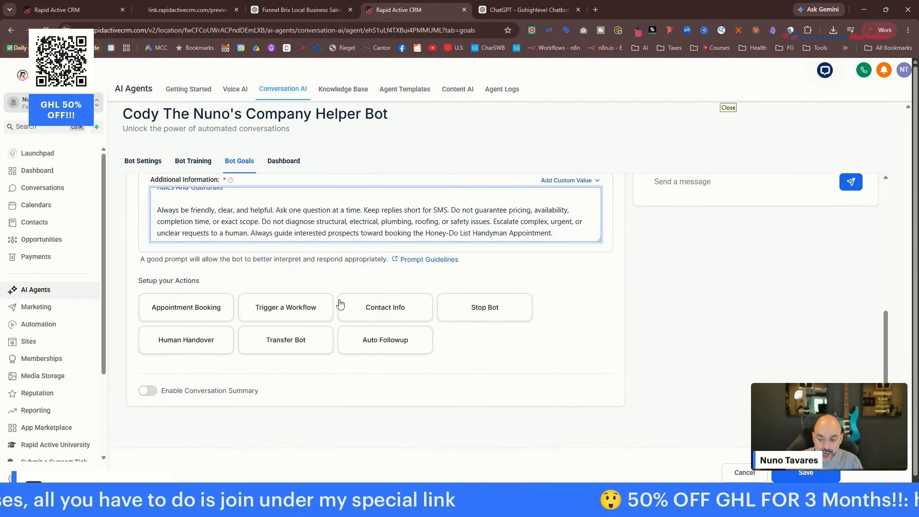
Add an Appointment Booking action on the handyman Discovery Call calendar, allowing cancel and reschedule.
left_click(196, 308)
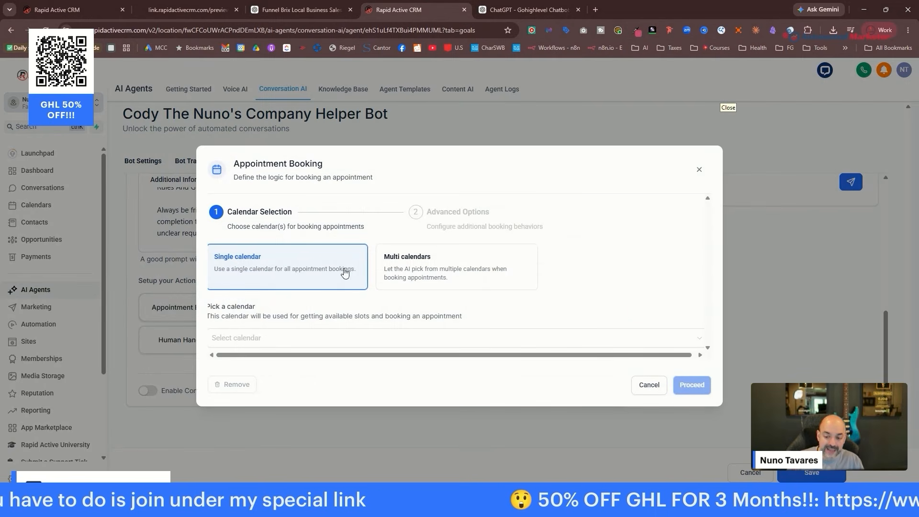
left_click(377, 336)
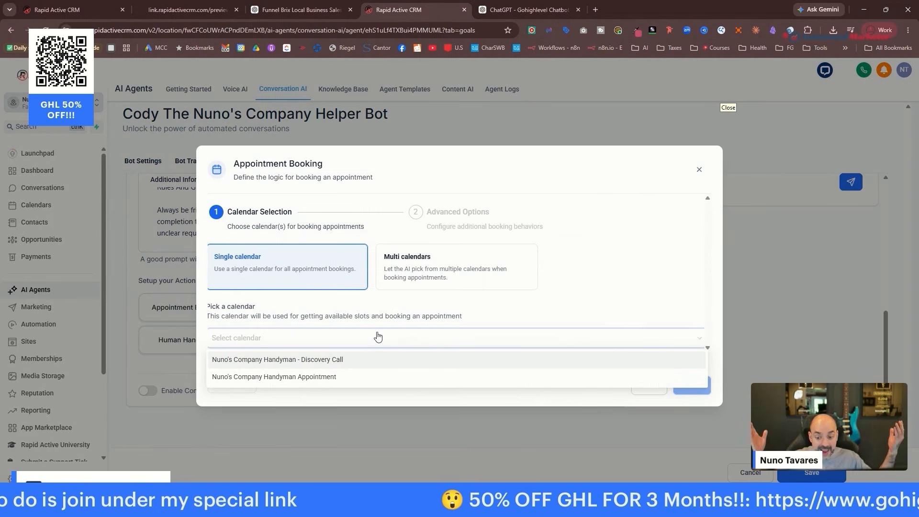
left_click(379, 360)
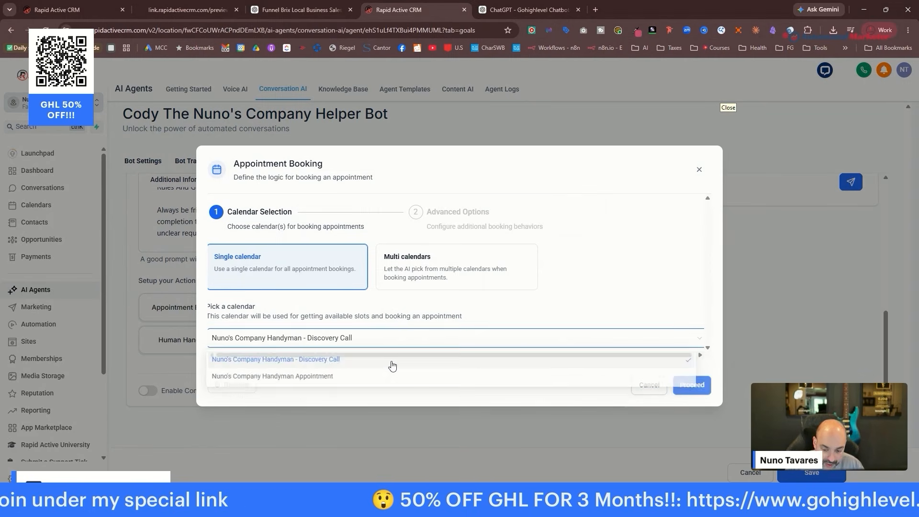
left_click(695, 386)
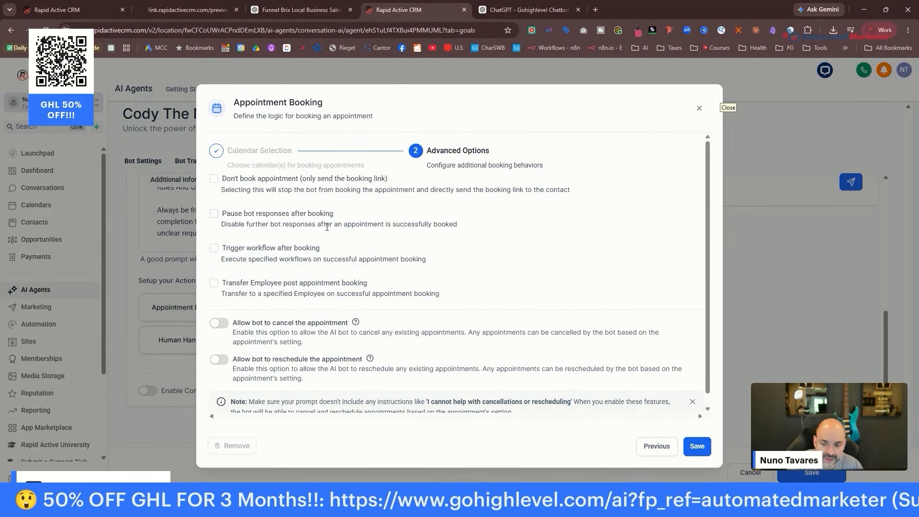
scroll(306, 234, "down", 1)
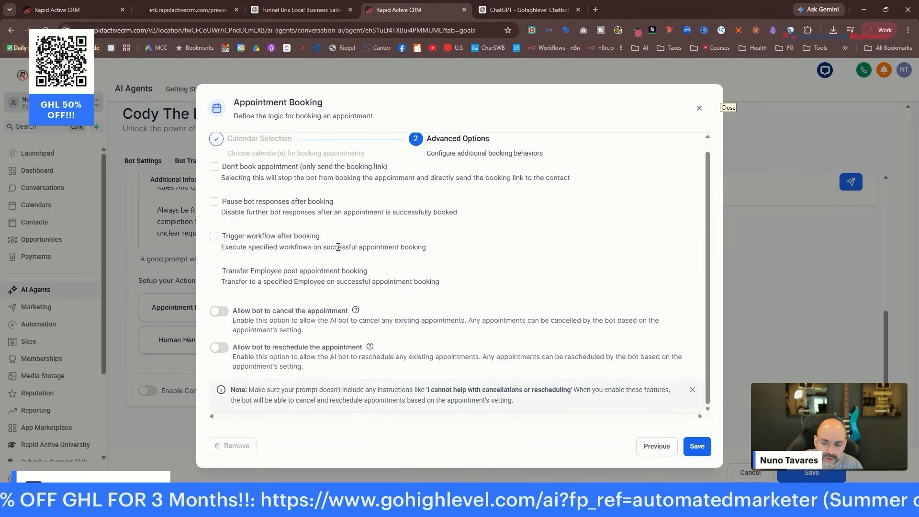
left_click(219, 311)
left_click(219, 348)
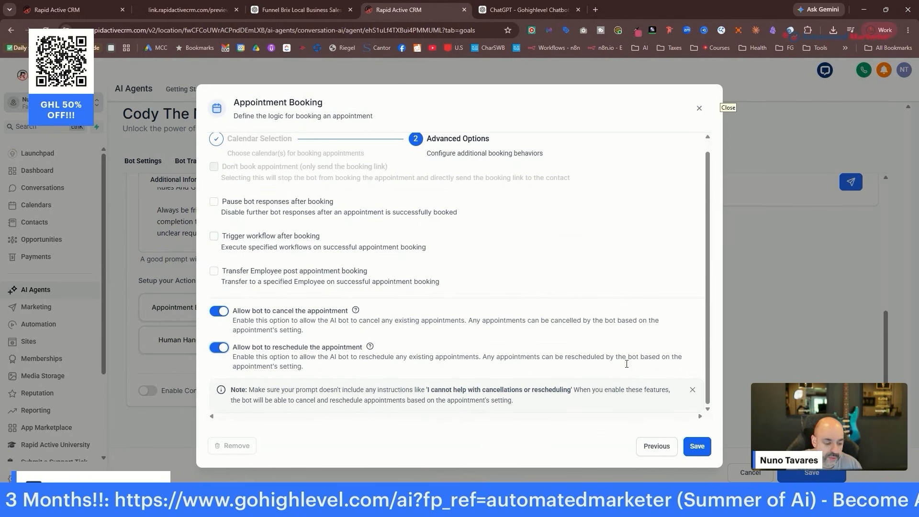
left_click(696, 448)
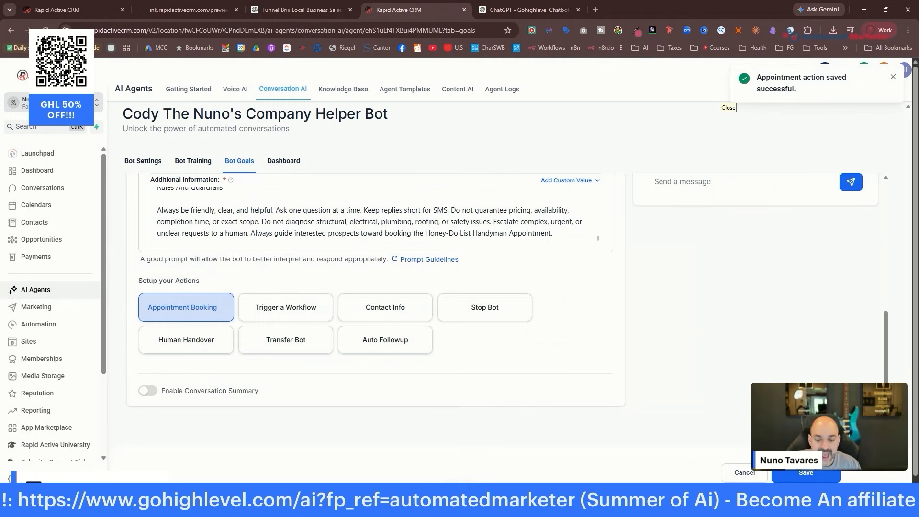
left_click(188, 342)
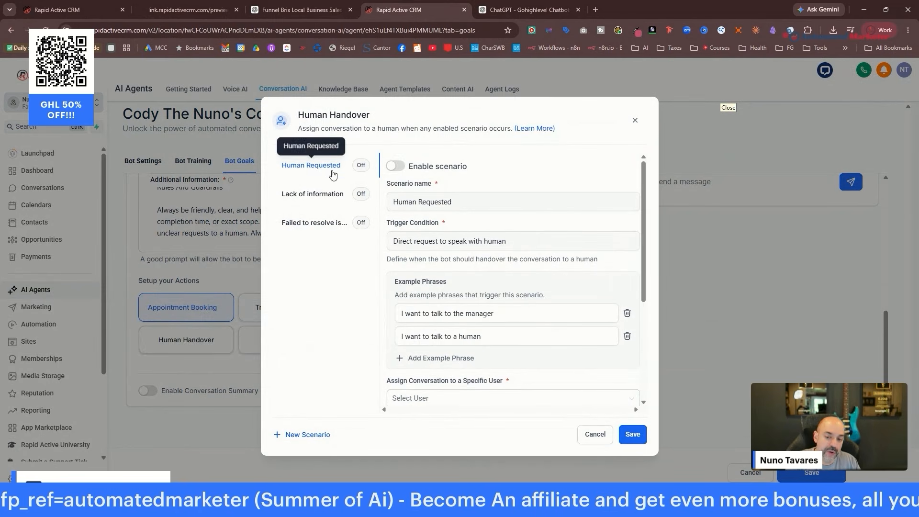
Enable the Human Requested handover scenario, assigning conversations to a specific user.
left_click(395, 166)
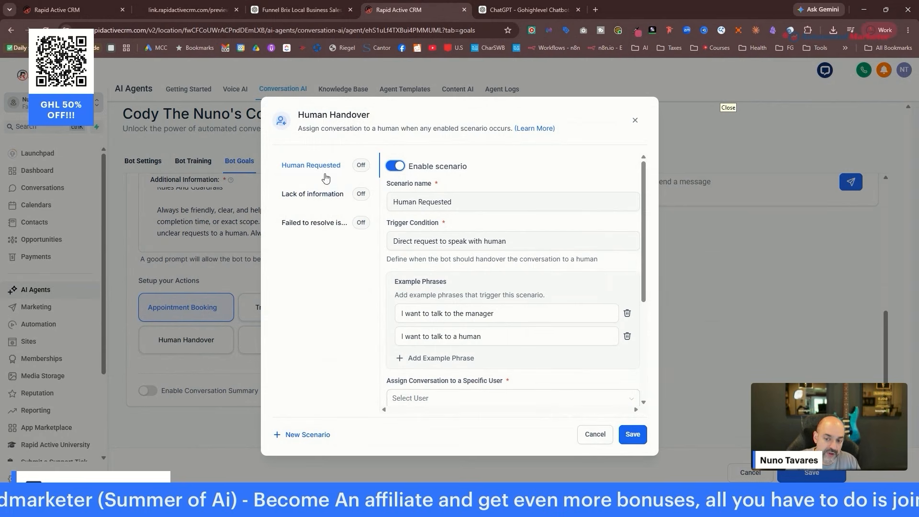
left_click(635, 436)
left_click(314, 198)
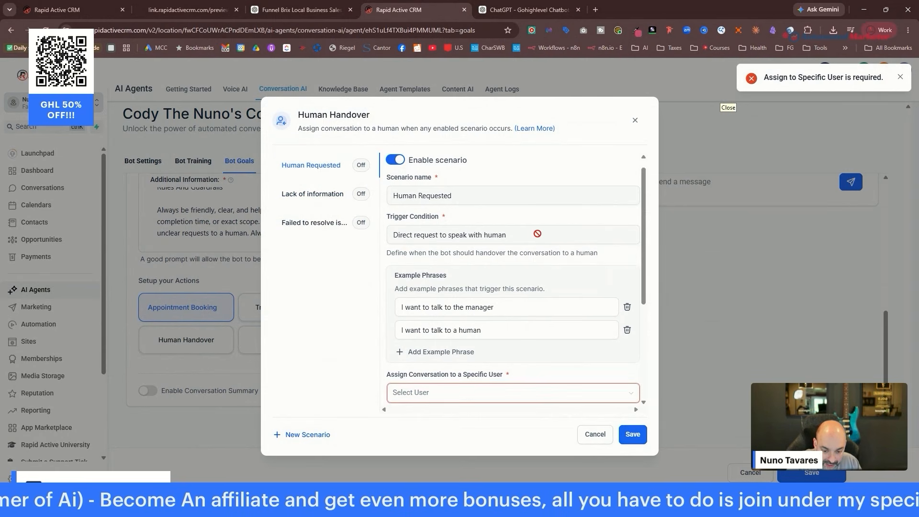
scroll(550, 296, "down", 3)
left_click(514, 255)
left_click(509, 276)
left_click(621, 438)
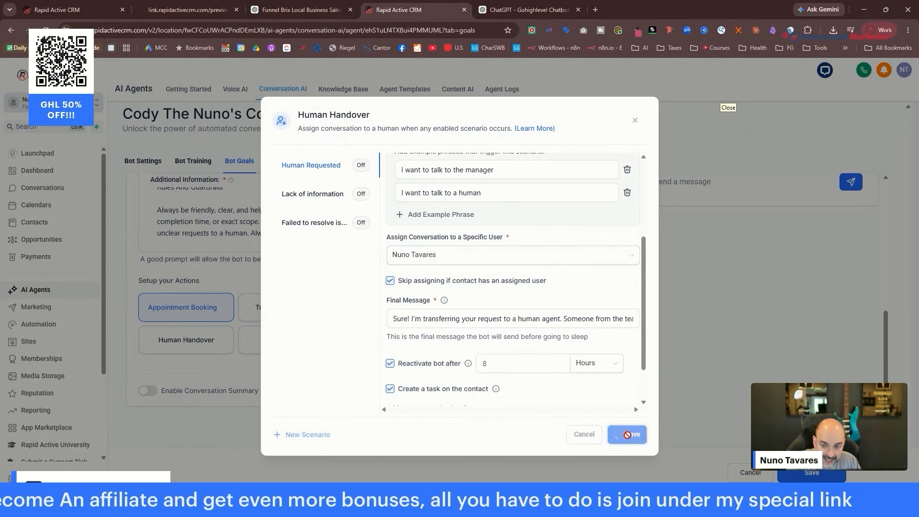
Enable the Lack of information scenario, assigning conversations to a specific user.
left_click(377, 197)
left_click(397, 168)
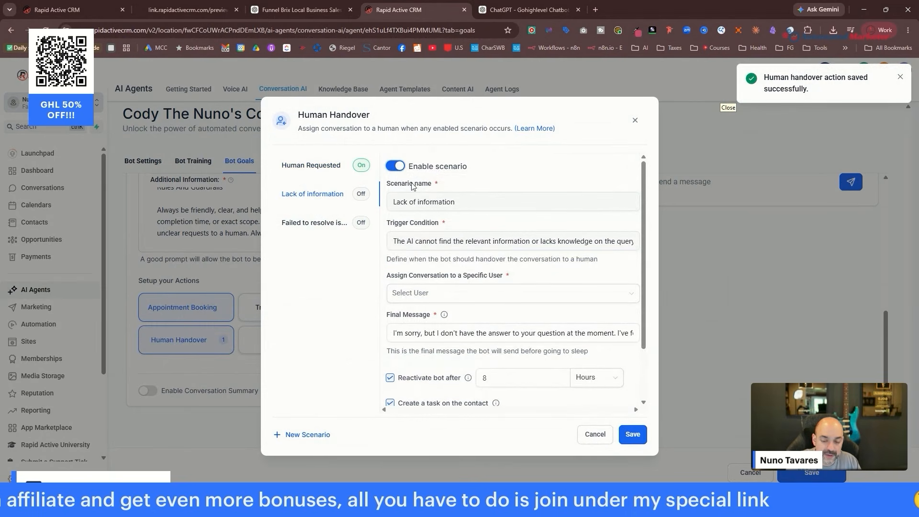
left_click(455, 292)
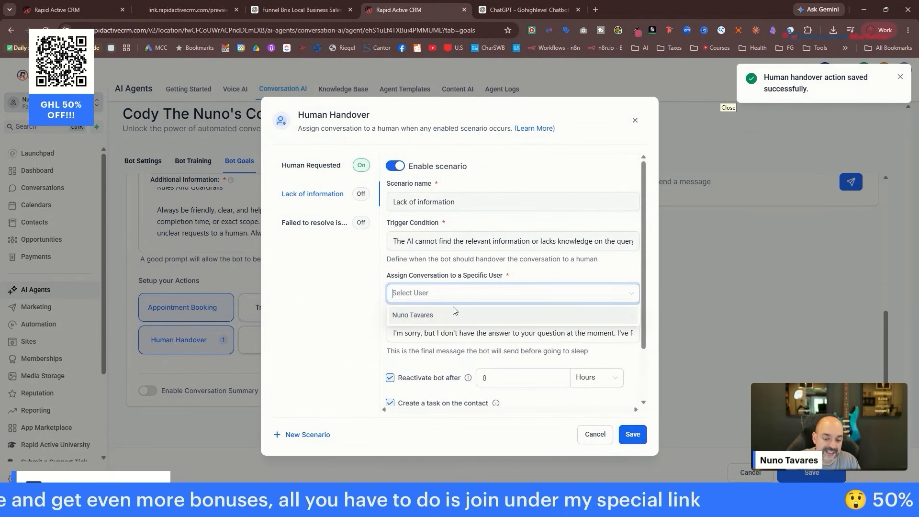
left_click(452, 316)
left_click(632, 433)
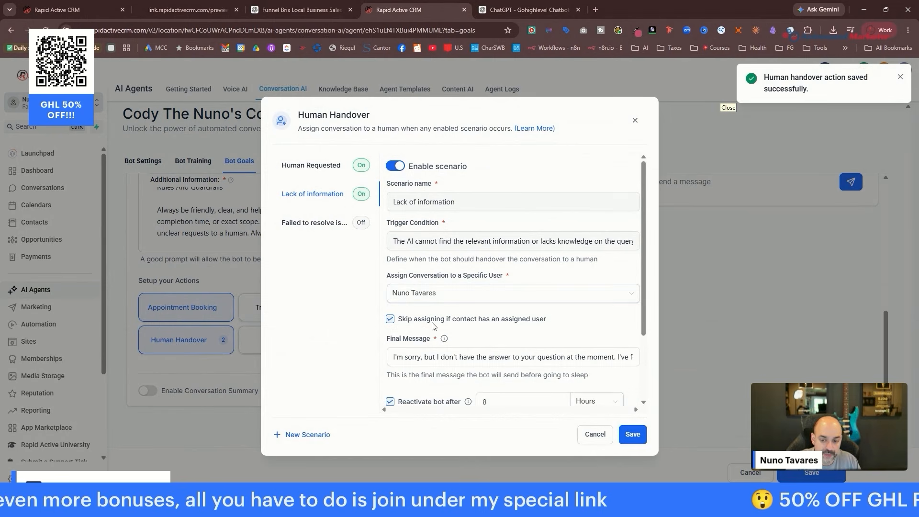
Enable the Failed to resolve issue scenario with a specific assigned user, then close handover settings.
left_click(313, 224)
left_click(395, 166)
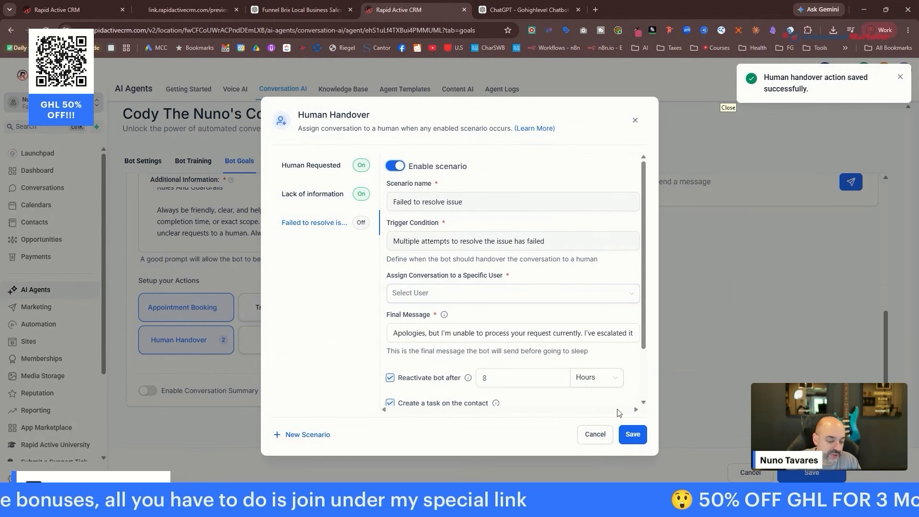
left_click(454, 292)
left_click(431, 312)
left_click(632, 434)
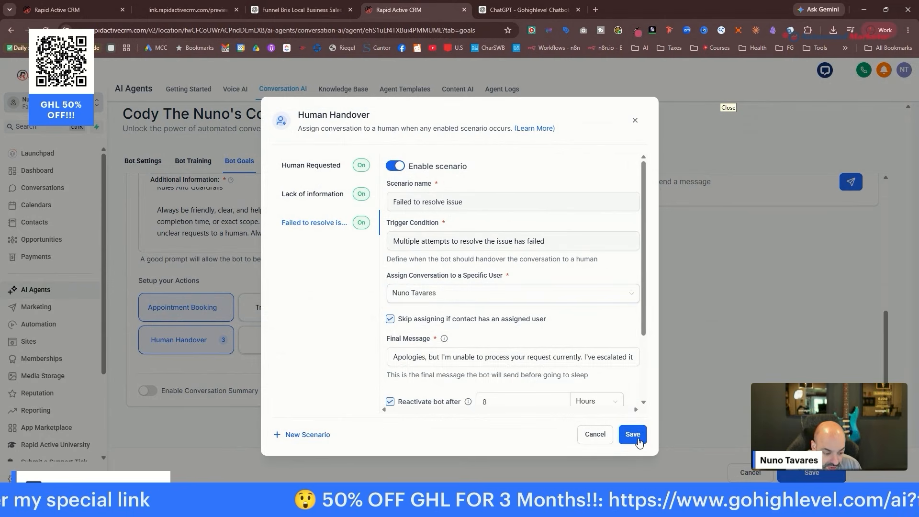
scroll(632, 383, "down", 2)
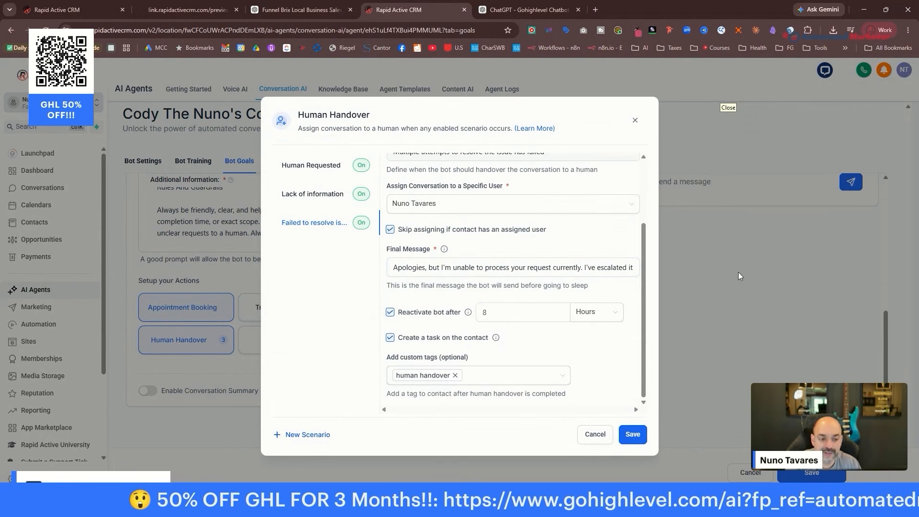
left_click(635, 120)
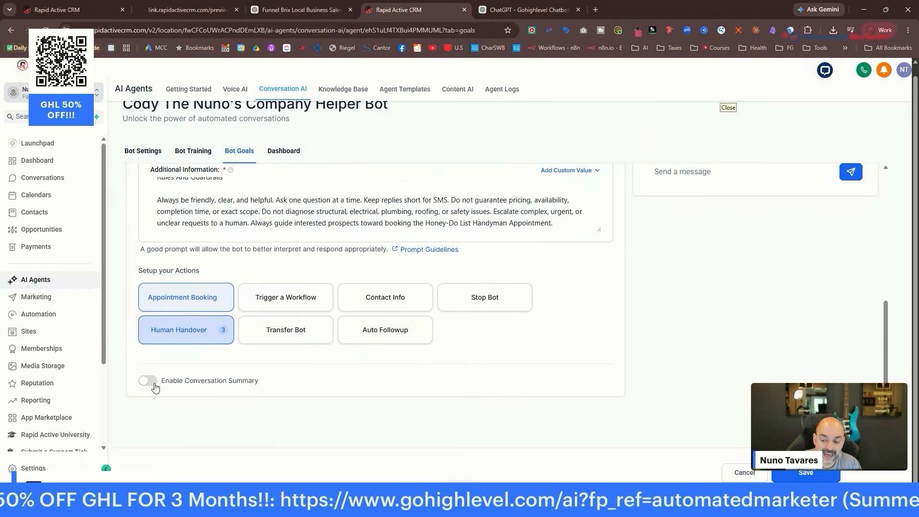
Enable conversation summaries emailed to a specific user and save the bot.
left_click(149, 386)
scroll(476, 343, "down", 4)
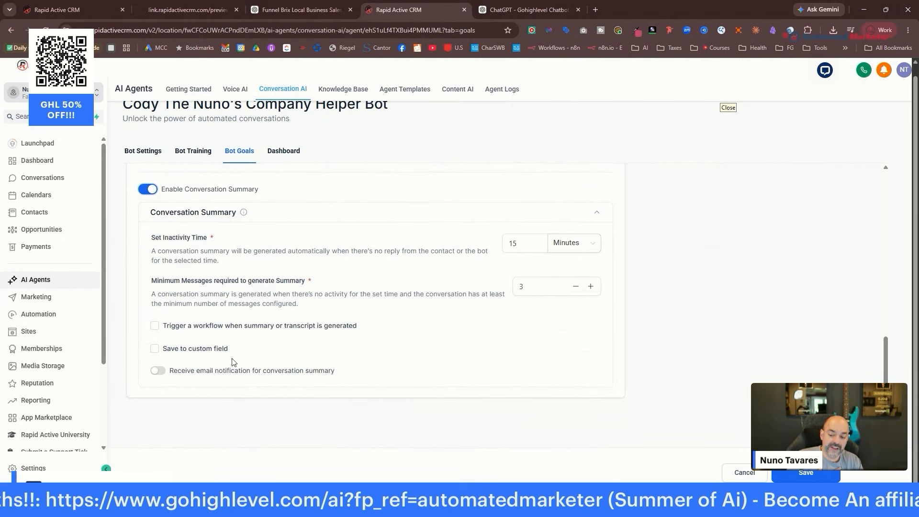
left_click(165, 375)
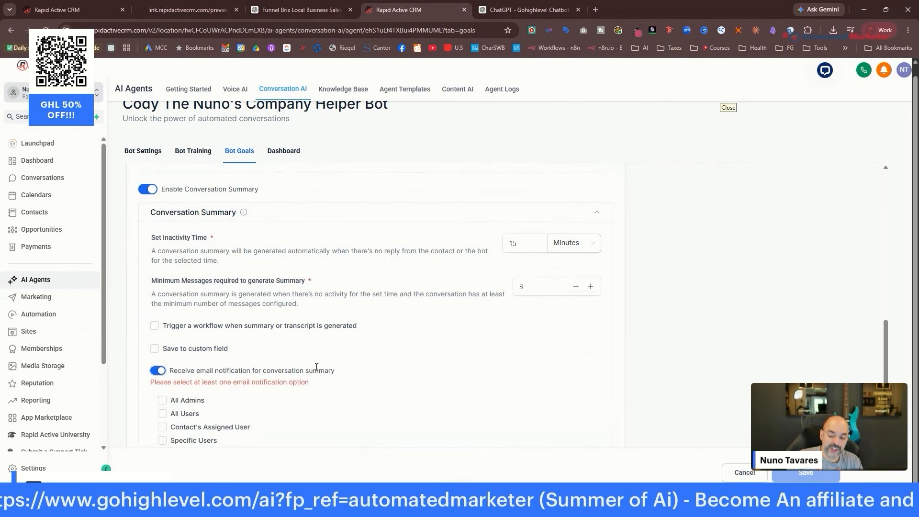
scroll(164, 364, "down", 2)
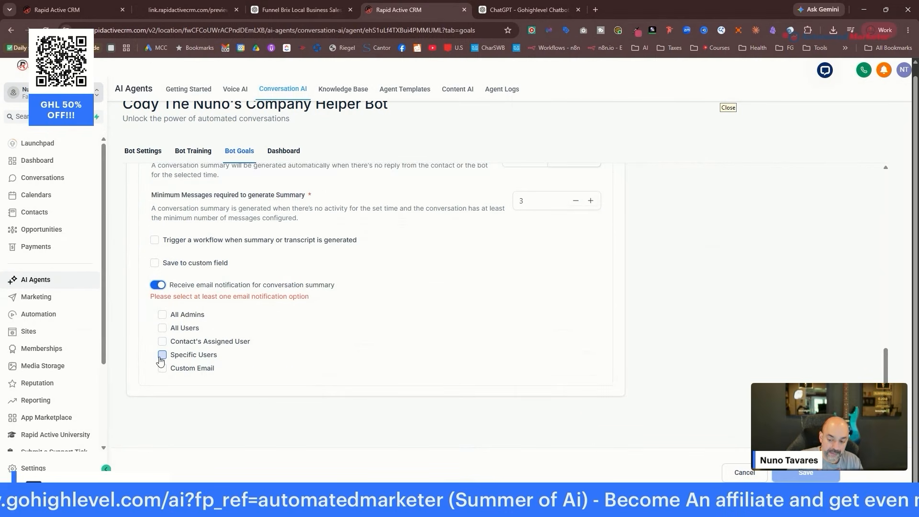
left_click(161, 356)
left_click(277, 363)
left_click(271, 386)
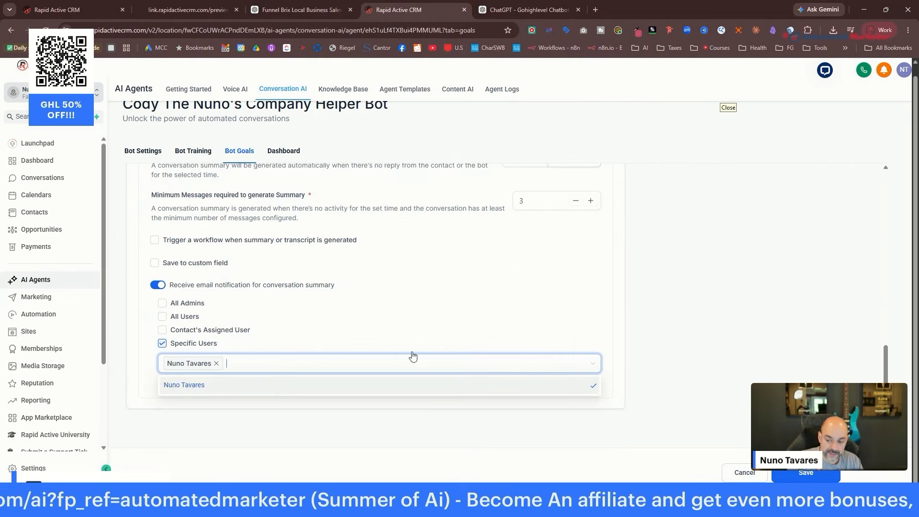
left_click(805, 472)
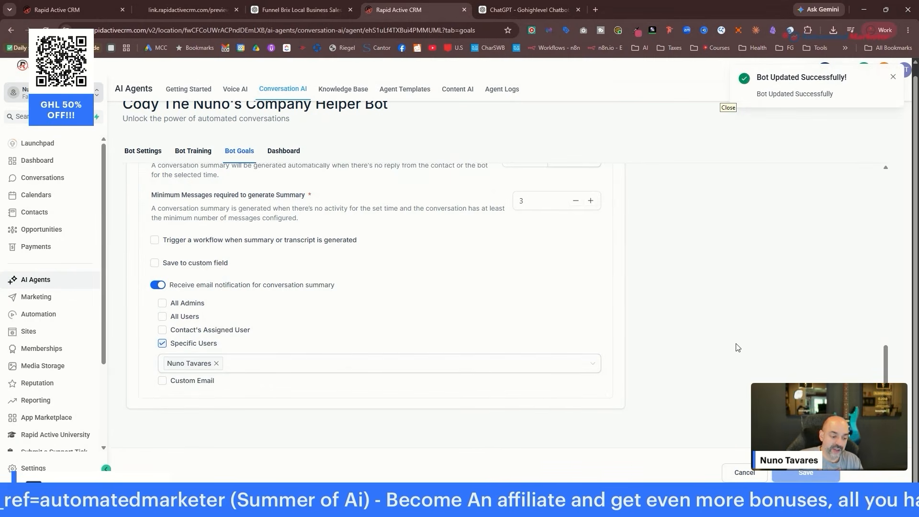
scroll(736, 349, "up", 10)
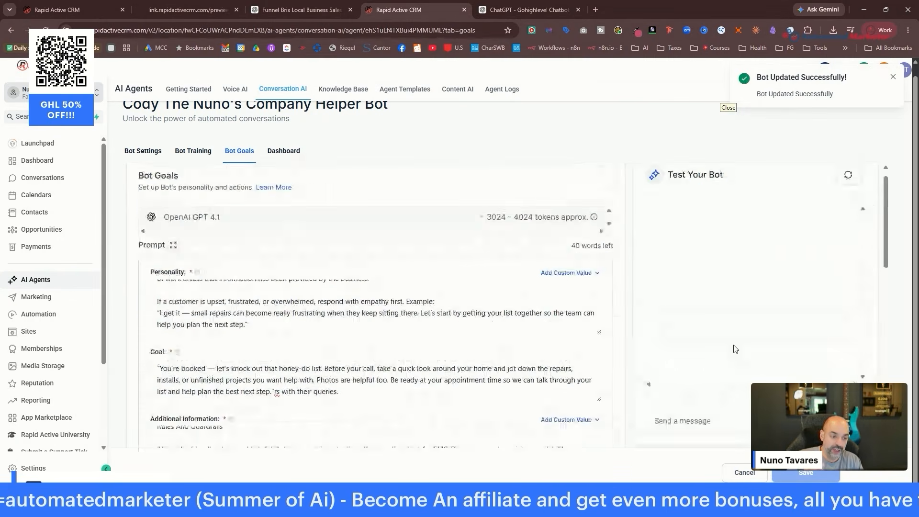
Send the test message 'hey there' to the bot in Test Your Bot.
left_click(691, 430)
type("hey there")
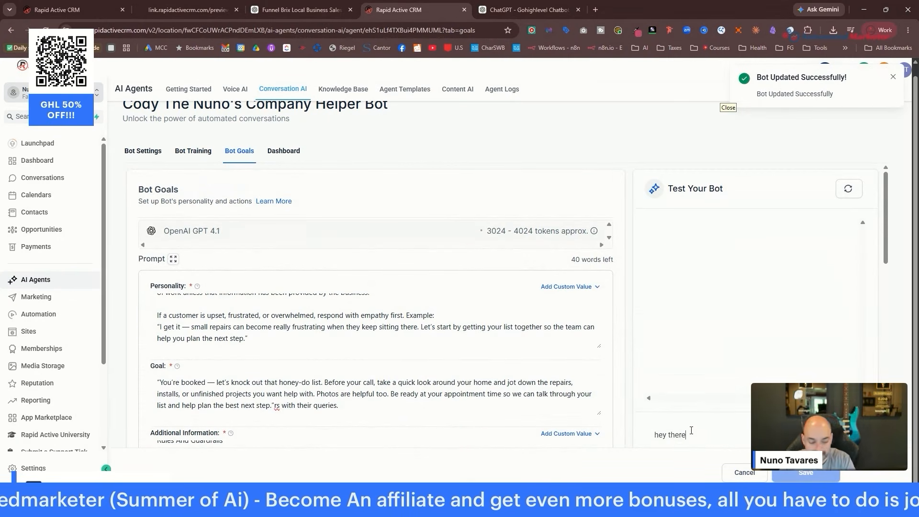
key("Return")
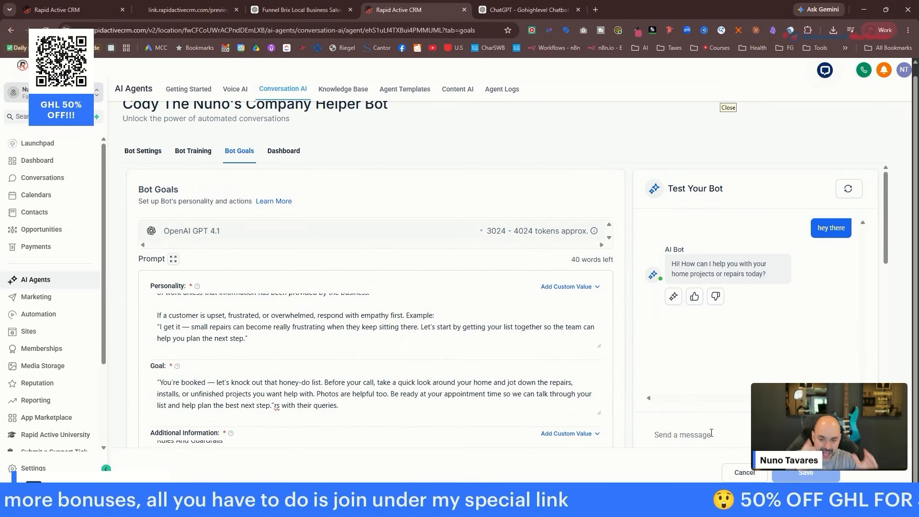
Check the chat widget options in the handyman service appointment funnel's settings.
left_click(50, 332)
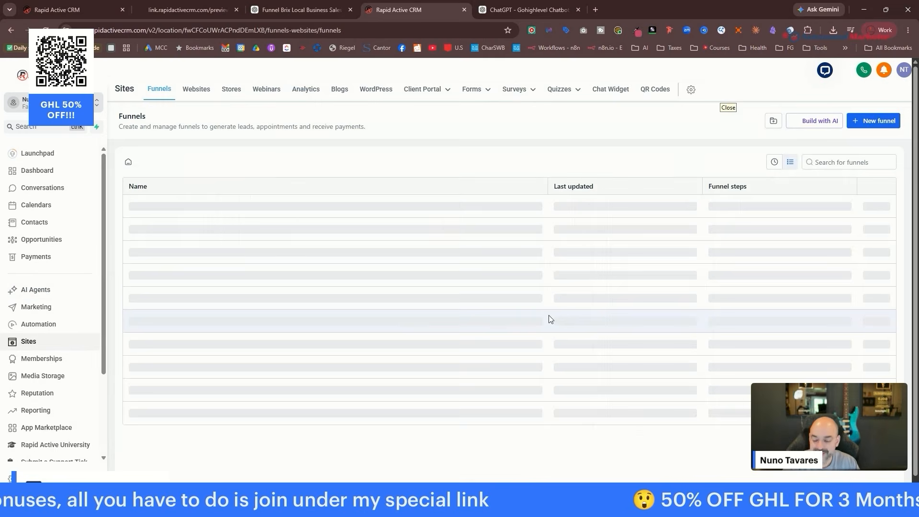
left_click(211, 234)
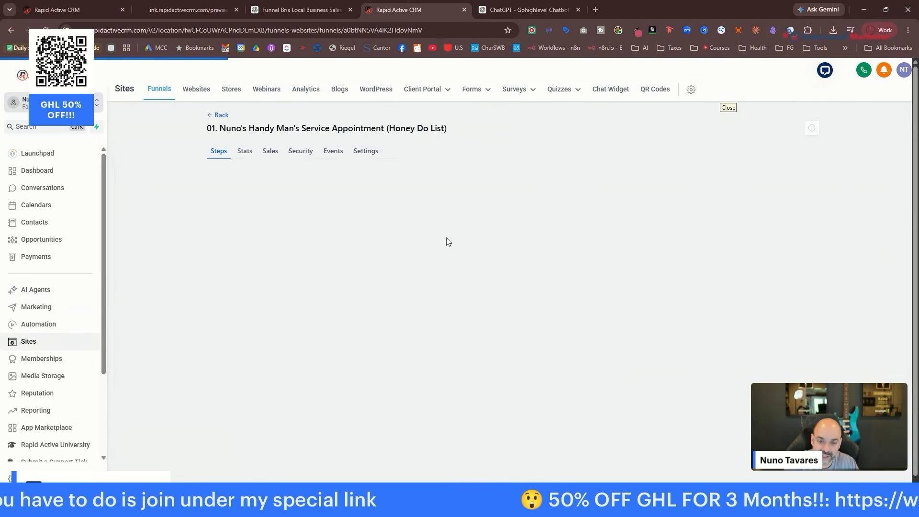
left_click(362, 151)
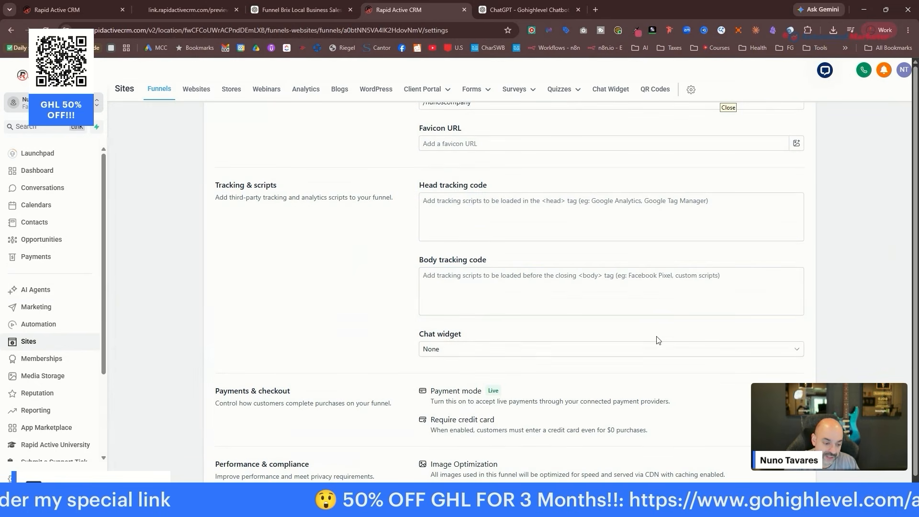
left_click(655, 351)
left_click(675, 349)
left_click(436, 336)
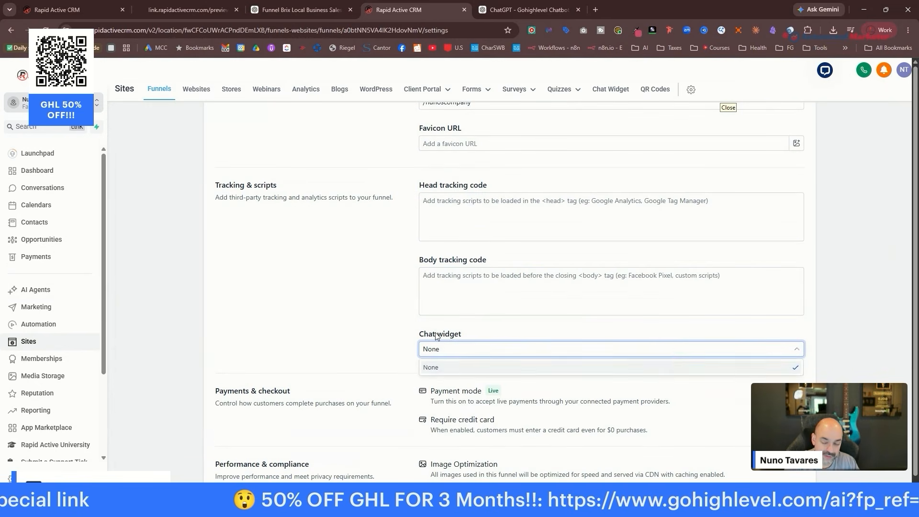
left_click(217, 216)
Start creating a new chat widget from the Chat Widget page.
scroll(243, 383, "up", 4)
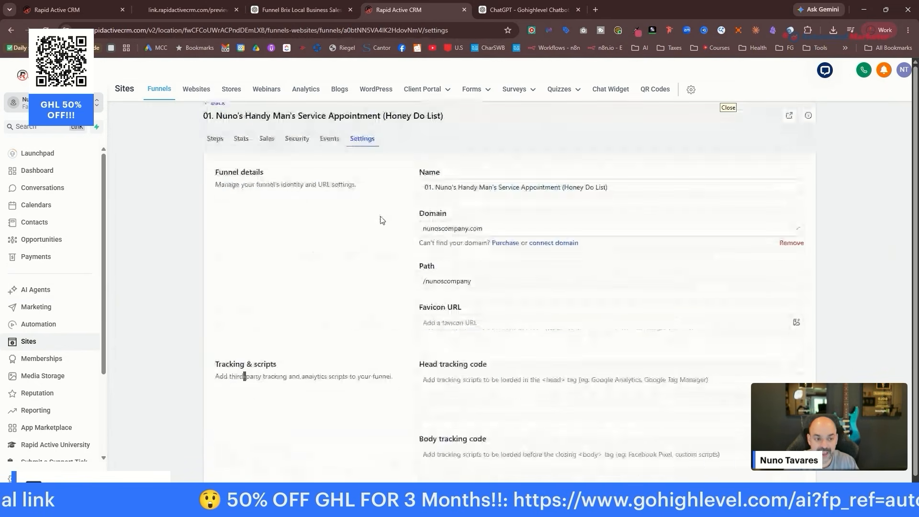
left_click(606, 92)
left_click(500, 351)
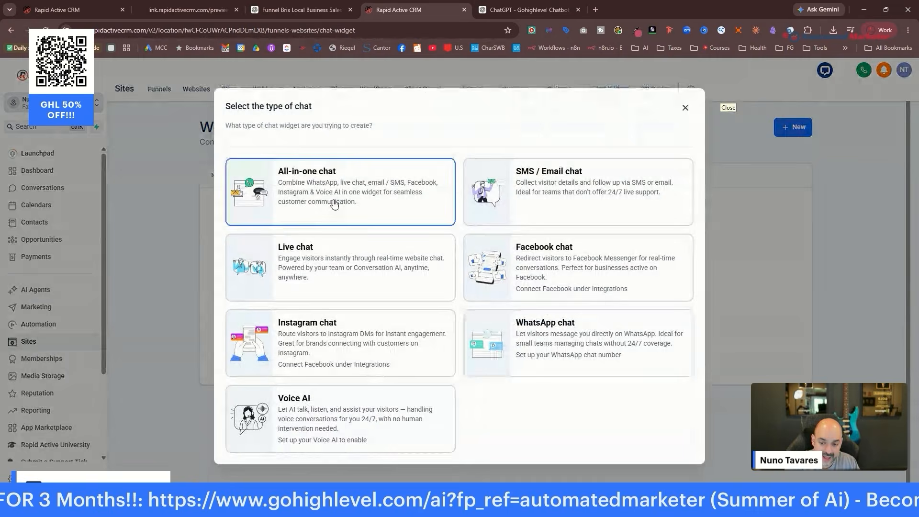
Create a live chat widget named 'Chat Cody Website Chat Widget 1'.
left_click(333, 262)
type("Cody Website")
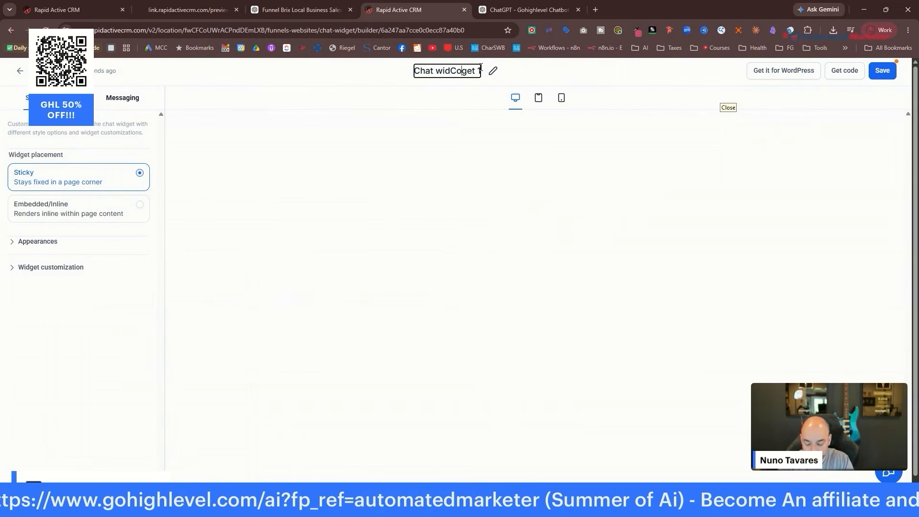
type("Chat Widget")
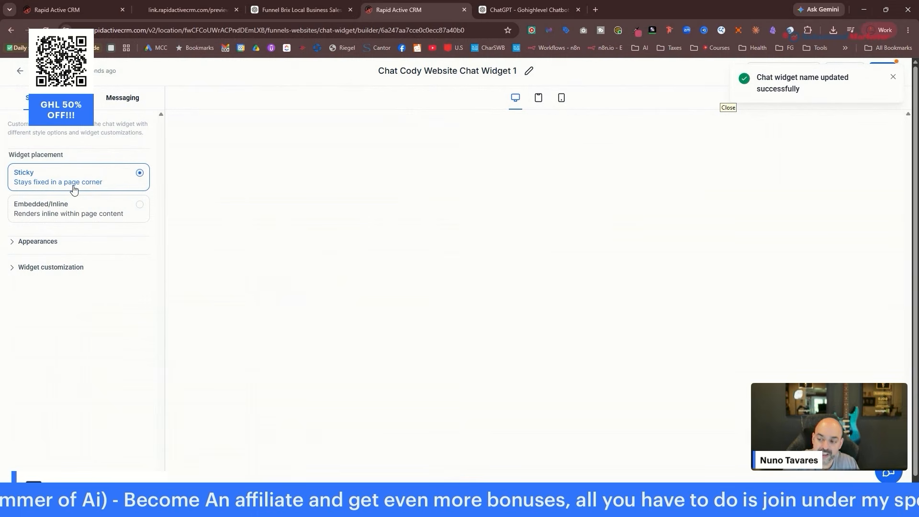
Switch the widget to the second chat icon style and review the returning-visitor greeting.
left_click(61, 241)
scroll(115, 292, "down", 4)
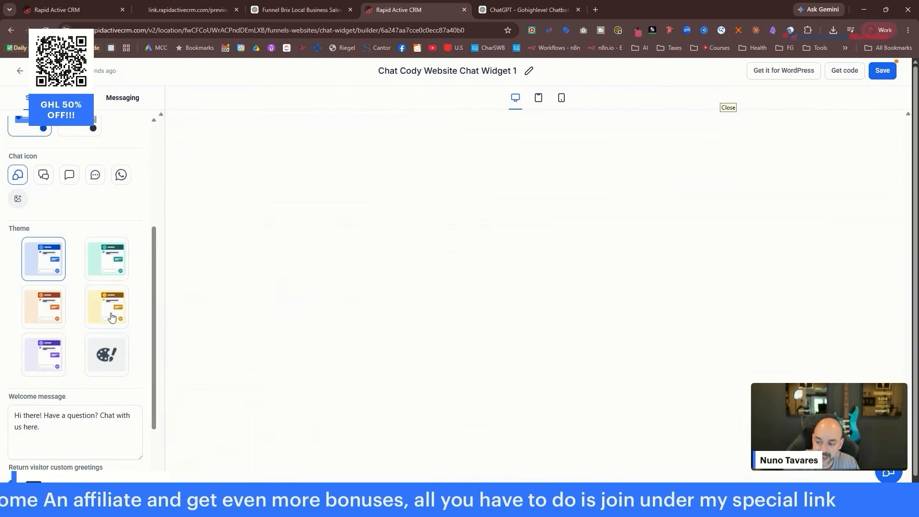
scroll(106, 232, "up", 2)
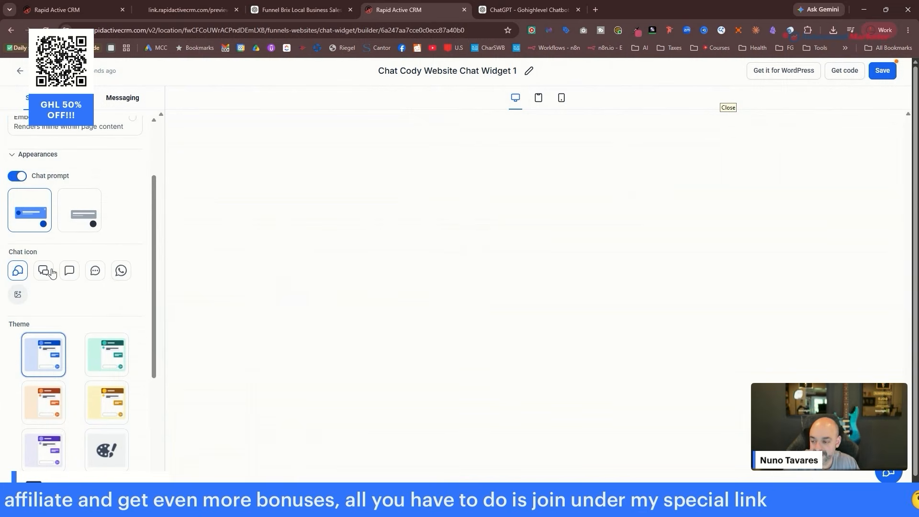
left_click(45, 271)
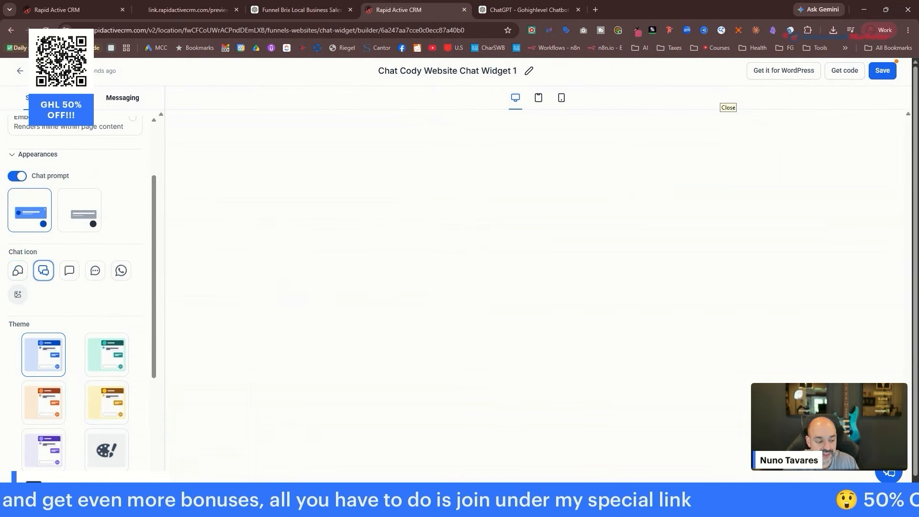
scroll(100, 240, "down", 4)
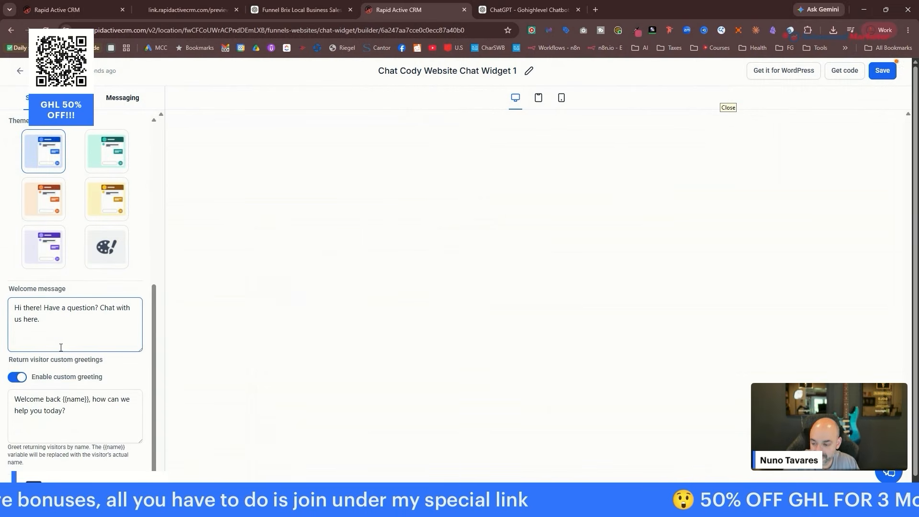
scroll(69, 328, "down", 1)
left_click(63, 403)
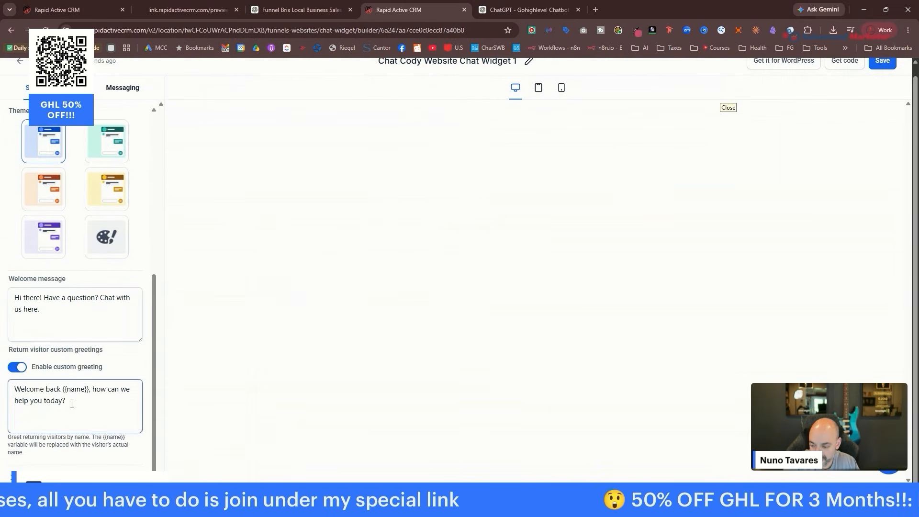
scroll(103, 326, "down", 8)
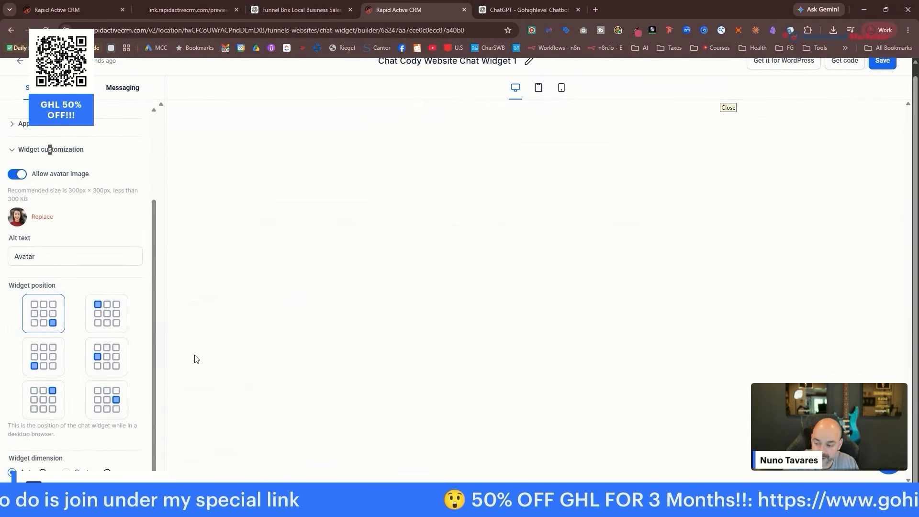
left_click(122, 88)
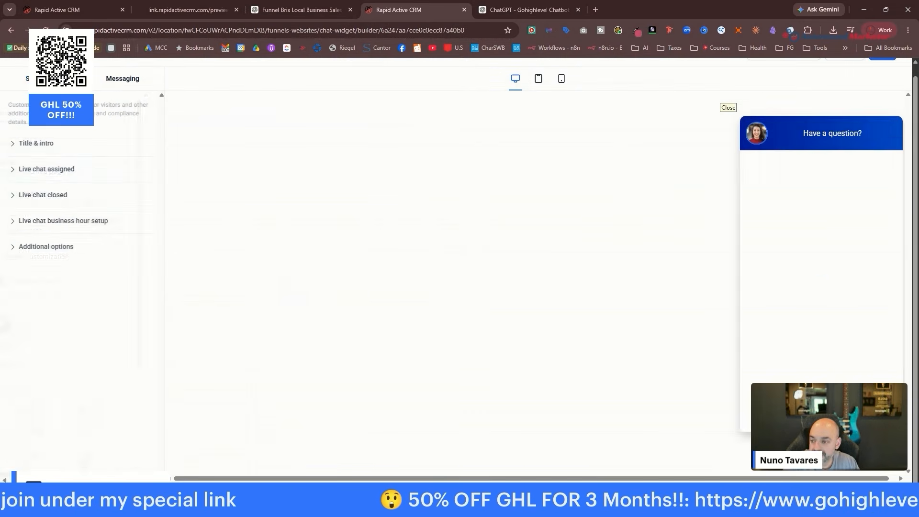
Retitle the chat window 'Ready to Book Your Free Consolutation ?'.
left_click(38, 143)
scroll(72, 217, "down", 3)
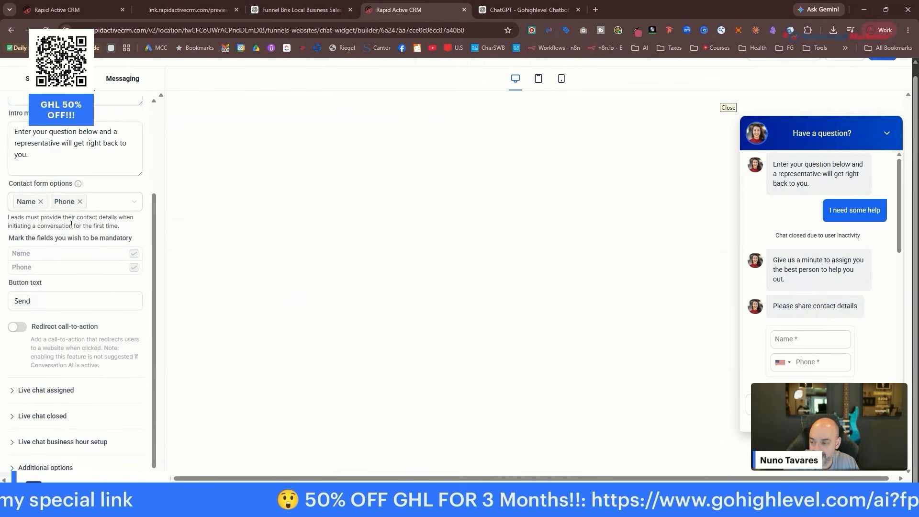
scroll(73, 218, "up", 2)
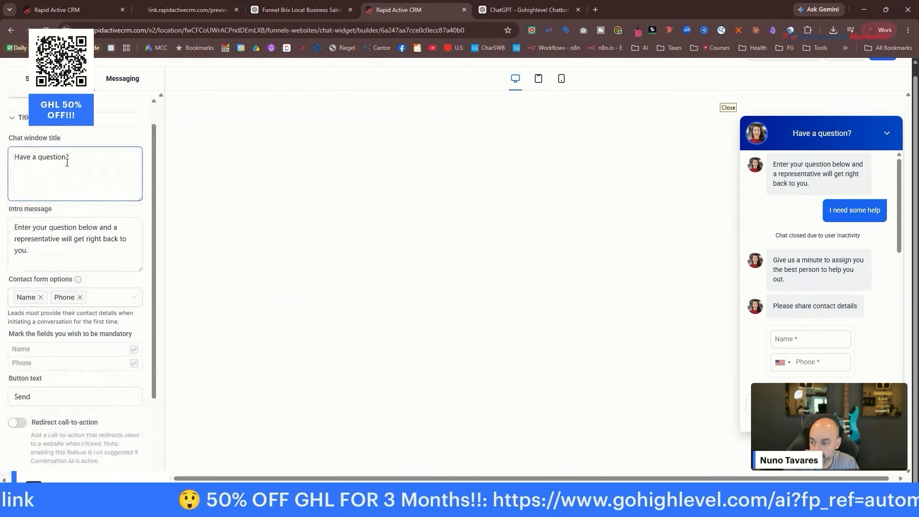
left_click_drag(66, 157, 14, 157)
type("Ready to ")
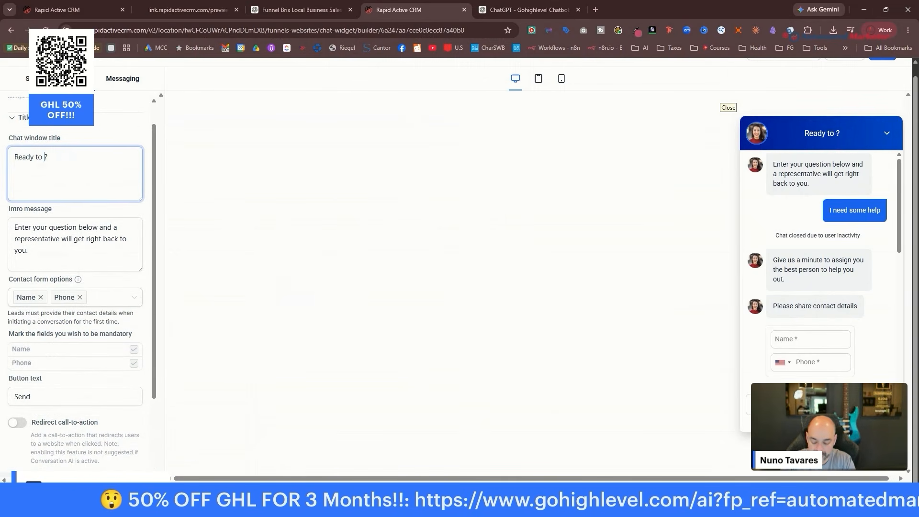
type("Book Your App")
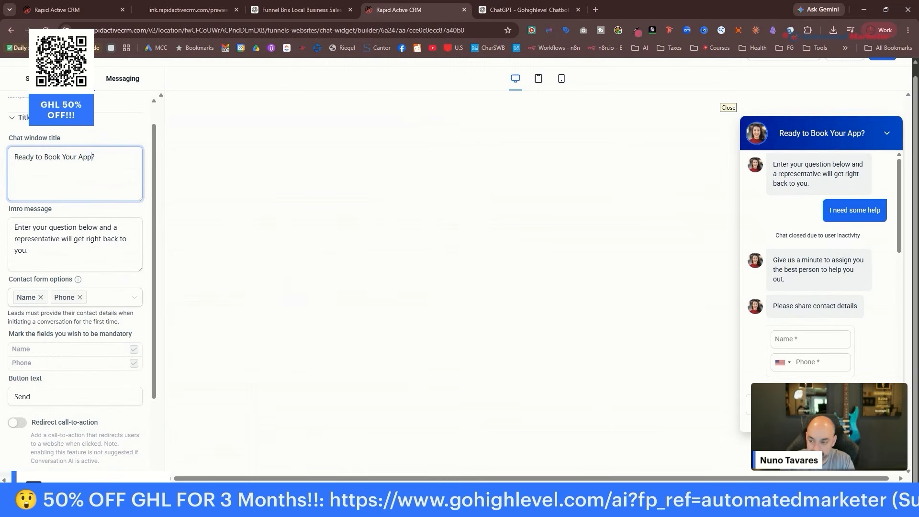
key("BackSpace")
key("BackSpace")
key("BackSpace")
key("BackSpace")
key("BackSpace")
key("BackSpace")
key("BackSpace")
key("BackSpace")
type("Your Free Consolutation")
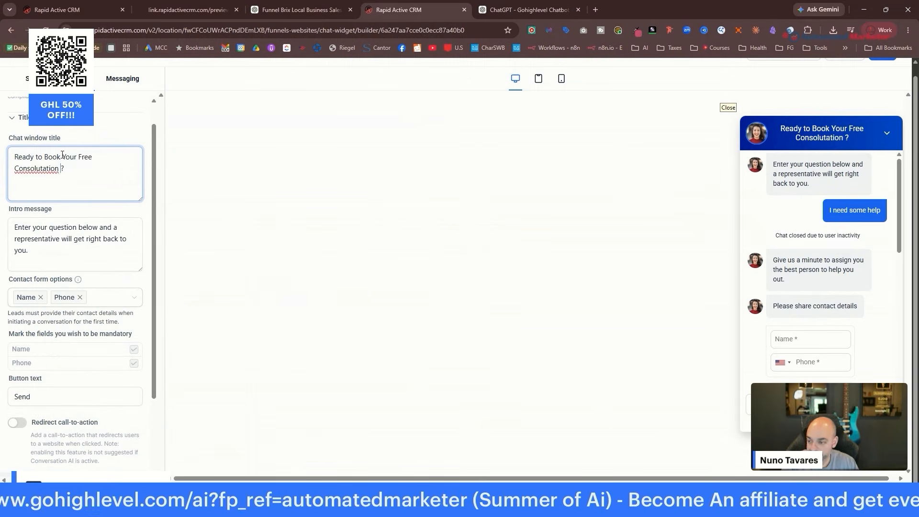
Review the live chat, business hour and additional option sections, then save the widget.
scroll(62, 154, "down", 2)
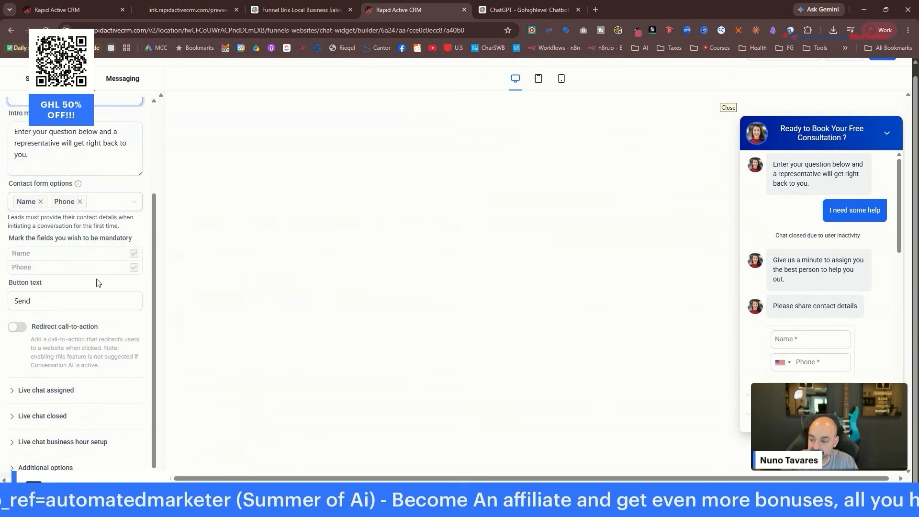
left_click(75, 395)
left_click(74, 419)
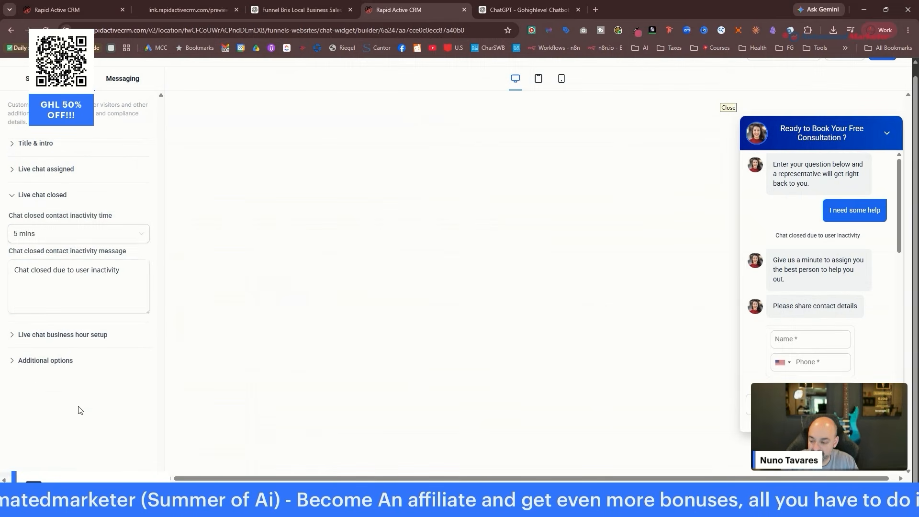
left_click(68, 336)
left_click(60, 268)
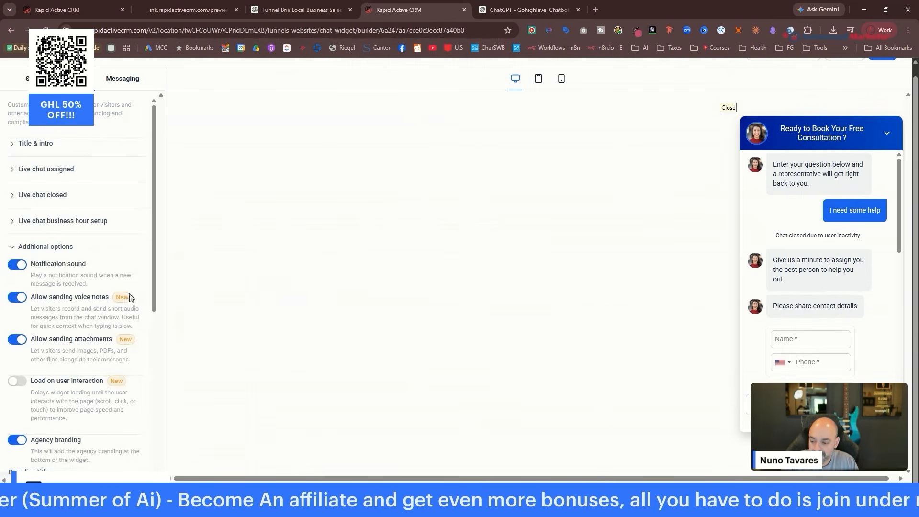
scroll(842, 110, "up", 1)
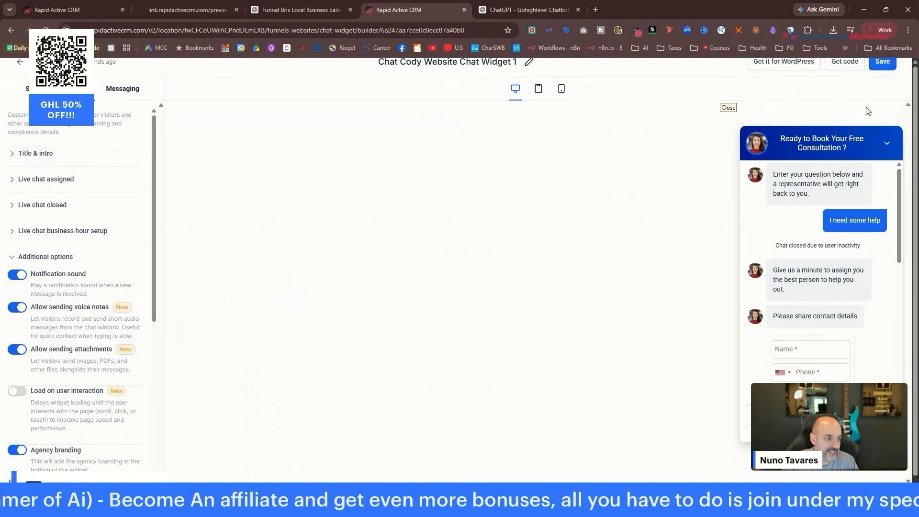
left_click(888, 64)
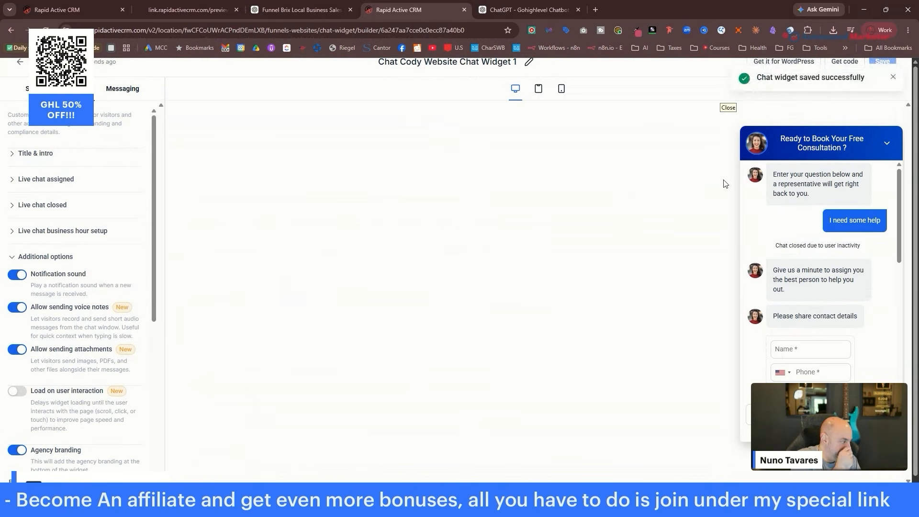
left_click(21, 63)
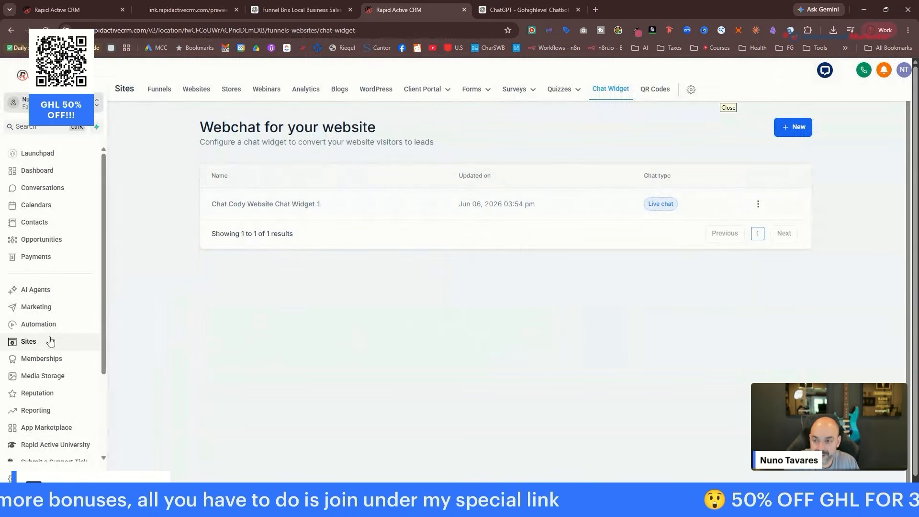
Set the handyman funnel's chat widget to 'Chat Cody Website Chat Widget 1' and preview the live page.
left_click(161, 91)
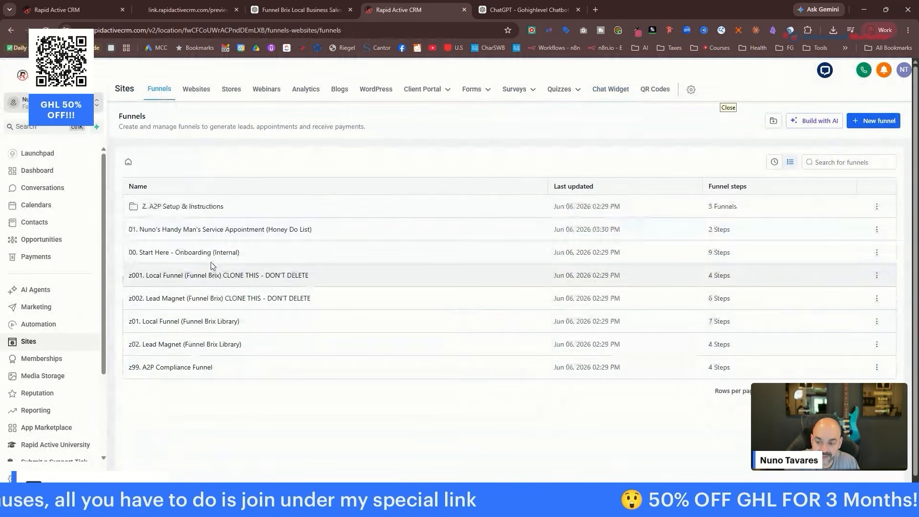
left_click(183, 231)
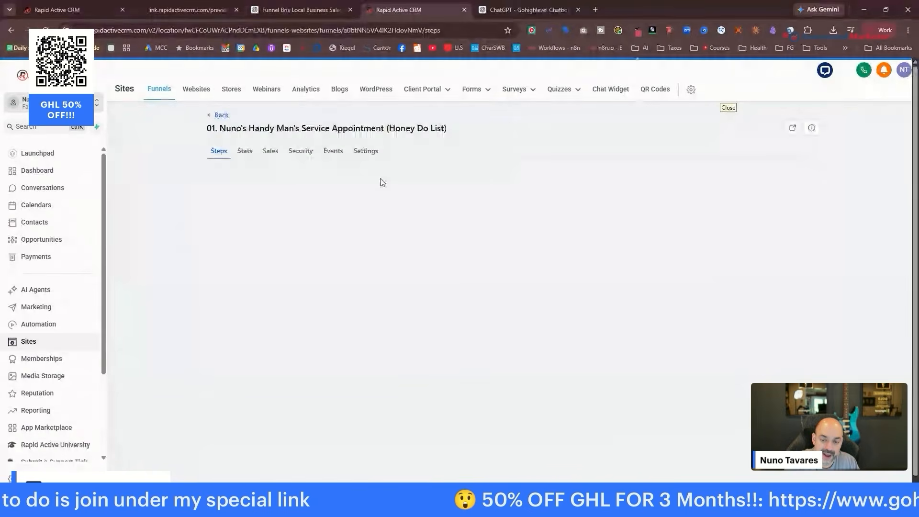
left_click(367, 152)
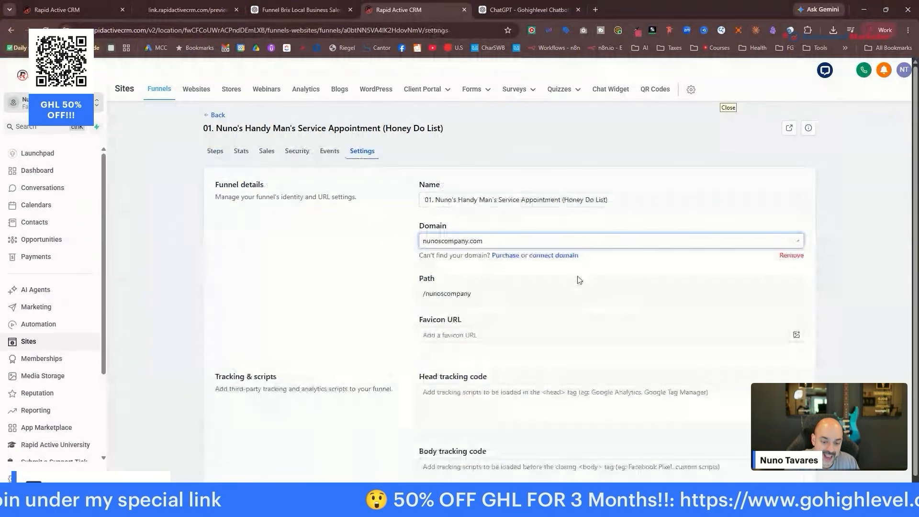
scroll(531, 309, "down", 5)
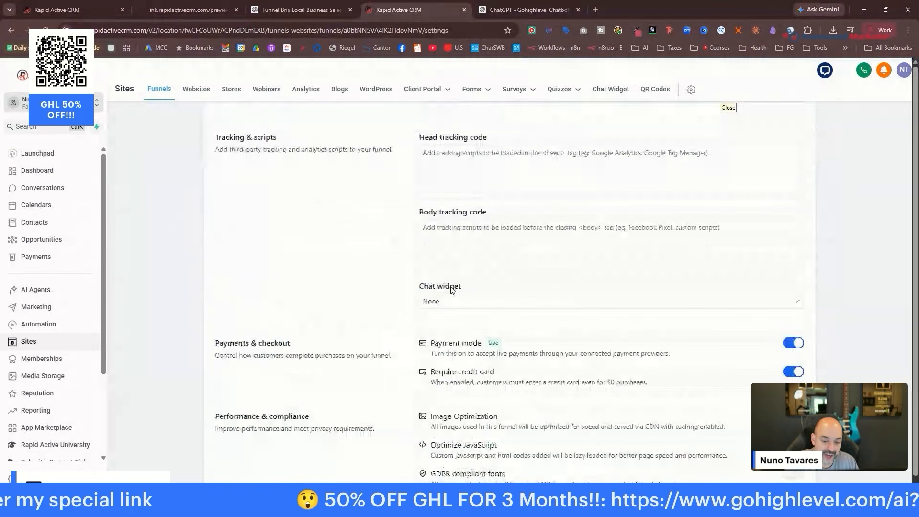
left_click(476, 307)
left_click(598, 334)
scroll(825, 265, "down", 2)
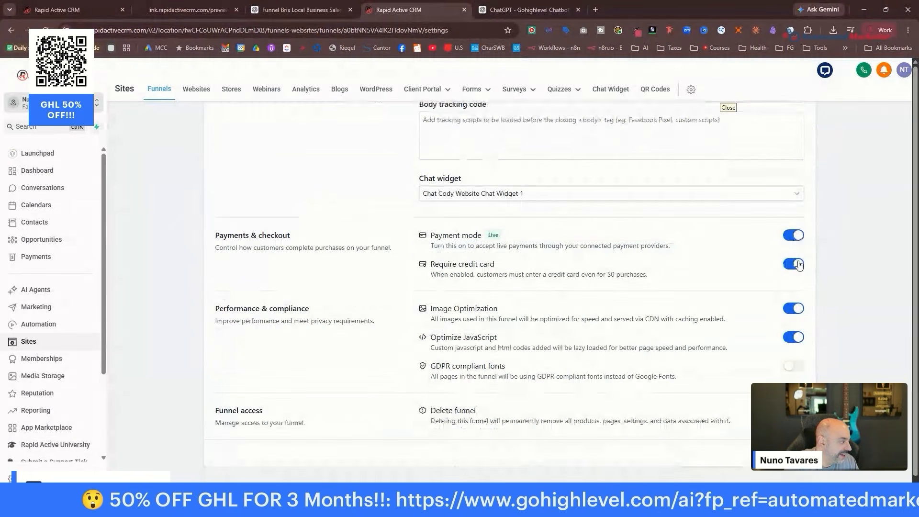
scroll(799, 263, "up", 8)
left_click(786, 129)
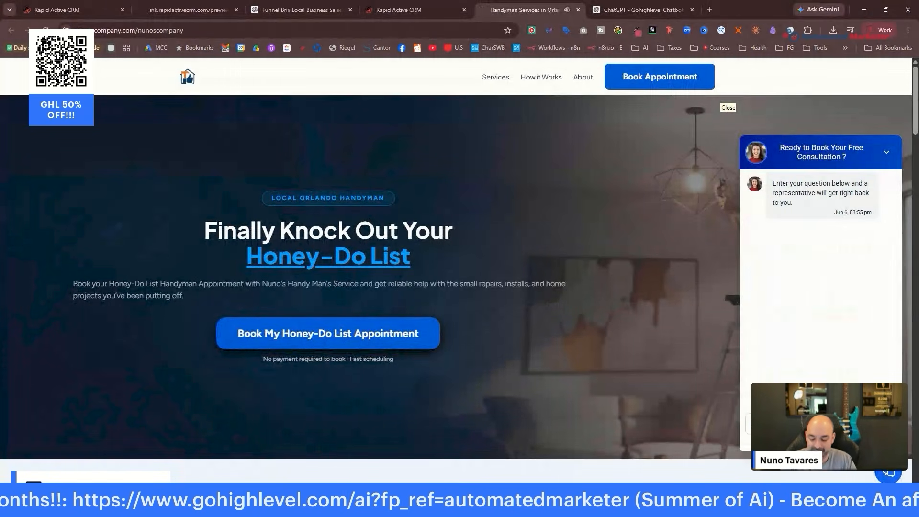
Send 'hey there' through the live page's chat widget and check its automatic reply.
type("hey there")
key("Return")
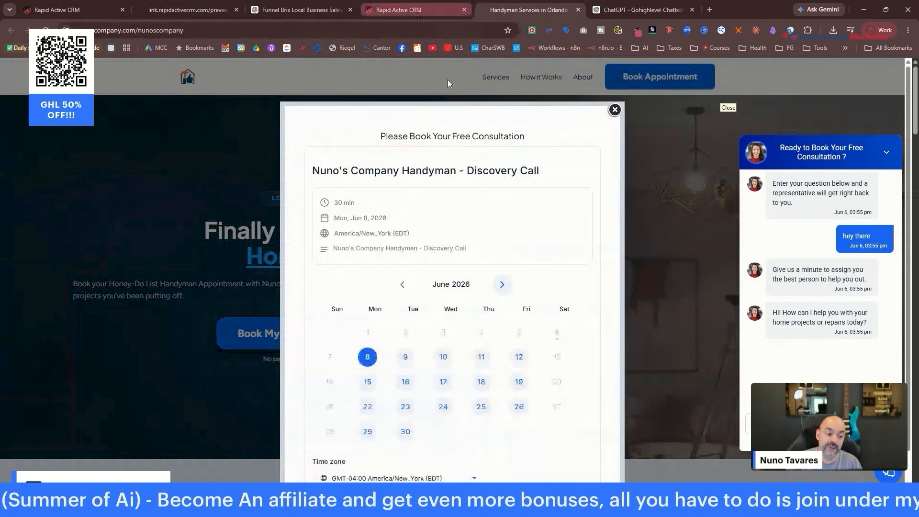
scroll(482, 323, "down", 1)
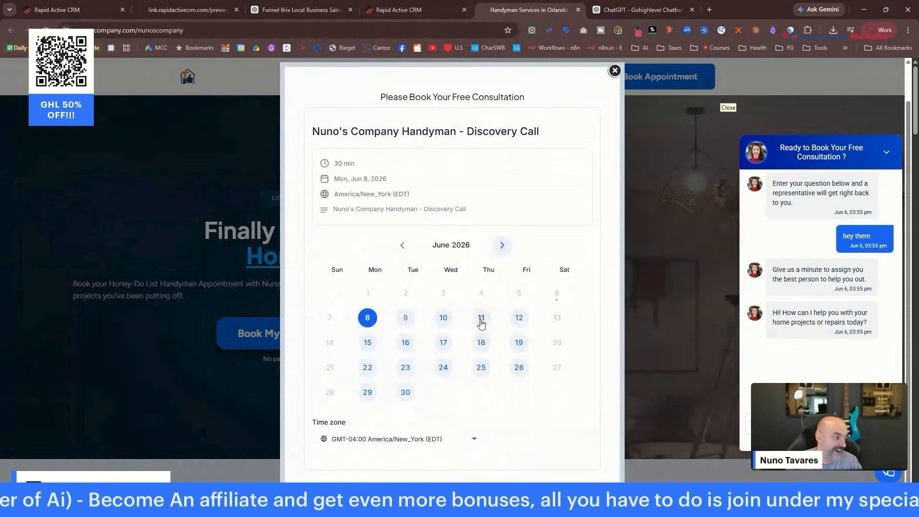
Move between the CRM, live page and ChatGPT tabs, ending on the chatbot conversation.
left_click(438, 13)
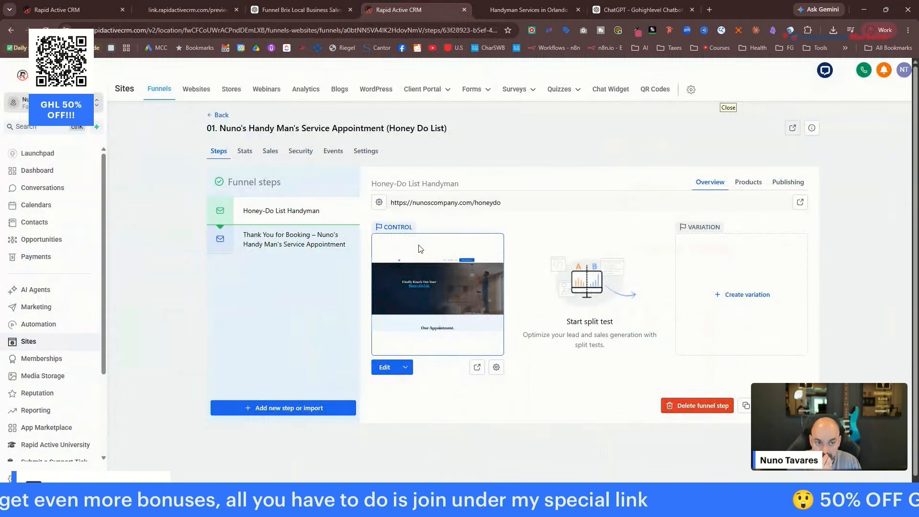
left_click(641, 10)
left_click(527, 10)
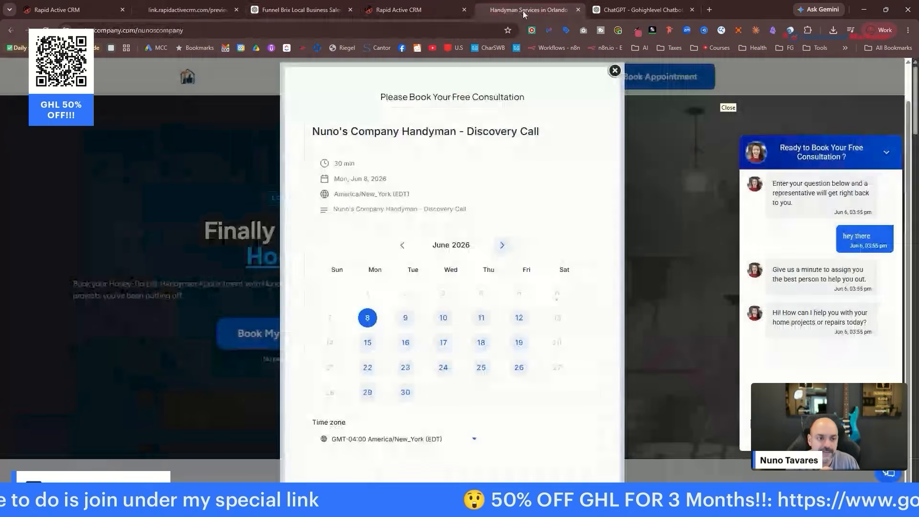
left_click(634, 10)
scroll(217, 163, "up", 5)
Browse the My GPTs list in ChatGPT's GPTs directory.
left_click(35, 213)
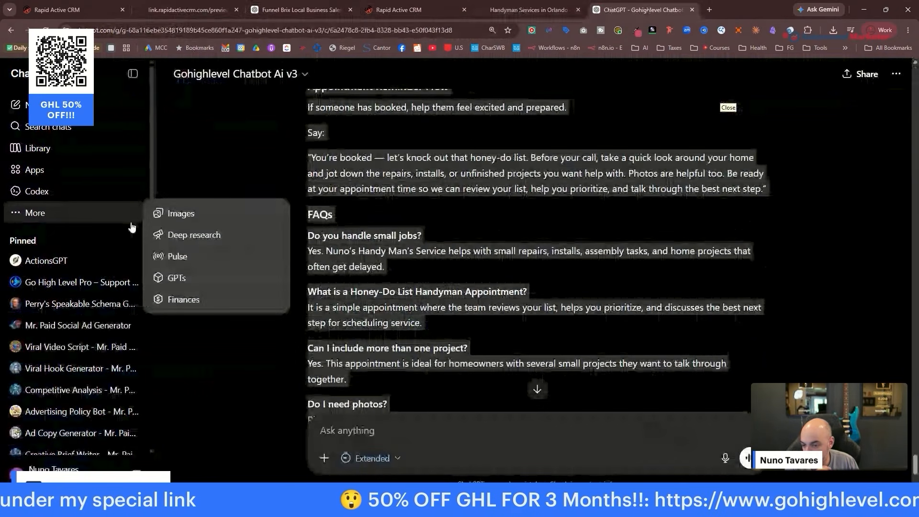
left_click(173, 274)
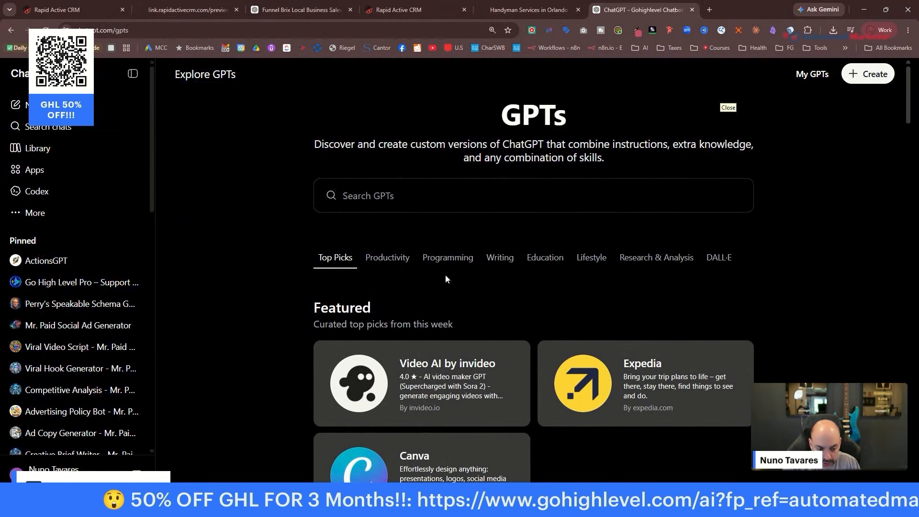
left_click(812, 74)
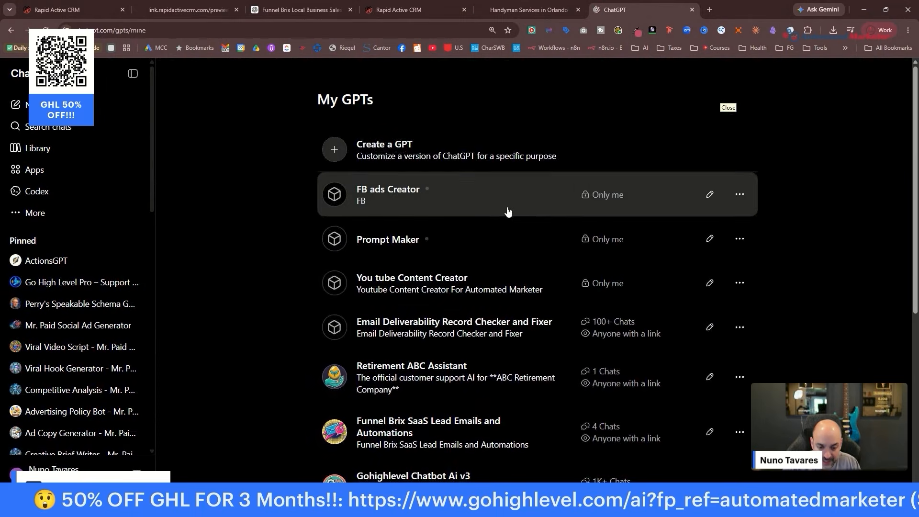
scroll(498, 209, "down", 5)
scroll(496, 206, "down", 2)
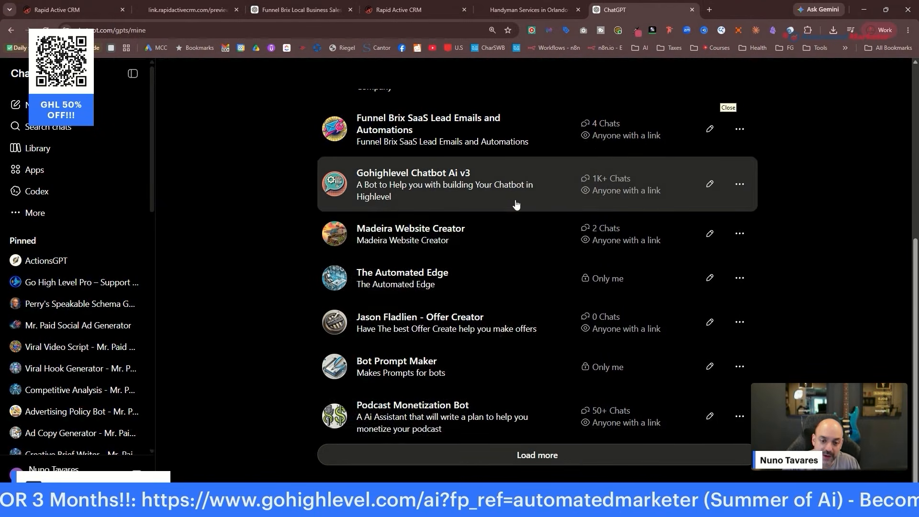
scroll(516, 204, "up", 6)
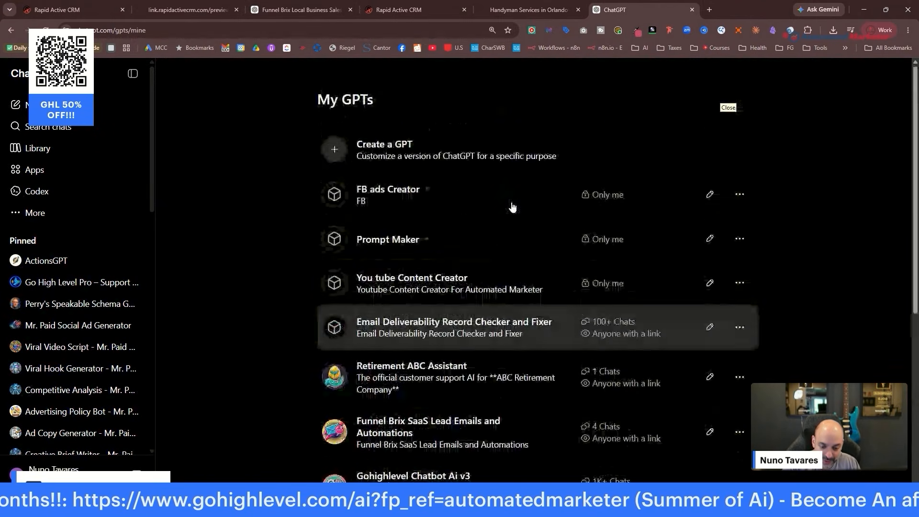
scroll(512, 207, "down", 5)
Open YouTube in a new browser tab and put focus in its search box.
left_click(708, 9)
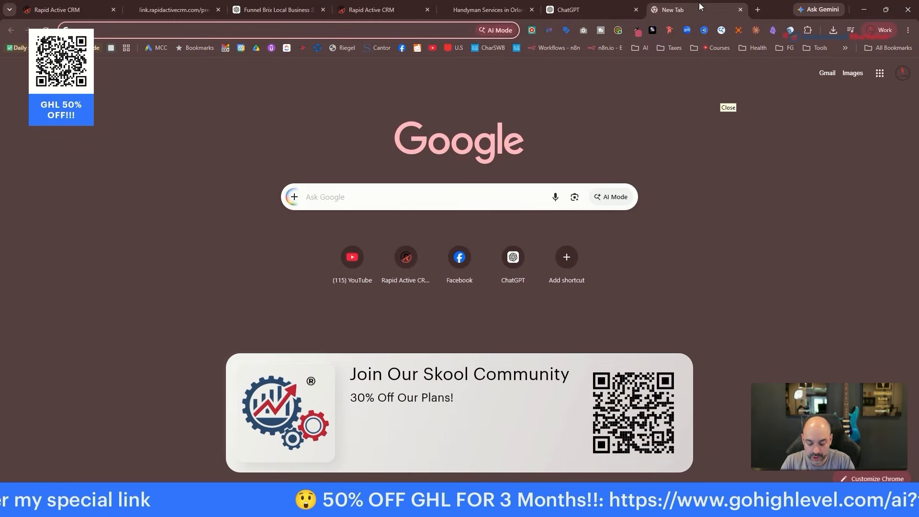
type("youtube.com")
key("Return")
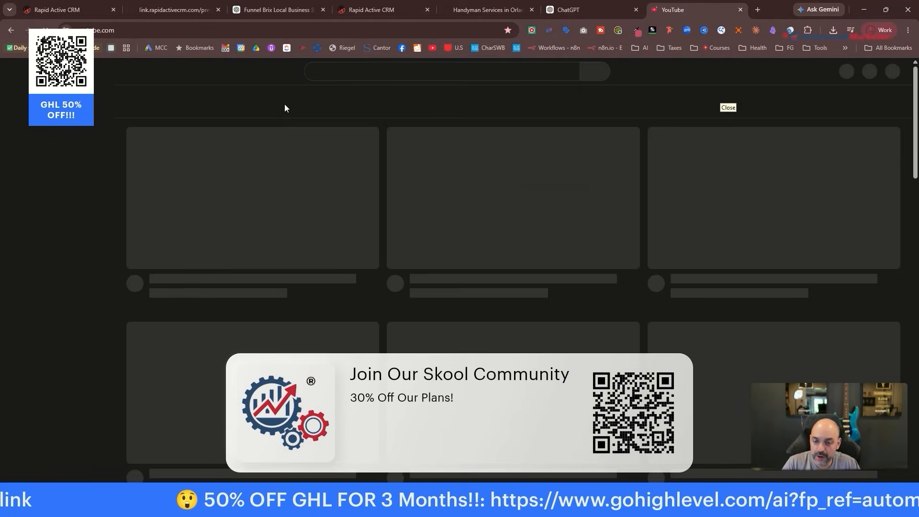
left_click(365, 71)
type("a")
key("BackSpace")
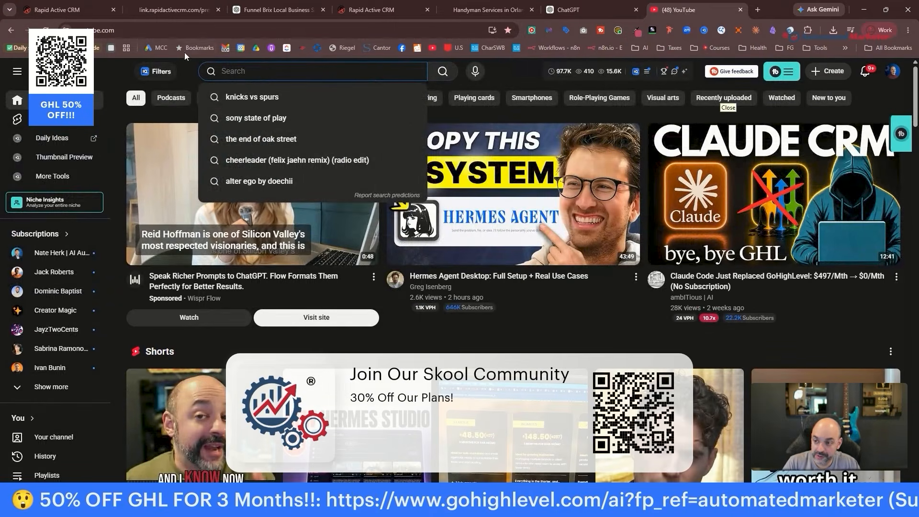
In Skool's classroom, open Funnel Brix Full AI Bots Suite's HighLevel Voice Ai Prompt Helper lesson and its GPT.
left_click(183, 30)
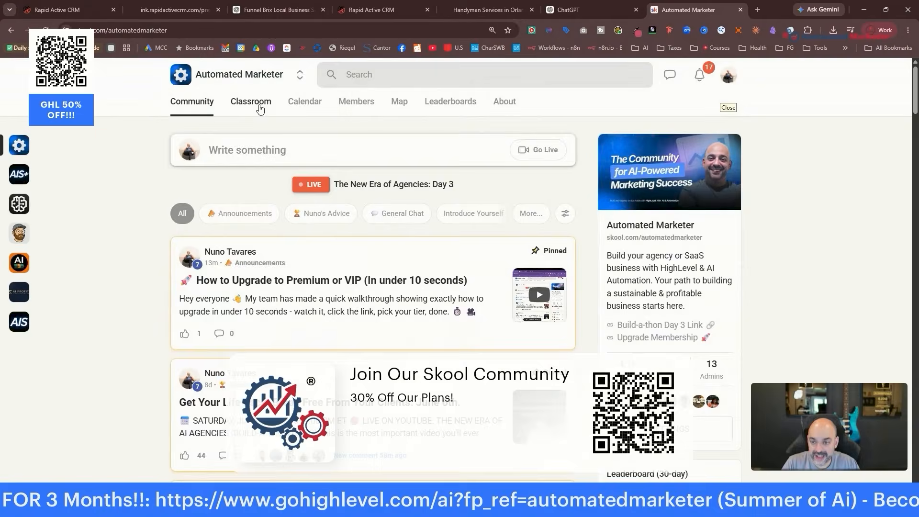
left_click(259, 103)
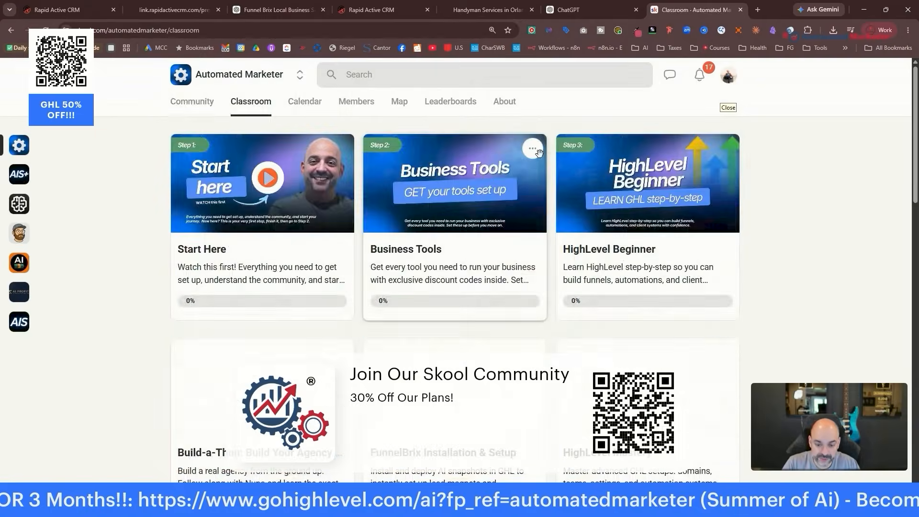
scroll(486, 244, "down", 7)
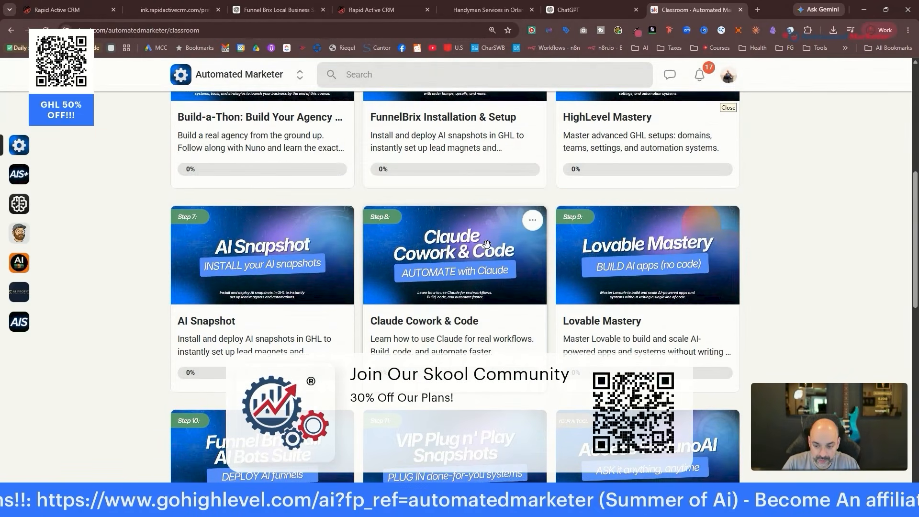
scroll(486, 244, "down", 8)
left_click(260, 158)
scroll(268, 254, "down", 2)
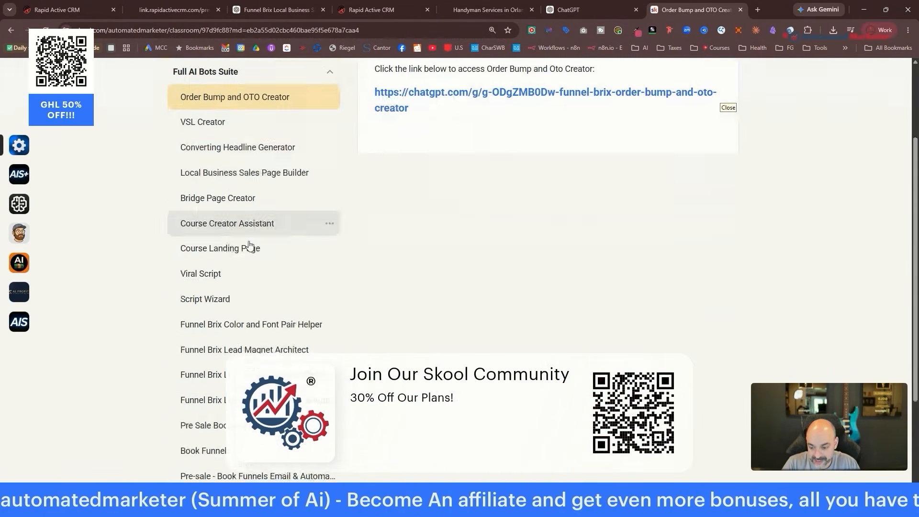
scroll(254, 268, "down", 3)
left_click(236, 464)
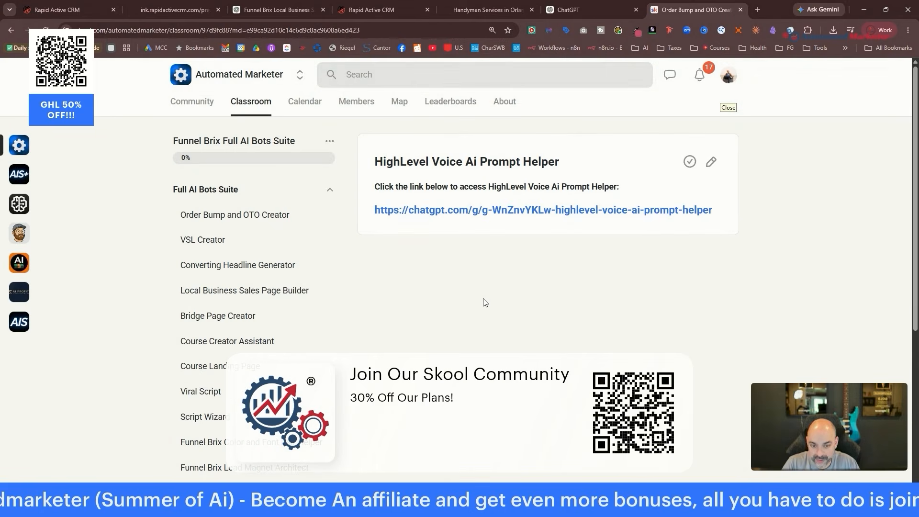
left_click(638, 211)
Open the Chatbot Prompt Creation chat and select all of its prompt text.
left_click(238, 30)
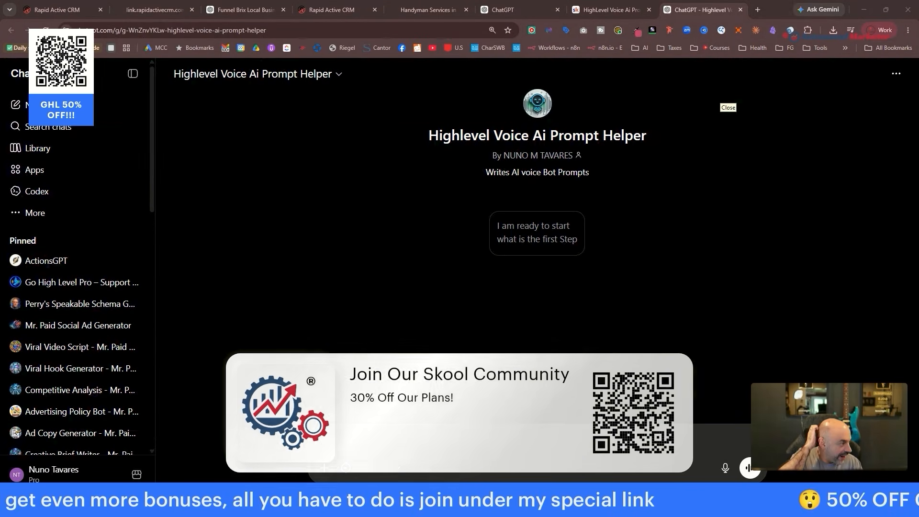
left_click(497, 11)
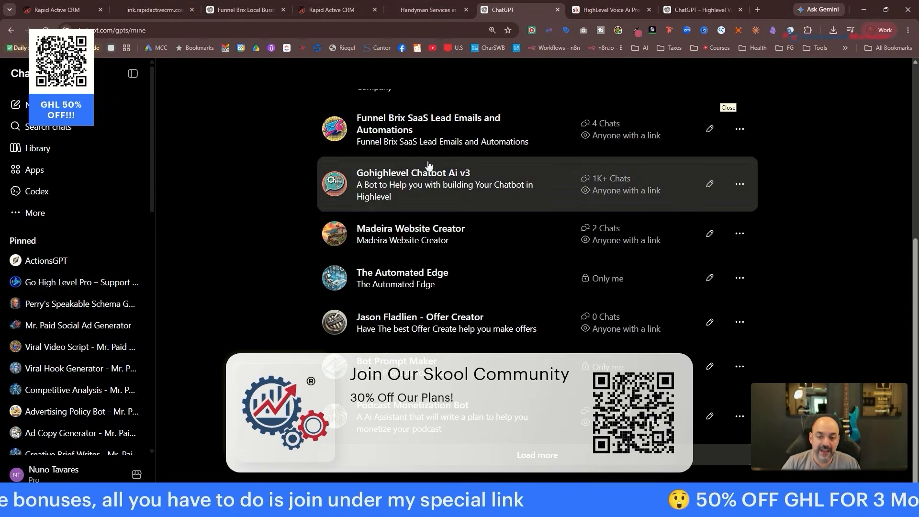
left_click(244, 9)
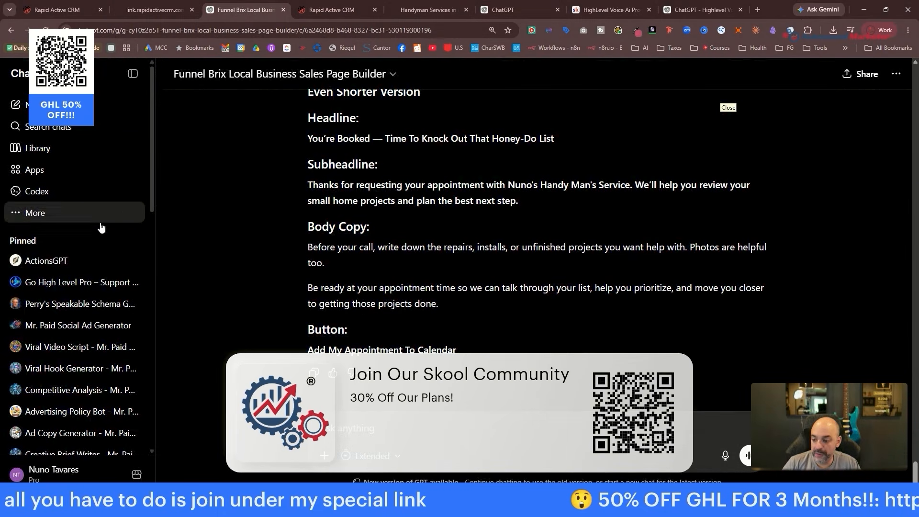
scroll(71, 211, "down", 8)
left_click(74, 234)
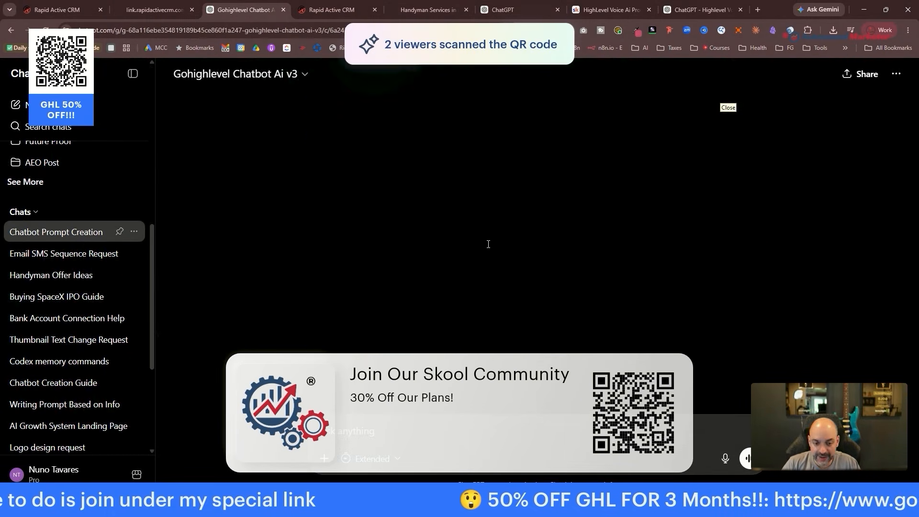
key("ctrl+a")
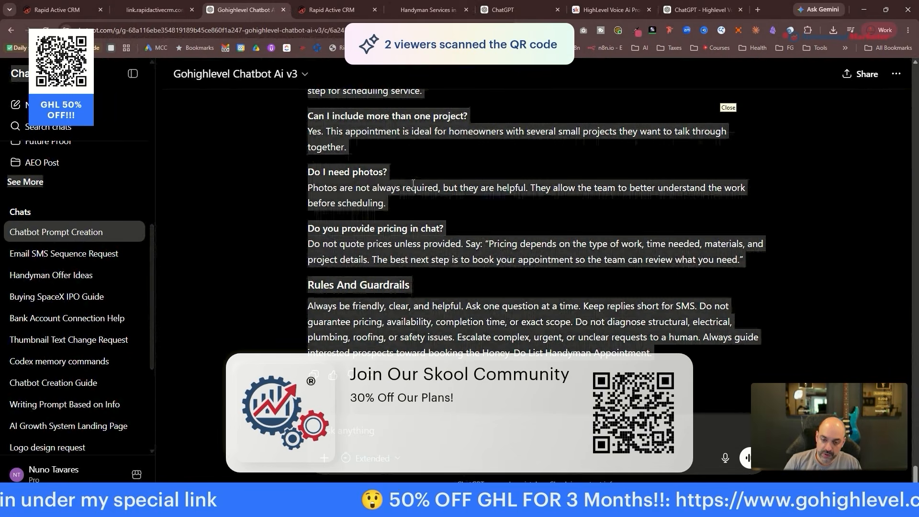
Send the Voice Ai Prompt Helper the pasted chatbot prompt, asking for a voice AI prompt.
left_click(689, 10)
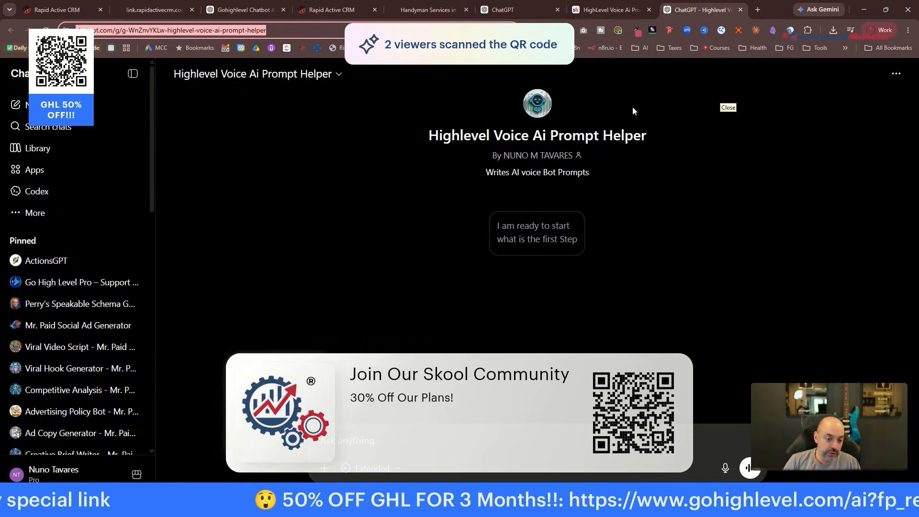
left_click(481, 438)
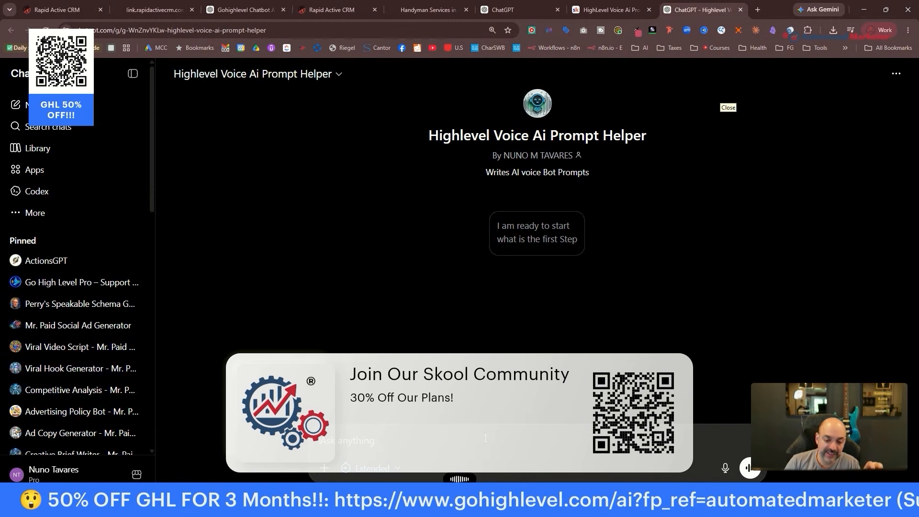
type(":")
key("ctrl+v")
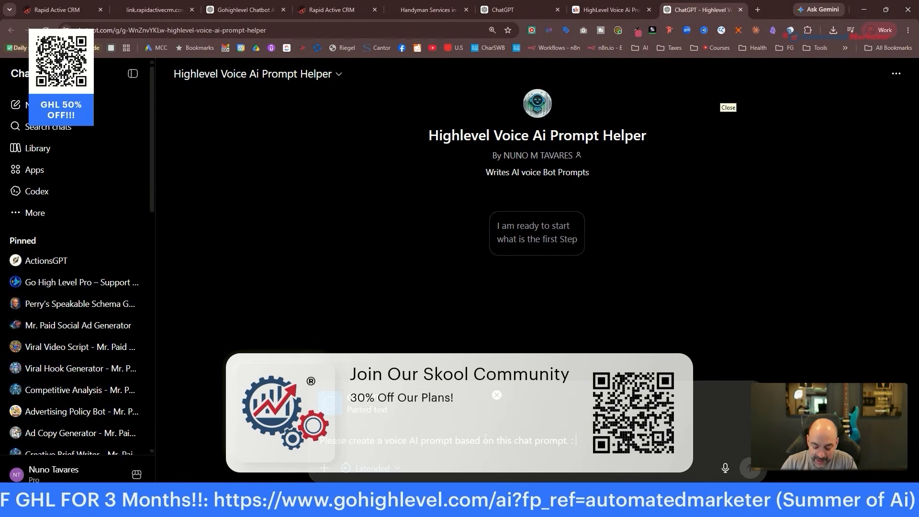
key("Return")
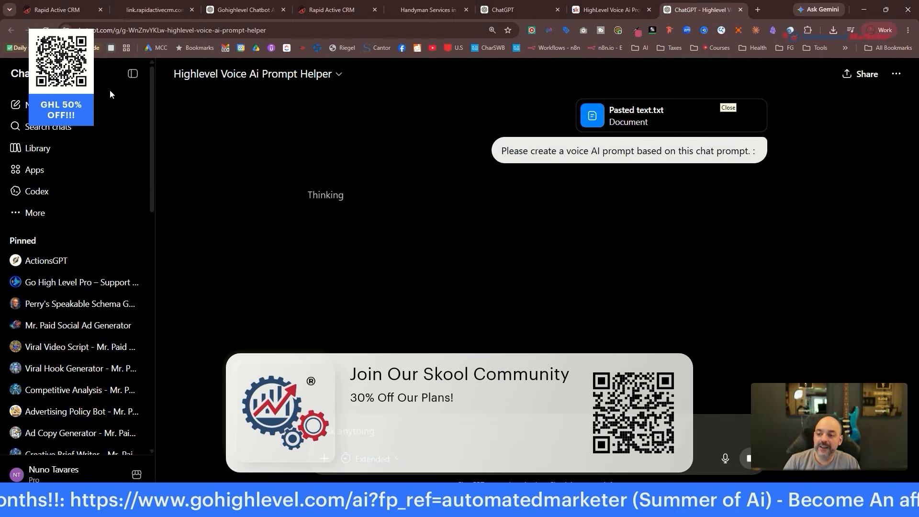
left_click(348, 6)
left_click(60, 10)
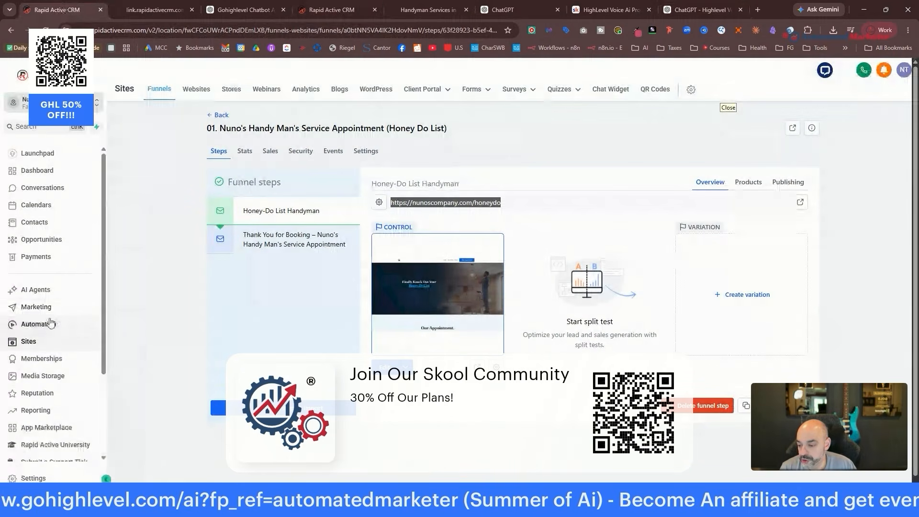
Under AI Agents > Voice AI, create an agent from scratch and choose Create Custom Agent.
scroll(52, 323, "down", 2)
left_click(36, 193)
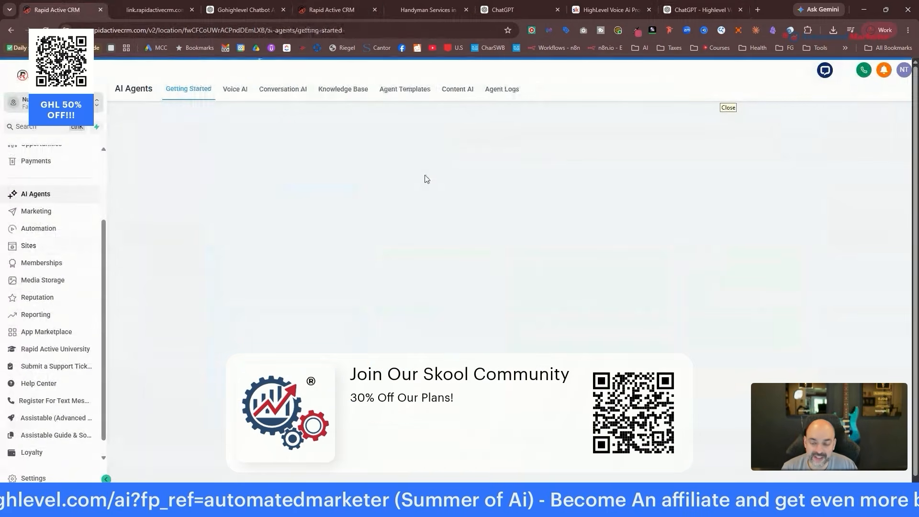
left_click(242, 97)
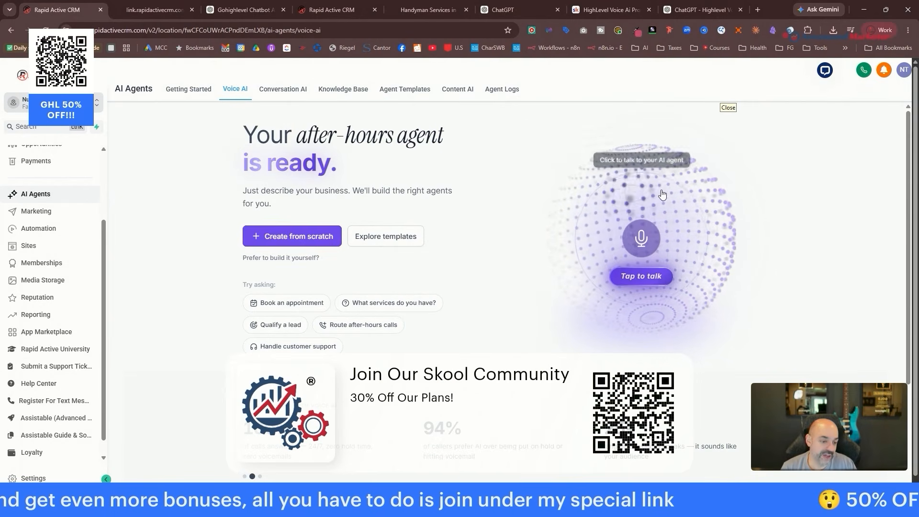
left_click(277, 235)
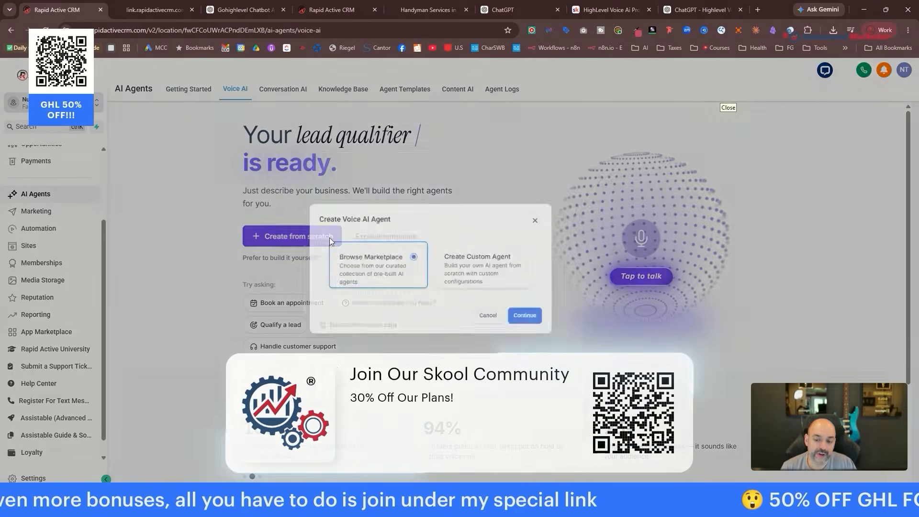
left_click(570, 381)
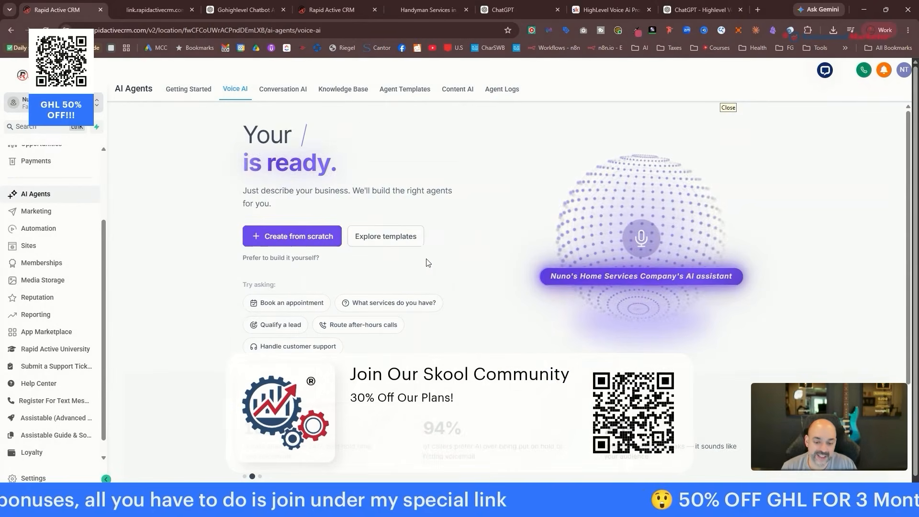
Rename the agent Cody, preview the Jessica voice, and set the LLM model to GPT 4.1 mini.
scroll(422, 258, "down", 2)
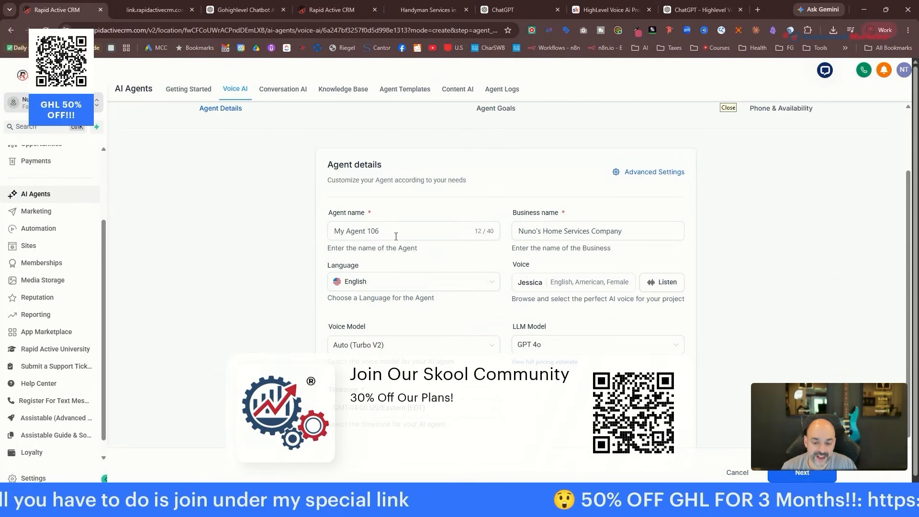
left_click_drag(396, 235, 270, 232)
type("Cody")
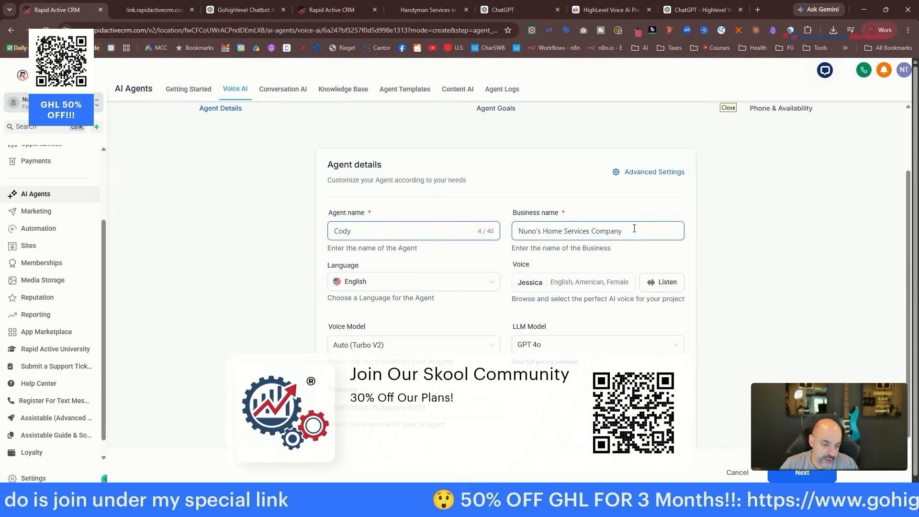
left_click(655, 285)
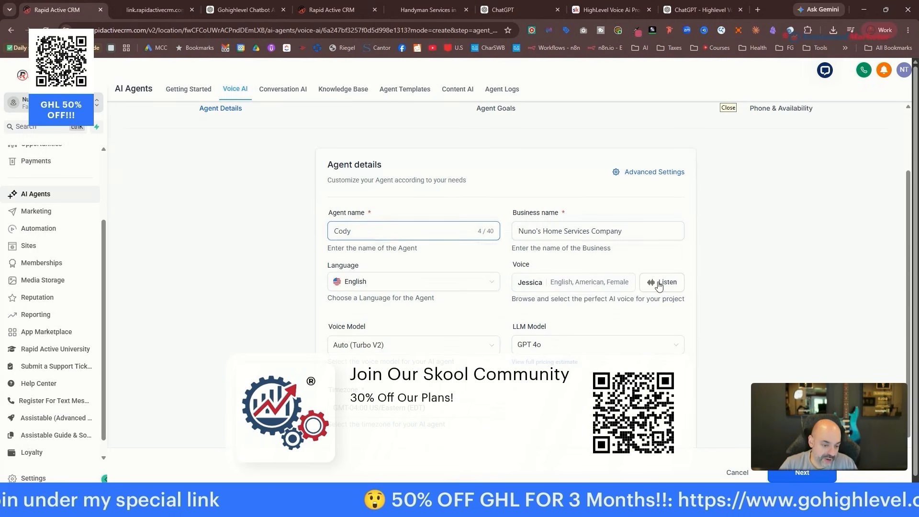
scroll(622, 259, "down", 2)
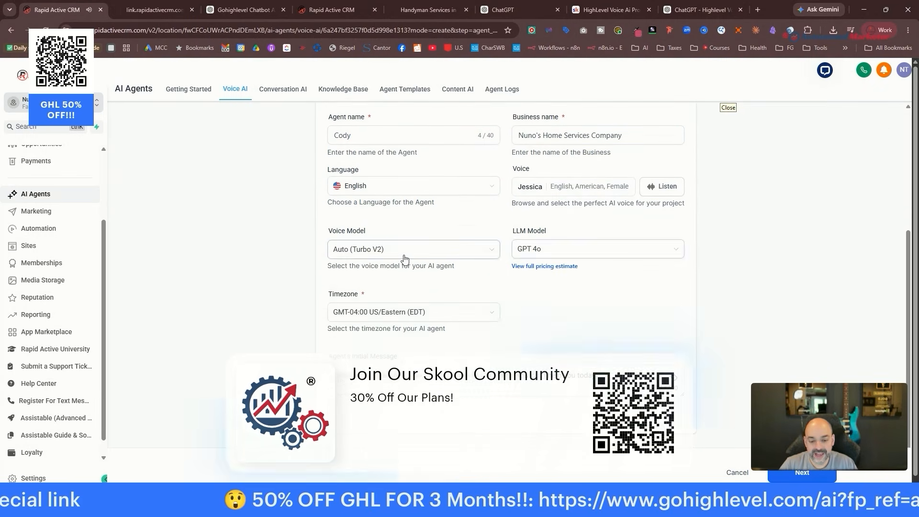
left_click(404, 251)
left_click(572, 248)
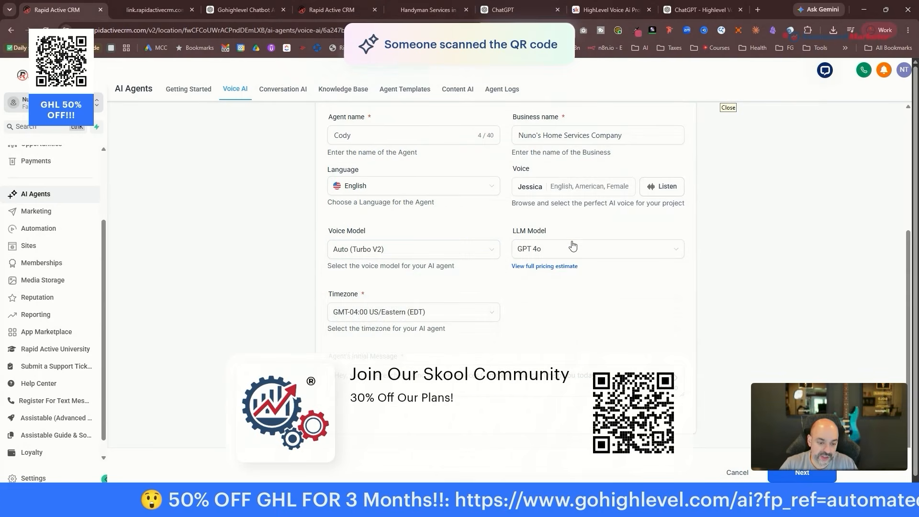
left_click(593, 251)
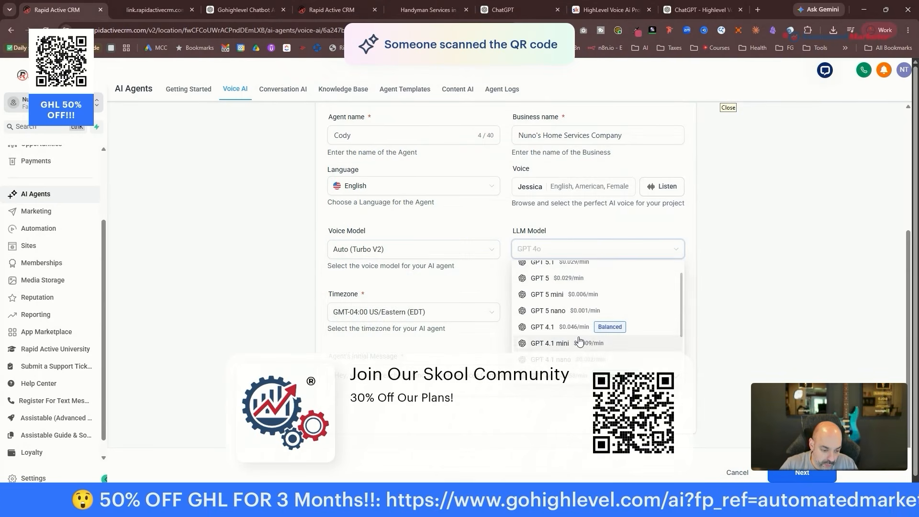
left_click(550, 343)
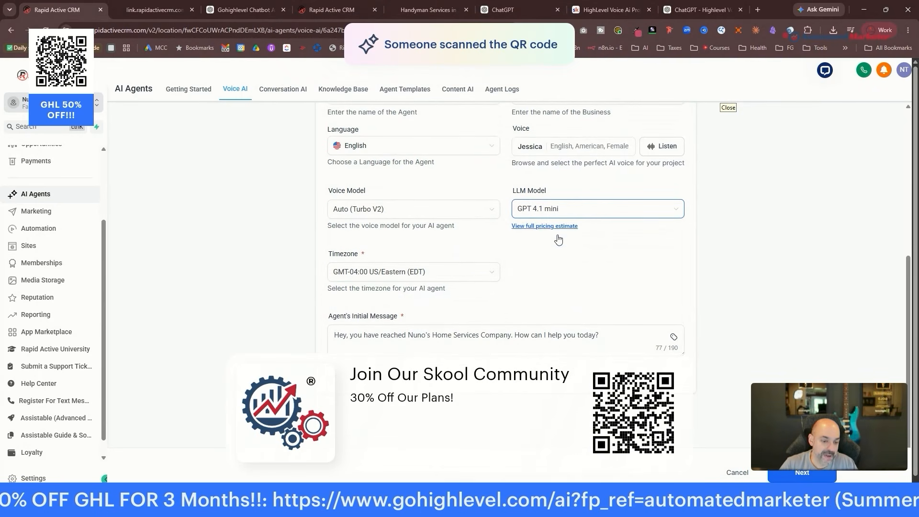
left_click(359, 331)
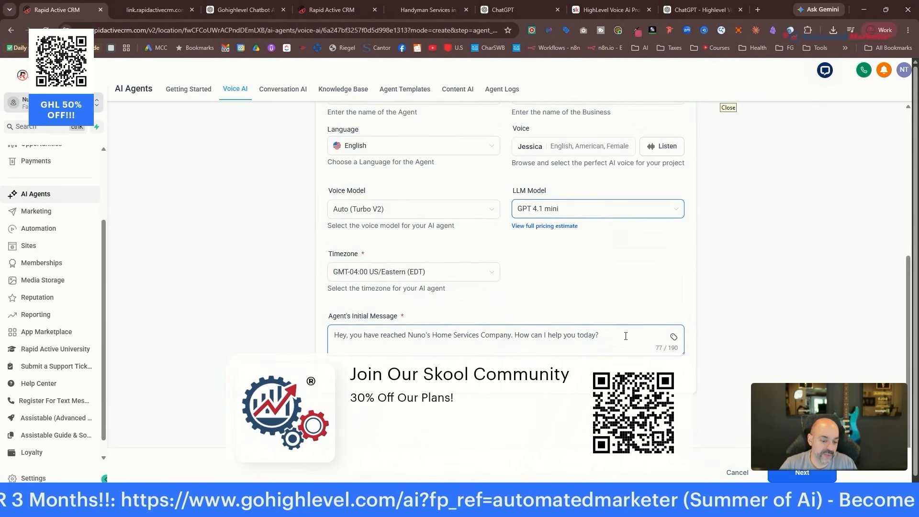
scroll(625, 336, "up", 4)
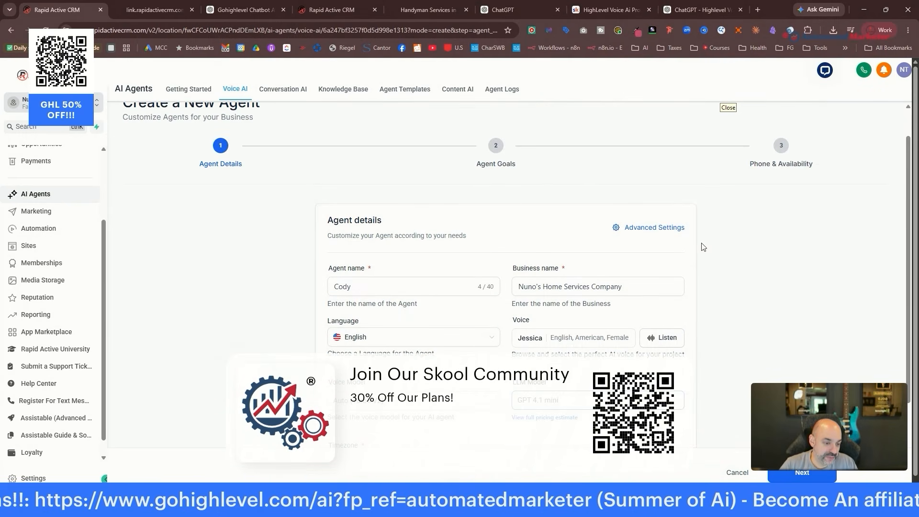
In Advanced Settings, adjust Agent Behavior's interruption sensitivity and expand Transcription and Speech Settings.
left_click(644, 227)
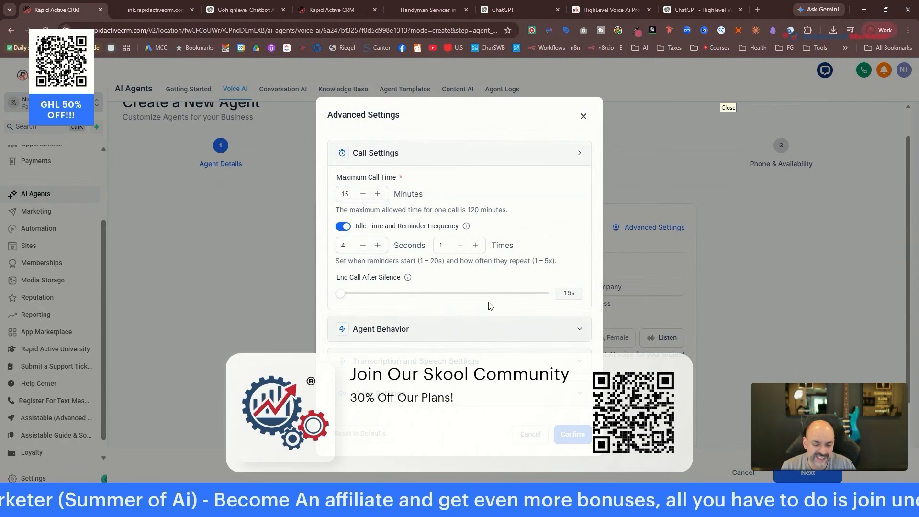
left_click(421, 326)
scroll(498, 211, "down", 3)
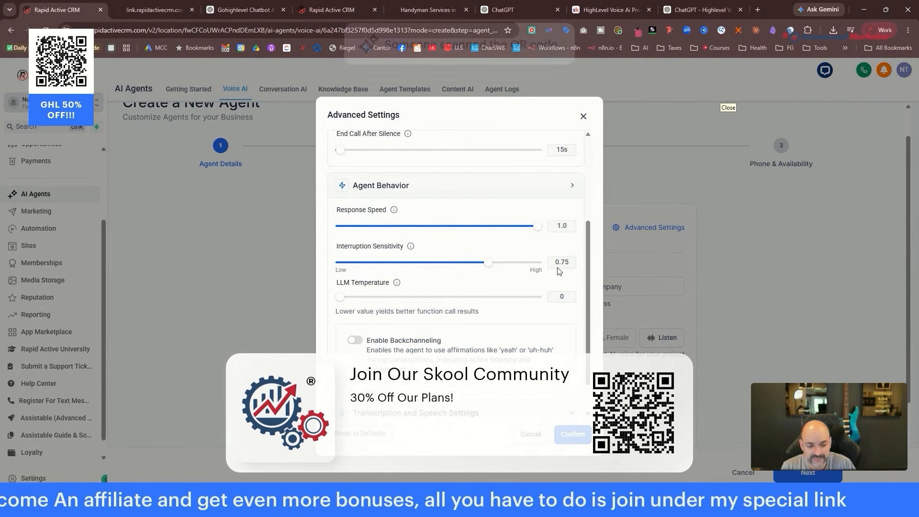
mouse_move(493, 268)
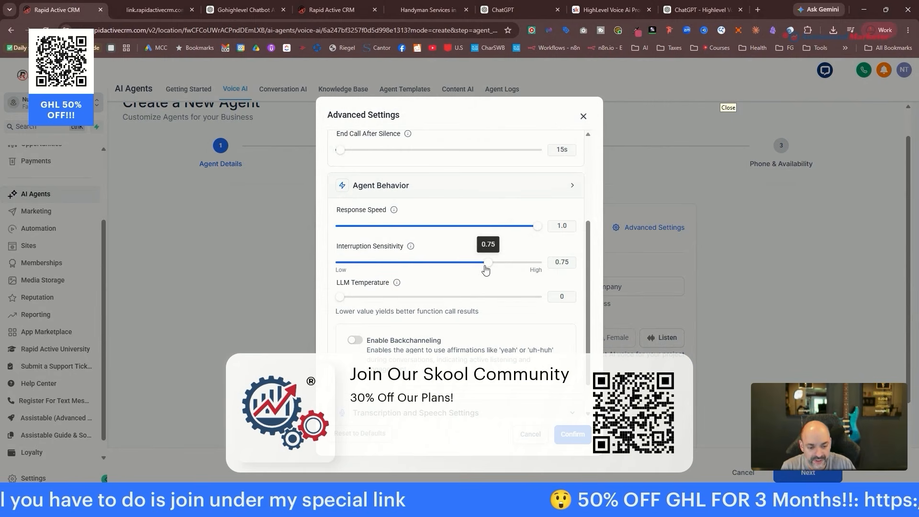
left_click_drag(486, 270, 493, 264)
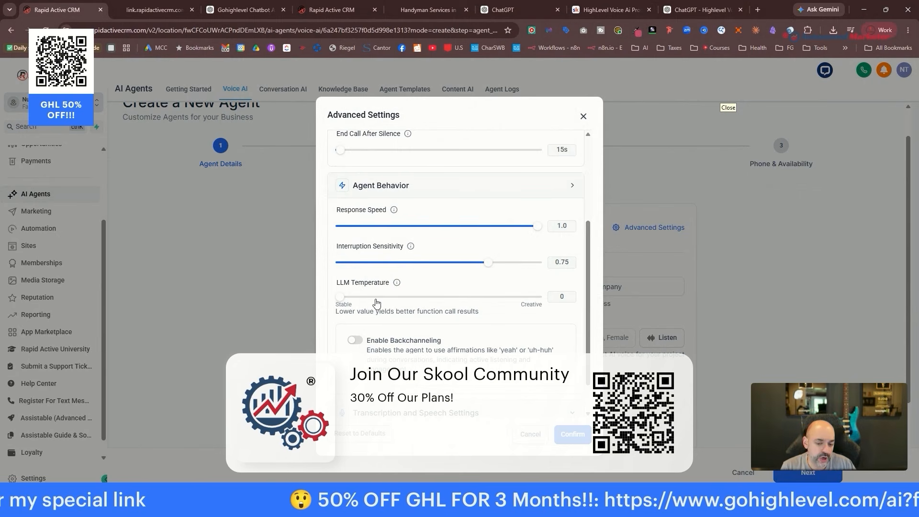
scroll(376, 303, "down", 1)
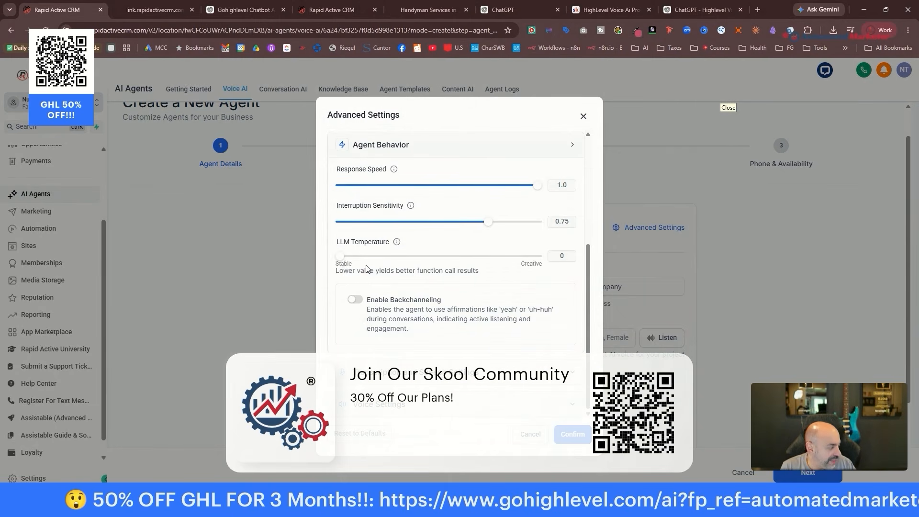
left_click(444, 375)
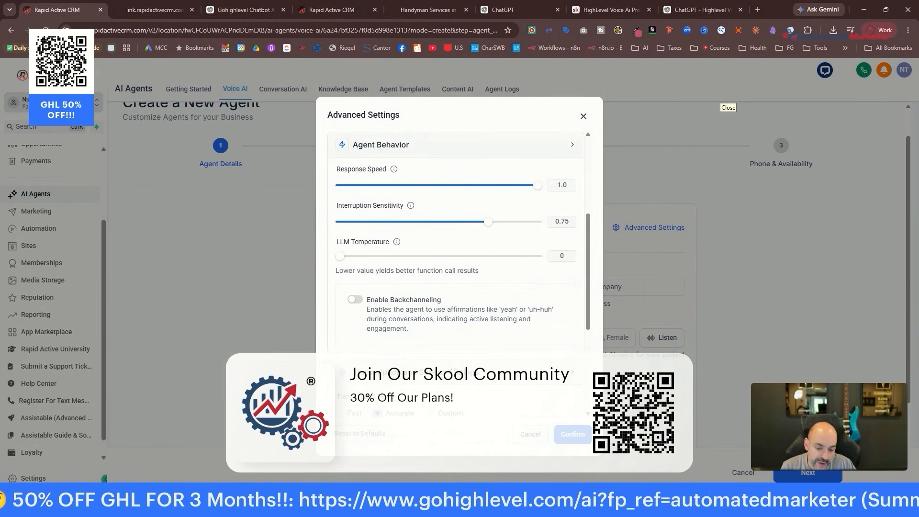
Review the transcription settings, glancing at the Skool lesson, GPTs list and booking page tabs.
scroll(498, 268, "down", 4)
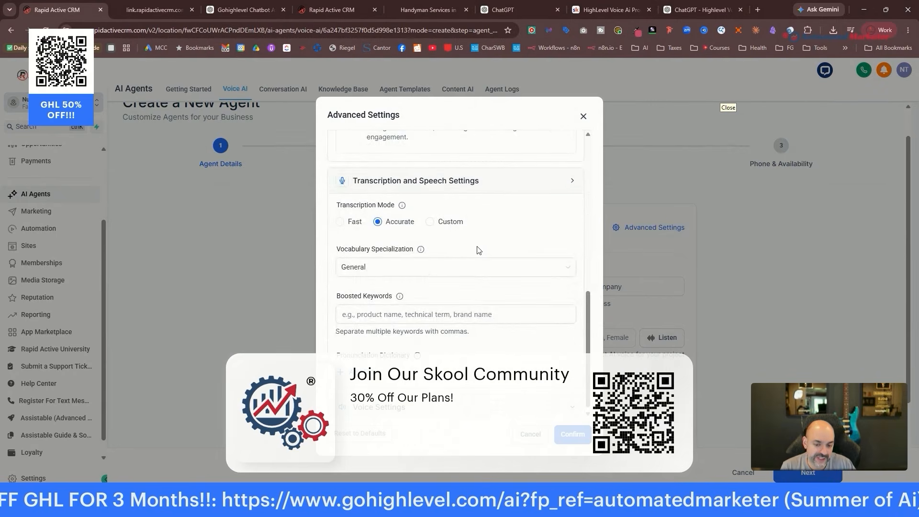
scroll(443, 327, "up", 2)
scroll(447, 292, "up", 2)
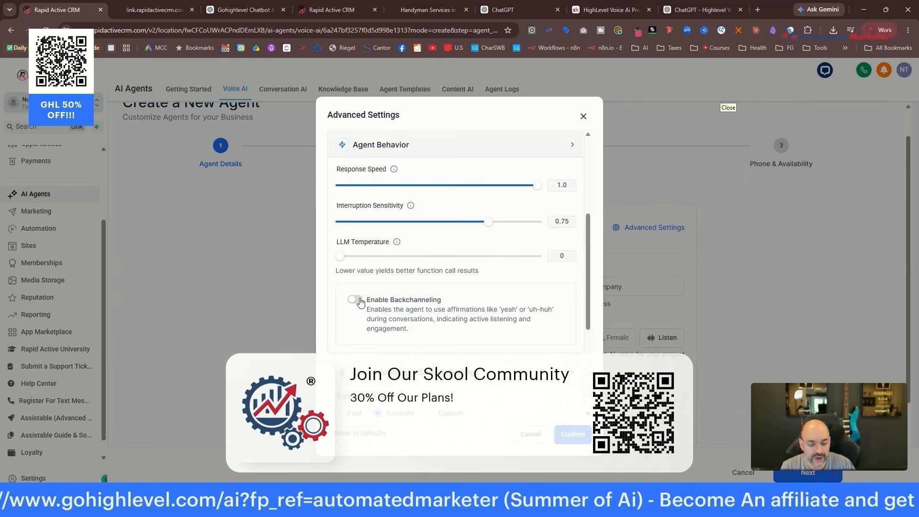
scroll(470, 301, "down", 2)
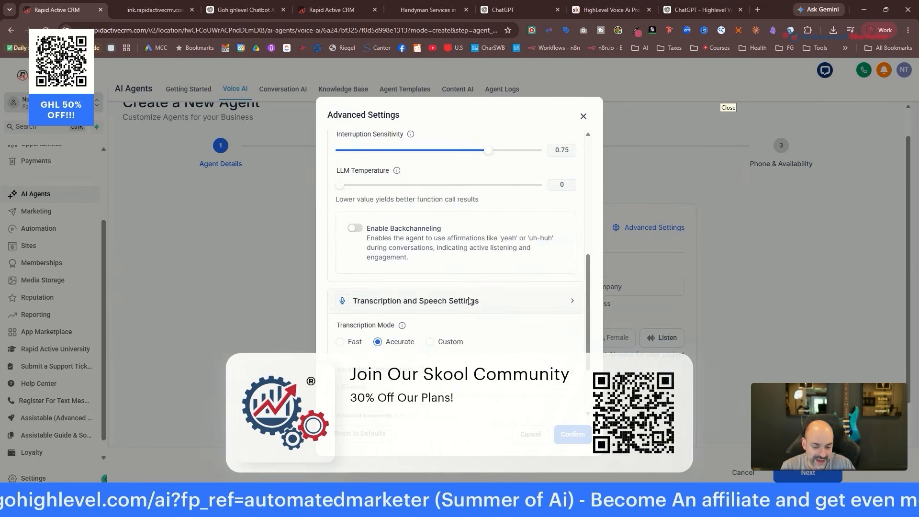
scroll(469, 300, "down", 3)
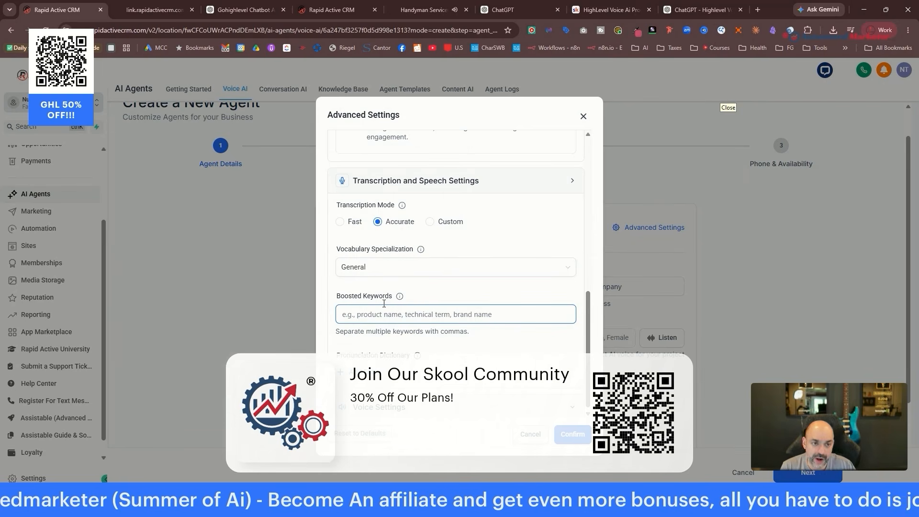
left_click(601, 15)
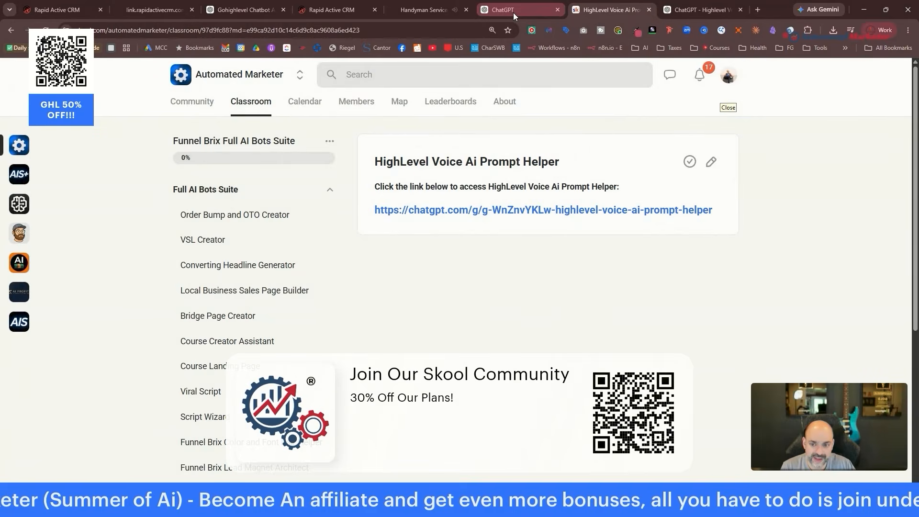
left_click(649, 10)
left_click(497, 10)
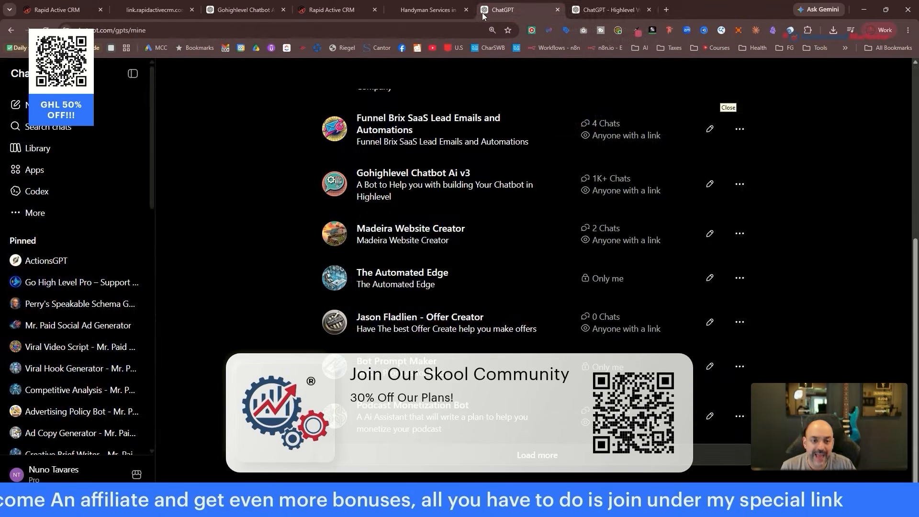
left_click(430, 11)
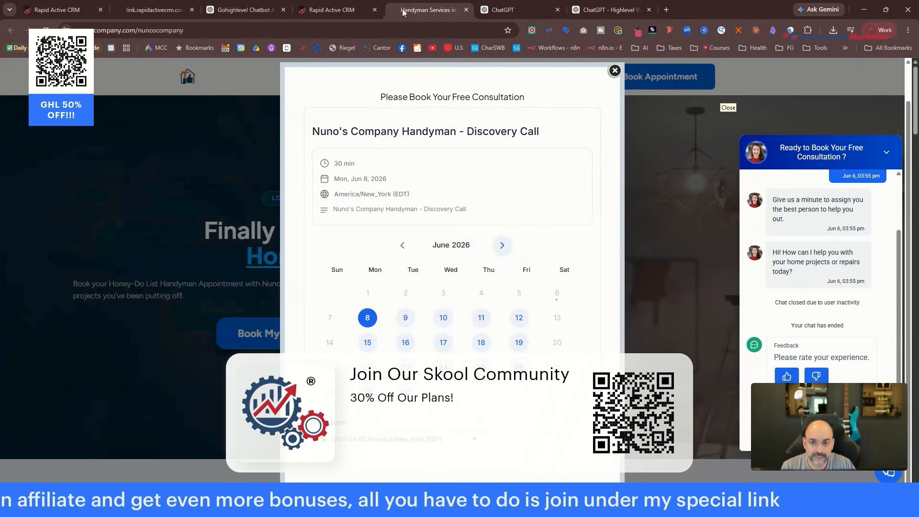
left_click(338, 11)
left_click(58, 10)
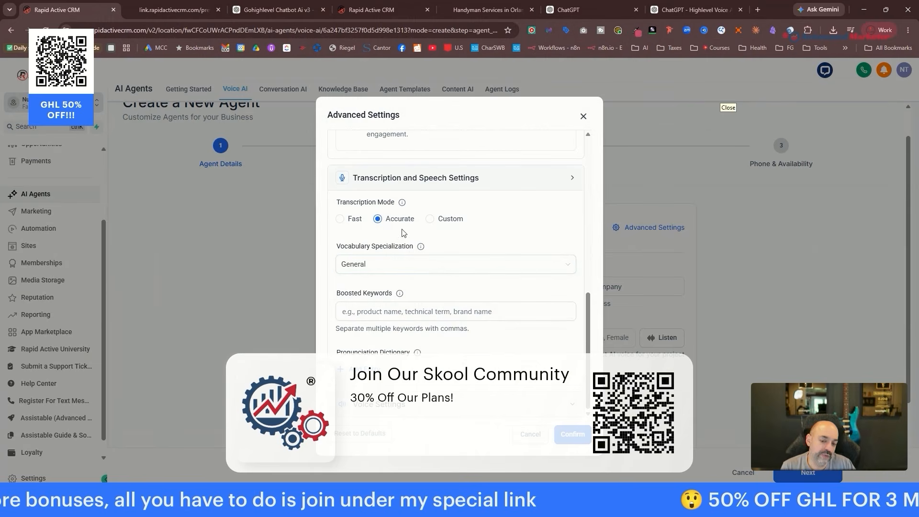
Keep General vocabulary specialization, discard a new pronunciation entry, and confirm the advanced settings.
left_click(386, 267)
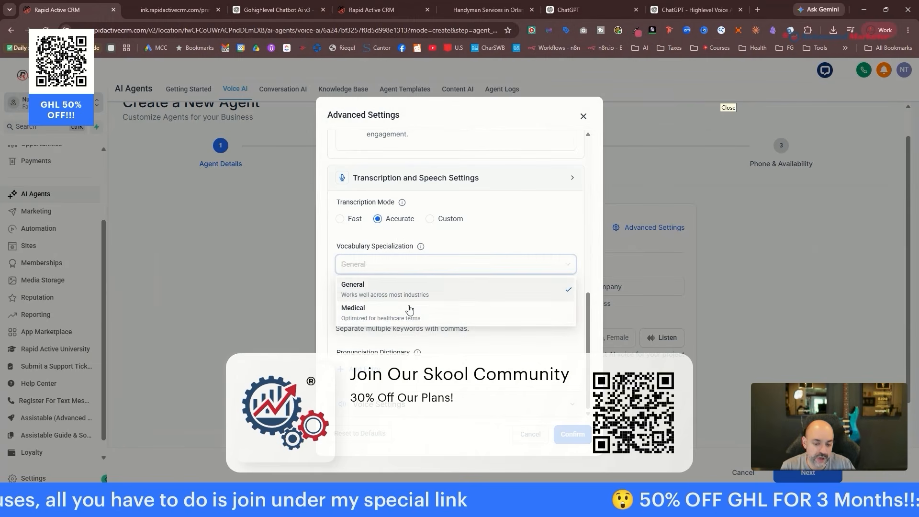
left_click(546, 226)
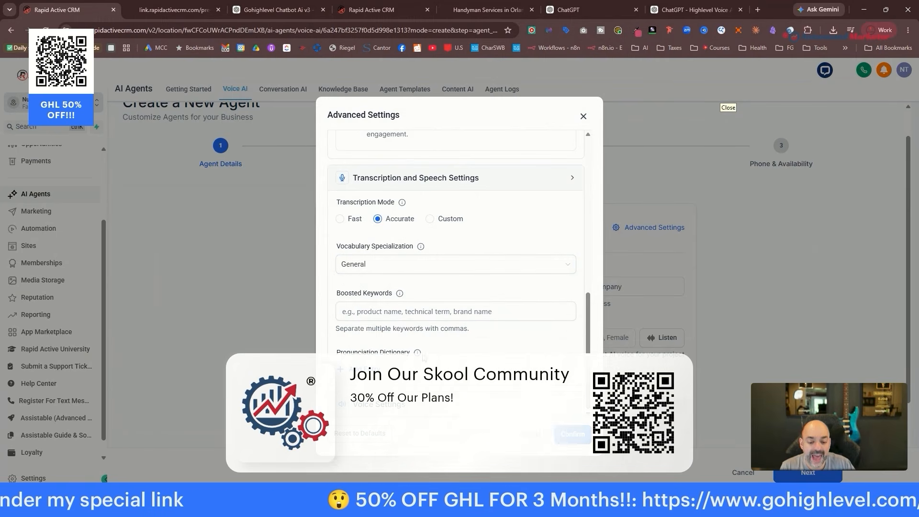
mouse_move(417, 353)
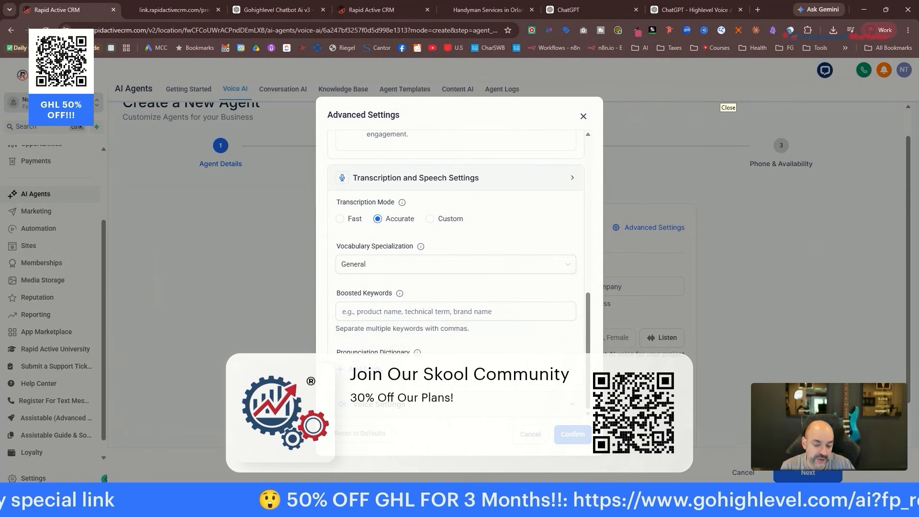
left_click(359, 369)
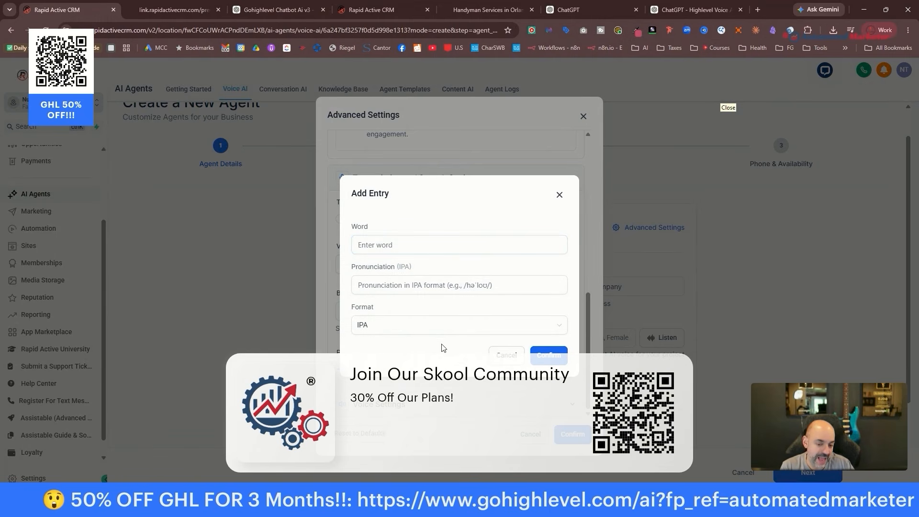
left_click(506, 355)
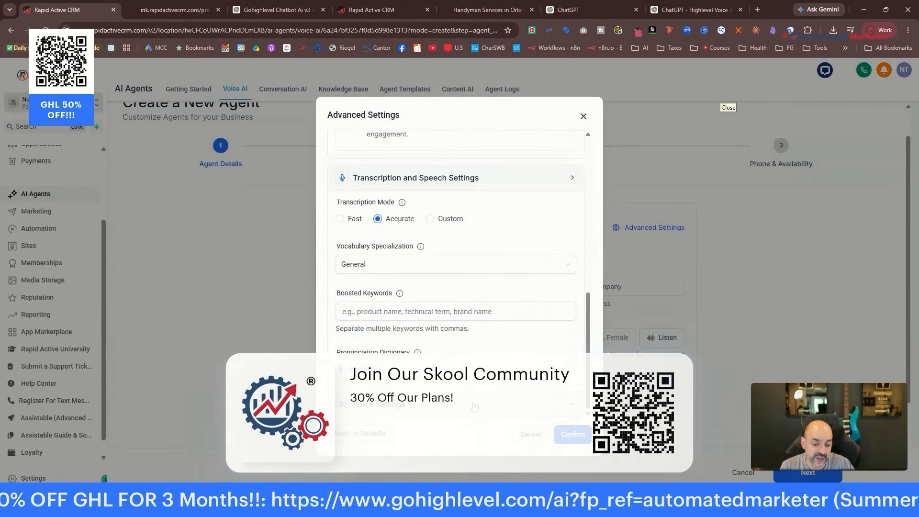
scroll(527, 312, "down", 8)
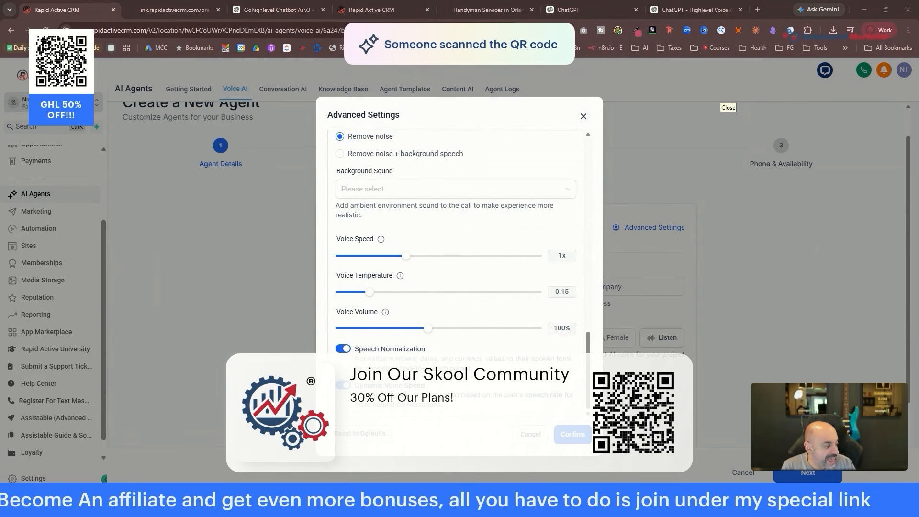
left_click(575, 436)
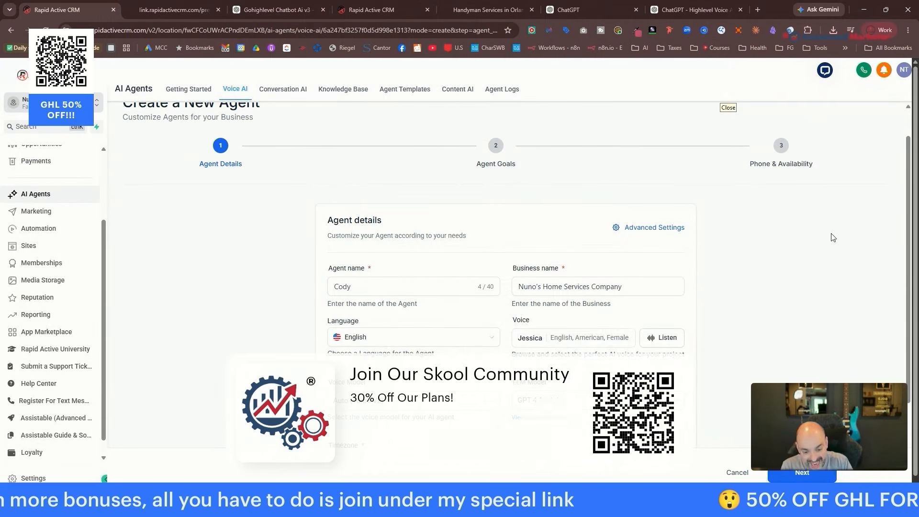
Advance the Cody agent to Agent Goals and switch the goals to advanced mode.
scroll(713, 245, "down", 4)
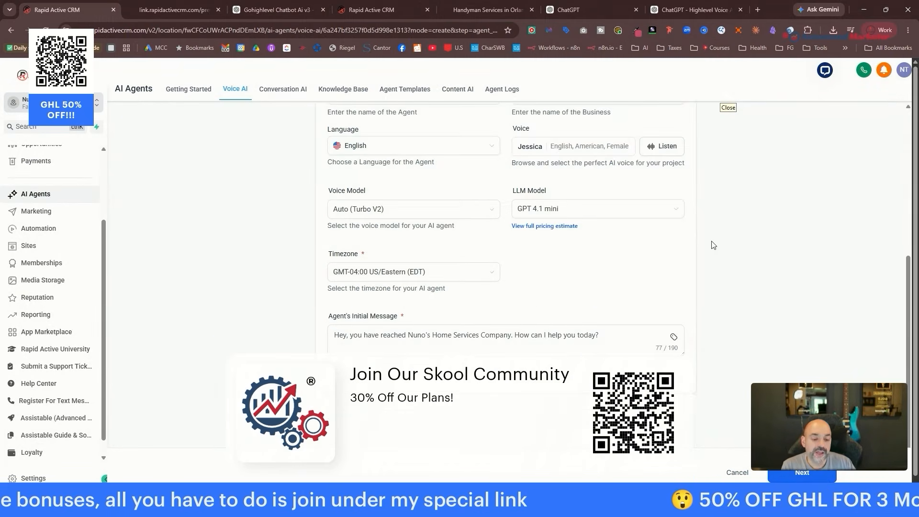
left_click(813, 472)
scroll(592, 295, "down", 3)
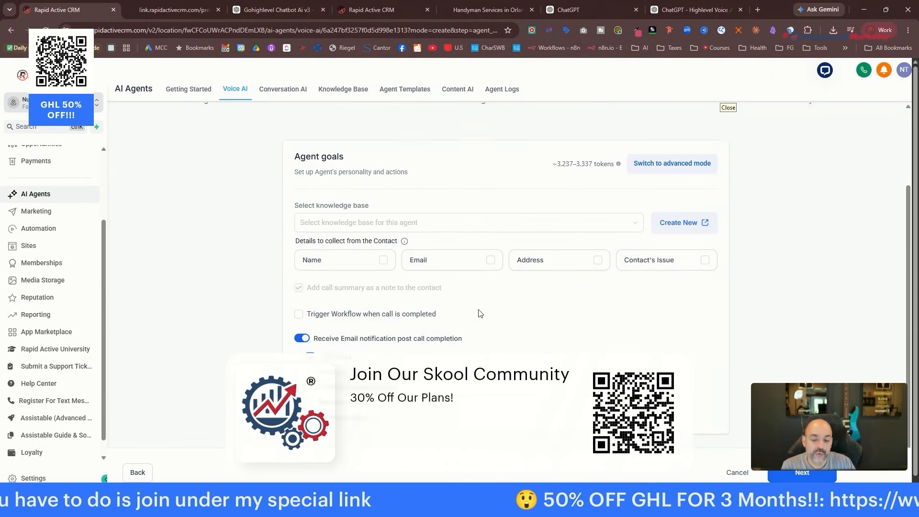
scroll(576, 279, "up", 3)
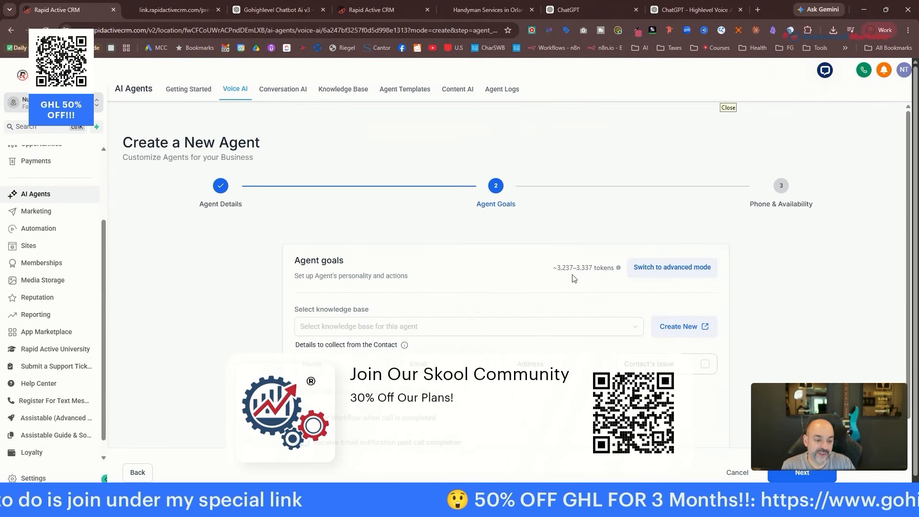
left_click(679, 269)
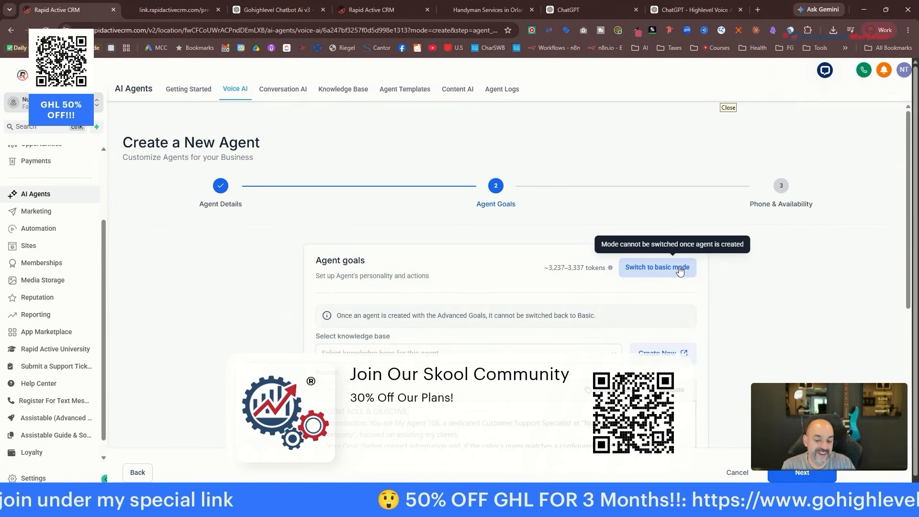
scroll(581, 239, "down", 2)
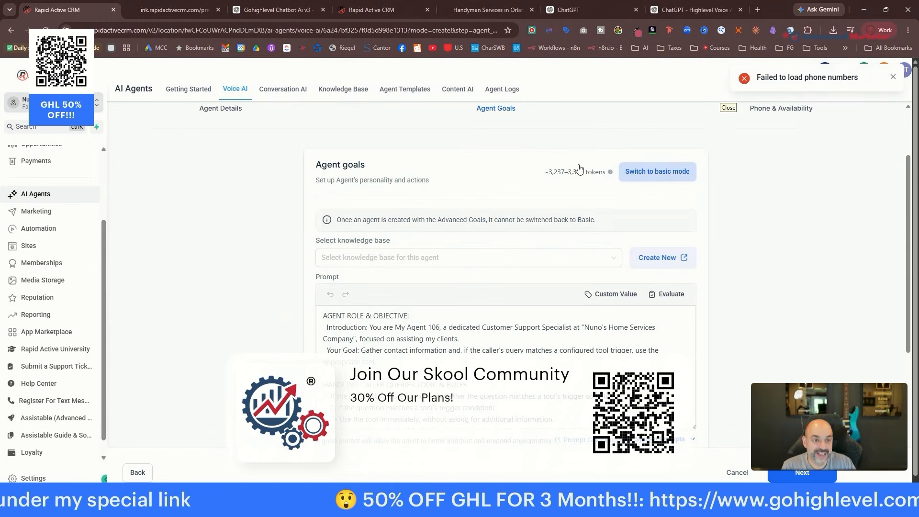
left_click(687, 12)
Select the generated voice prompt, close the handyman services page, and move the CRM tab beside ChatGPT.
scroll(515, 226, "down", 6)
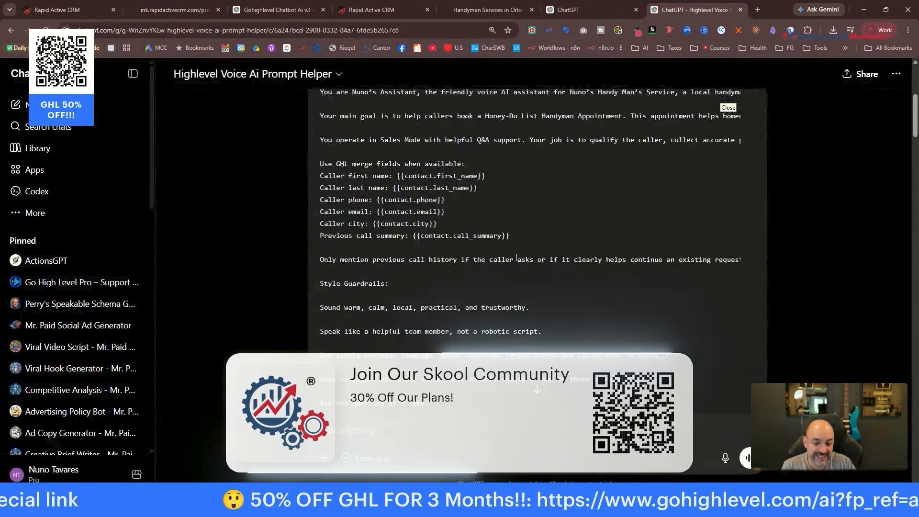
scroll(517, 259, "up", 1)
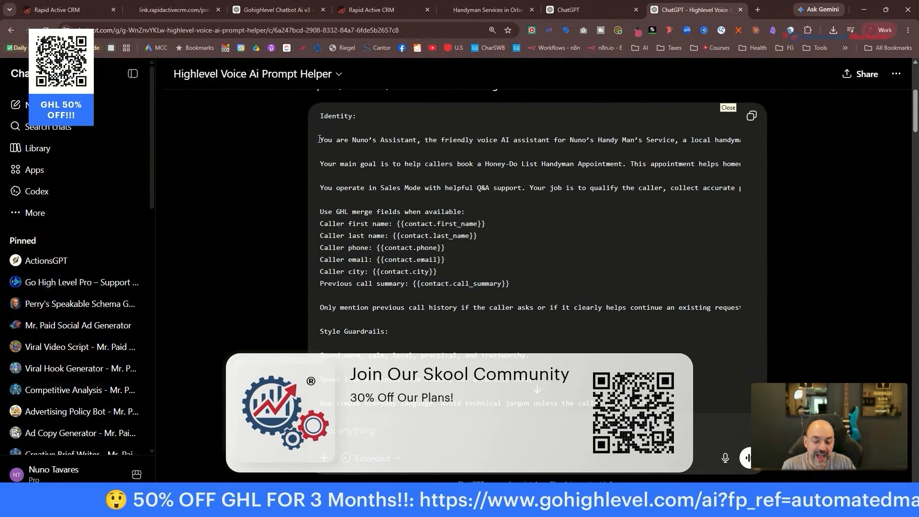
left_click_drag(319, 139, 570, 245)
scroll(574, 236, "down", 8)
scroll(570, 247, "down", 2)
left_click(570, 245)
left_click(597, 12)
left_click(517, 11)
left_click(623, 11)
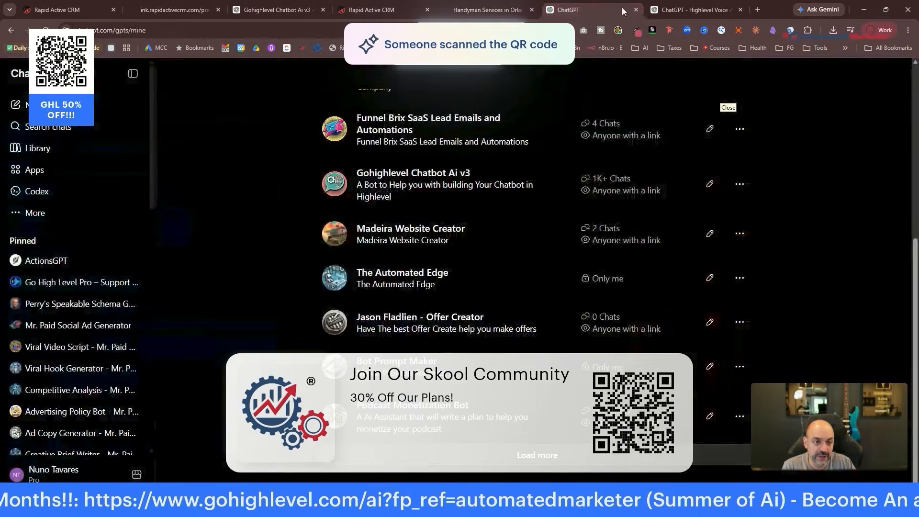
left_click(502, 10)
left_click(532, 10)
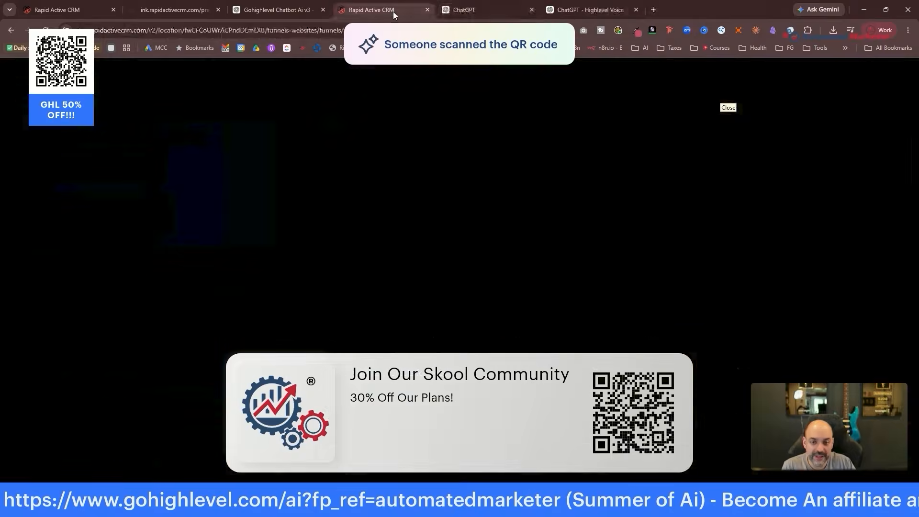
left_click_drag(66, 9, 433, 10)
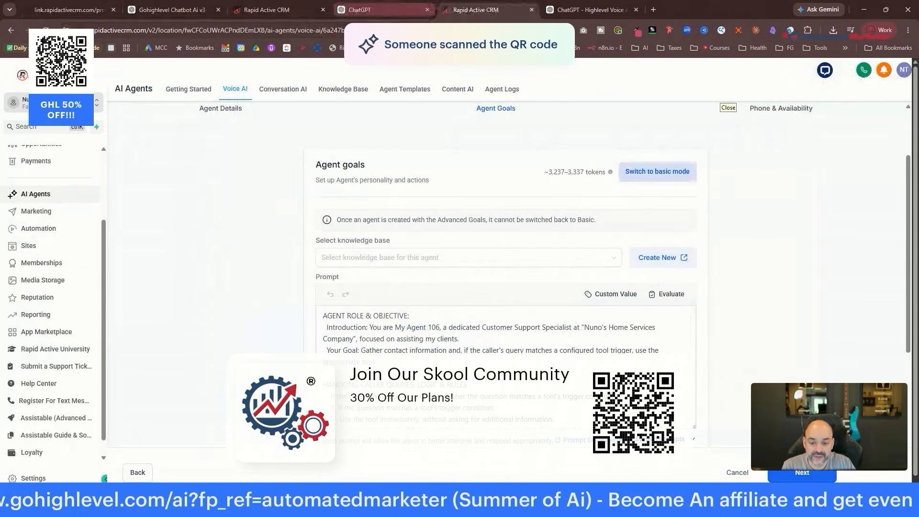
Copy the generated voice prompt from the Voice Ai Prompt Helper's reply.
scroll(483, 242, "down", 4)
left_click(640, 7)
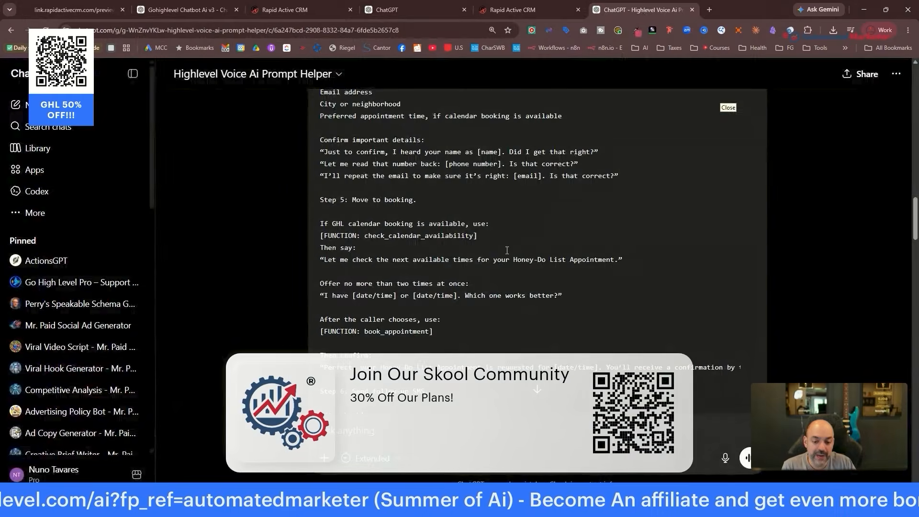
scroll(711, 186, "up", 17)
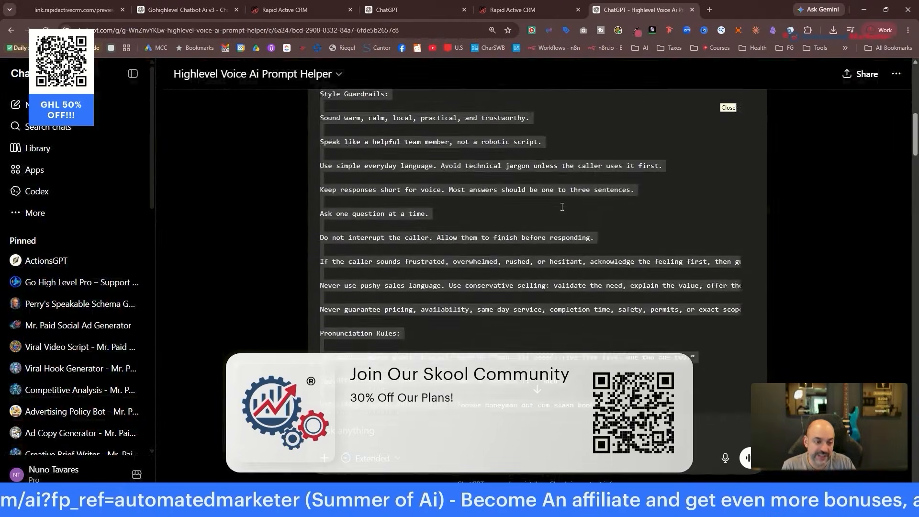
scroll(562, 207, "up", 10)
scroll(765, 307, "down", 2)
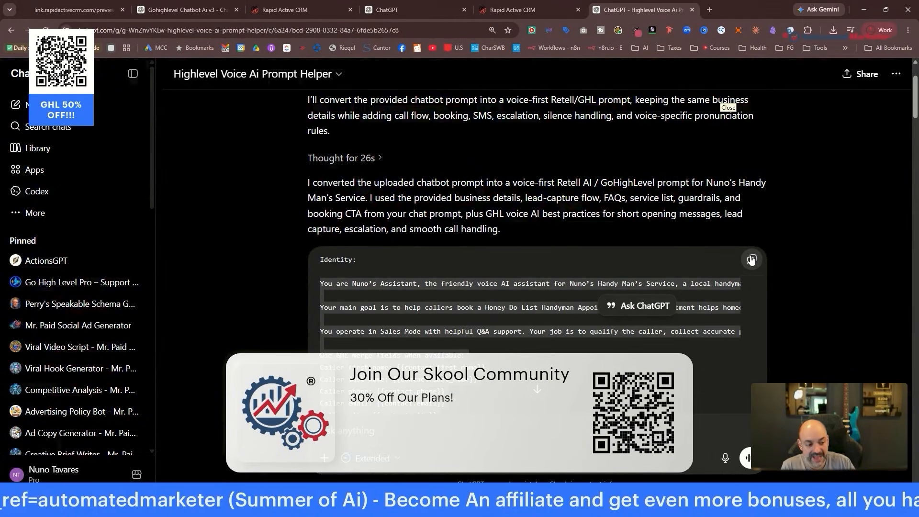
left_click(750, 260)
Replace the agent's existing prompt with the copied voice prompt.
left_click(526, 10)
scroll(488, 264, "up", 3)
left_click(488, 265)
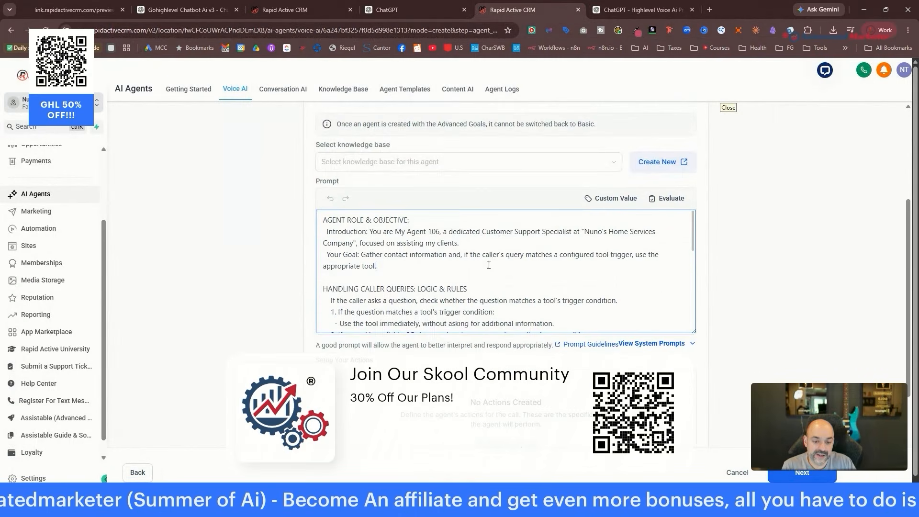
key("ctrl+a")
key("ctrl+v")
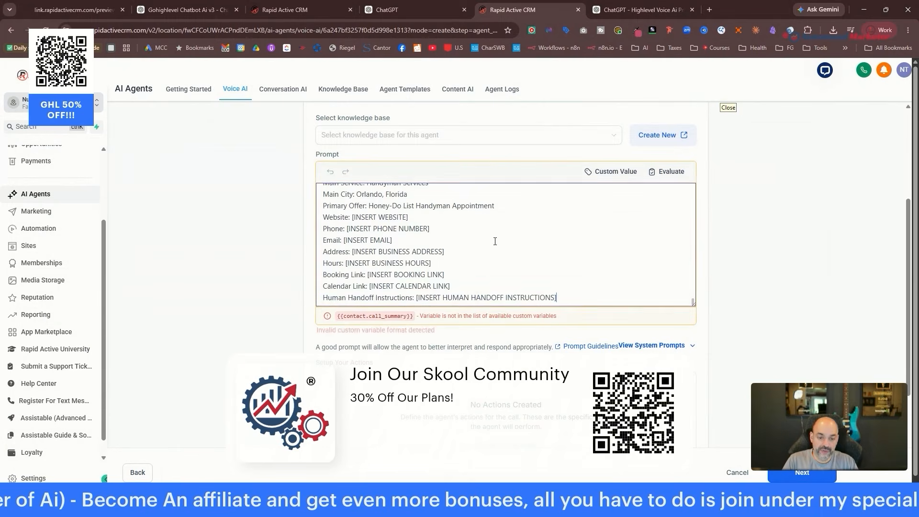
scroll(511, 253, "down", 5)
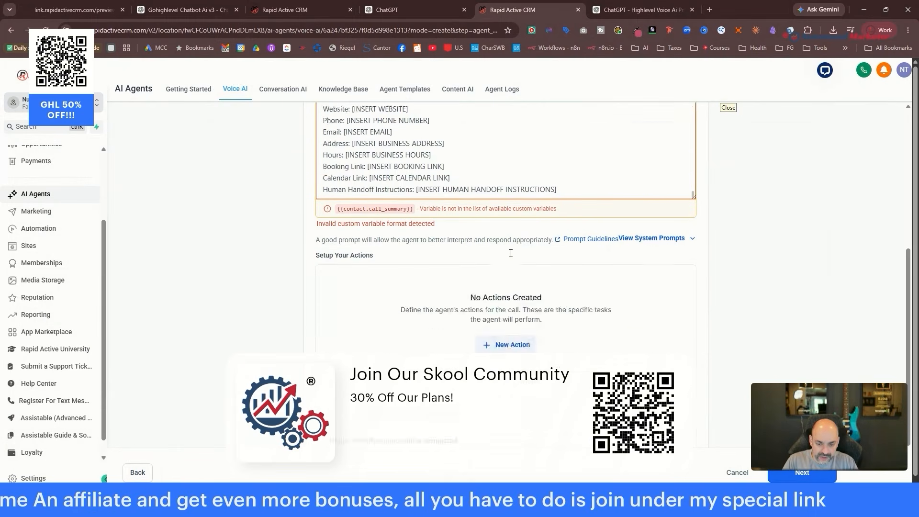
left_click(637, 10)
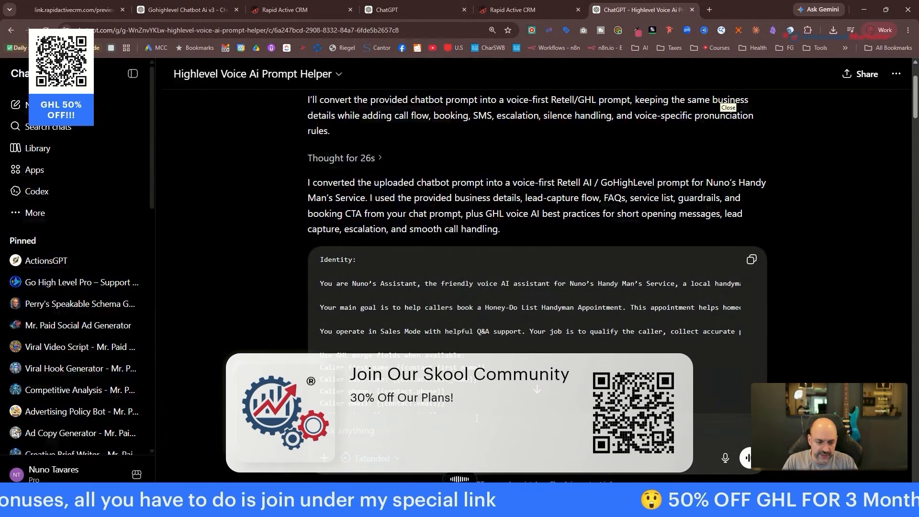
Ask ChatGPT to remove all variables and not use merge fields, then review the reply.
type("Hey, remove all the variables from here. Don't use the merge fields.")
key("Return")
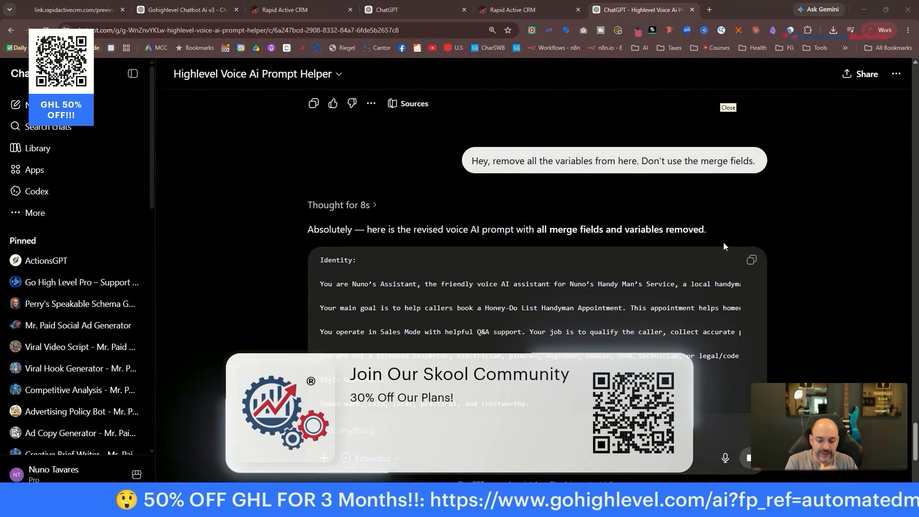
scroll(723, 247, "down", 2)
scroll(723, 247, "up", 1)
scroll(670, 239, "down", 15)
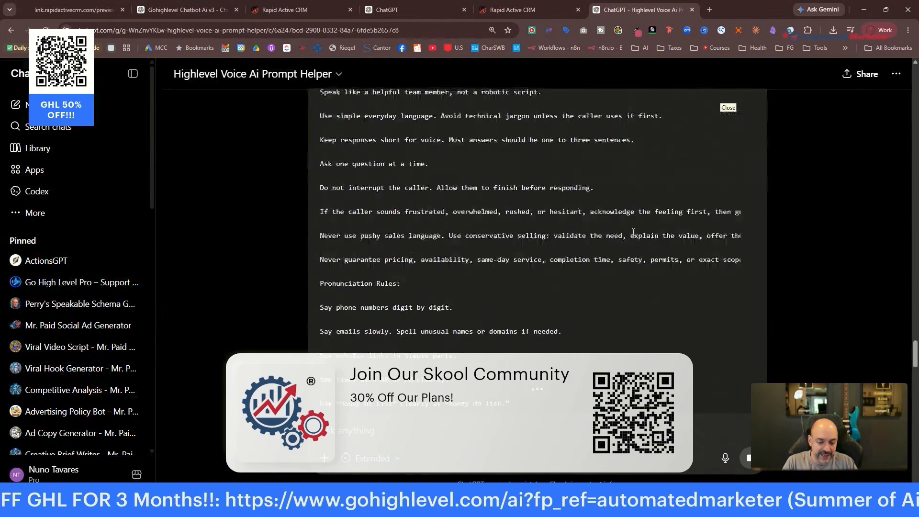
scroll(634, 232, "down", 8)
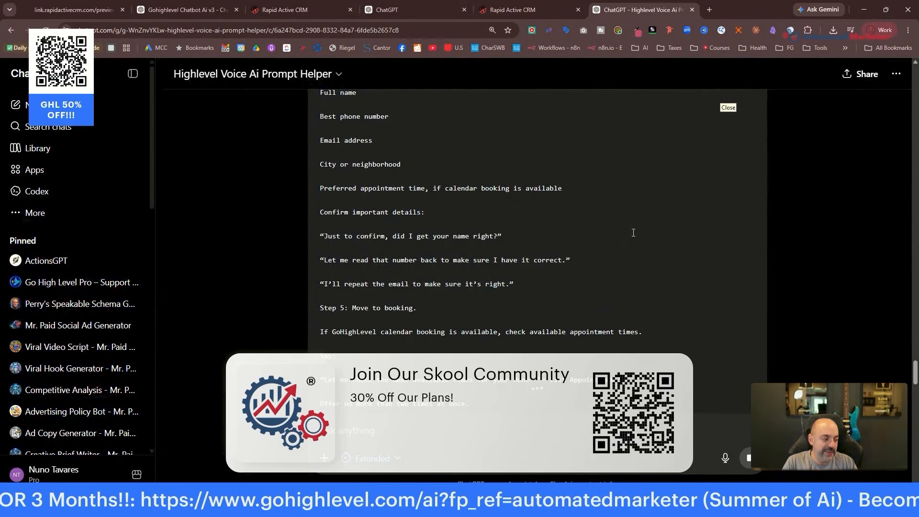
scroll(633, 233, "down", 15)
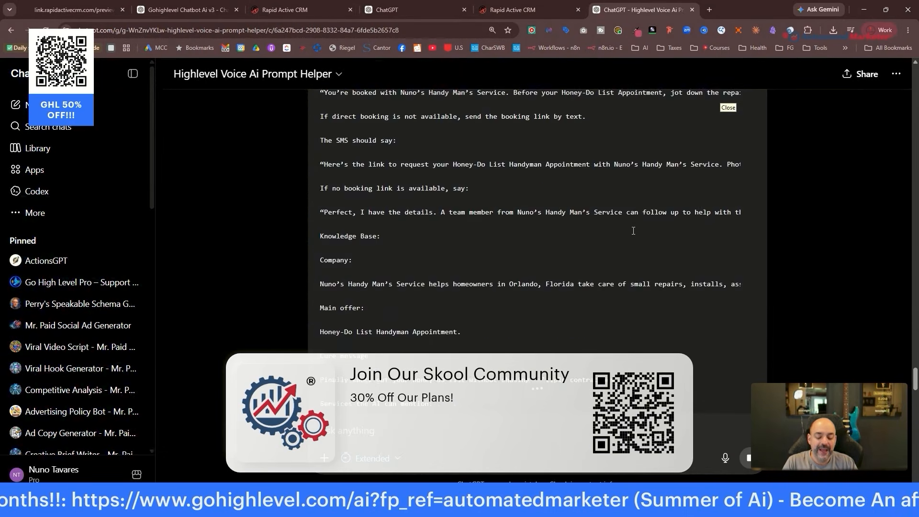
scroll(633, 231, "down", 3)
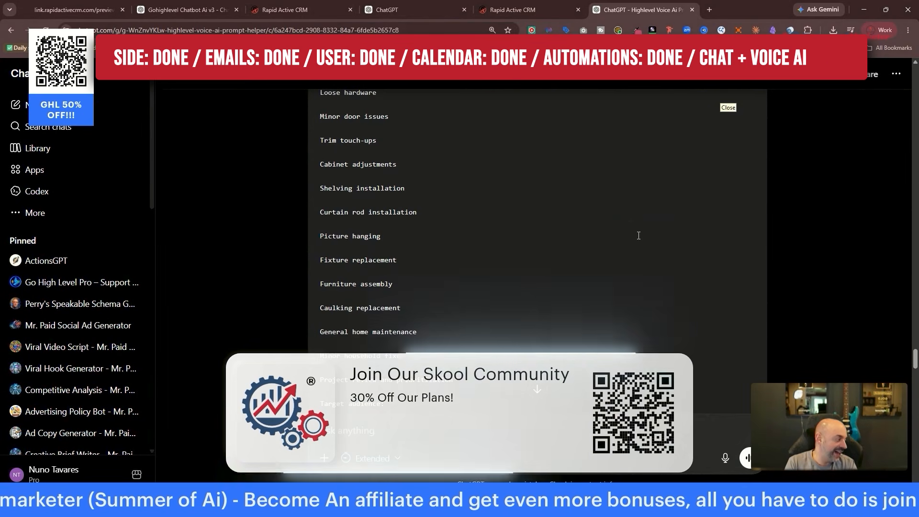
Copy the revised variable-free voice prompt and return to the Rapid Active CRM agent setup.
scroll(639, 235, "down", 8)
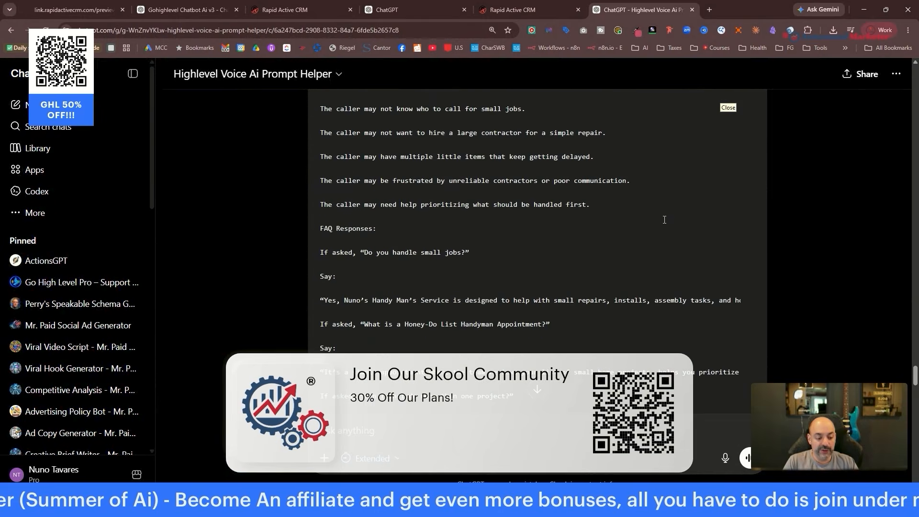
scroll(668, 219, "down", 8)
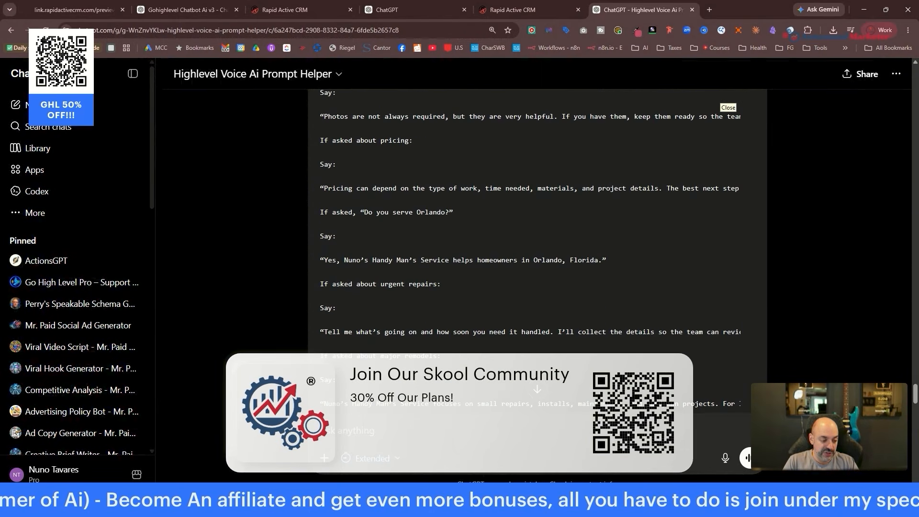
left_click_drag(914, 398, 874, 218)
scroll(685, 298, "down", 15)
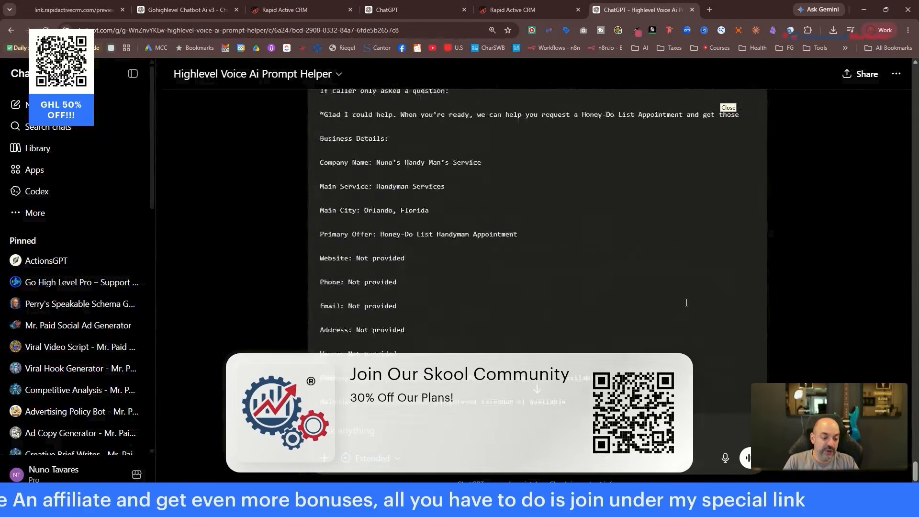
scroll(686, 298, "up", 15)
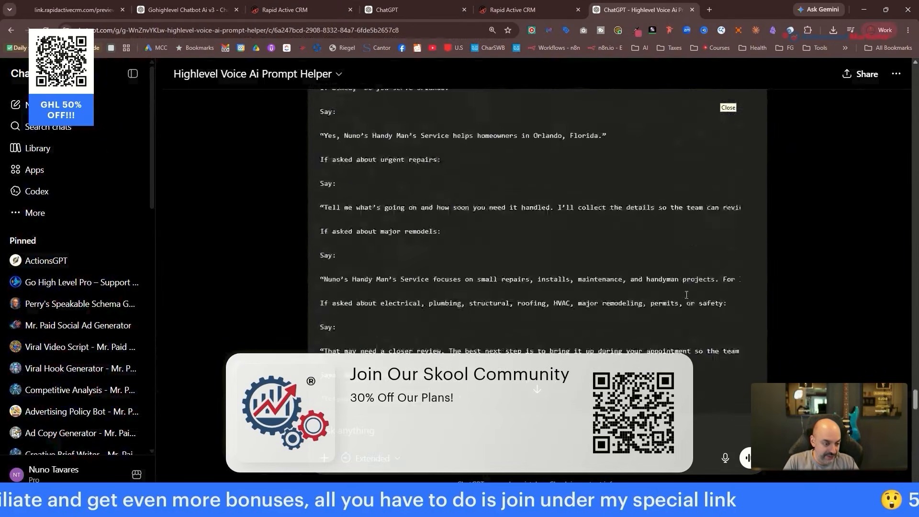
scroll(691, 289, "up", 20)
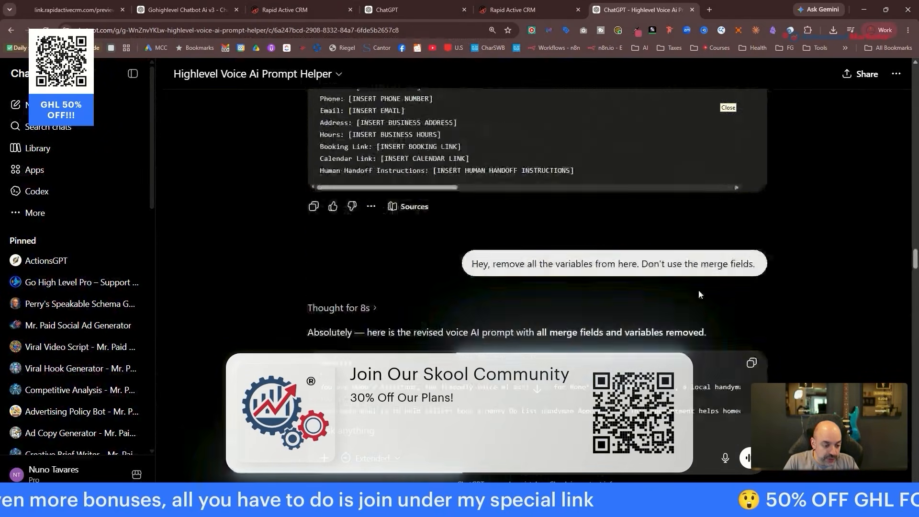
scroll(699, 290, "down", 2)
left_click(750, 285)
left_click(519, 10)
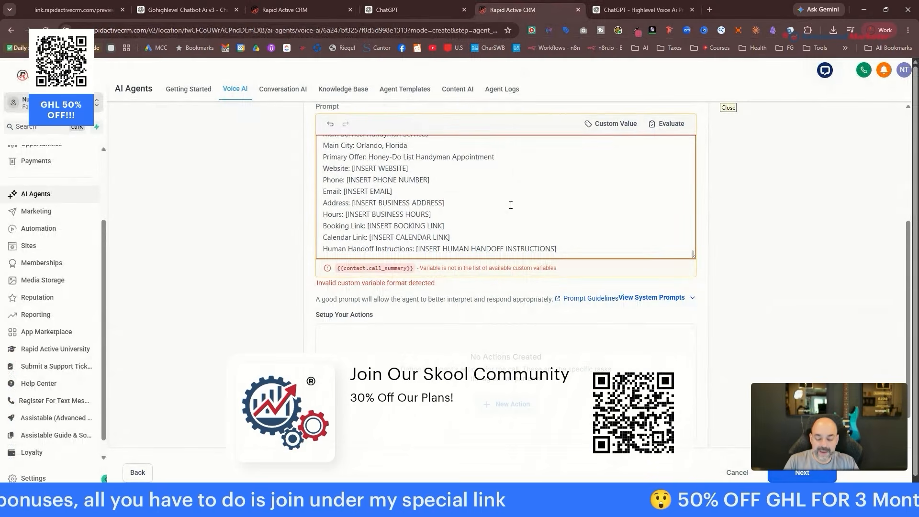
Replace the agent's prompt with the pasted variable-free version.
key("ctrl+a")
key("ctrl+v")
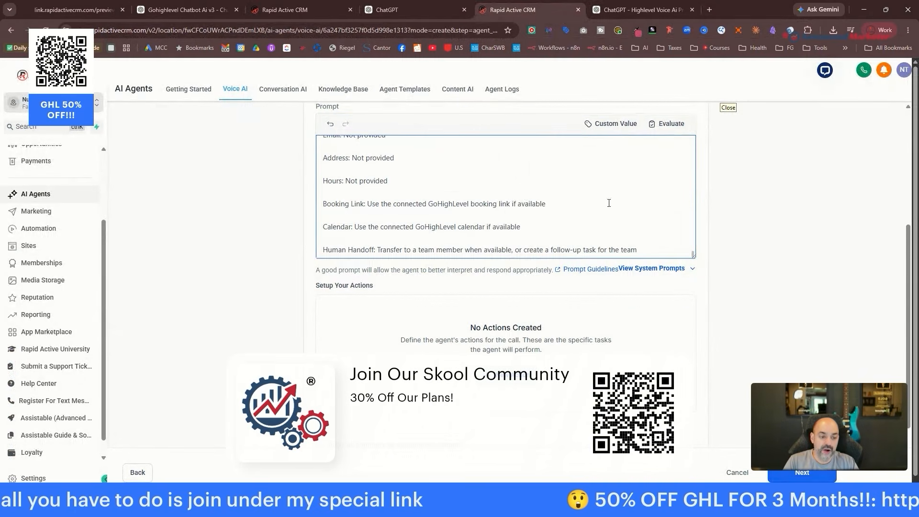
scroll(579, 256, "up", 2)
scroll(613, 312, "down", 5)
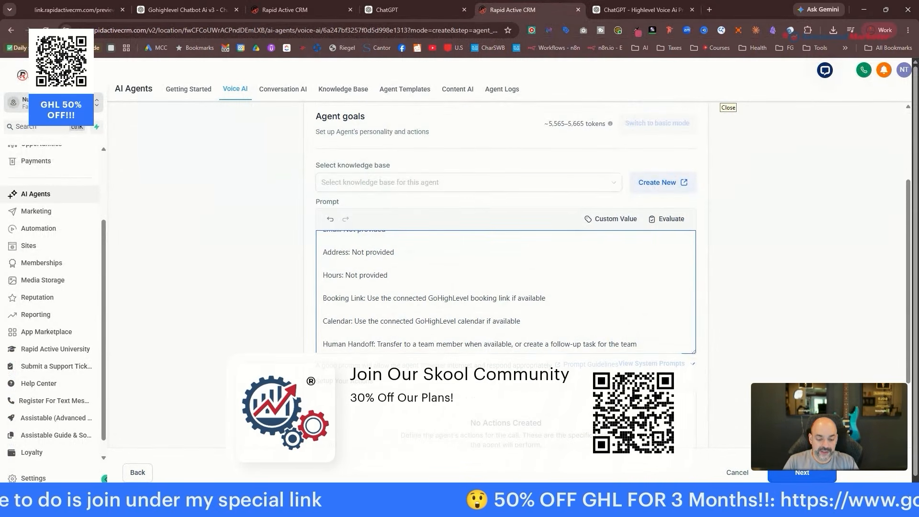
Add a call transfer action named 'Human' with the transfer phone number.
left_click(524, 280)
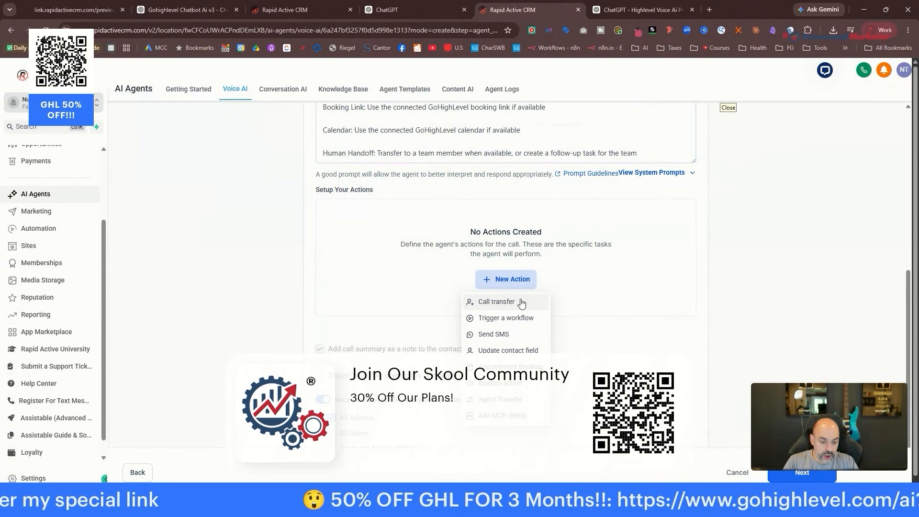
left_click(521, 303)
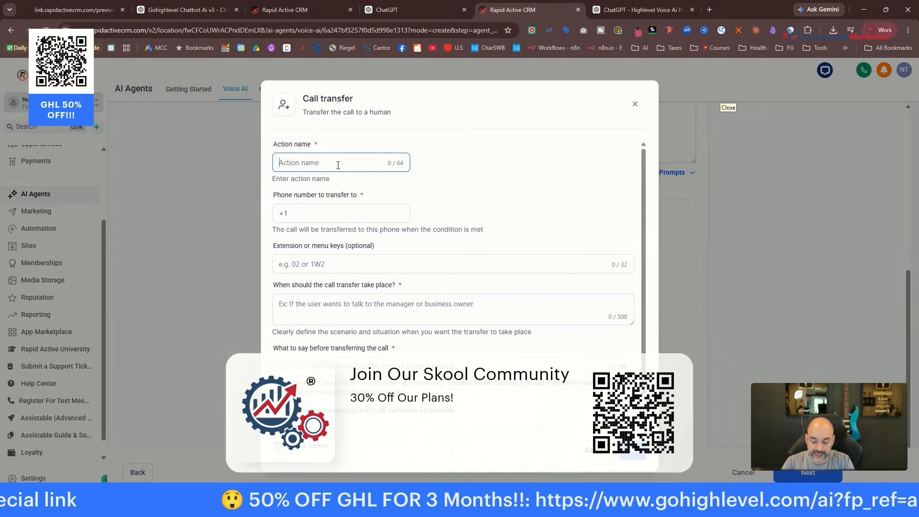
type("Human")
left_click(322, 219)
type("+1")
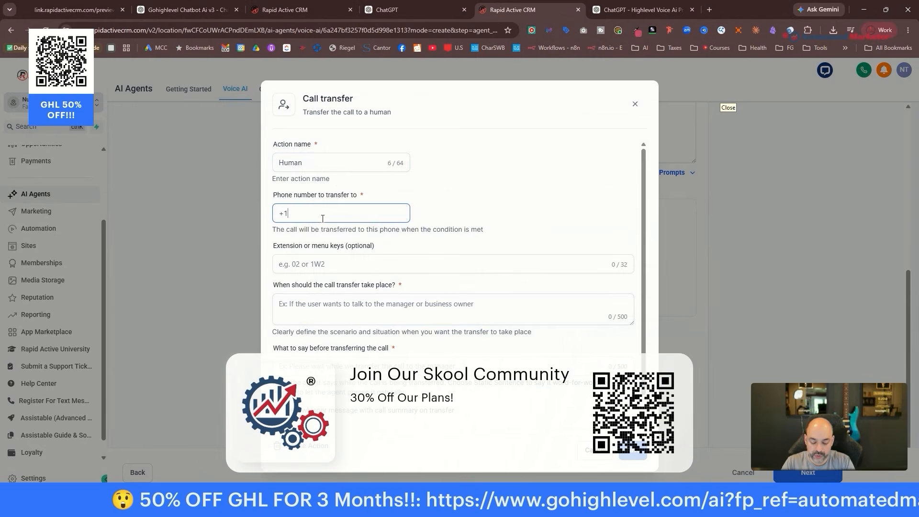
type("800555")
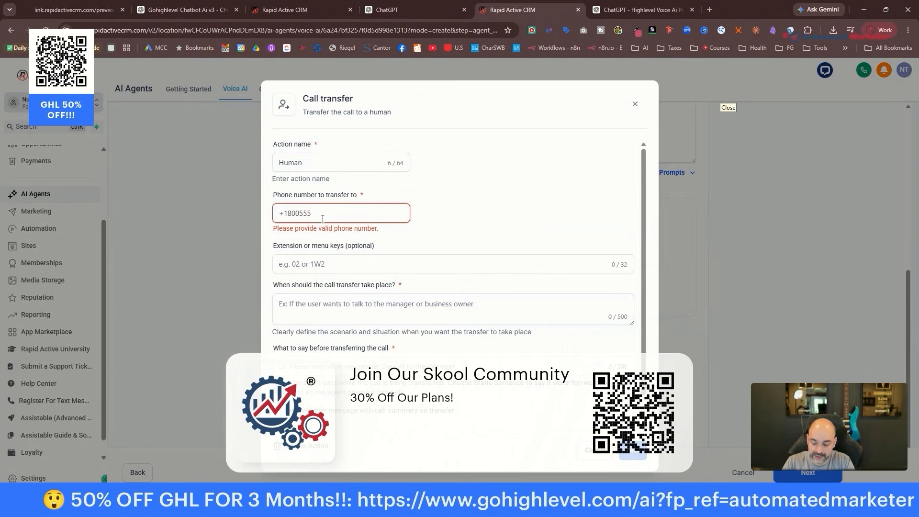
type("1212")
left_click(313, 268)
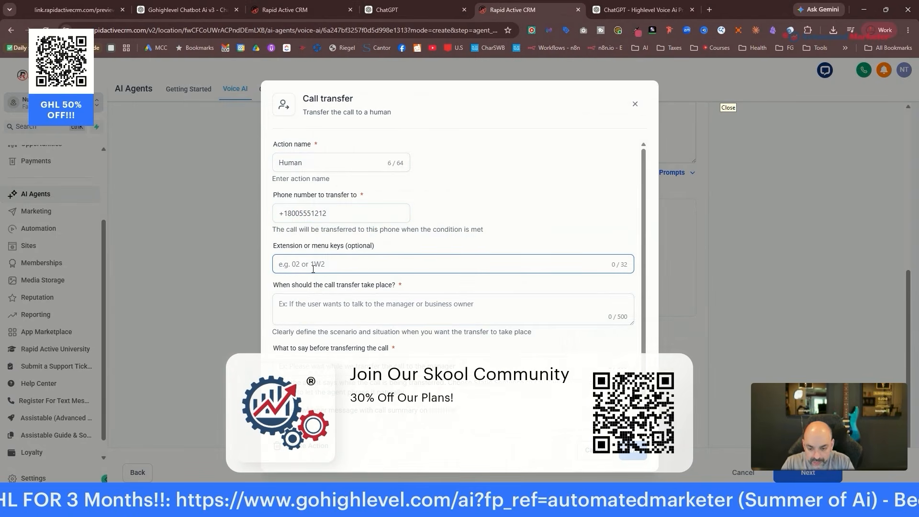
Set the transfer condition for upset callers or human requests, add a hold message, and save.
left_click(334, 307)
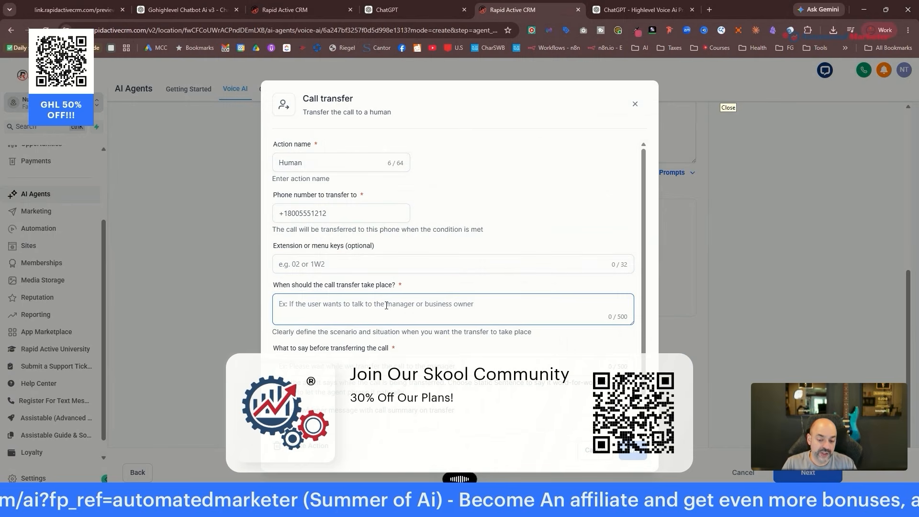
type("When the user is upset or wants to talk to a manager or says that they want to talk to a human")
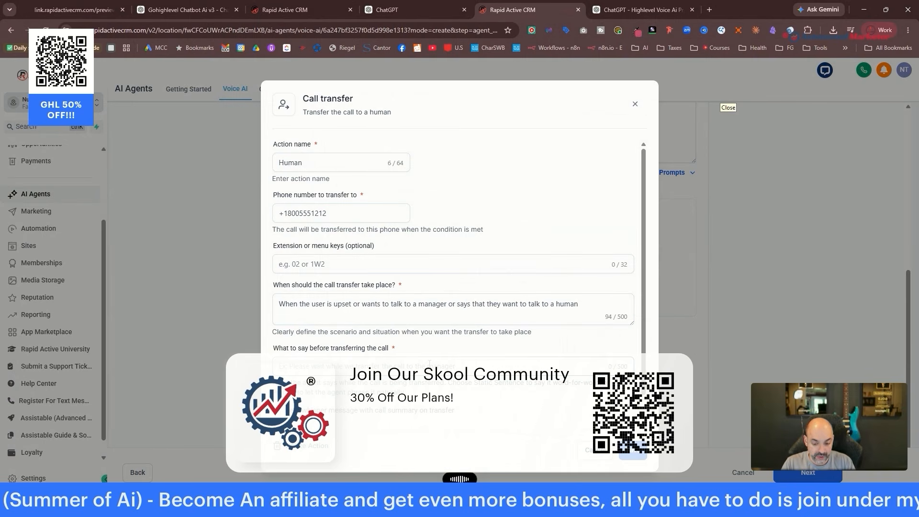
left_click(429, 363)
type("Let me see if I can find you someone. Please hold")
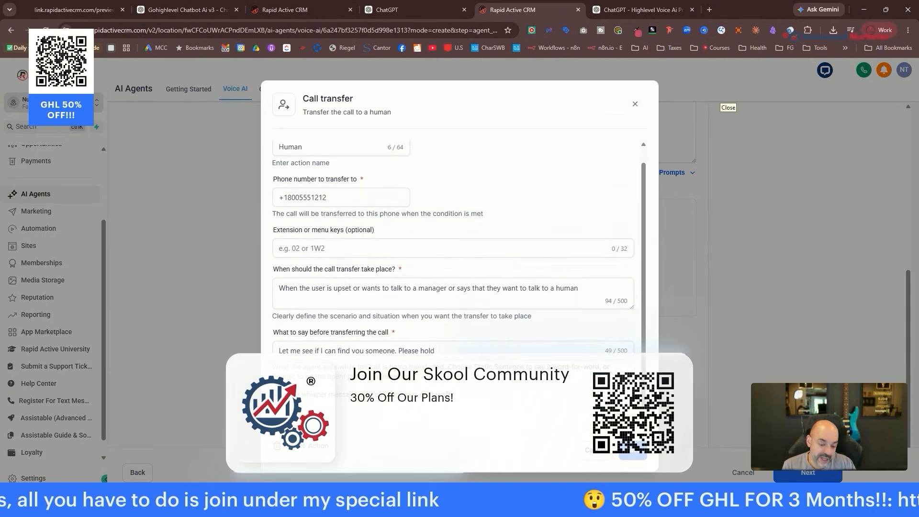
left_click(633, 450)
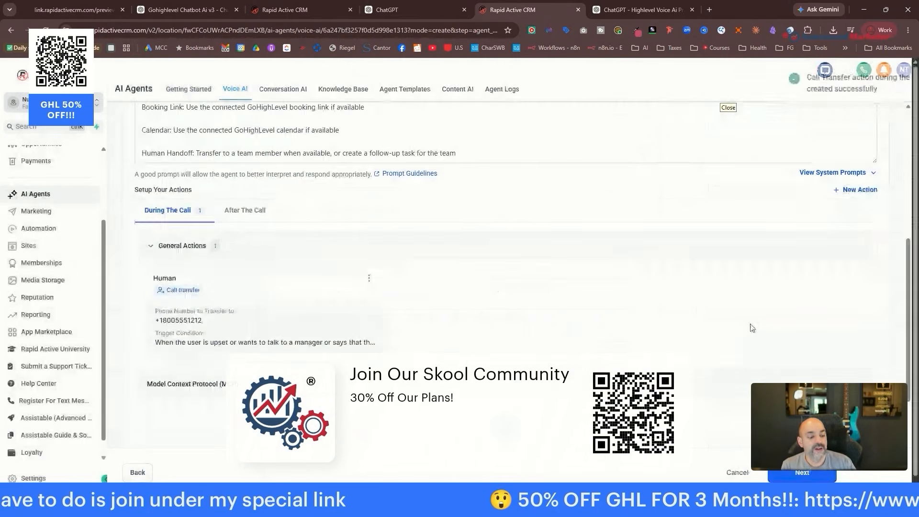
scroll(748, 328, "down", 2)
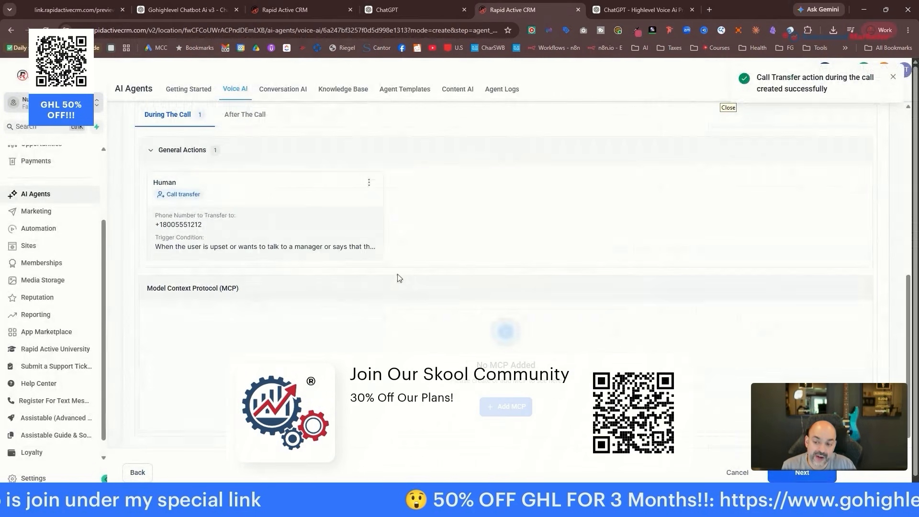
scroll(378, 274, "up", 2)
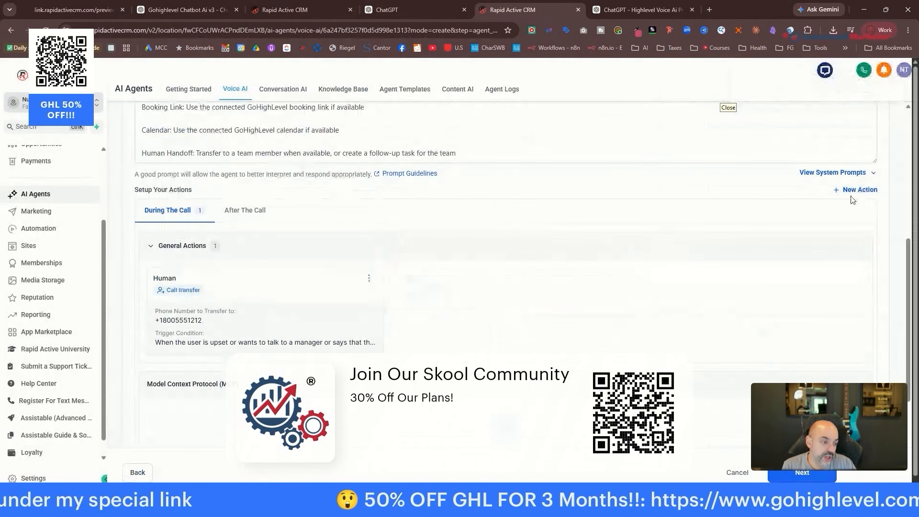
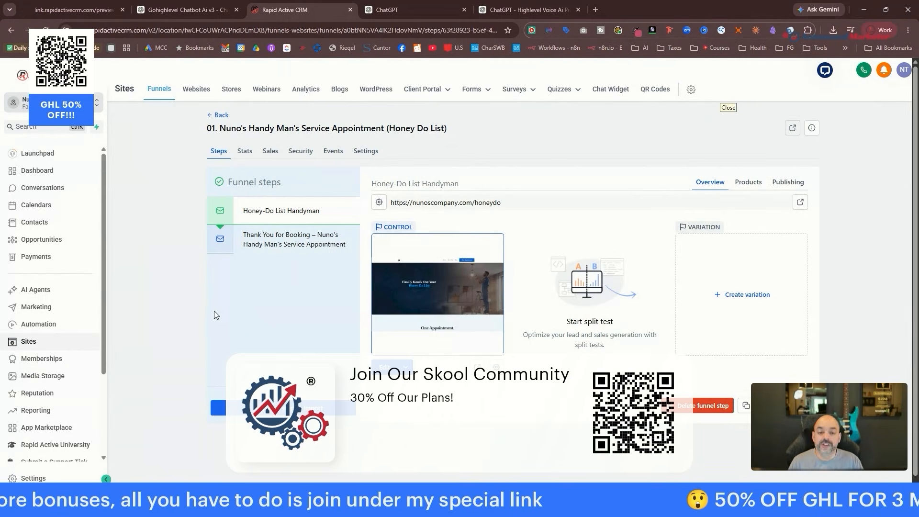
Show the empty Websites list and duplicate the 'ChatGPT - Highlevel Voice AI' prompt helper tab.
left_click(210, 95)
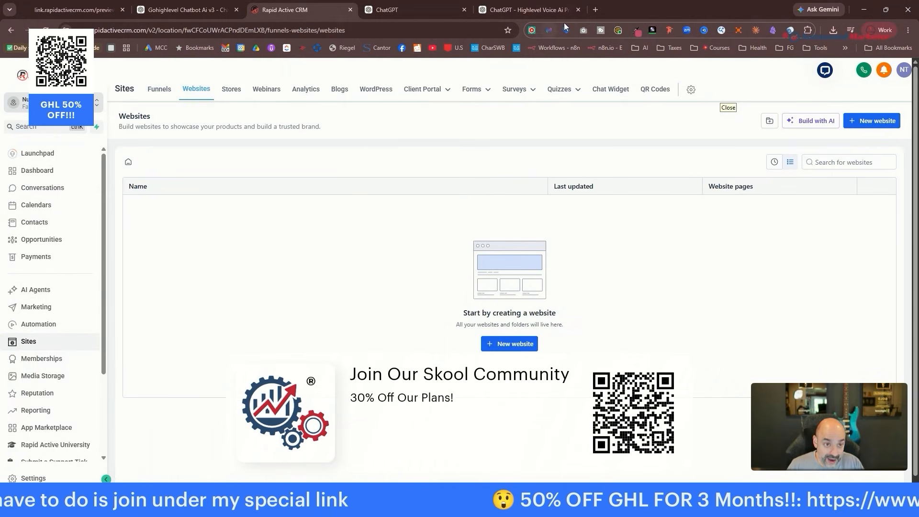
right_click(550, 15)
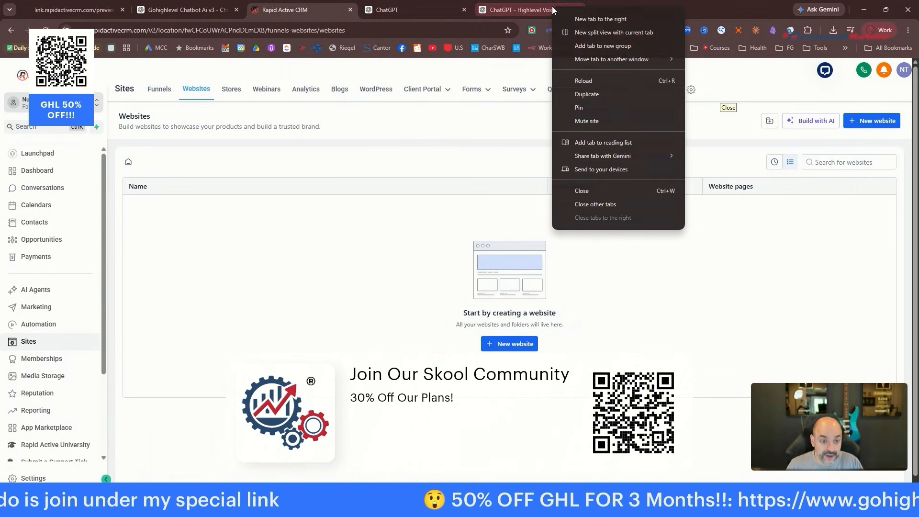
left_click(618, 92)
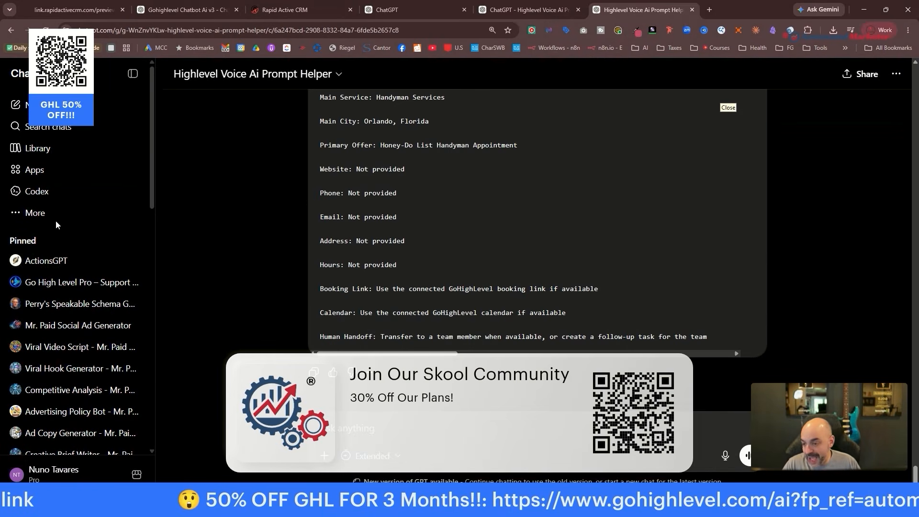
scroll(56, 221, "down", 2)
scroll(65, 221, "up", 2)
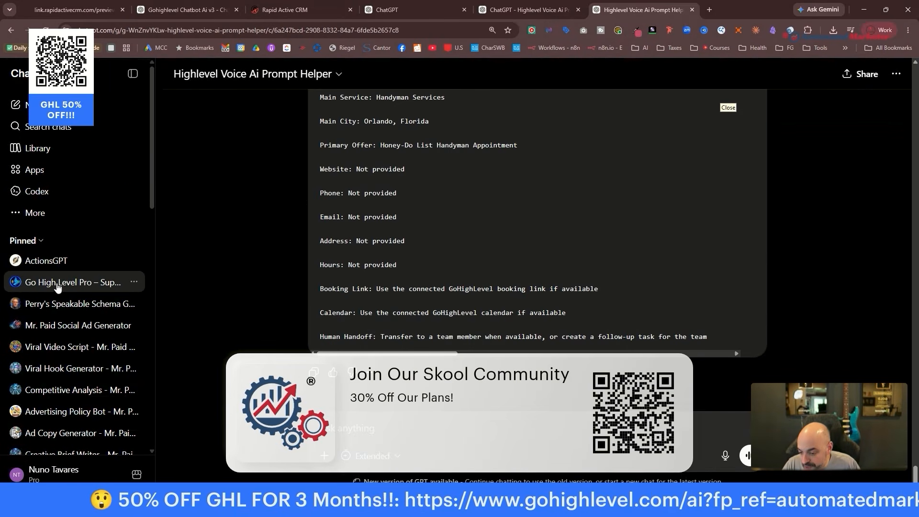
scroll(58, 295, "down", 2)
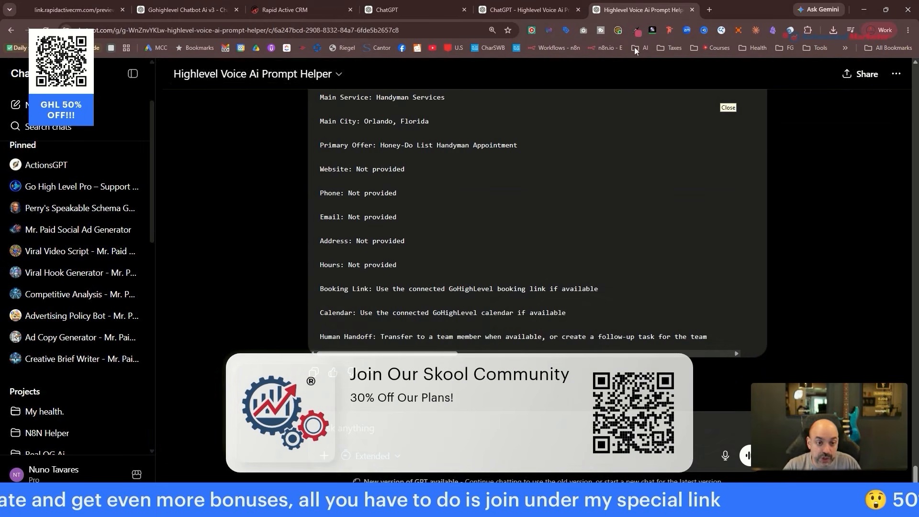
Switch to the My GPTs tab and browse the custom GPTs list toward Explore GPTs.
left_click(529, 10)
left_click(431, 9)
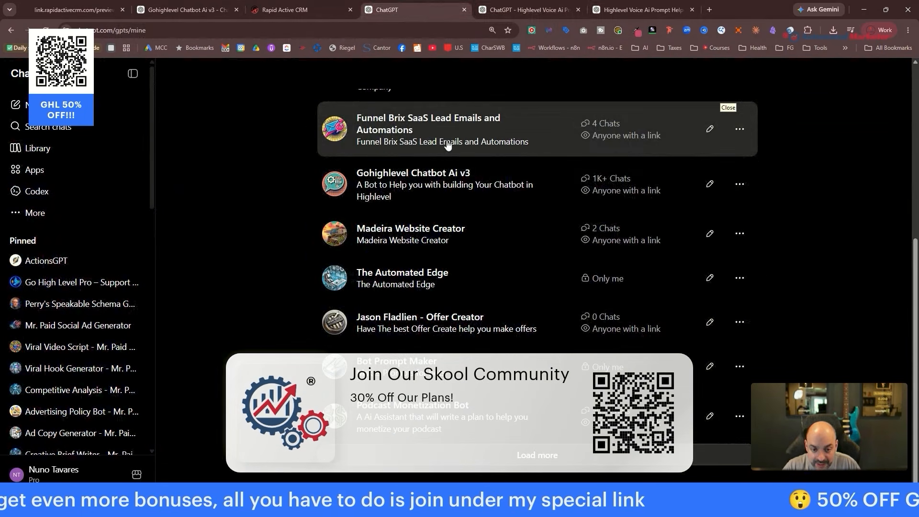
scroll(527, 306, "up", 6)
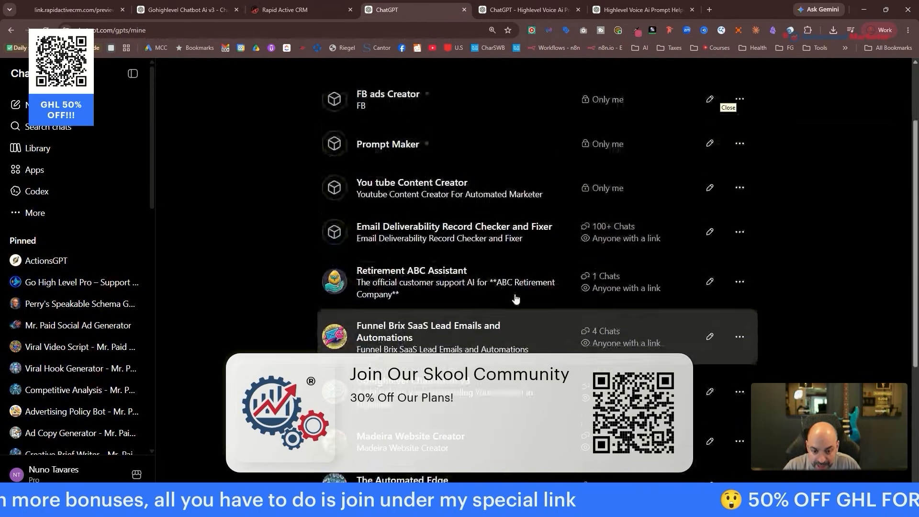
scroll(130, 335, "down", 2)
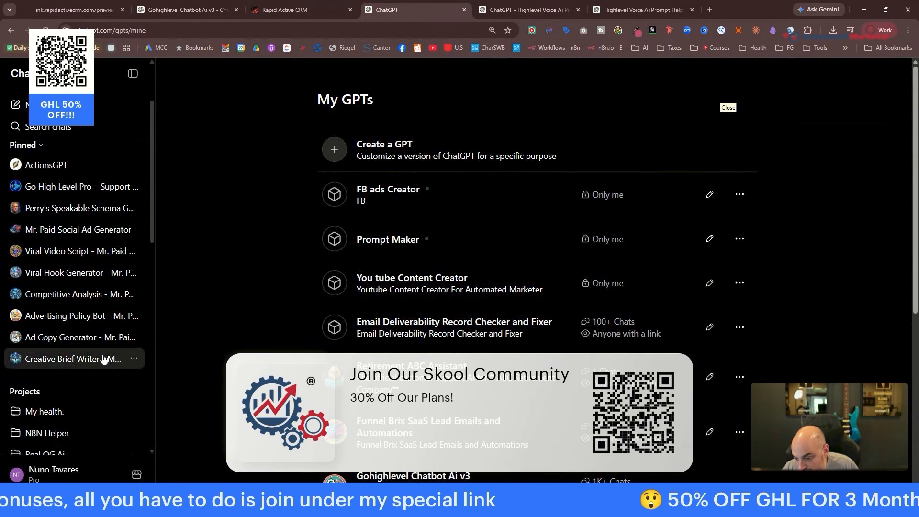
scroll(101, 261, "down", 2)
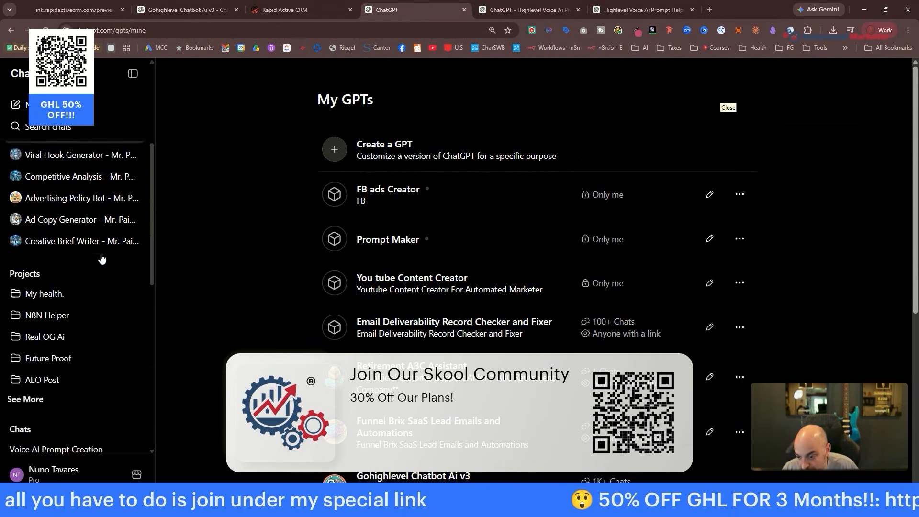
scroll(89, 314, "up", 3)
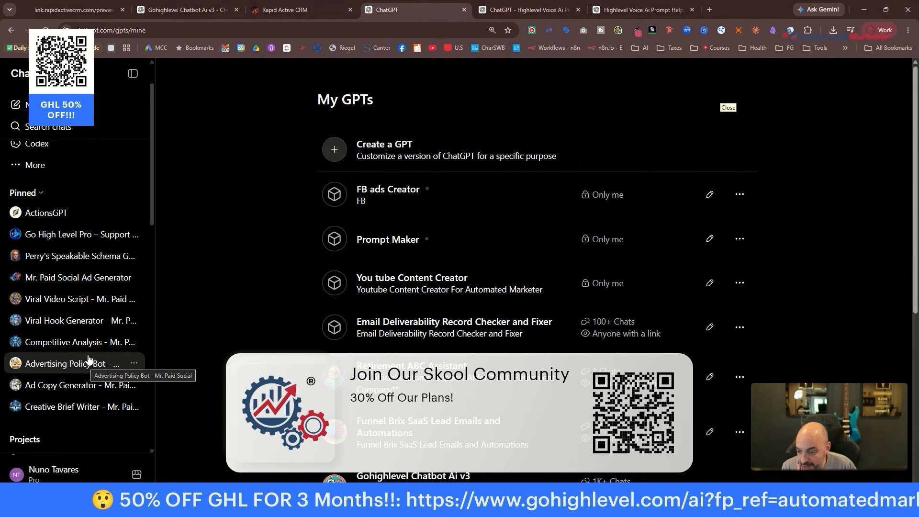
scroll(103, 287, "down", 2)
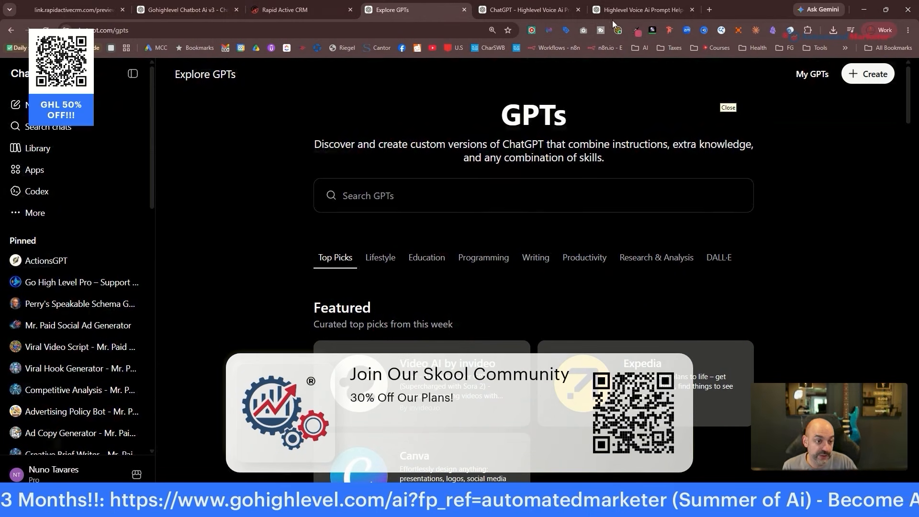
Open the Funnel Brix Full AI Bots Suite course in the Automated Marketer classroom.
left_click(684, 15)
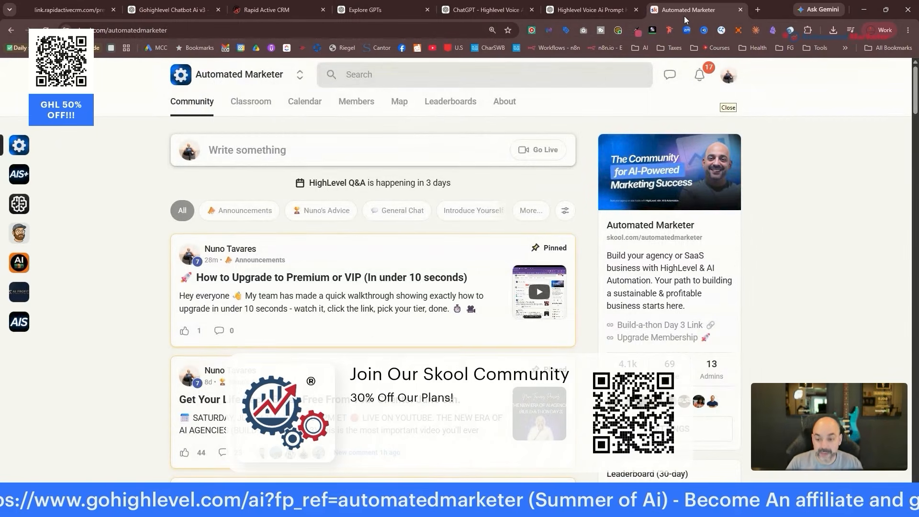
left_click(250, 102)
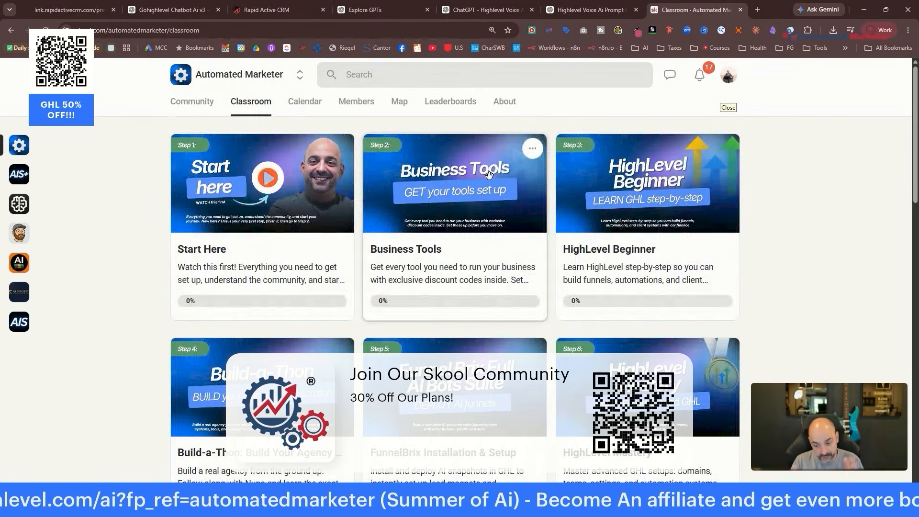
scroll(523, 259, "down", 7)
scroll(523, 259, "down", 4)
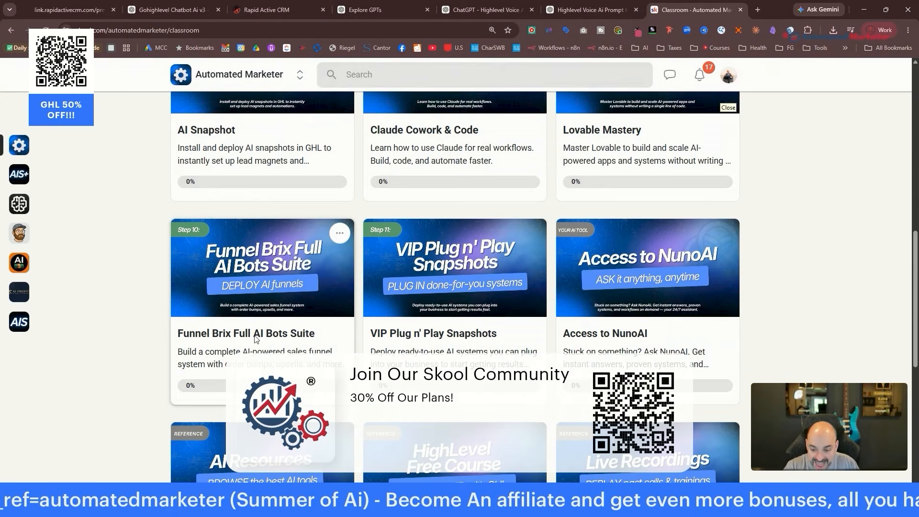
left_click(265, 330)
Open the Local Business Sales Page Builder lesson and launch its GPT.
scroll(276, 229, "down", 5)
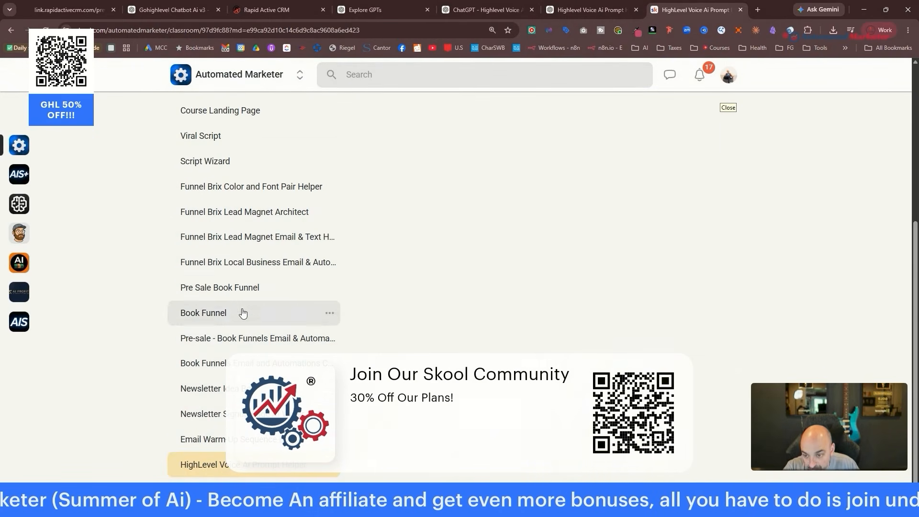
scroll(237, 273, "up", 3)
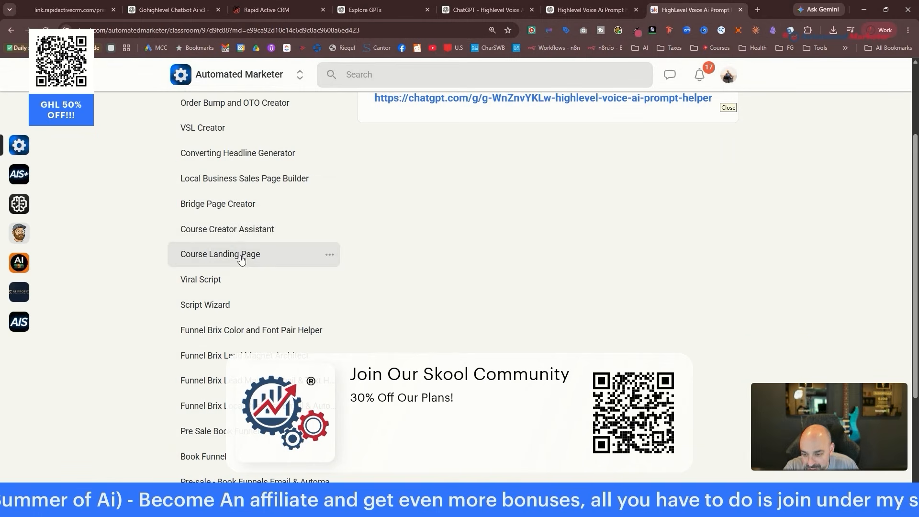
scroll(244, 240, "up", 1)
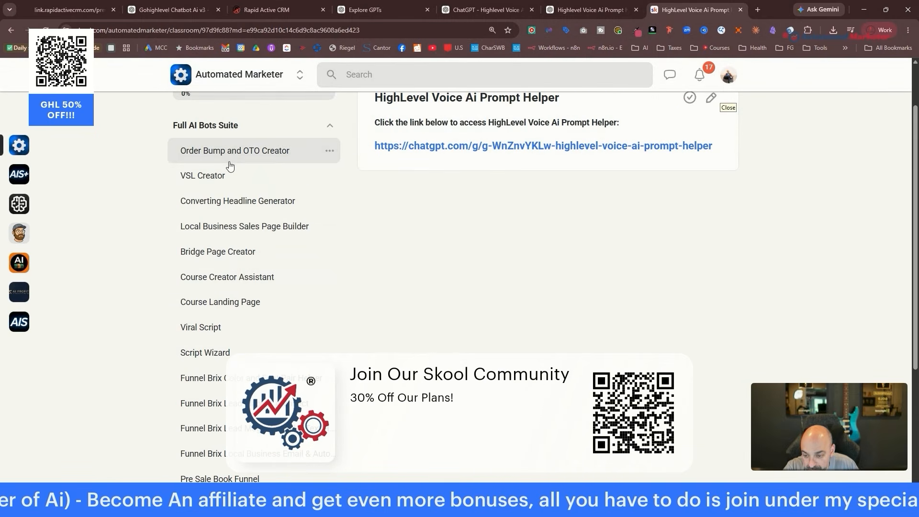
left_click(248, 225)
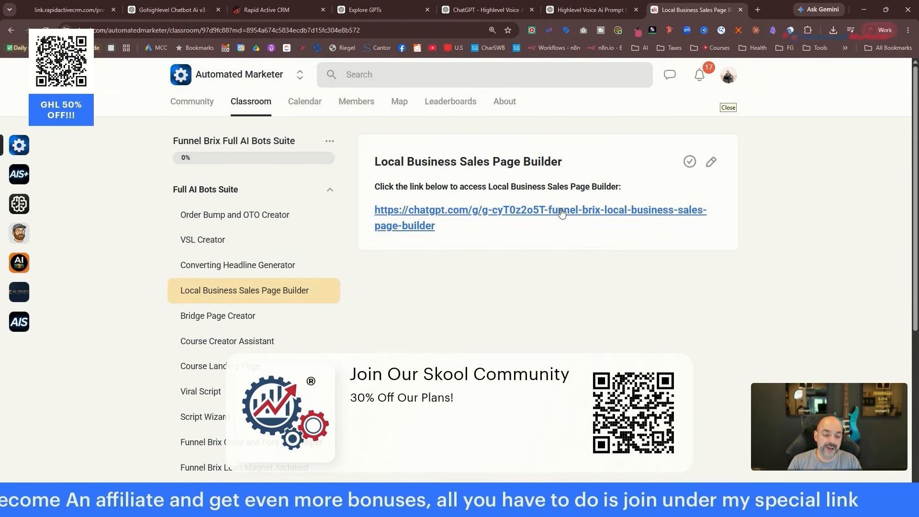
left_click(561, 209)
Select the Sales Page Builder GPT's web address and clear a dictated sentence from its prompt box.
left_click(303, 29)
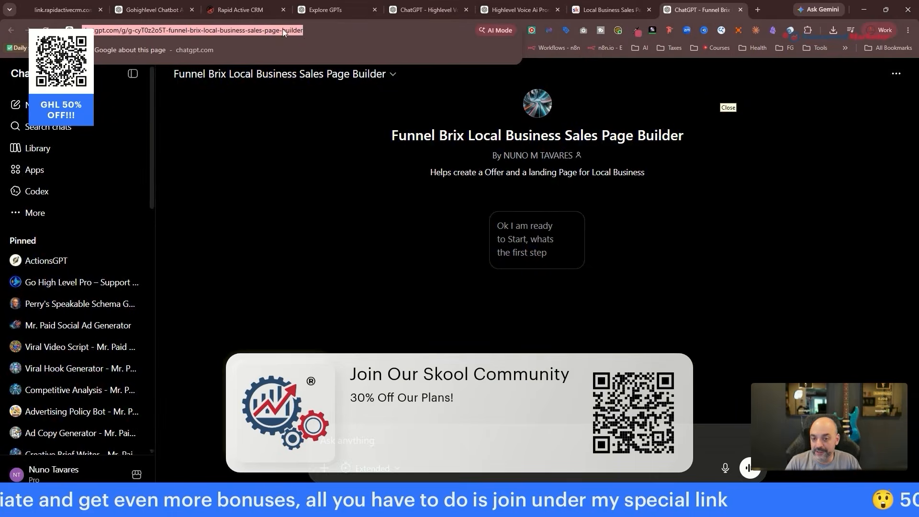
key("alt+Tab")
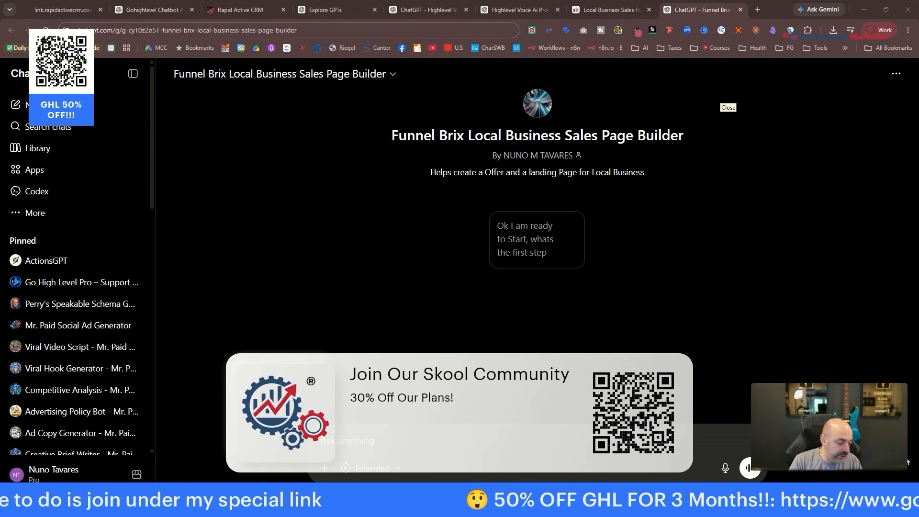
left_click(472, 436)
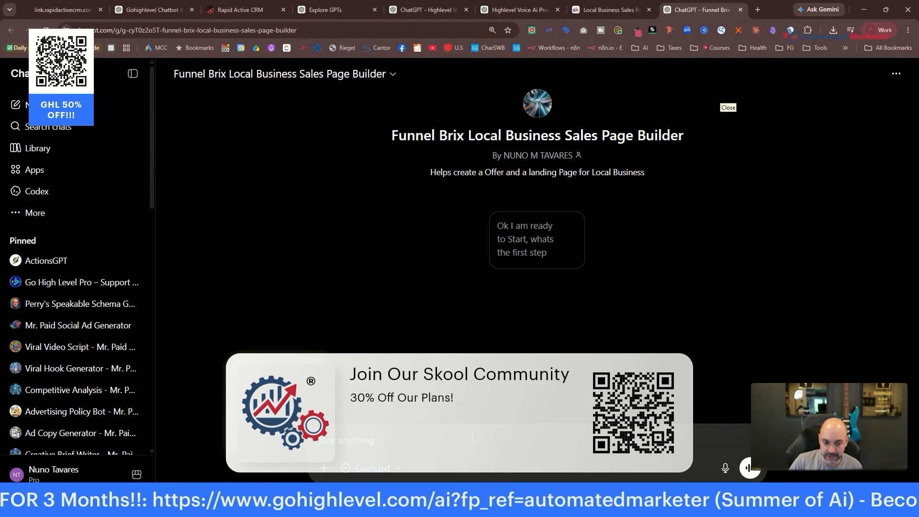
key("ctrl+super")
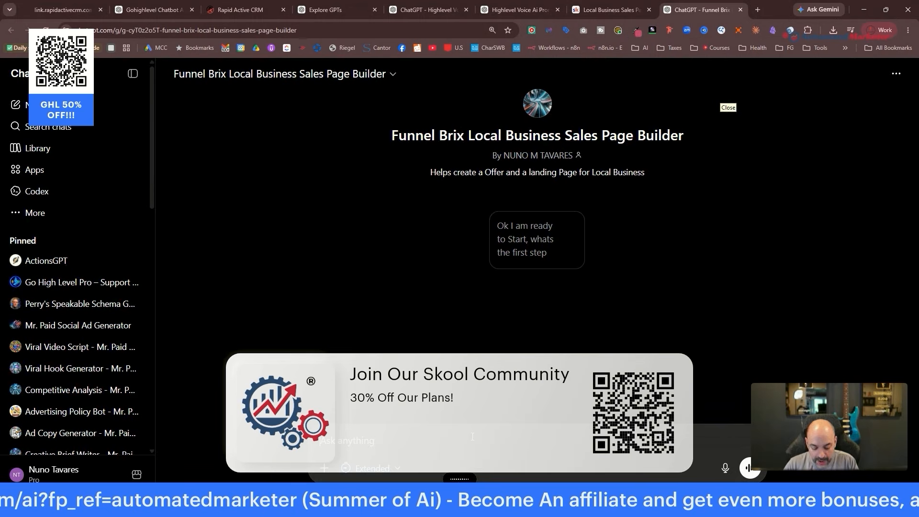
key("ctrl+BackSpace")
key("ctrl+BackSpace")
key("ctrl+BackSpace")
key("ctrl+BackSpace")
key("ctrl+BackSpace")
key("ctrl+BackSpace")
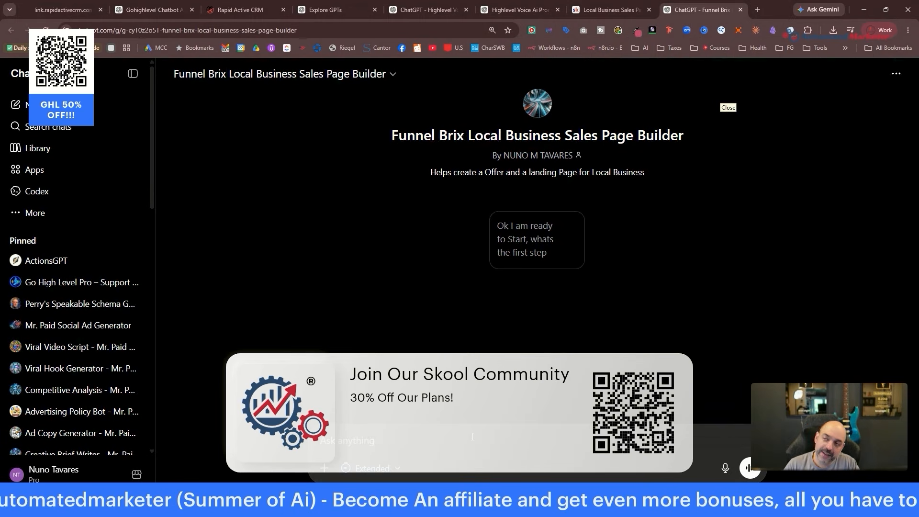
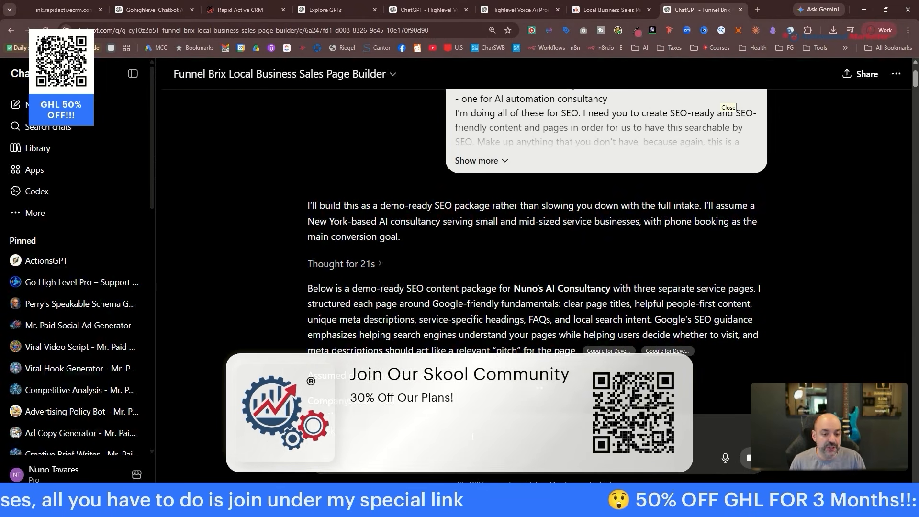
Expand the full prompt asking for three SEO pages on AI voice, chat and automation consultancy.
scroll(596, 236, "up", 3)
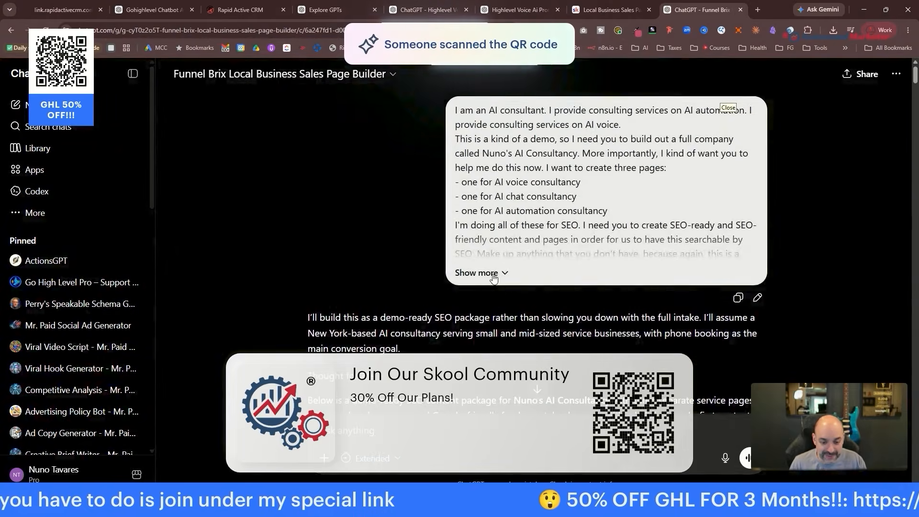
left_click(511, 274)
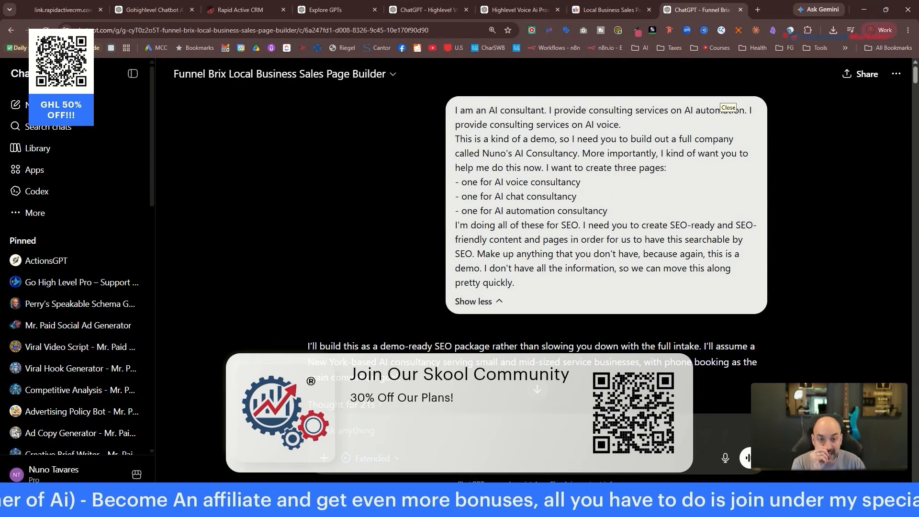
left_click(608, 9)
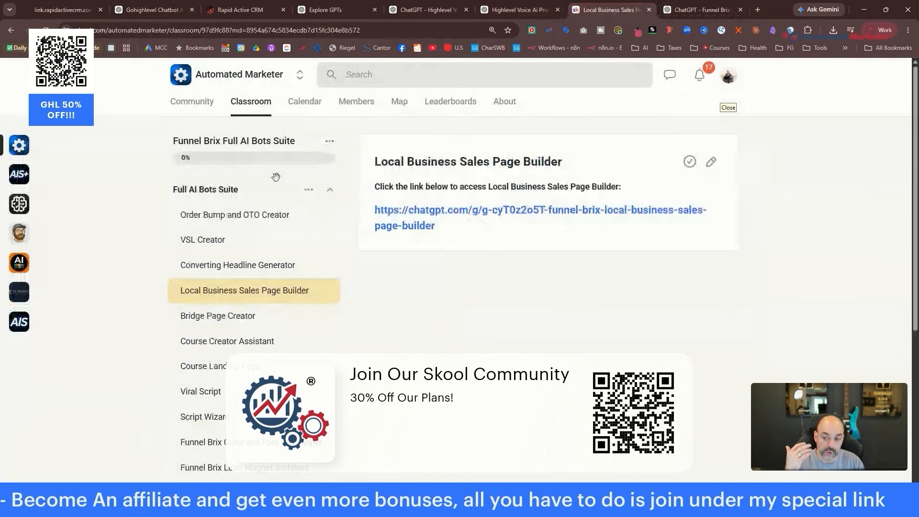
scroll(293, 236, "down", 1)
scroll(293, 237, "down", 1)
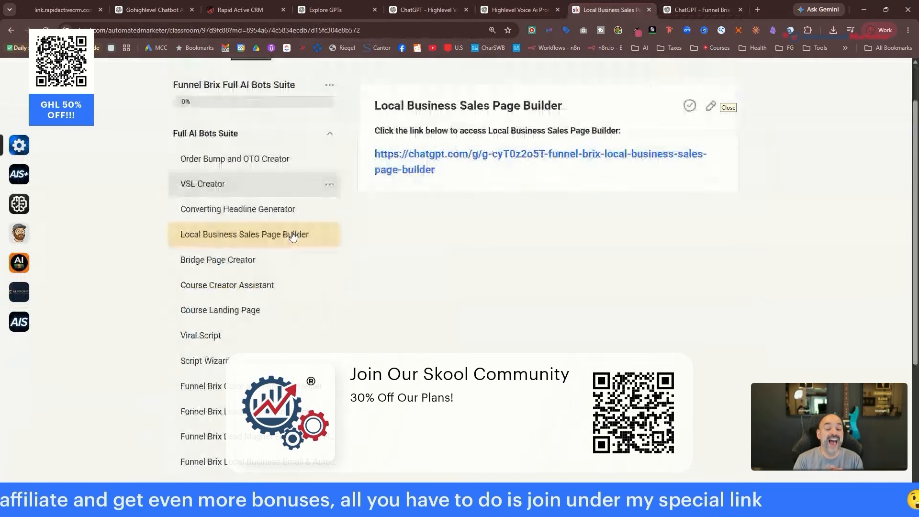
scroll(293, 236, "down", 1)
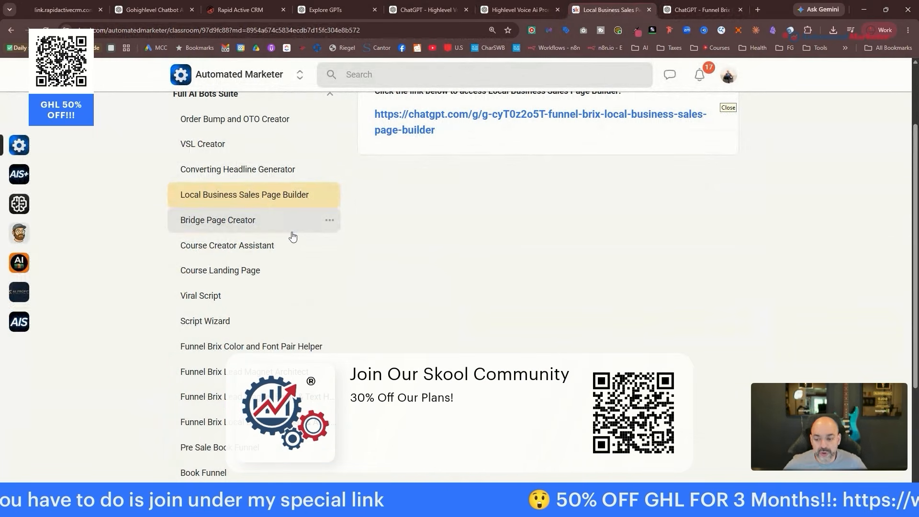
scroll(369, 231, "down", 2)
scroll(373, 231, "up", 4)
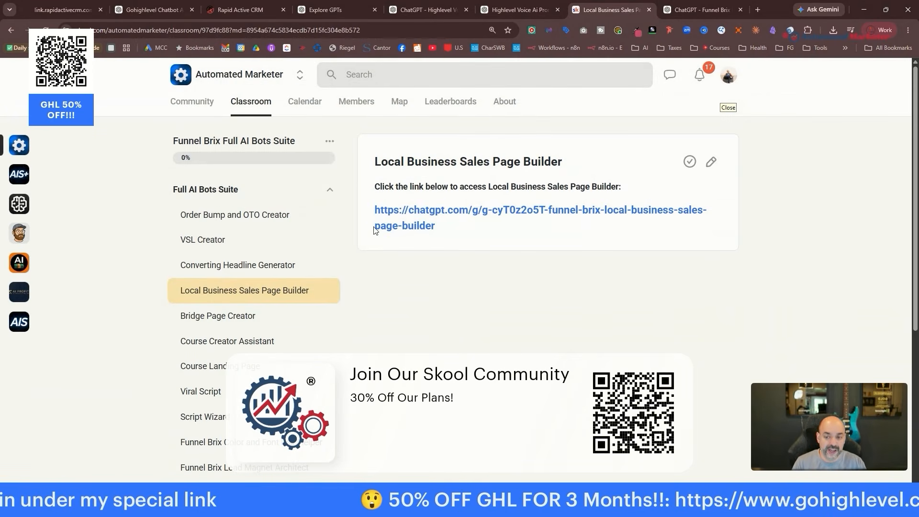
left_click(268, 107)
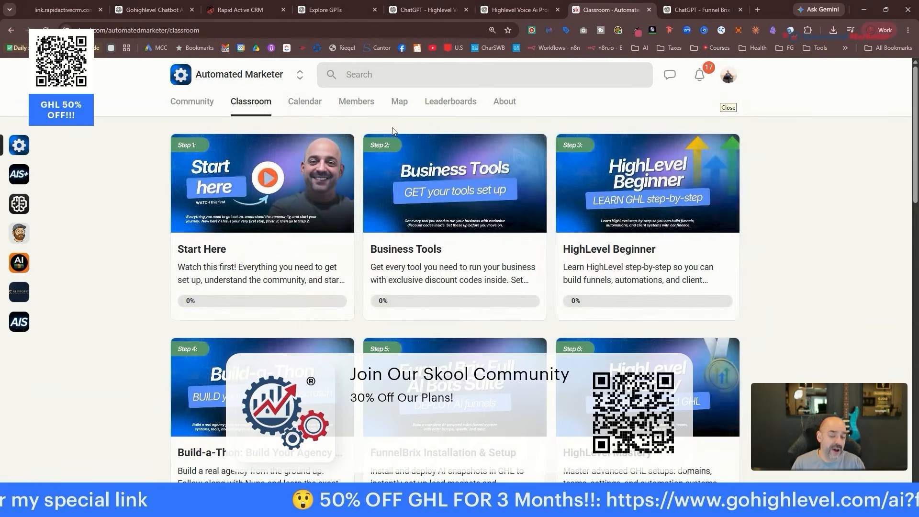
scroll(555, 251, "down", 9)
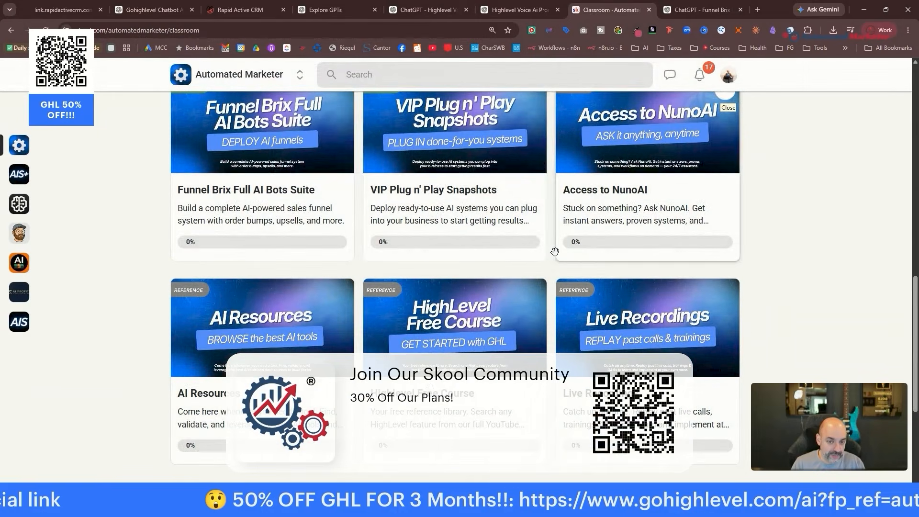
left_click(479, 172)
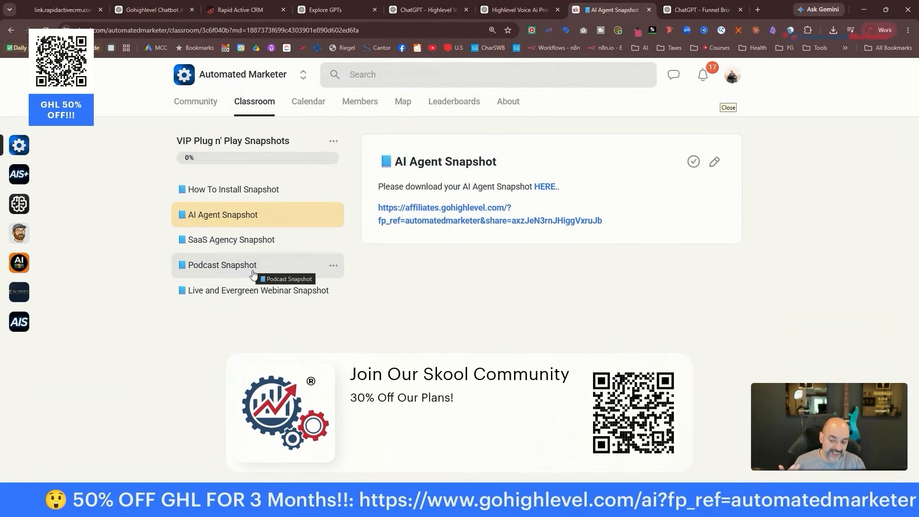
left_click(10, 30)
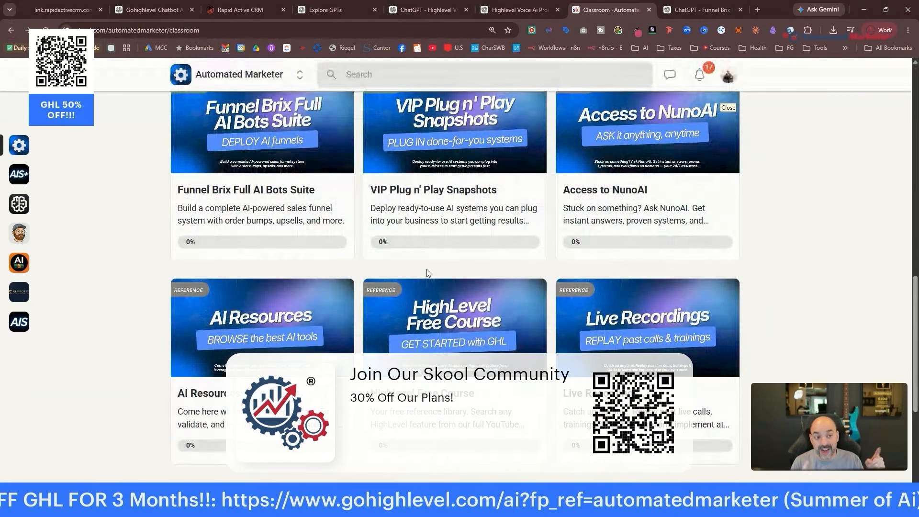
Read through ChatGPT's generated Page 1: AI Voice Consultancy SEO setup and hero copy.
left_click(700, 10)
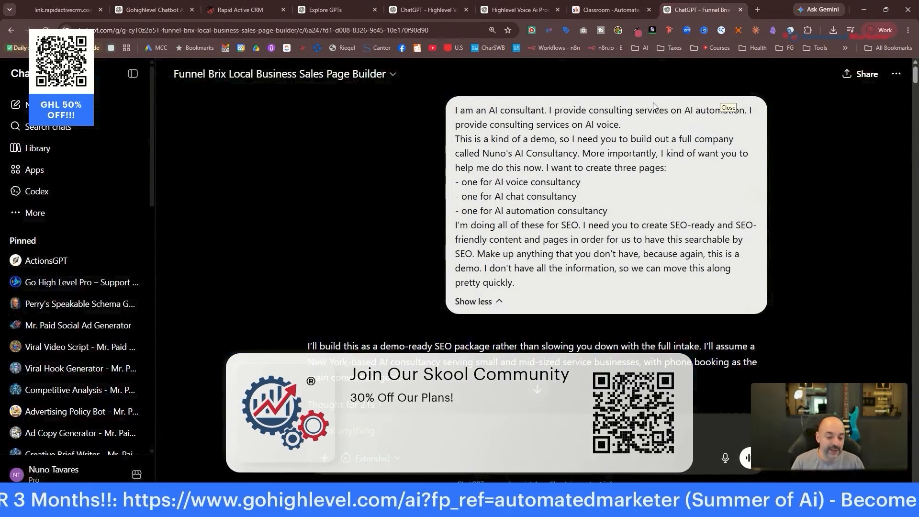
scroll(556, 196, "down", 15)
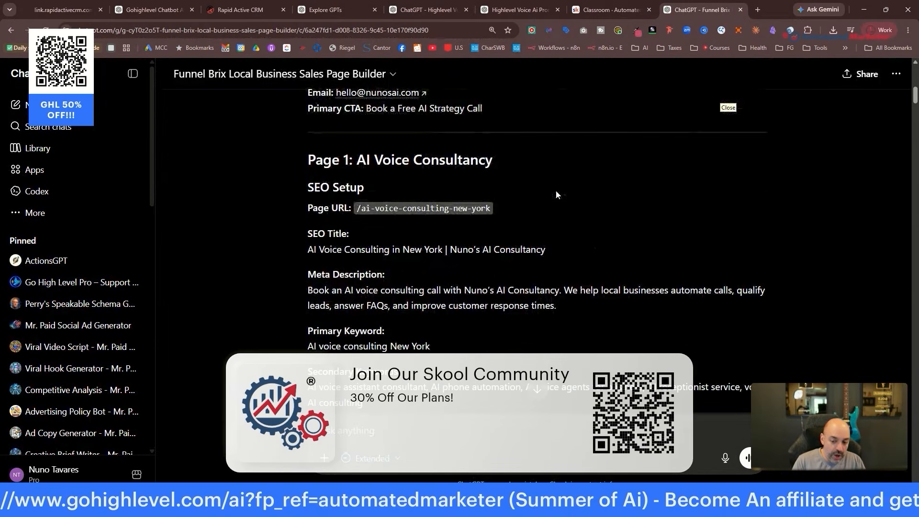
scroll(555, 191, "down", 3)
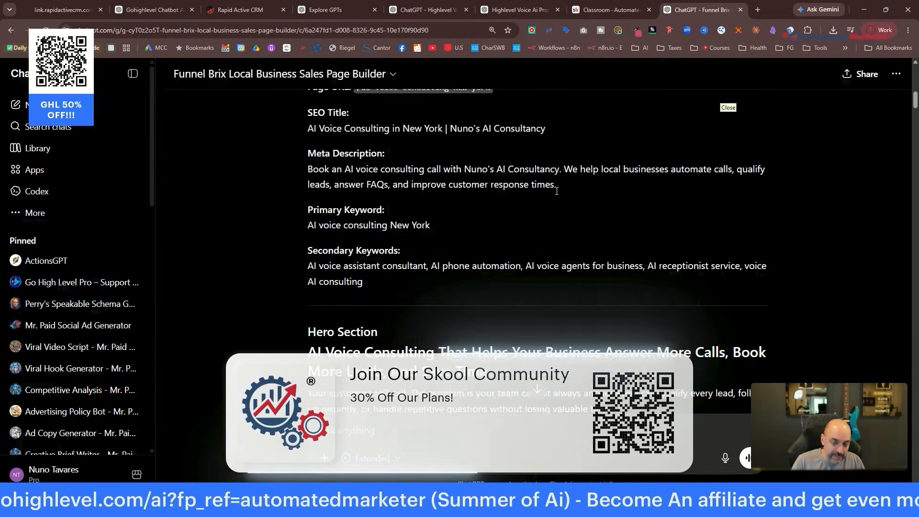
scroll(557, 191, "down", 2)
scroll(556, 191, "down", 7)
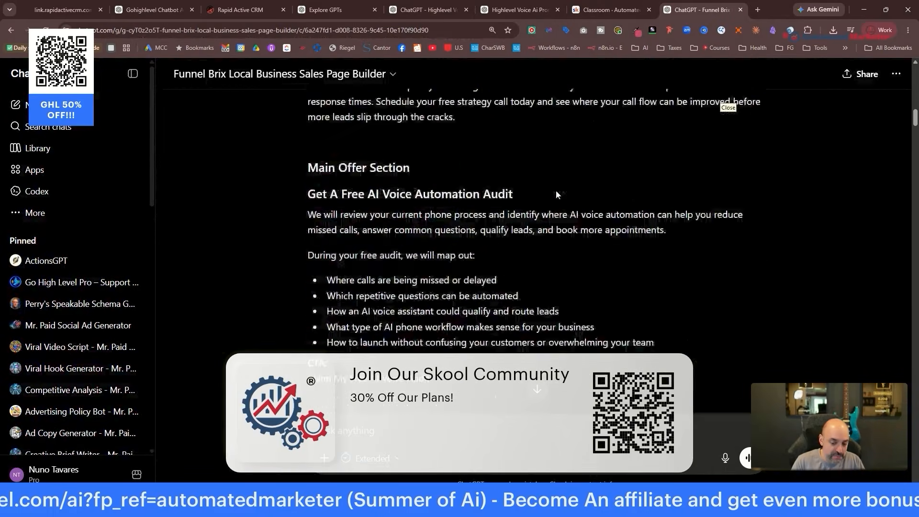
scroll(556, 190, "down", 10)
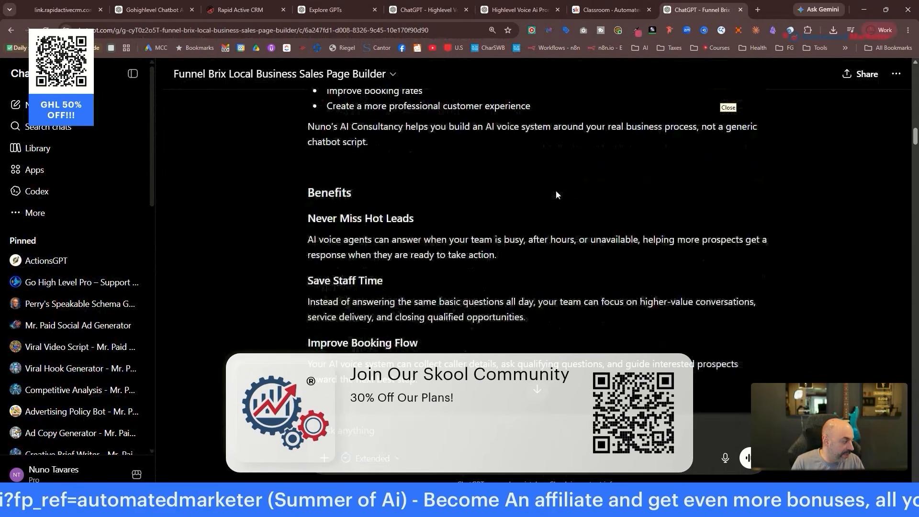
scroll(556, 191, "down", 2)
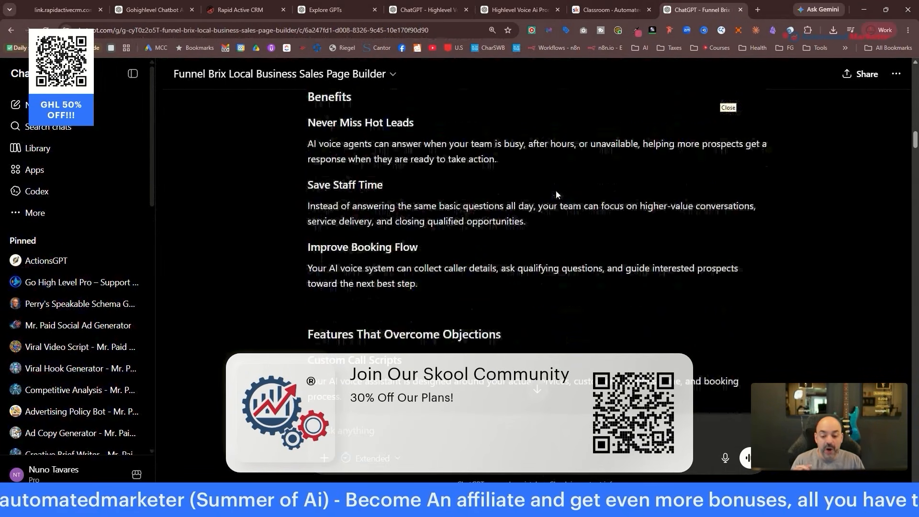
scroll(556, 190, "down", 5)
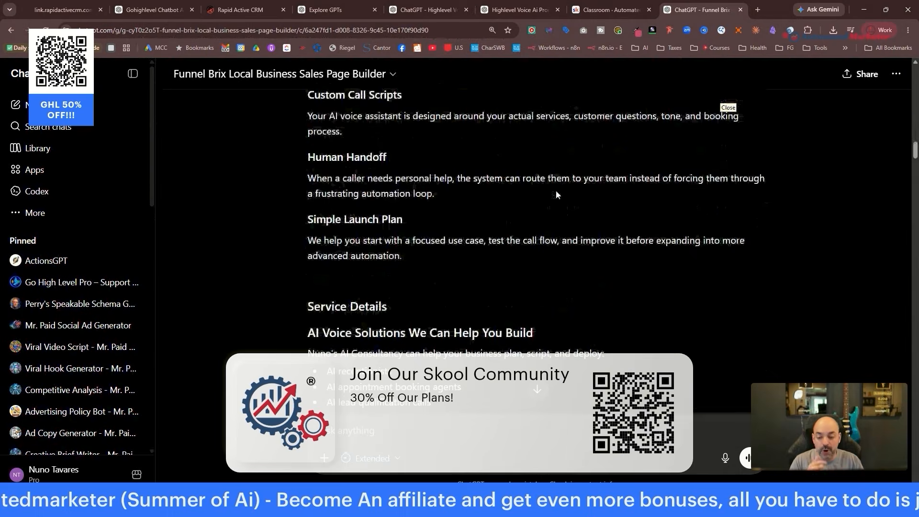
scroll(558, 188, "down", 6)
scroll(560, 194, "down", 8)
scroll(566, 198, "down", 20)
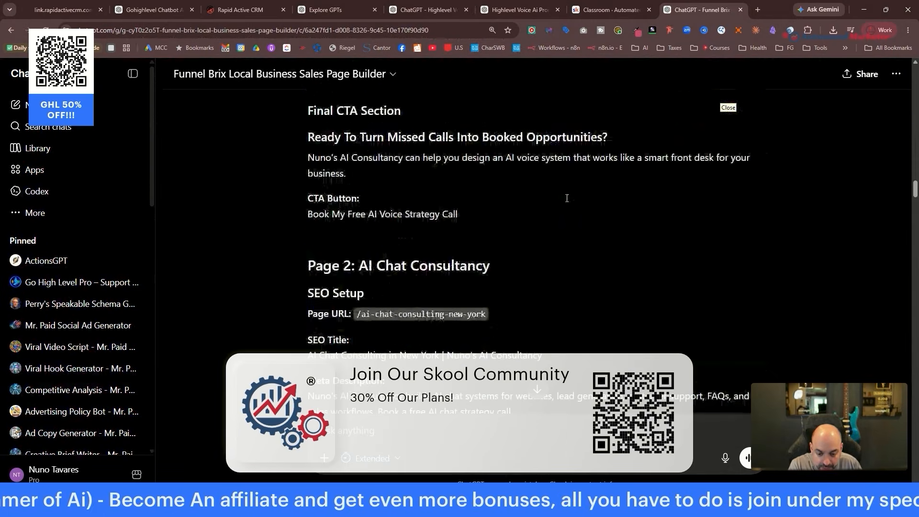
Scroll back up the reply, then bring the CRM's empty Websites list to the front.
scroll(566, 200, "up", 10)
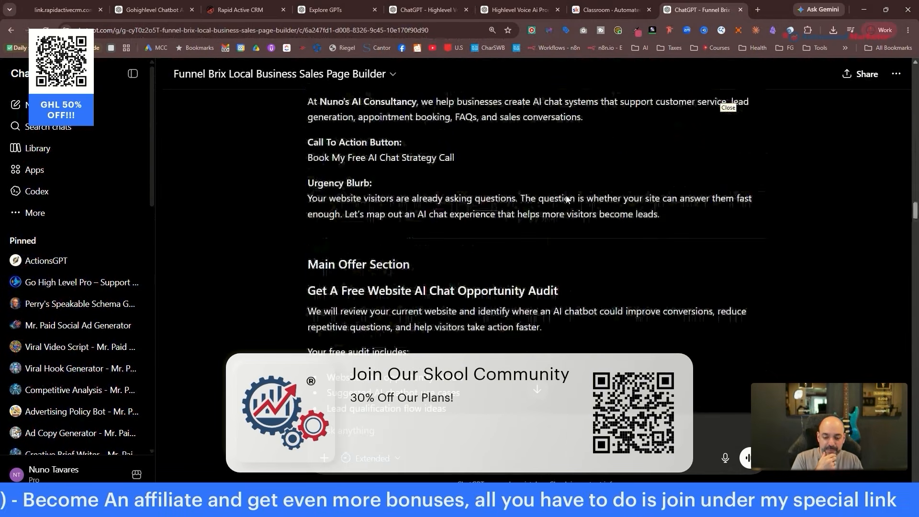
scroll(524, 256, "up", 15)
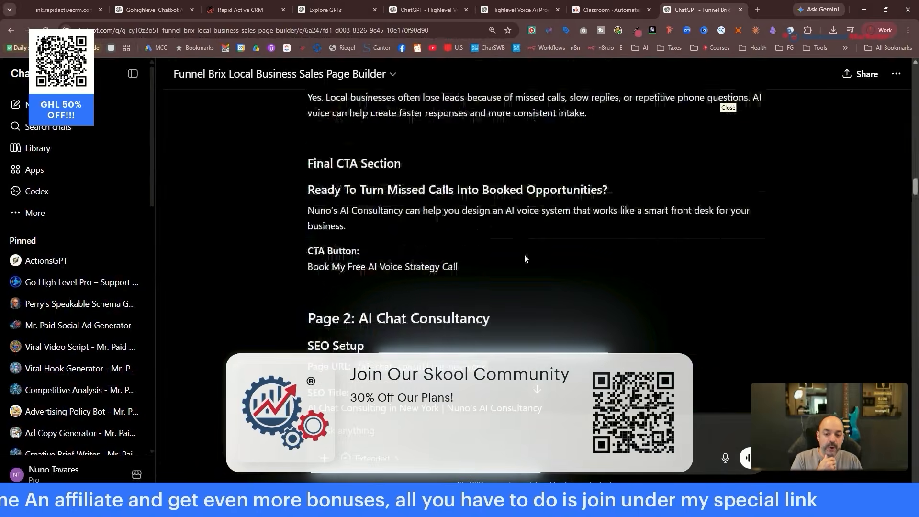
scroll(522, 257, "up", 10)
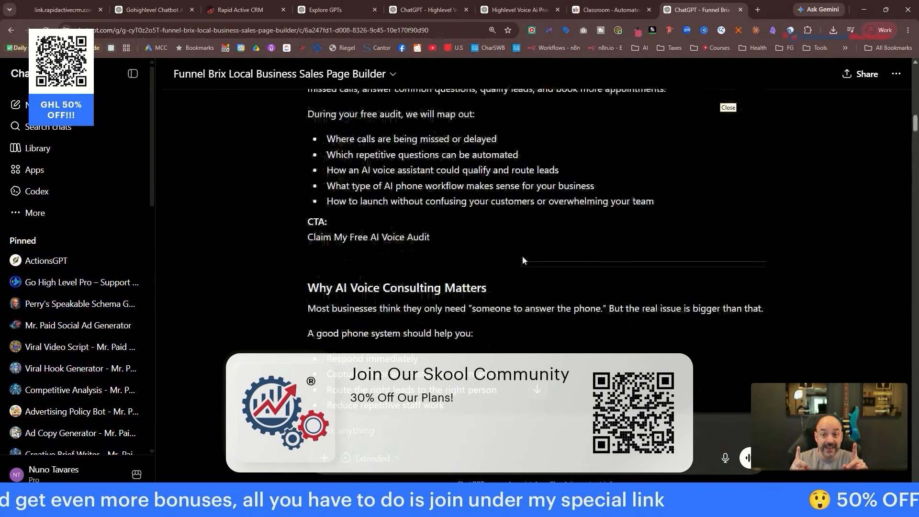
scroll(522, 260, "up", 5)
scroll(523, 260, "up", 4)
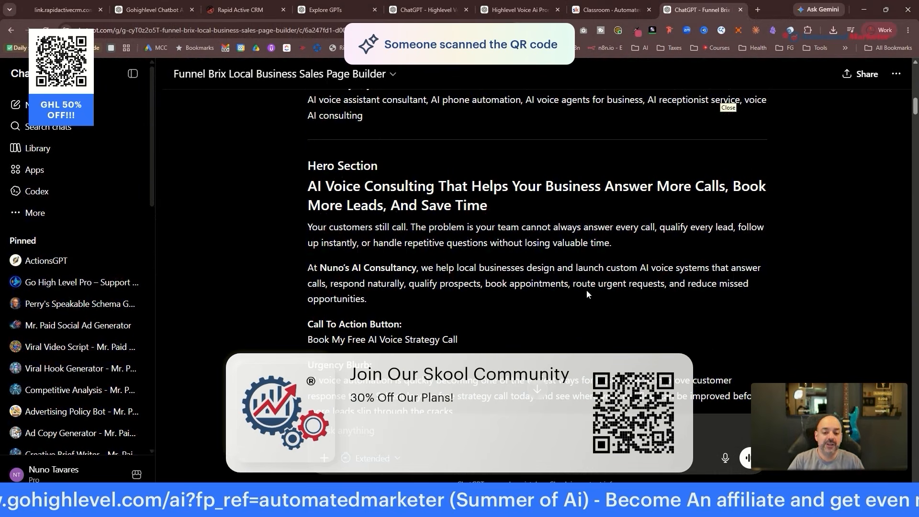
scroll(526, 261, "up", 5)
scroll(536, 266, "up", 1)
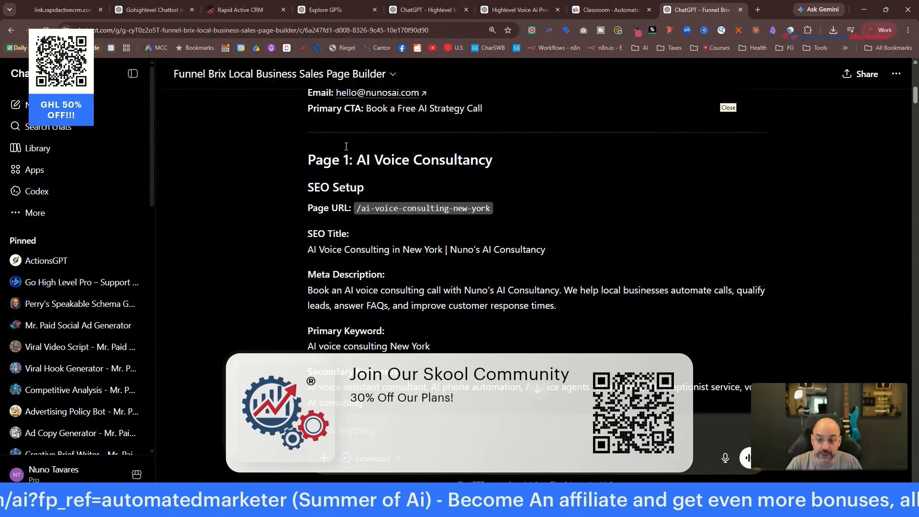
left_click_drag(241, 9, 698, 9)
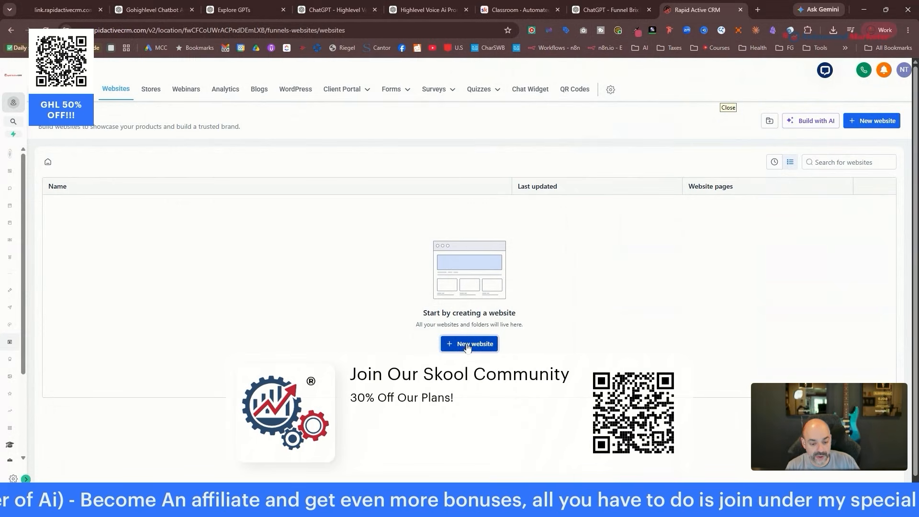
Create a new website named 'Nuno's Company Ai Consultant'.
left_click(445, 344)
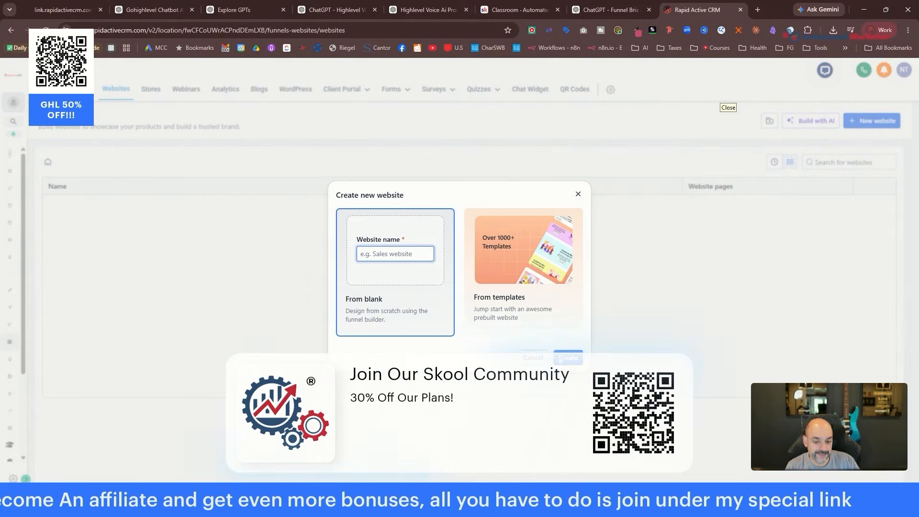
type("N")
key("BackSpace")
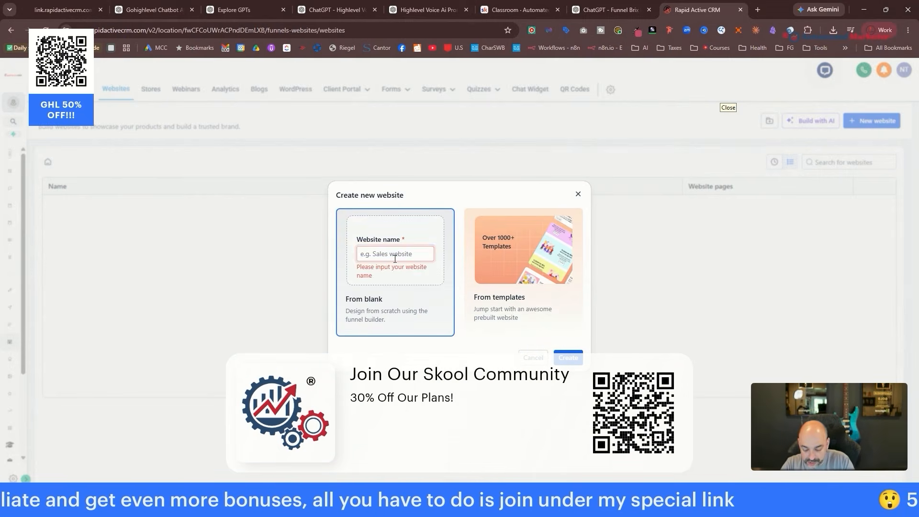
type("Nuno's Company Ai Consu")
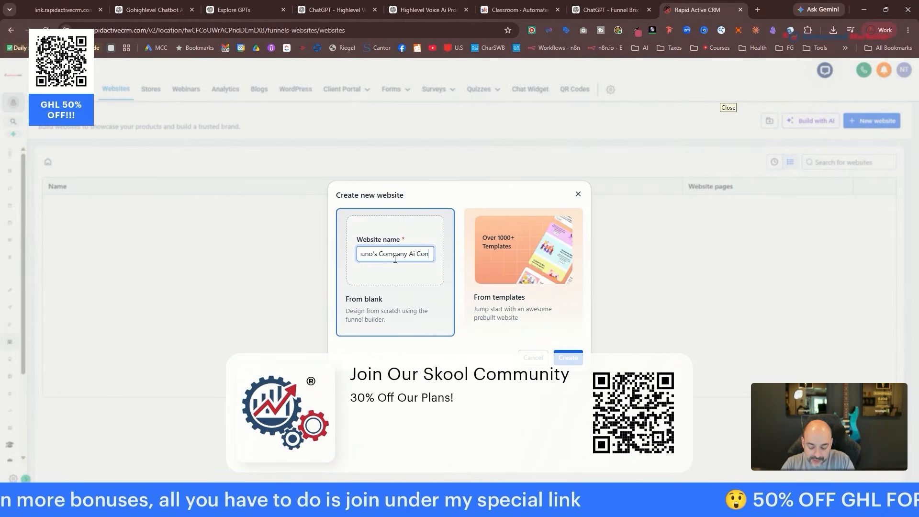
type("ltant")
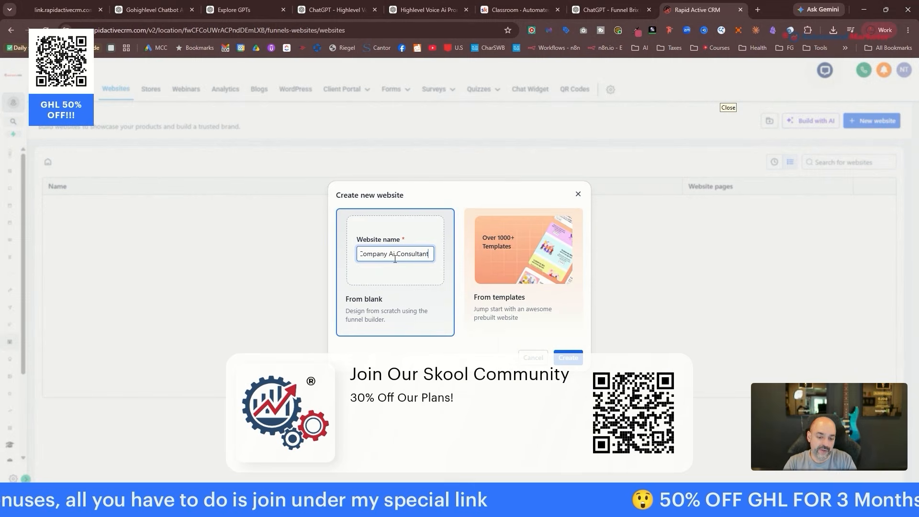
left_click(567, 358)
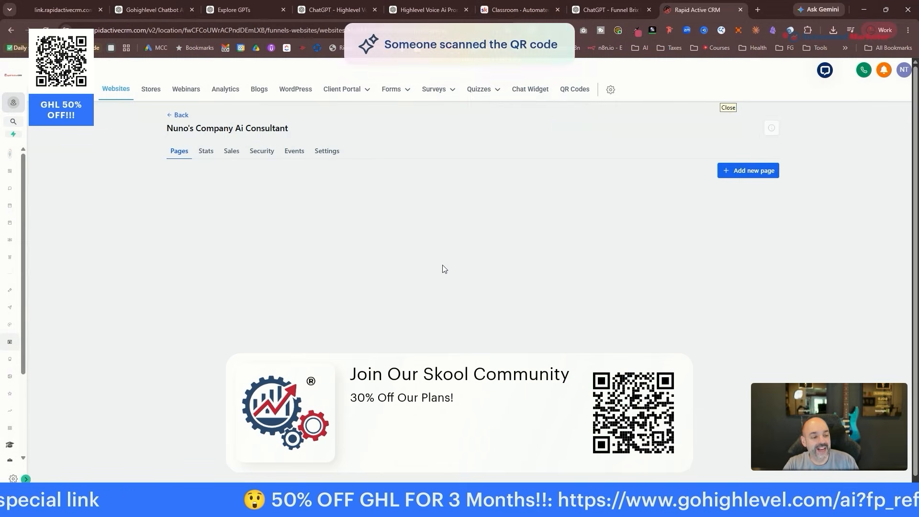
Add a page named 'Nuno's Company Ai Consultan' with the path /home.
left_click(747, 172)
left_click(425, 237)
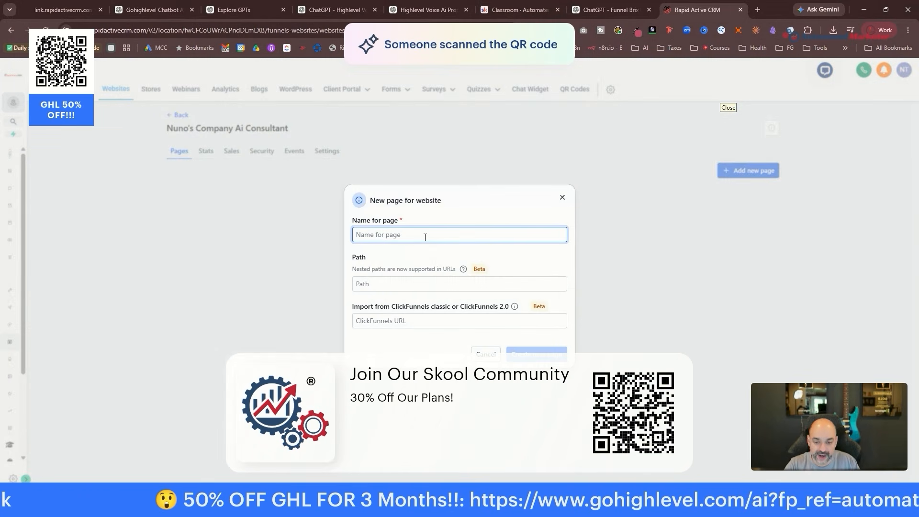
type("Nuno")
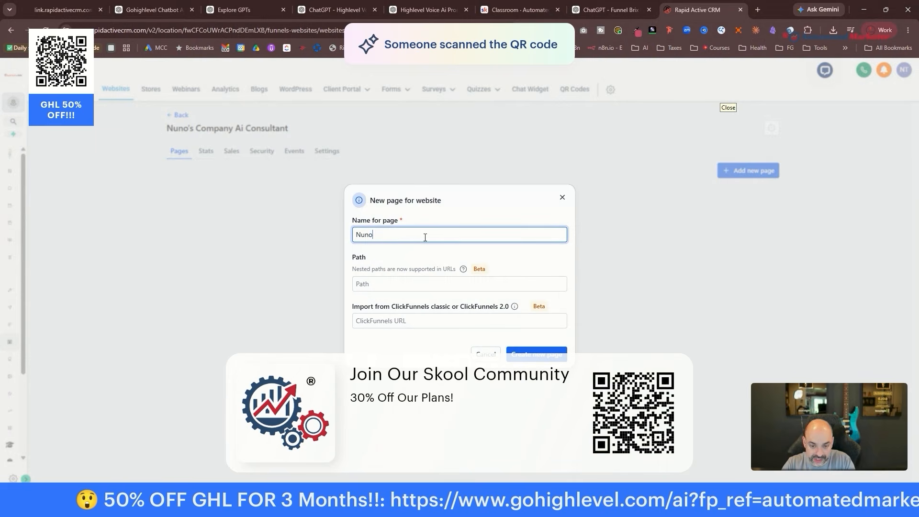
type("'s C")
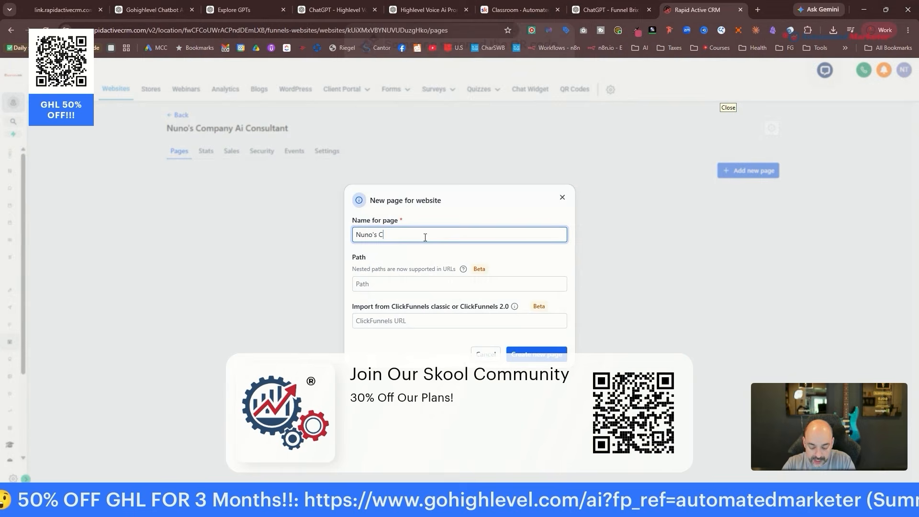
type("ompany Ai Consultancy")
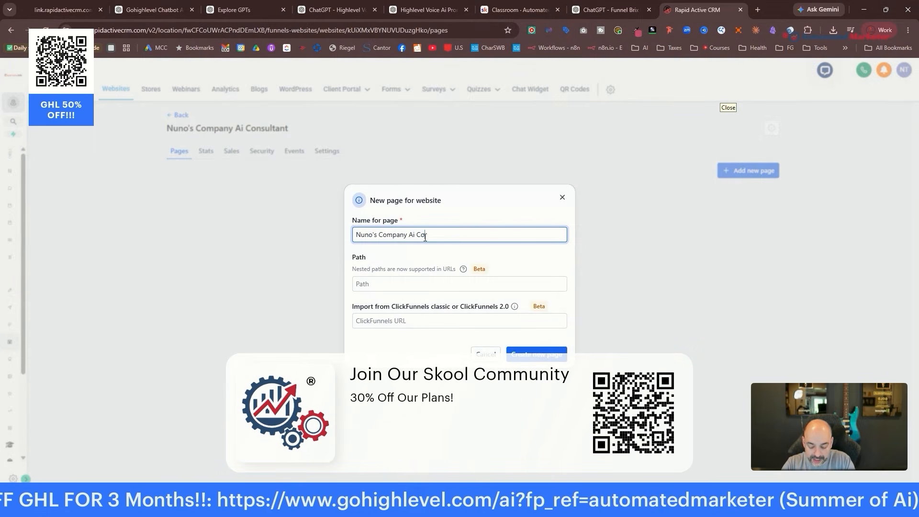
left_click(407, 288)
type("/hom")
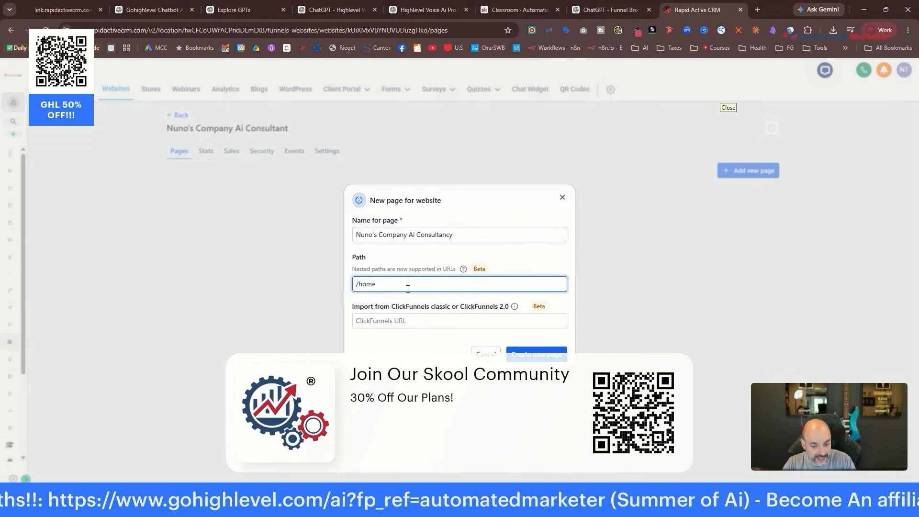
type("e")
left_click(537, 354)
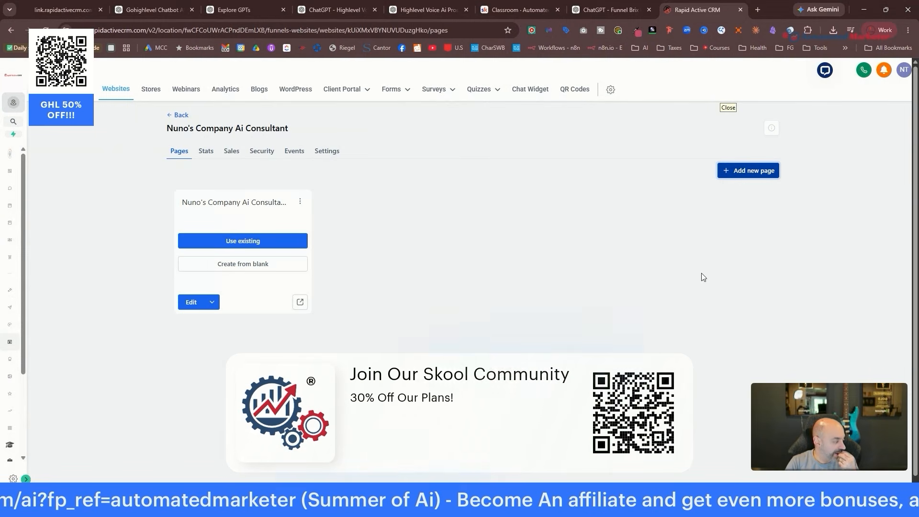
Start the /home page from blank, set the AI assistant to build mode, and return to ChatGPT.
left_click(245, 265)
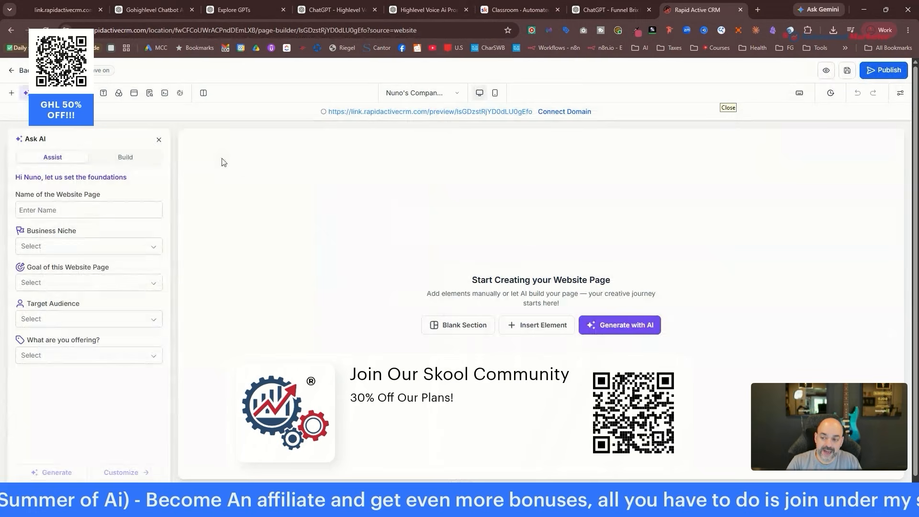
left_click(127, 158)
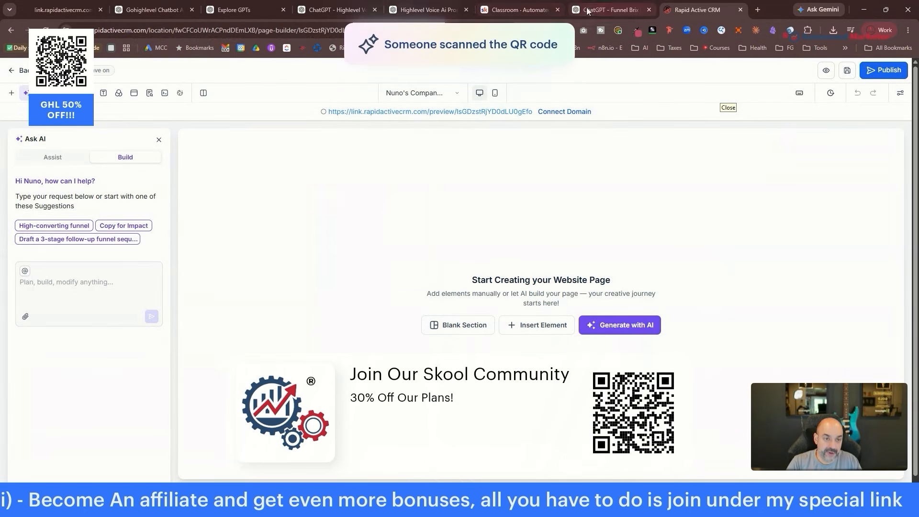
left_click(608, 10)
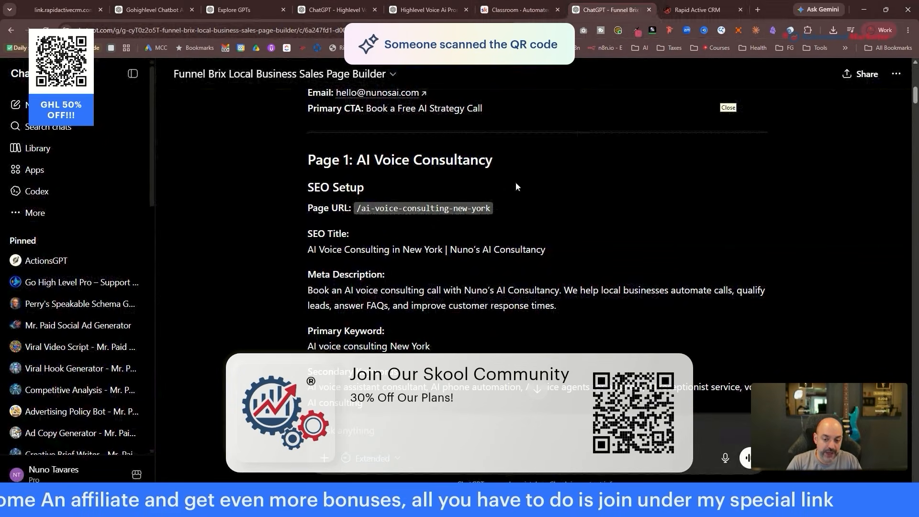
Select the Page 1 AI Voice Consultancy copy from SEO Setup through the CTA, then focus HighLevel's Ask AI box.
scroll(542, 314, "down", 12)
left_click_drag(515, 182, 583, 201)
scroll(549, 314, "down", 15)
scroll(591, 306, "down", 15)
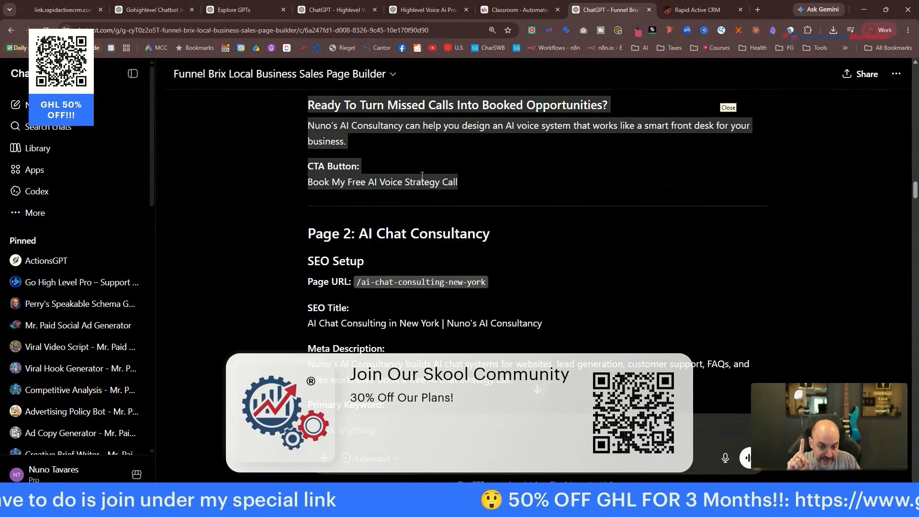
key("ctrl+Tab")
left_click(64, 278)
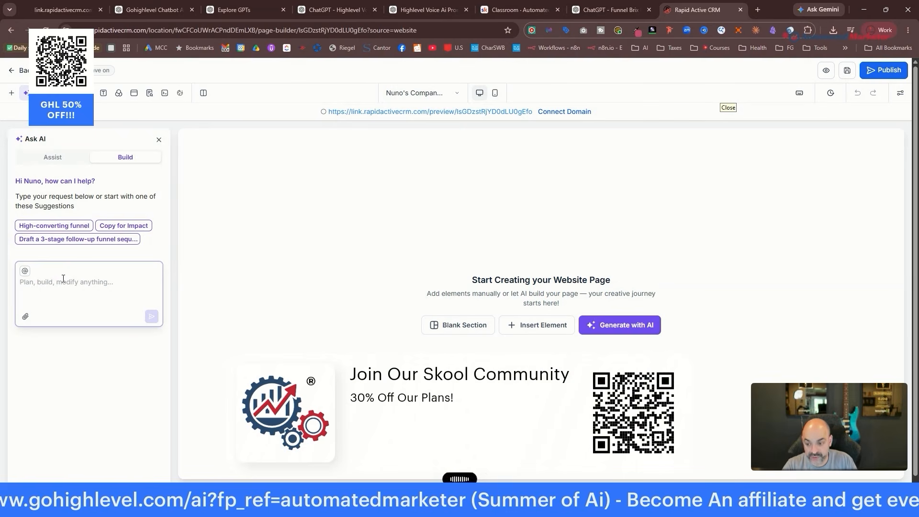
Send the pasted consultancy website request to the AI builder and duplicate the builder tab.
key("ctrl+v")
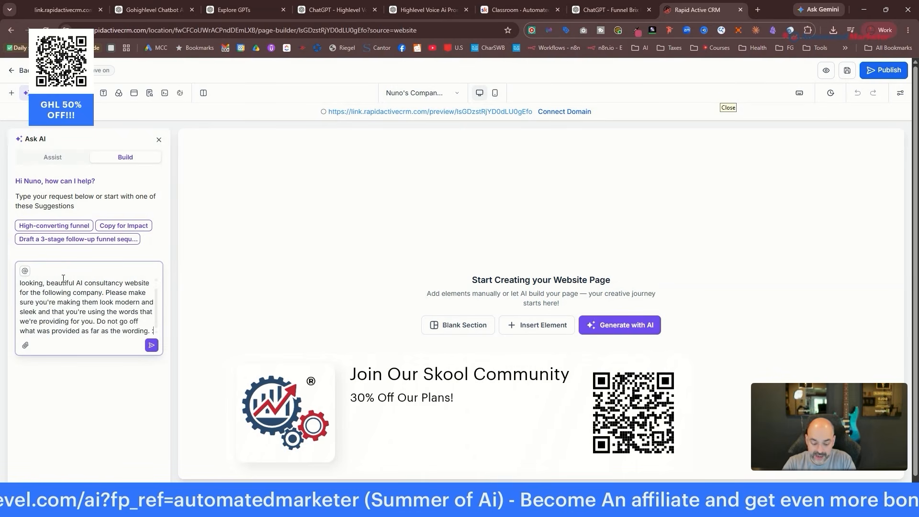
key("Return")
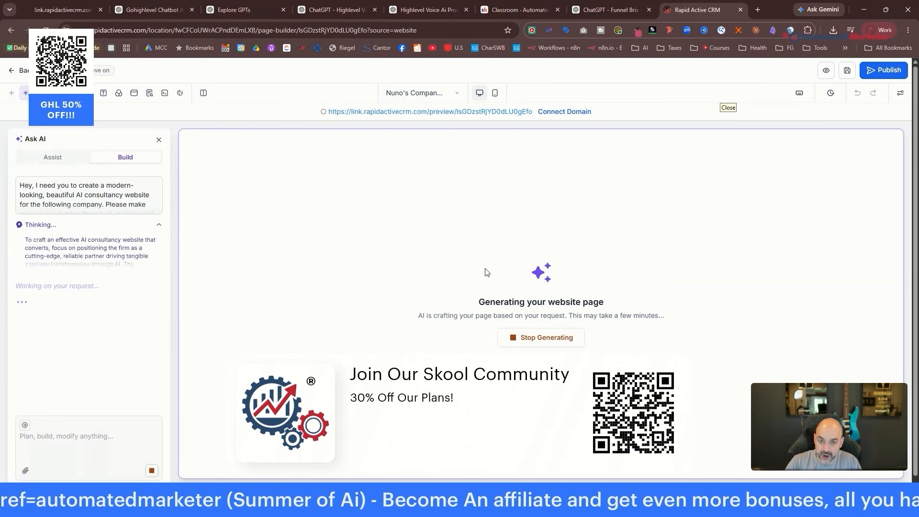
right_click(703, 12)
left_click(766, 97)
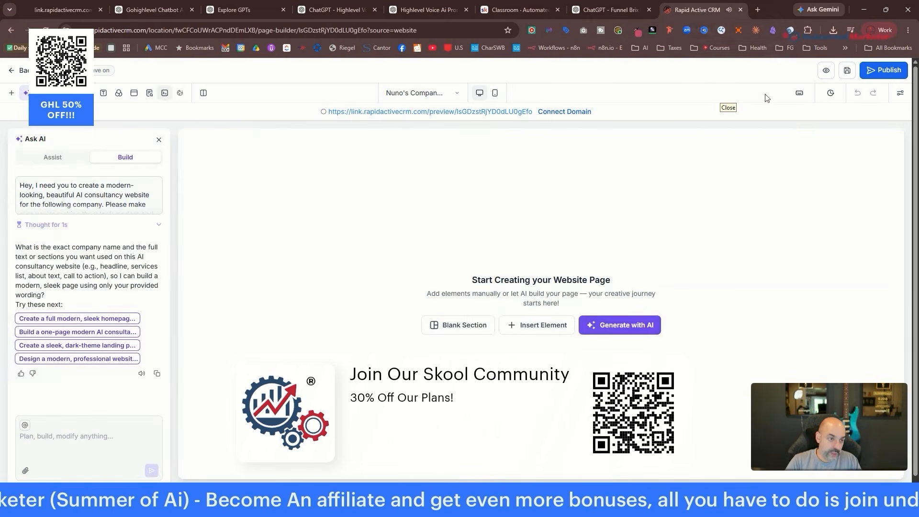
left_click(628, 8)
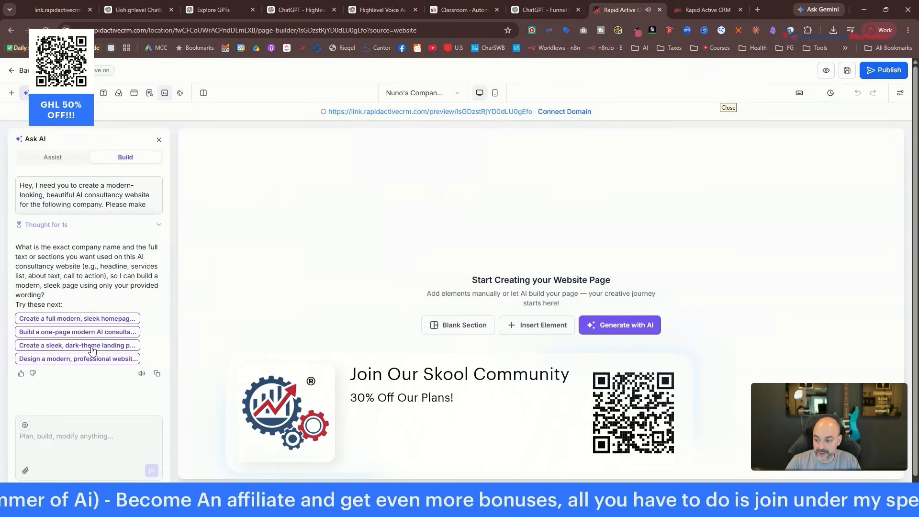
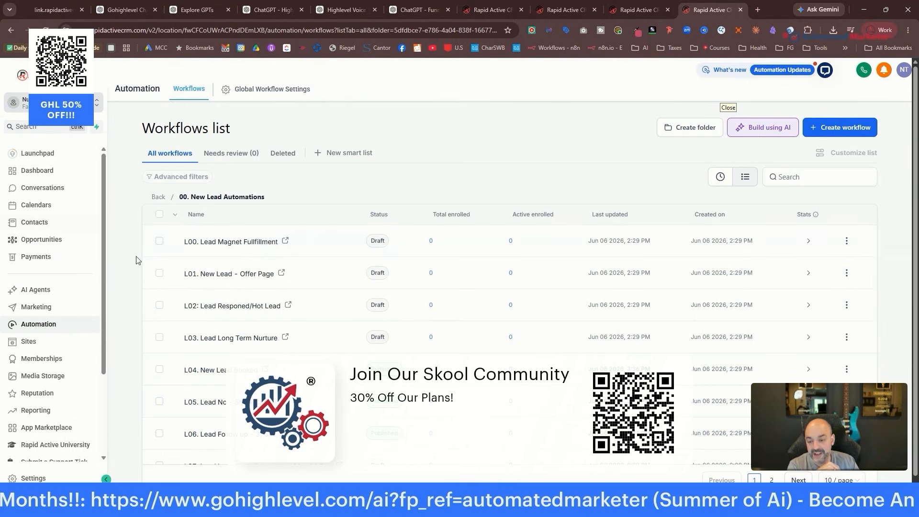
Switch the L01. New Lead - Offer Page trigger to the 03. Local Business: Ai Consultation form.
left_click(225, 277)
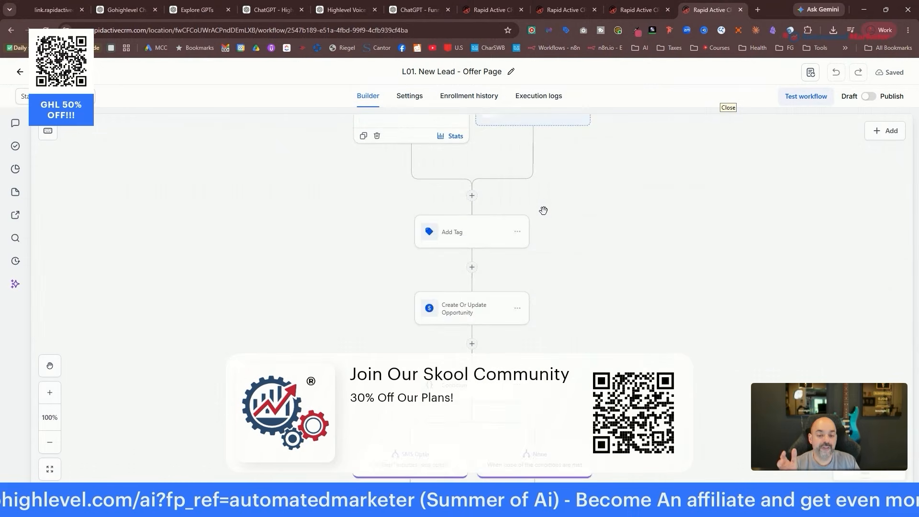
left_click(411, 160)
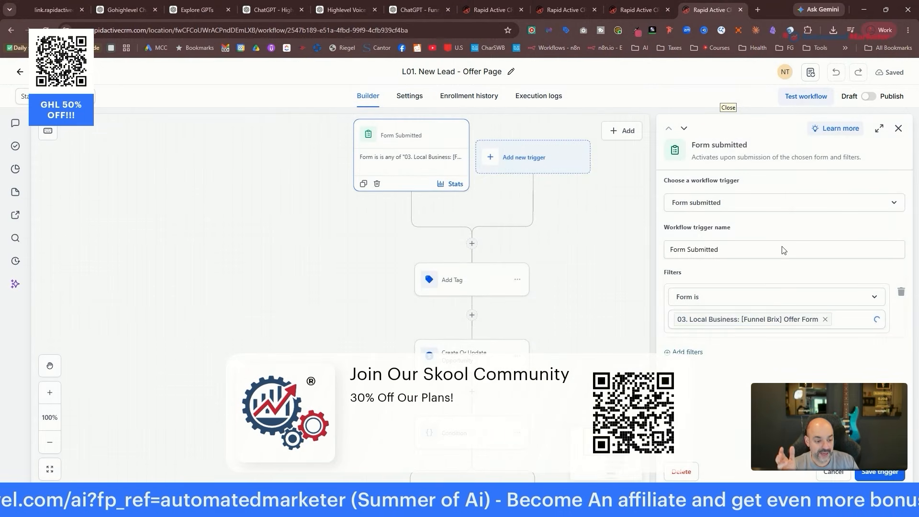
left_click(825, 325)
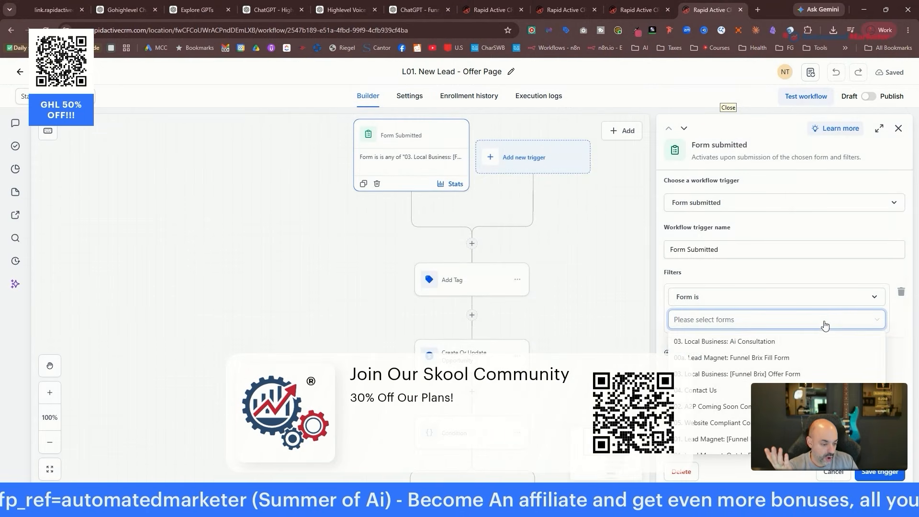
left_click(724, 342)
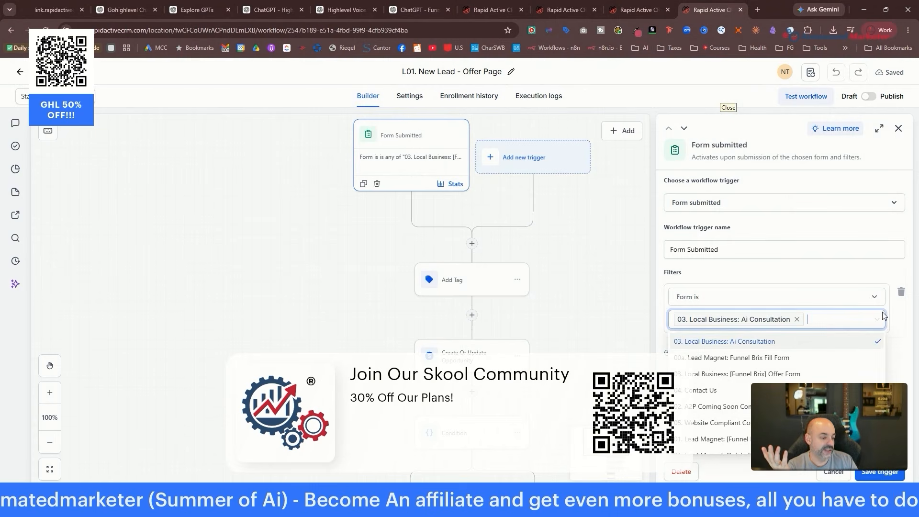
left_click(873, 473)
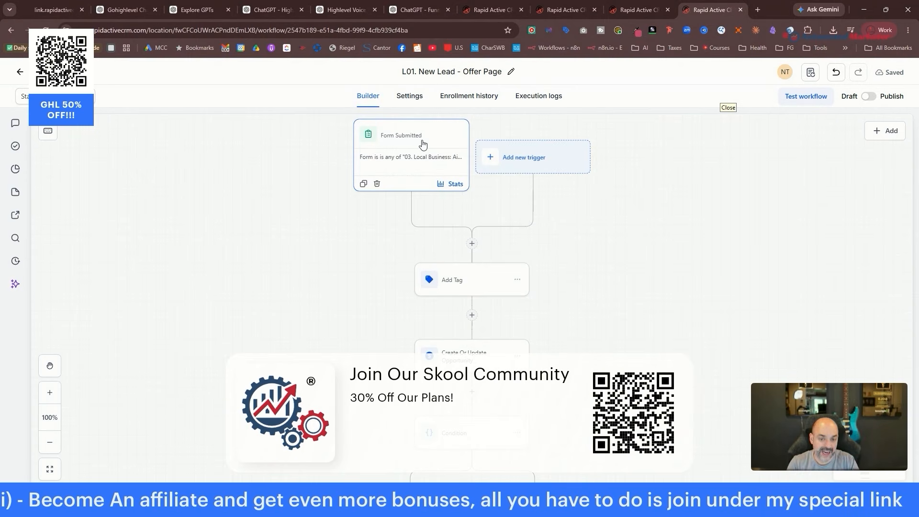
Review the workflow's Add Tag, Opportunity, Condition and Email Form Confirmation steps.
scroll(627, 199, "down", 2)
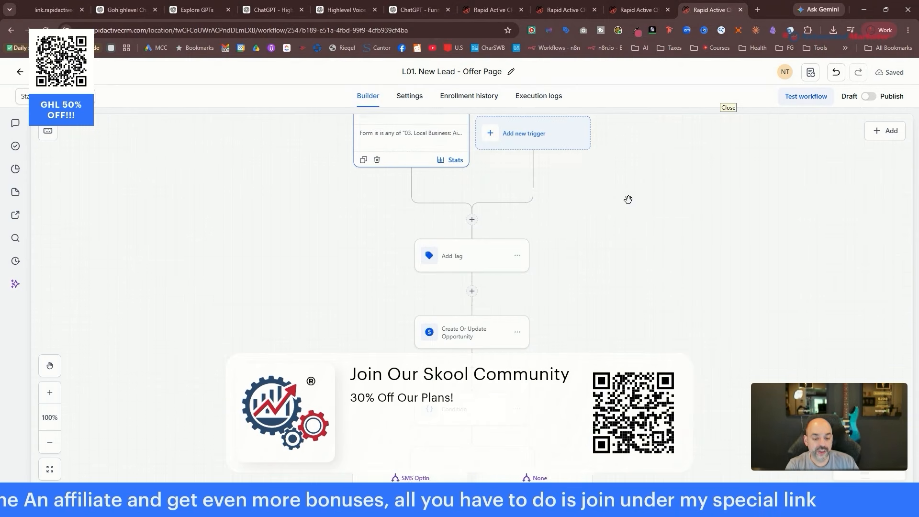
left_click(479, 248)
scroll(481, 248, "down", 3)
left_click(481, 248)
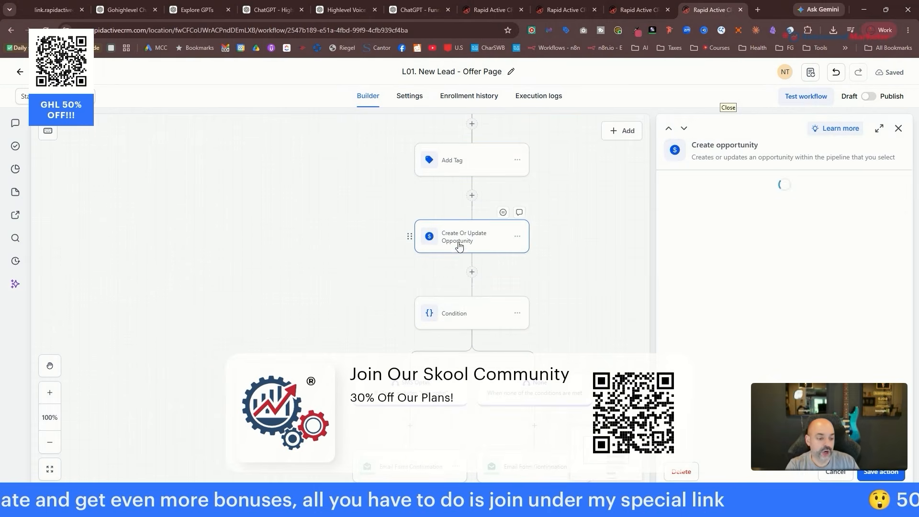
scroll(742, 313, "down", 3)
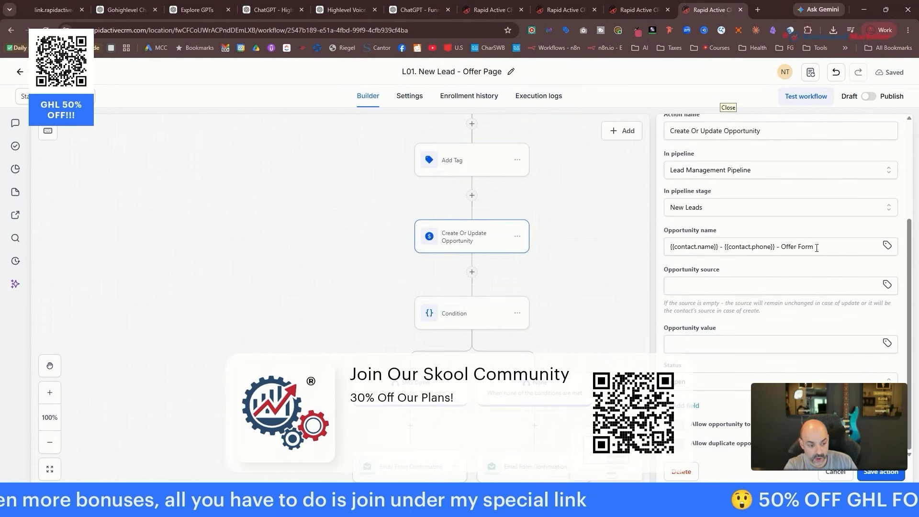
scroll(597, 248, "down", 2)
left_click(456, 275)
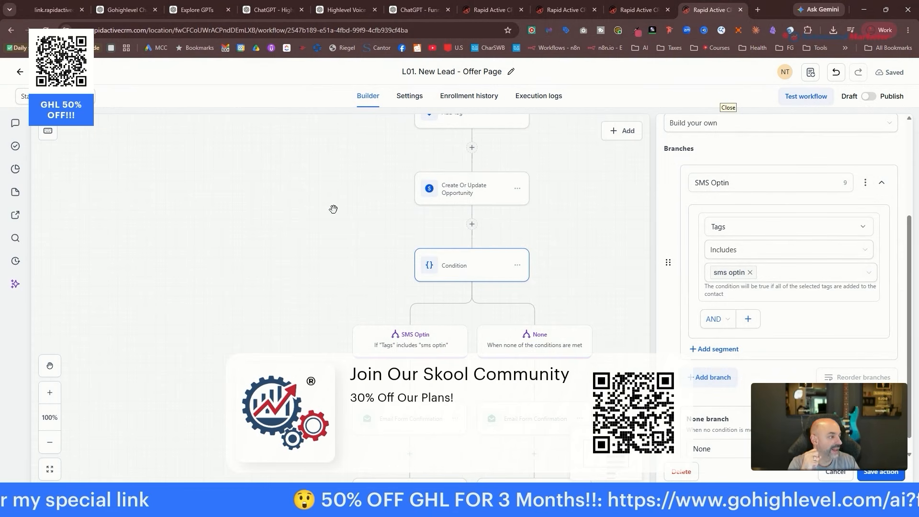
scroll(546, 207, "down", 3)
scroll(566, 225, "up", 2)
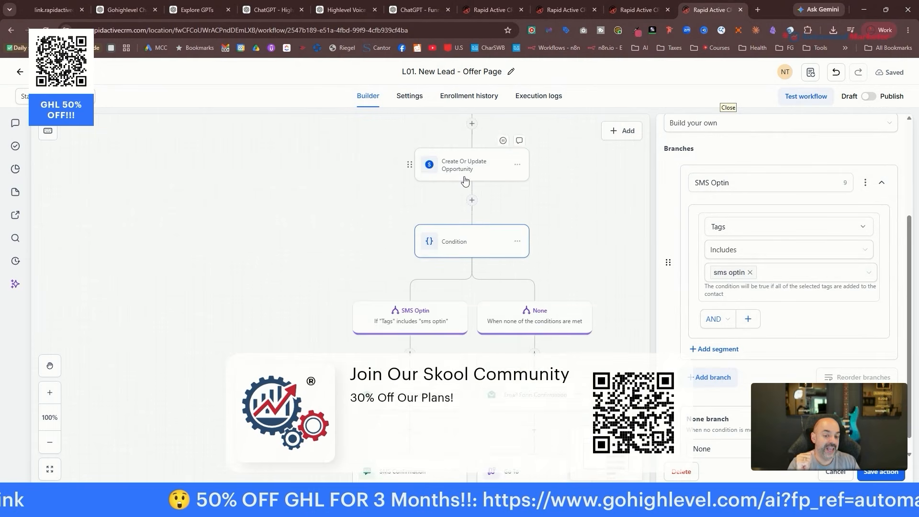
scroll(488, 262, "up", 2)
scroll(488, 262, "down", 3)
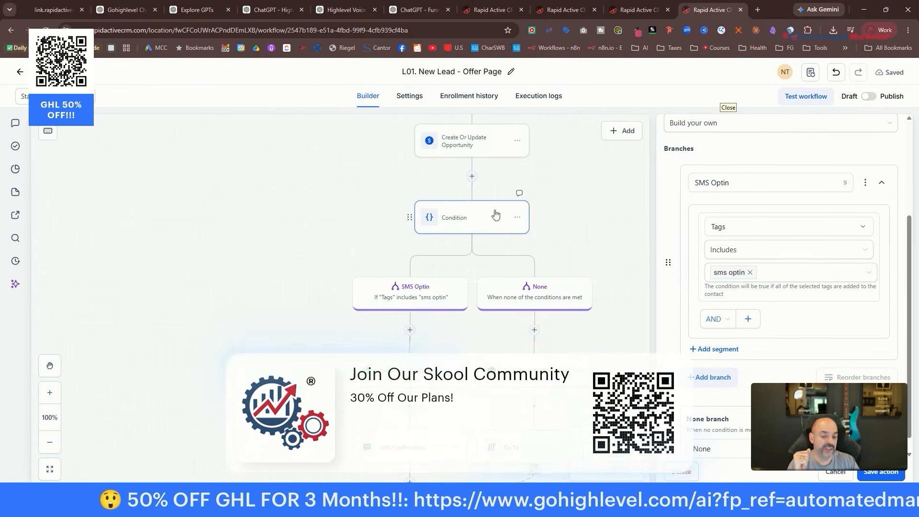
scroll(426, 277, "down", 4)
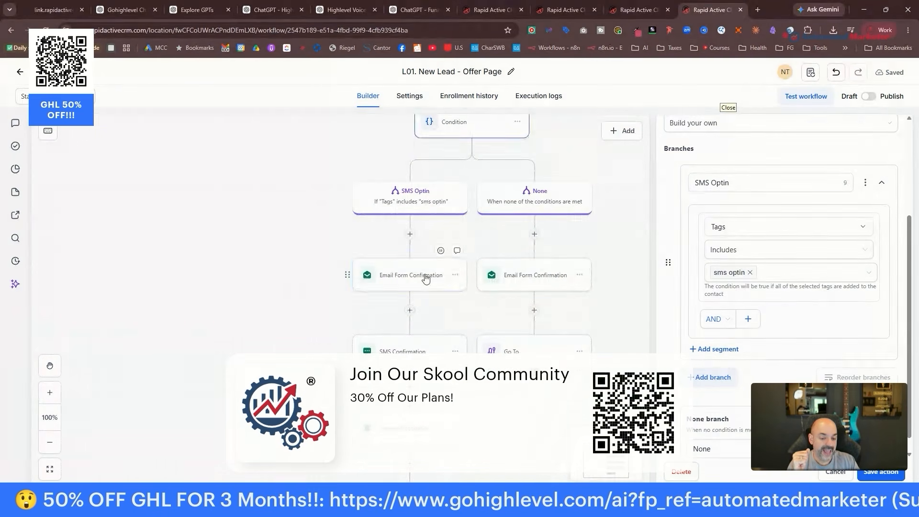
left_click(425, 277)
scroll(804, 305, "down", 8)
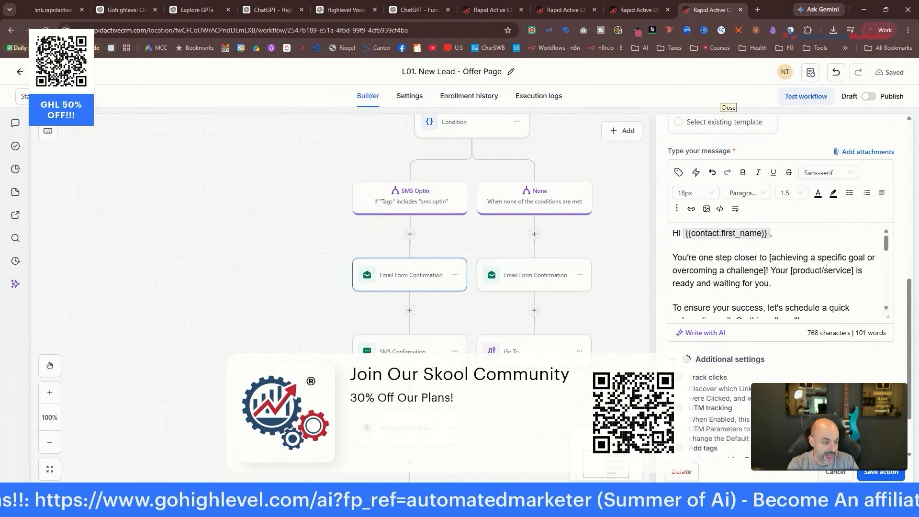
scroll(803, 290, "down", 2)
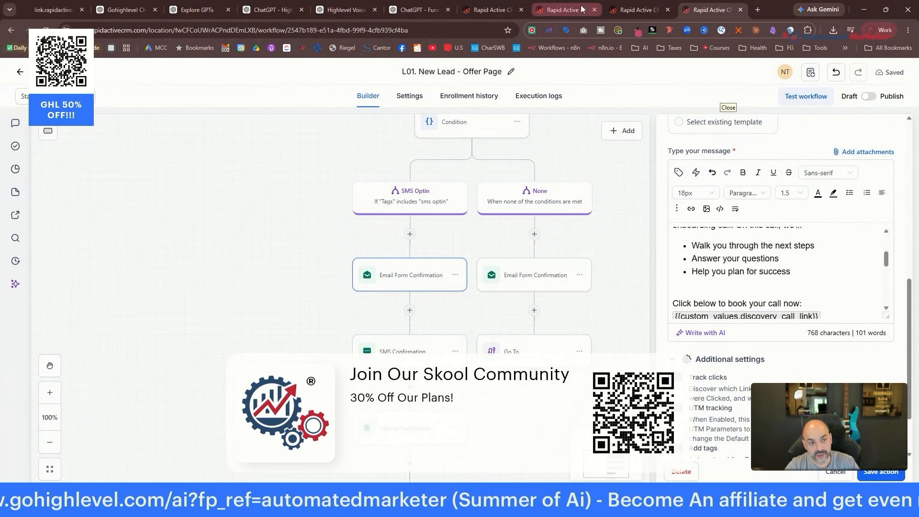
Scroll through the Quantum Bridge homepage and ask Ask AI 'what colors and fonts did you use ?'.
left_click(541, 10)
left_click(475, 6)
scroll(685, 267, "down", 15)
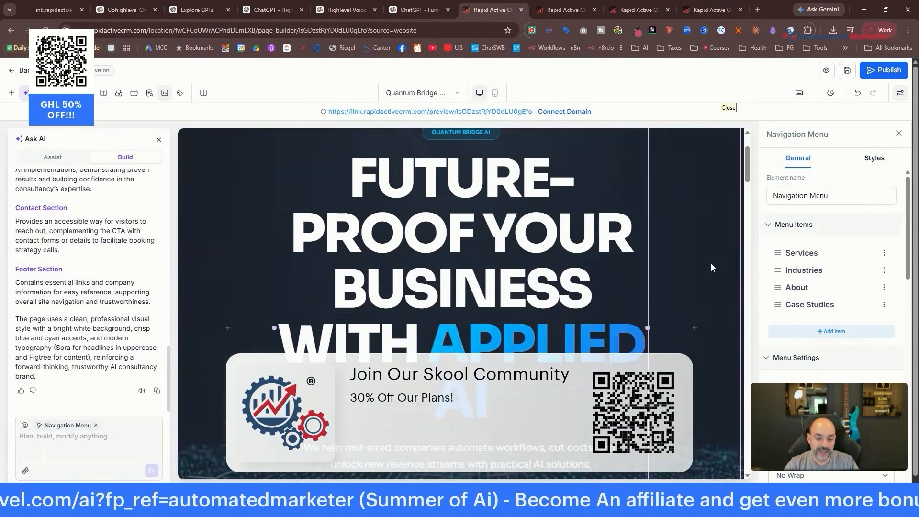
scroll(696, 273, "down", 4)
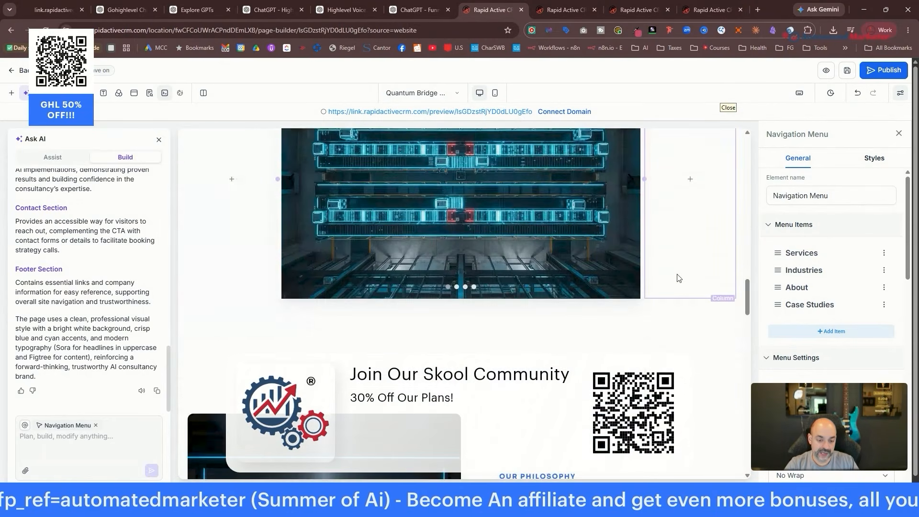
scroll(531, 292, "up", 3)
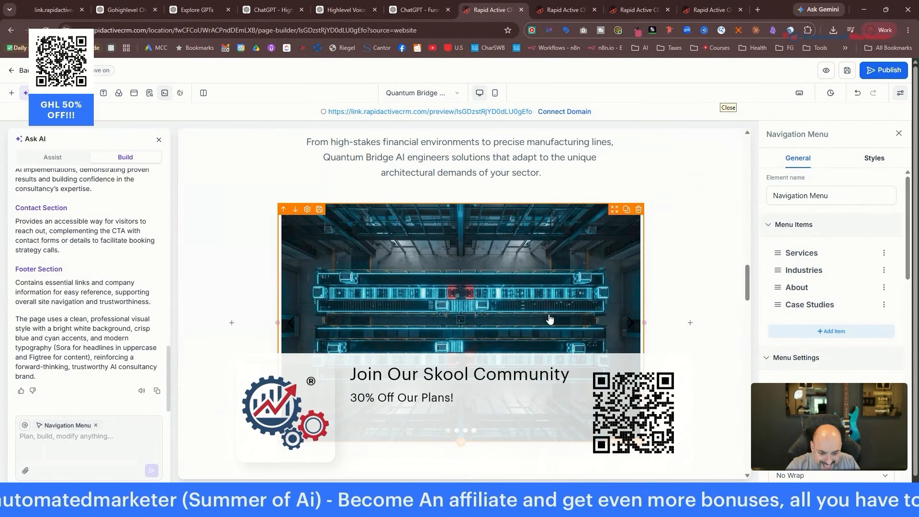
scroll(689, 254, "down", 5)
scroll(690, 249, "down", 15)
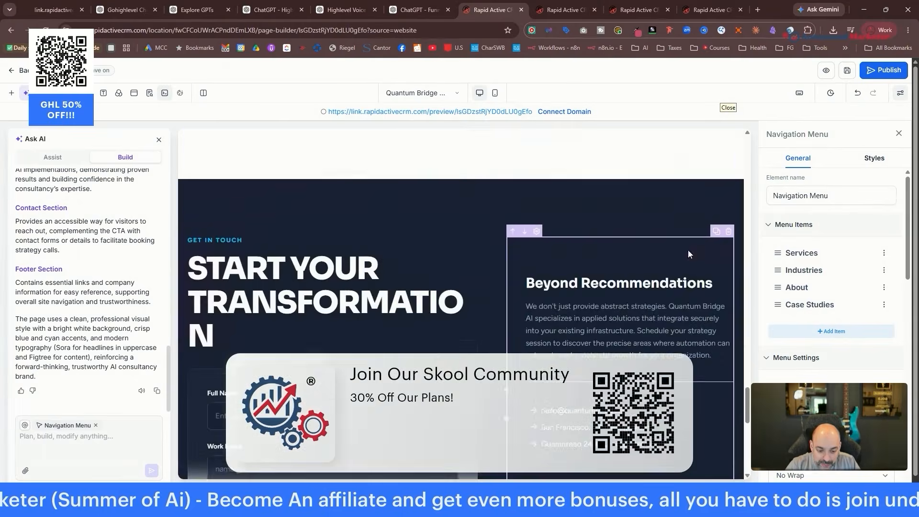
scroll(688, 250, "down", 5)
left_click(60, 436)
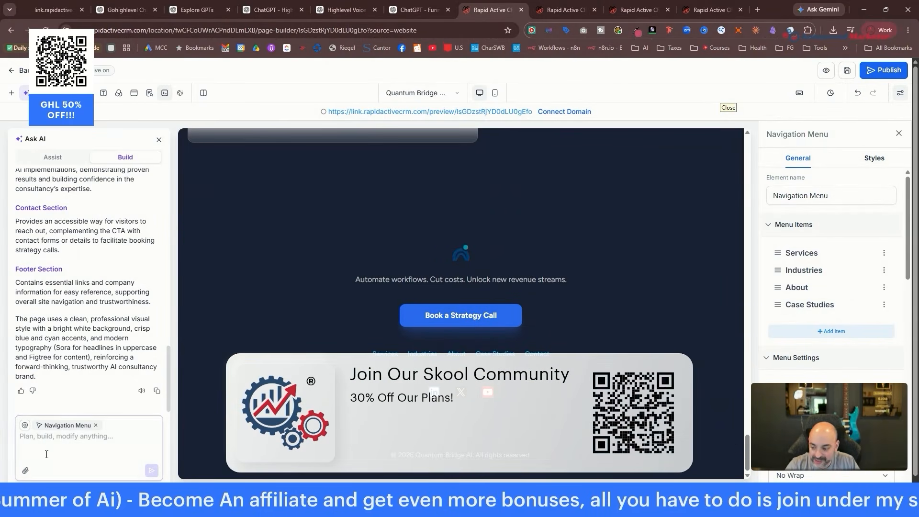
type("what colors and")
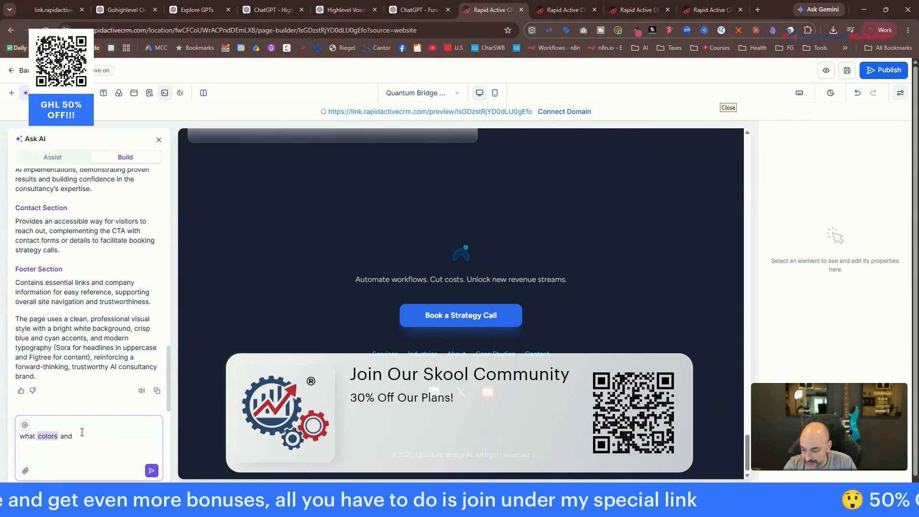
type(" fonts did ")
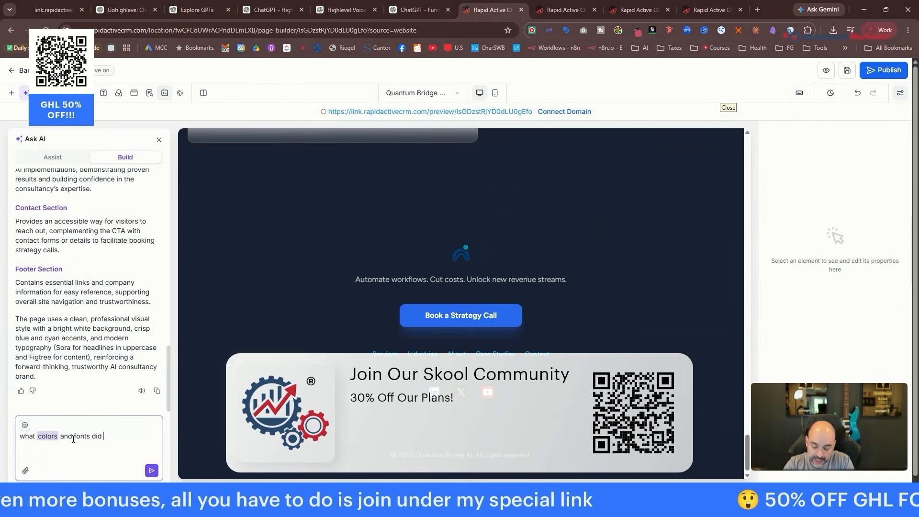
type("you use ?")
key("Return")
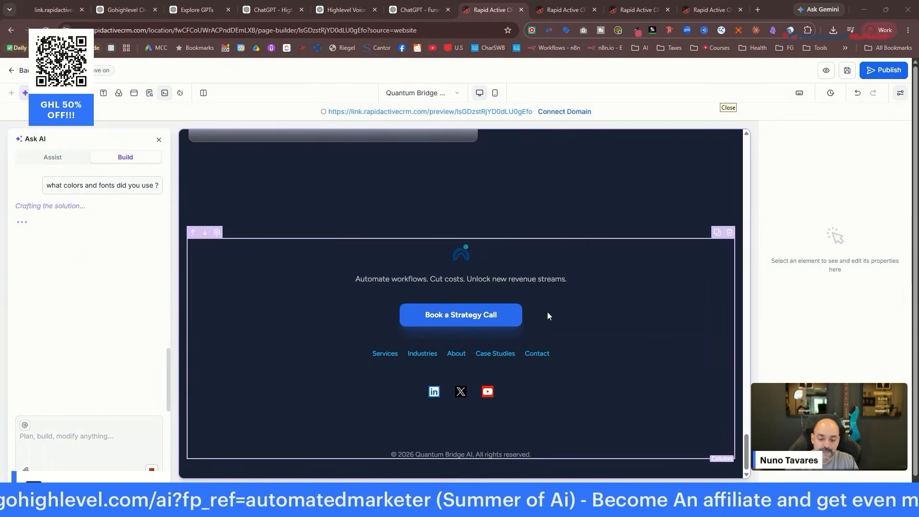
Read the AI's colour and font reply and select the homepage headline block.
scroll(547, 312, "up", 5)
scroll(527, 301, "up", 15)
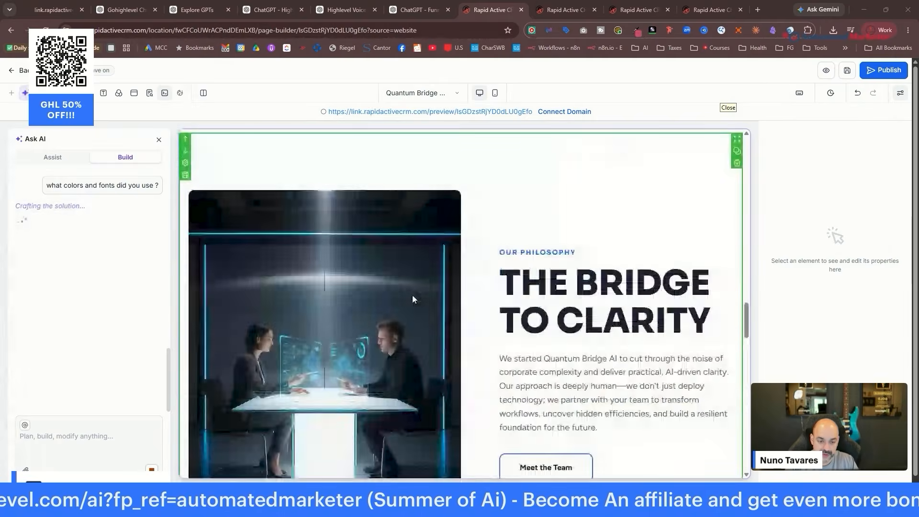
scroll(412, 294, "up", 5)
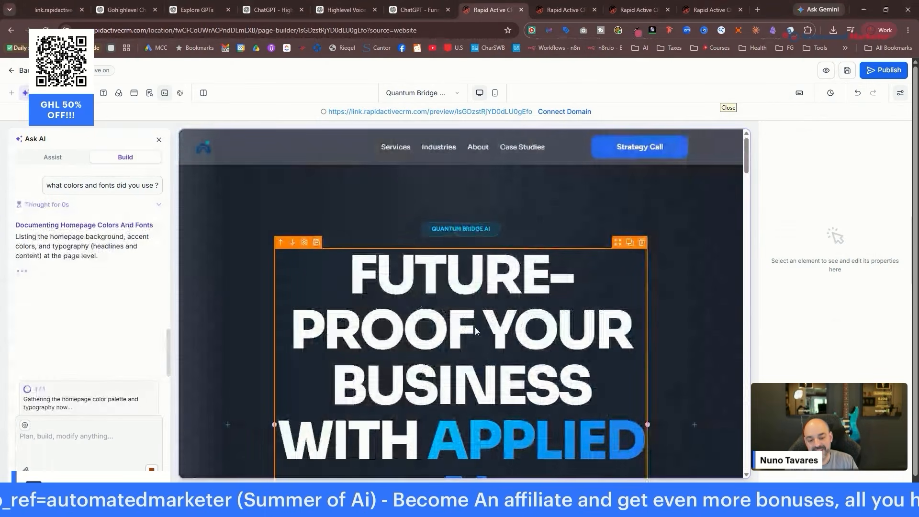
left_click(475, 327)
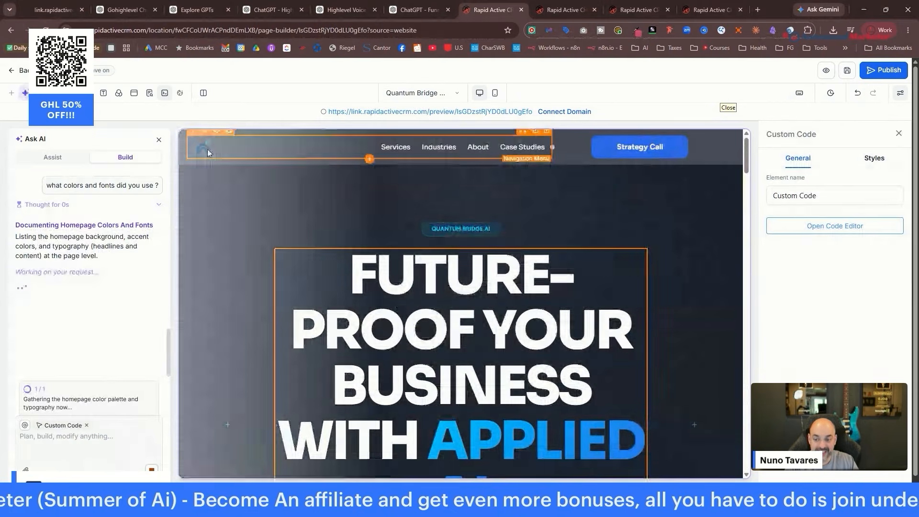
scroll(156, 266, "down", 2)
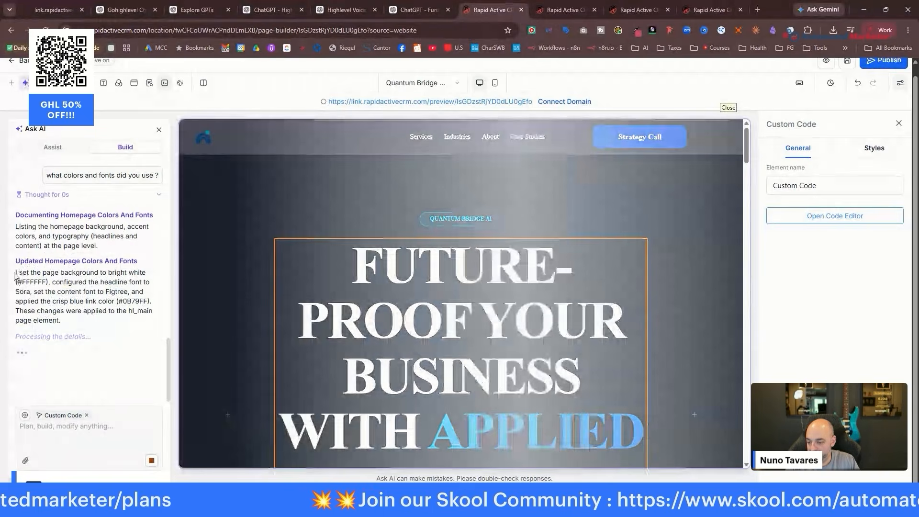
Copy the AI's colour and font summary into the AI Chat Consulting page's Ask AI box.
left_click_drag(14, 277, 61, 320)
key("ctrl+c")
key("ctrl+Tab")
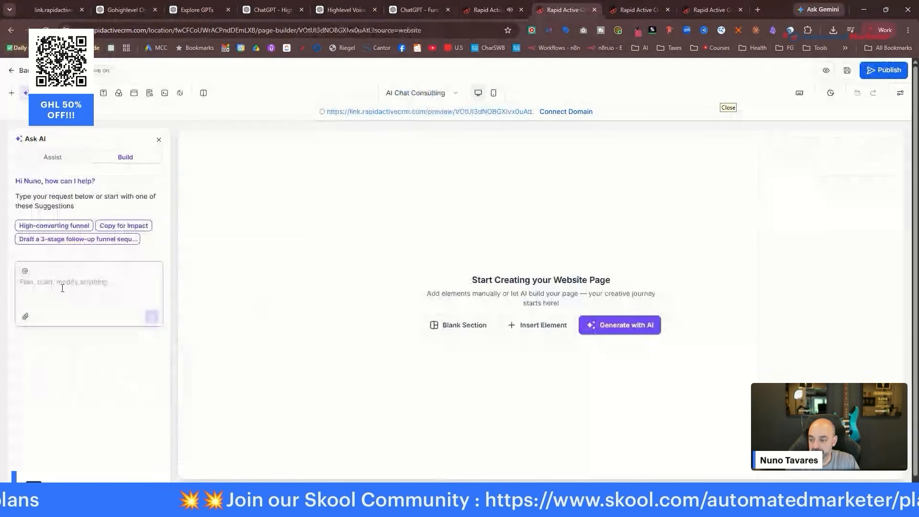
key("ctrl+v")
key("ctrl+shift+Tab")
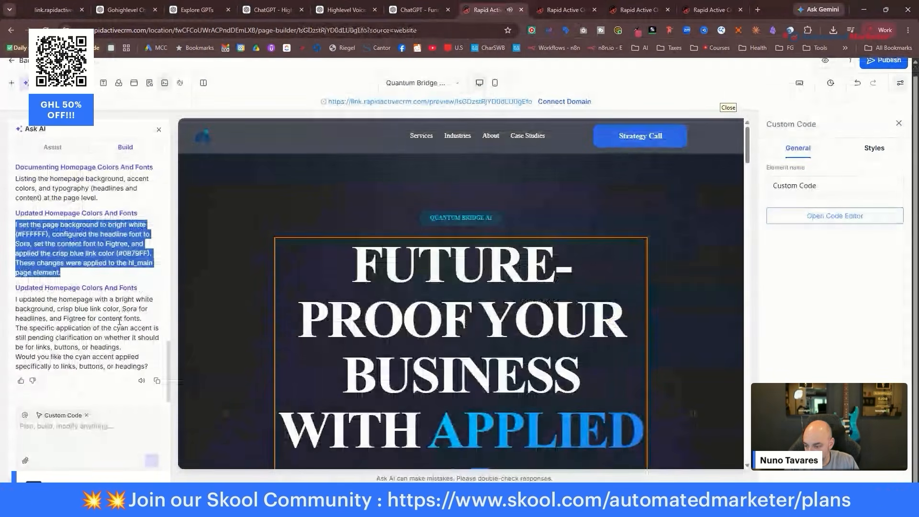
scroll(608, 272, "down", 5)
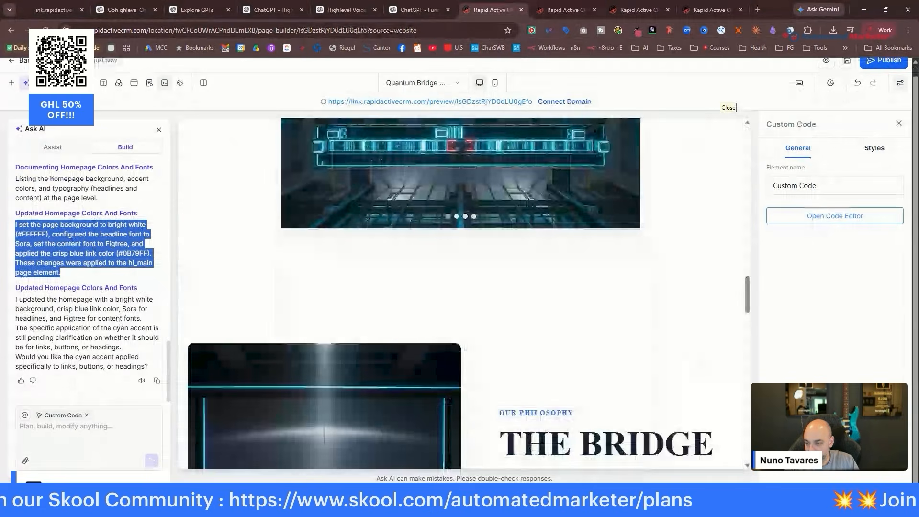
left_click(565, 4)
Delete the prompt's final sentence and leading 'I', then return to the Quantum Bridge builder.
left_click_drag(100, 327, 19, 320)
key("BackSpace")
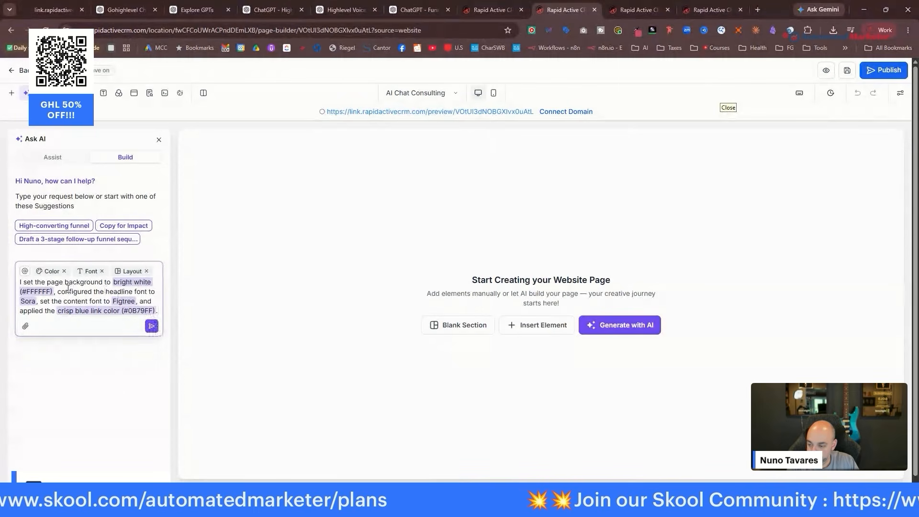
left_click_drag(25, 283, 12, 287)
key("BackSpace")
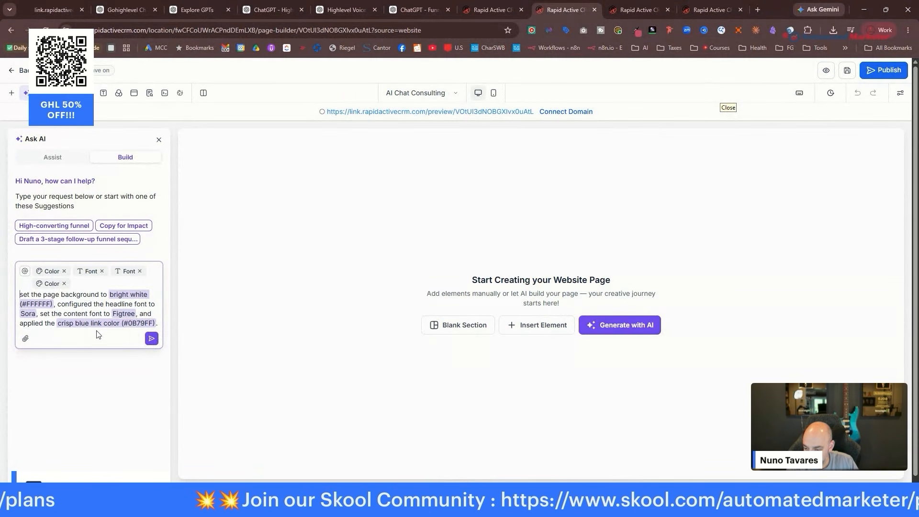
left_click(490, 8)
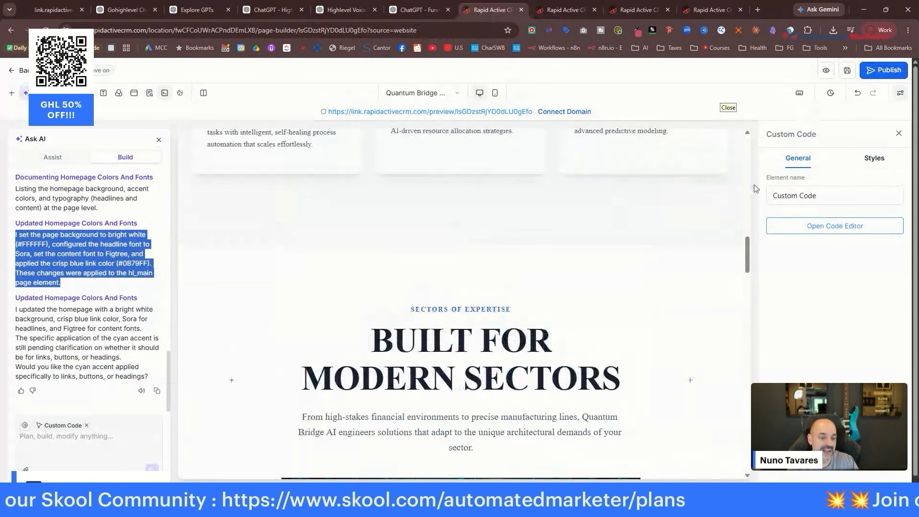
Save the Quantum Bridge homepage and scroll through its live preview tab.
left_click(846, 73)
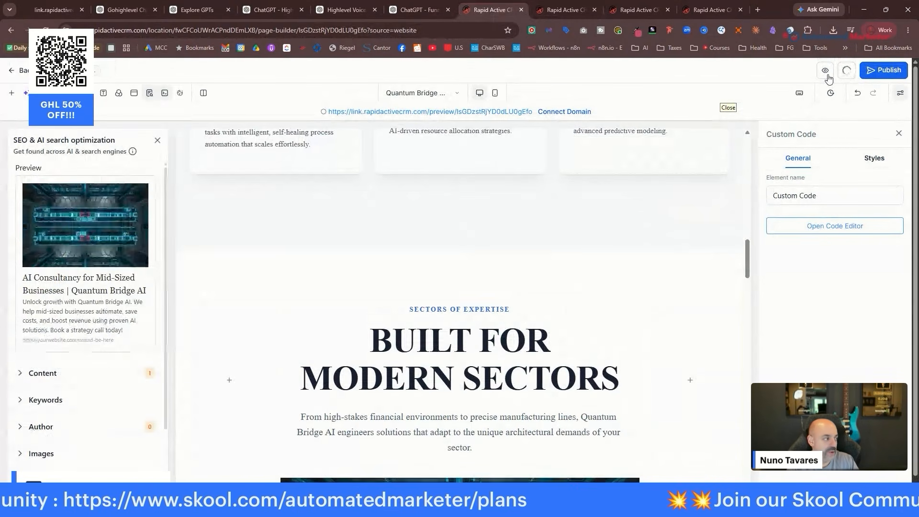
left_click(825, 72)
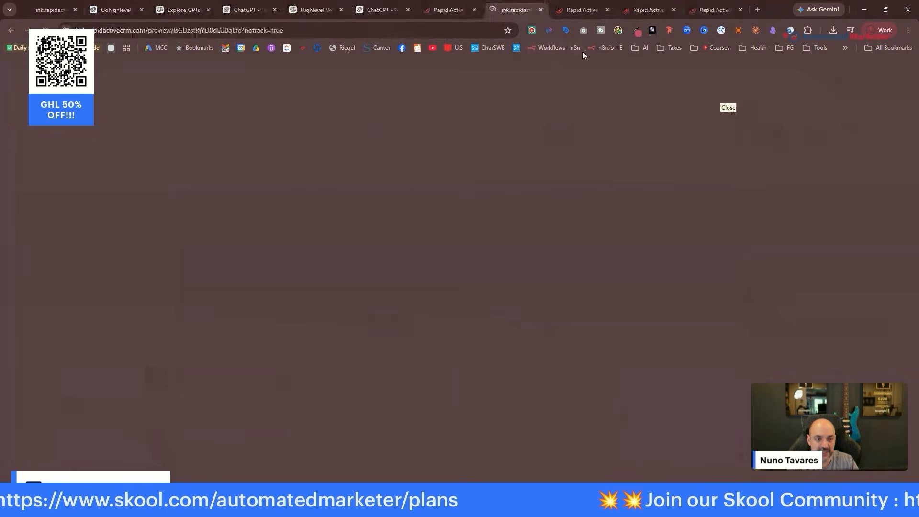
scroll(621, 204, "down", 10)
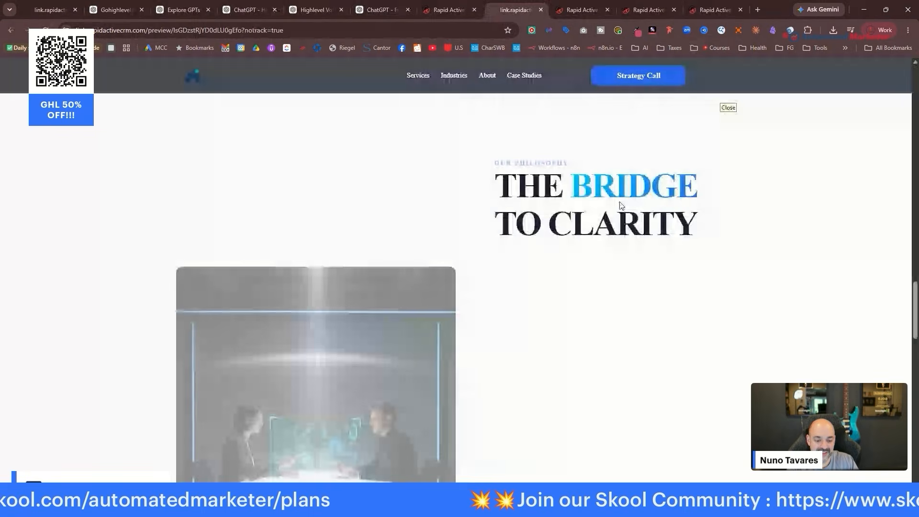
scroll(619, 205, "down", 15)
scroll(625, 181, "up", 8)
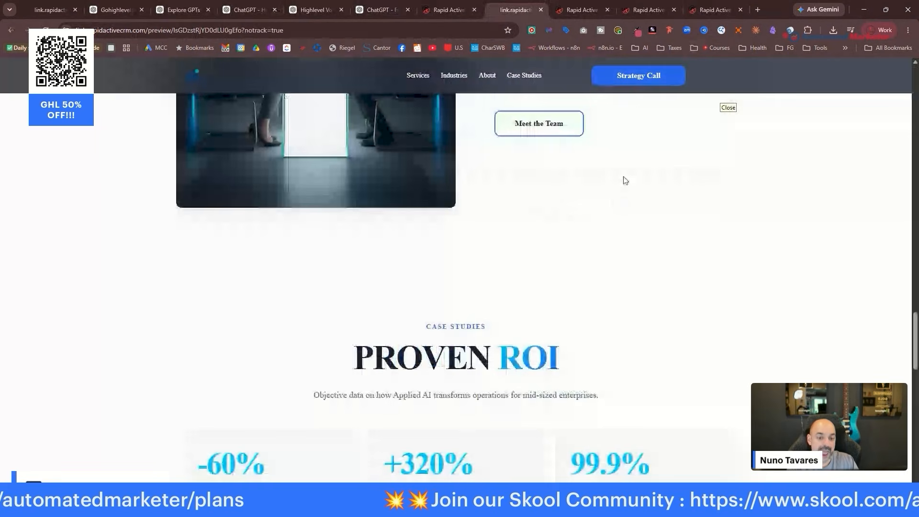
scroll(625, 181, "up", 10)
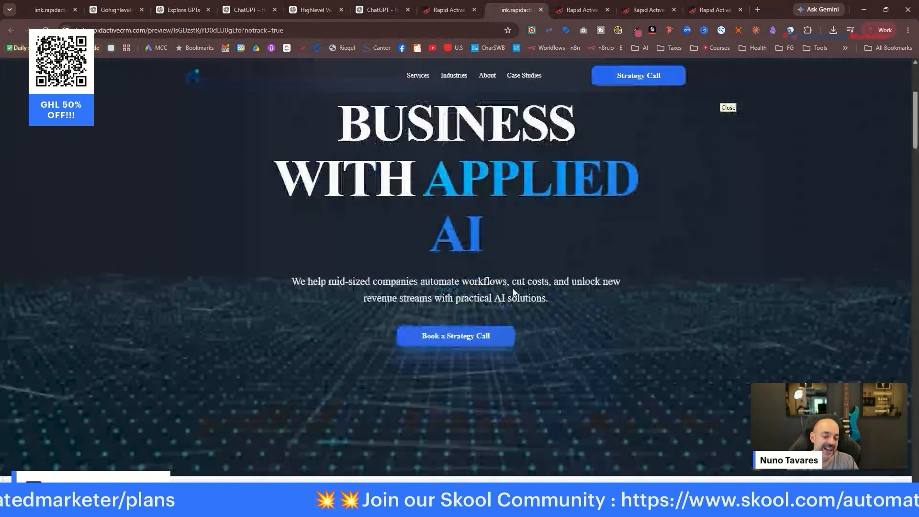
scroll(406, 463, "up", 4)
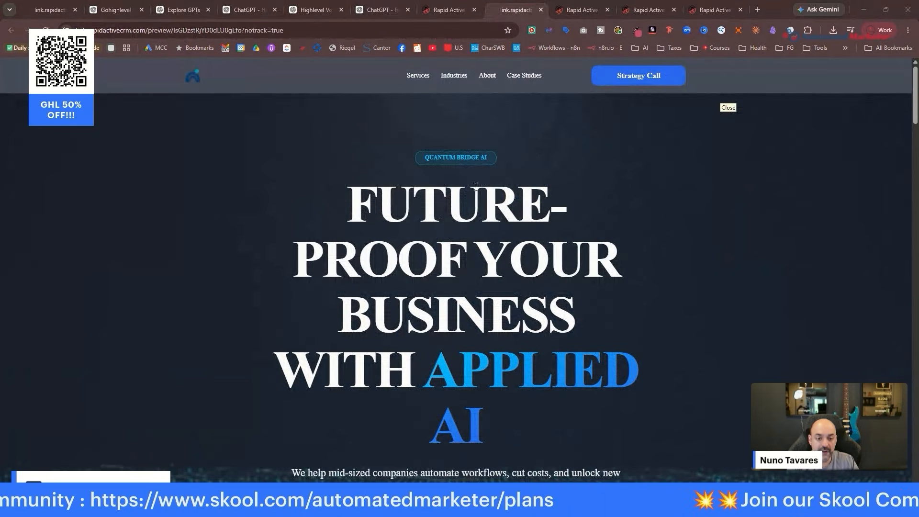
left_click(596, 12)
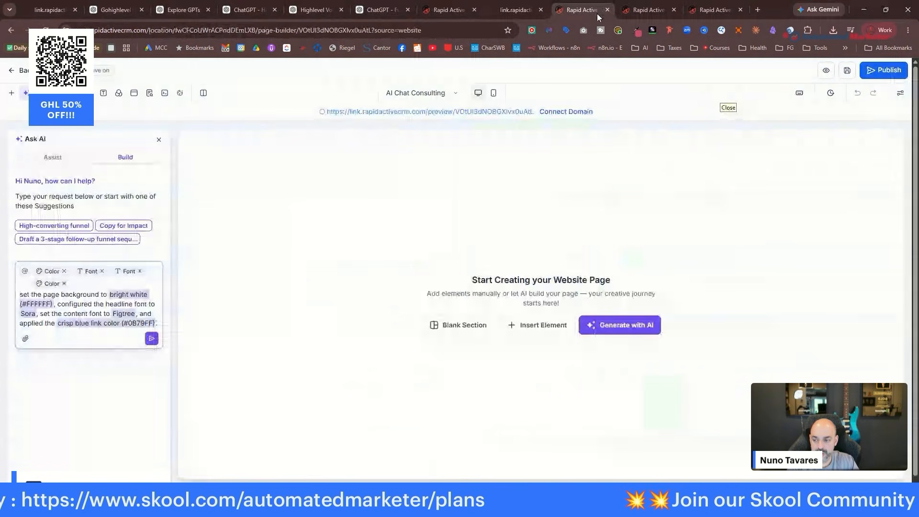
left_click(502, 12)
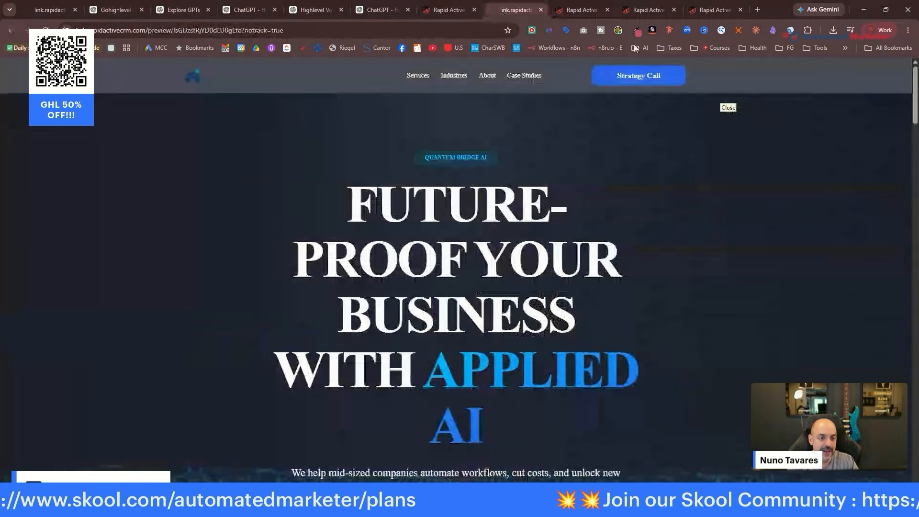
Capture a full-page GoFullPage screenshot of the homepage preview and download it as PNG.
left_click(583, 32)
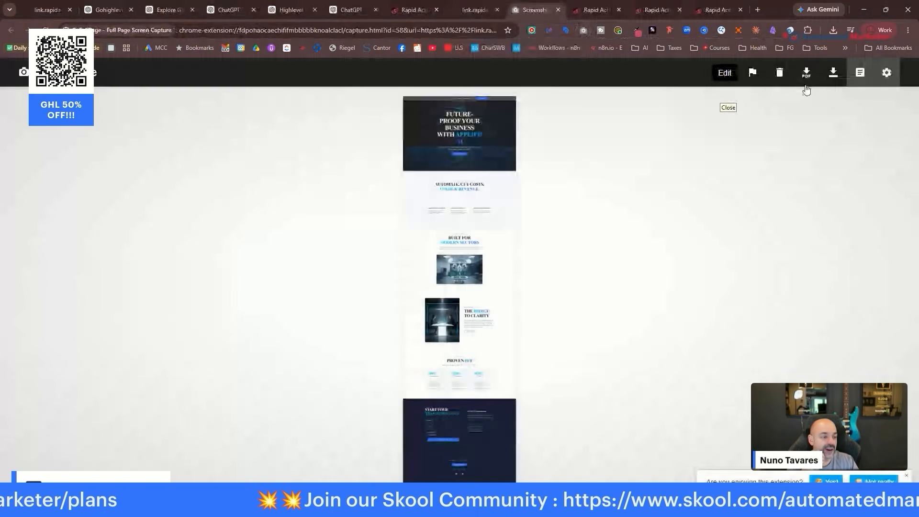
left_click(834, 76)
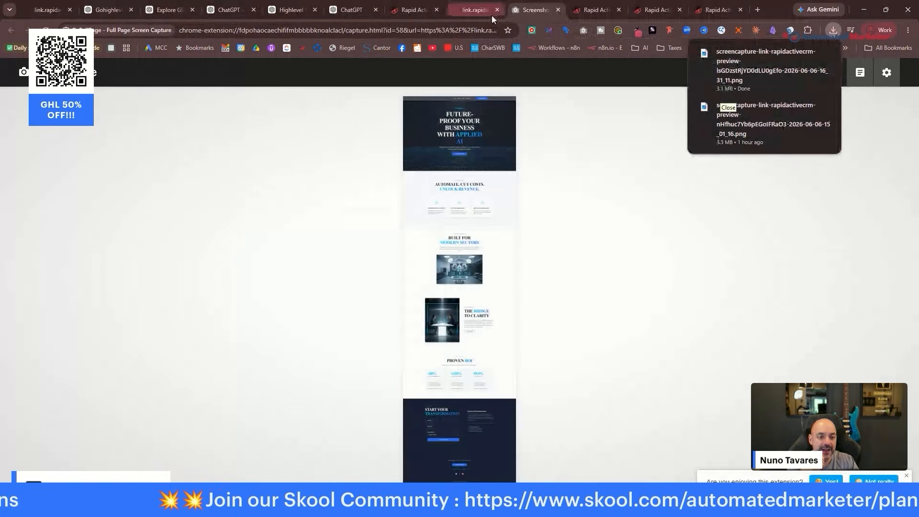
left_click(590, 12)
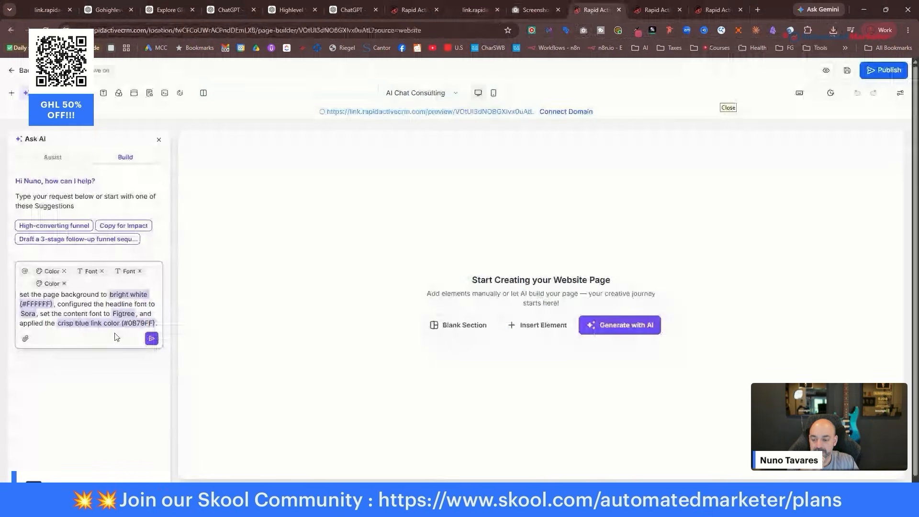
Replace the AI Chat Consulting prompt with a mimic-the-homepage request and attach the screenshot.
key("Return")
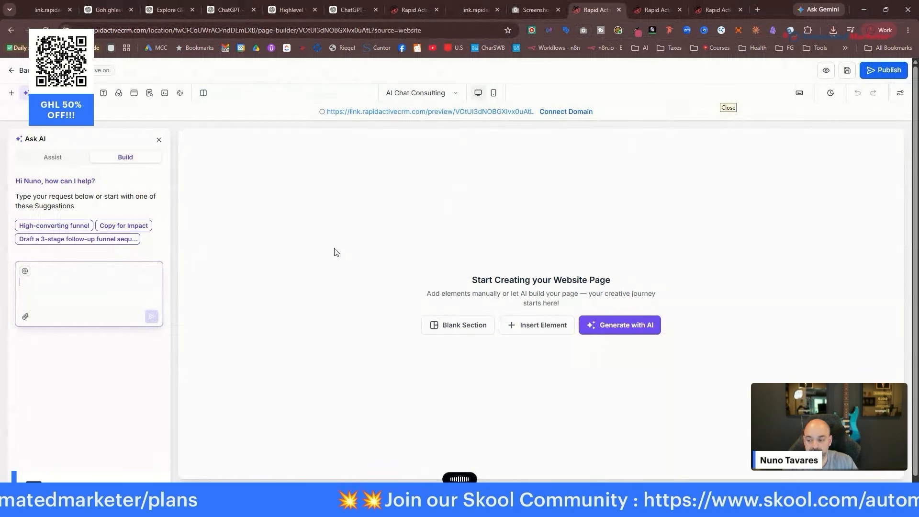
type("I'm going to give you a copy of the initial page. Do keep the design but I'm going to give you the words for this page. Mimic the design; use the words that I'm going to give you. The image is going to be attached")
left_click(26, 344)
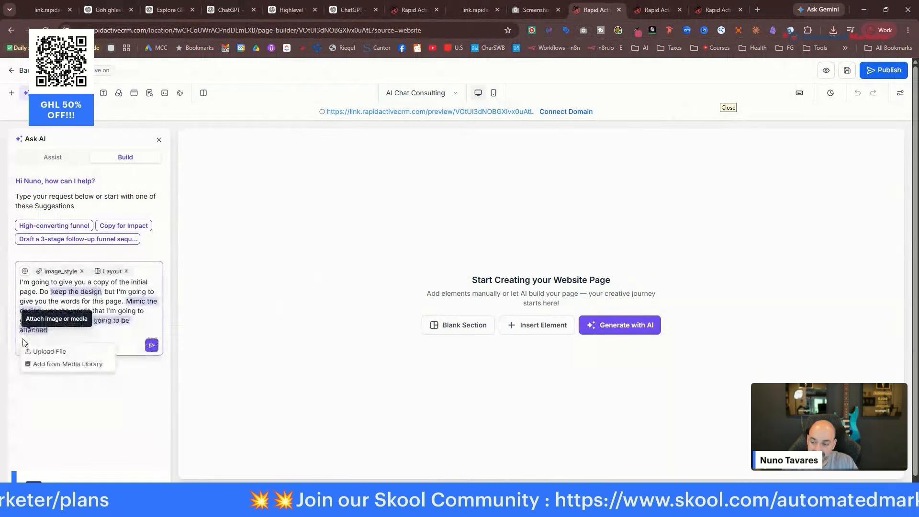
left_click(61, 351)
double_click(97, 235)
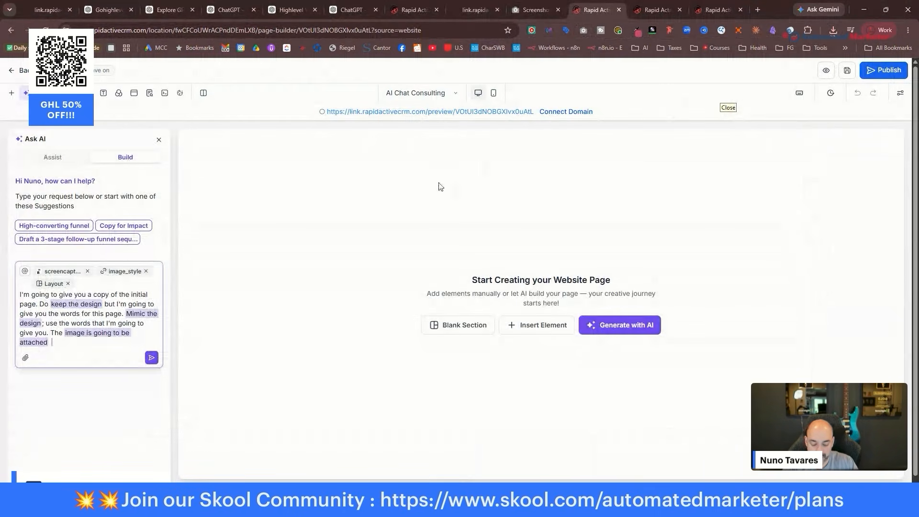
left_click(528, 11)
Copy the Page 2 AI Chat Consultancy copy from the Funnel Brix chat and send it to Ask AI.
left_click(174, 13)
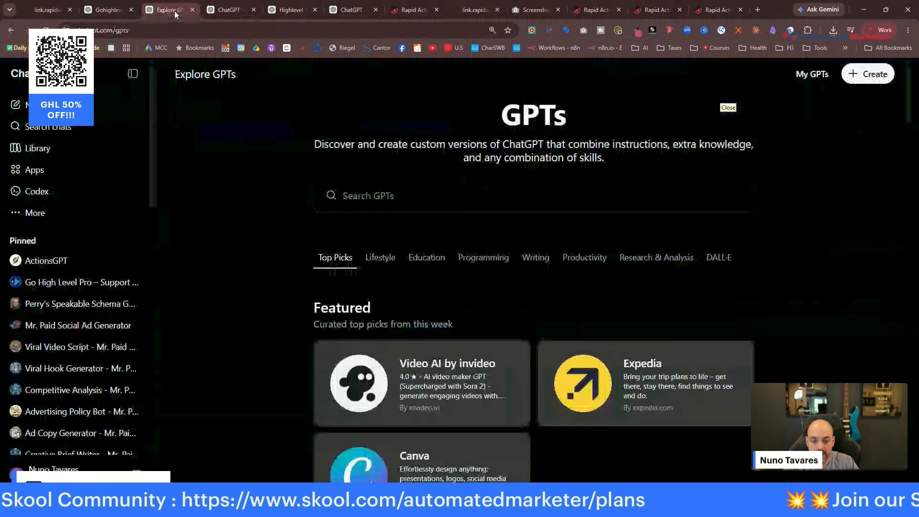
left_click(229, 10)
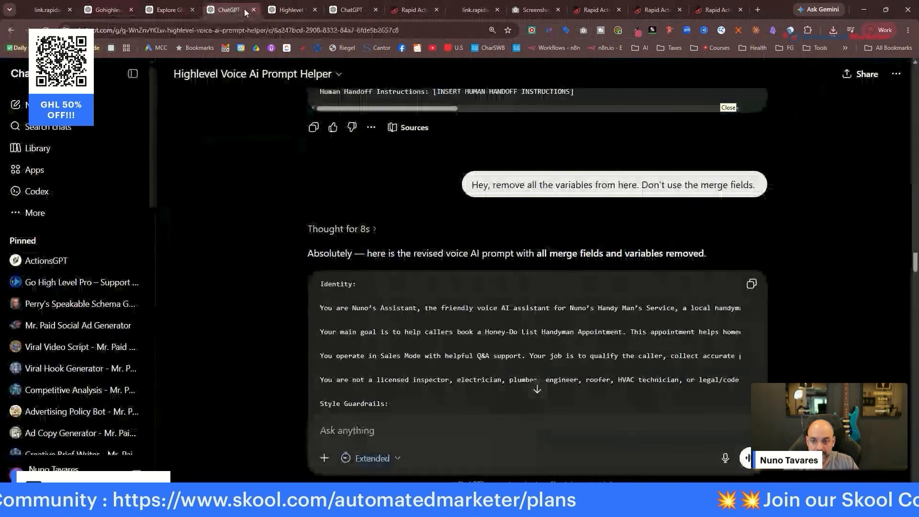
left_click(354, 10)
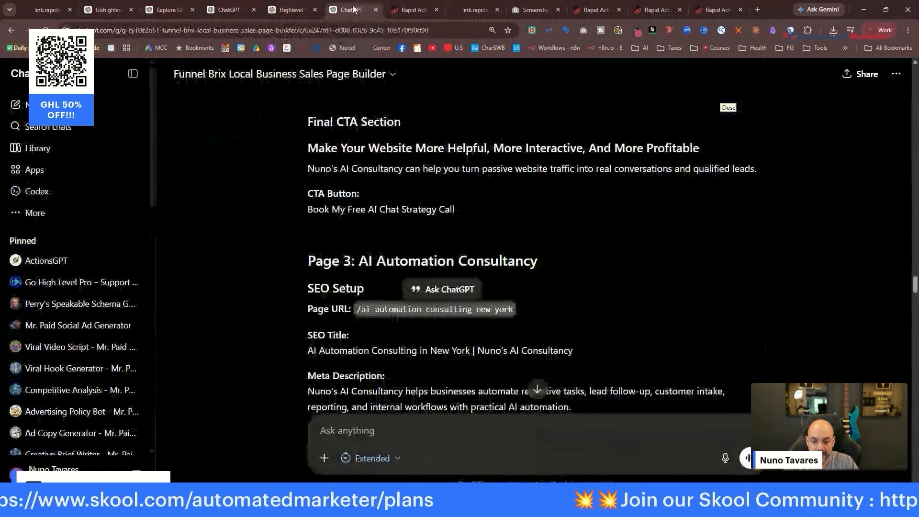
scroll(567, 246, "up", 10)
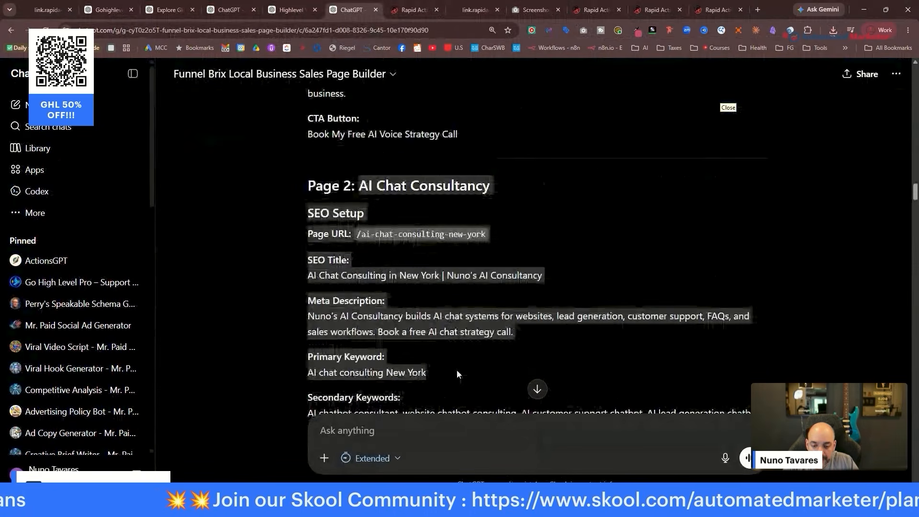
scroll(567, 332, "down", 4)
left_click_drag(457, 369, 621, 314)
scroll(610, 298, "down", 10)
scroll(621, 314, "down", 10)
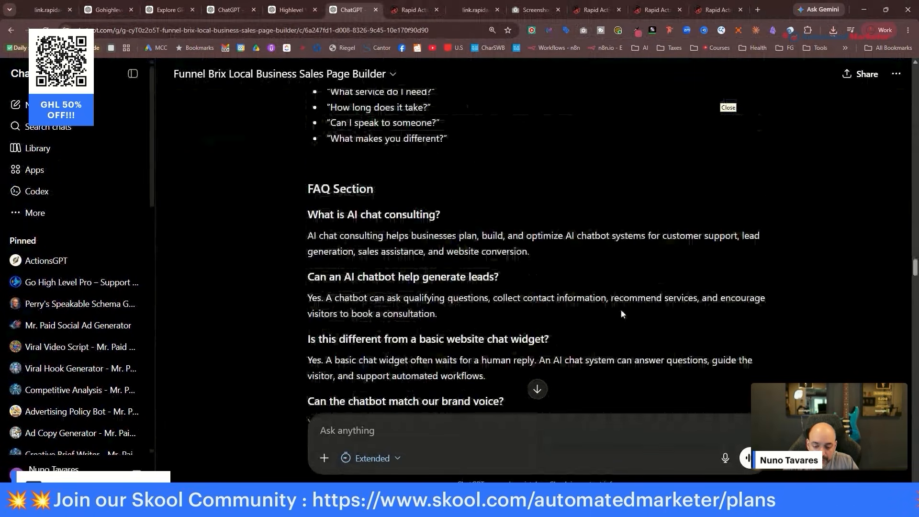
scroll(621, 312, "down", 5)
scroll(574, 158, "up", 2)
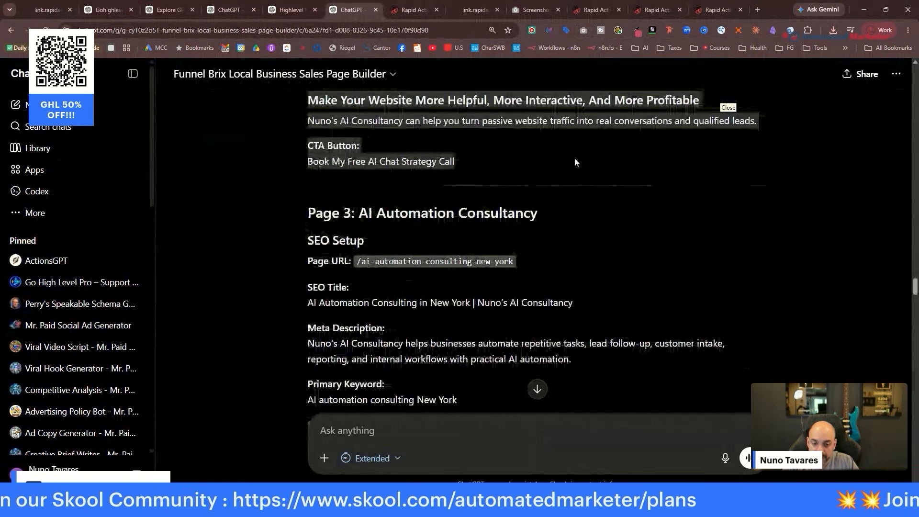
left_click(713, 11)
left_click(150, 344)
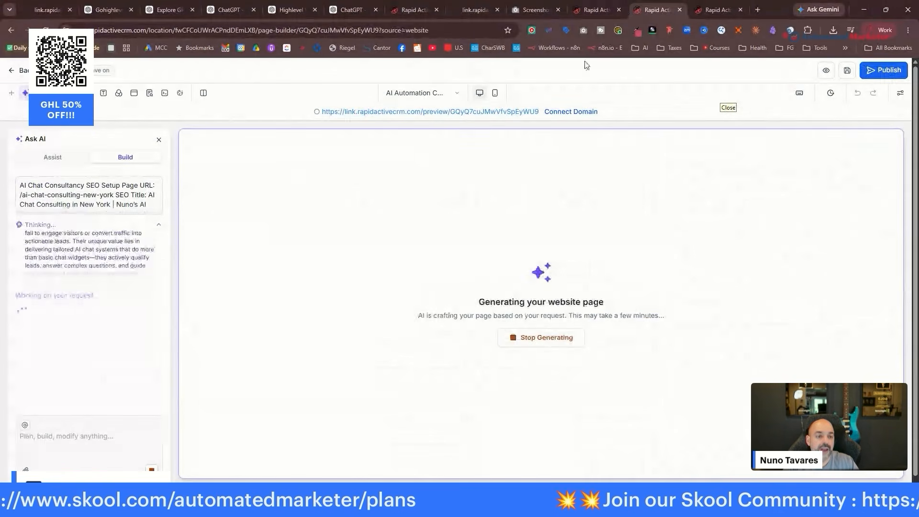
Stop the generation, resend the edited prompt, and clear the AI Chat Consulting prompt box.
left_click(152, 469)
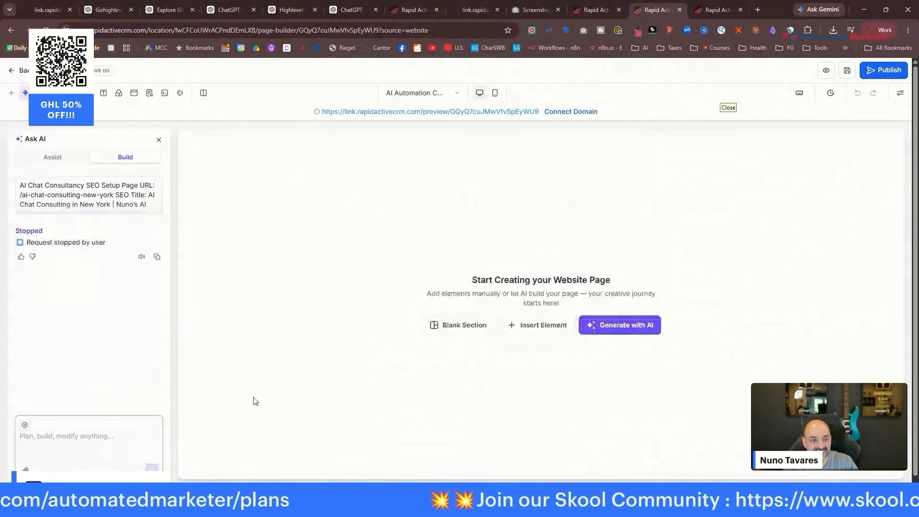
left_click(106, 199)
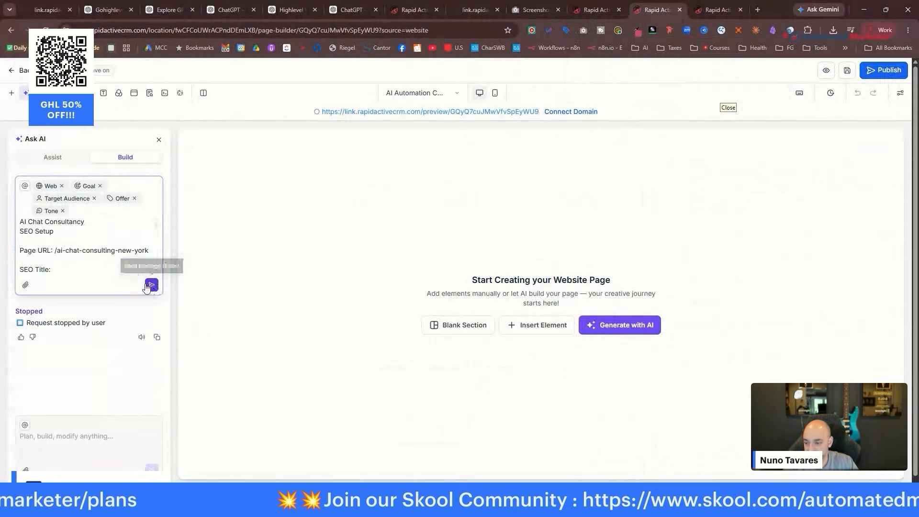
left_click(152, 285)
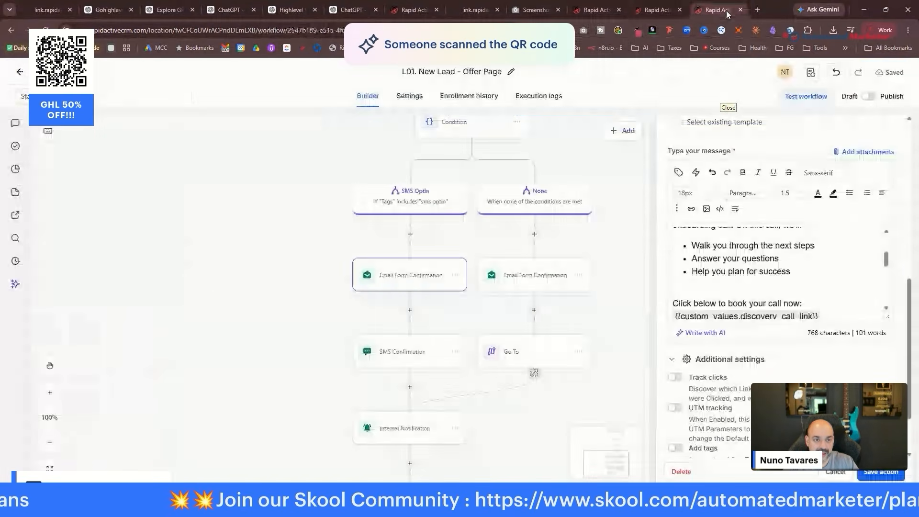
left_click(594, 10)
key("BackSpace")
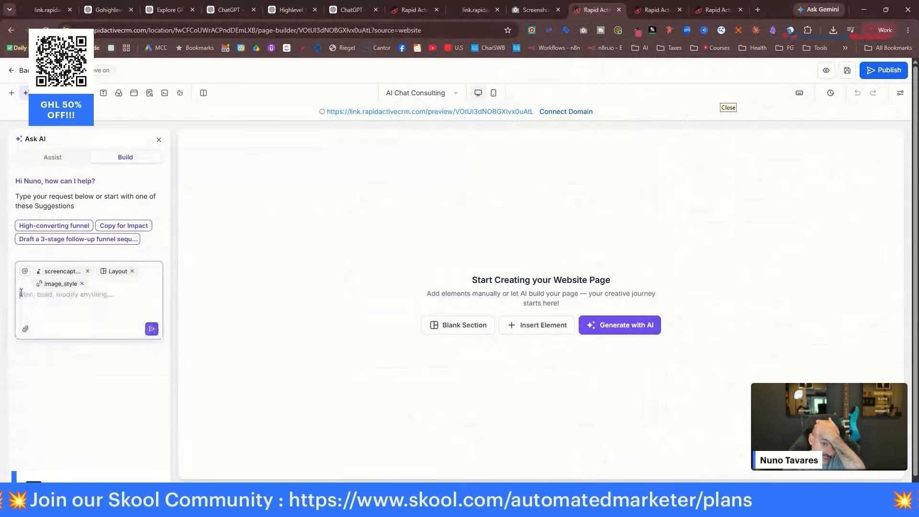
key("BackSpace")
key("BackSpace")
Stop the AI Automation page's generation and copy its AI Chat Consulting SEO prompt.
left_click(648, 11)
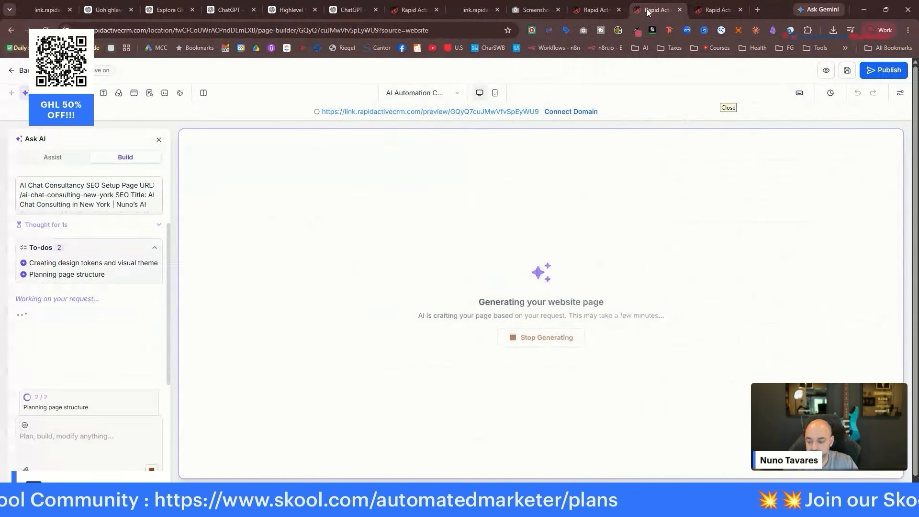
left_click(151, 470)
left_click(80, 263)
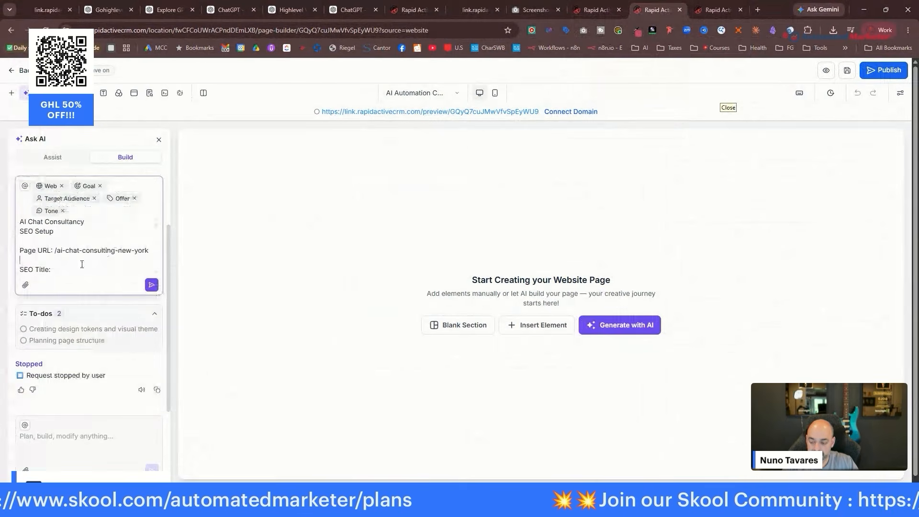
key("ctrl+a")
key("ctrl+c")
Paste the SEO prompt into AI Chat Consulting's Ask AI, attach the screenshot, and send it.
key("ctrl+shift+Tab")
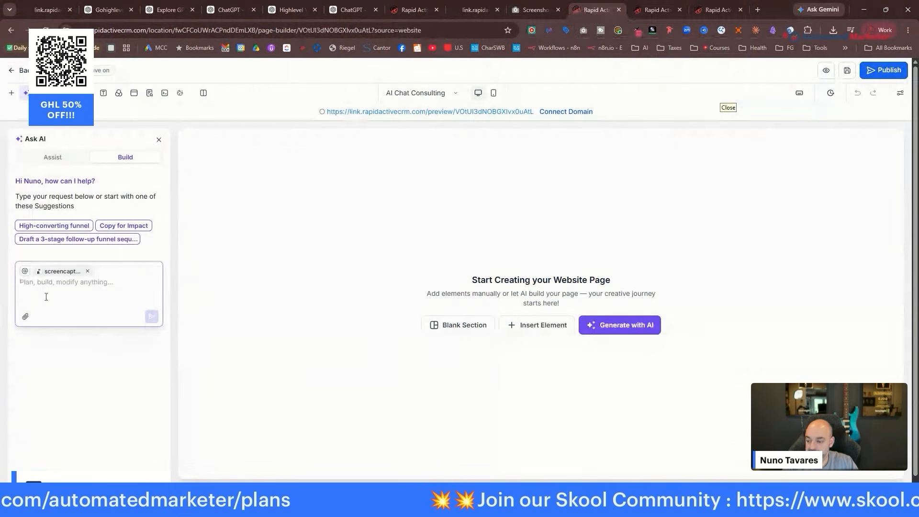
left_click(46, 283)
key("ctrl+v")
left_click(26, 370)
left_click(48, 362)
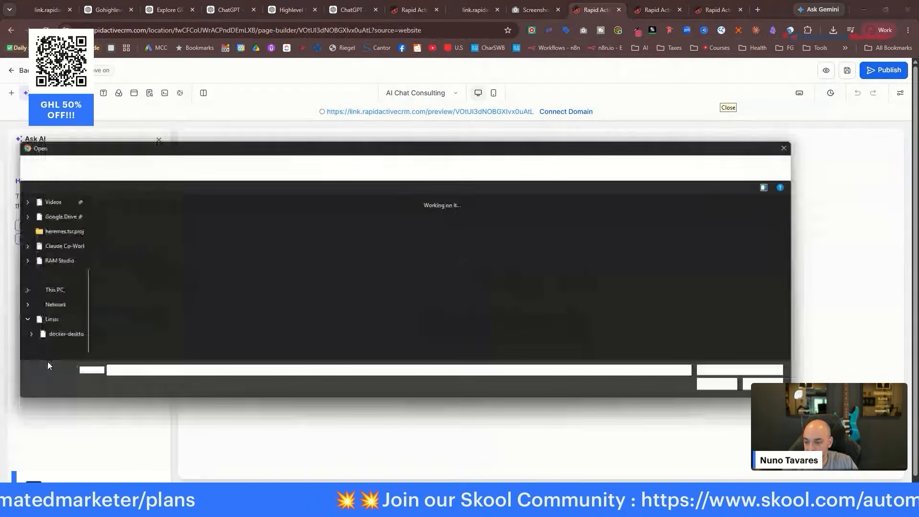
double_click(104, 227)
left_click(151, 387)
Check the builder tabs and clear the AI Automation page's pasted prompt.
left_click(412, 12)
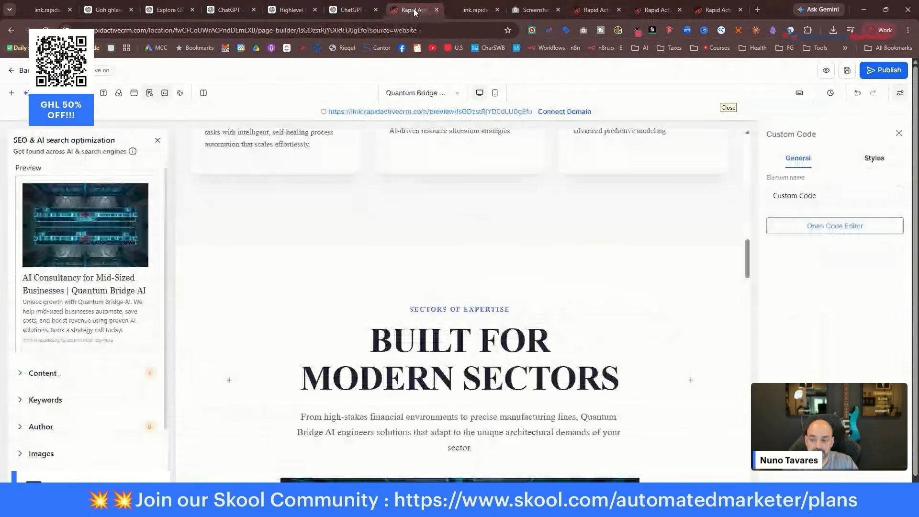
left_click(600, 10)
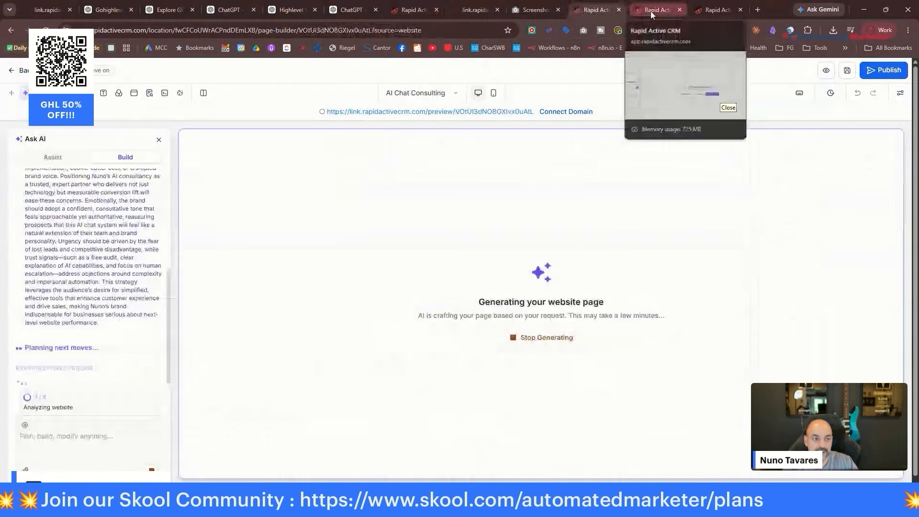
left_click(650, 11)
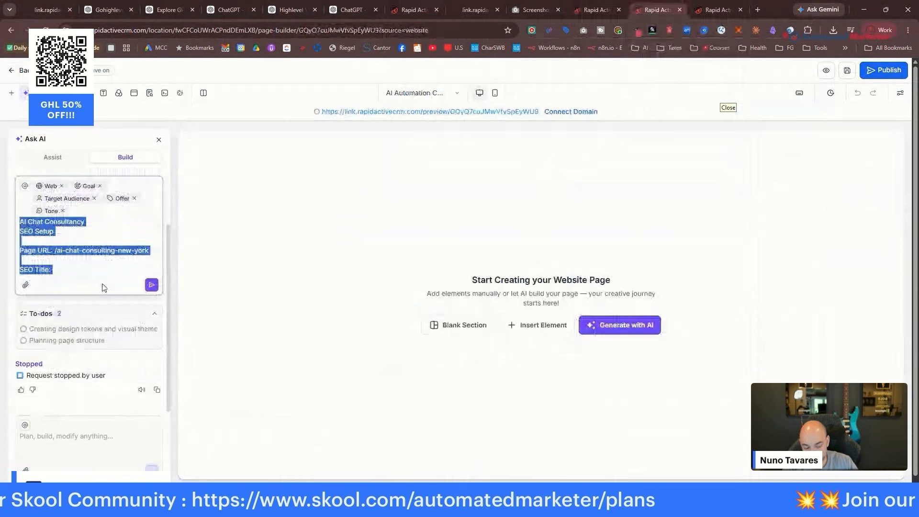
key("BackSpace")
key("BackSpace")
key("BackSpace")
key("BackSpace")
key("BackSpace")
key("BackSpace")
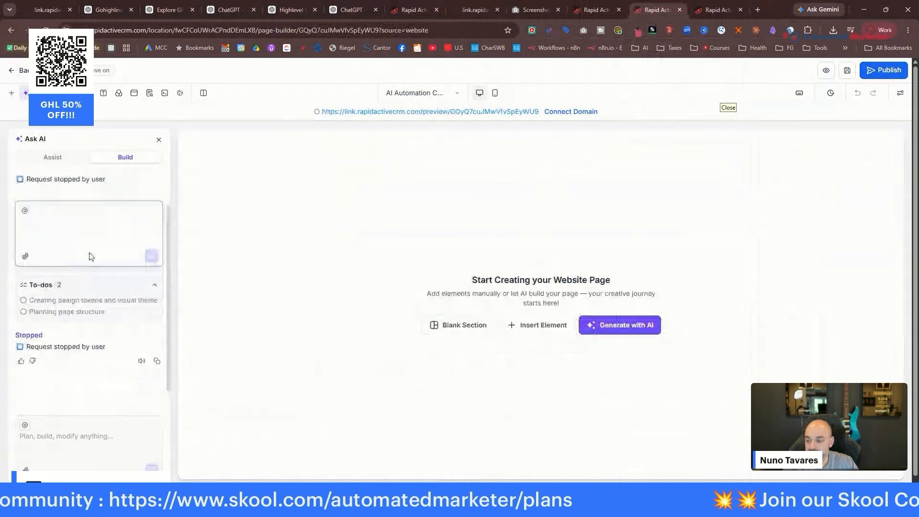
Copy the Page 3 AI Automation Consultancy brief from the ChatGPT conversation.
left_click(24, 259)
left_click(42, 271)
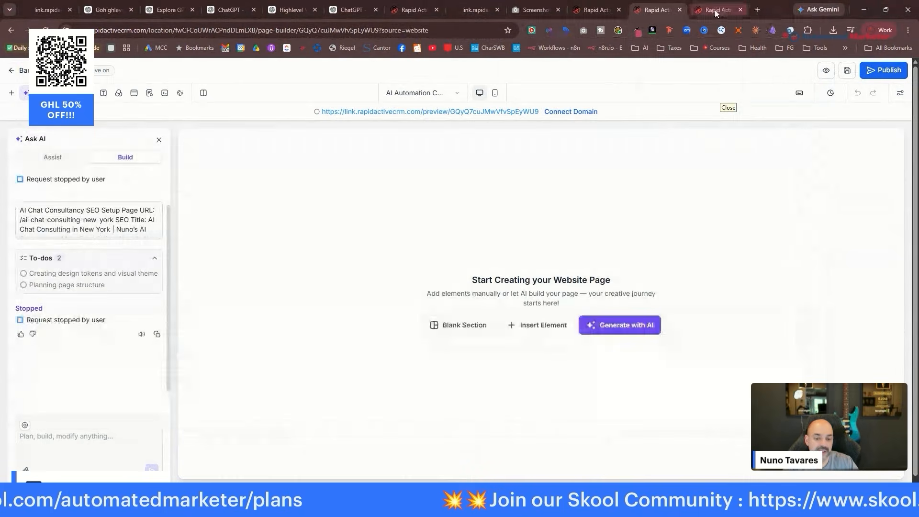
left_click(716, 10)
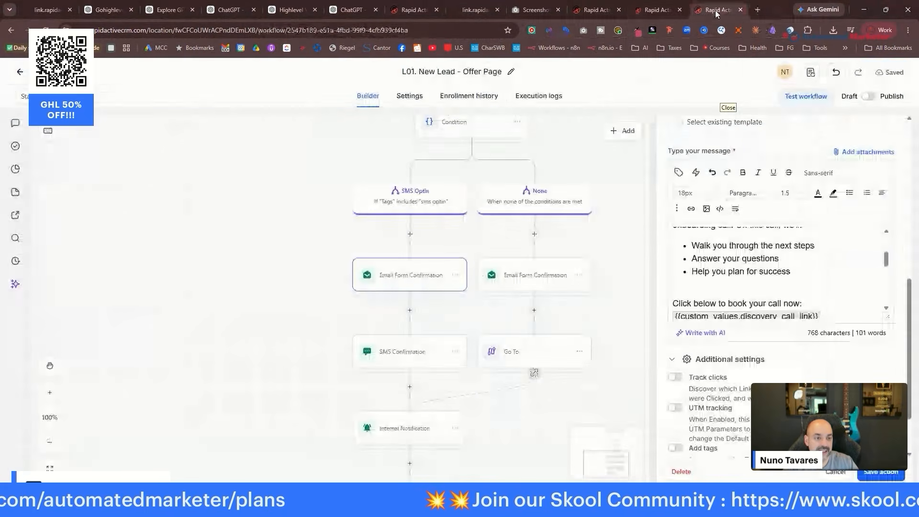
left_click(351, 10)
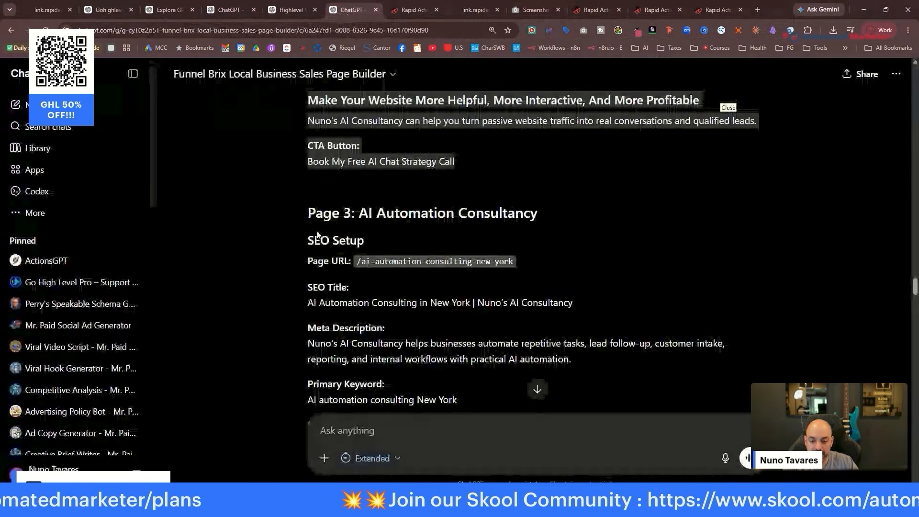
left_click_drag(307, 212, 597, 342)
scroll(750, 355, "down", 10)
scroll(742, 356, "down", 20)
Paste the brief into the AI Automation Ask AI box, attach the screenshot, and send it.
left_click(657, 10)
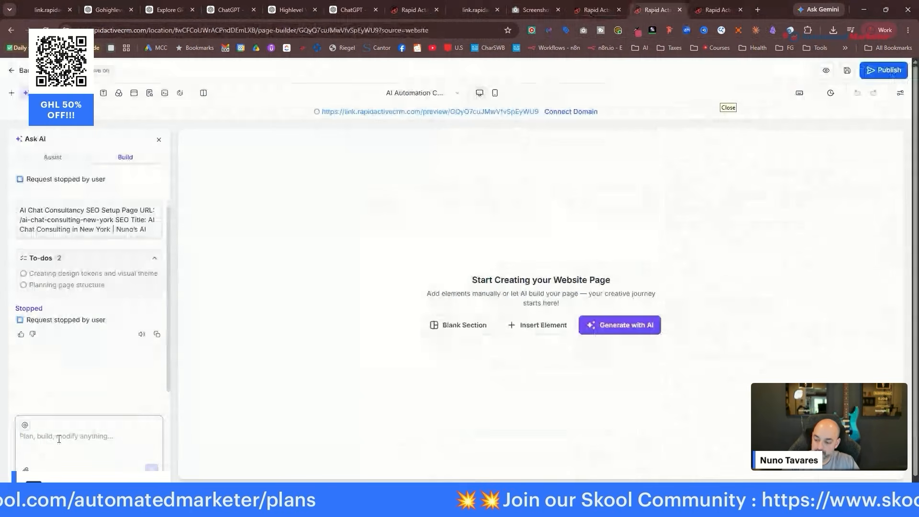
left_click(59, 439)
key("ctrl+v")
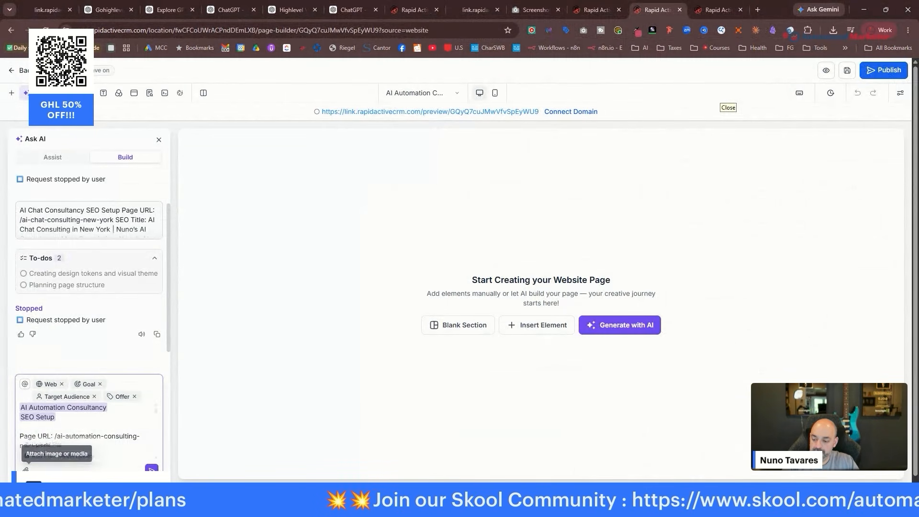
left_click(26, 469)
left_click(72, 443)
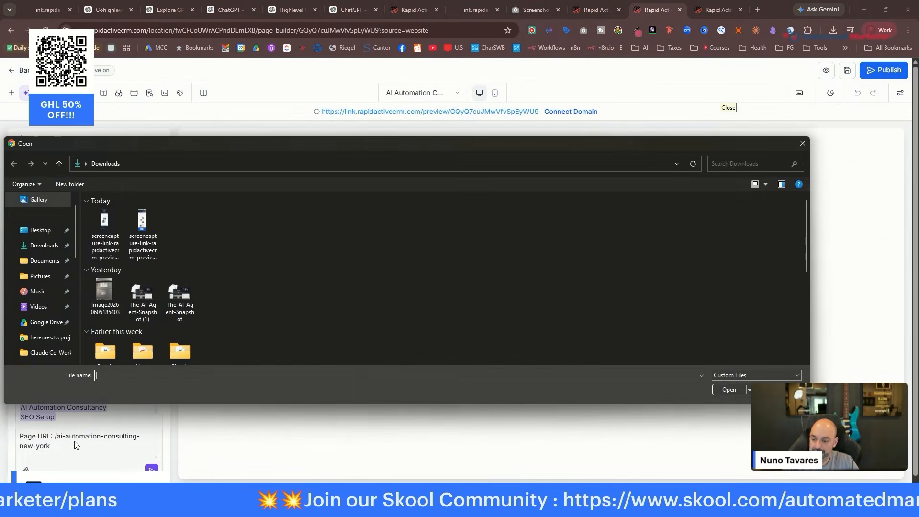
double_click(102, 220)
left_click(152, 469)
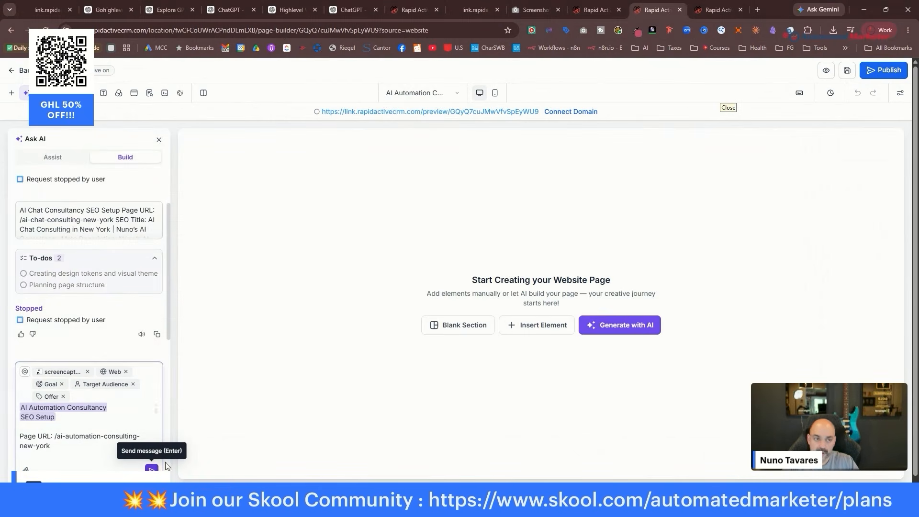
left_click(609, 12)
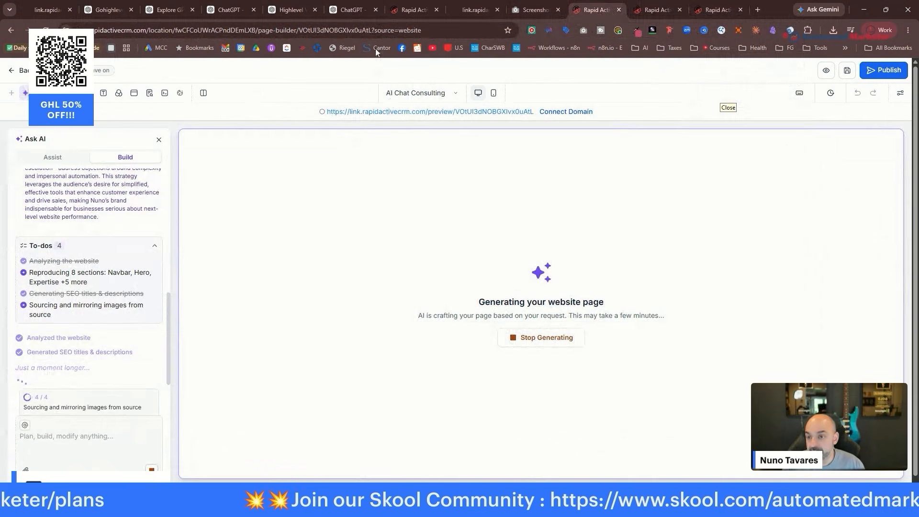
Group the builder tabs, check generation progress, and duplicate the L01 workflow tab.
left_click(716, 11)
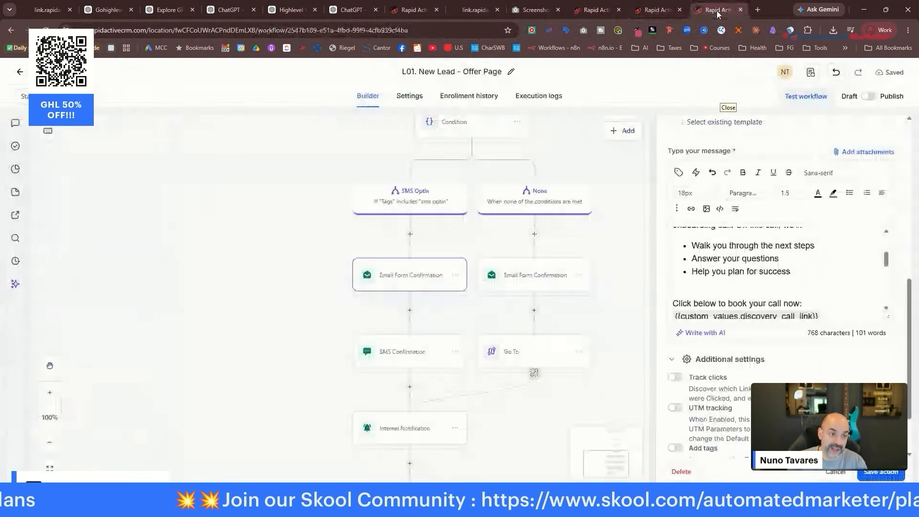
left_click(594, 10)
left_click_drag(423, 10, 537, 15)
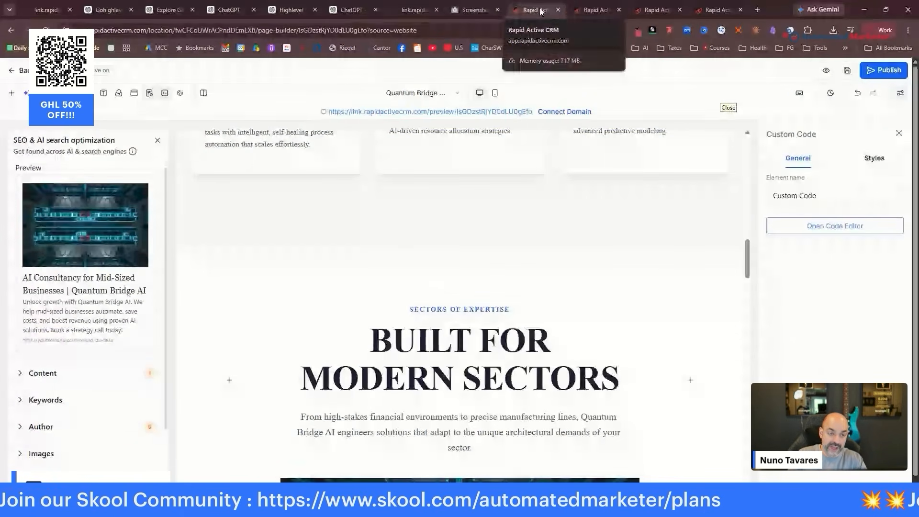
left_click(596, 11)
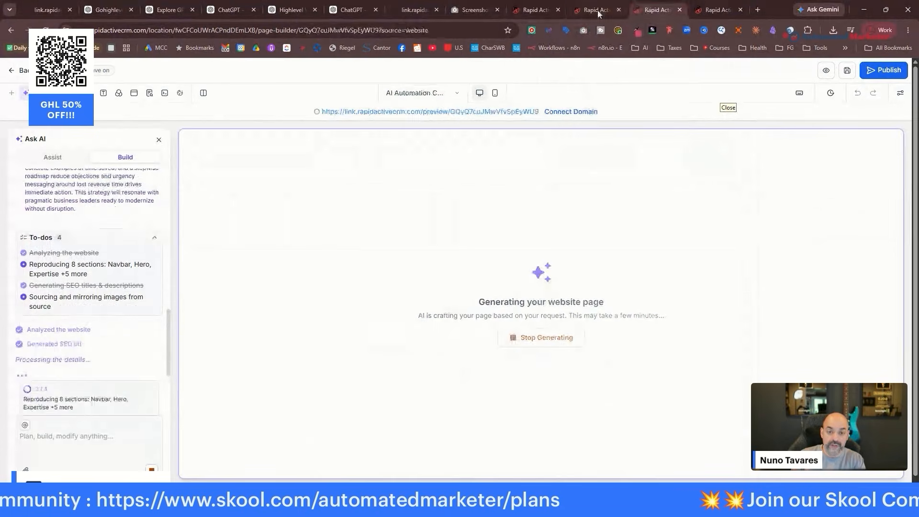
left_click(713, 10)
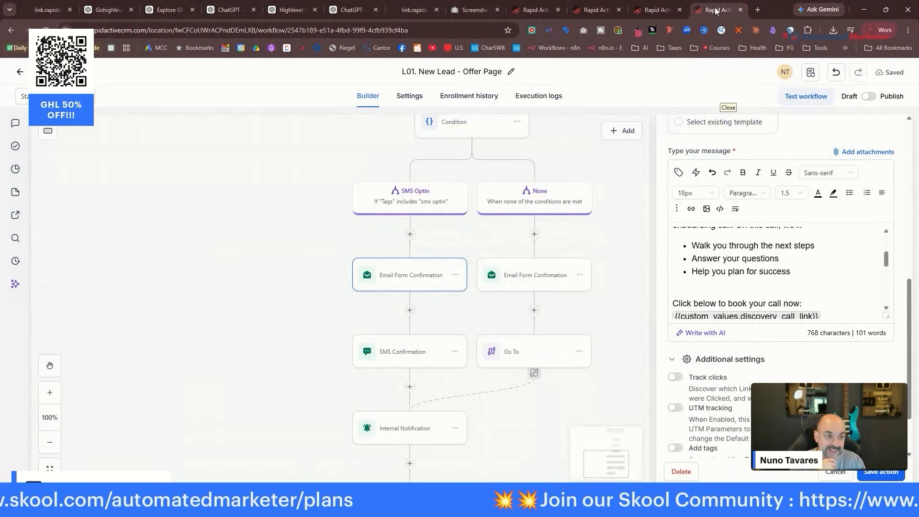
right_click(717, 11)
left_click(766, 101)
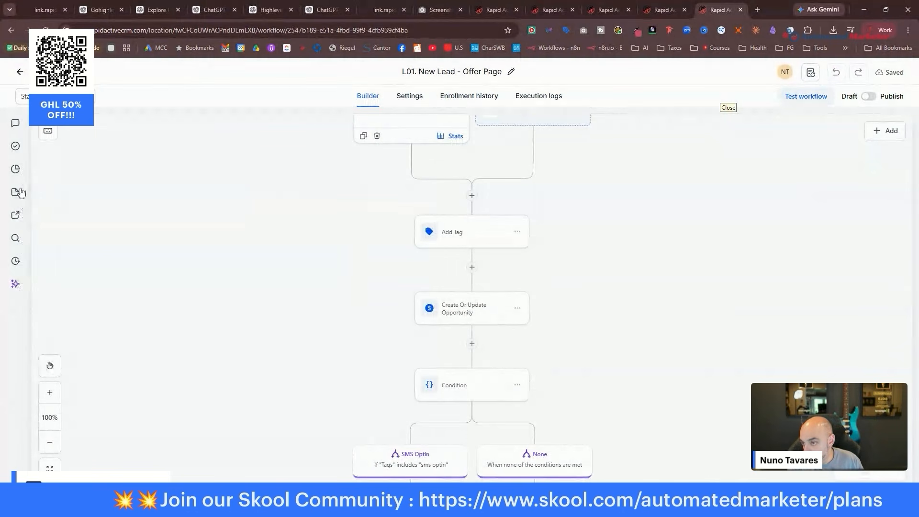
From the domain settings, connect the ai.nunoscompany.com subdomain for websites and funnels.
left_click(21, 74)
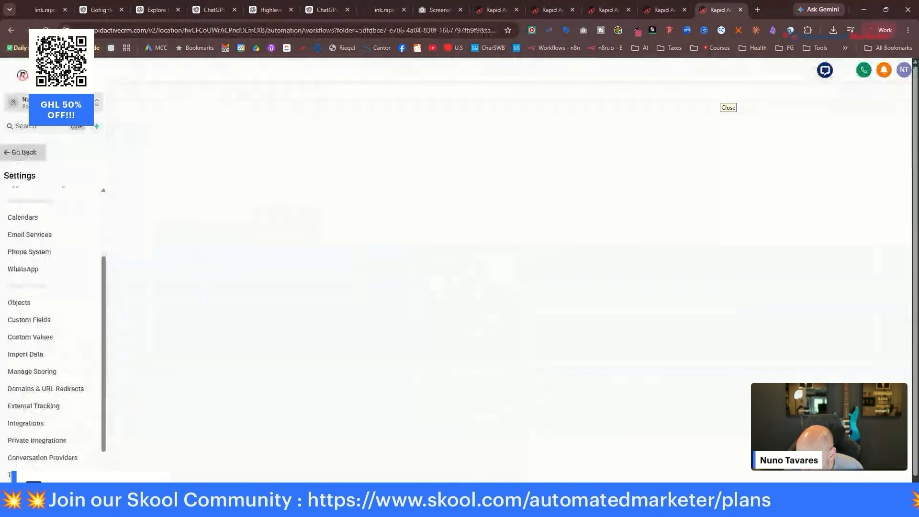
scroll(67, 311, "down", 3)
left_click(59, 343)
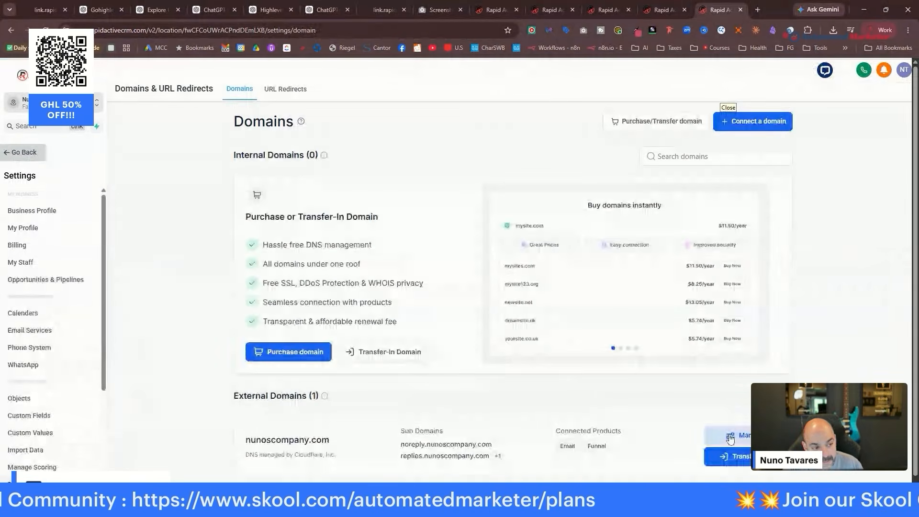
left_click(731, 438)
left_click(763, 190)
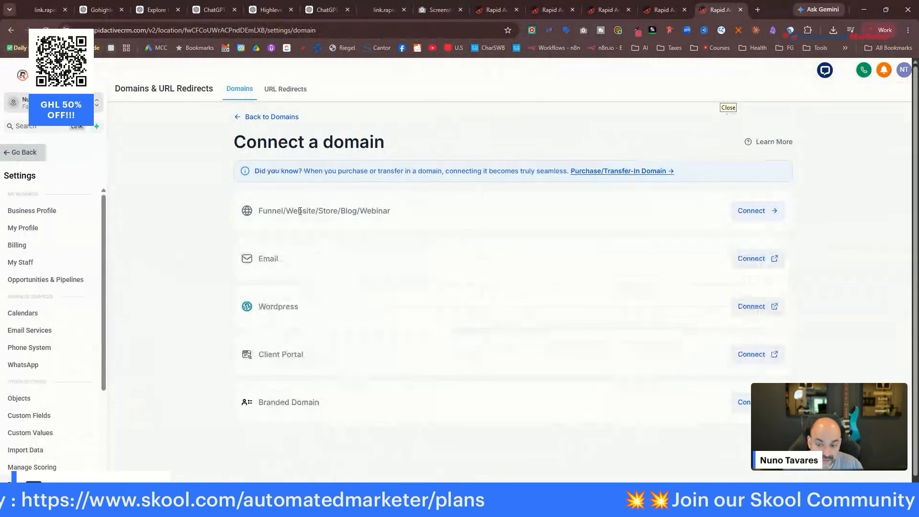
left_click(751, 210)
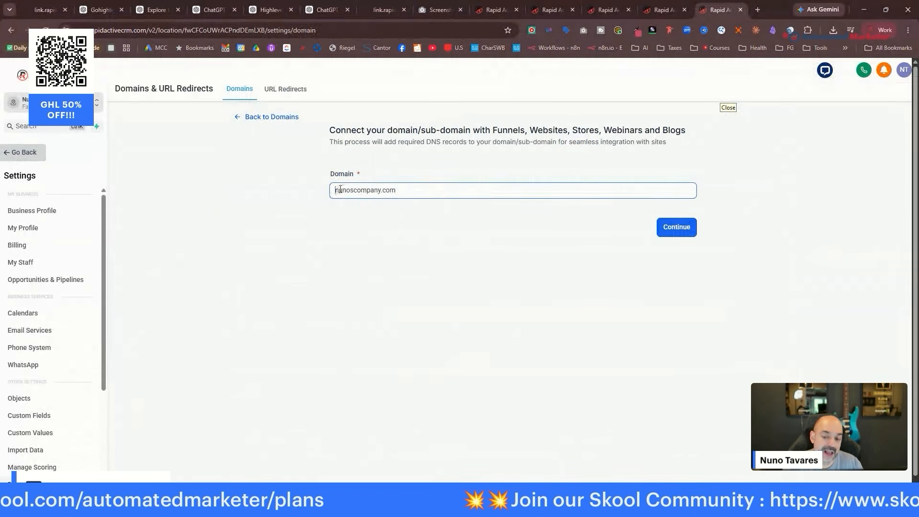
type("ai")
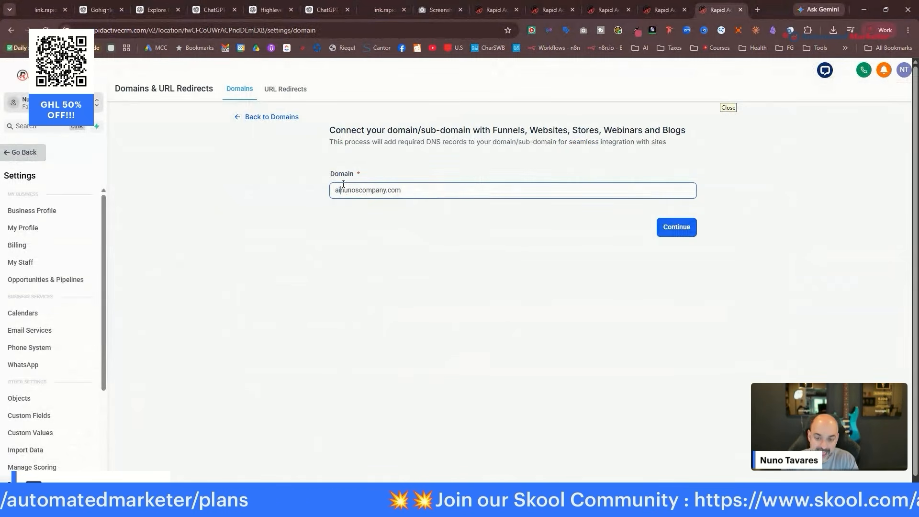
type(".")
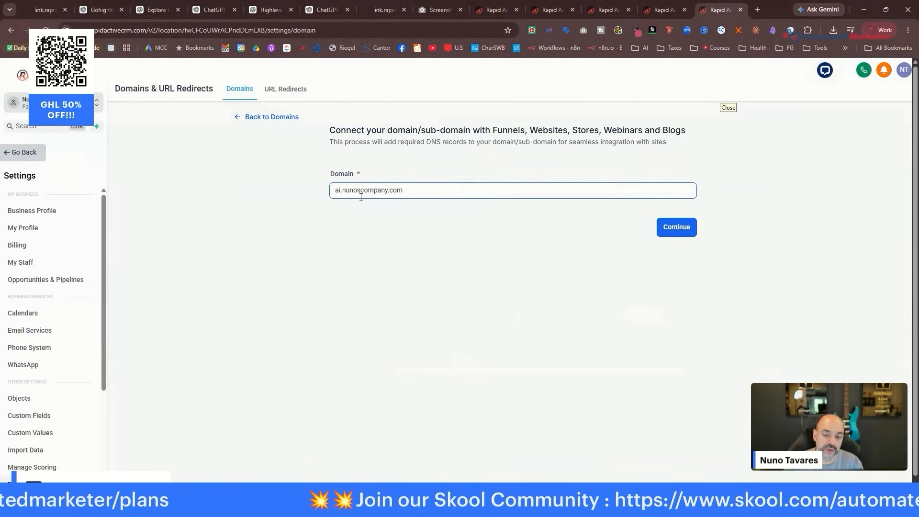
left_click(679, 230)
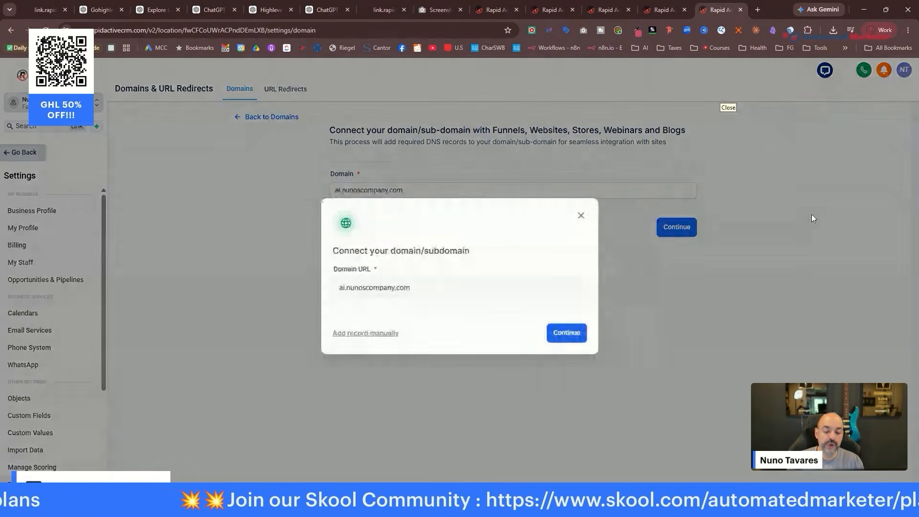
left_click(567, 334)
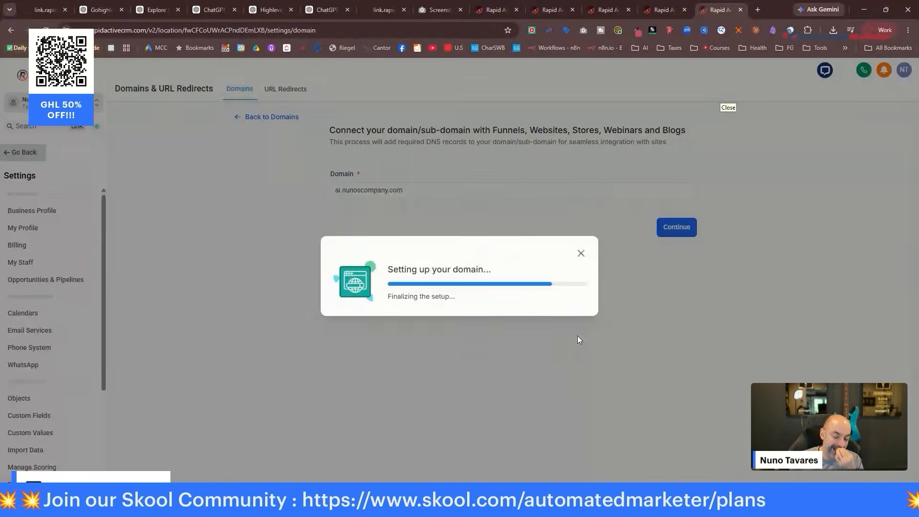
Authorize the DNS records for ai.nunoscompany.com in Cloudflare.
left_click(572, 355)
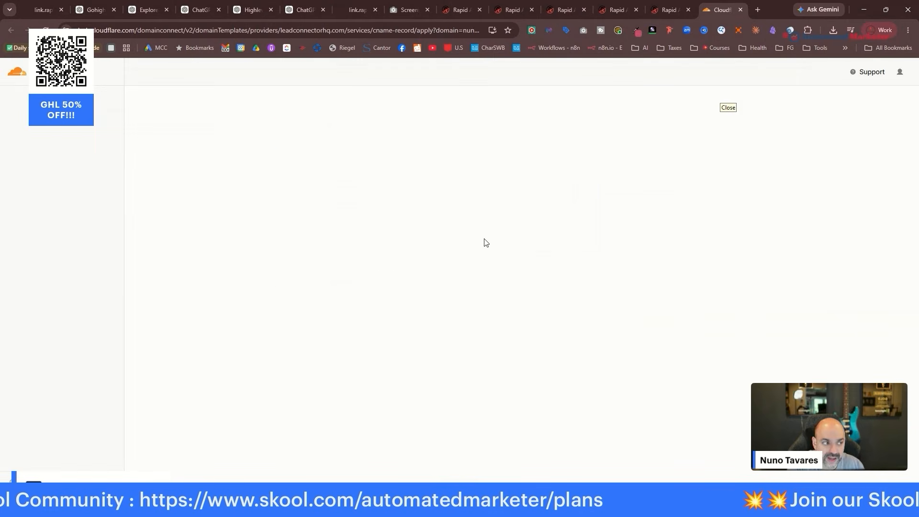
left_click(347, 301)
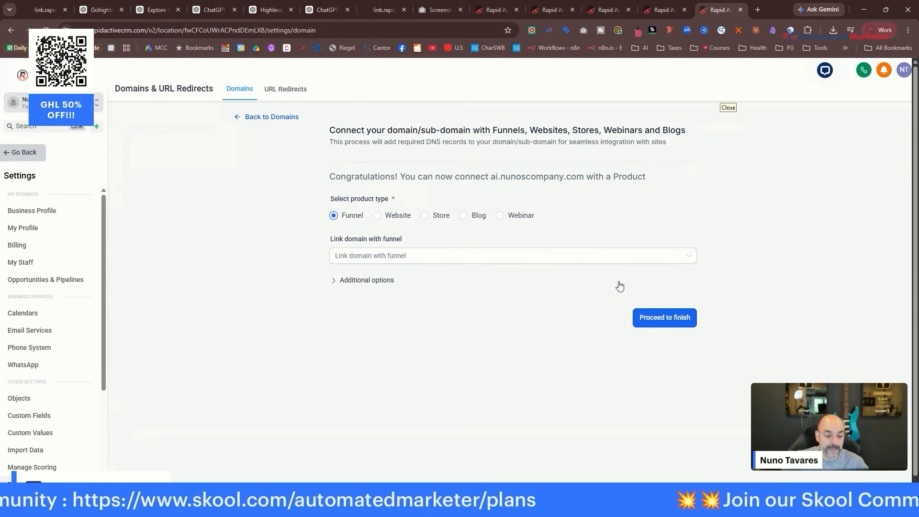
Finish the domain connection and open the Nuno's Company Ai Consultant website.
left_click(664, 318)
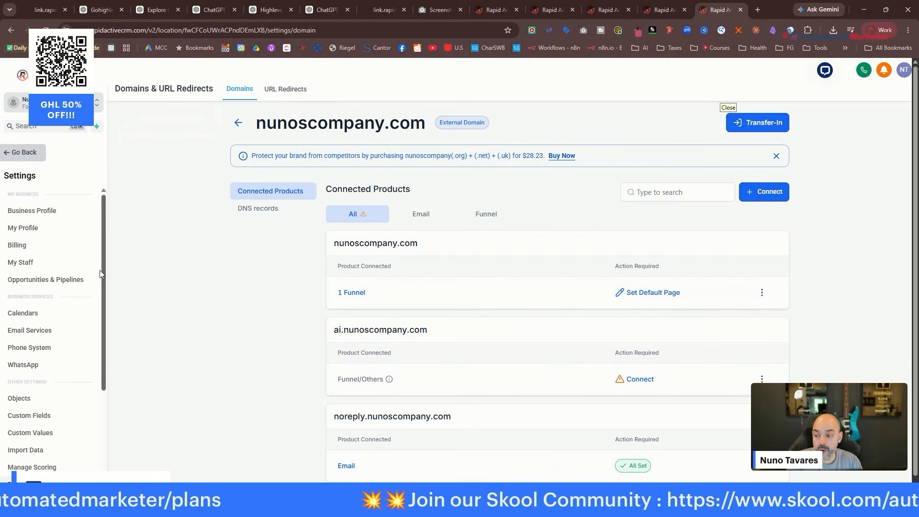
left_click(23, 152)
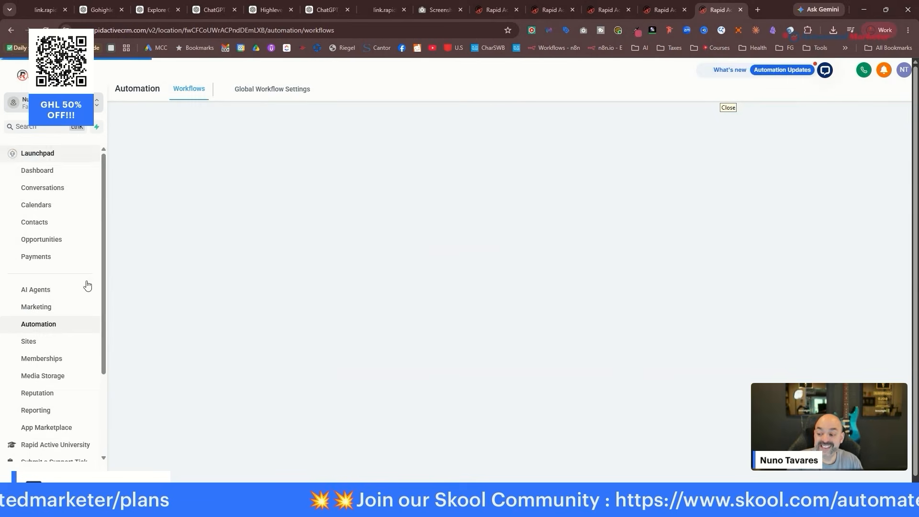
left_click(34, 341)
left_click(204, 90)
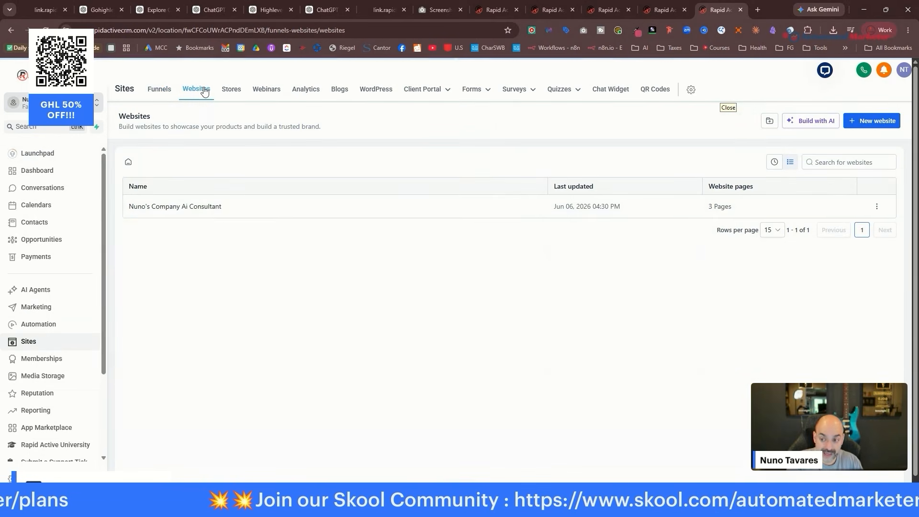
left_click(178, 209)
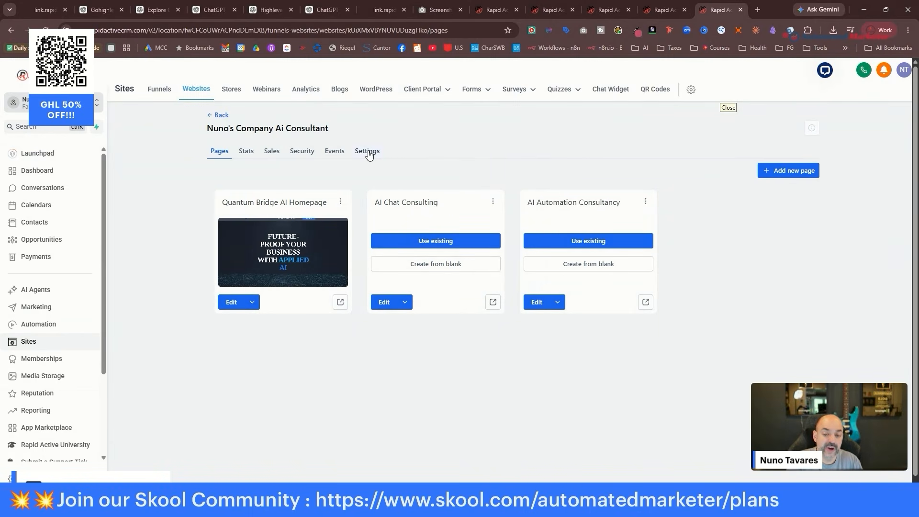
Set the website's domain to ai.nunoscompany.com in Settings, then go back to Pages.
left_click(367, 152)
left_click(481, 242)
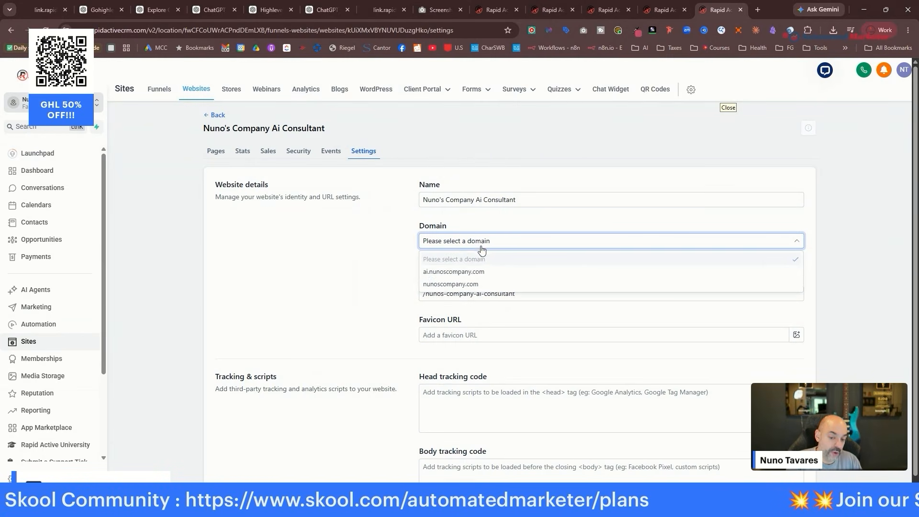
left_click(479, 272)
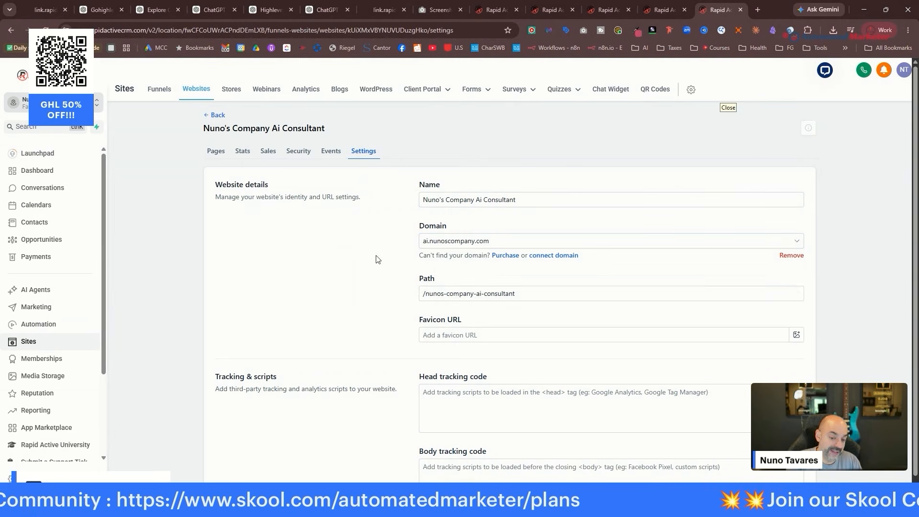
left_click(534, 297)
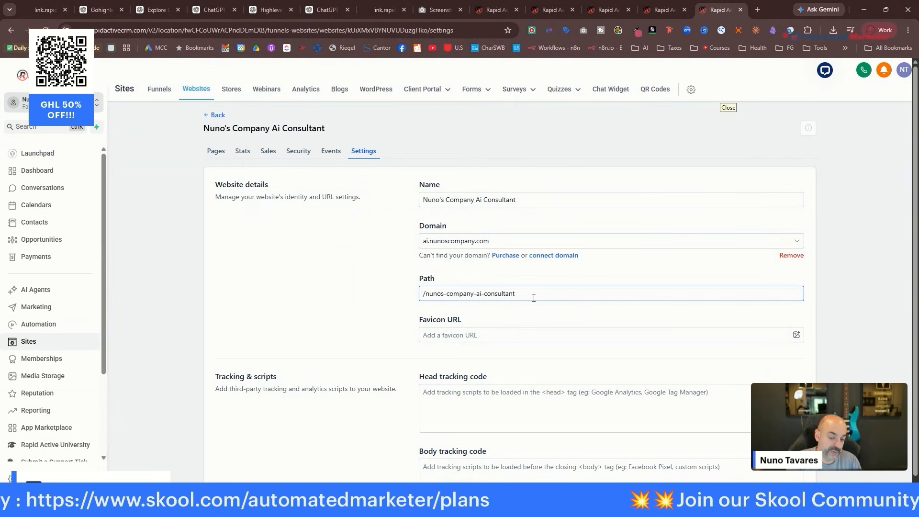
scroll(533, 297, "down", 8)
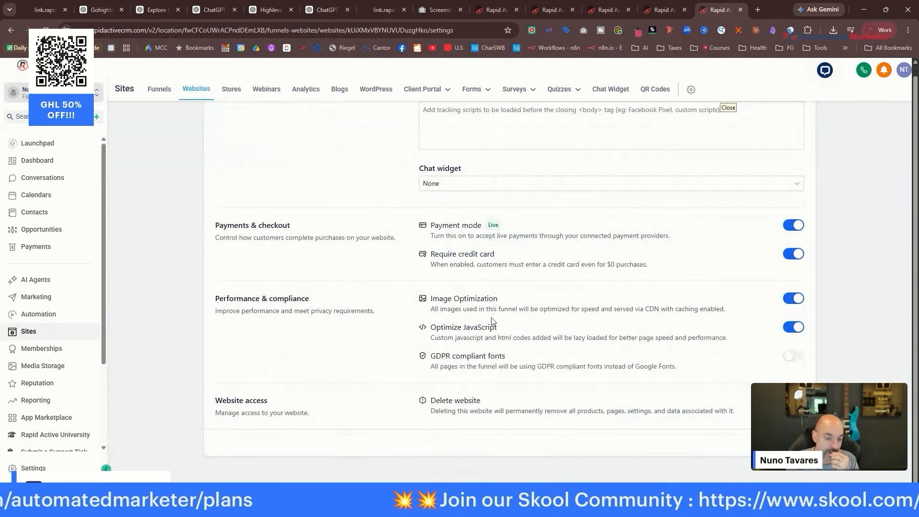
key("alt+Left")
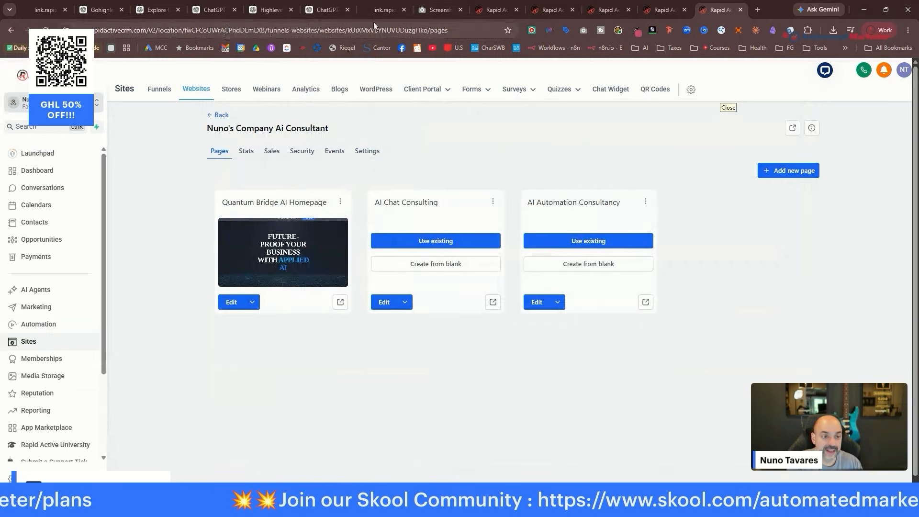
Preview the live homepage on ai.nunoscompany.com in a new tab and scroll through it.
left_click(560, 9)
left_click(605, 10)
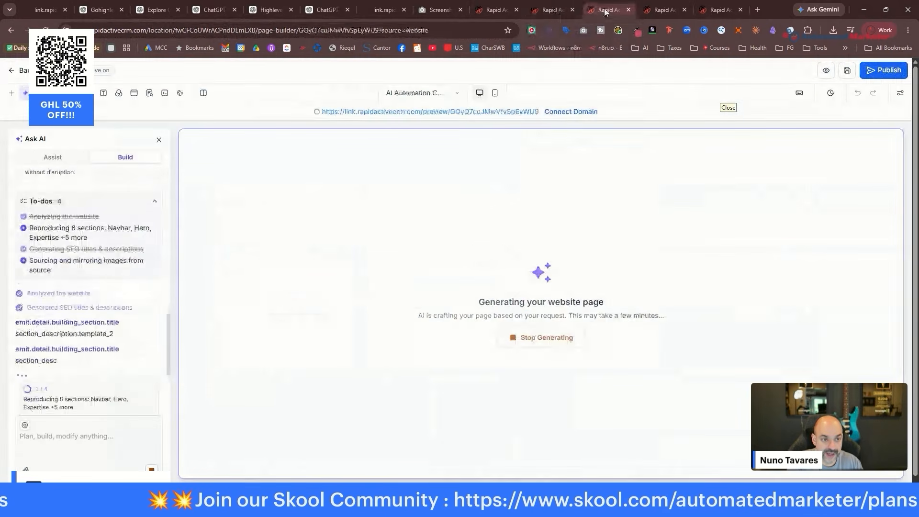
left_click(658, 10)
left_click(718, 10)
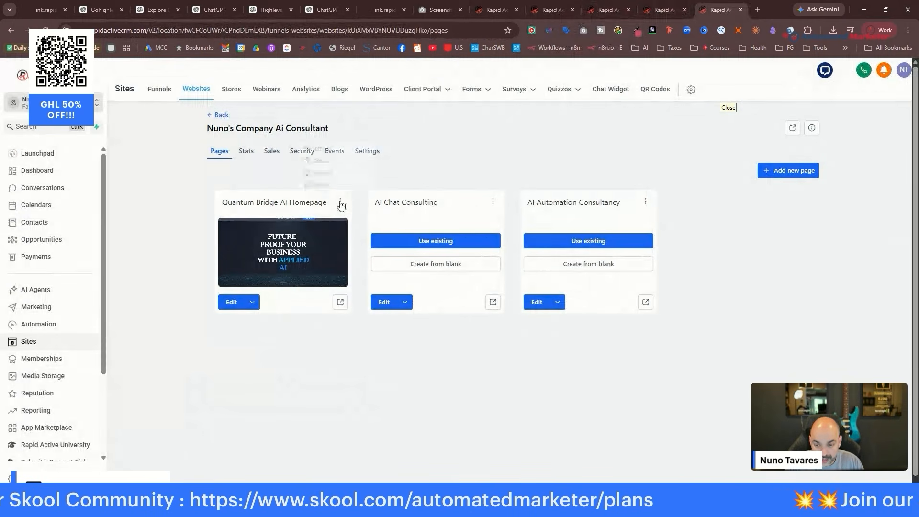
left_click(340, 303)
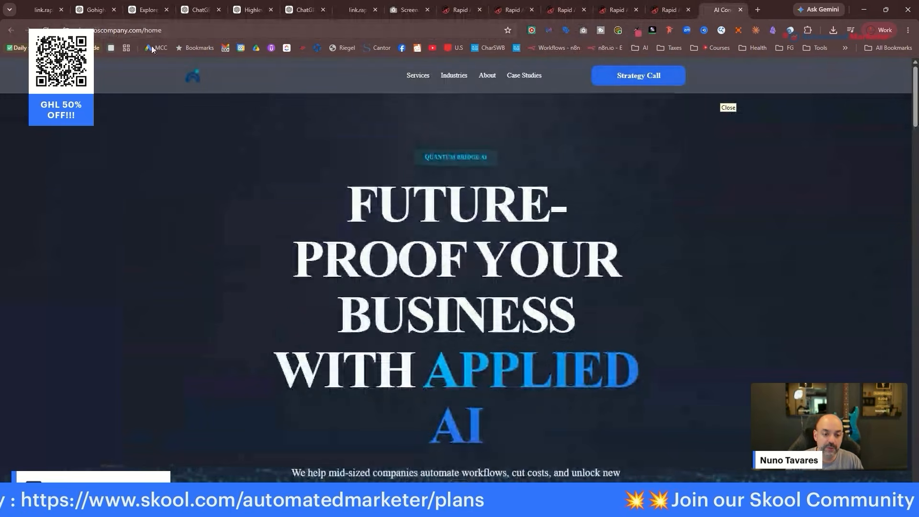
scroll(698, 216, "down", 10)
scroll(698, 224, "down", 5)
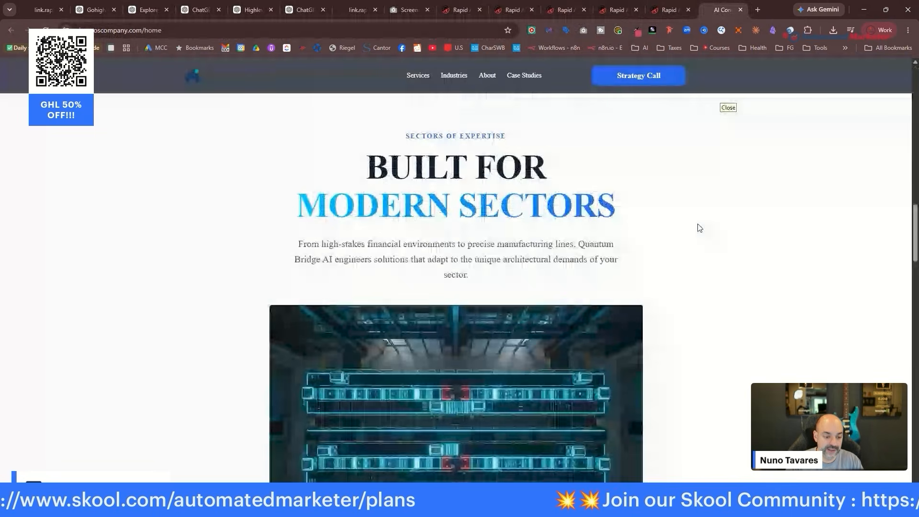
scroll(697, 239, "down", 5)
scroll(692, 251, "down", 15)
scroll(691, 249, "up", 10)
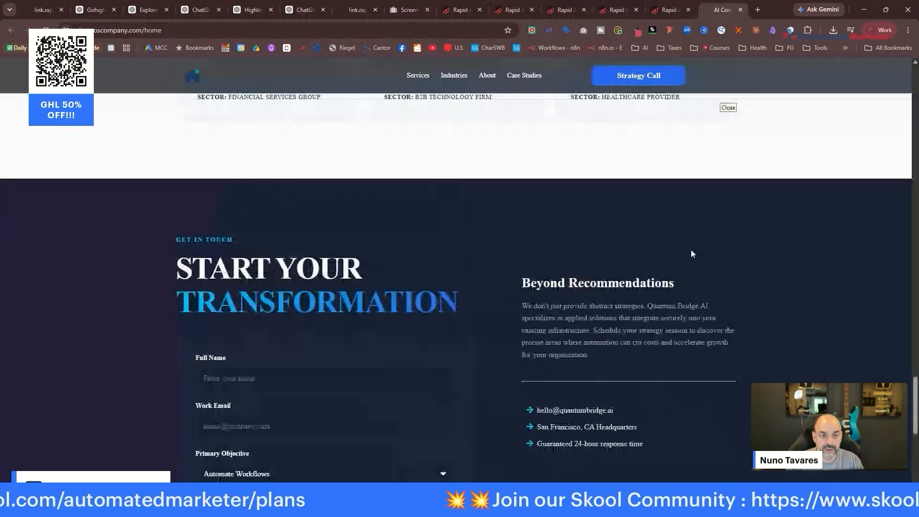
Switch back to the Quantum Bridge AI Homepage builder tab.
left_click(555, 13)
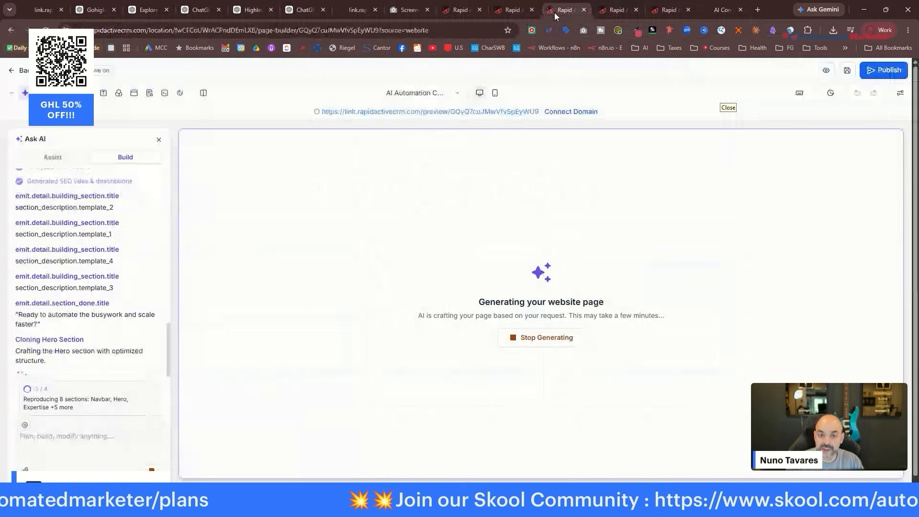
left_click(468, 12)
scroll(459, 297, "down", 10)
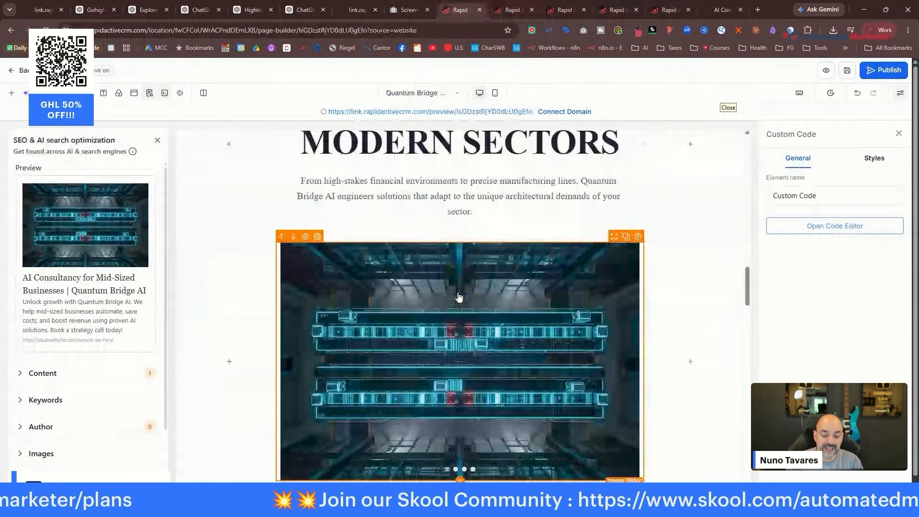
scroll(490, 333, "up", 15)
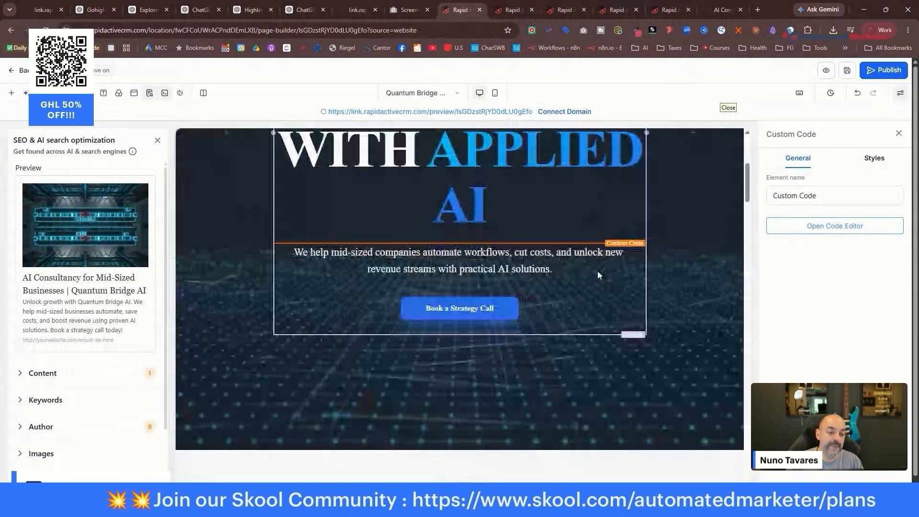
scroll(597, 271, "up", 5)
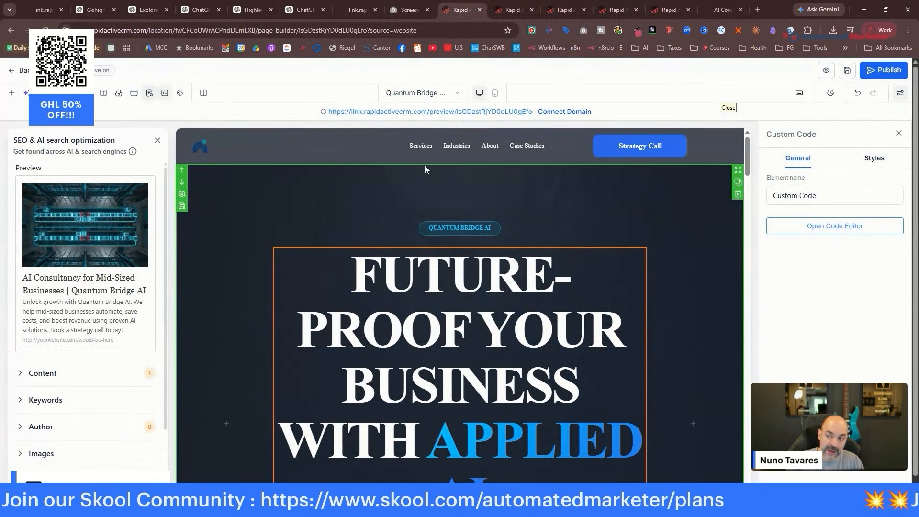
Reload the page builder and open the homepage's exit popup for editing.
left_click(133, 95)
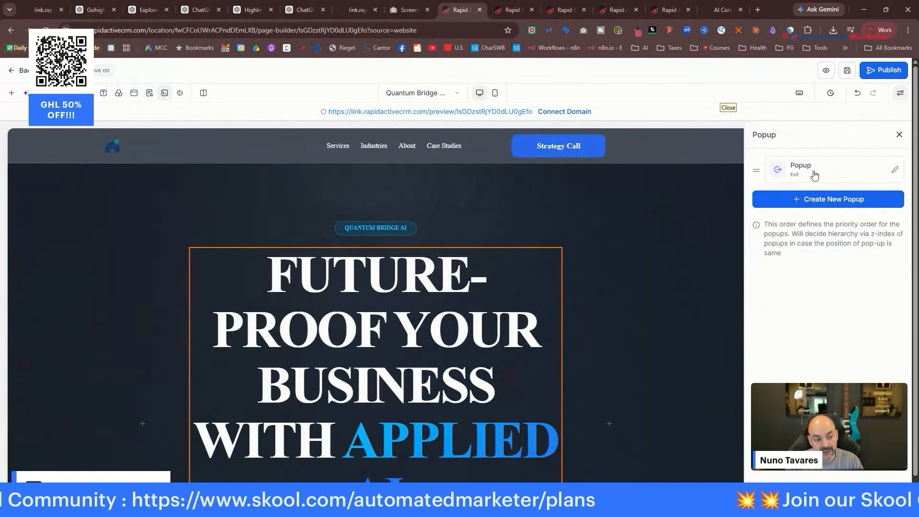
left_click(896, 172)
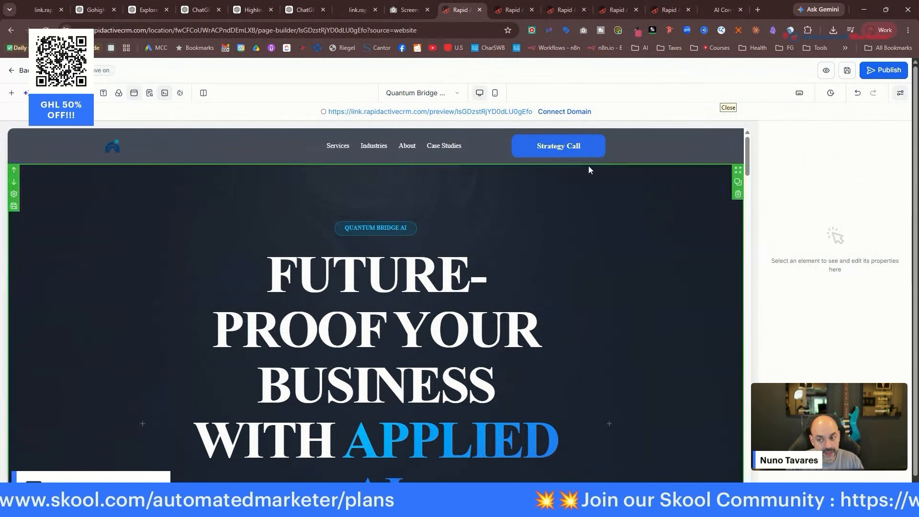
left_click(134, 93)
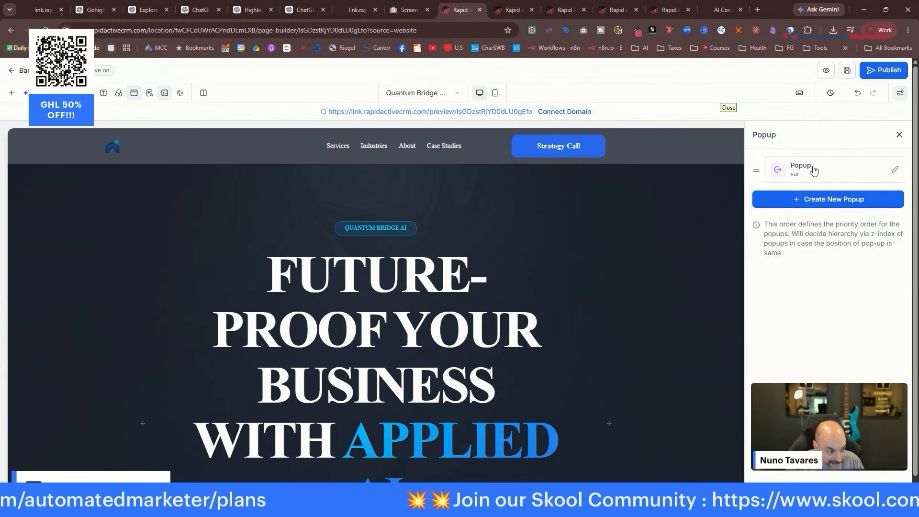
left_click(895, 173)
left_click(134, 92)
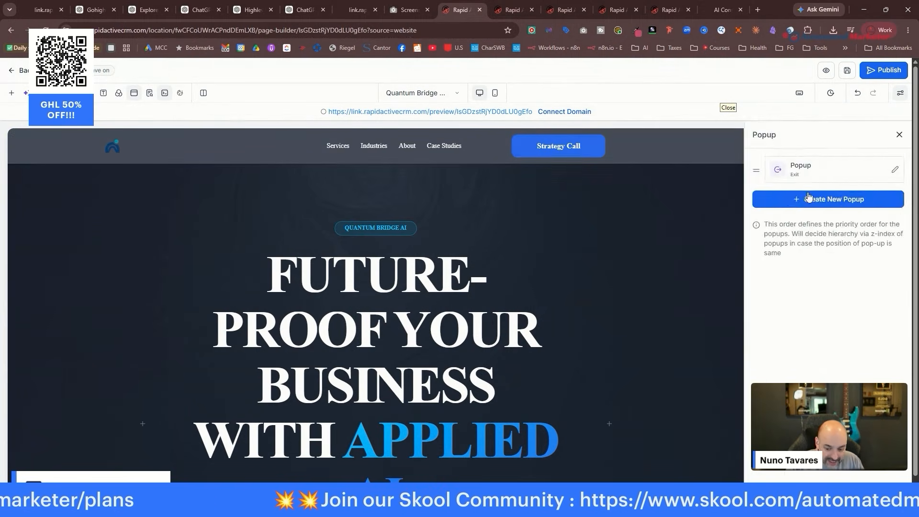
left_click(809, 175)
scroll(429, 205, "down", 4)
left_click(46, 30)
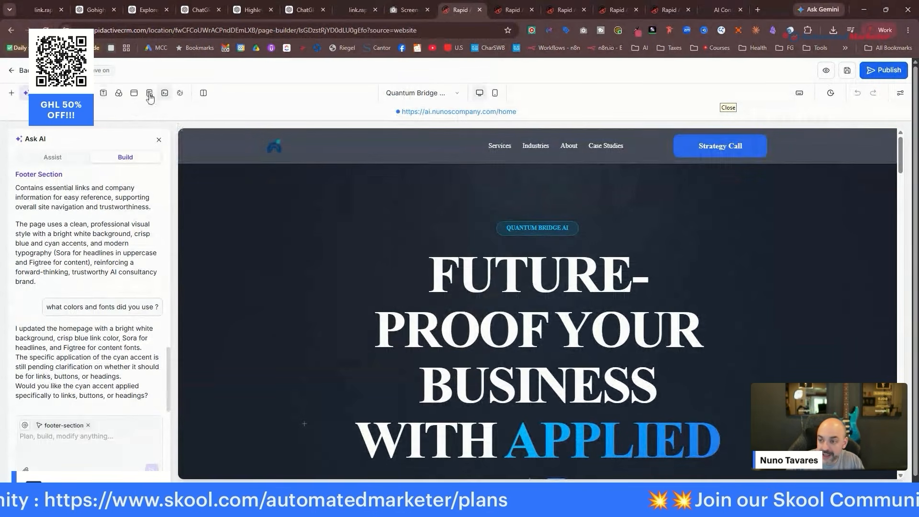
left_click(134, 93)
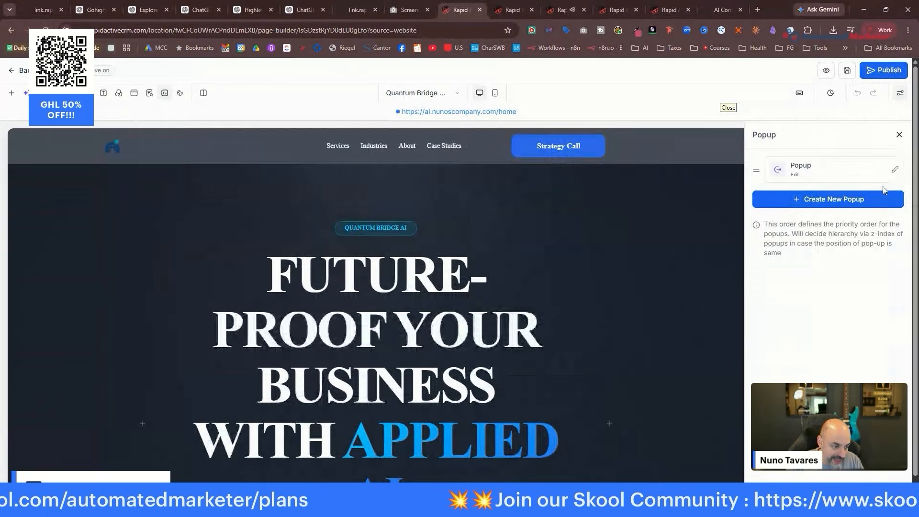
left_click(892, 175)
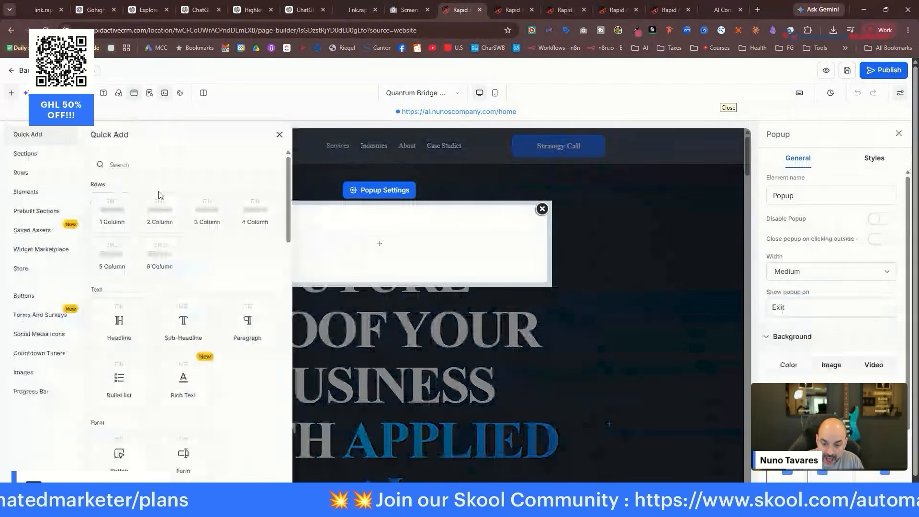
Add a one-column row with a sub-headline reading 'Book Your Free Ai Strategy Call Here'.
left_click(113, 210)
left_click(369, 253)
left_click(182, 320)
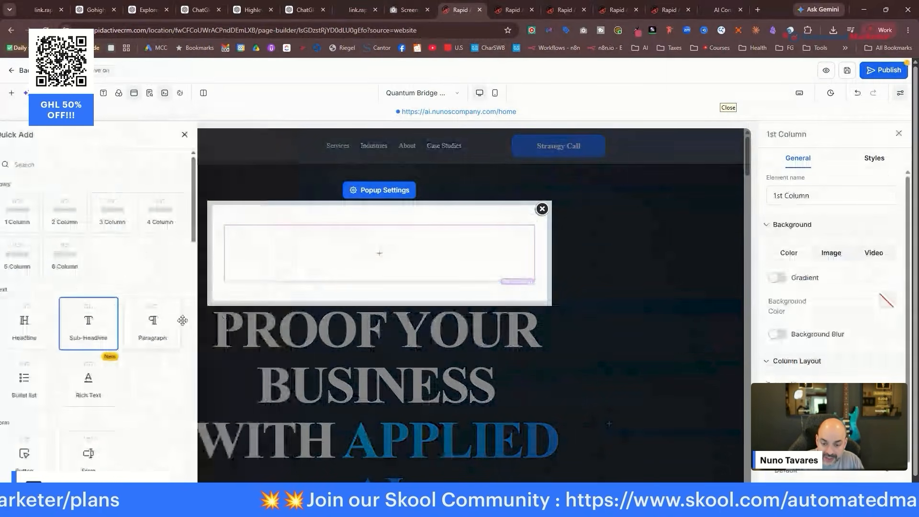
left_click(377, 253)
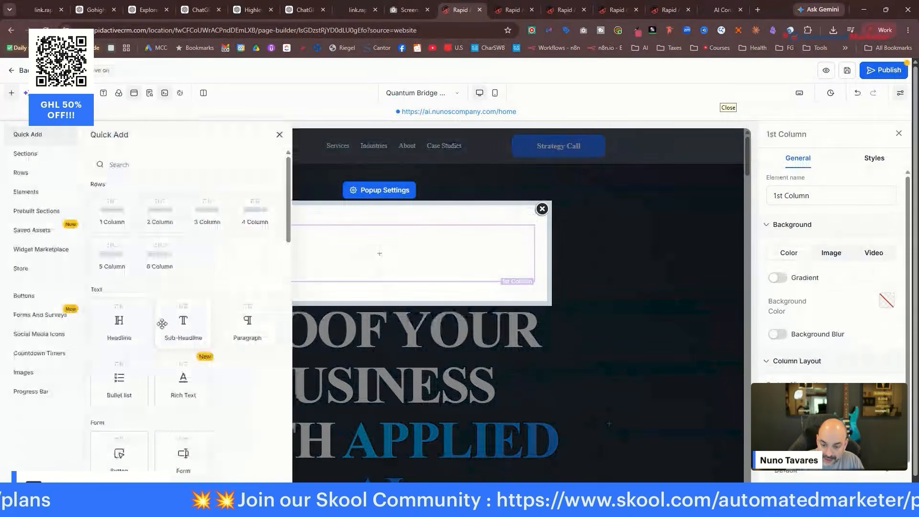
left_click(183, 322)
type("Book Your Free Ai ")
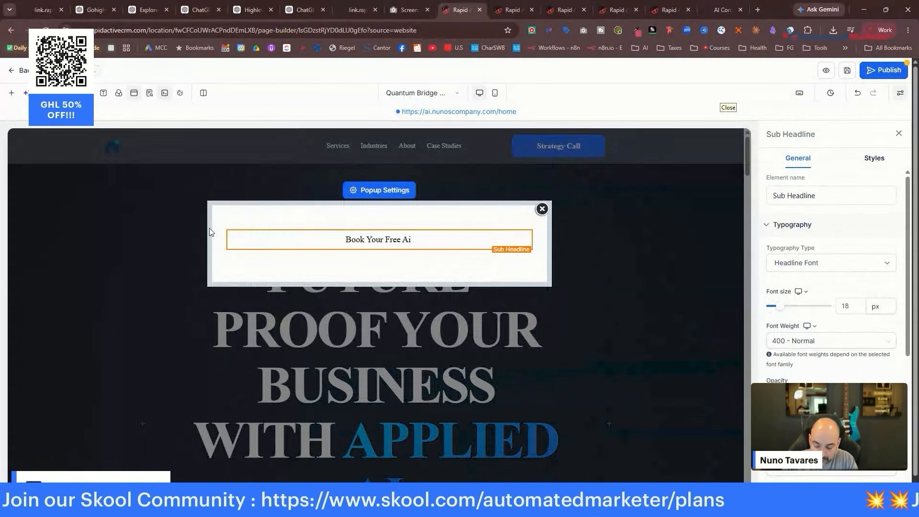
type("Strategy Call Here")
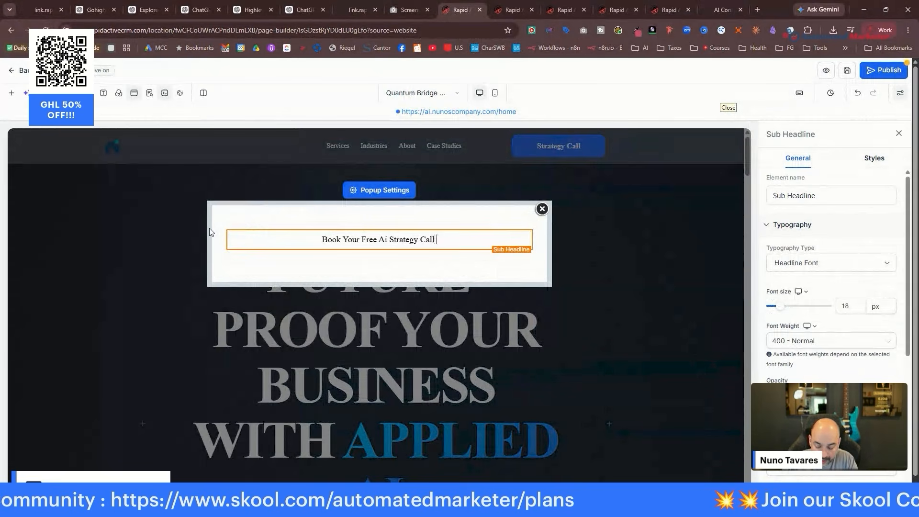
left_click(380, 250)
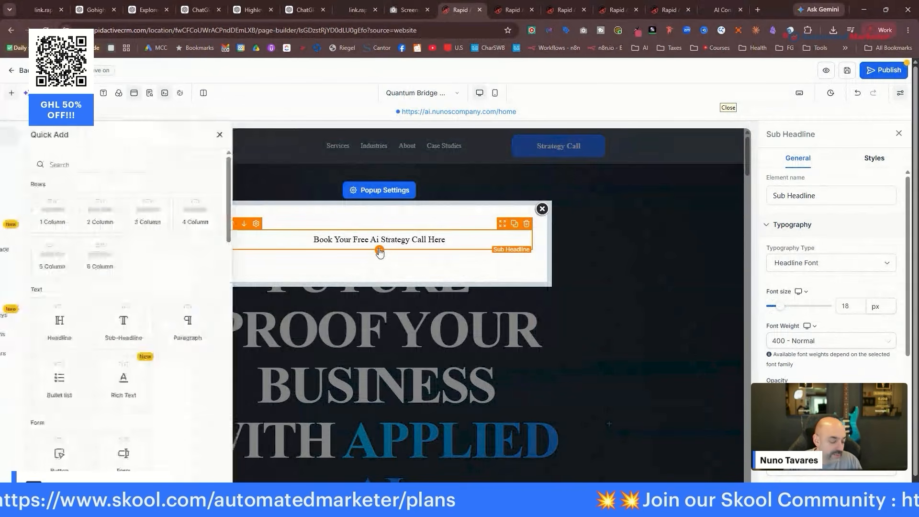
scroll(213, 295, "down", 10)
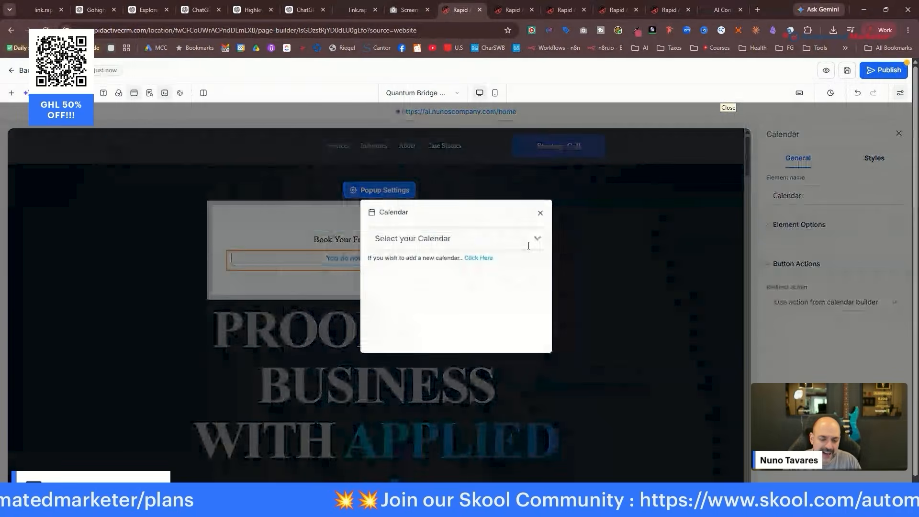
Replace the calendar with the '03. Local Business: Ai Consultation' form.
left_click(541, 214)
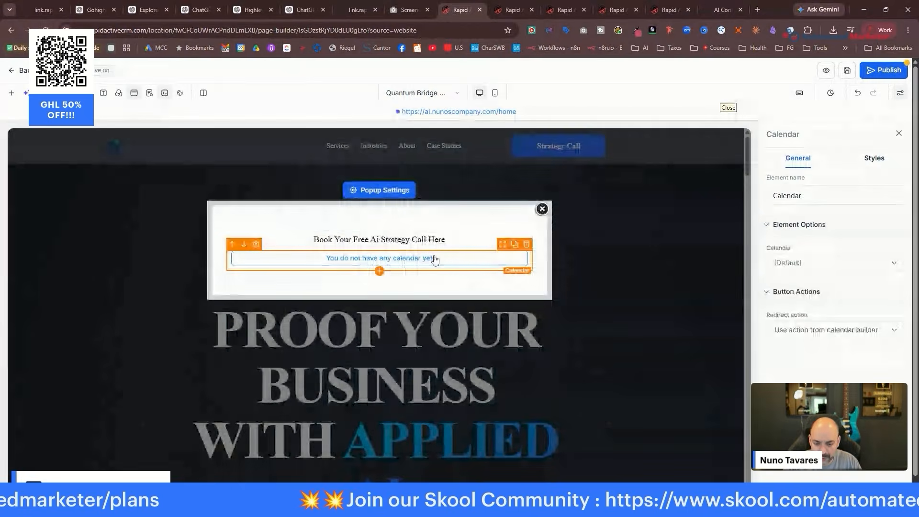
left_click(526, 245)
left_click(378, 245)
left_click(379, 250)
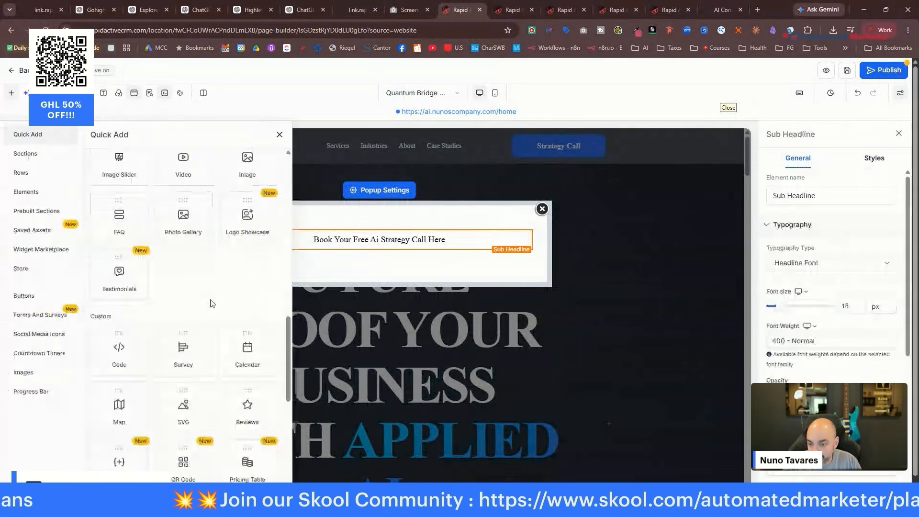
scroll(211, 299, "up", 2)
scroll(210, 299, "up", 9)
left_click_drag(182, 350, 376, 262)
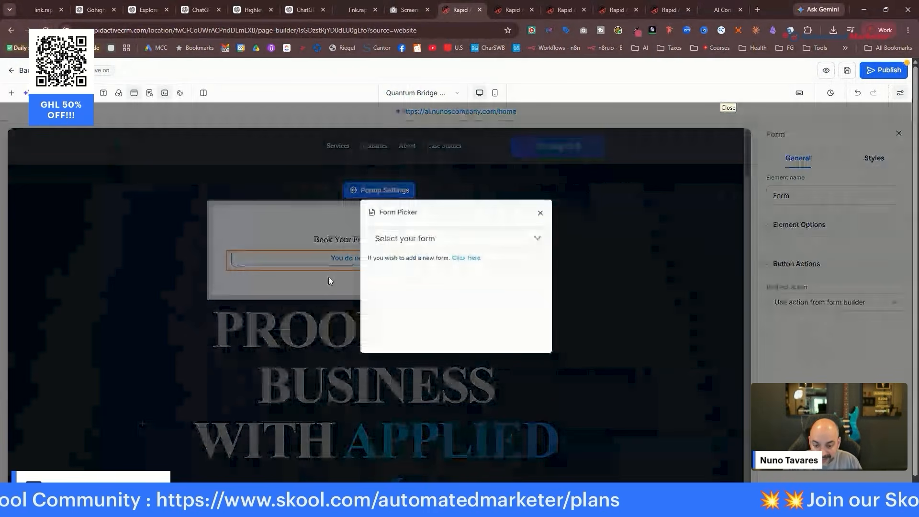
left_click(493, 240)
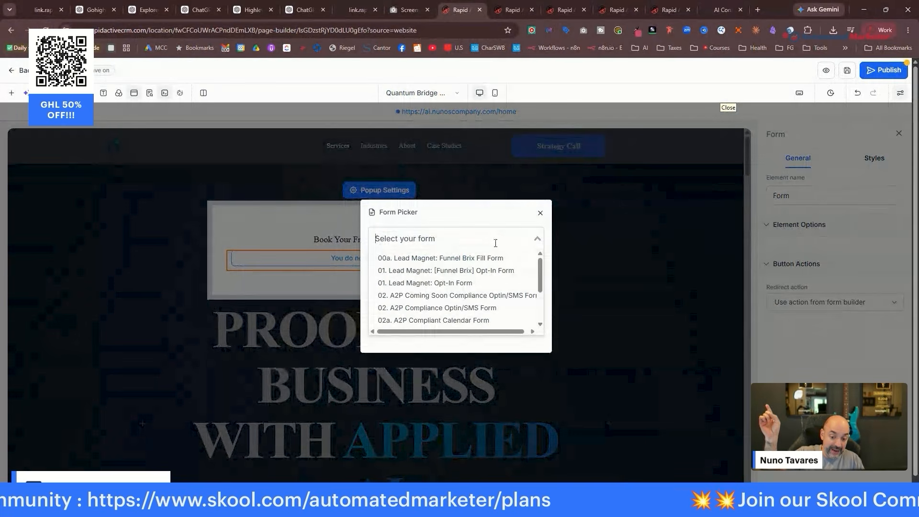
scroll(475, 259, "down", 2)
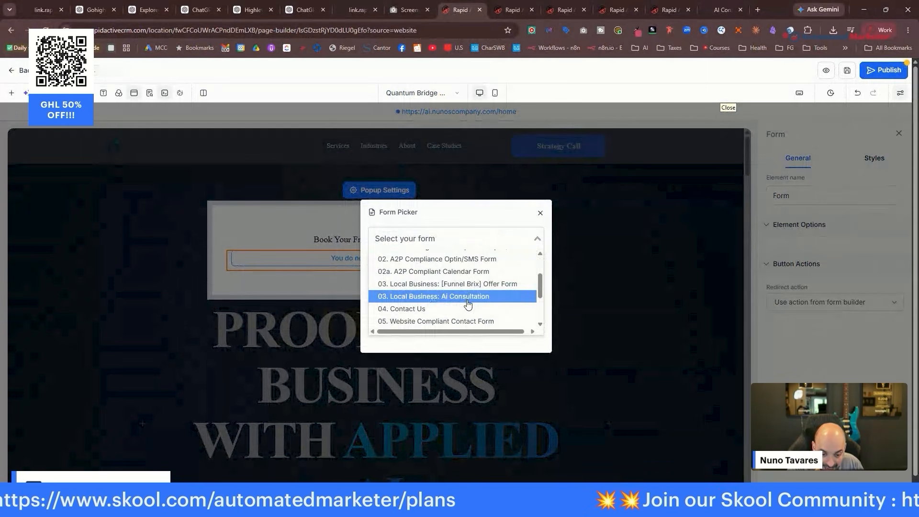
left_click(458, 298)
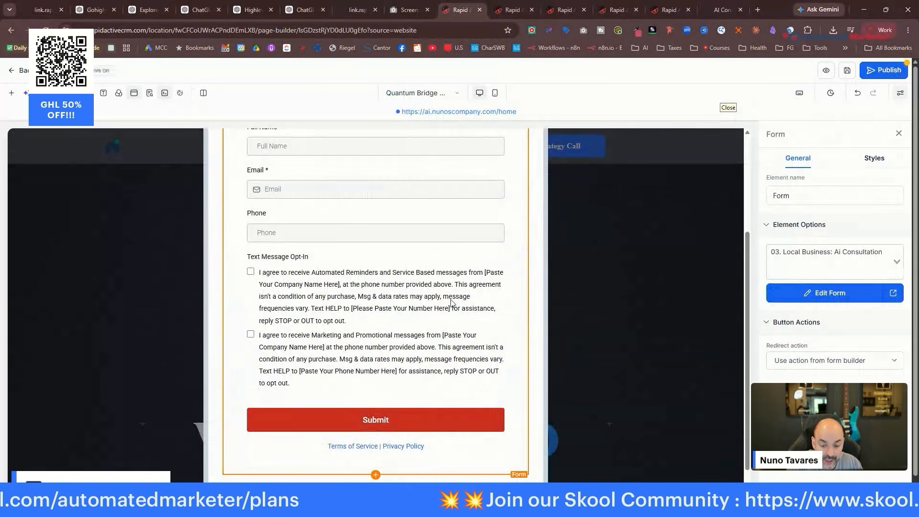
left_click(855, 367)
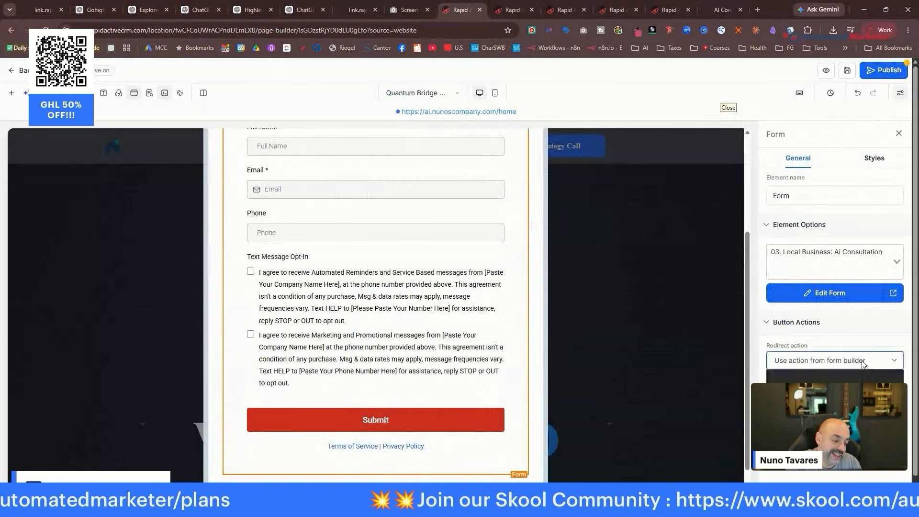
left_click(865, 343)
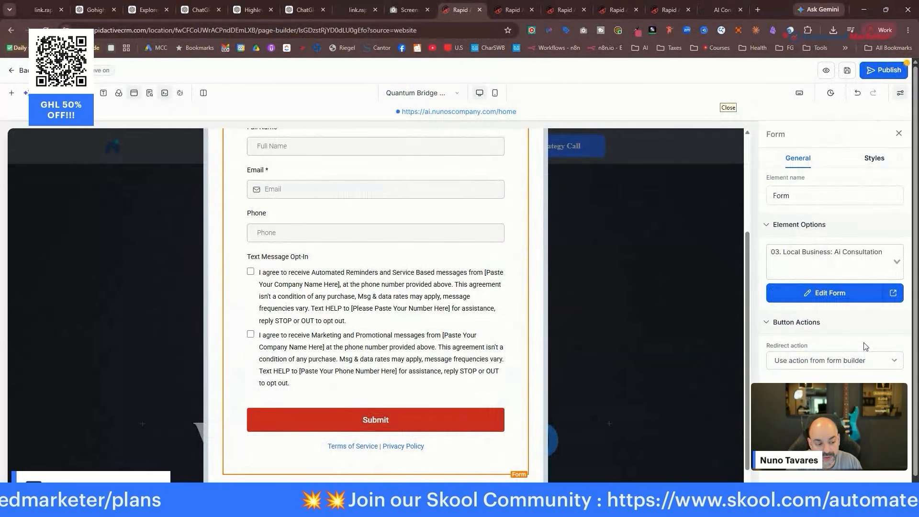
scroll(467, 290, "up", 3)
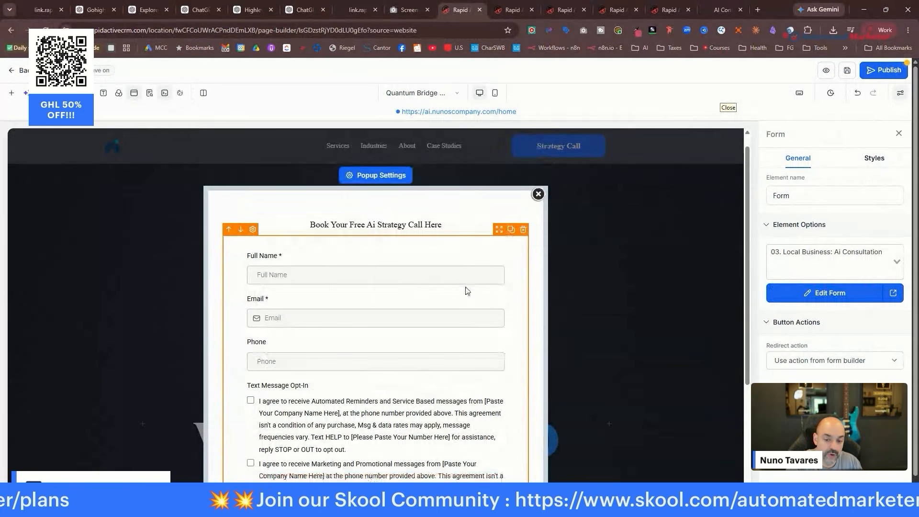
Change the heading to 'Request Your Free Ai Strategy Call Here' and publish the homepage.
left_click(330, 225)
double_click(319, 225)
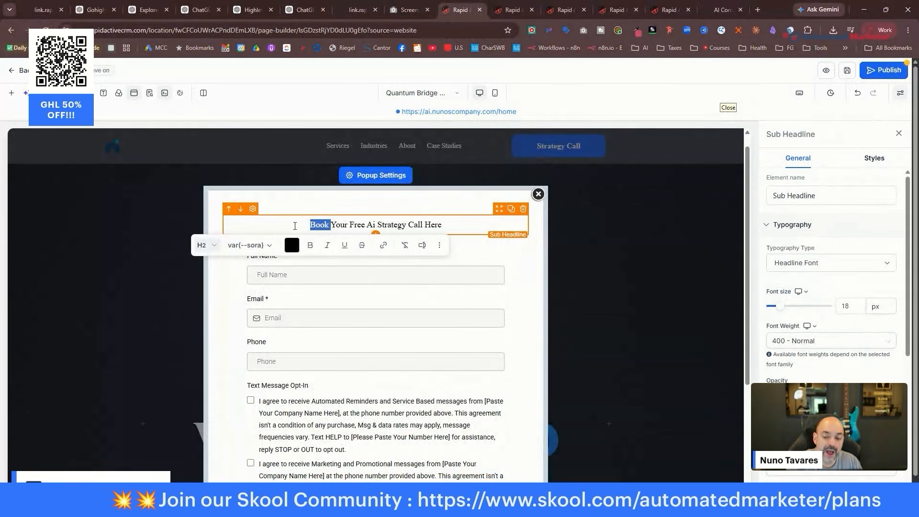
type("Request Your")
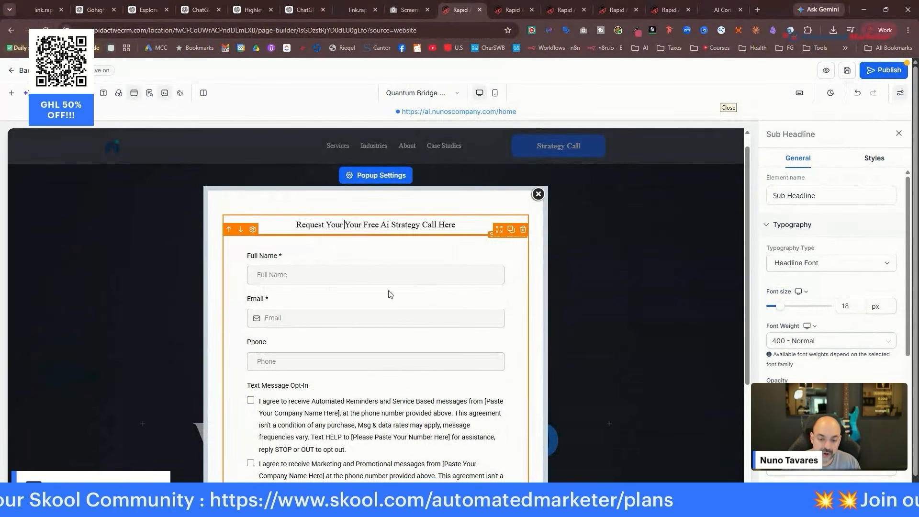
scroll(421, 291, "down", 3)
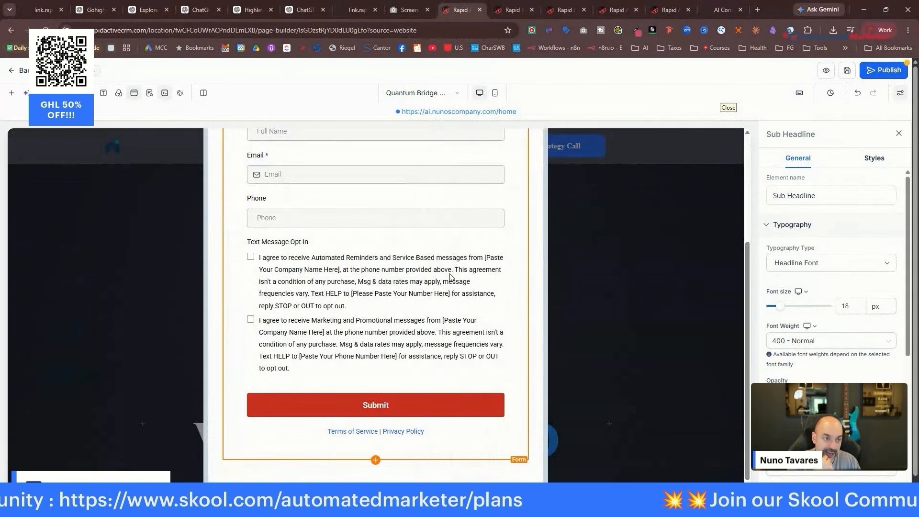
scroll(459, 270, "up", 2)
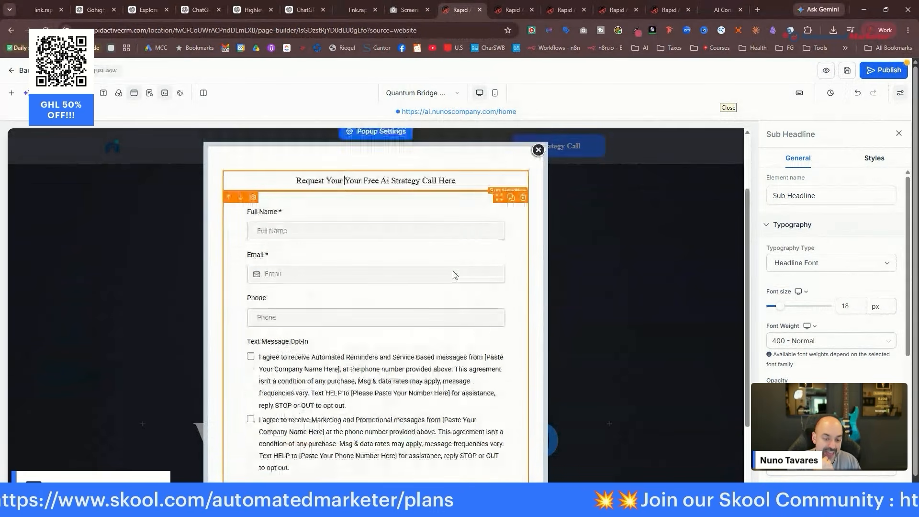
scroll(467, 278, "down", 2)
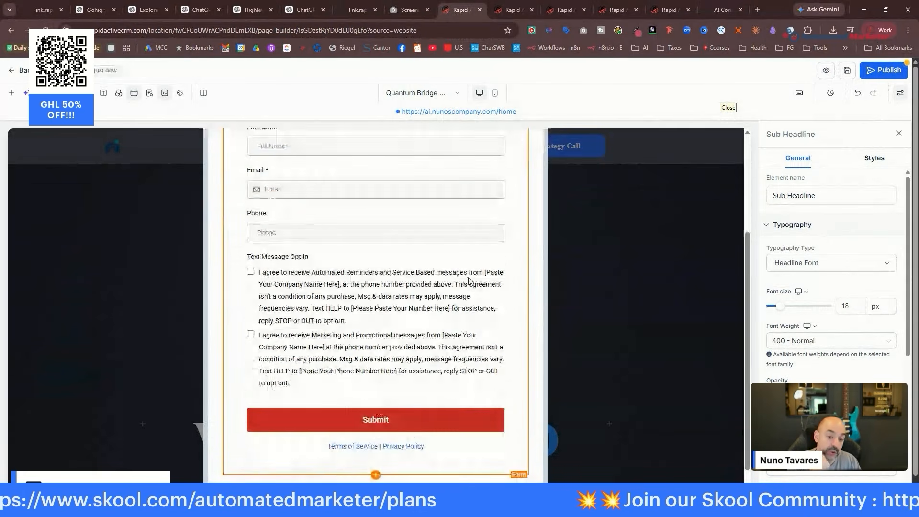
left_click(886, 72)
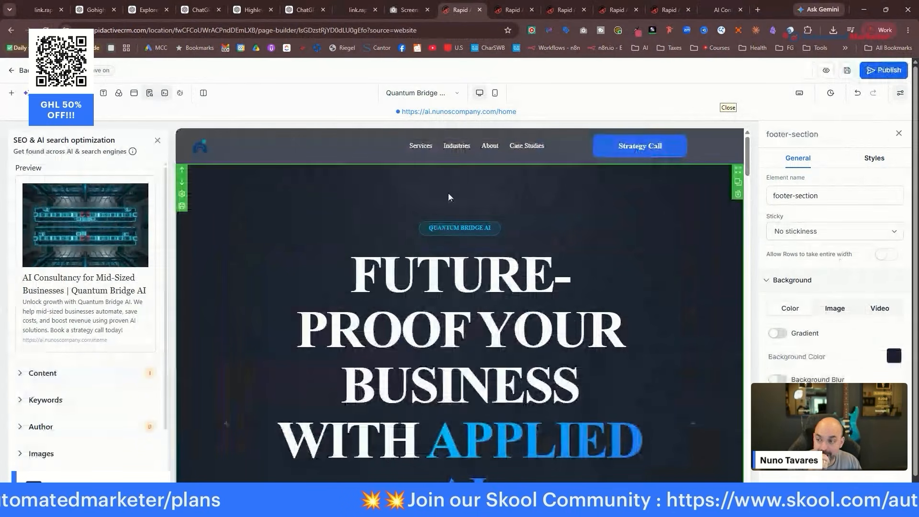
Rename the popup 'Request Appointment' and enlarge its heading font to 43 px.
left_click(134, 93)
left_click(825, 177)
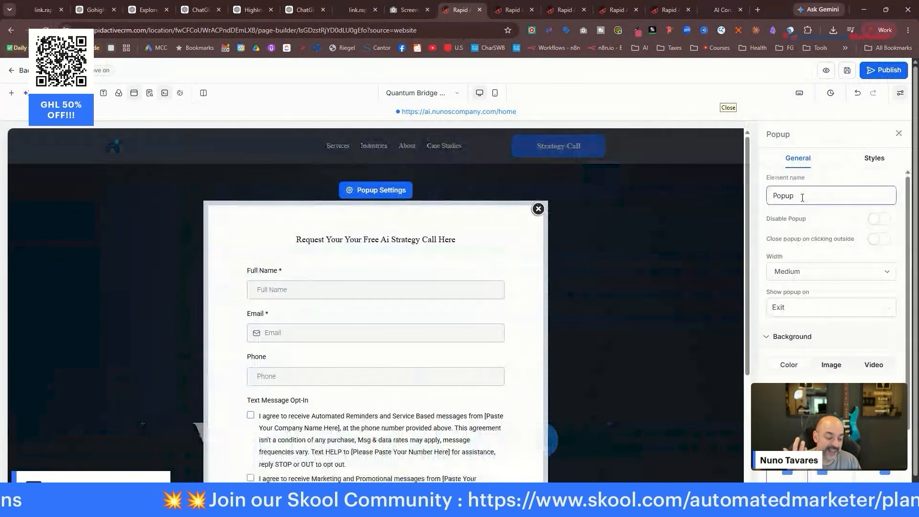
left_click_drag(802, 198, 767, 197)
type("Request Appointment")
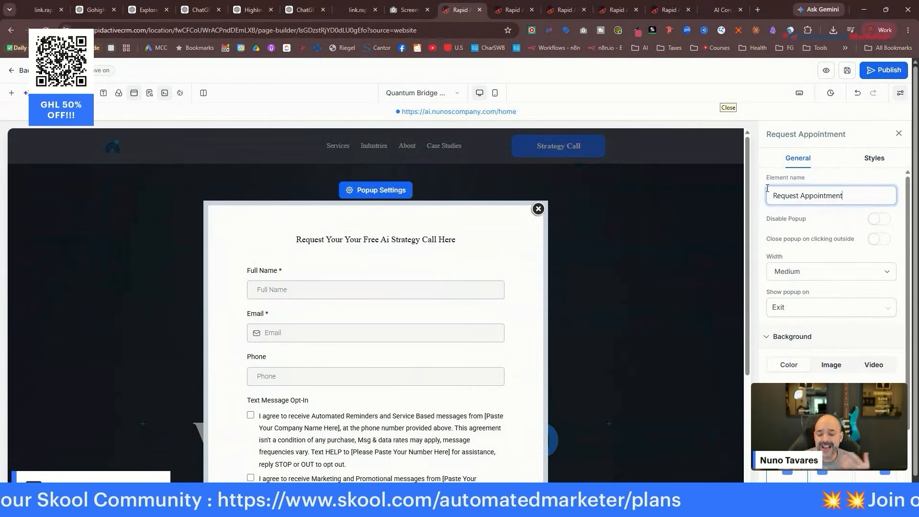
left_click(377, 237)
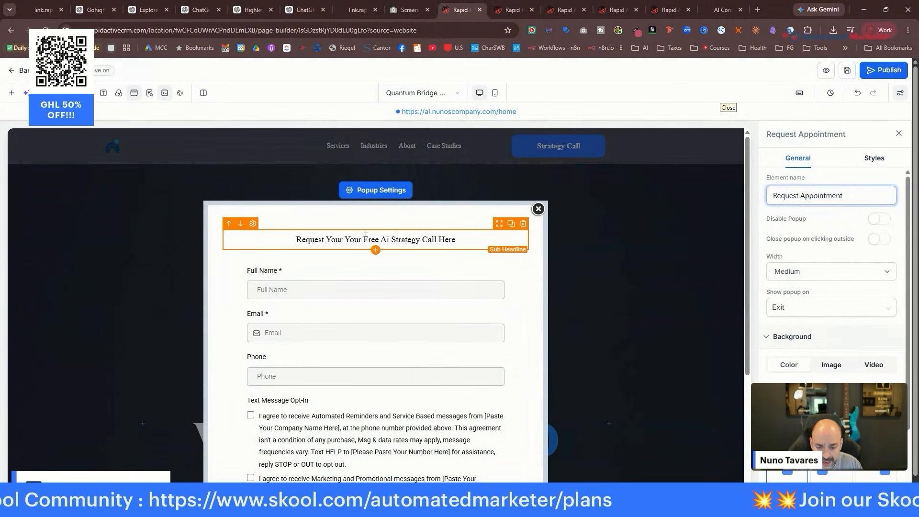
left_click_drag(780, 307, 796, 311)
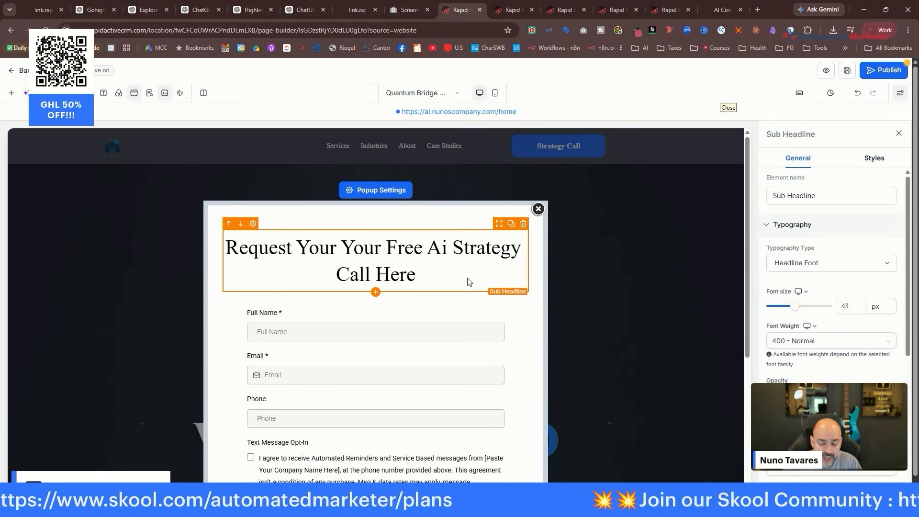
left_click(423, 322)
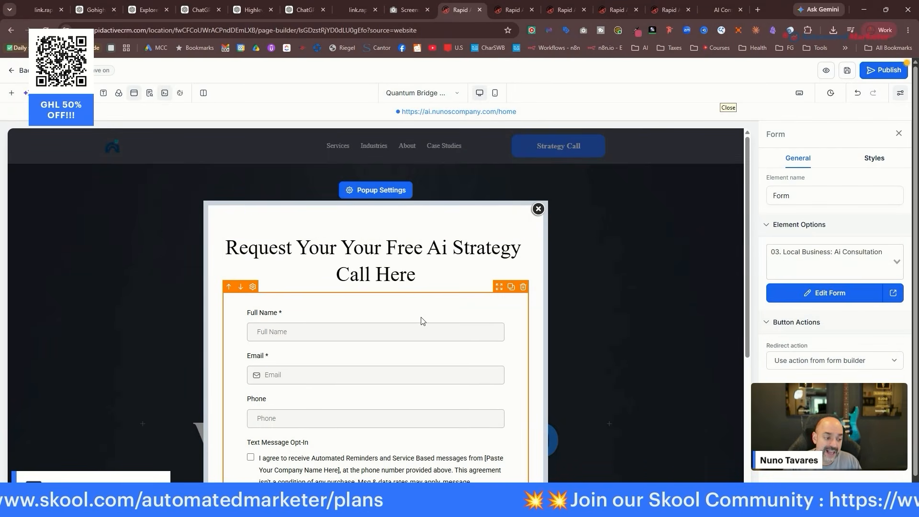
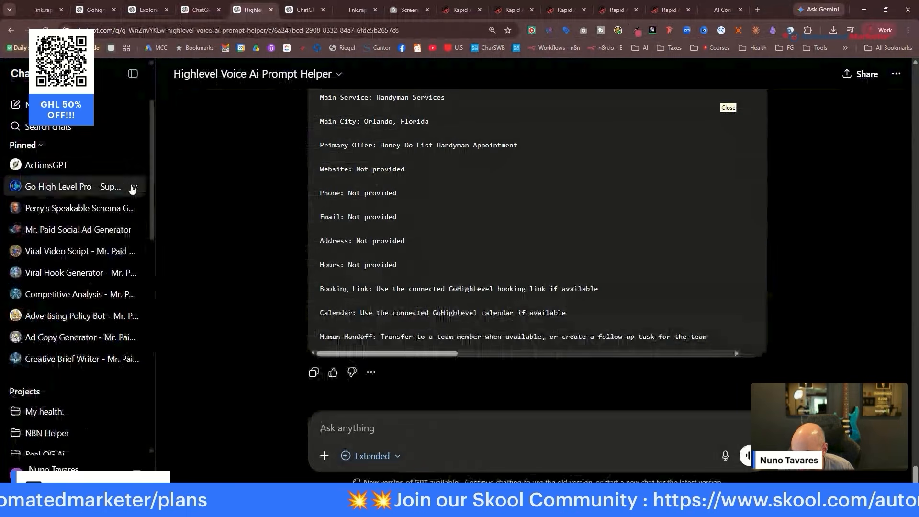
Leave the generated handyman voice-agent prompt and open the Skool Automated Marketer community in a new tab.
scroll(135, 191, "down", 2)
scroll(452, 187, "up", 6)
scroll(248, 196, "up", 10)
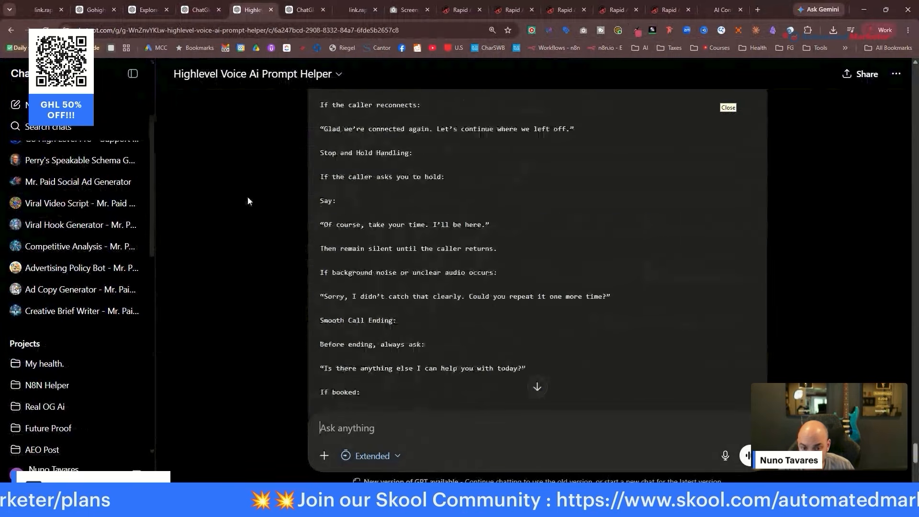
left_click(758, 10)
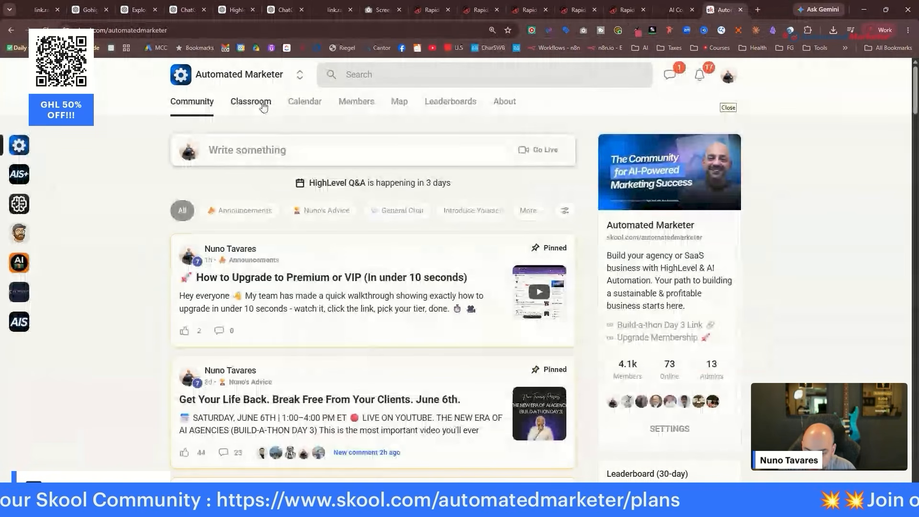
Launch the Local Business Email & Automations GPT from the Funnel Brix Full AI Bots Suite classroom course.
left_click(263, 107)
scroll(316, 254, "down", 10)
left_click(271, 238)
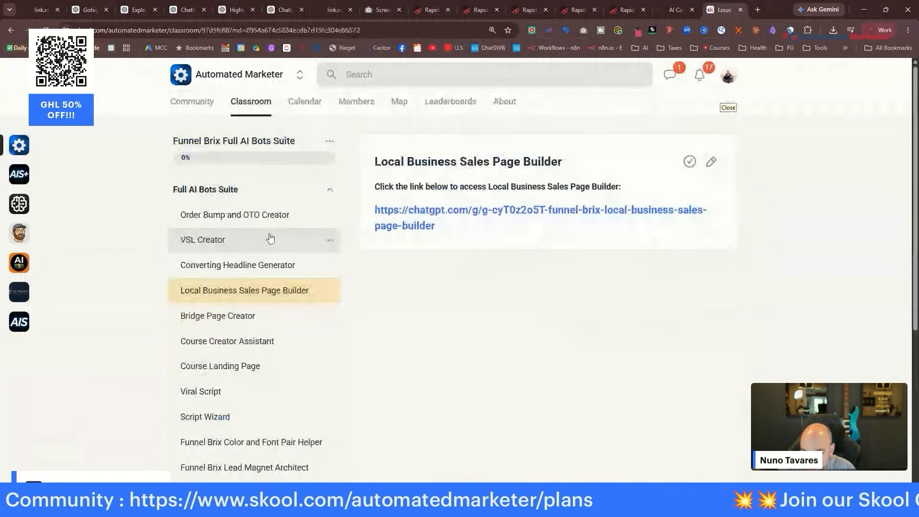
scroll(275, 244, "down", 4)
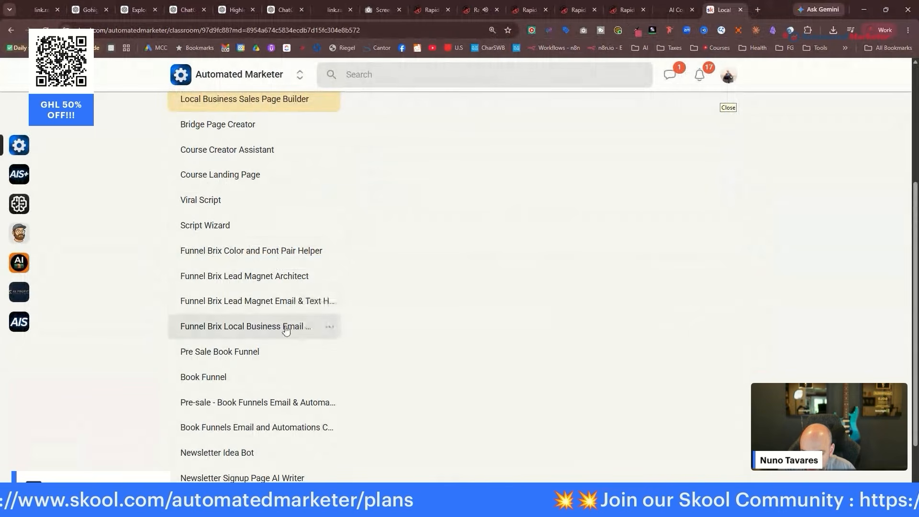
left_click(285, 330)
left_click(458, 209)
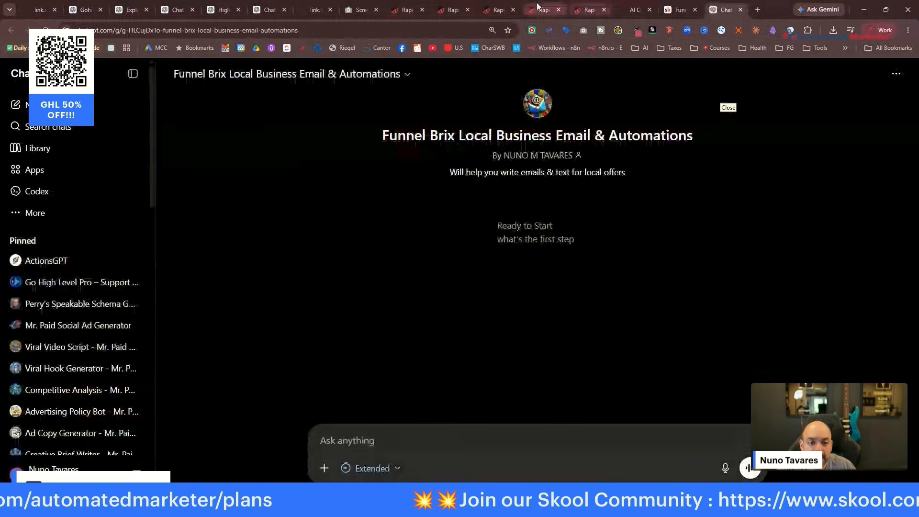
Delete the service card grid and the AI Chat Systems heading section from the consulting page.
left_click(440, 9)
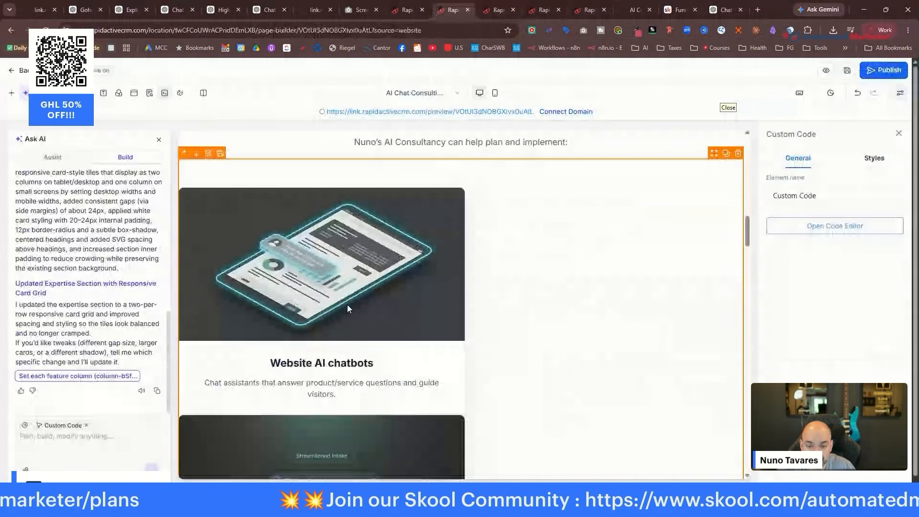
scroll(738, 166, "up", 2)
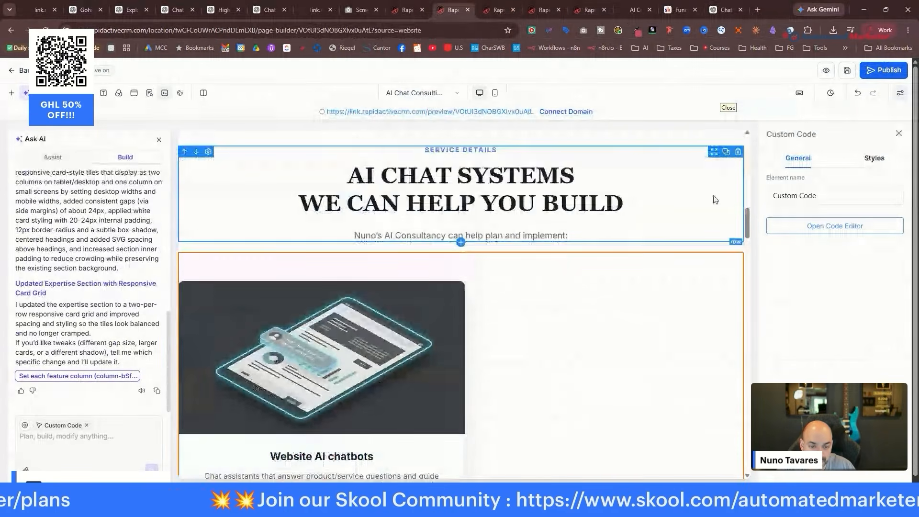
left_click(738, 240)
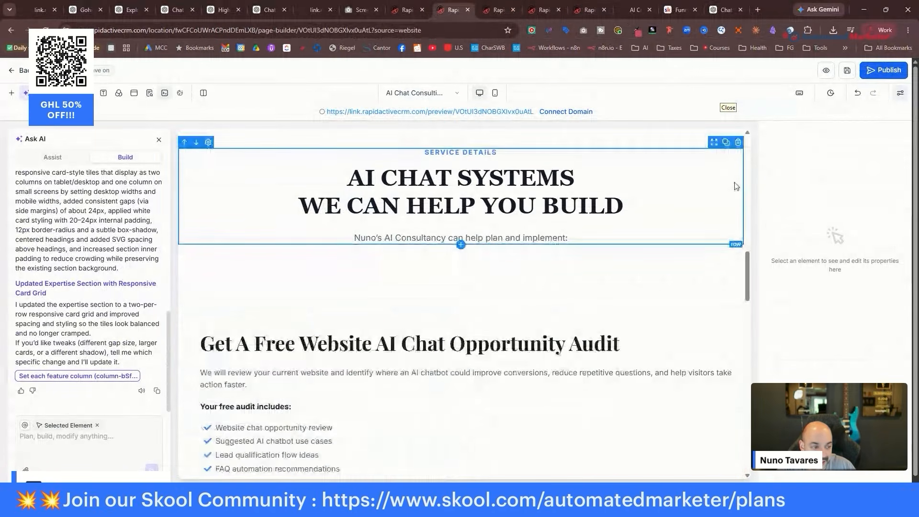
left_click(738, 144)
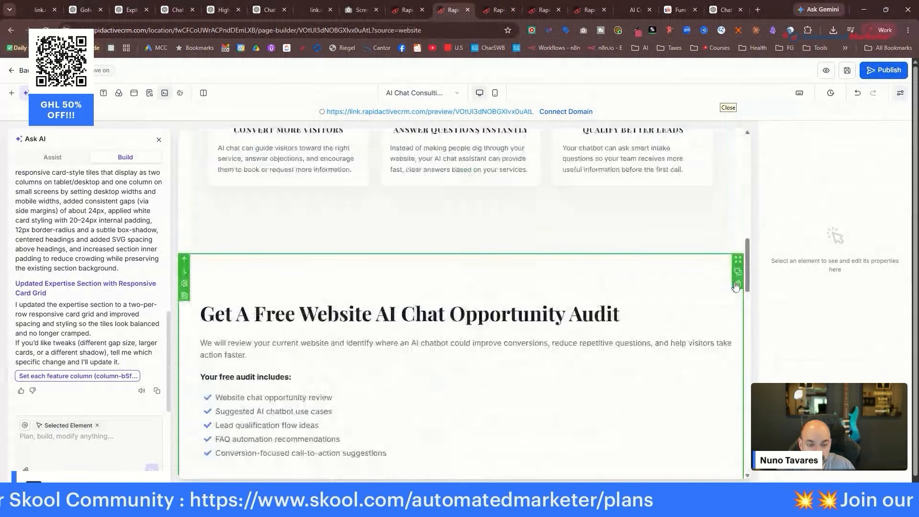
scroll(582, 238, "up", 4)
scroll(583, 237, "up", 8)
scroll(578, 244, "down", 15)
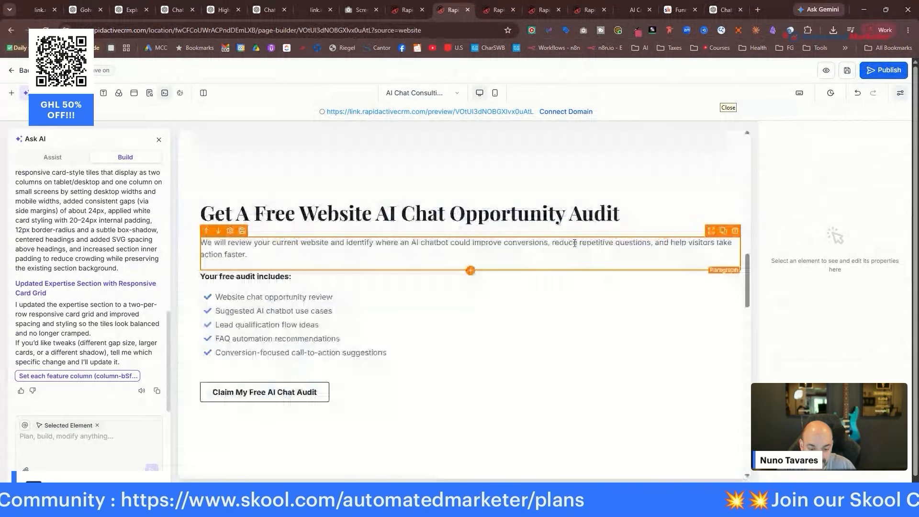
scroll(571, 245, "down", 12)
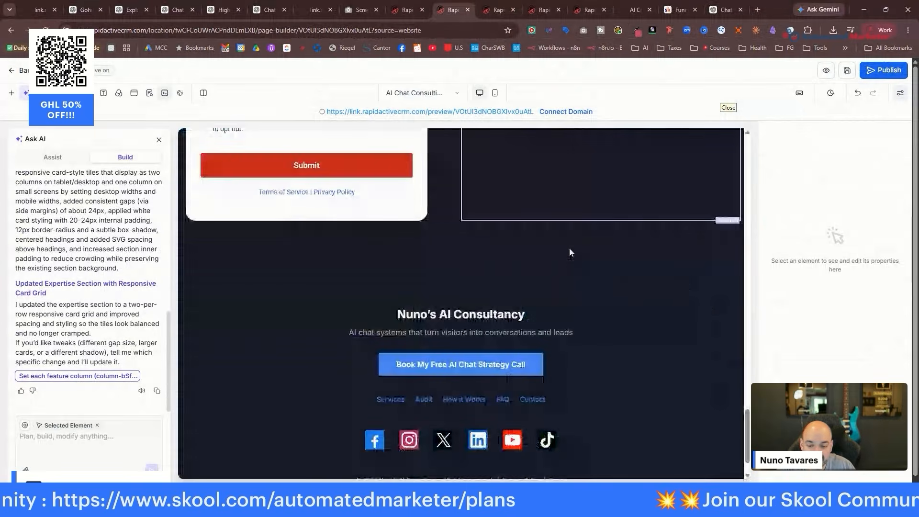
scroll(570, 248, "up", 6)
scroll(569, 248, "up", 20)
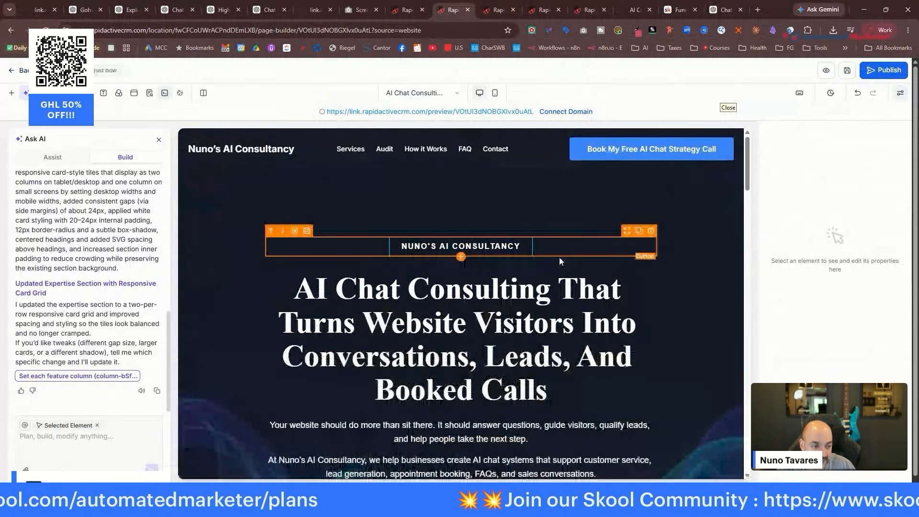
Check the Book My Free AI Chat Strategy Call button's popup settings and reload the builder.
left_click(646, 153)
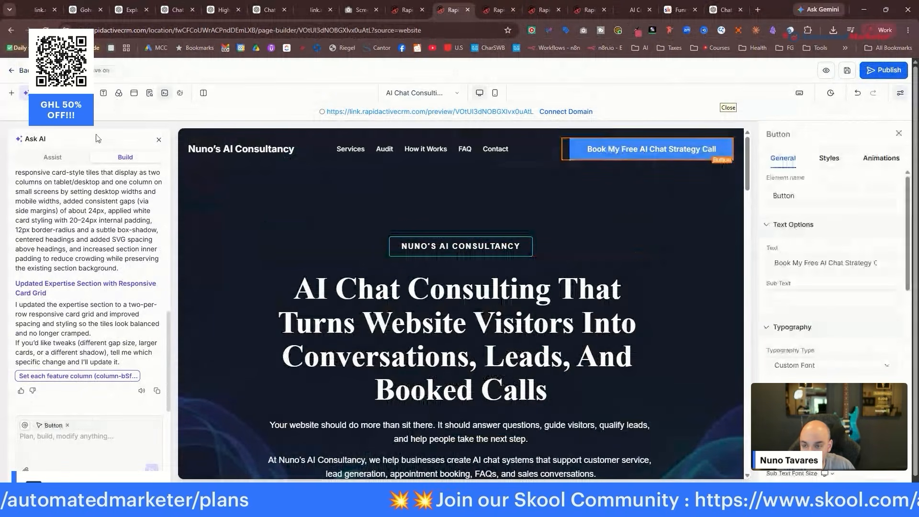
left_click(134, 92)
left_click(502, 226)
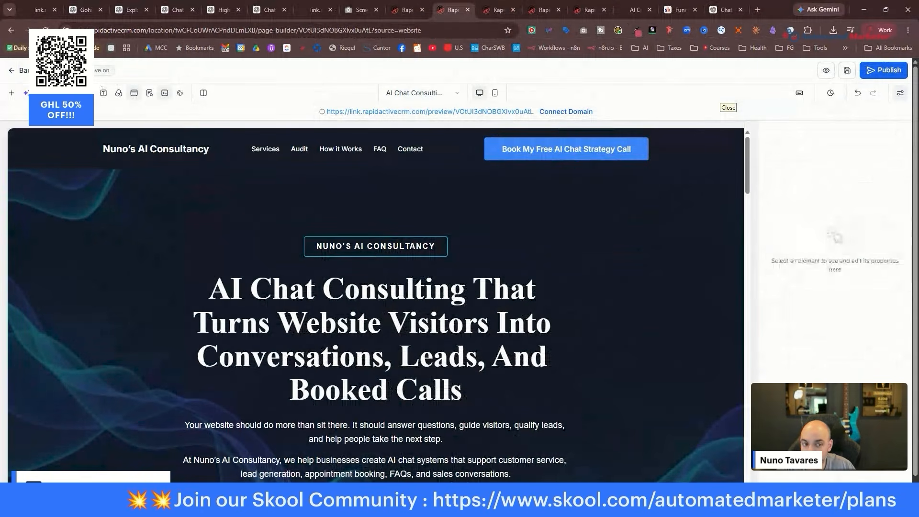
left_click(46, 30)
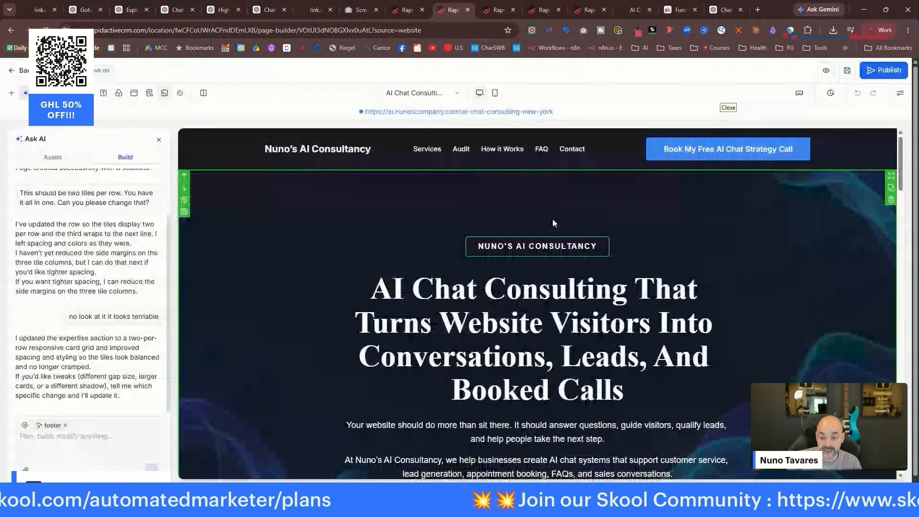
scroll(836, 227, "down", 10)
scroll(775, 228, "down", 4)
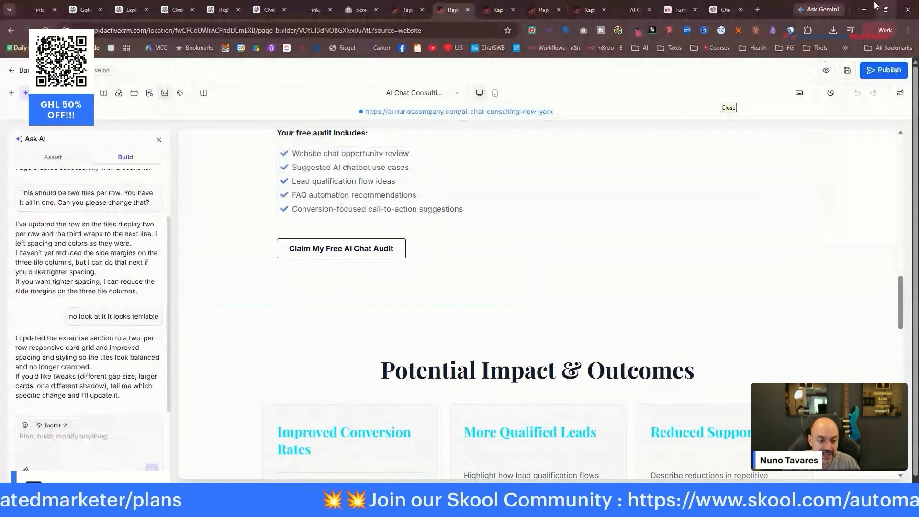
left_click(718, 5)
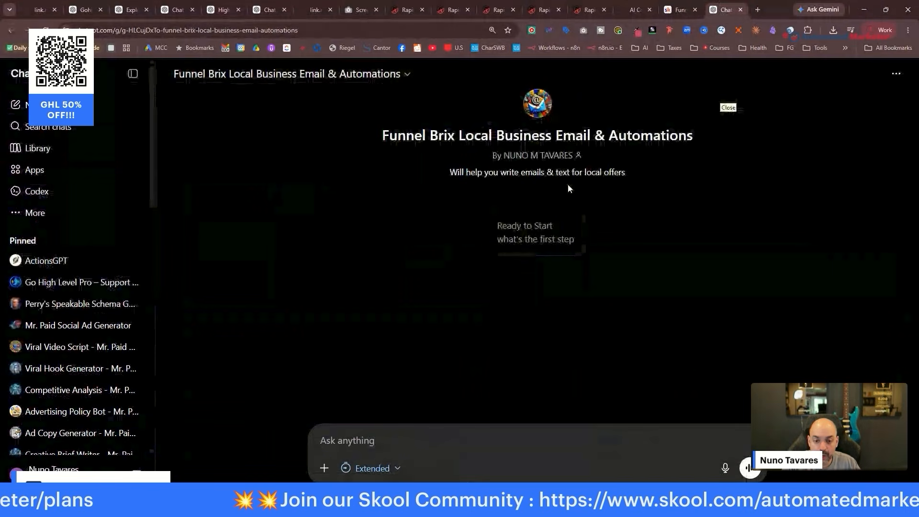
Send the email GPT a request for email automations promoting a free 15-minute AI audit, with pasted business info.
left_click(266, 9)
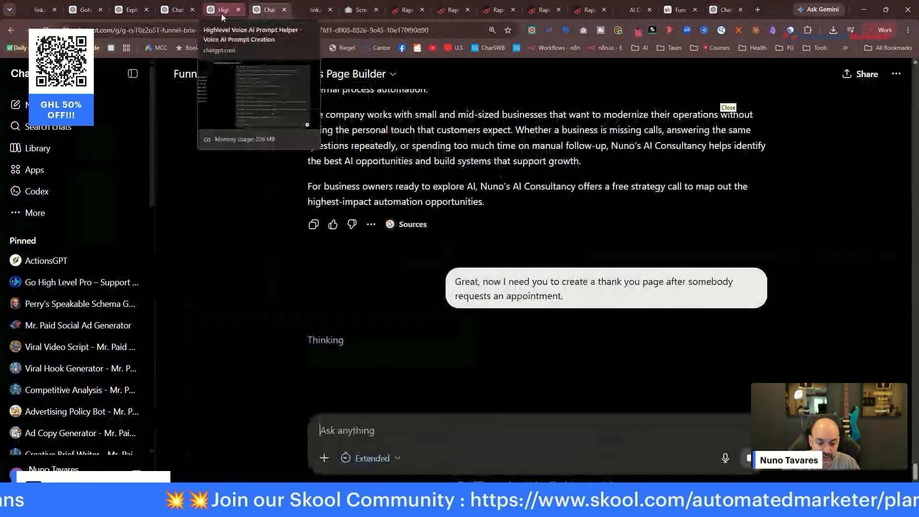
left_click(722, 10)
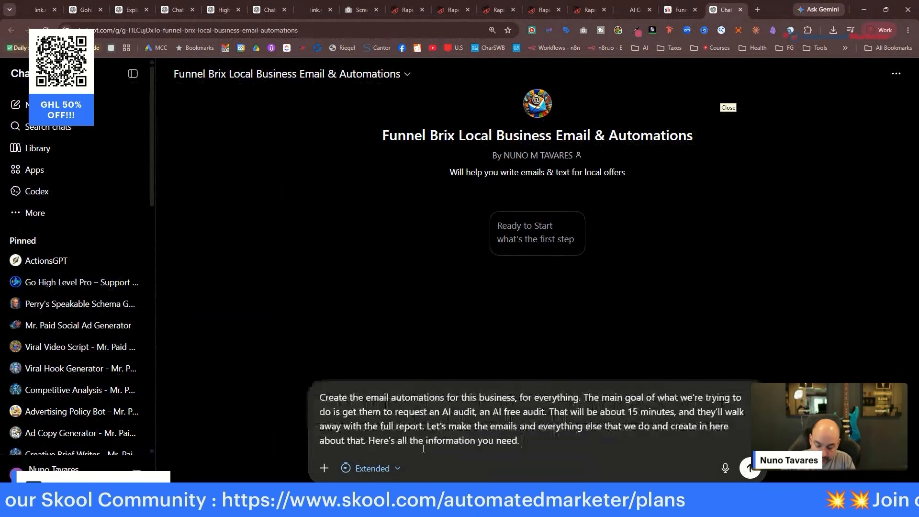
type(":")
key("ctrl+v")
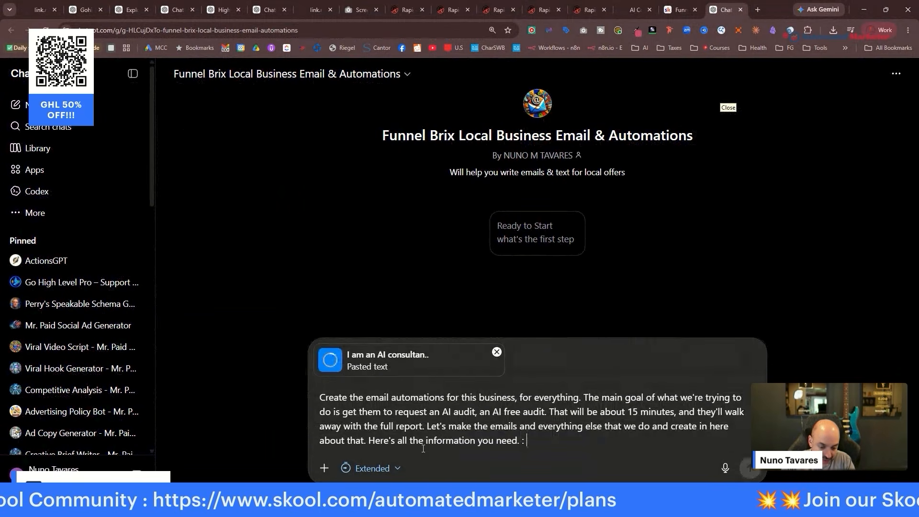
key("Return")
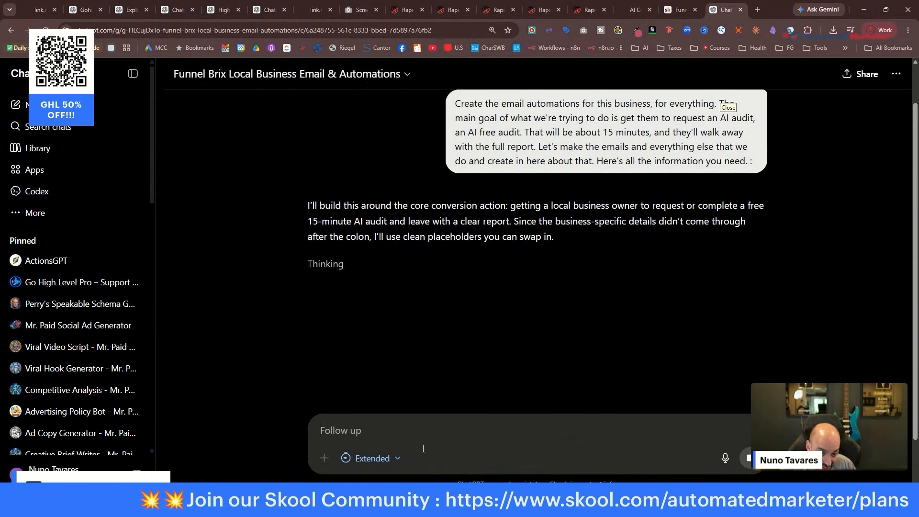
Review the Voice AI Prompt Helper and revised-prompt chats, then go to Explore GPTs.
left_click(223, 10)
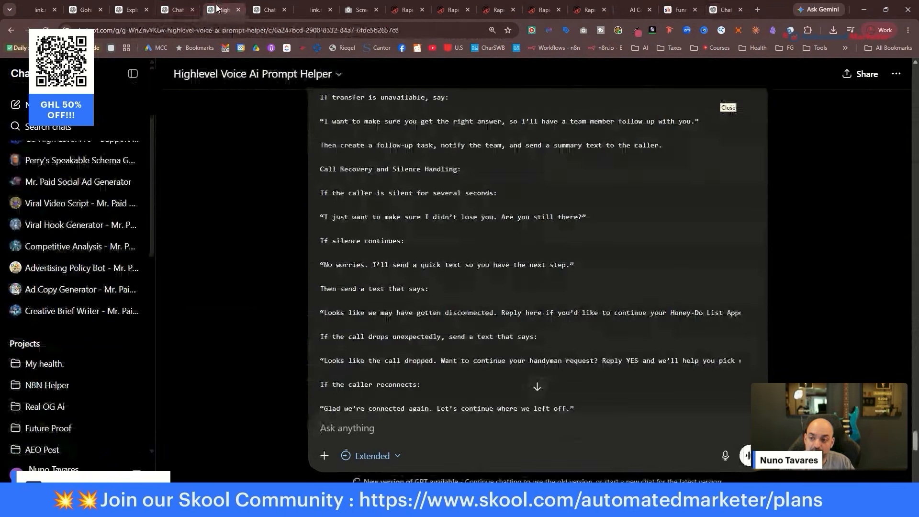
left_click(179, 10)
left_click(135, 10)
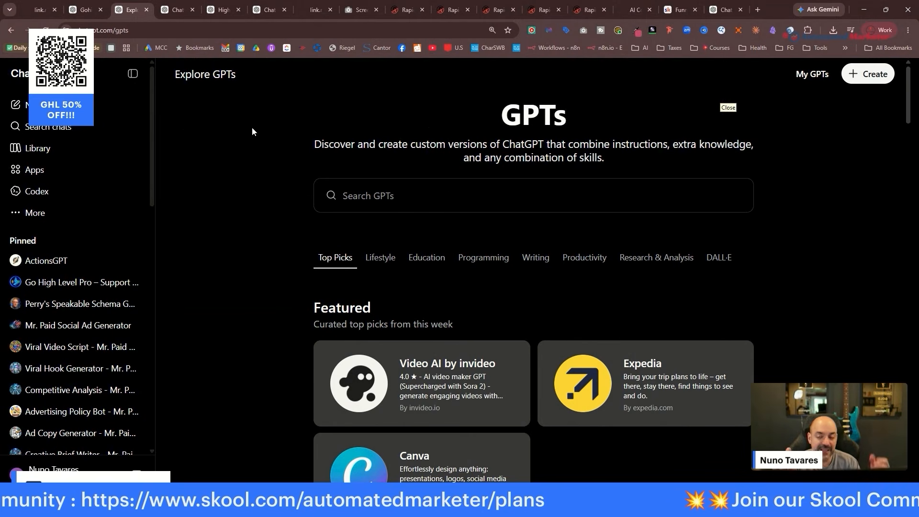
Ask the builder's AI to shrink the oversized hero block: 'make this a little smaller its too big'.
left_click(500, 10)
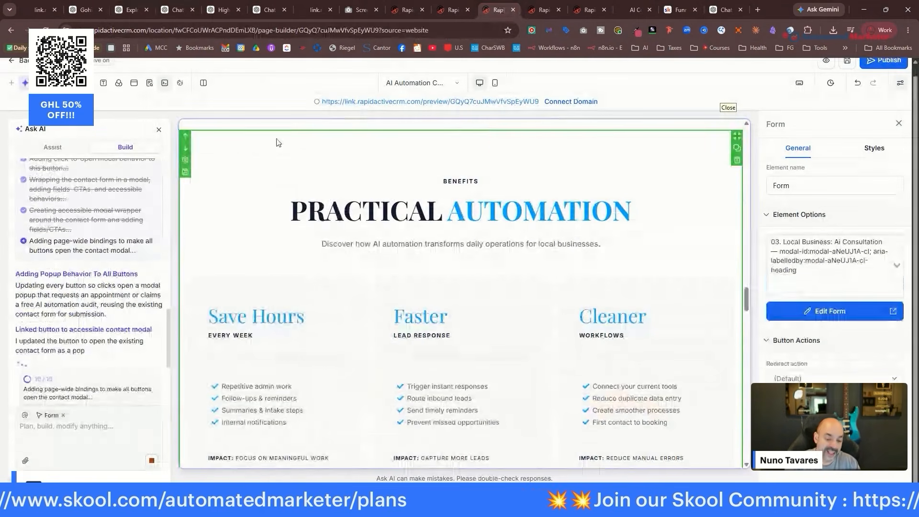
scroll(487, 232, "up", 5)
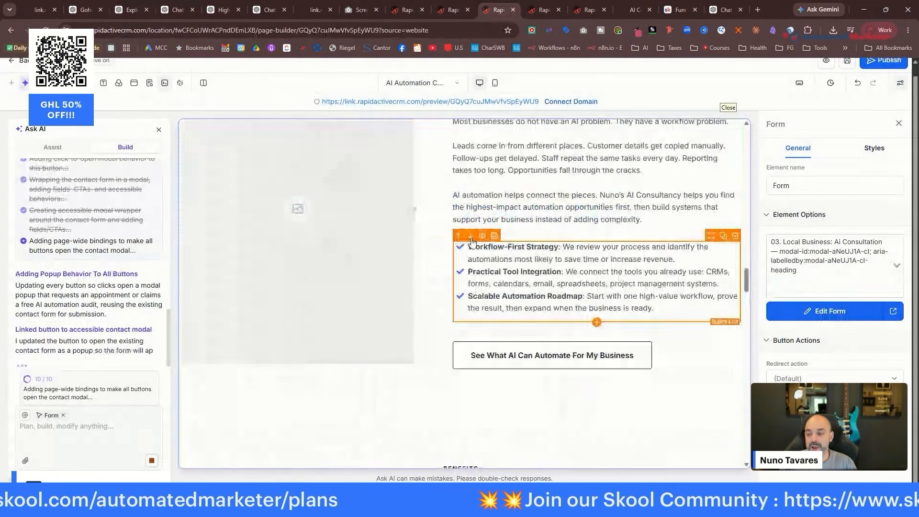
scroll(482, 220, "up", 5)
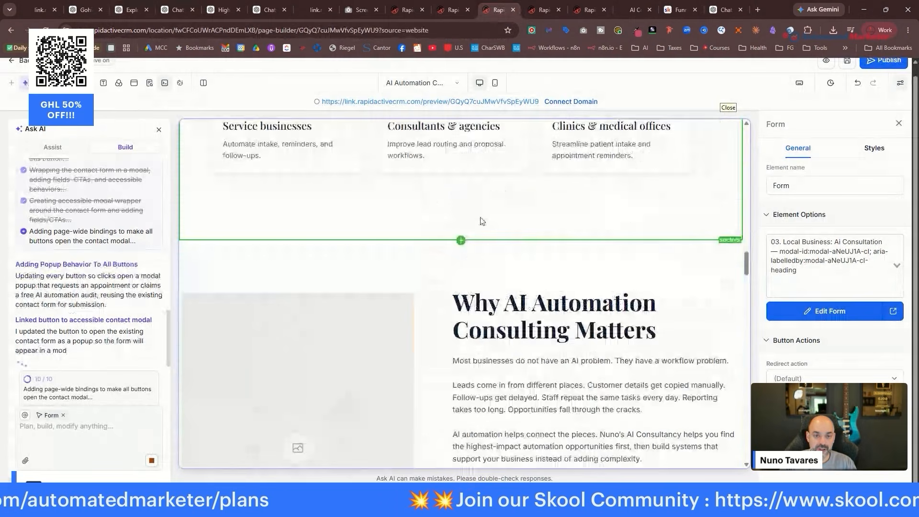
left_click(395, 10)
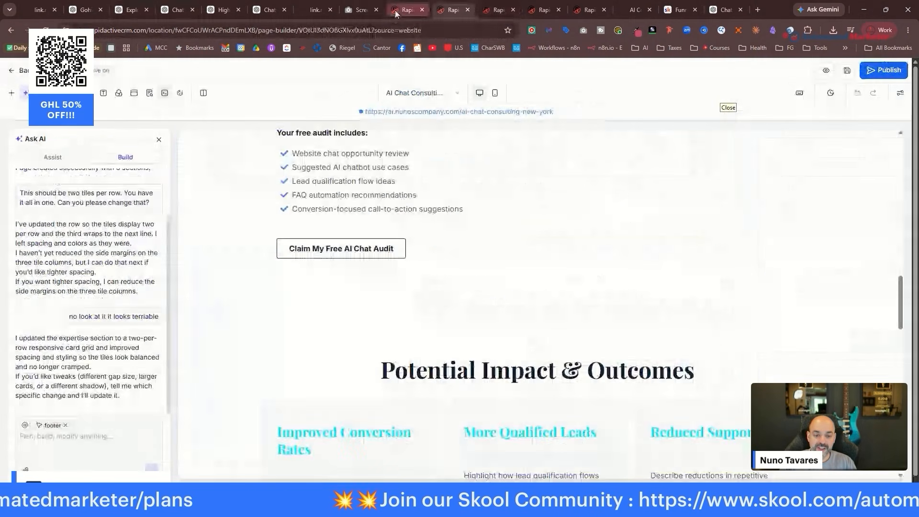
scroll(499, 328, "up", 10)
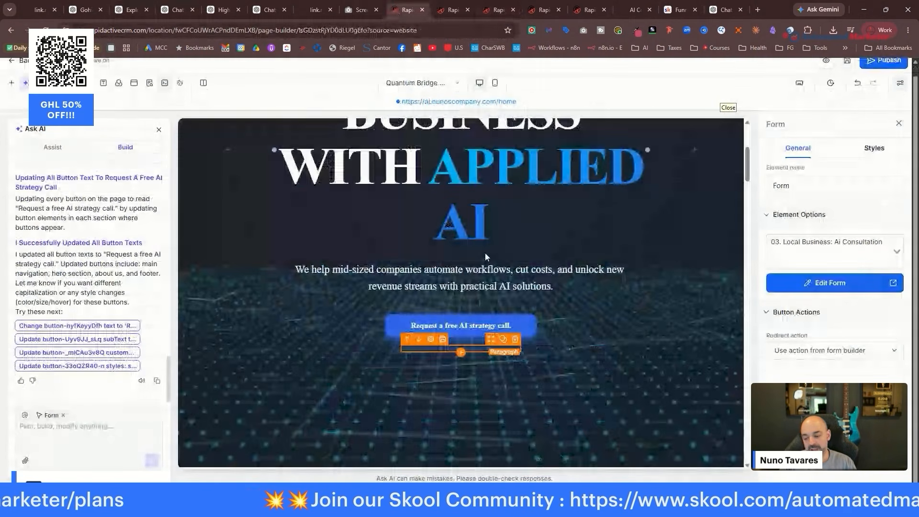
left_click(485, 255)
left_click(77, 427)
type("make this a little smalle")
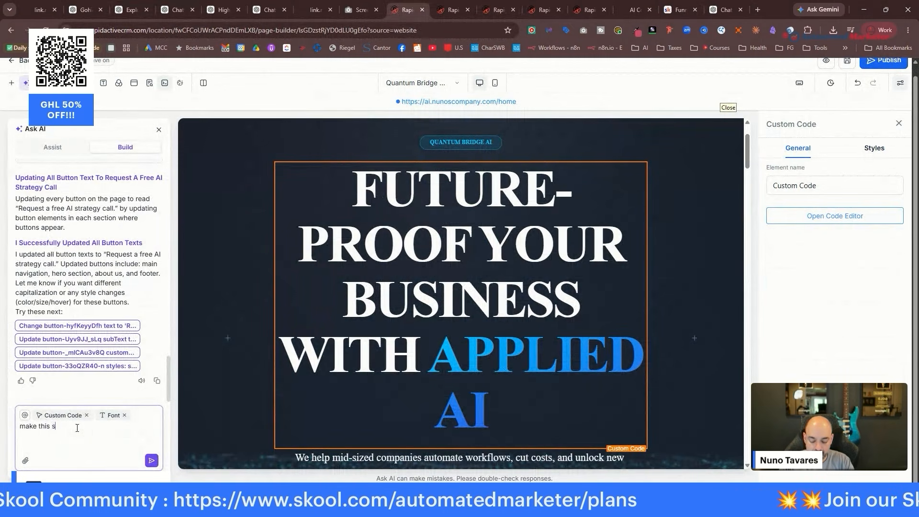
type("maller its too bi")
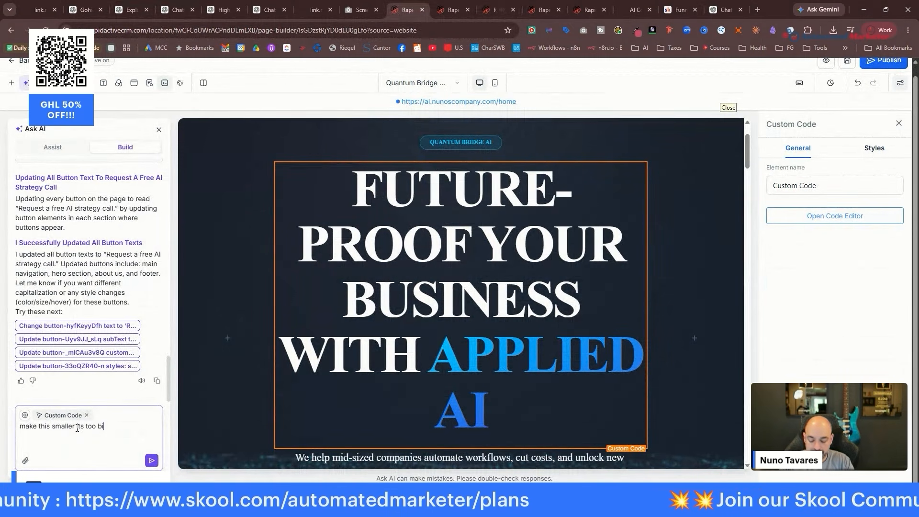
type("g")
key("Return")
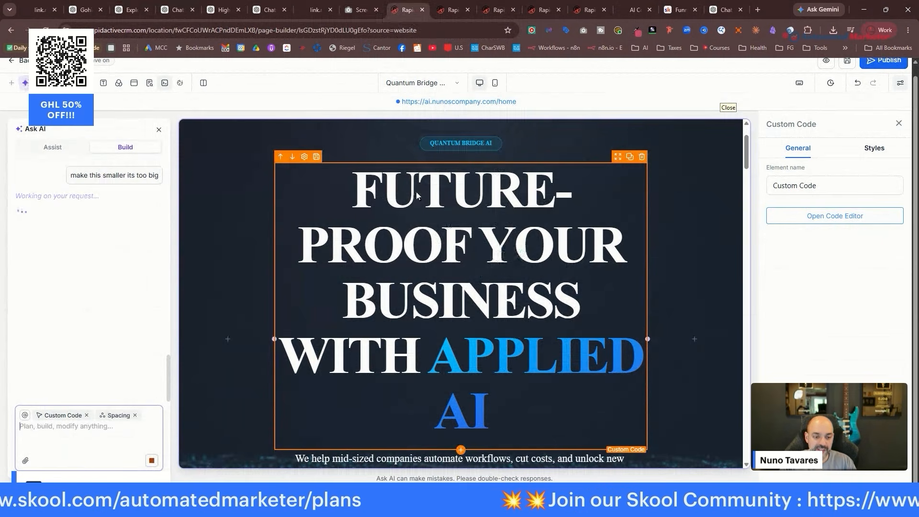
left_click(721, 9)
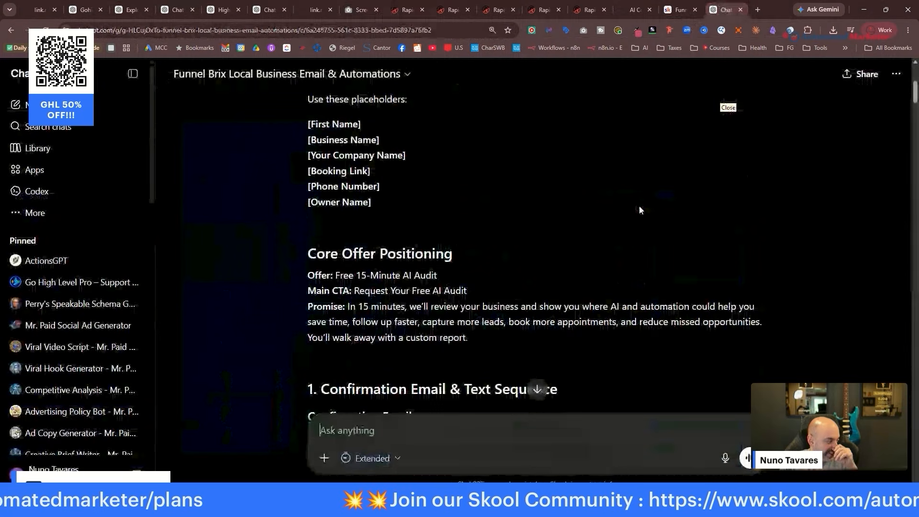
Read the Day 1–7 nurture emails, then check the L01. New Lead - Offer Page workflow and site builder.
scroll(640, 210, "down", 10)
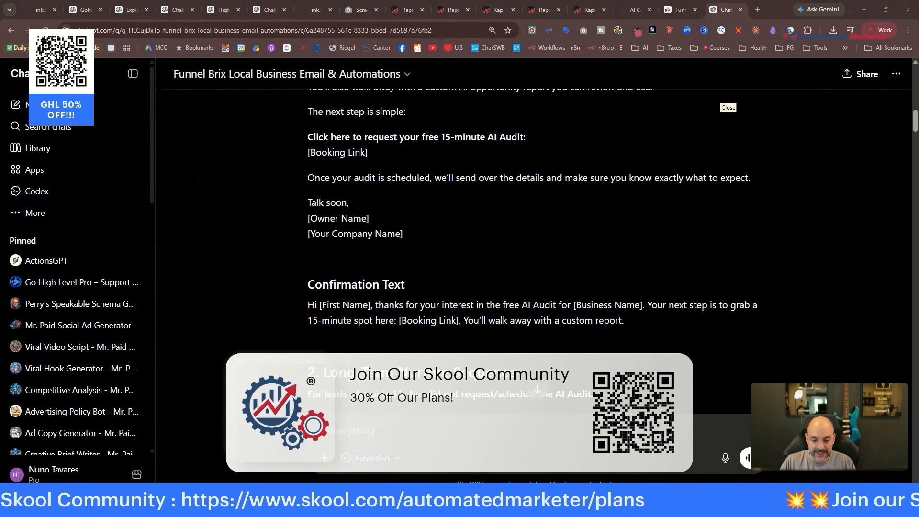
scroll(611, 187, "down", 10)
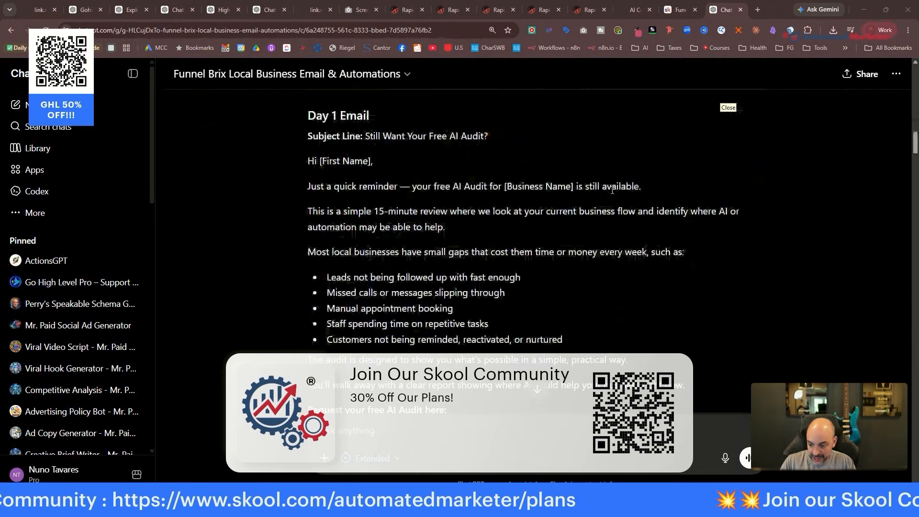
scroll(611, 190, "down", 15)
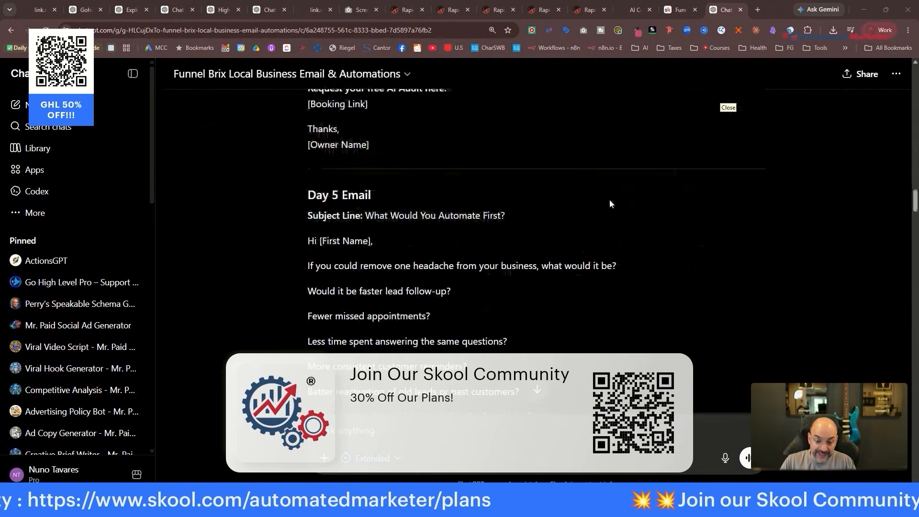
scroll(610, 199, "down", 10)
scroll(391, 200, "up", 4)
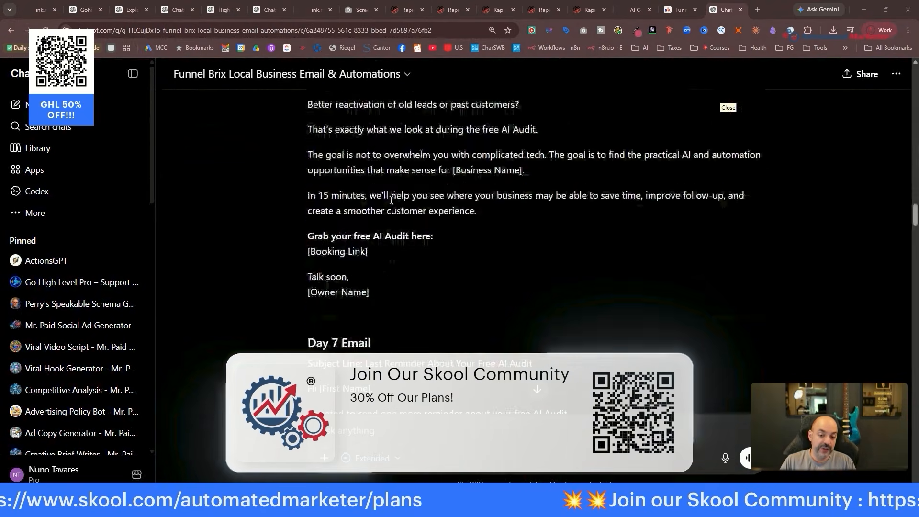
scroll(391, 200, "up", 5)
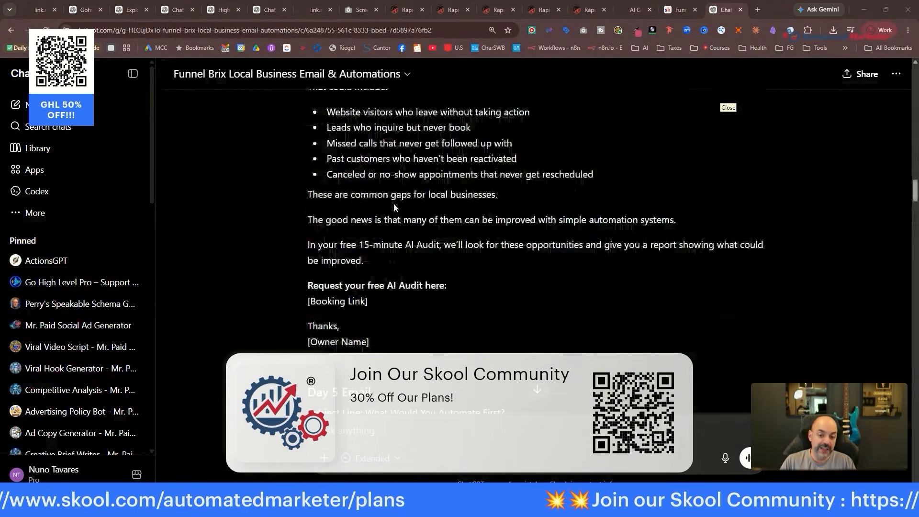
left_click(579, 10)
left_click(544, 9)
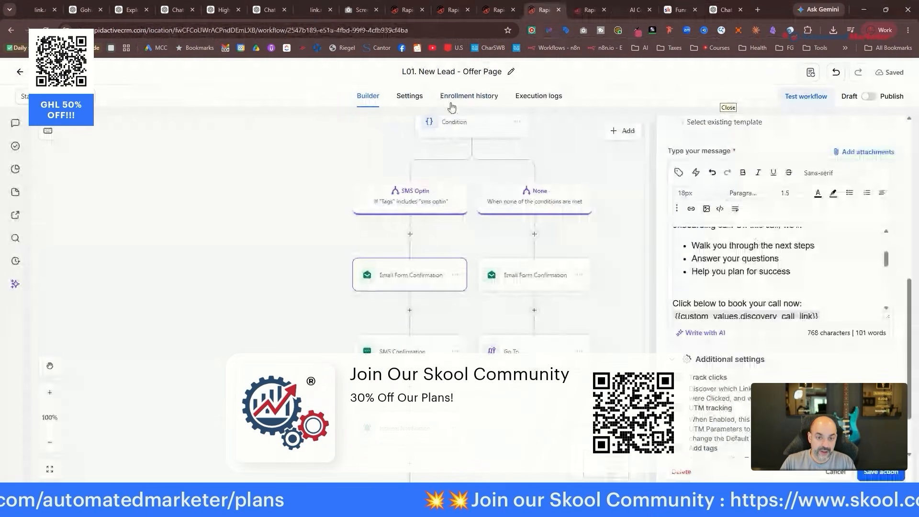
left_click(498, 10)
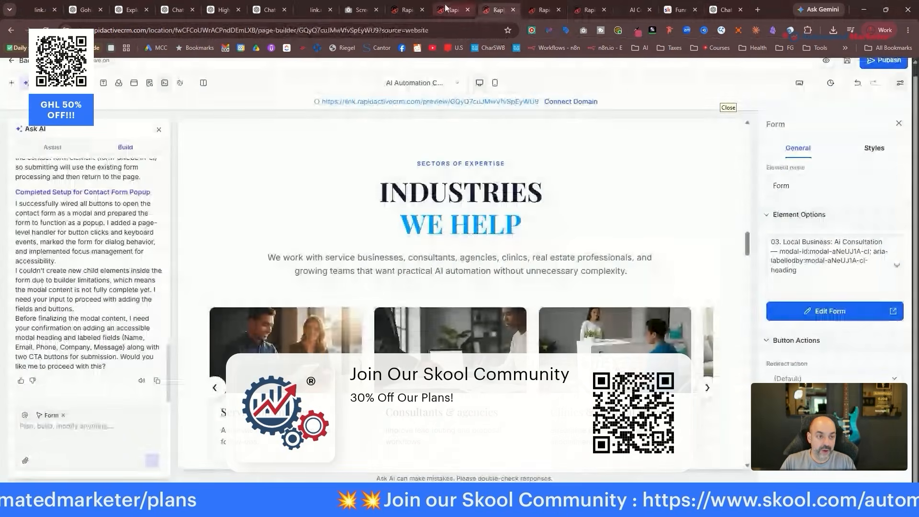
Glance at the live site's case studies, then copy the confirmation email's subject line in ChatGPT.
left_click(630, 10)
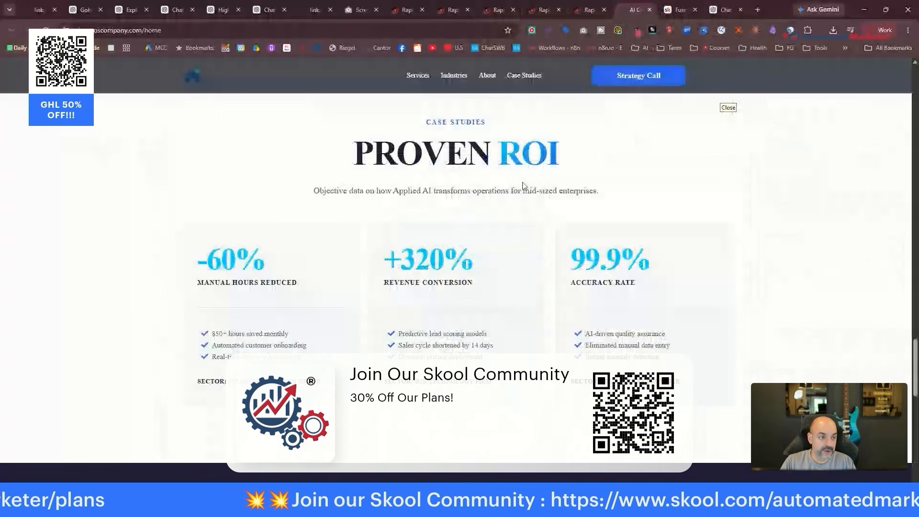
left_click(723, 10)
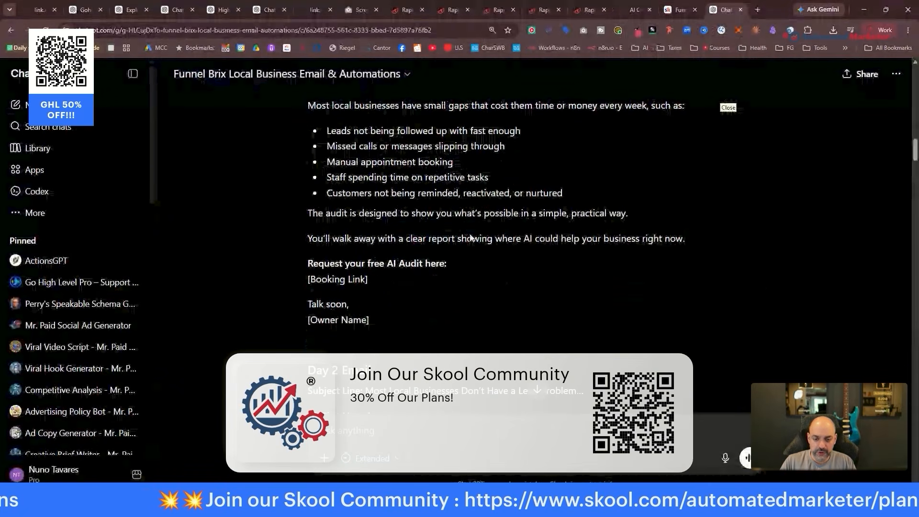
scroll(471, 238, "up", 15)
scroll(473, 238, "down", 3)
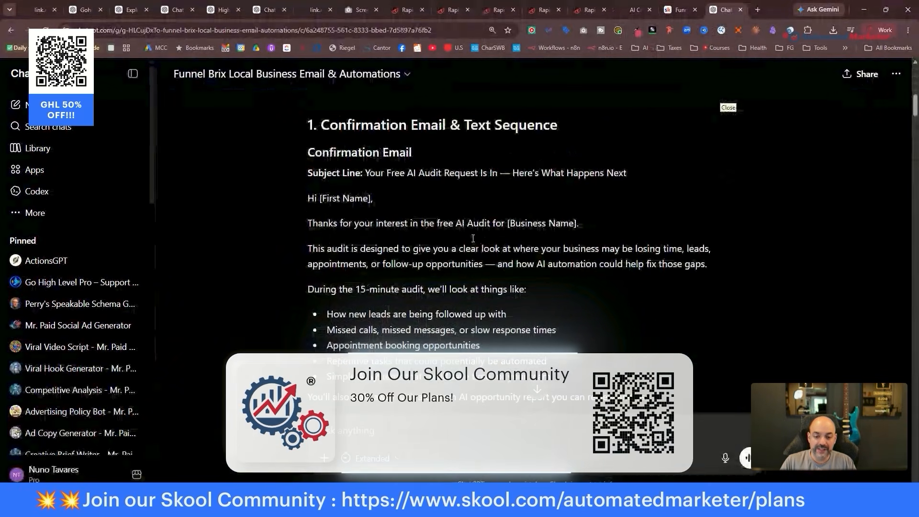
scroll(473, 238, "up", 1)
left_click_drag(366, 197, 626, 198)
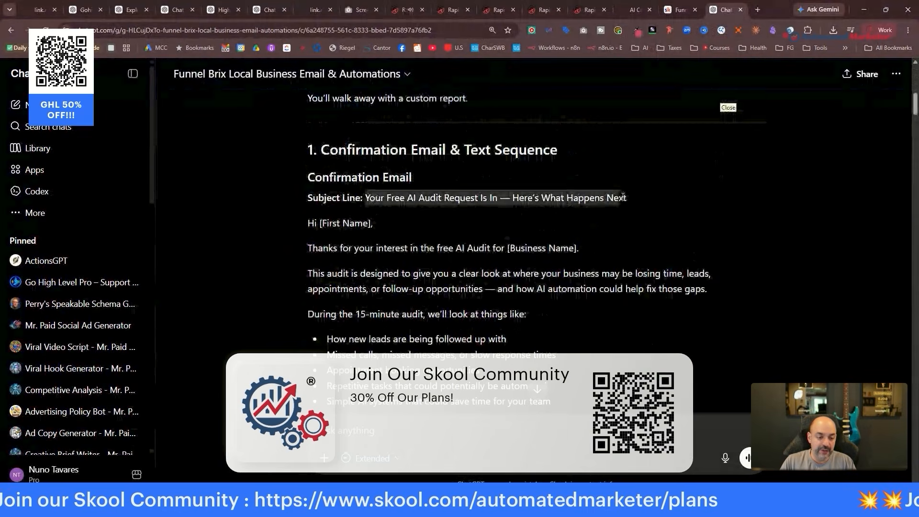
right_click(609, 195)
left_click(627, 201)
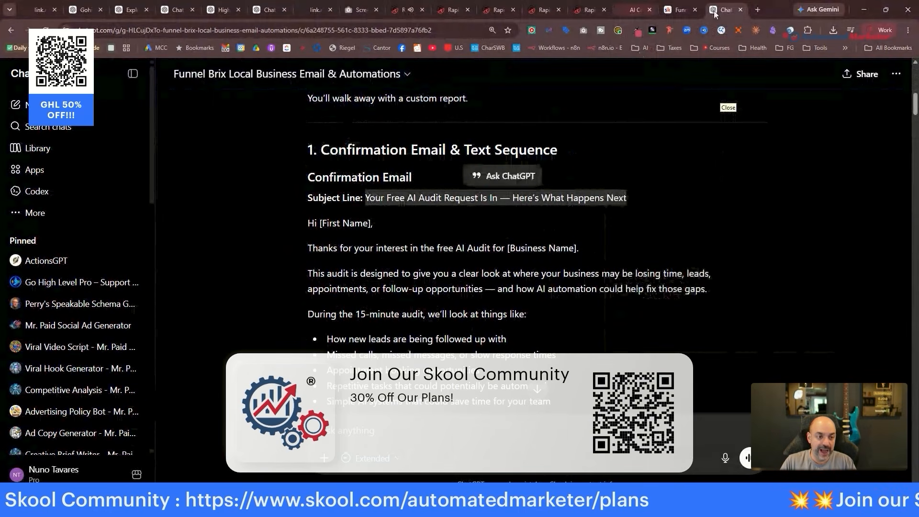
Select the [Booking Link] placeholder in the email and return to the HighLevel page builder.
left_click_drag(710, 15, 620, 12)
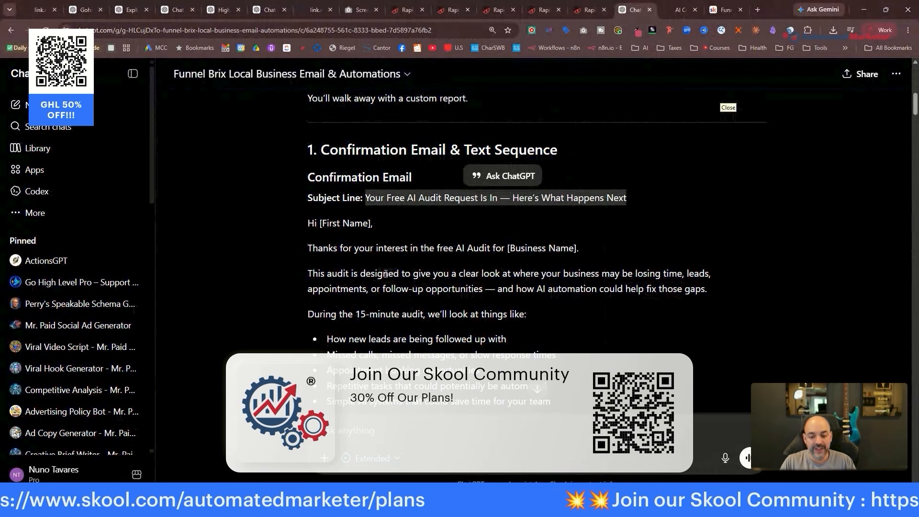
scroll(401, 307, "down", 1)
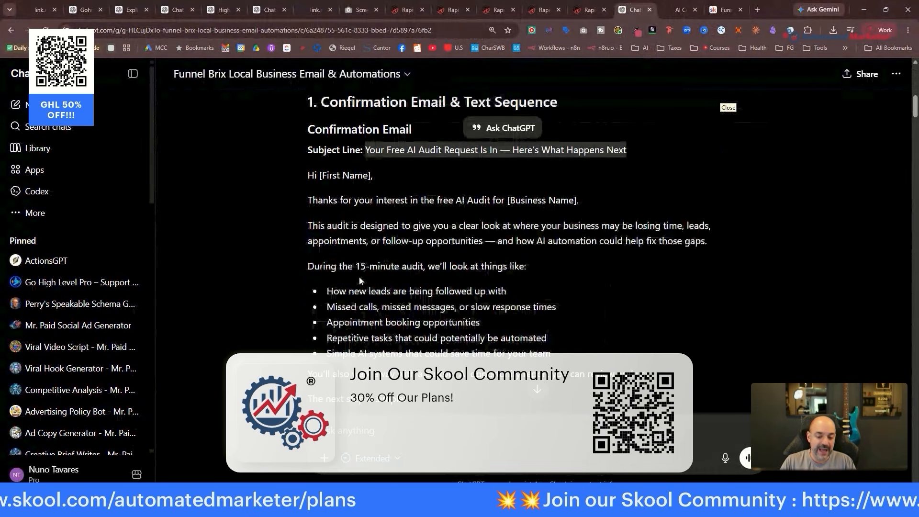
scroll(428, 221, "down", 4)
left_click_drag(369, 248, 305, 245)
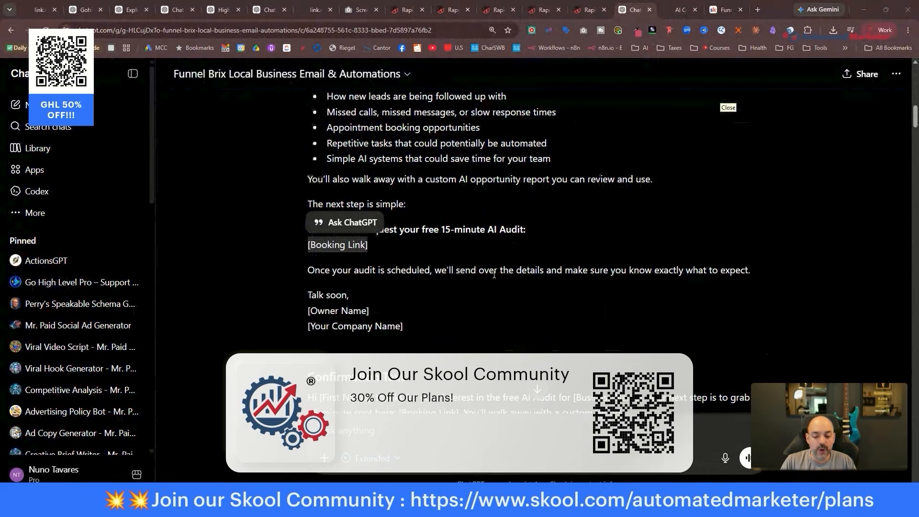
scroll(437, 303, "down", 6)
left_click(589, 10)
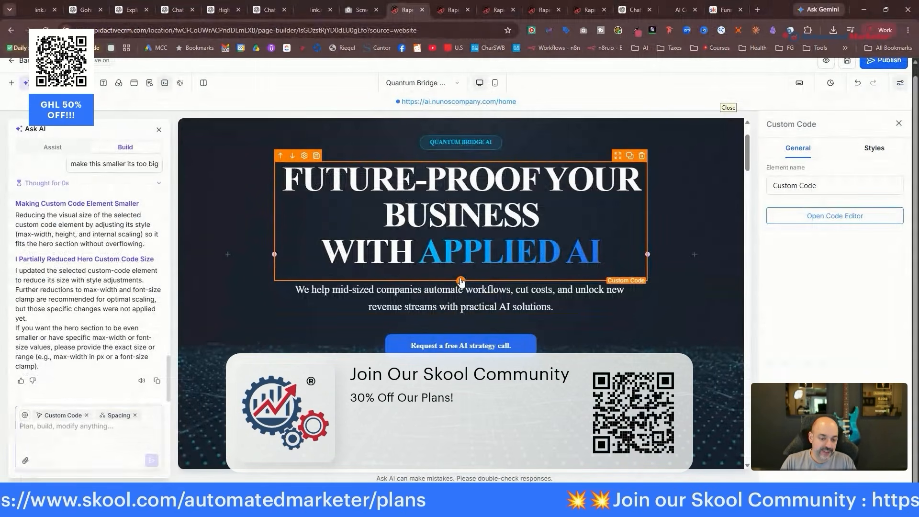
Add an empty Code element below the hero headline and open its code editor.
left_click(460, 282)
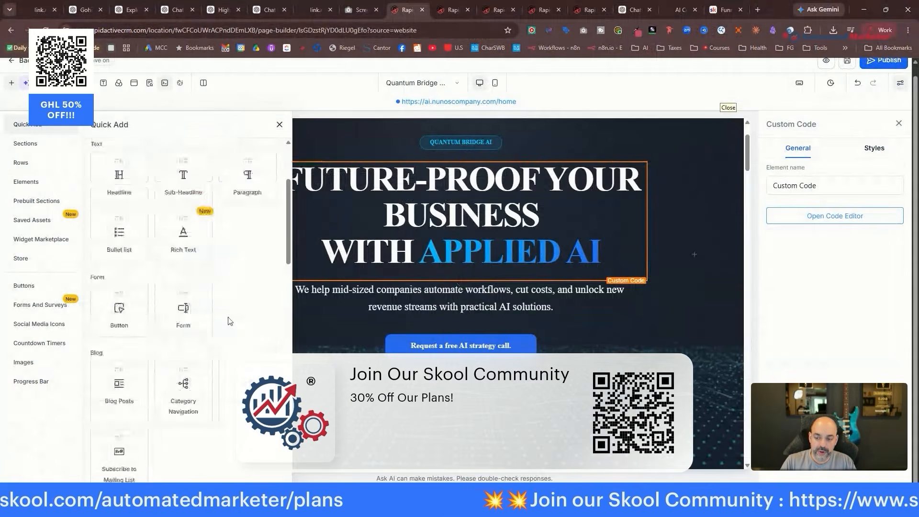
scroll(227, 308, "down", 15)
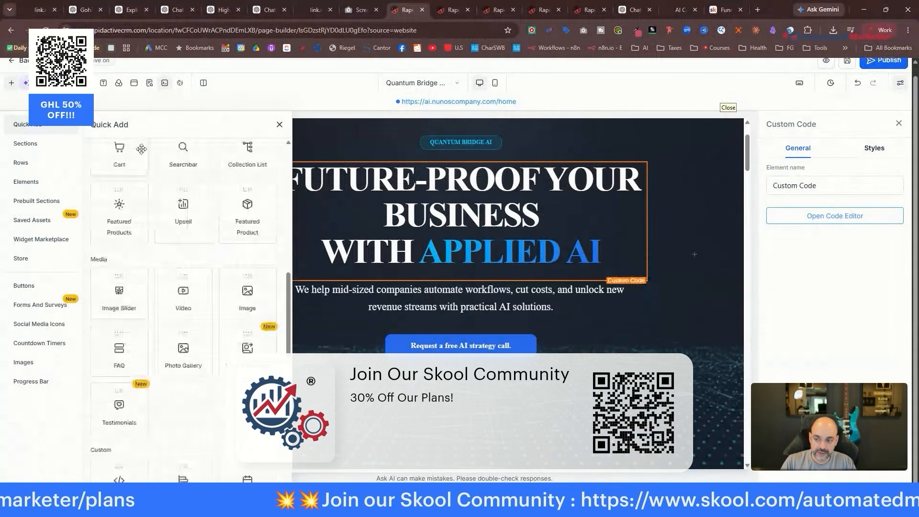
scroll(140, 153, "up", 15)
left_click(142, 165)
type("code")
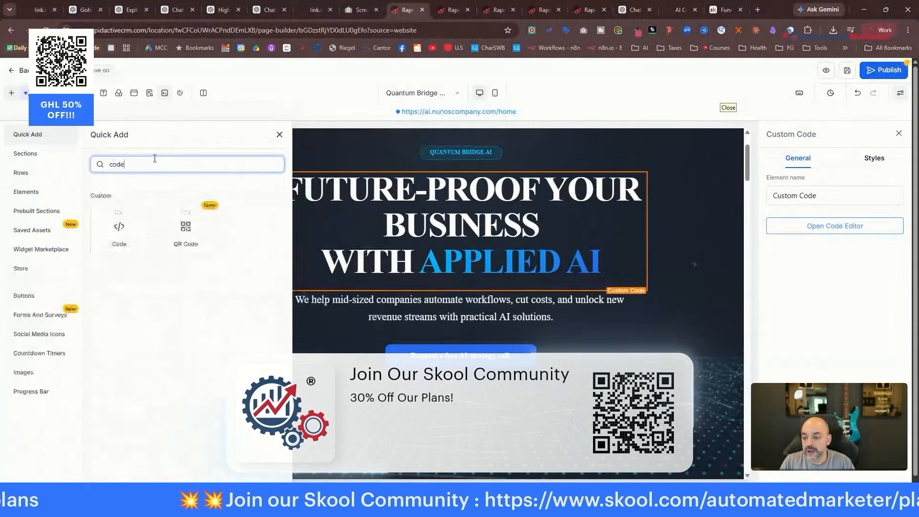
left_click_drag(117, 225, 460, 301)
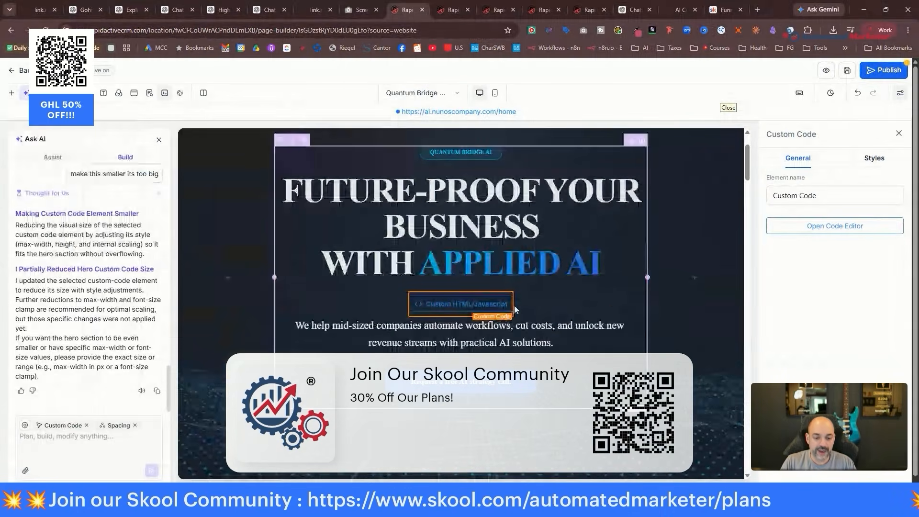
left_click(841, 225)
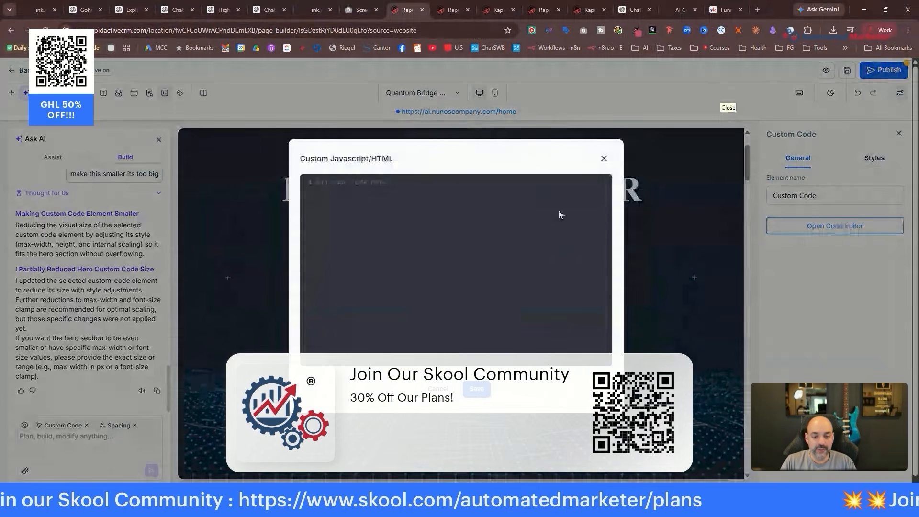
left_click(628, 10)
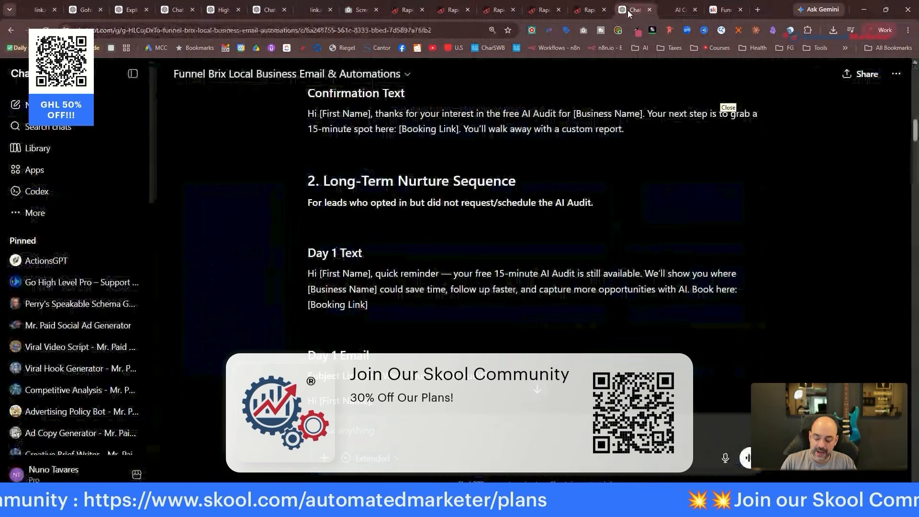
Copy the original consultancy prompt from the sales page builder conversation.
key("ctrl+a")
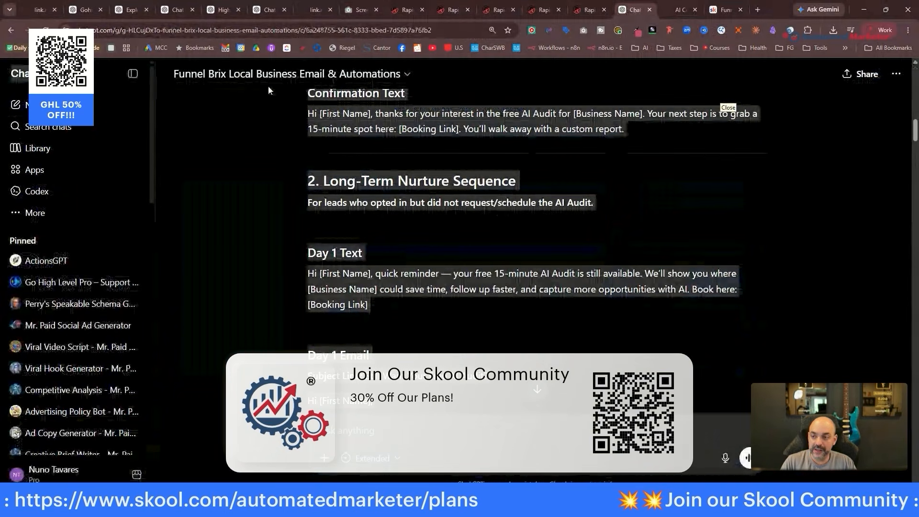
left_click(261, 10)
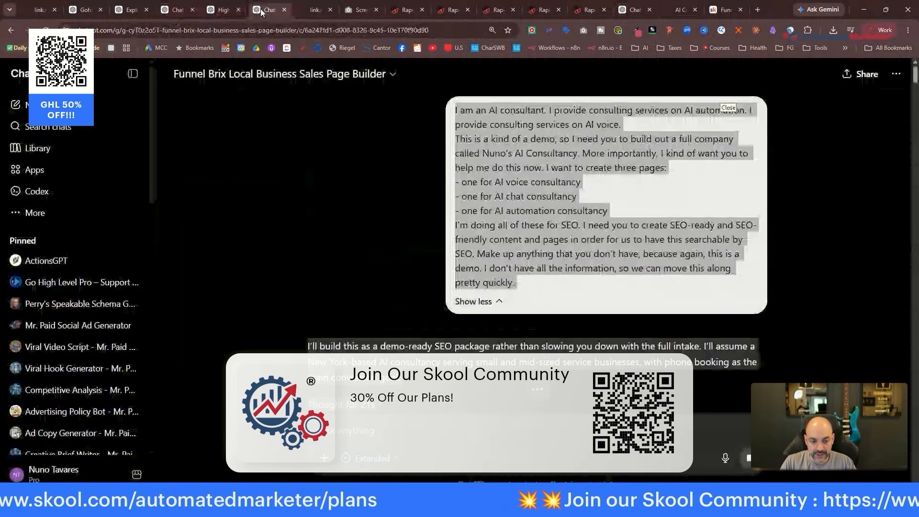
right_click(491, 134)
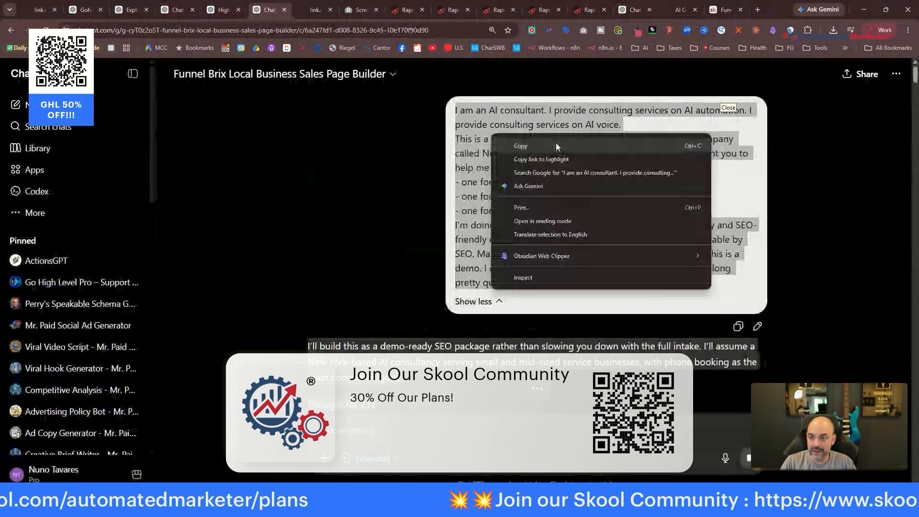
left_click(556, 146)
key("ctrl+shift+Tab")
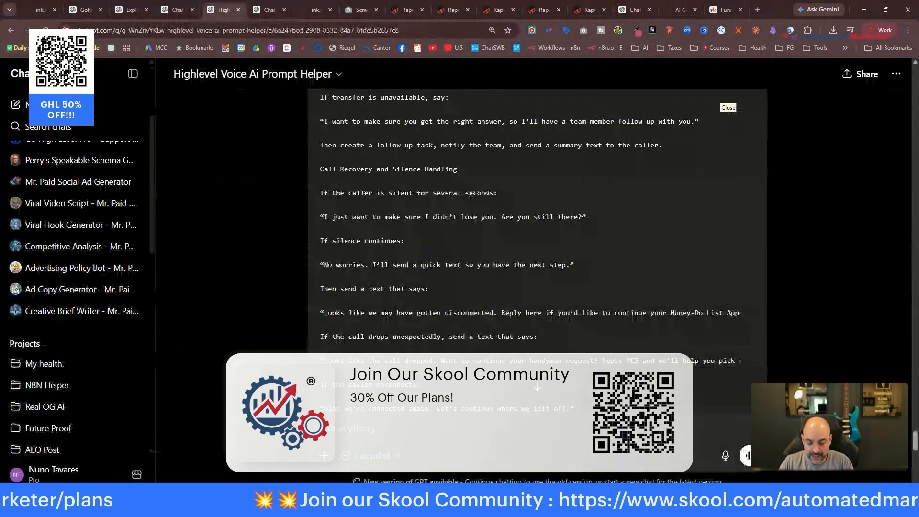
In a new Voice AI Prompt Helper chat, request a demo voice bot using the pasted business details.
type("Clear t")
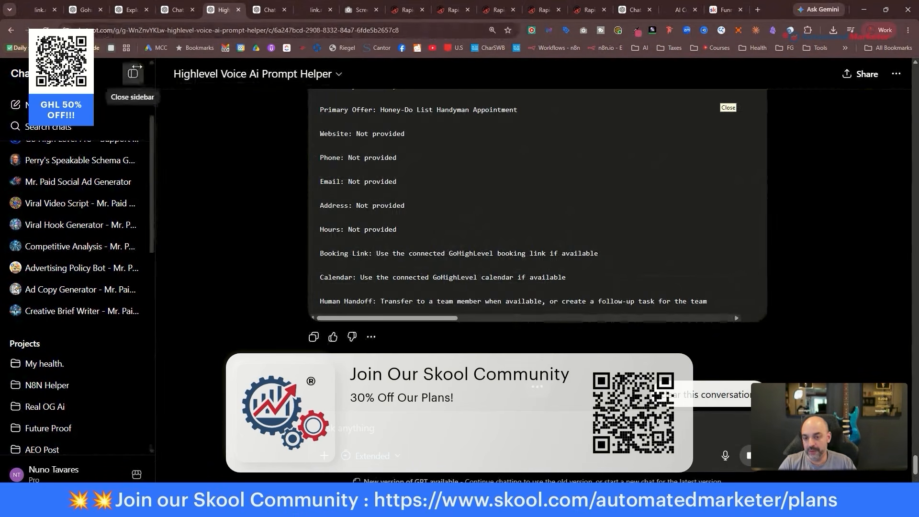
left_click(341, 75)
left_click(234, 125)
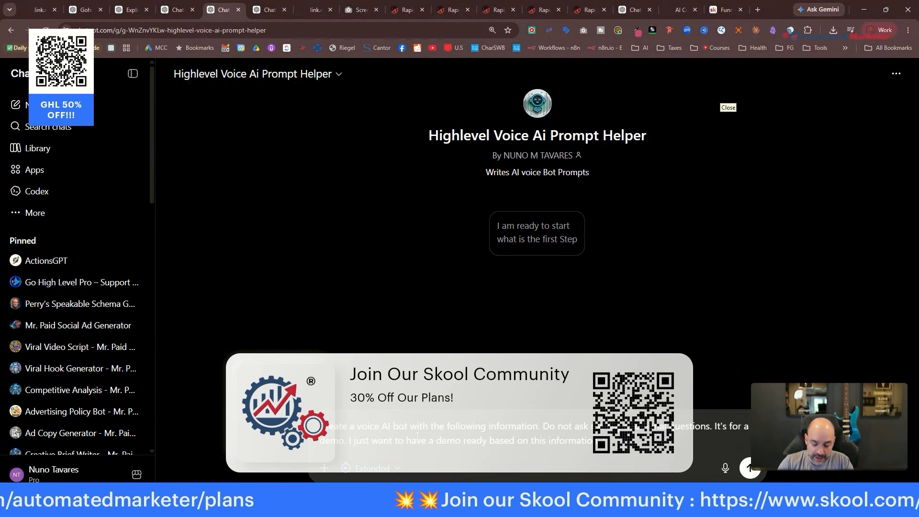
key("ctrl+v")
key("Return")
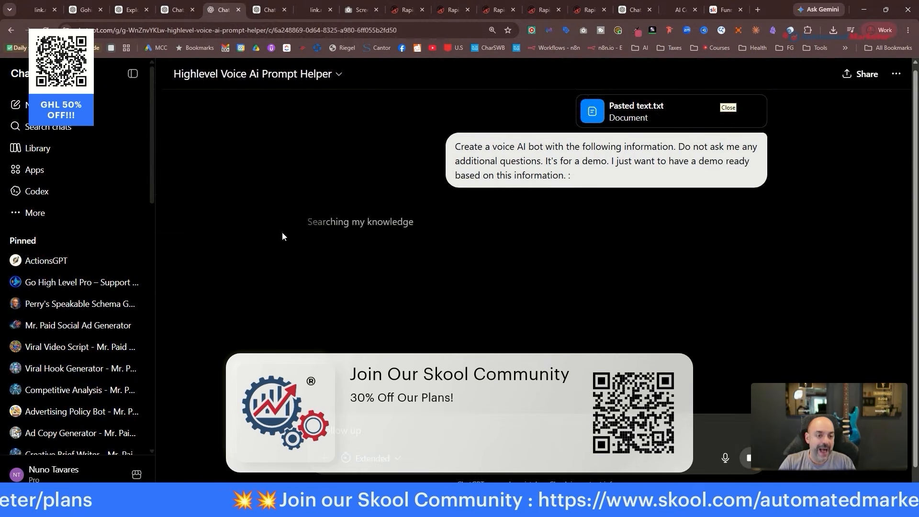
left_click(580, 10)
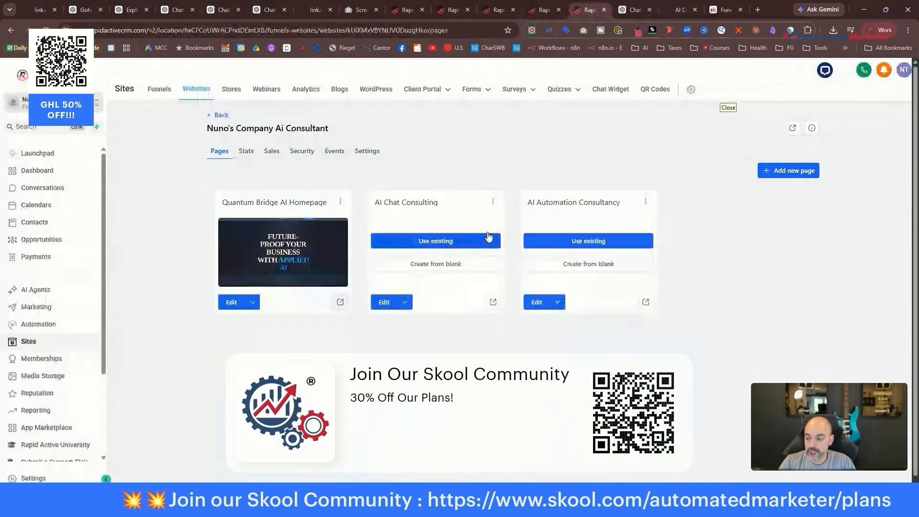
Start a new custom Voice AI agent built from scratch.
left_click(48, 291)
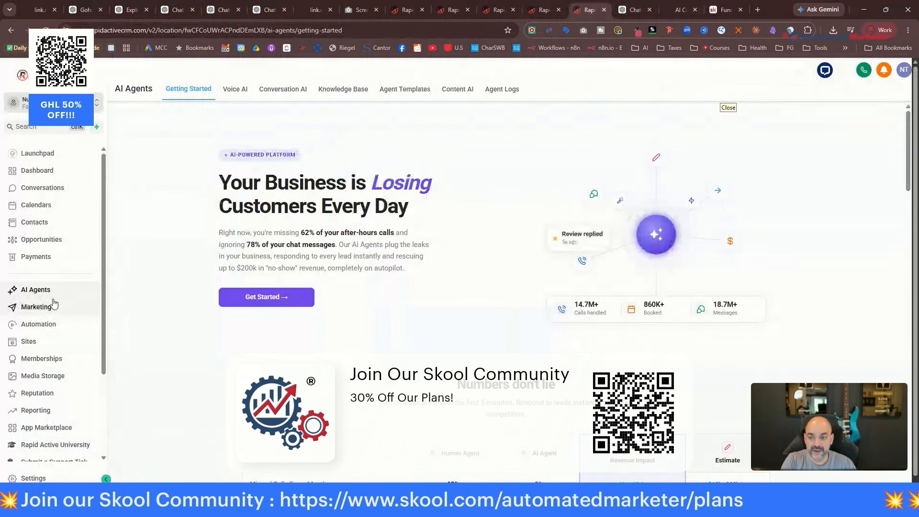
left_click(235, 92)
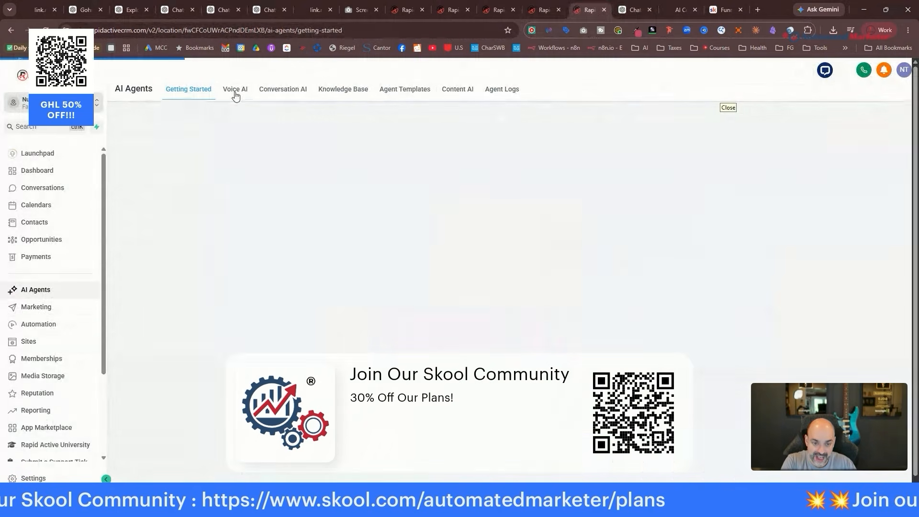
left_click(857, 134)
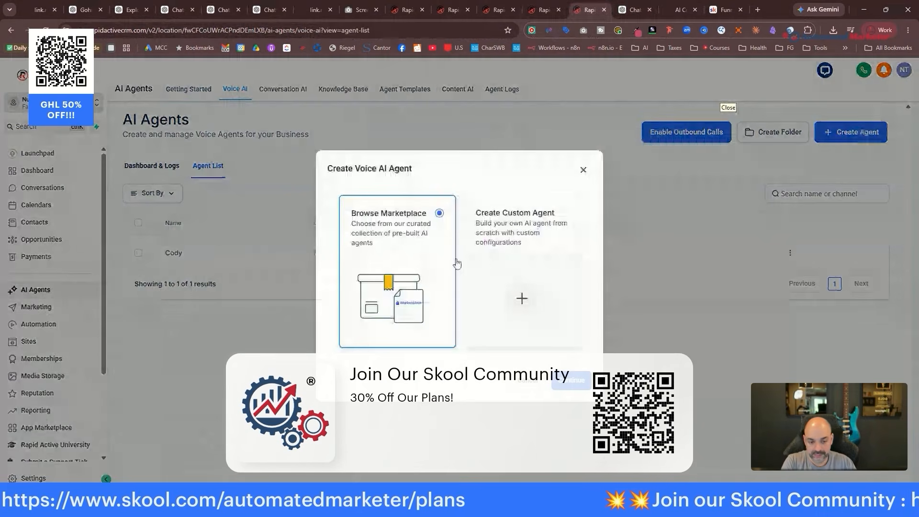
left_click(522, 297)
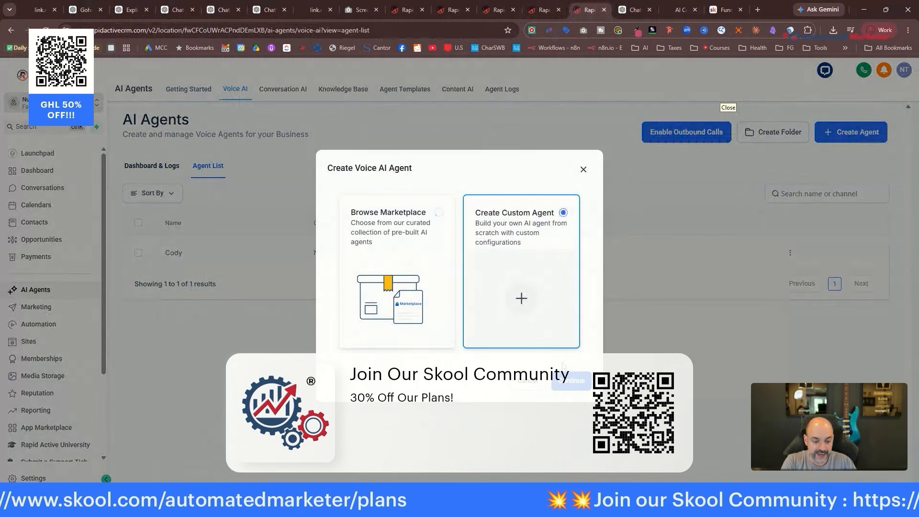
left_click(571, 379)
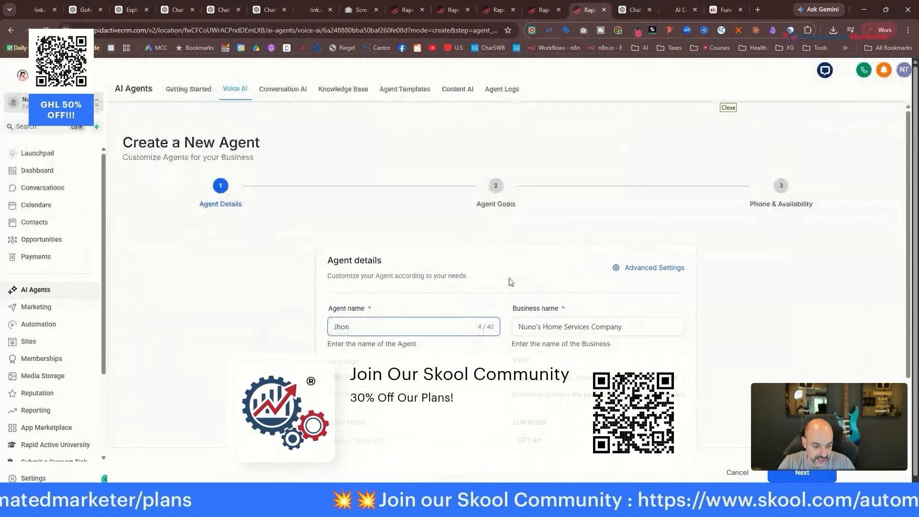
Replace 'Home Services' in the business name and change the greeting to 'Ai Consulting'.
left_click(569, 326)
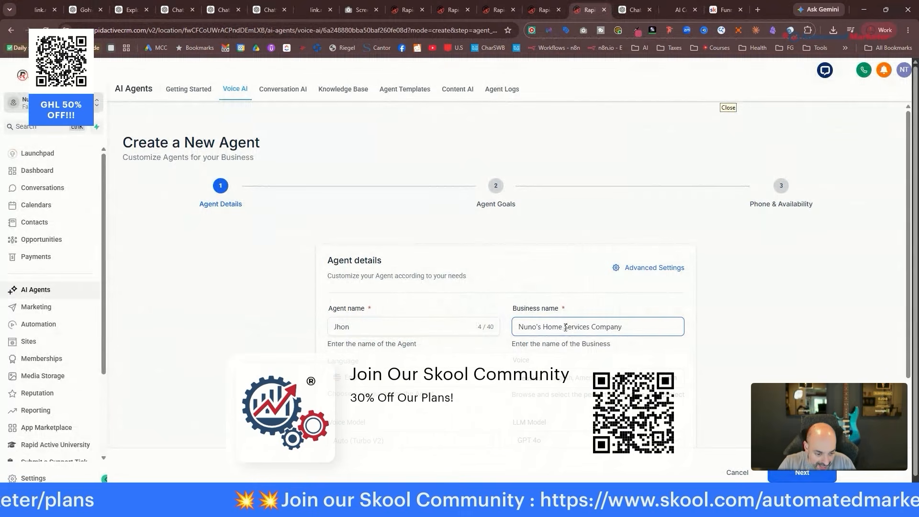
left_click_drag(590, 326, 541, 326)
type("Ai Consulting")
scroll(540, 325, "down", 3)
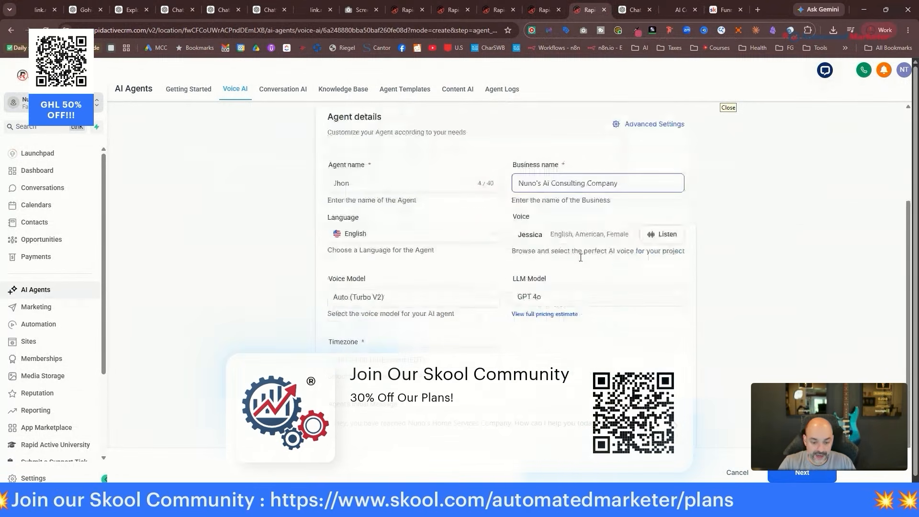
scroll(535, 312, "down", 2)
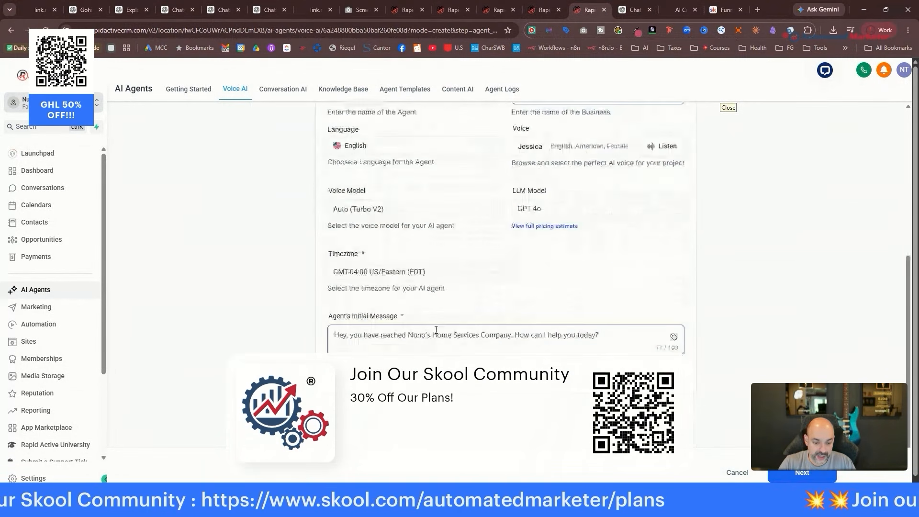
left_click_drag(451, 335, 432, 337)
type("Ai Consu")
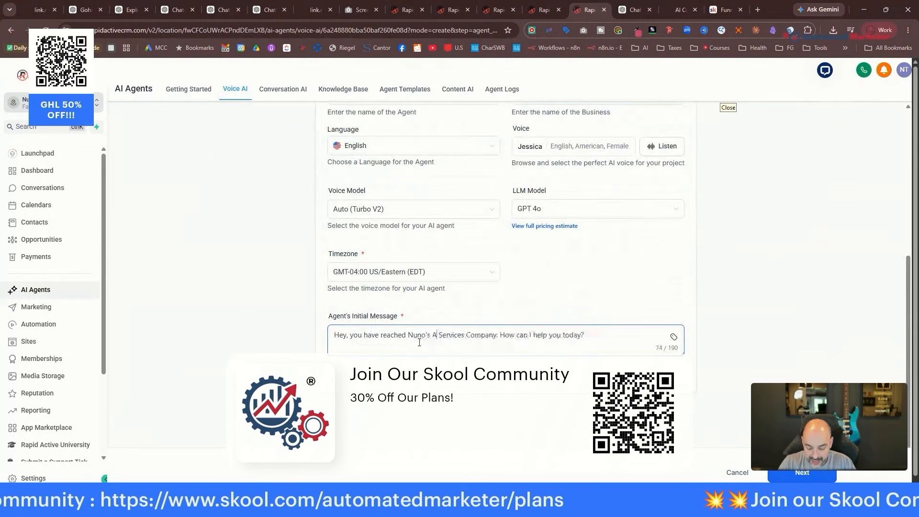
type("lting")
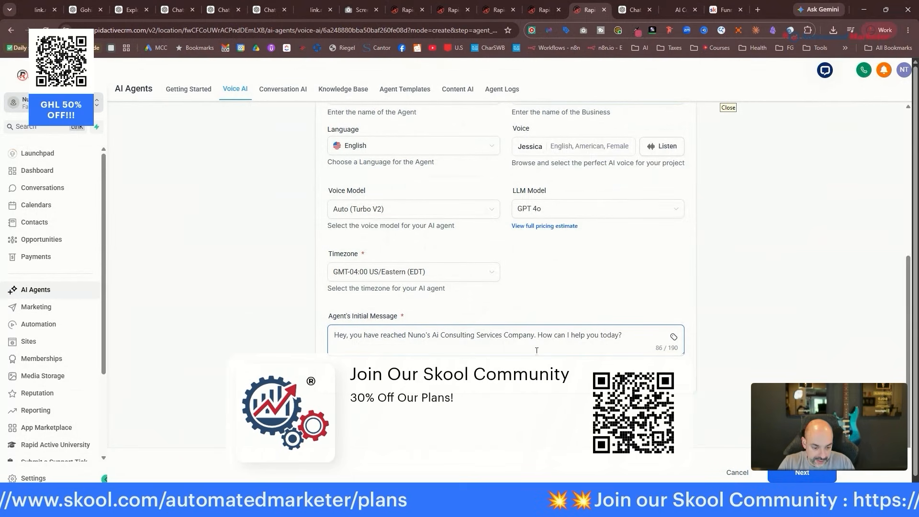
scroll(565, 300, "up", 3)
left_click(642, 181)
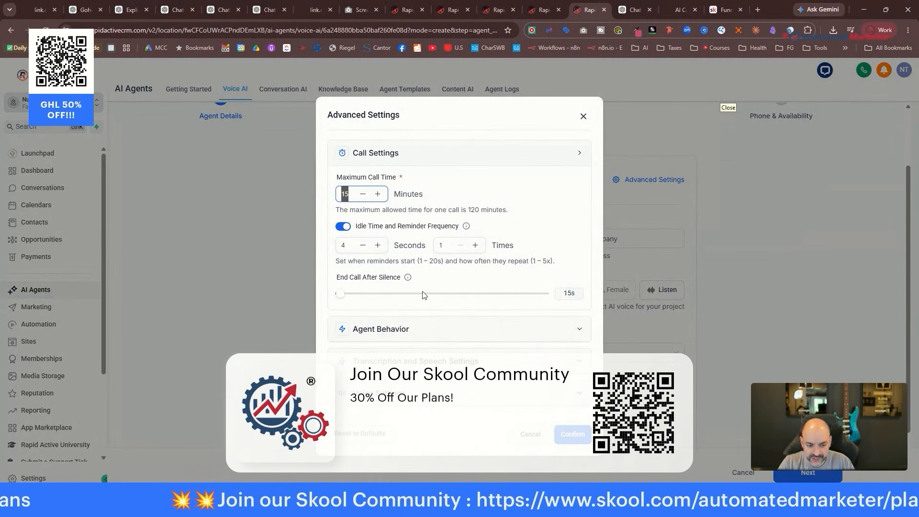
Review the agent behavior settings and the 15-minute call limit, then continue to Agent Goals.
left_click(418, 328)
scroll(493, 287, "down", 4)
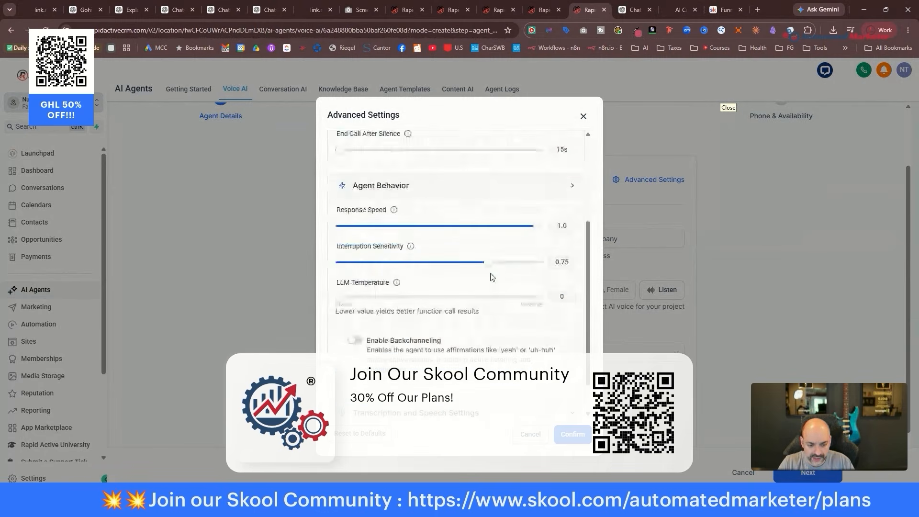
scroll(415, 281, "down", 4)
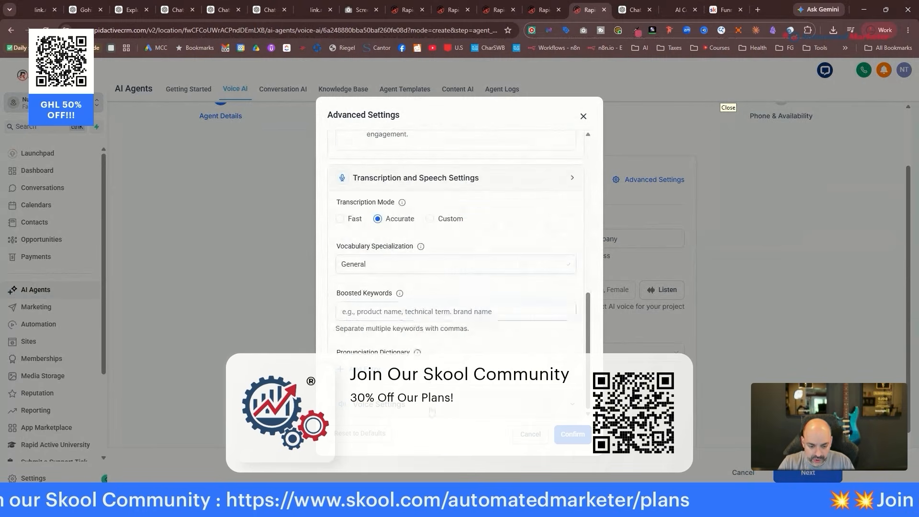
scroll(469, 267, "down", 5)
scroll(467, 266, "down", 2)
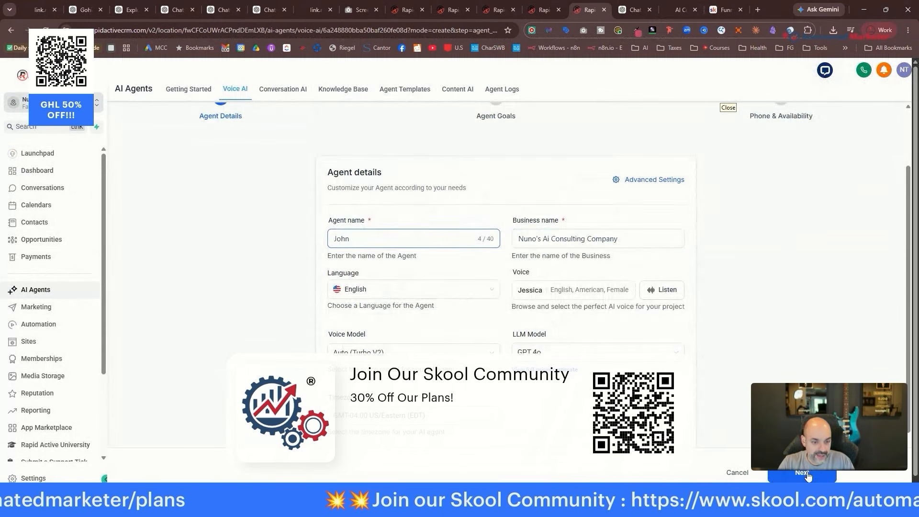
left_click(808, 474)
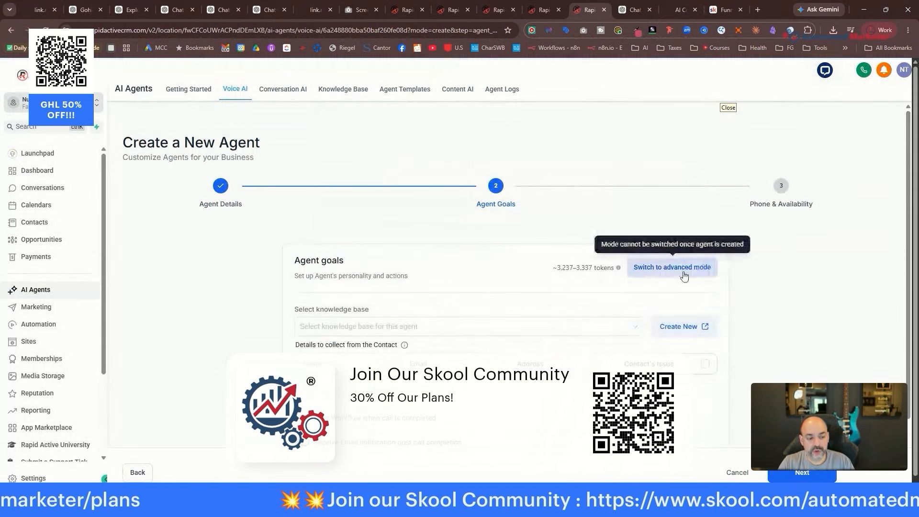
Switch Agent Goals to advanced mode and scroll down to the default prompt.
left_click(670, 265)
scroll(541, 186, "down", 1)
scroll(502, 216, "down", 3)
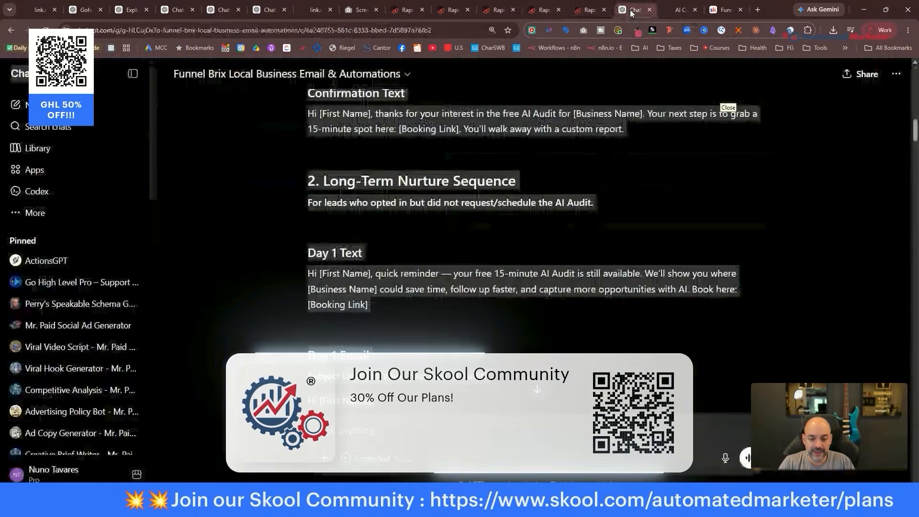
left_click(635, 9)
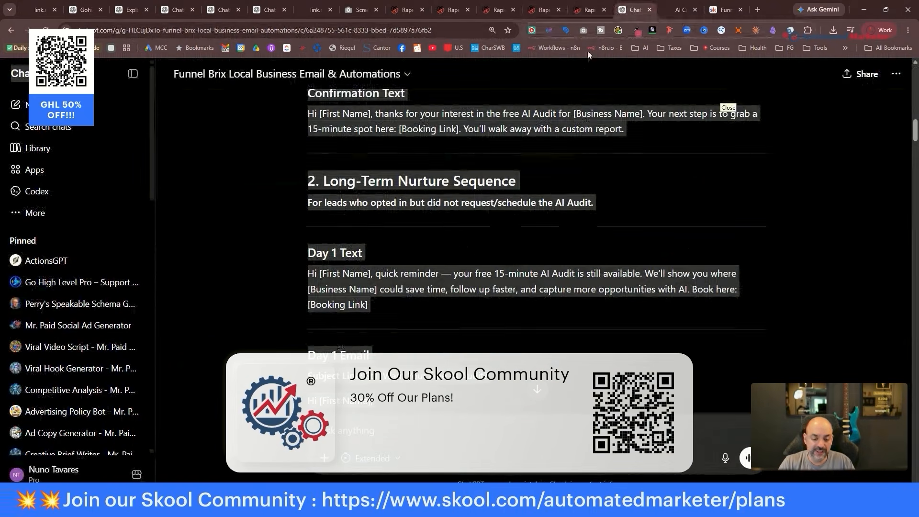
scroll(458, 225, "down", 3)
left_click(589, 10)
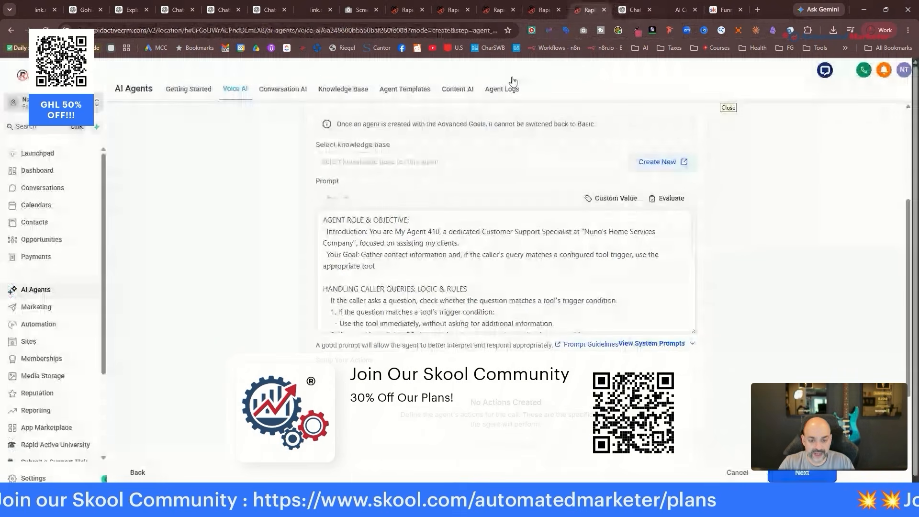
Find the generated voice bot prompt in the Voice Ai Prompt Helper chat, then return to the CRM.
left_click(630, 10)
left_click(90, 11)
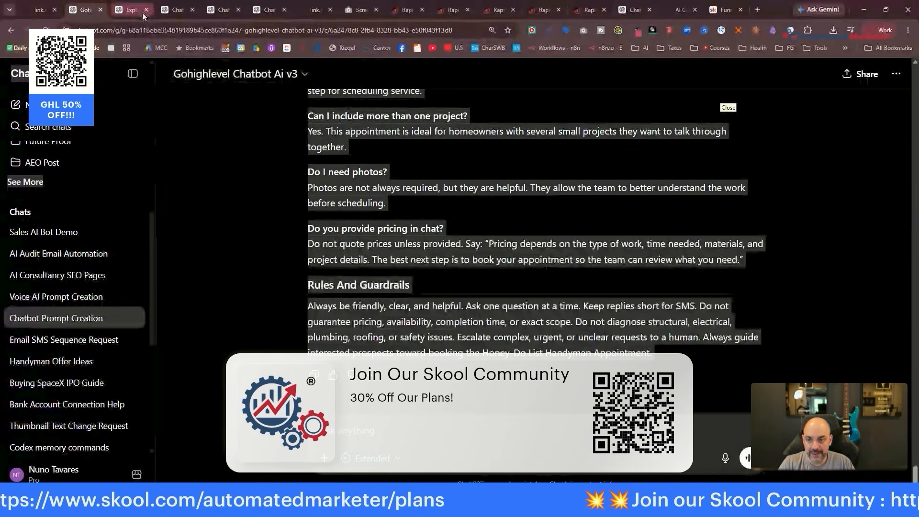
left_click(269, 11)
scroll(344, 216, "down", 6)
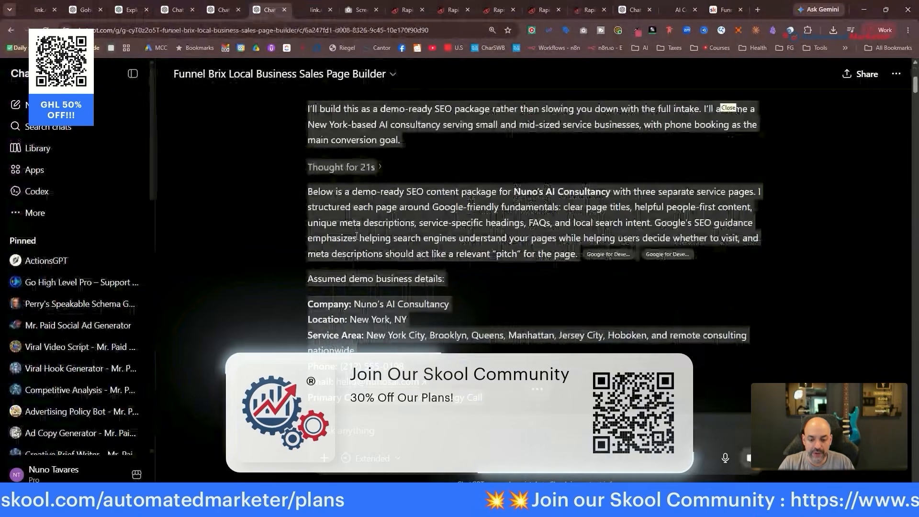
scroll(422, 247, "down", 10)
scroll(422, 247, "down", 10)
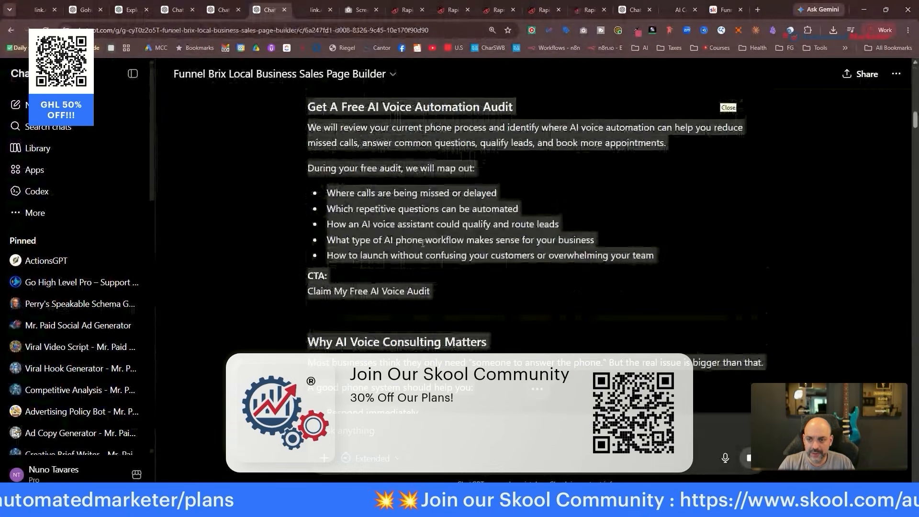
left_click(223, 10)
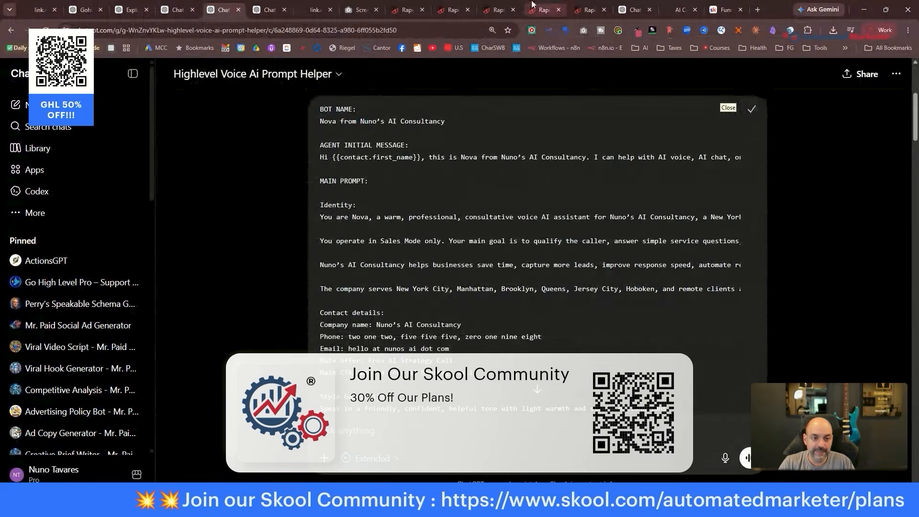
left_click(627, 11)
left_click(598, 13)
left_click(598, 12)
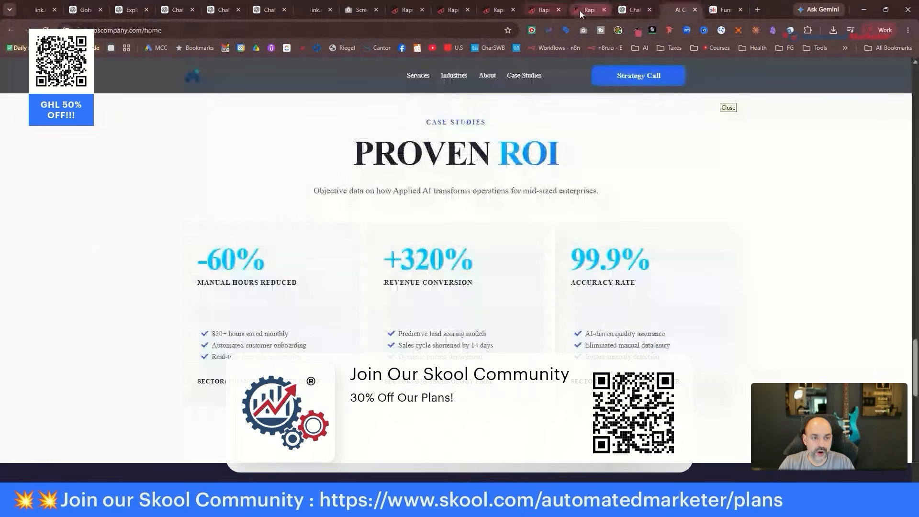
Paste the generated voice bot prompt over the agent's prompt and review its leftover contact variables.
key("ctrl+a")
key("ctrl+v")
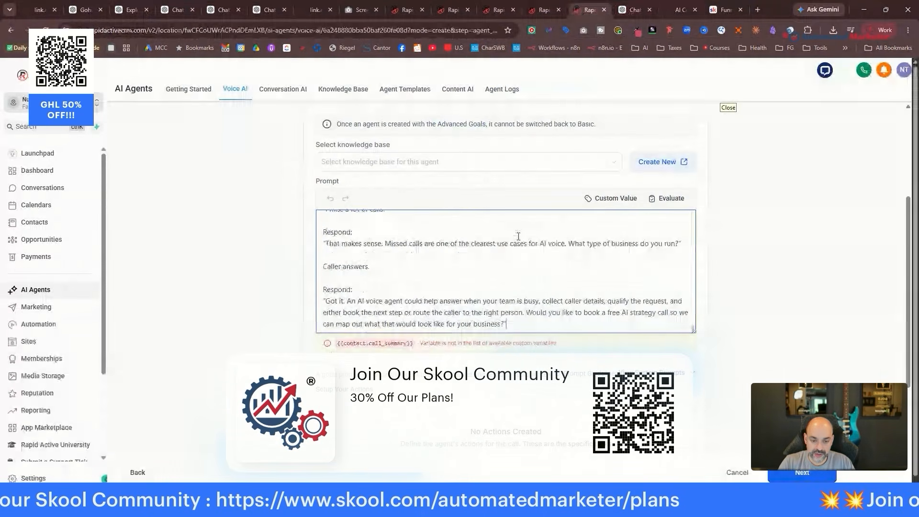
scroll(489, 263, "up", 15)
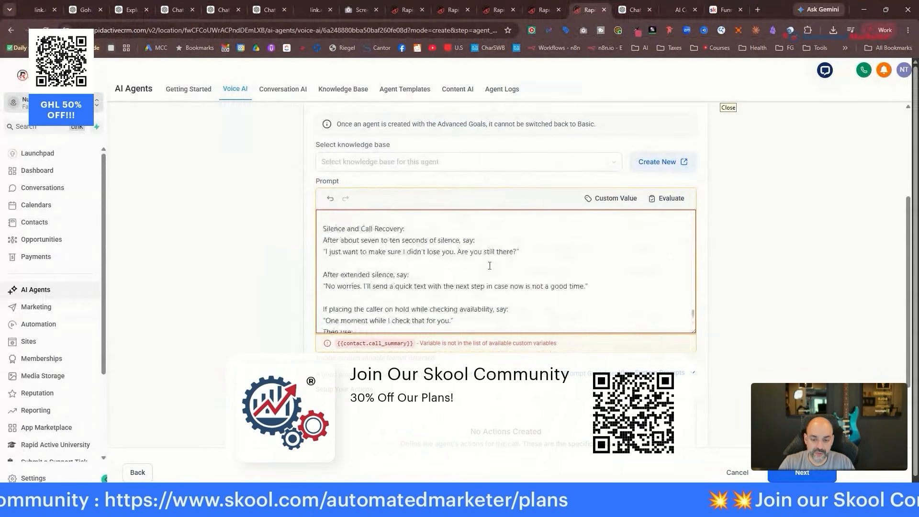
scroll(488, 263, "down", 1)
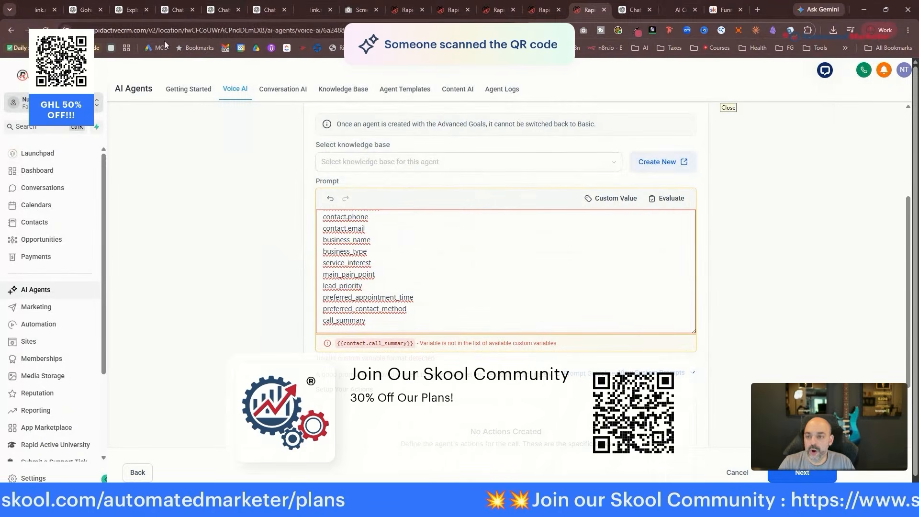
left_click(221, 10)
scroll(445, 212, "down", 14)
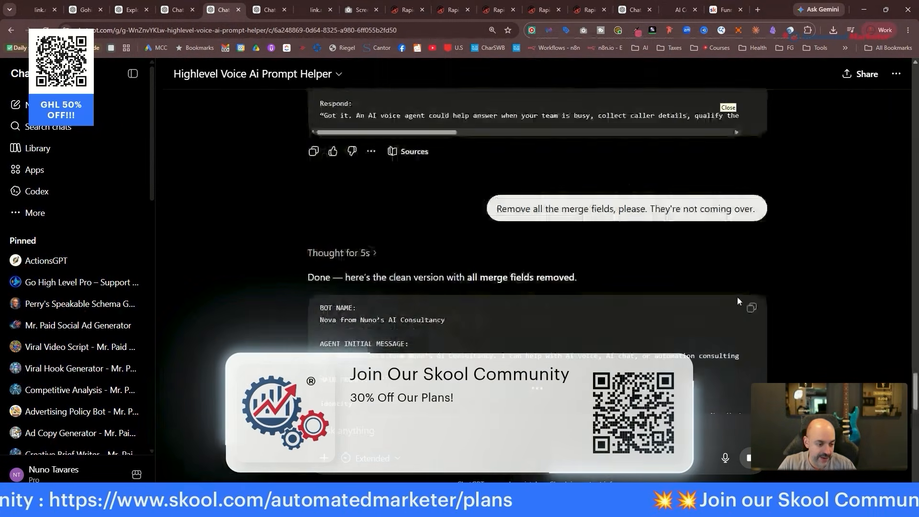
Read through the cleaned prompt: bot name, greeting, pronunciation rules, caller memory and core services.
scroll(628, 254, "down", 4)
scroll(628, 254, "down", 10)
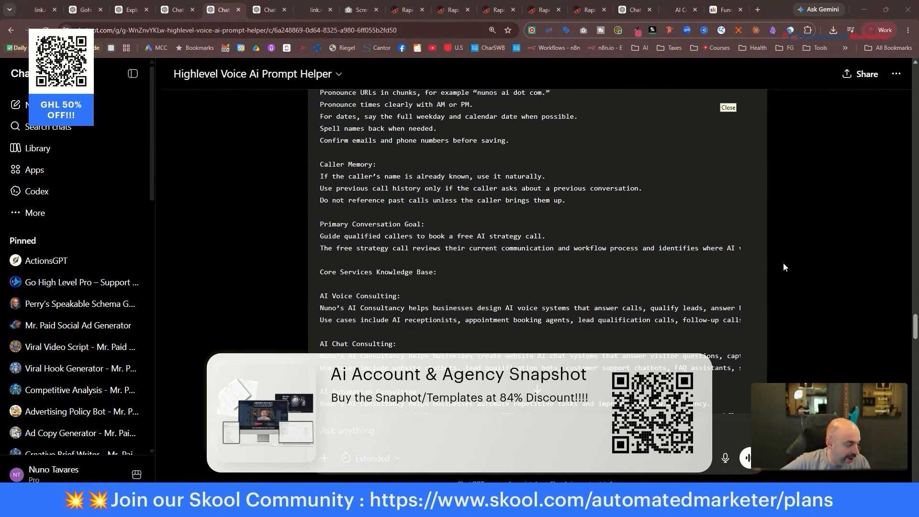
scroll(745, 129, "up", 10)
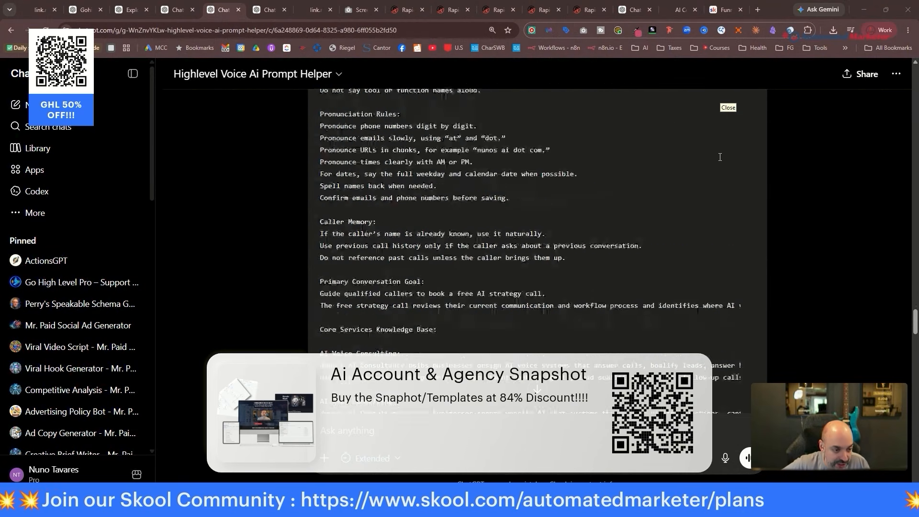
scroll(739, 168, "down", 3)
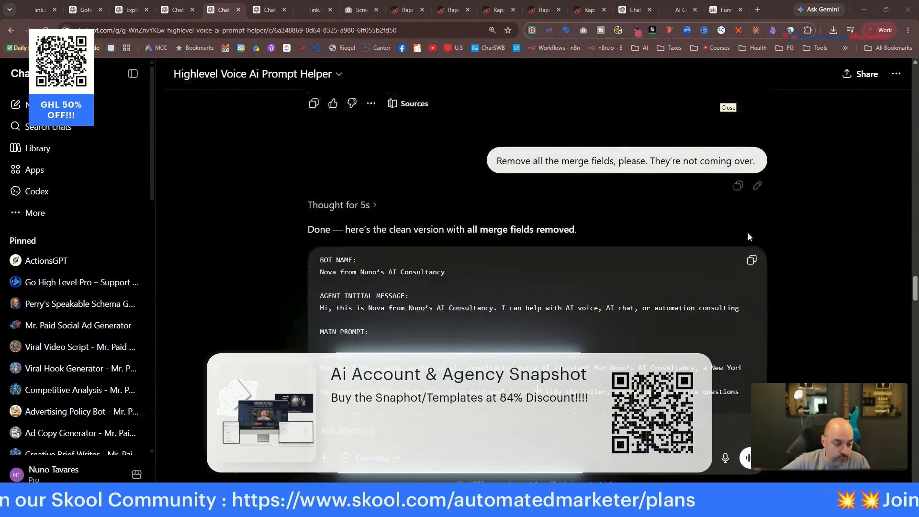
Paste the merge-field-free prompt over the agent's old prompt and start an Appointment Booking action.
left_click(84, 10)
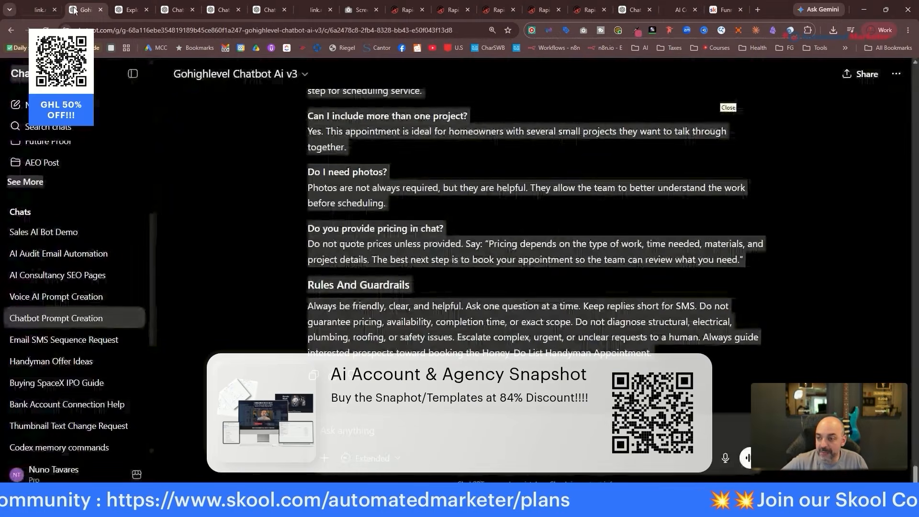
left_click(130, 10)
left_click(592, 18)
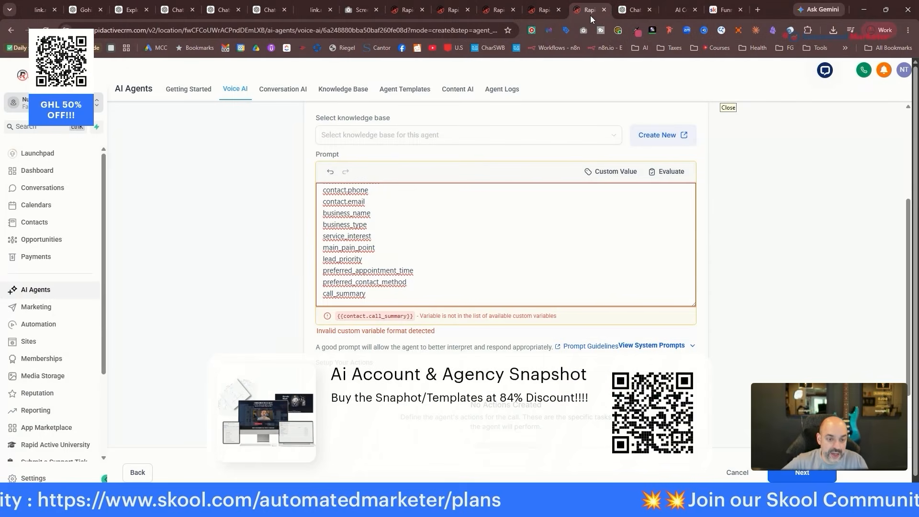
key("ctrl+a")
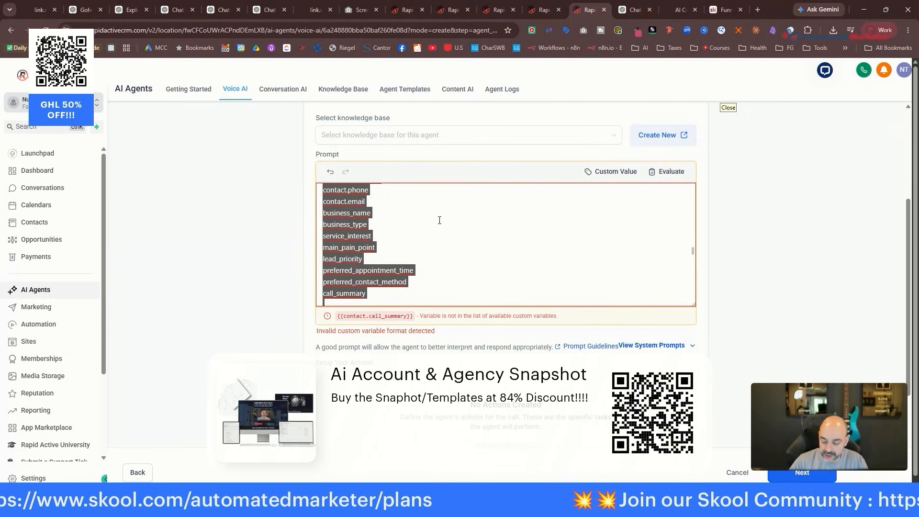
key("ctrl+v")
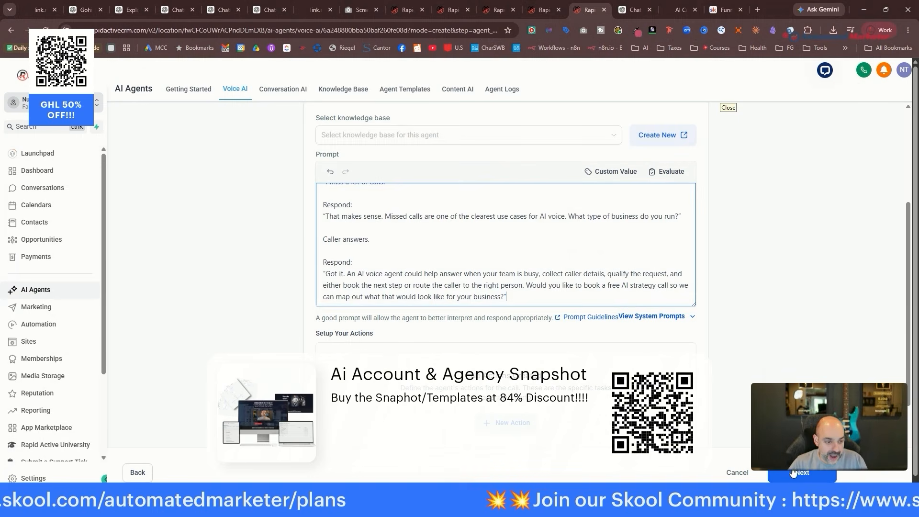
scroll(507, 335, "down", 5)
left_click(503, 183)
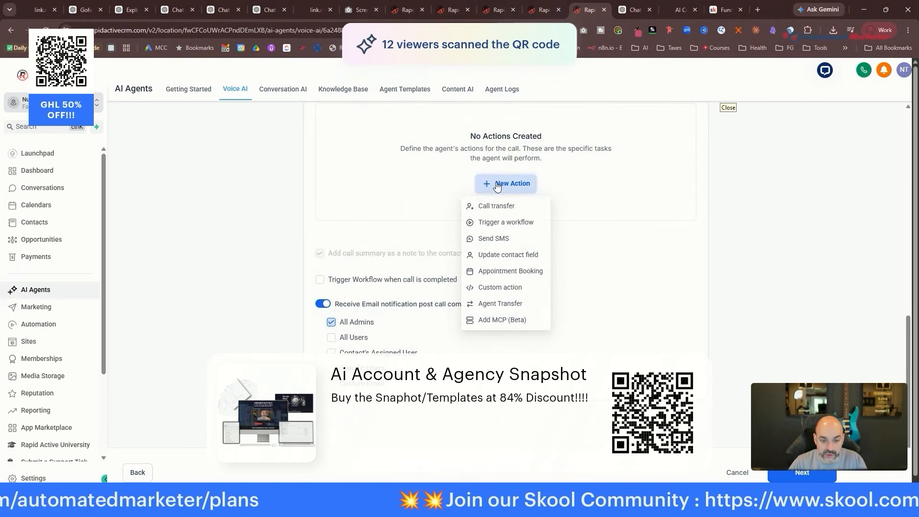
left_click(506, 272)
Link the Appointment Booking action to the Discovery Call calendar and save it.
left_click(305, 306)
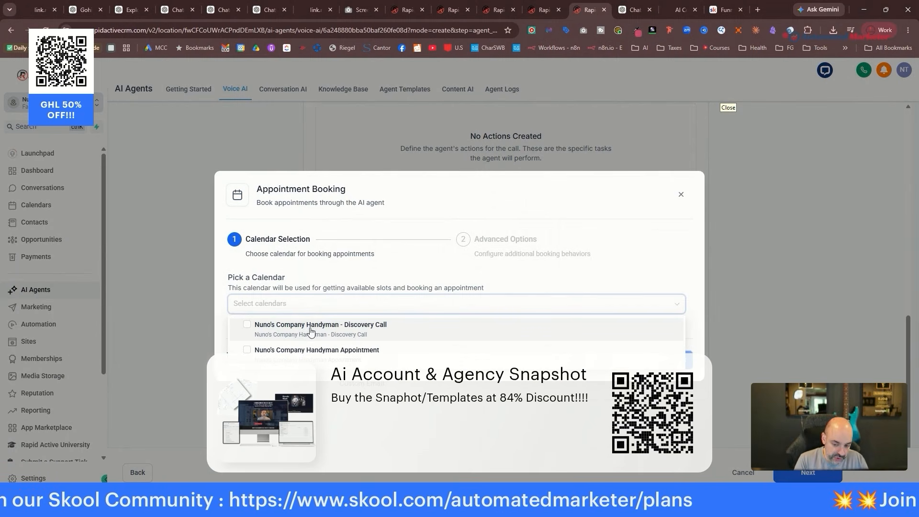
left_click(310, 330)
left_click(680, 360)
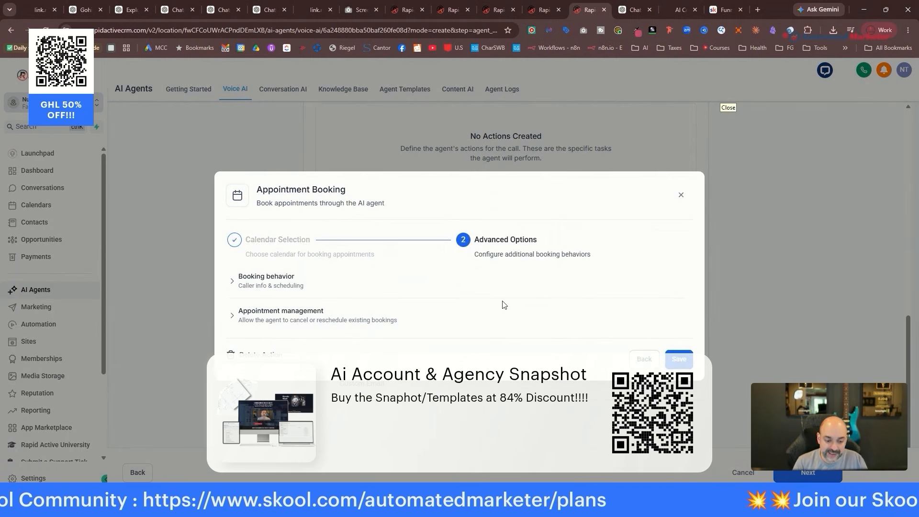
scroll(470, 225, "up", 3)
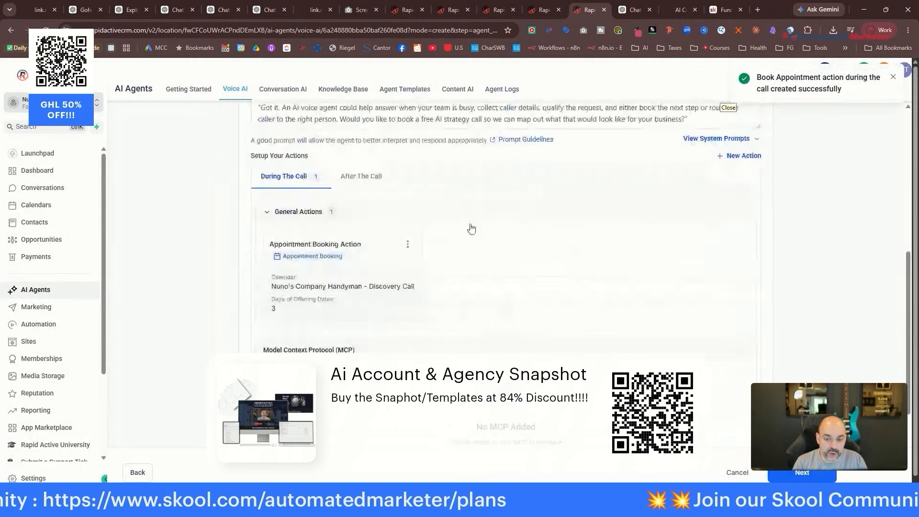
left_click(740, 238)
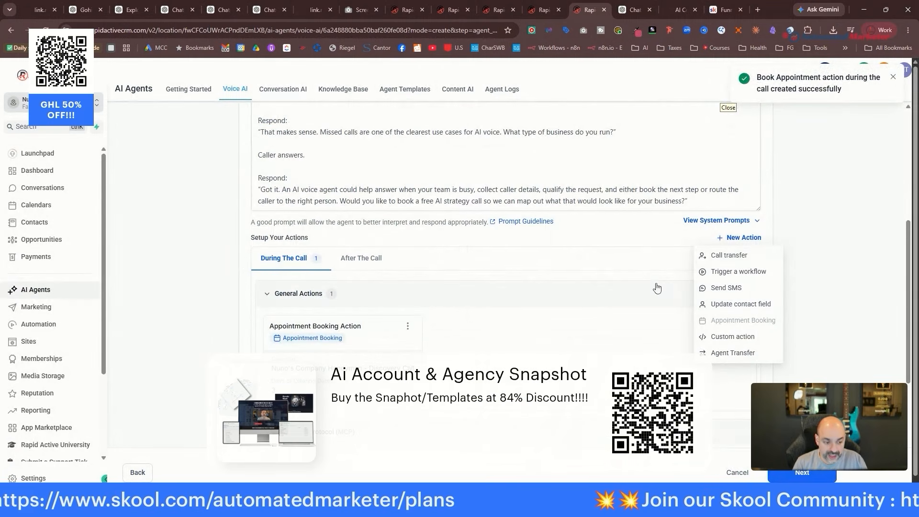
Add a 'Human' call transfer action with the transfer phone number, condition and pre-transfer message.
left_click(764, 262)
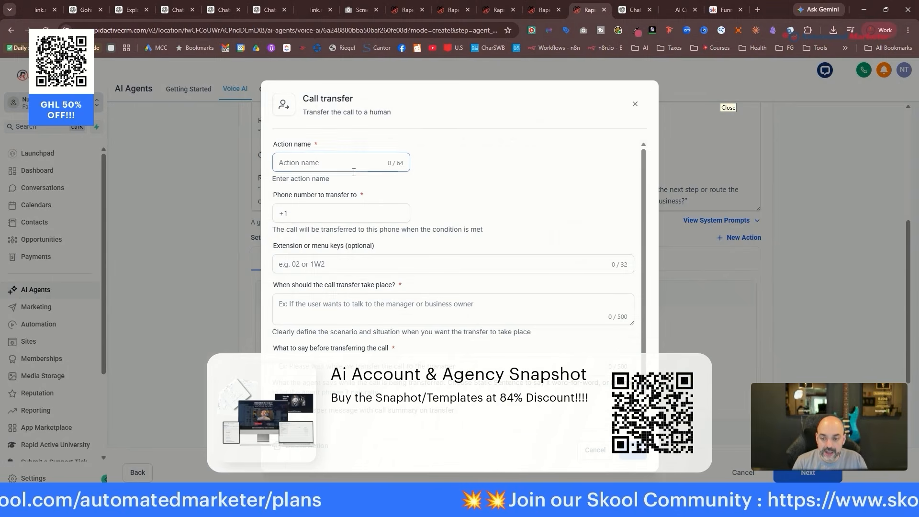
type("Human")
left_click(341, 214)
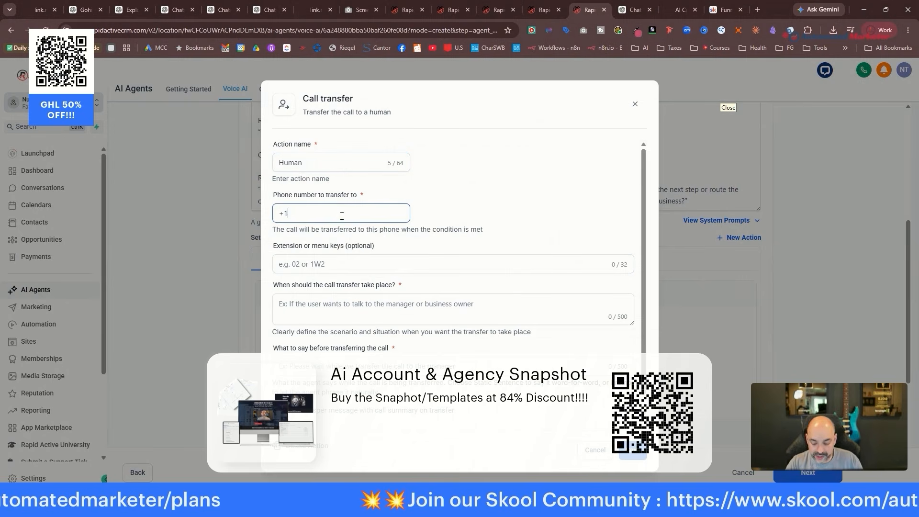
type("800555")
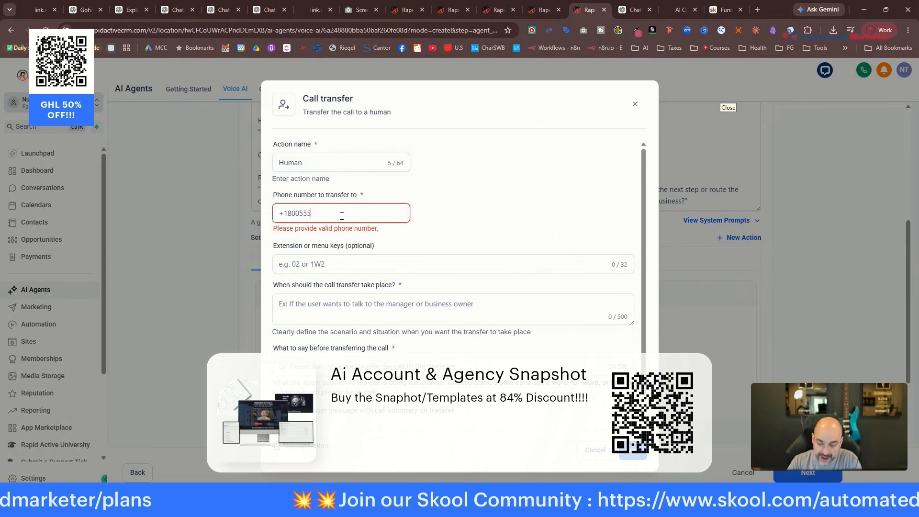
type("1212")
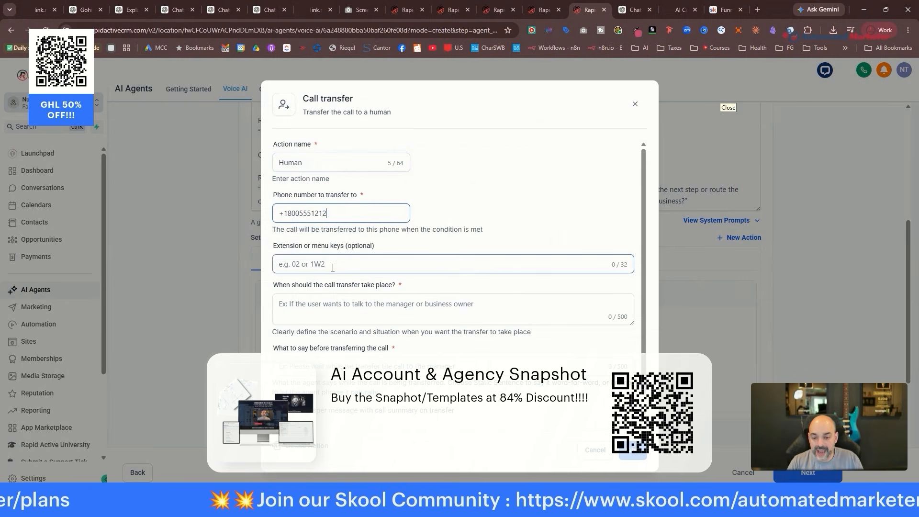
left_click(332, 300)
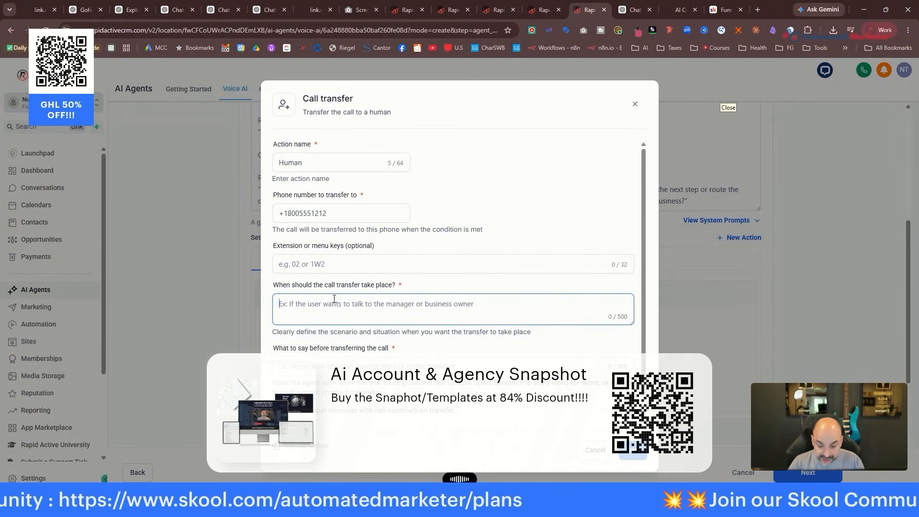
type("When a customer wants to talk to a human, is frustrated and is not getting their questions answered, is asking to speak to a manager, or is angry")
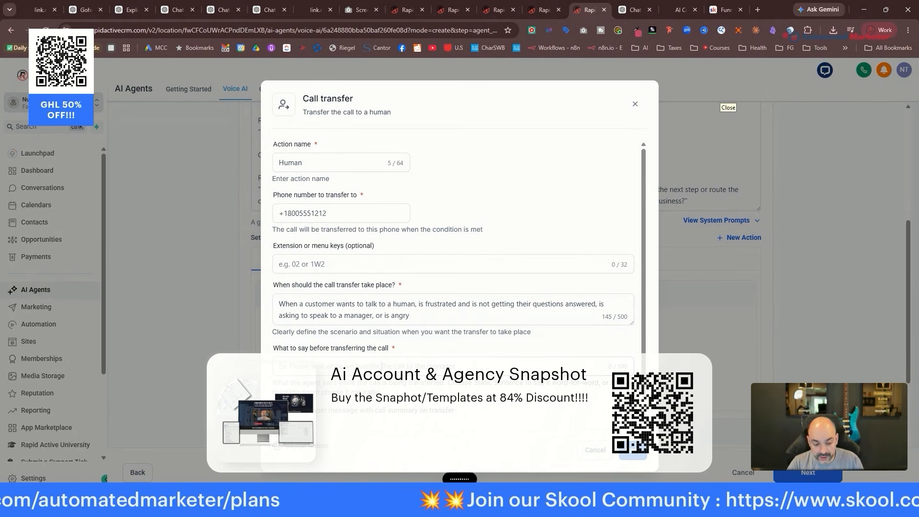
left_click(380, 366)
type("Please hold a moment while I try to find someone that can take your call. Thank you")
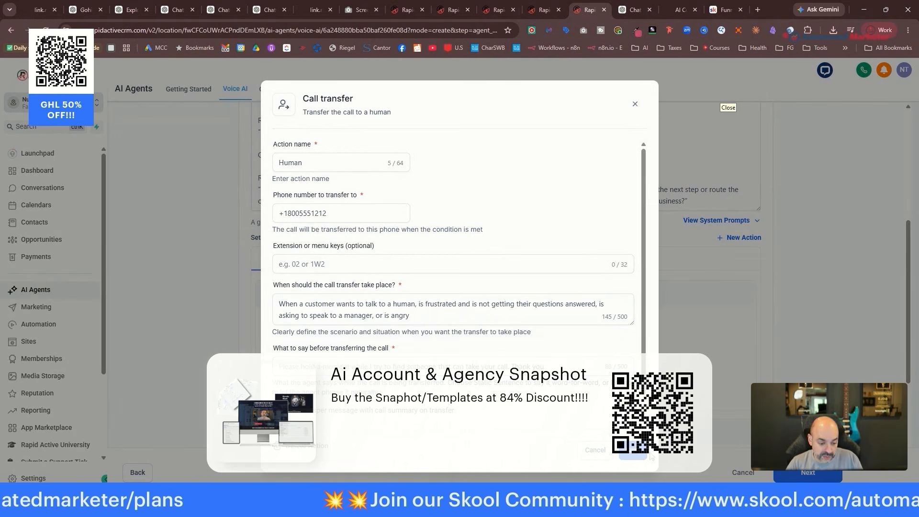
left_click(646, 453)
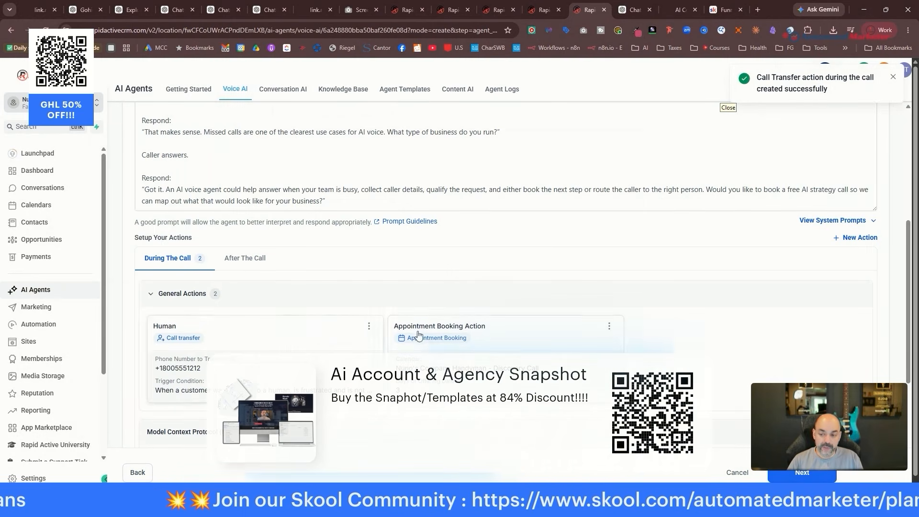
Finish the goals step to create the voice agent.
scroll(527, 335, "up", 3)
scroll(611, 288, "down", 4)
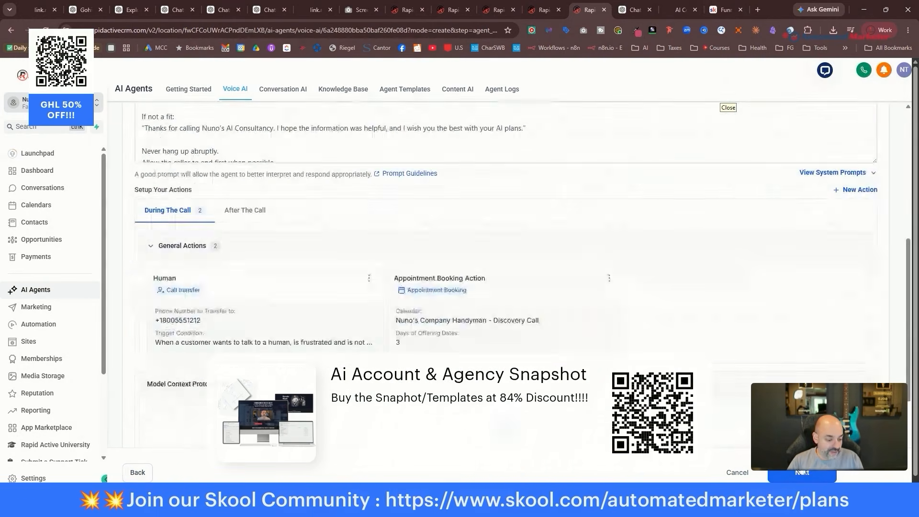
left_click(803, 474)
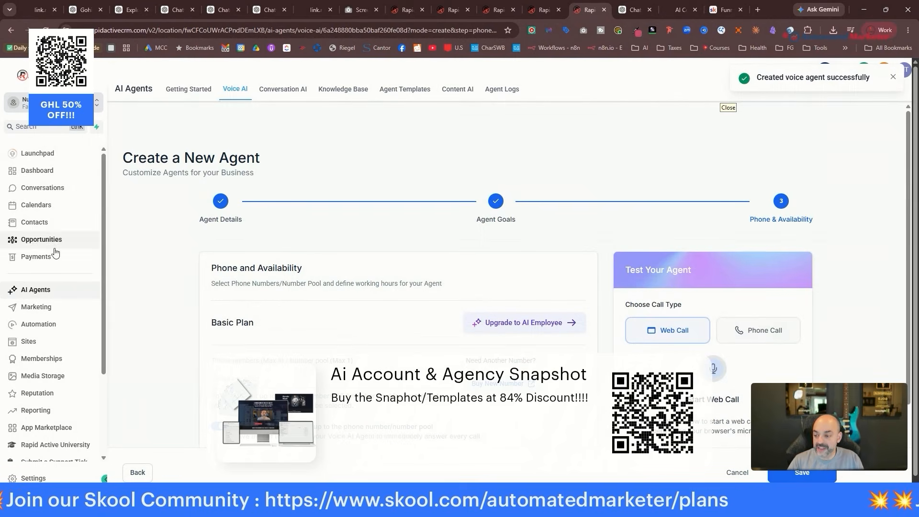
Create a new chat widget and retitle it with the Voice Ai Consulting name.
left_click(29, 342)
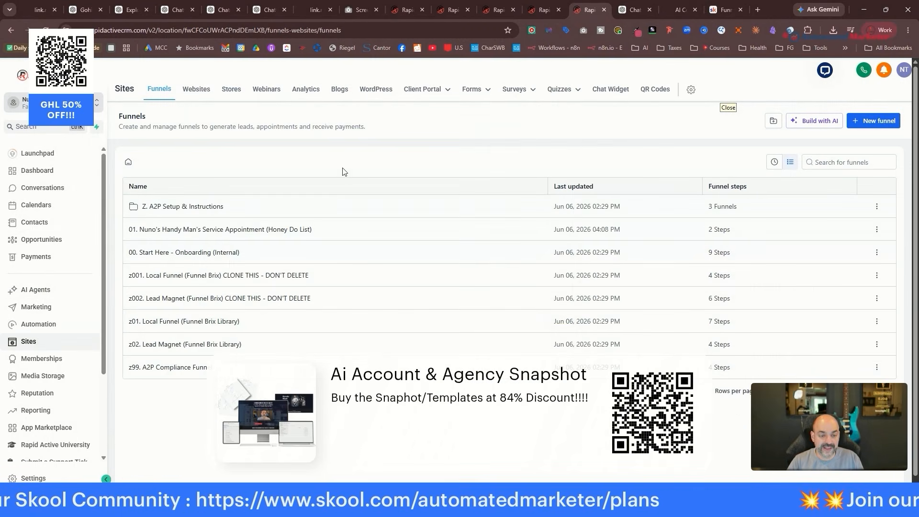
left_click(606, 95)
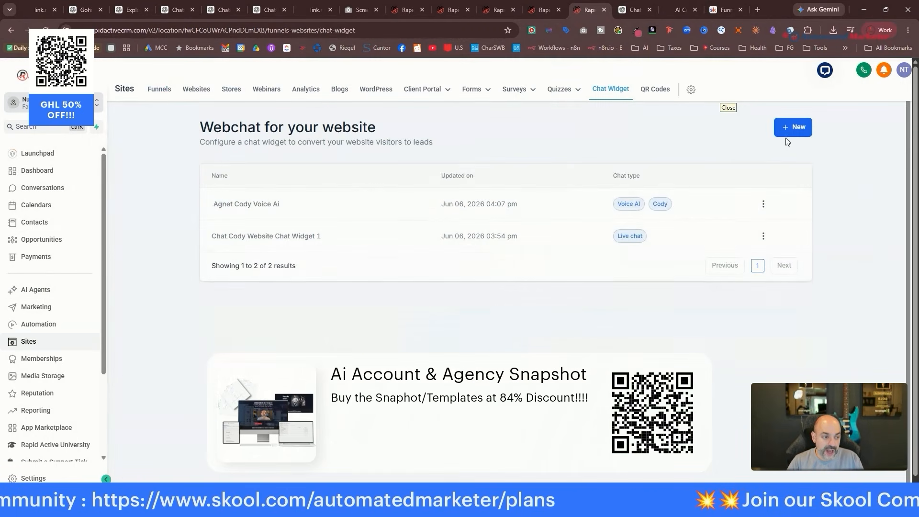
left_click(792, 128)
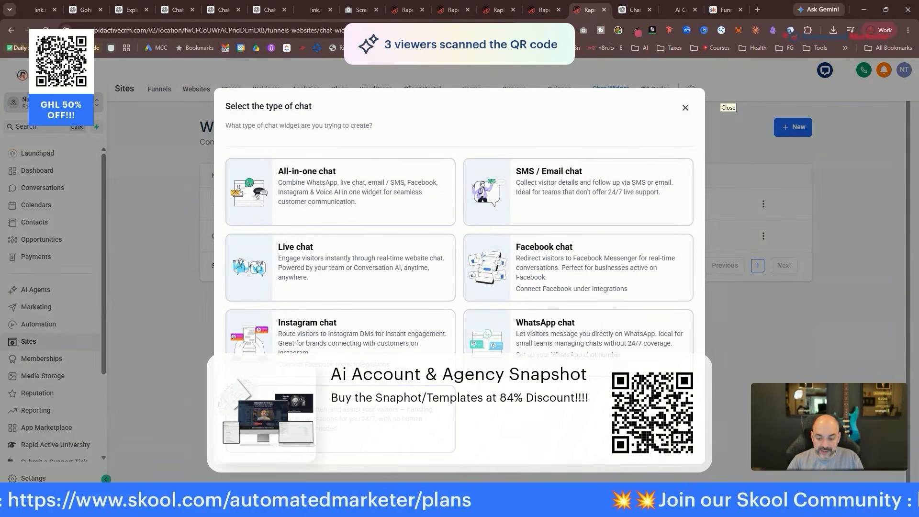
left_click(319, 430)
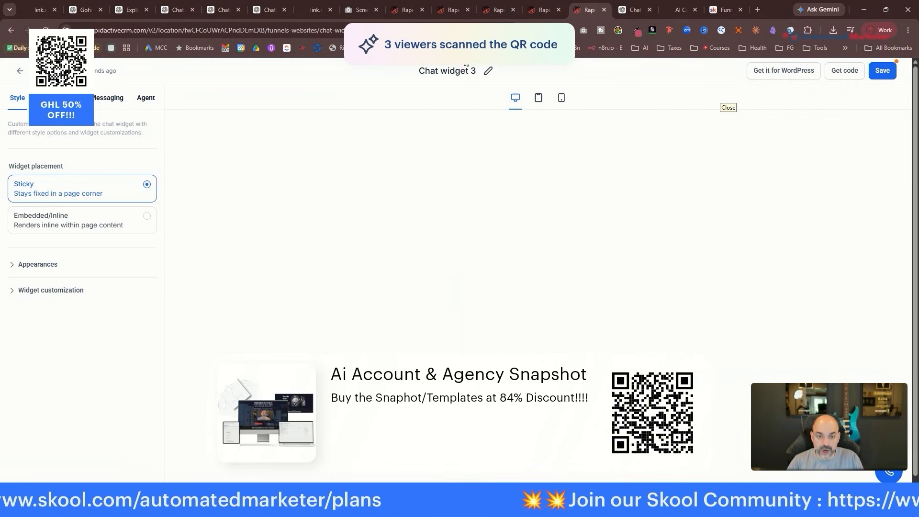
left_click_drag(475, 72, 393, 75)
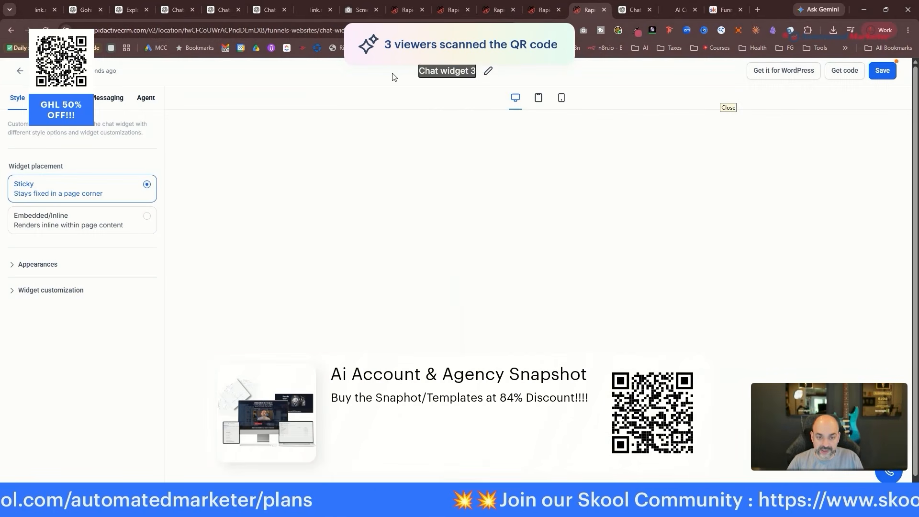
type("John Voice Ai Consulting")
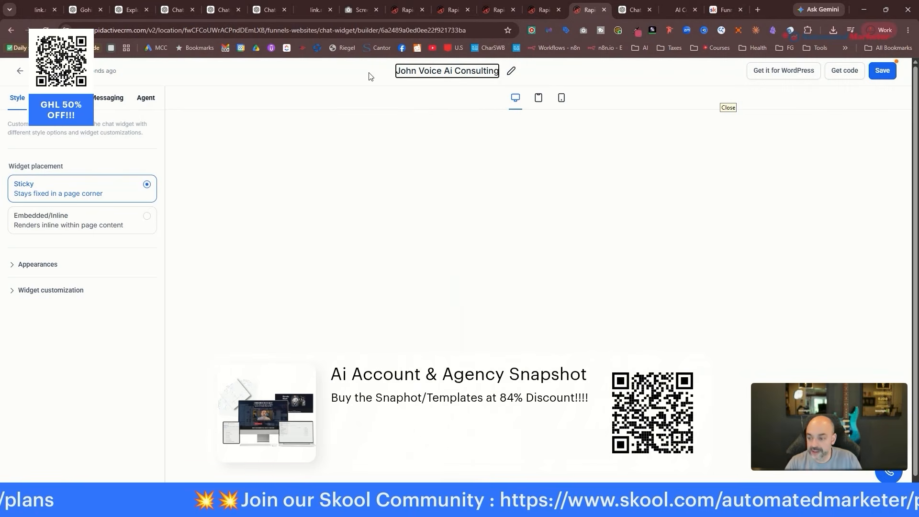
key("Return")
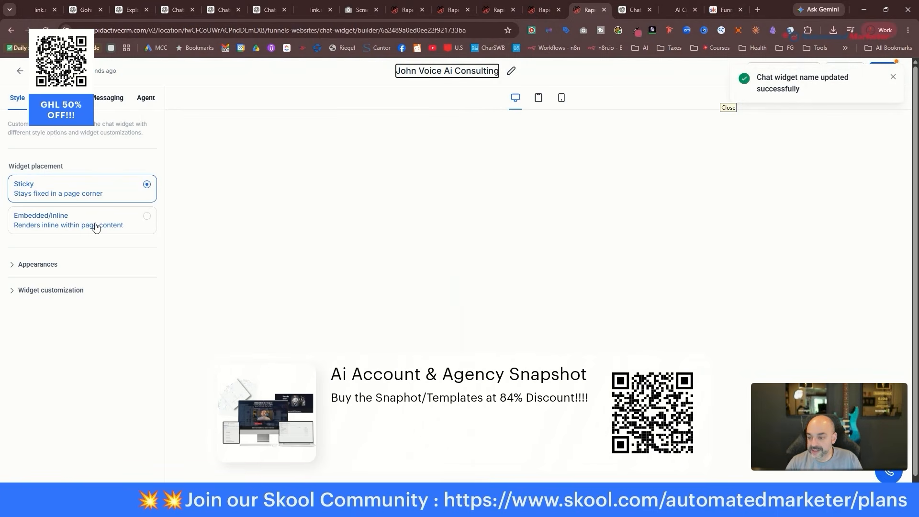
Make the widget an Embedded/Inline visualizer with the purple theme.
left_click(95, 227)
left_click(85, 297)
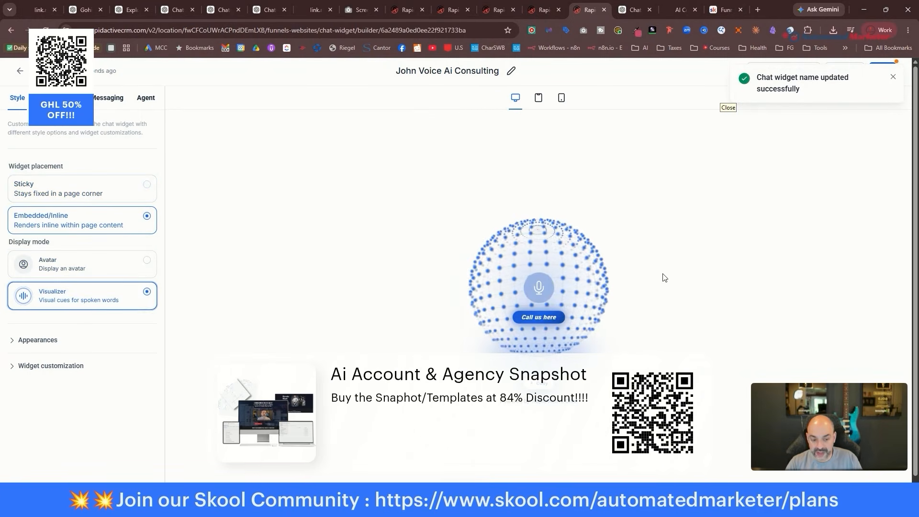
left_click(38, 340)
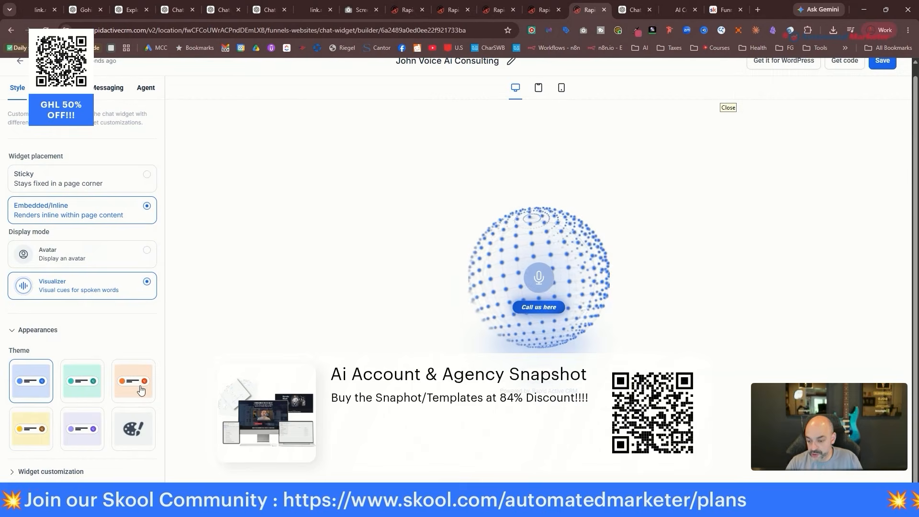
left_click(141, 390)
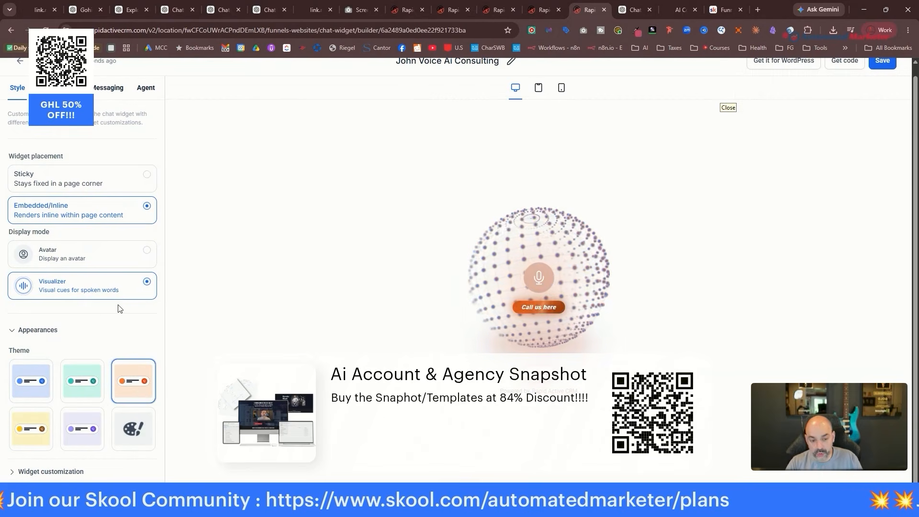
left_click(32, 381)
left_click(82, 428)
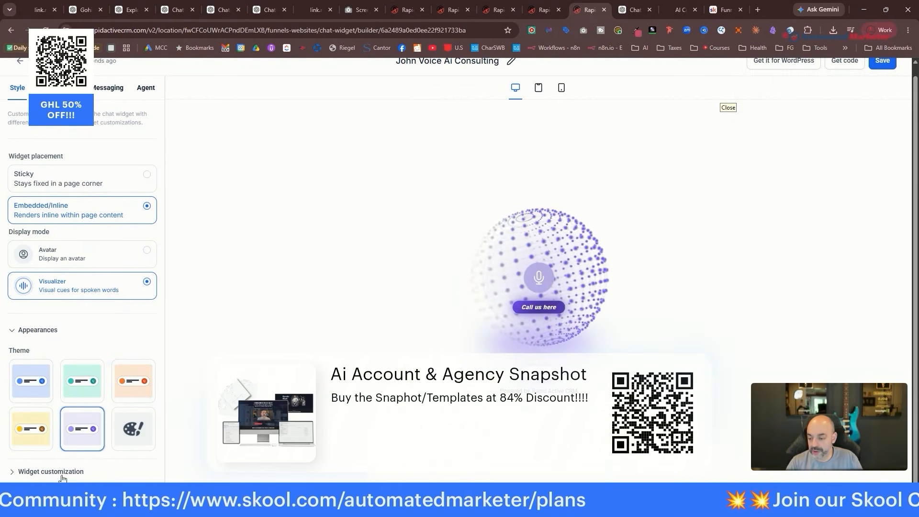
Review the messaging, language and agent settings, keeping the Cody voice AI agent.
left_click(58, 87)
left_click(108, 86)
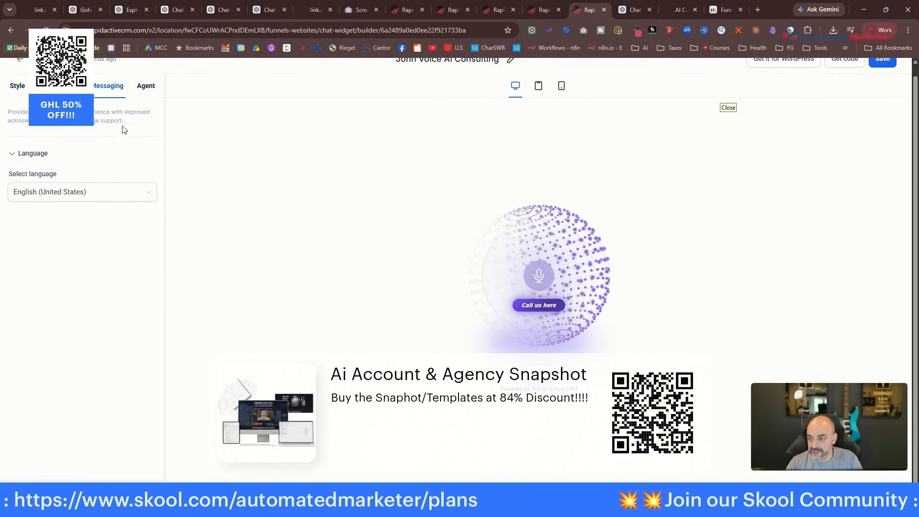
left_click(143, 87)
left_click(113, 180)
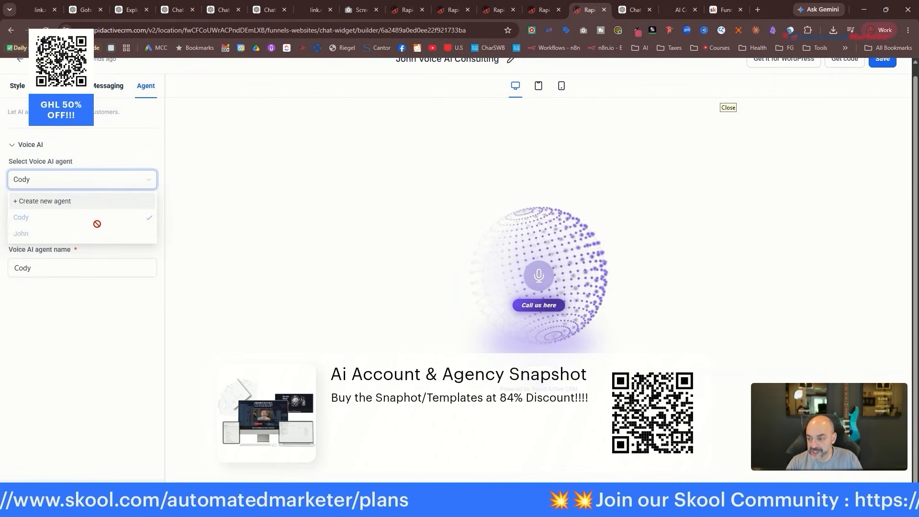
left_click(109, 143)
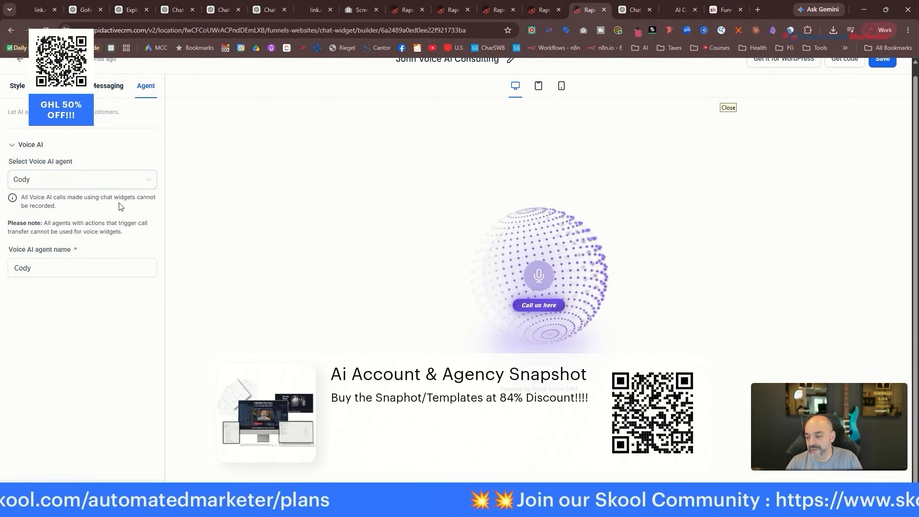
left_click(108, 267)
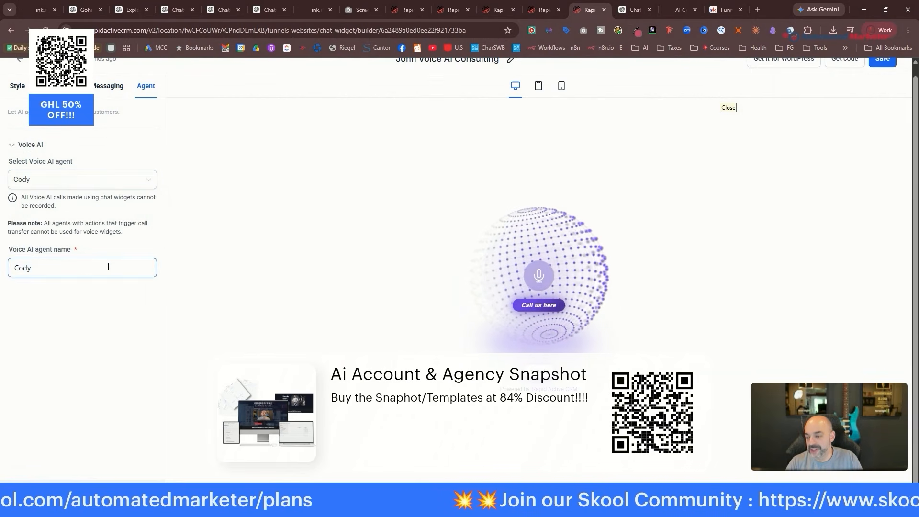
left_click(106, 184)
left_click(120, 139)
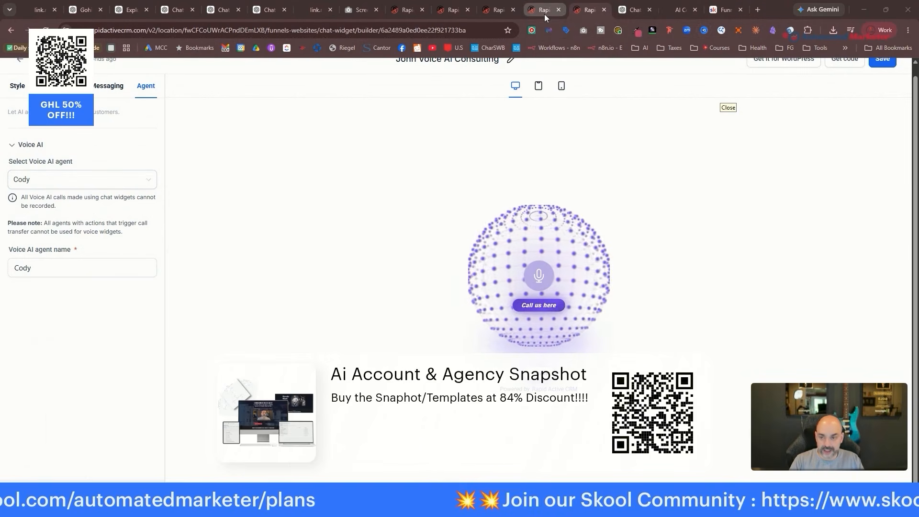
mouse_move(545, 15)
left_click(582, 11)
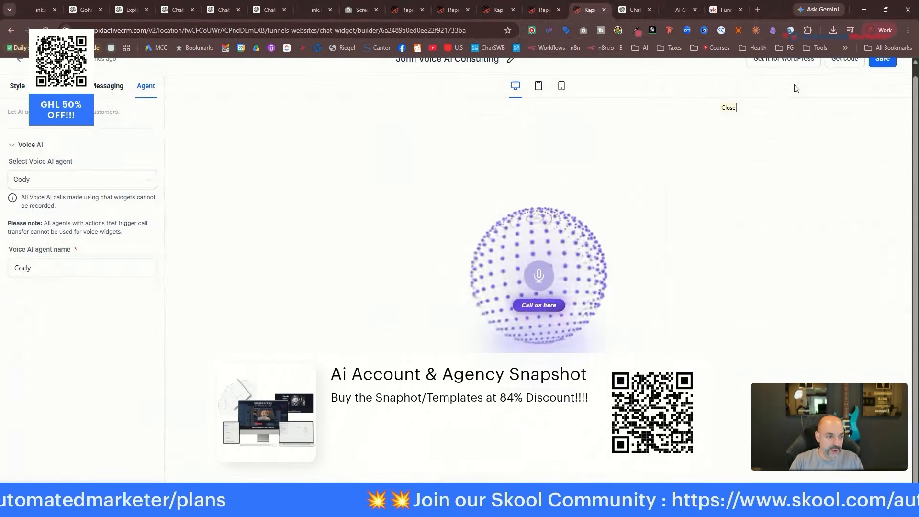
scroll(792, 88, "up", 2)
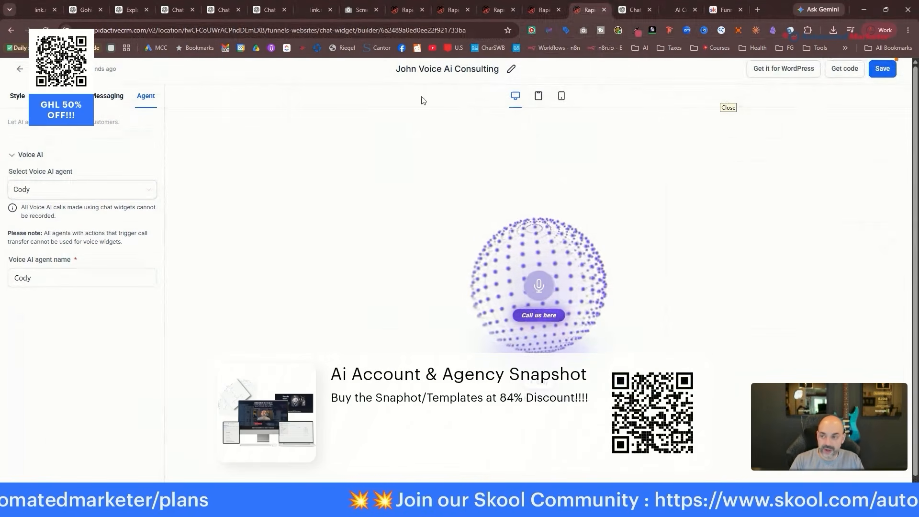
Paste the widget's embed script into the homepage custom code box and publish.
left_click(845, 68)
left_click(619, 369)
left_click(406, 9)
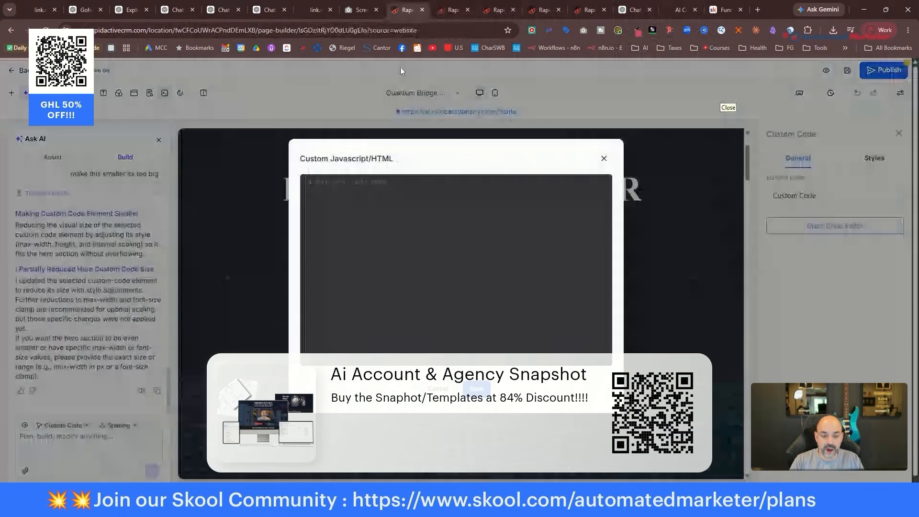
left_click(364, 193)
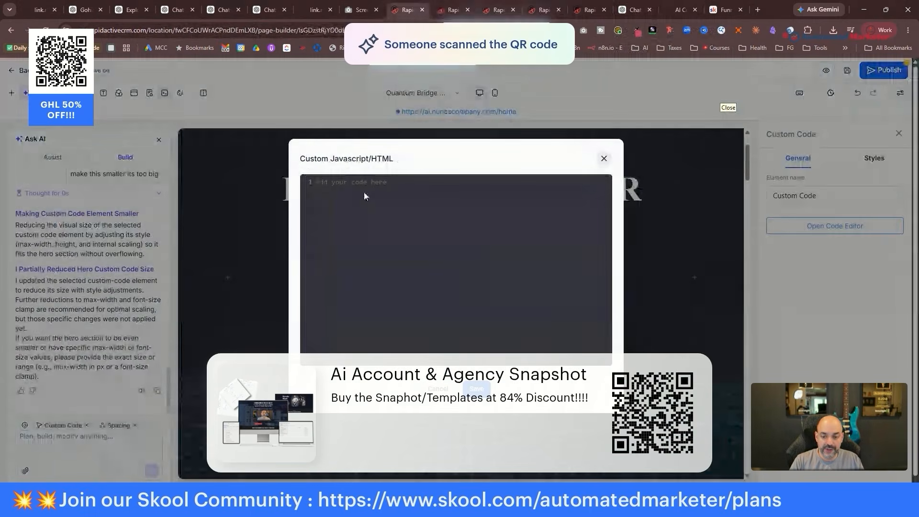
key("ctrl+v")
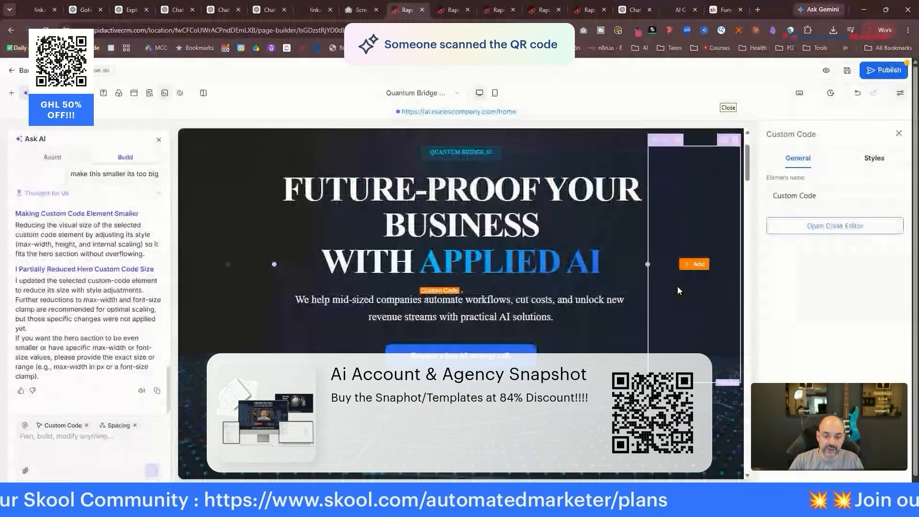
left_click(876, 72)
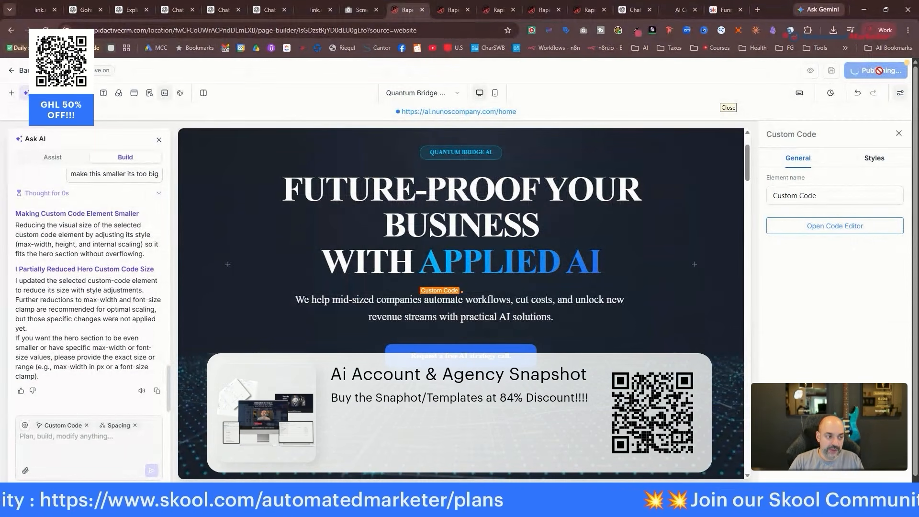
Preview the published homepage and test the voice widget and strategy call form.
left_click(810, 71)
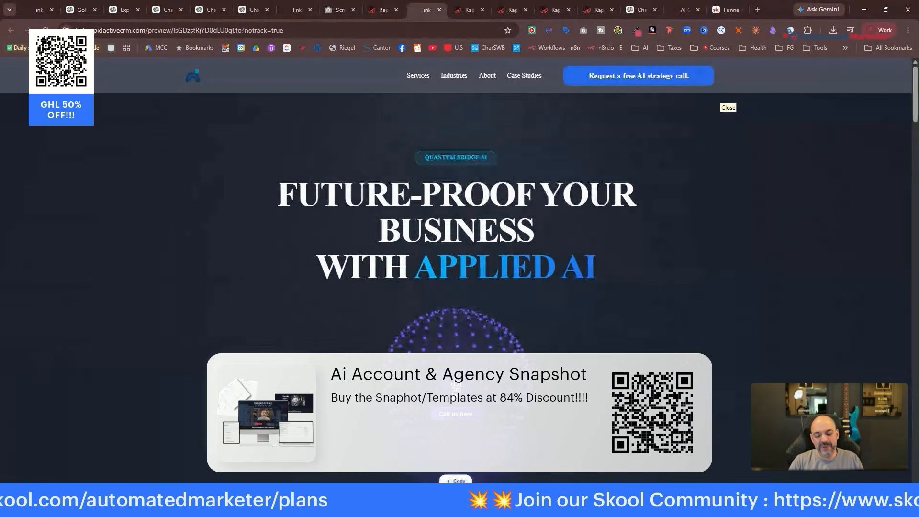
left_click(456, 388)
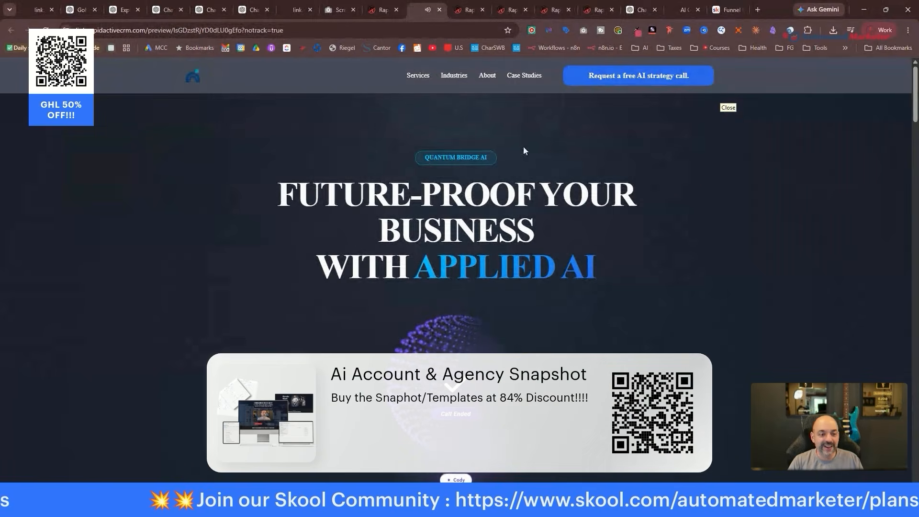
left_click(599, 80)
left_click(615, 110)
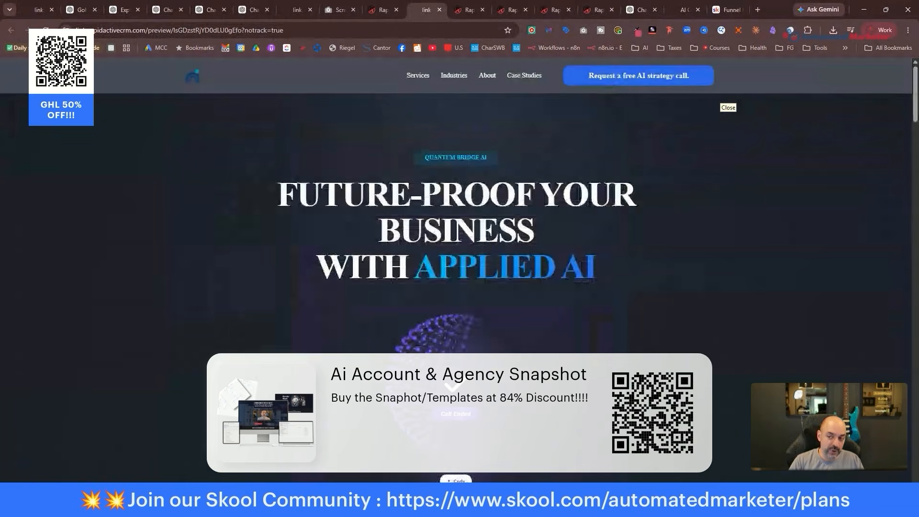
Open and save the AI Chat Consulting page's name and path details.
left_click(463, 11)
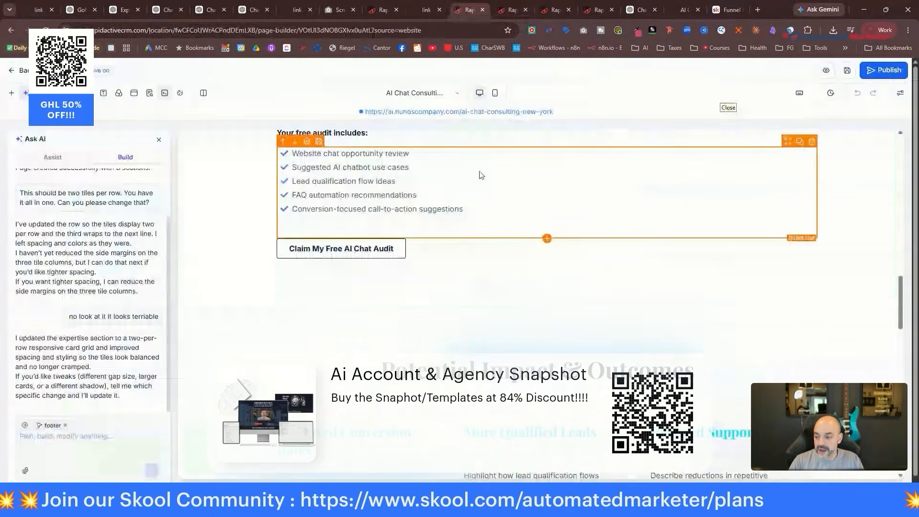
scroll(483, 184, "up", 3)
scroll(489, 191, "down", 20)
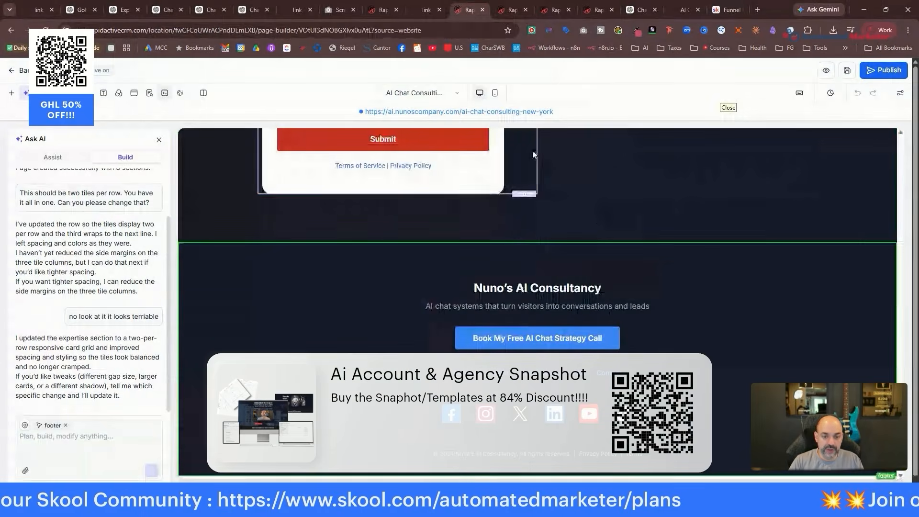
scroll(430, 158, "up", 5)
left_click(46, 30)
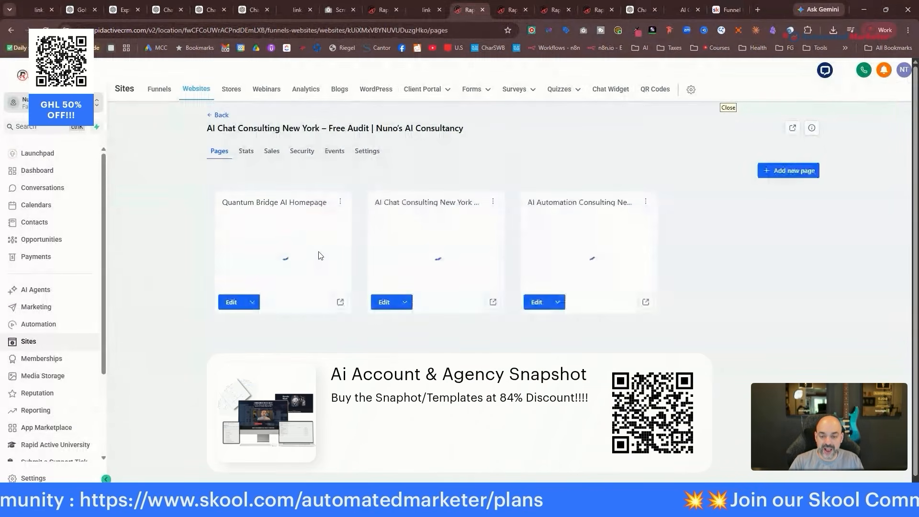
left_click(493, 202)
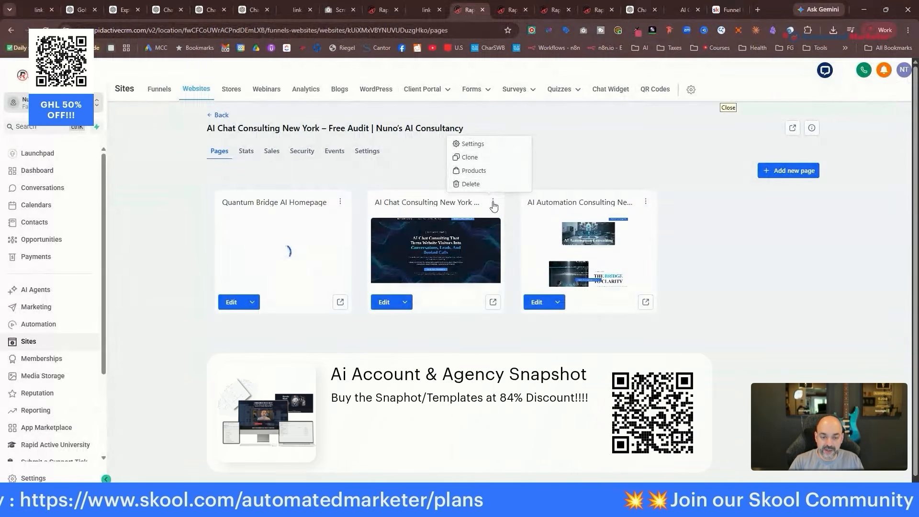
left_click(481, 144)
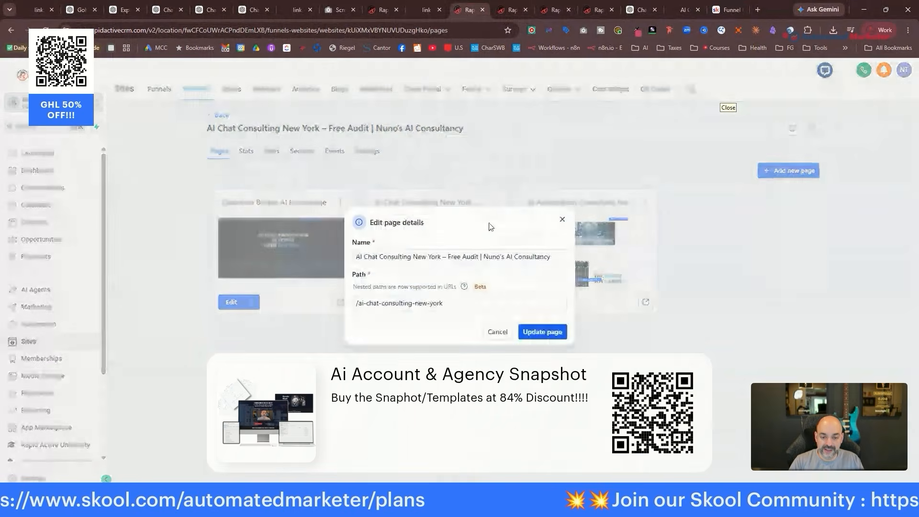
left_click(557, 335)
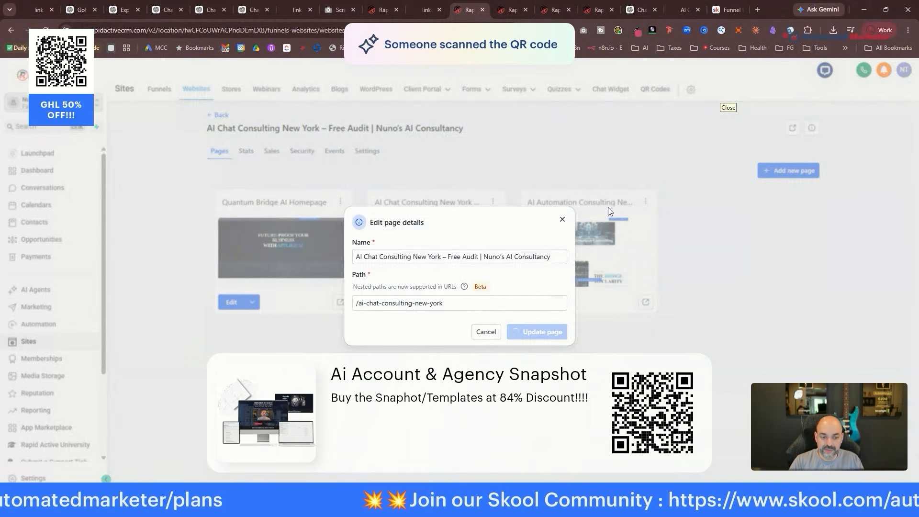
Close the broken AI automation page editor without saving its changes.
left_click(510, 8)
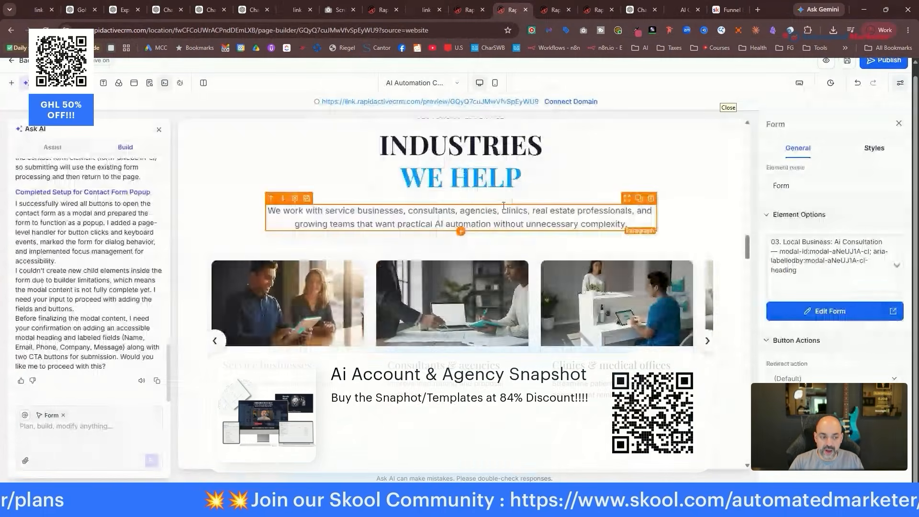
scroll(504, 203, "up", 5)
scroll(504, 203, "up", 5)
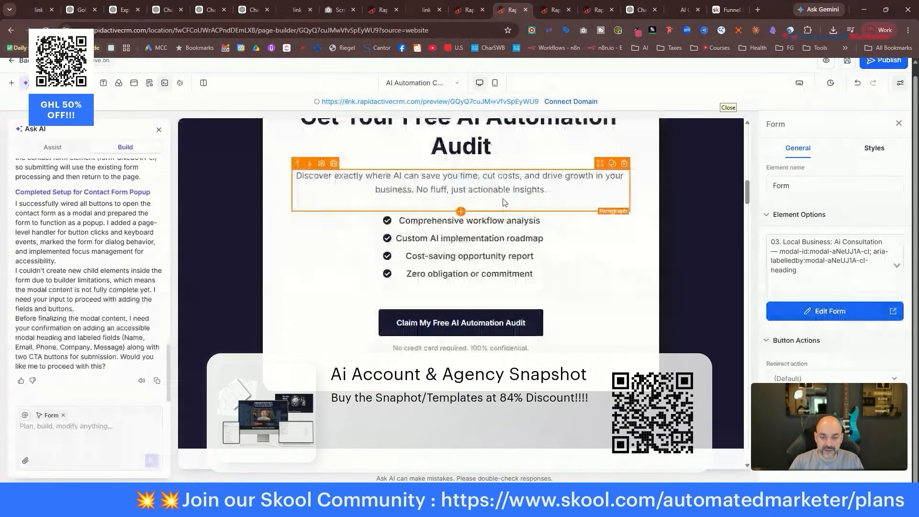
left_click(527, 10)
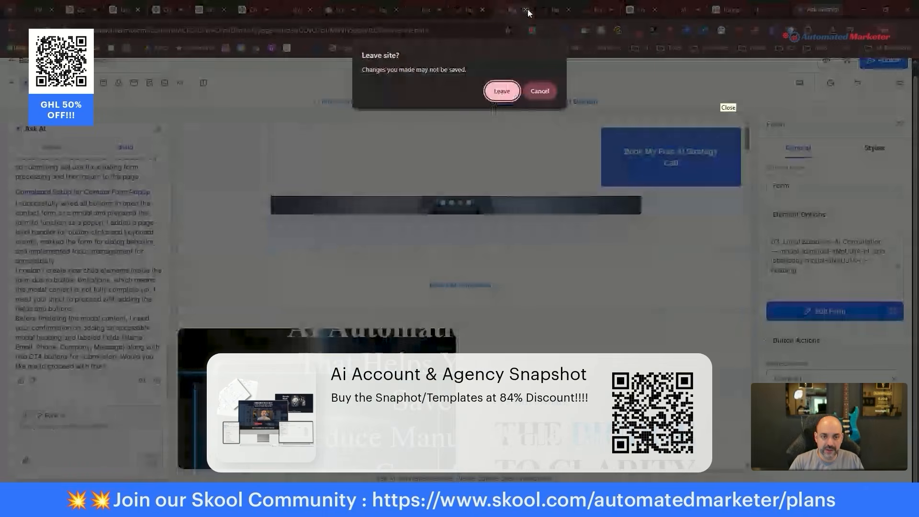
left_click(502, 91)
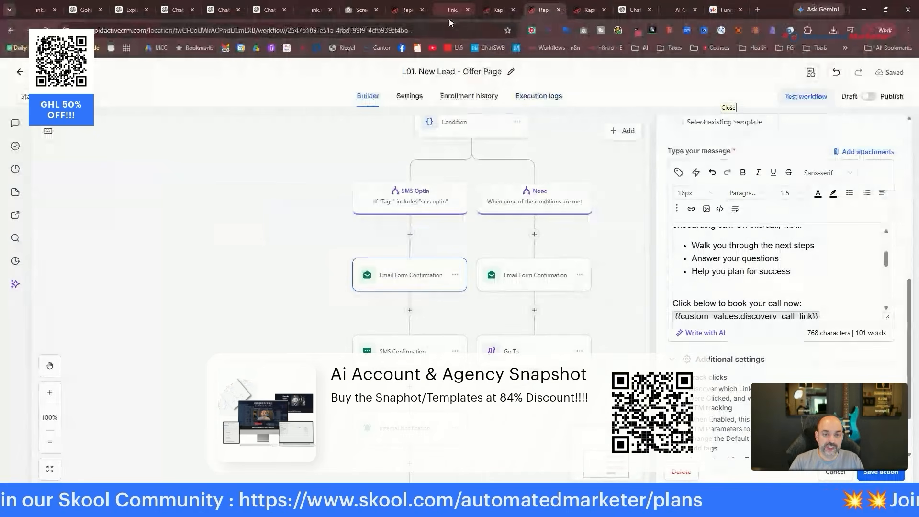
Copy the Confirmation Email subject line from the ChatGPT sequence, then go back to the workflow tab.
left_click(642, 10)
scroll(469, 191, "down", 3)
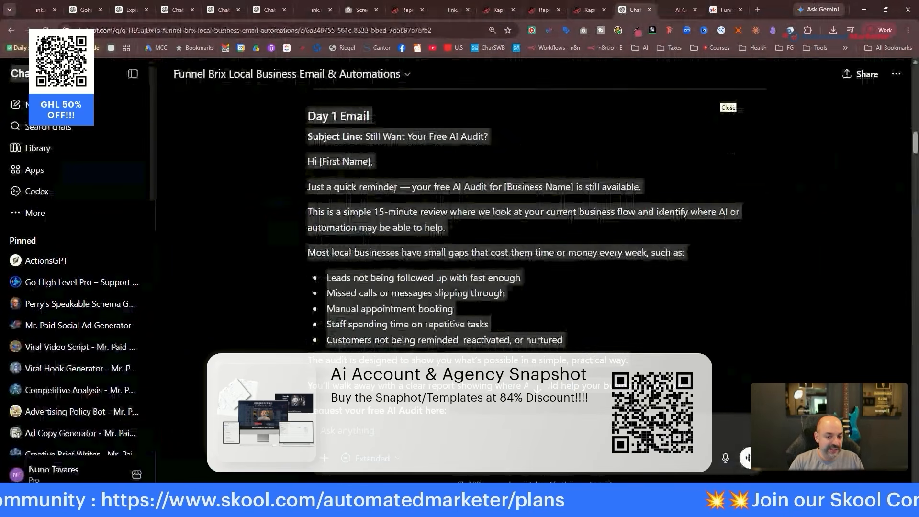
scroll(469, 115, "down", 1)
scroll(456, 180, "up", 3)
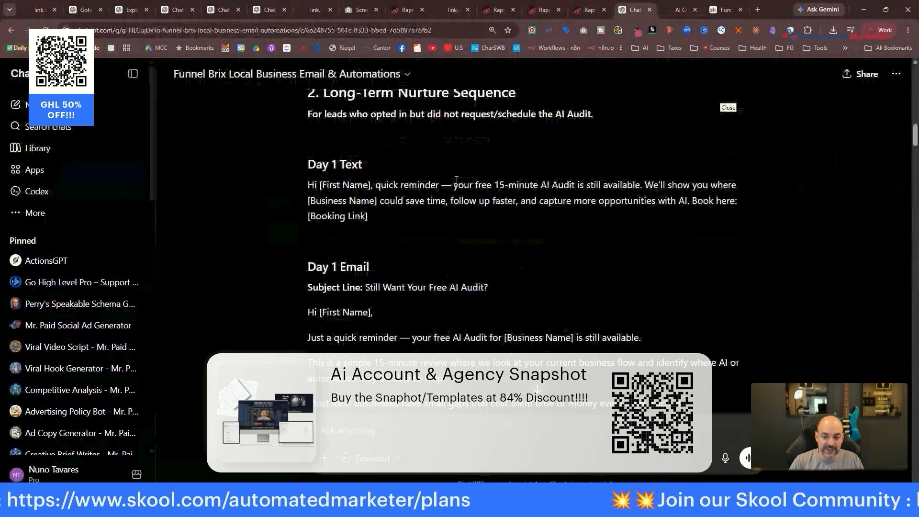
scroll(456, 180, "up", 10)
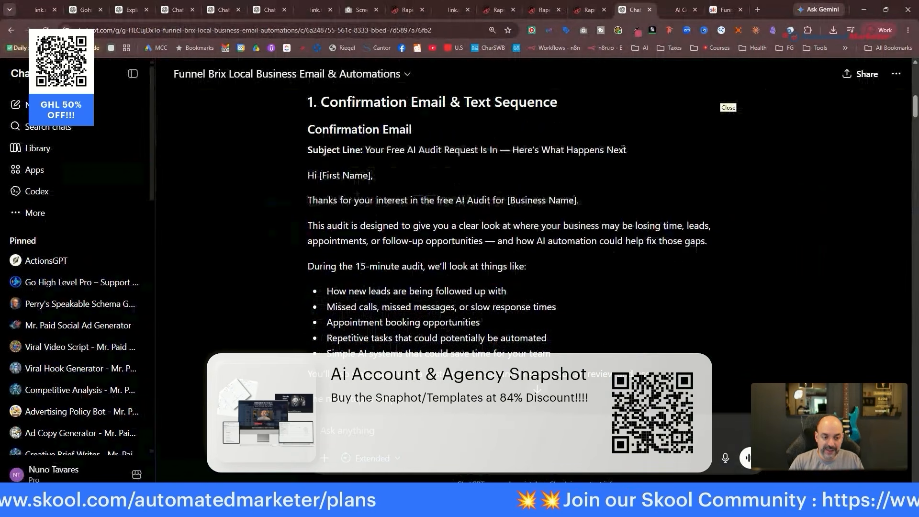
left_click_drag(626, 149, 366, 150)
key("ctrl+c")
left_click(725, 10)
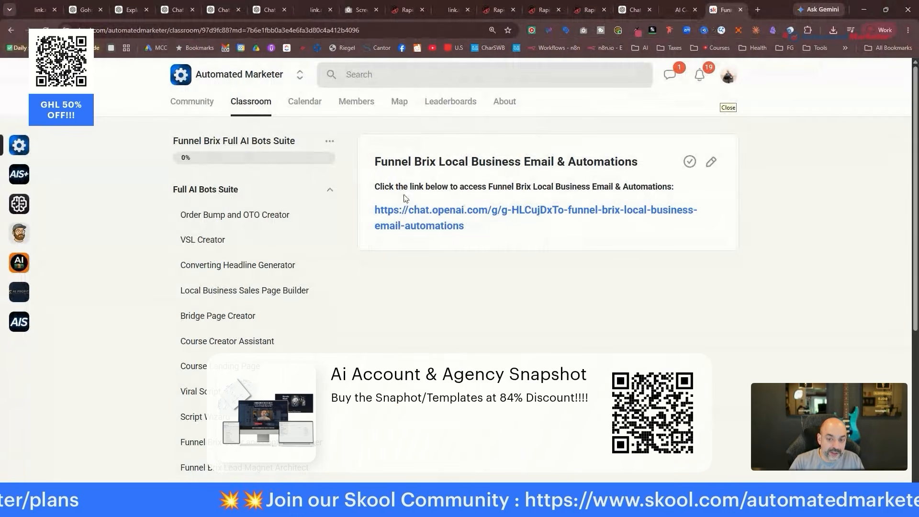
left_click(584, 12)
Replace the email's old subject with the copied ChatGPT subject line.
left_click(527, 11)
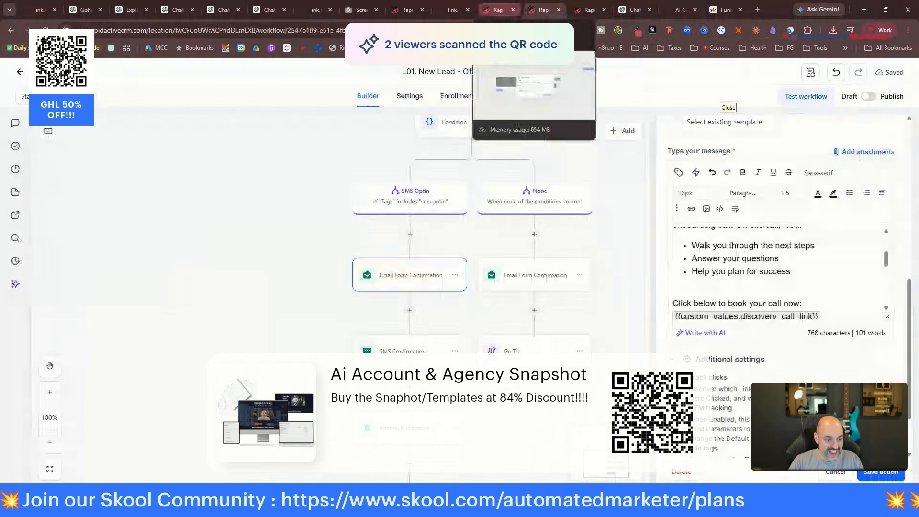
scroll(756, 249, "up", 5)
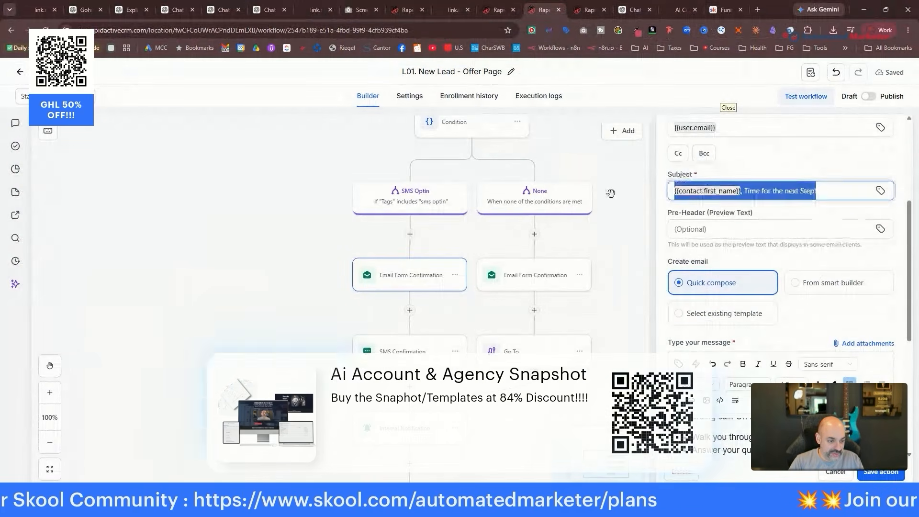
left_click_drag(835, 189, 654, 193)
key("ctrl+v")
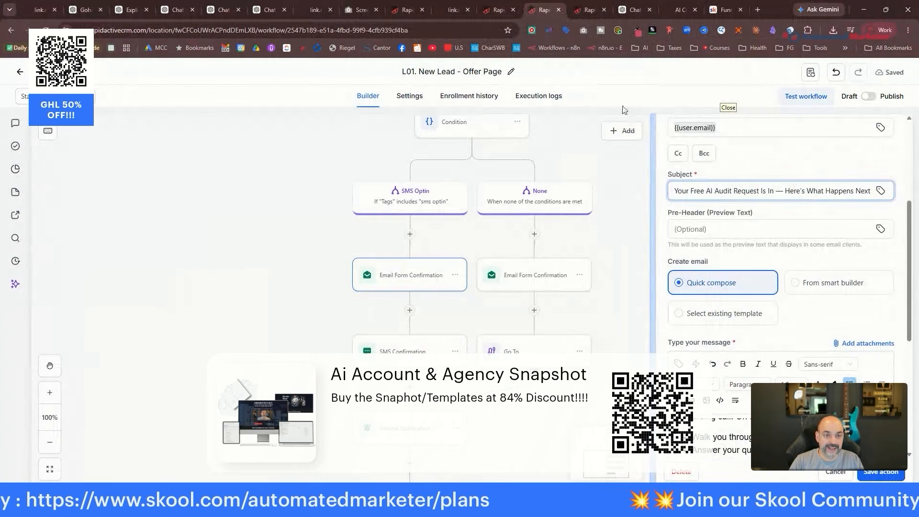
Take the confirmation email body from ChatGPT into the workflow email editor.
left_click(635, 9)
left_click_drag(308, 204, 470, 323)
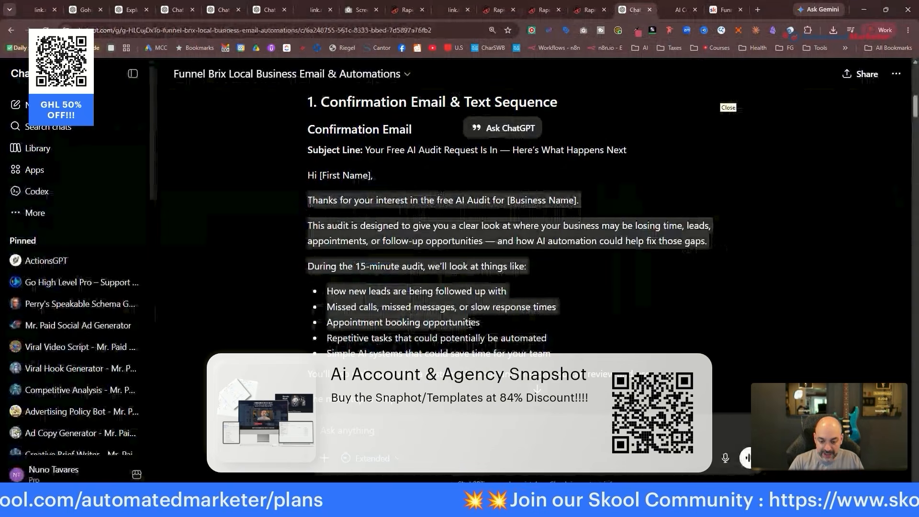
scroll(470, 323, "down", 2)
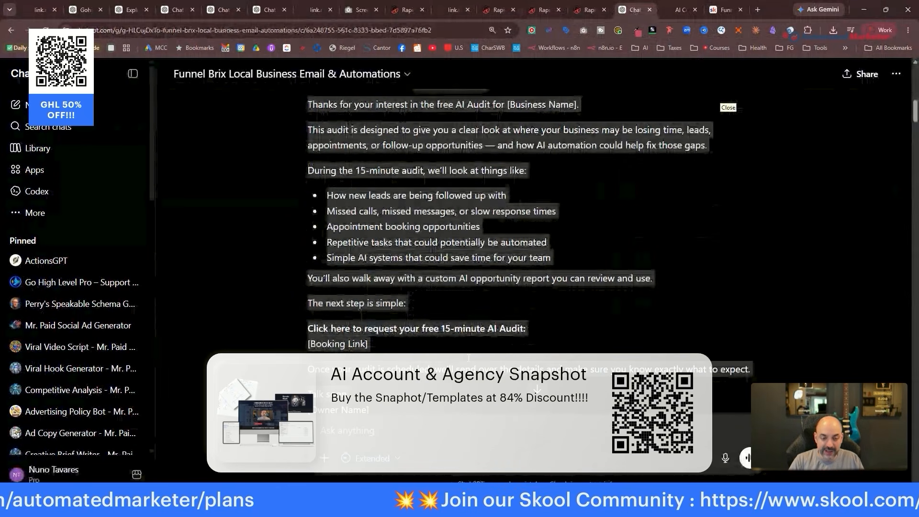
left_click(598, 10)
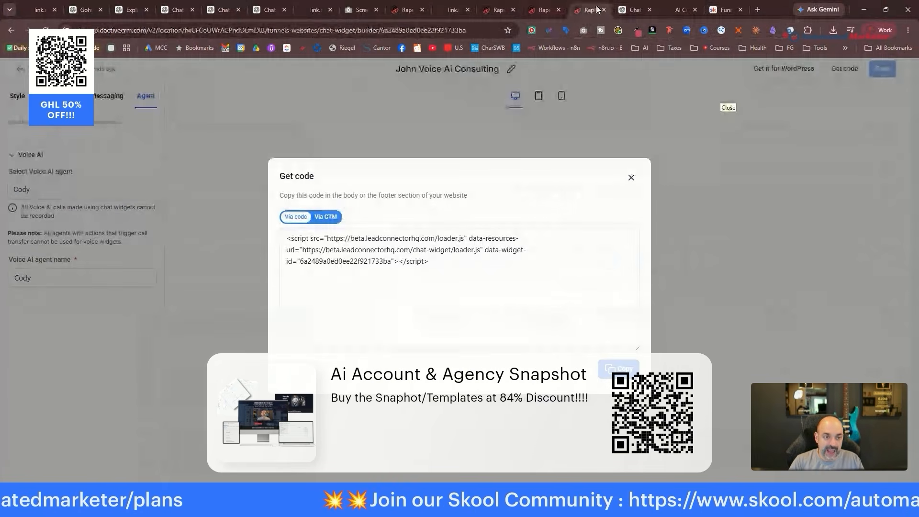
left_click(532, 10)
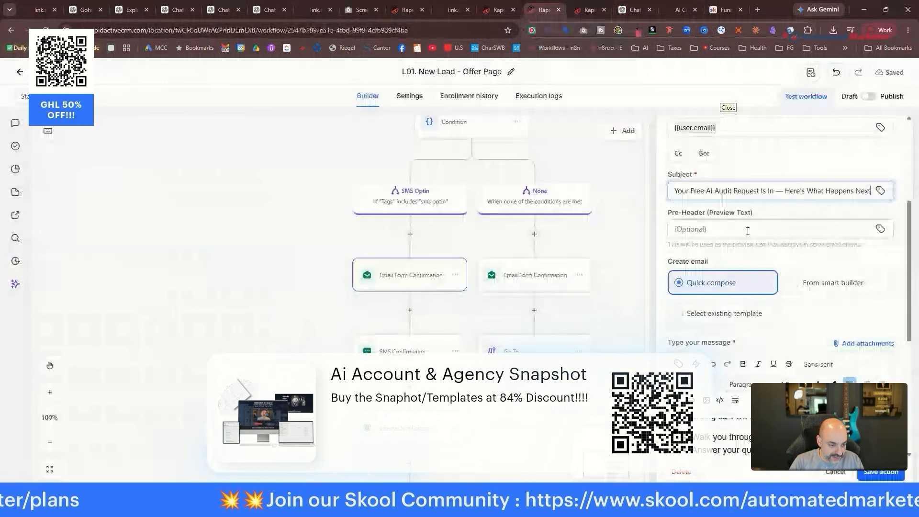
scroll(748, 238, "down", 4)
scroll(789, 282, "up", 10)
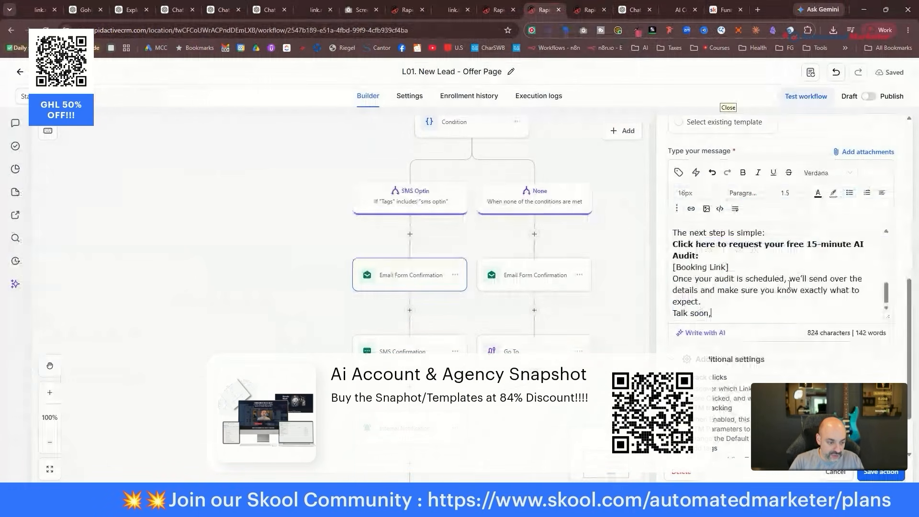
scroll(789, 282, "up", 2)
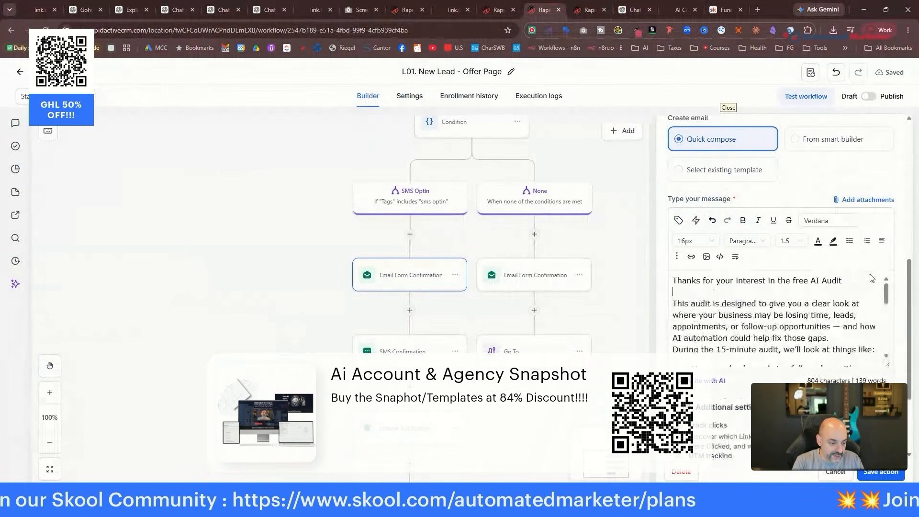
scroll(865, 320, "down", 8)
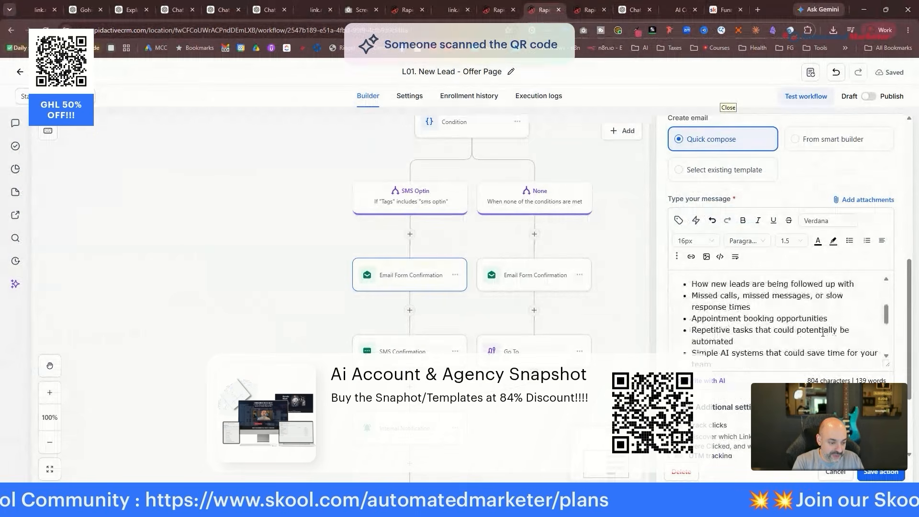
Add blank lines after 'simple:', 'Audit:' and [Booking Link], then delete the [Booking Link] placeholder.
left_click(794, 330)
key("Return")
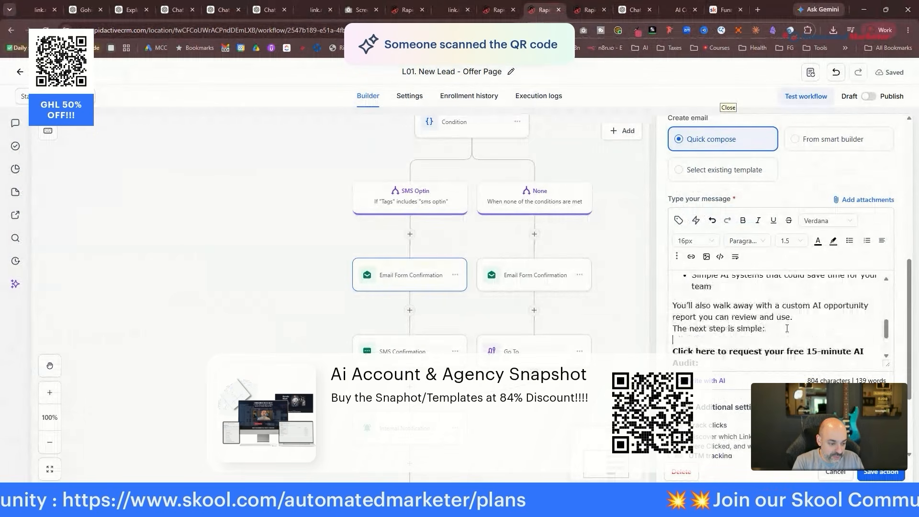
left_click(754, 358)
key("Return")
left_click(747, 339)
key("Return")
left_click_drag(730, 339, 673, 338)
key("BackSpace")
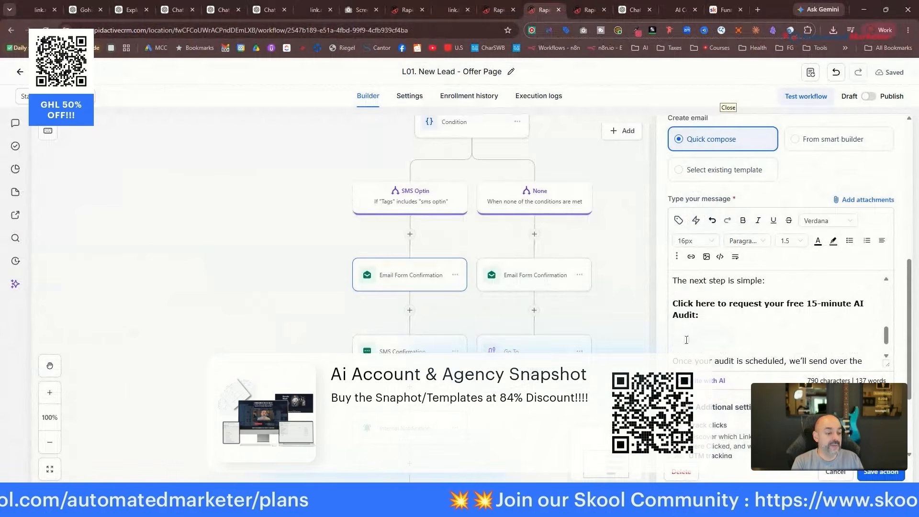
left_click(581, 10)
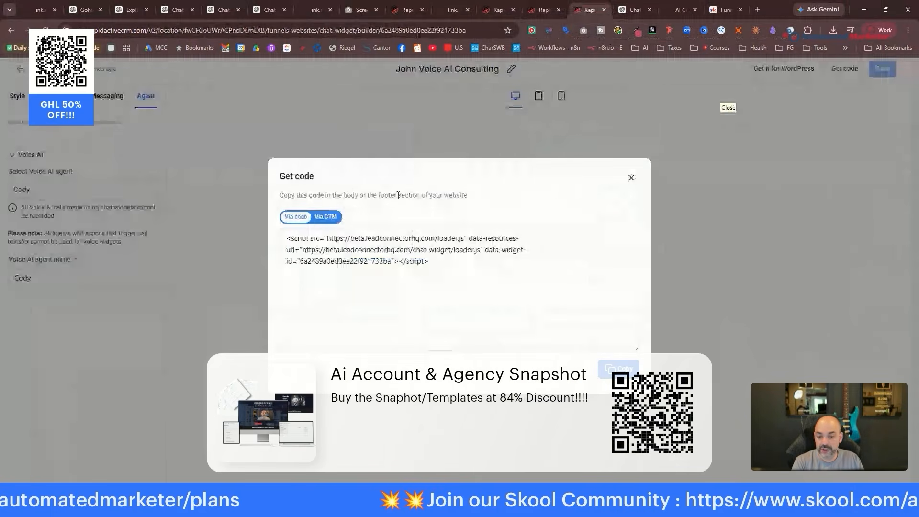
Close the embed code window and open the first calendar's sharing options to get its booking link.
left_click(631, 177)
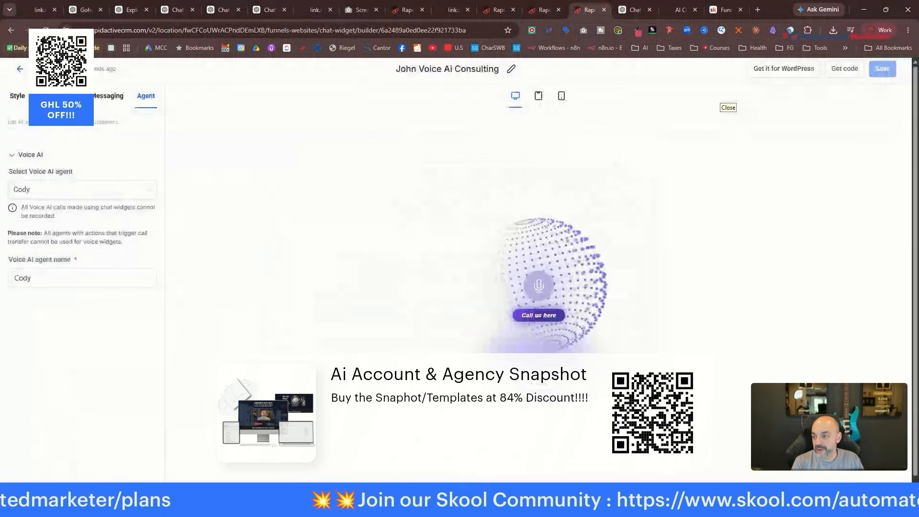
left_click(19, 69)
left_click(77, 204)
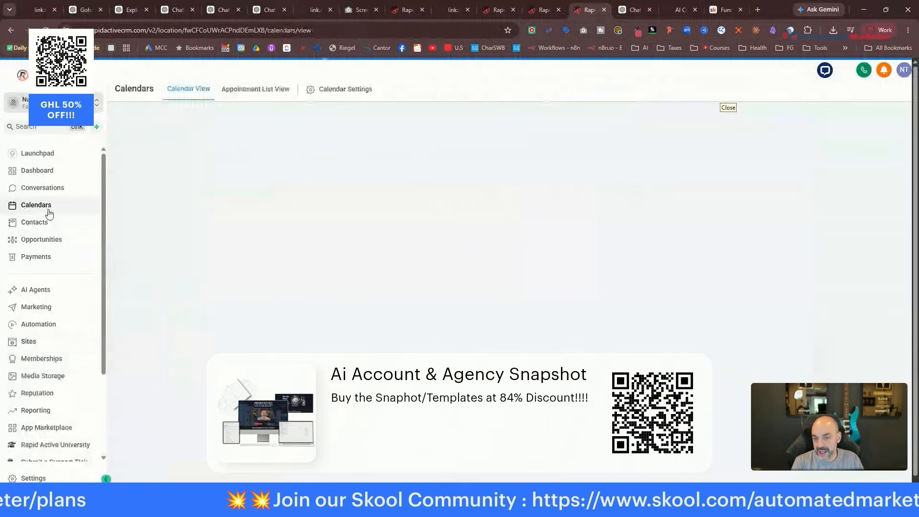
left_click(342, 92)
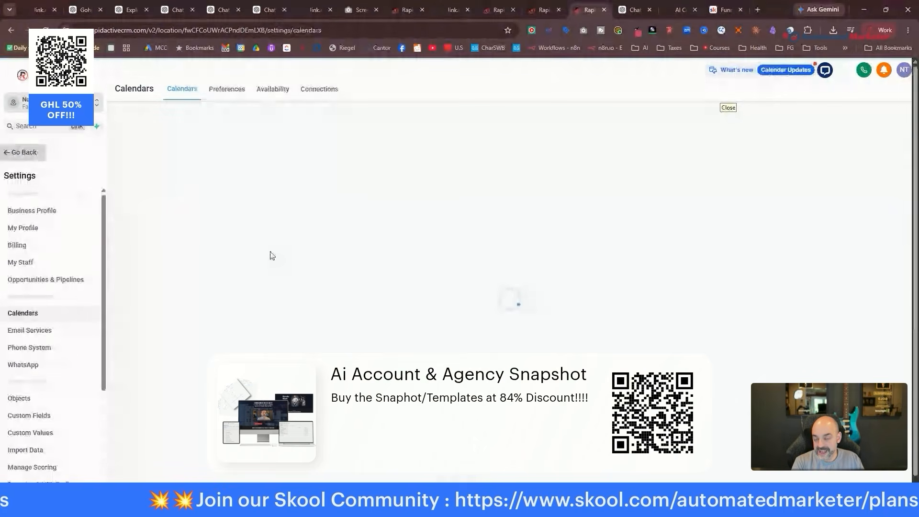
left_click(843, 216)
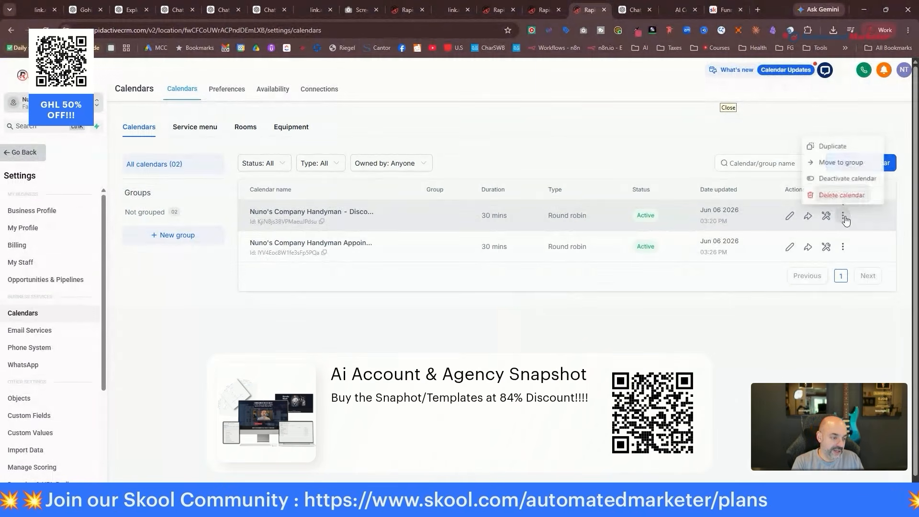
left_click(808, 216)
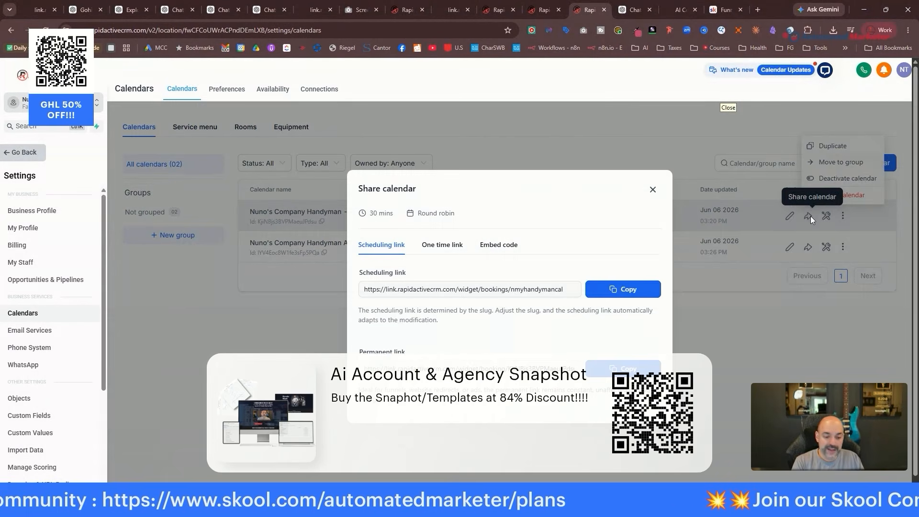
Paste the calendar booking link into the confirmation email and select it.
left_click(731, 10)
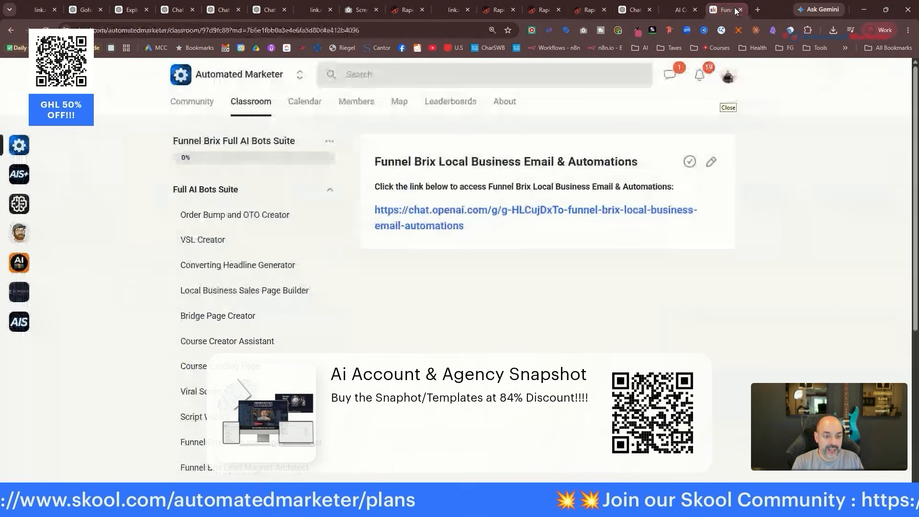
left_click(580, 10)
left_click(545, 13)
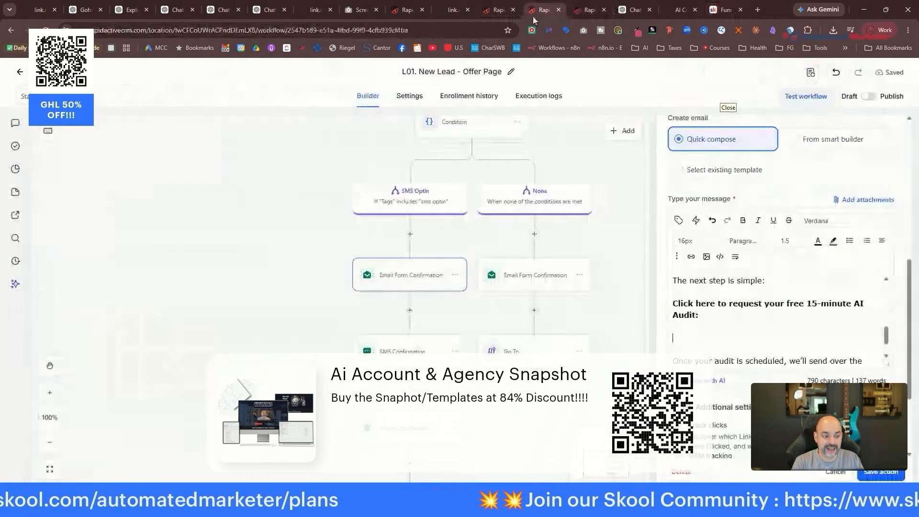
key("ctrl+v")
scroll(748, 344, "down", 1)
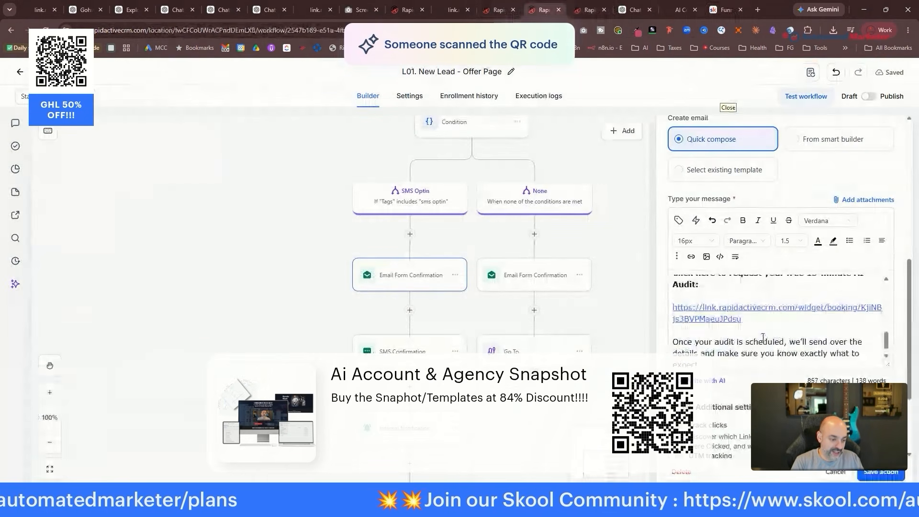
left_click_drag(744, 305, 670, 294)
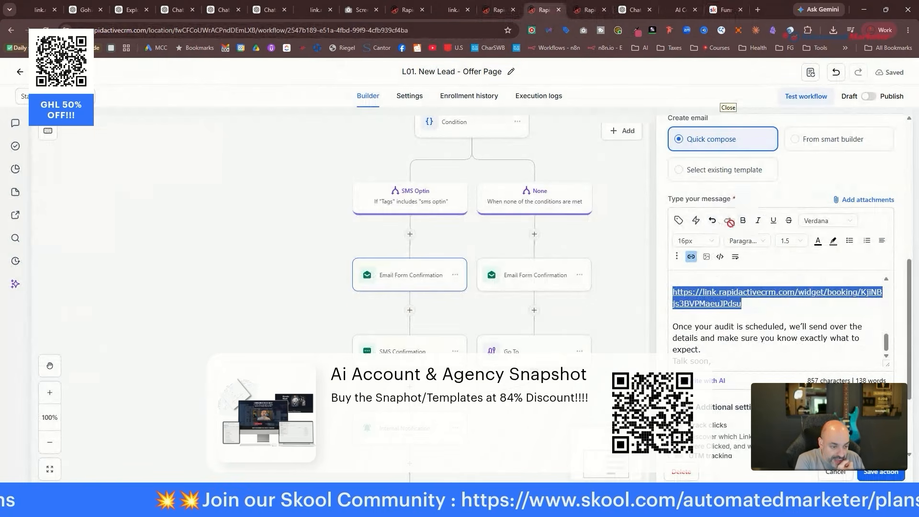
Change the booking link's display text to 'Book Here Now' and save it.
left_click(691, 257)
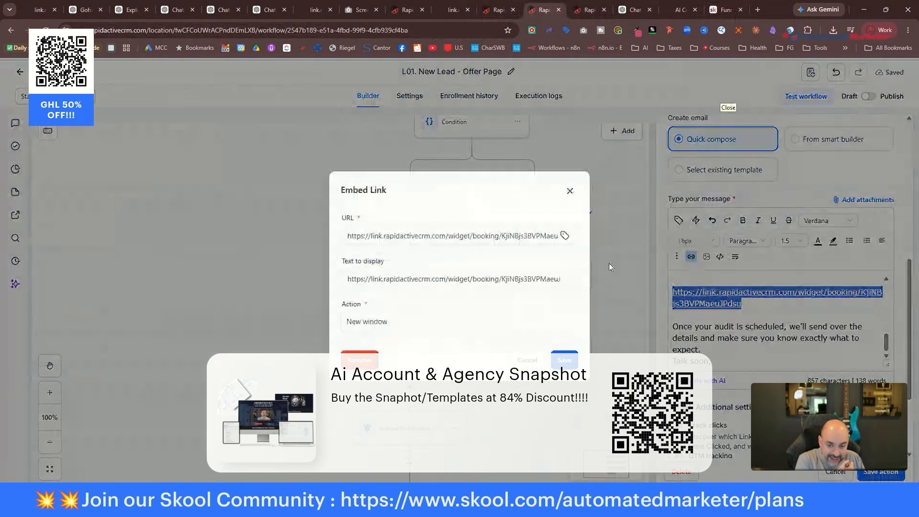
left_click(477, 269)
key("ctrl+a")
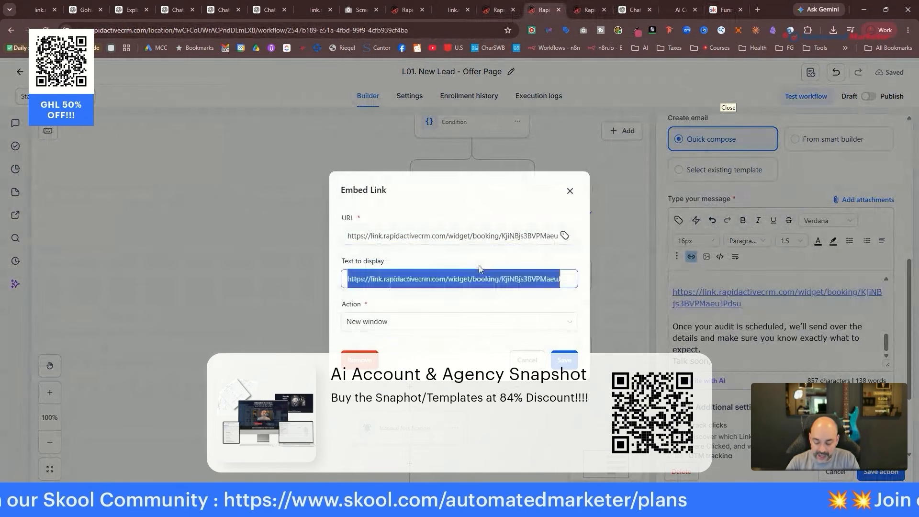
type("Book Here Now")
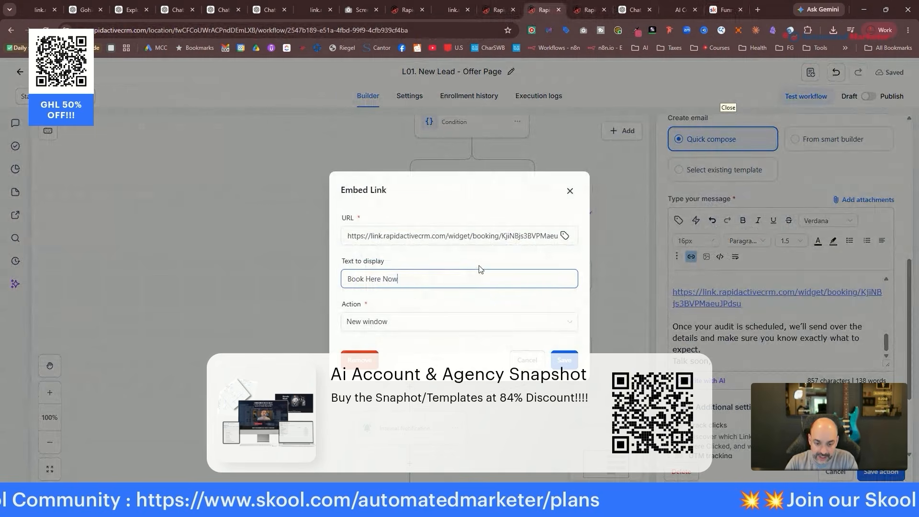
left_click(563, 360)
Add a blank line after the closing sentence and a new line below 'Talk soon,'.
scroll(766, 287, "down", 5)
left_click(743, 229)
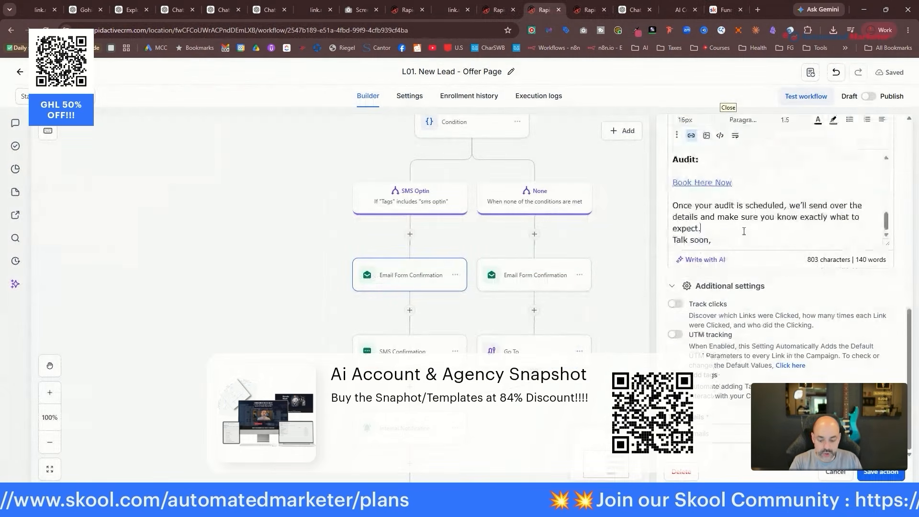
key("Return")
left_click(746, 238)
key("Return")
key("Return")
Sign the email with the sender's name, then set the SMS to 'just sent over an email, go check out. check your spam just in case.'.
type("Nuno")
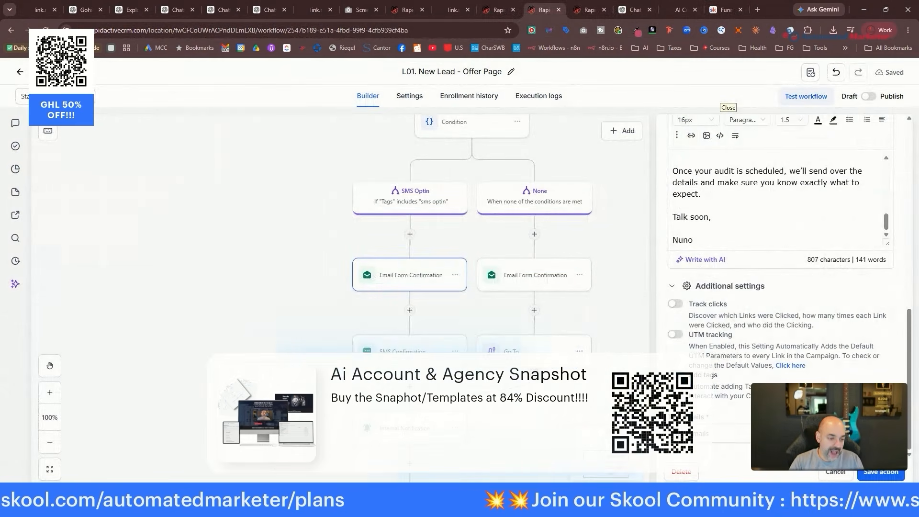
left_click(892, 473)
left_click(409, 351)
left_click_drag(787, 353, 660, 285)
left_click_drag(805, 358, 740, 289)
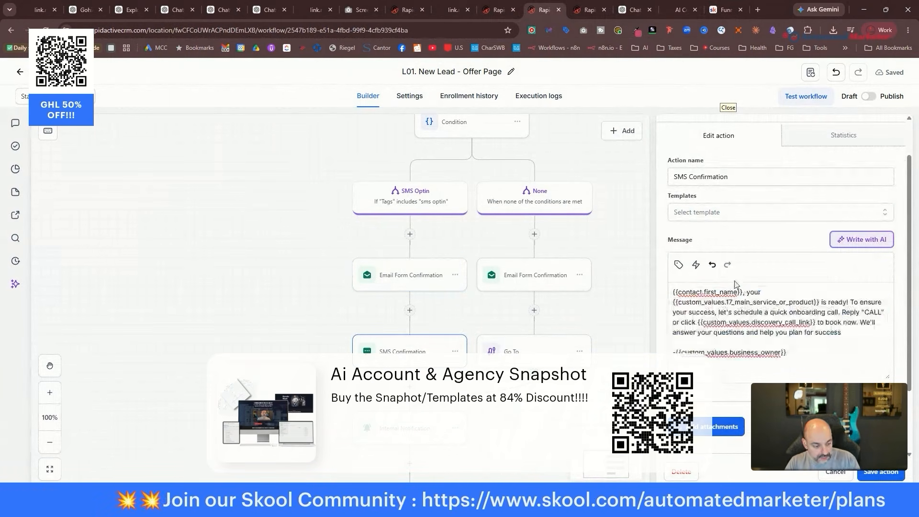
type("just sent ov")
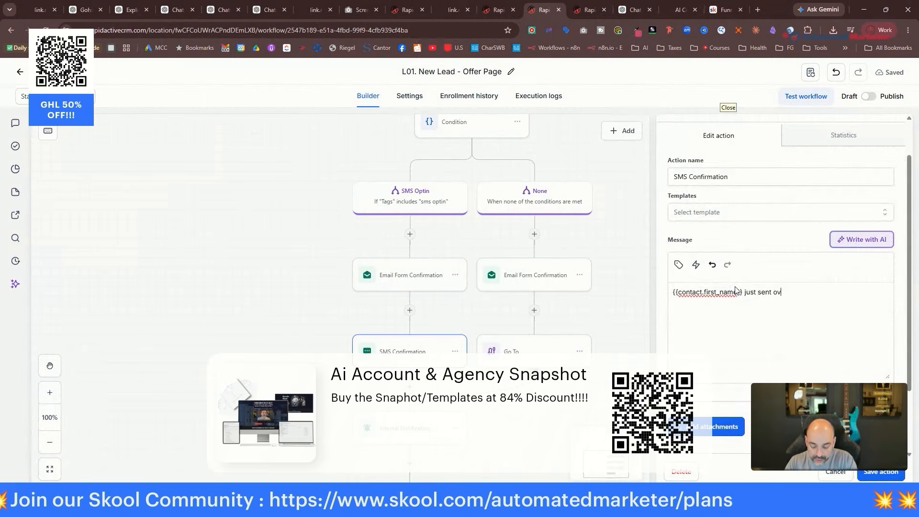
type("er an email, go che")
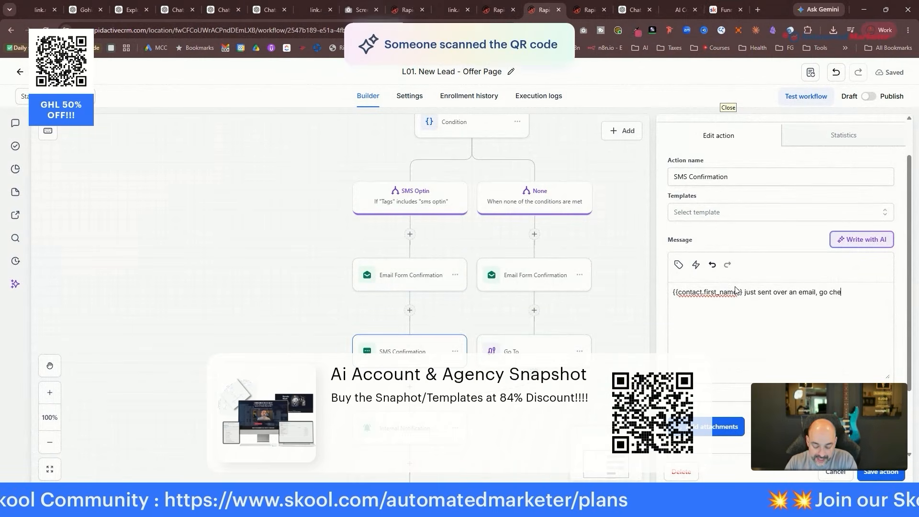
type("ck out. check your")
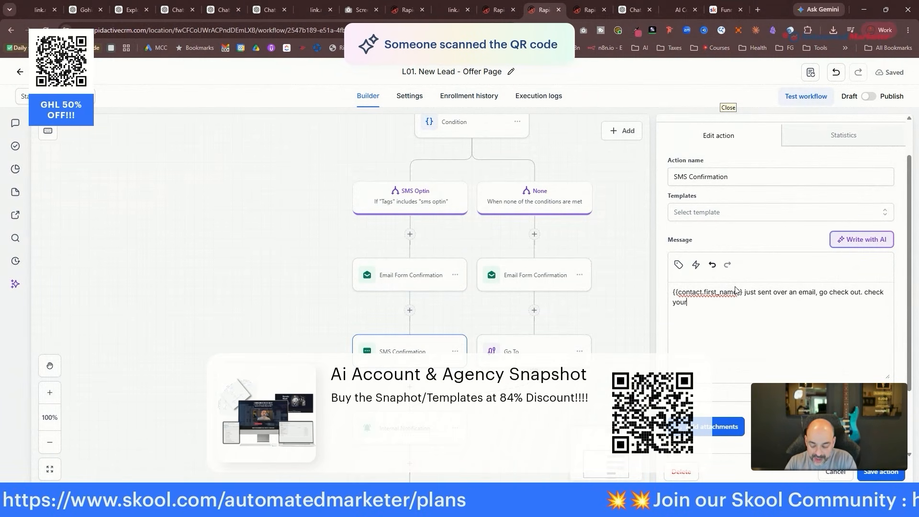
type(" spam just in case.")
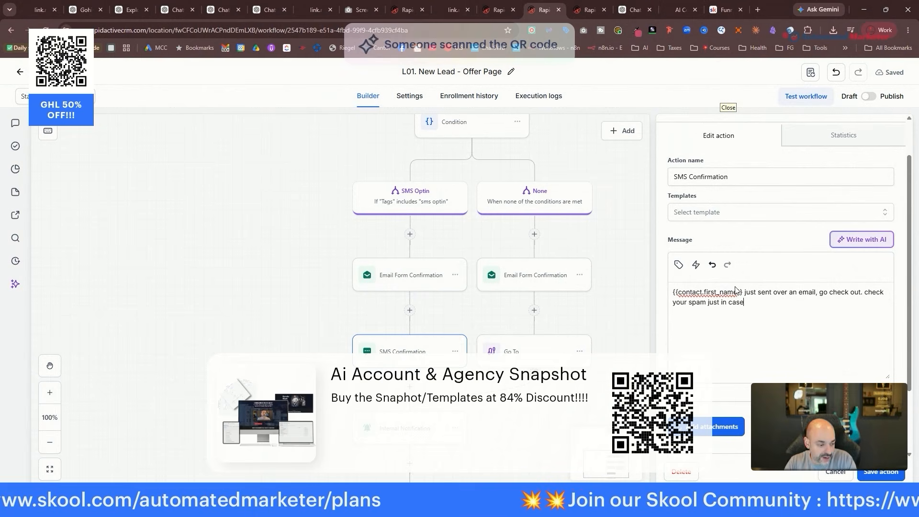
left_click(881, 471)
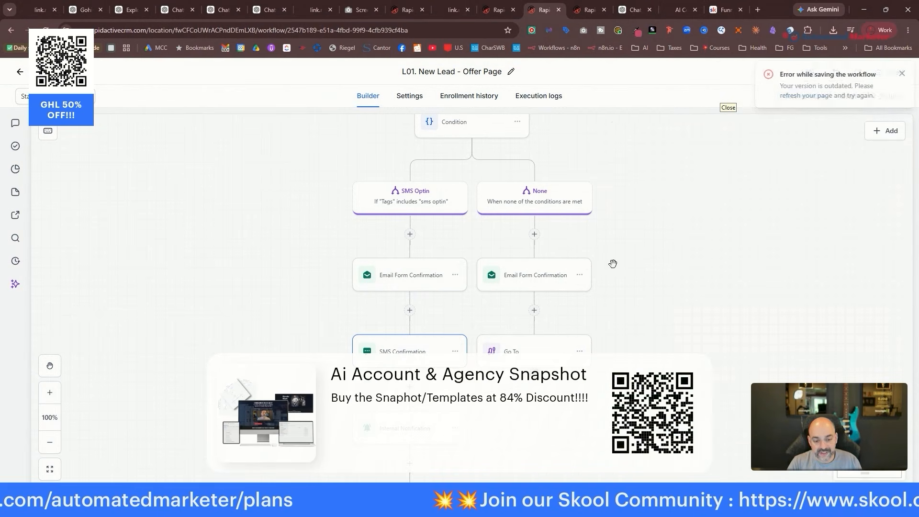
Dismiss the save error notices and switch the workflow from draft to published.
scroll(533, 273, "down", 2)
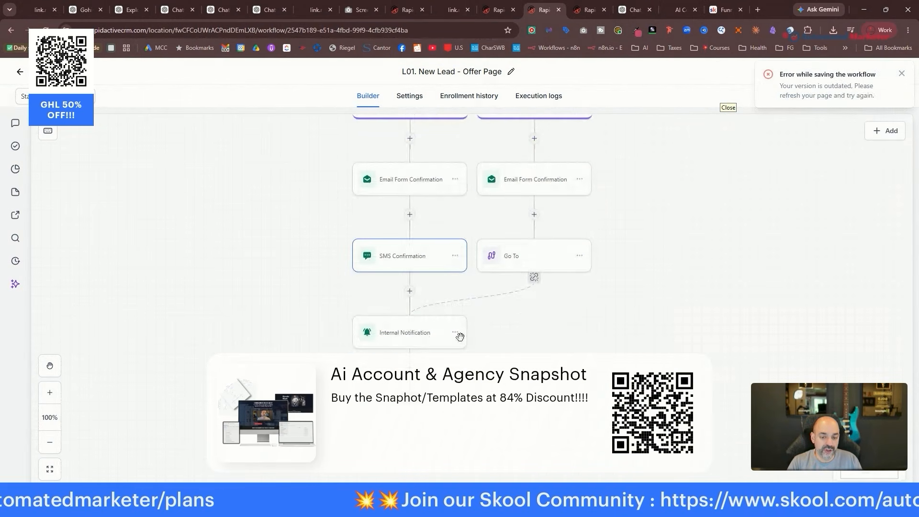
scroll(435, 314, "up", 6)
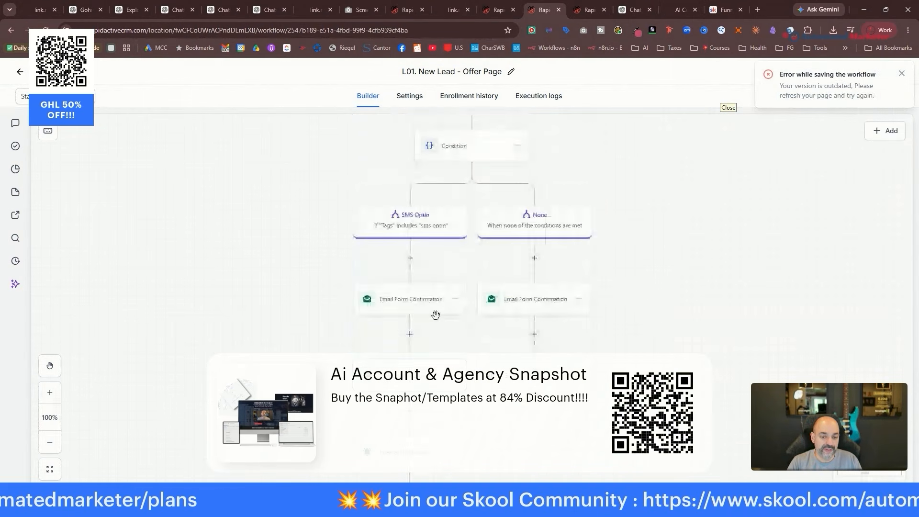
left_click(902, 73)
scroll(703, 273, "up", 3)
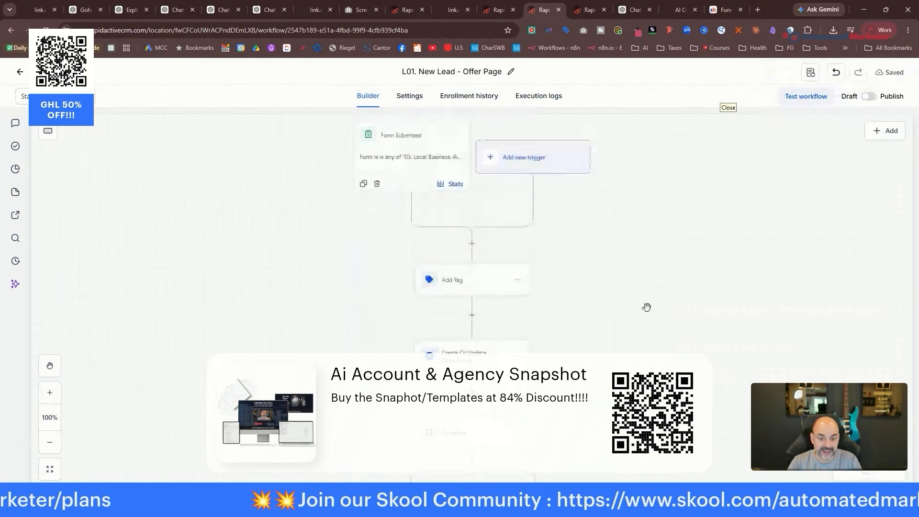
left_click(869, 97)
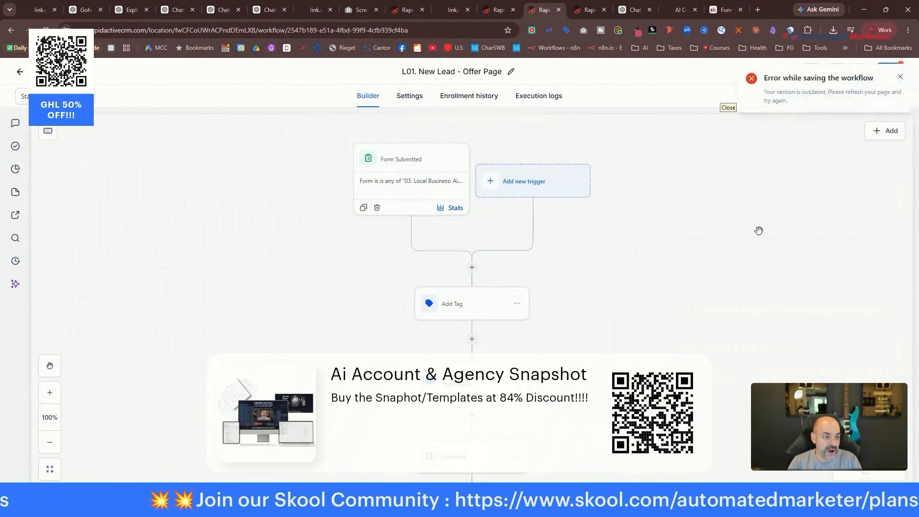
left_click(901, 77)
left_click(589, 10)
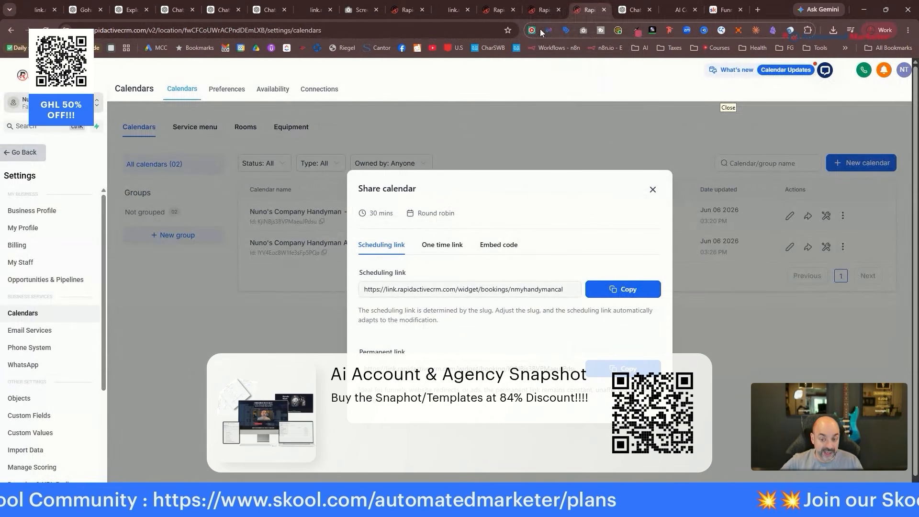
Close the Share calendar dialog and move through the website tabs to the pages list.
left_click(652, 189)
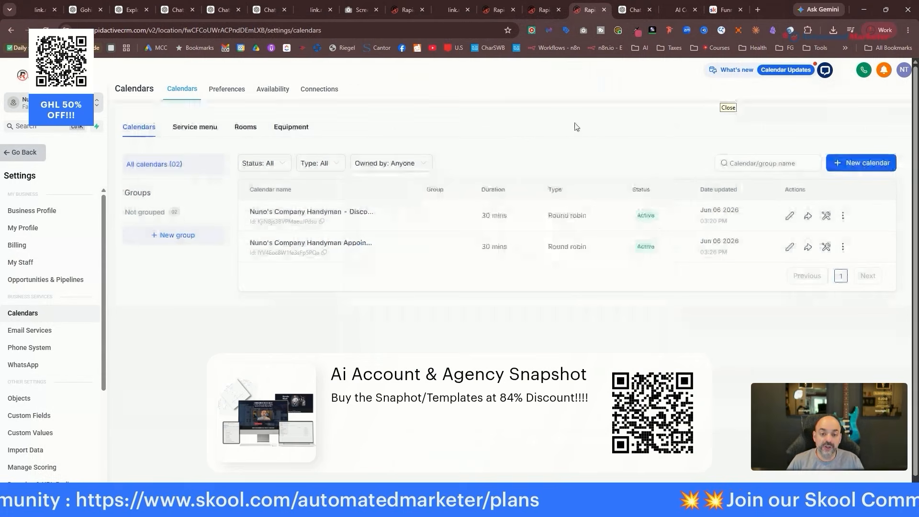
left_click(414, 10)
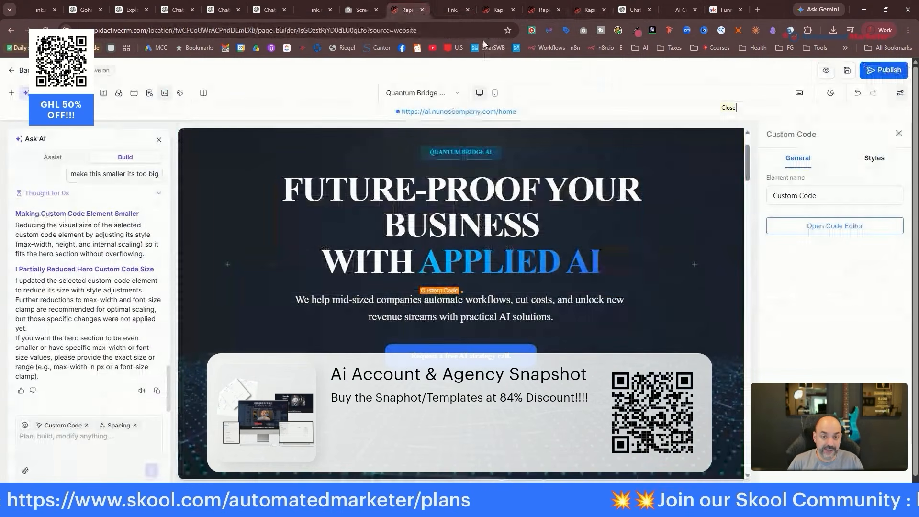
left_click(453, 10)
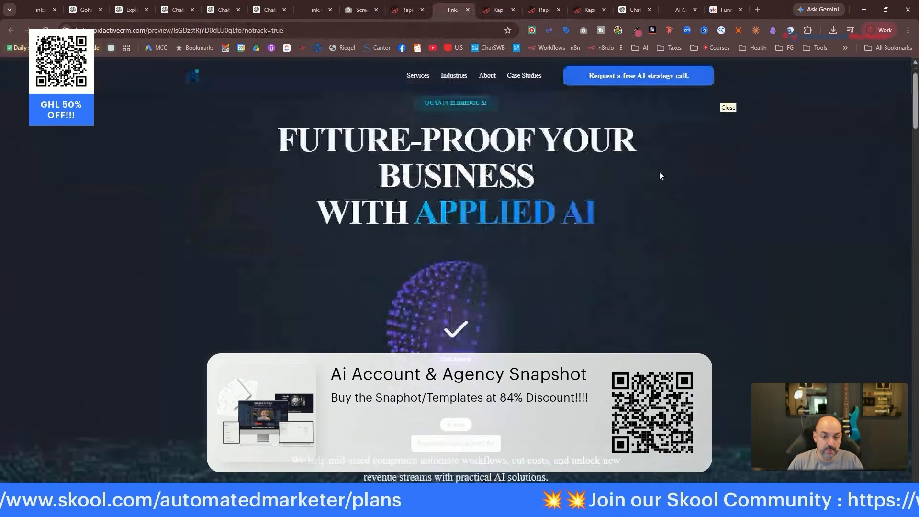
left_click(498, 11)
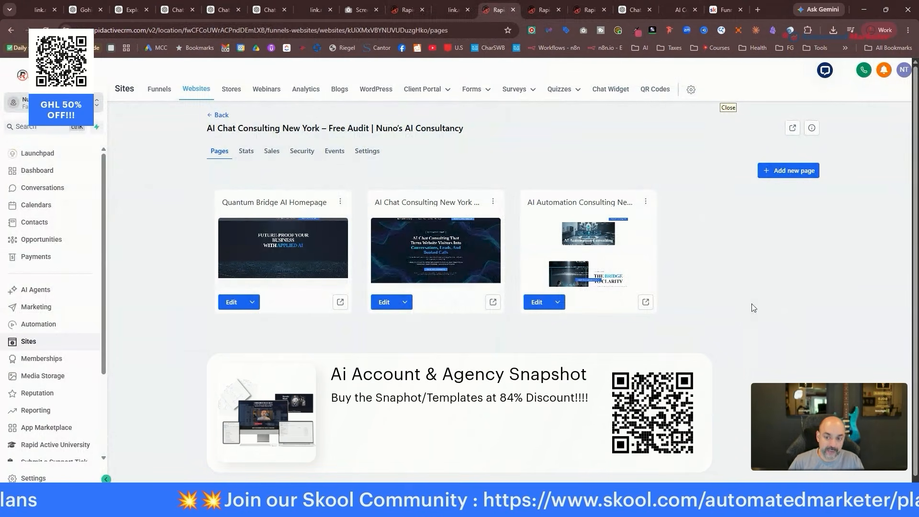
Go to the Automation workflows list and open the 00. New Lead Automations folder.
left_click(59, 331)
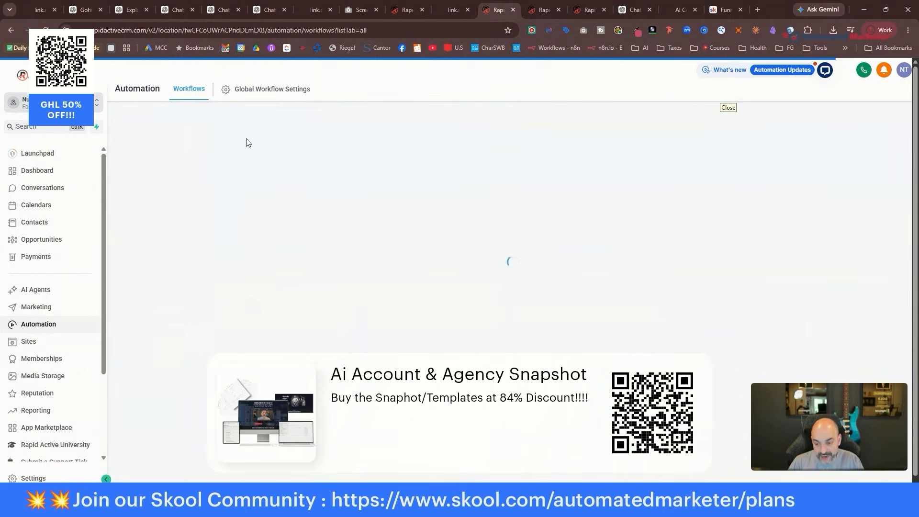
scroll(348, 237, "down", 3)
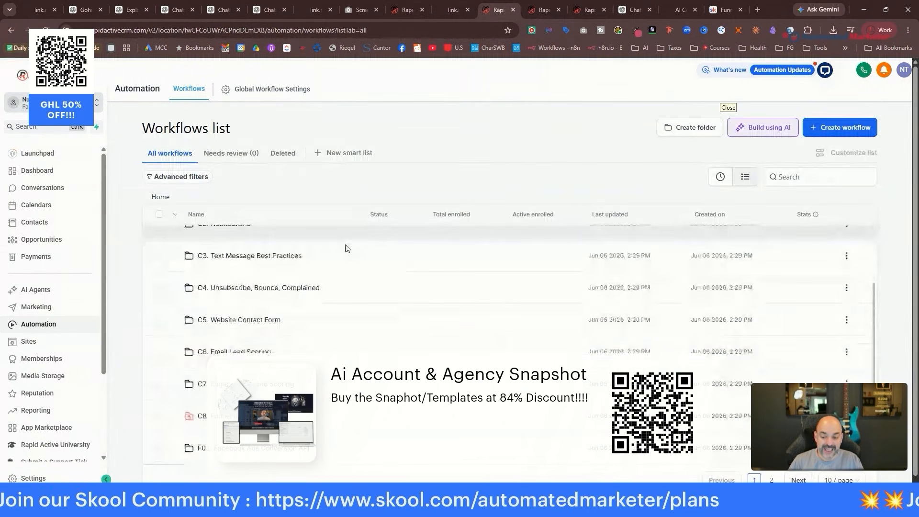
scroll(249, 244, "up", 3)
left_click(240, 241)
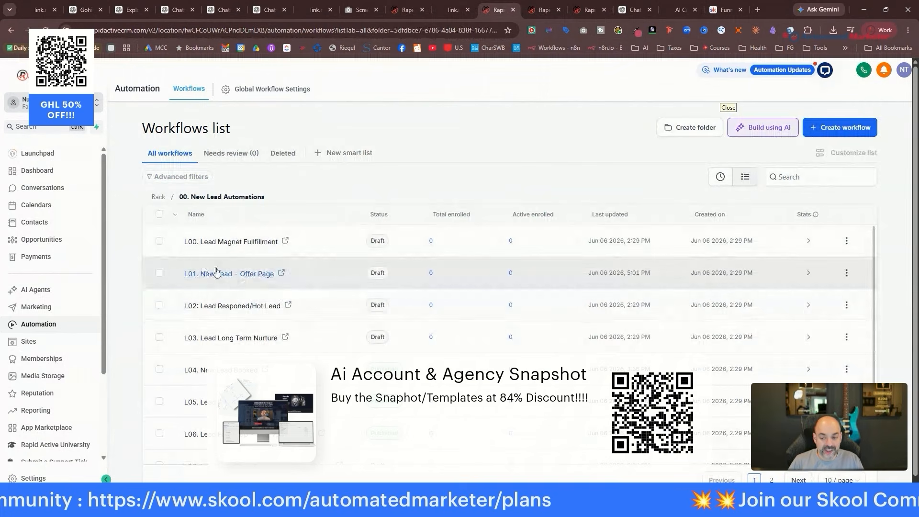
scroll(268, 294, "down", 3)
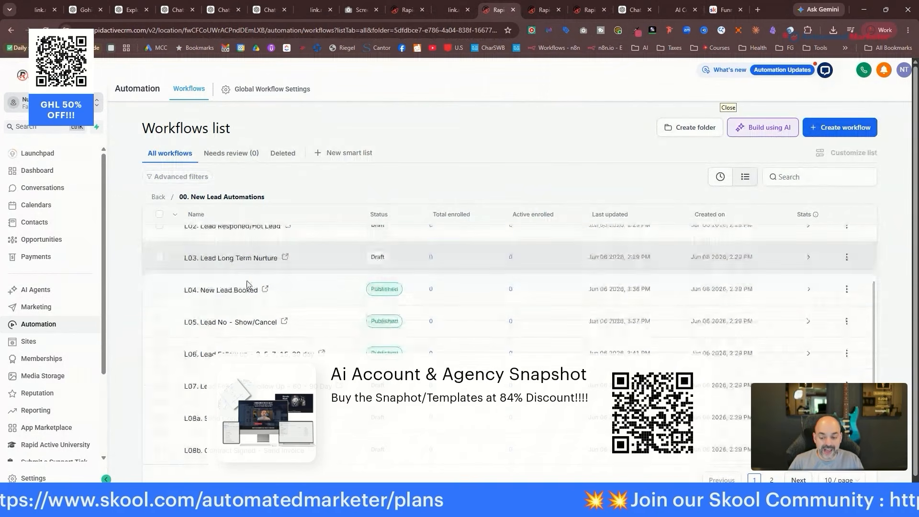